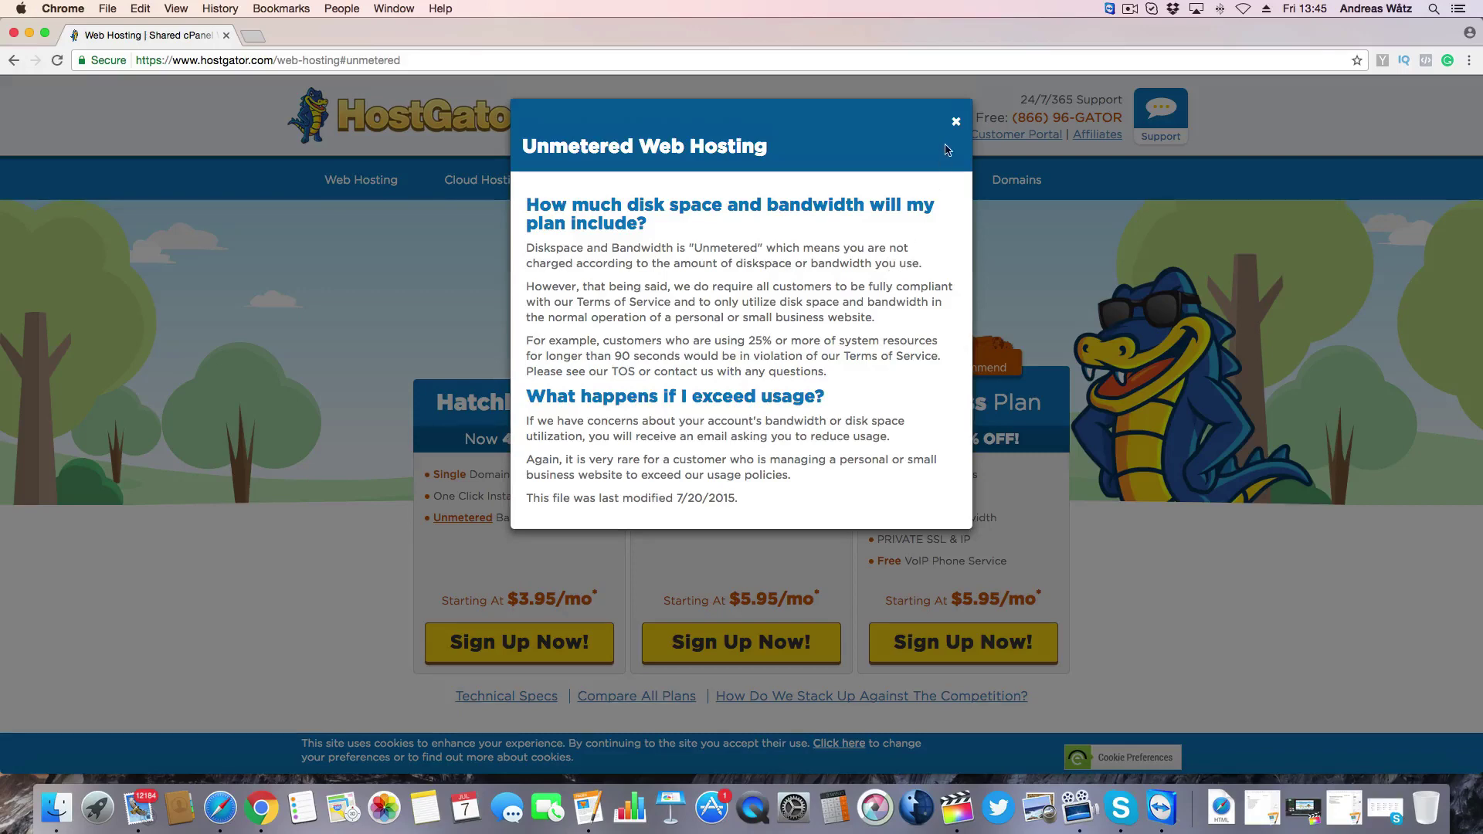
- Dismiss the Unmetered Web Hosting popup and sign up for the Hatchling Plan
left_click(956, 121)
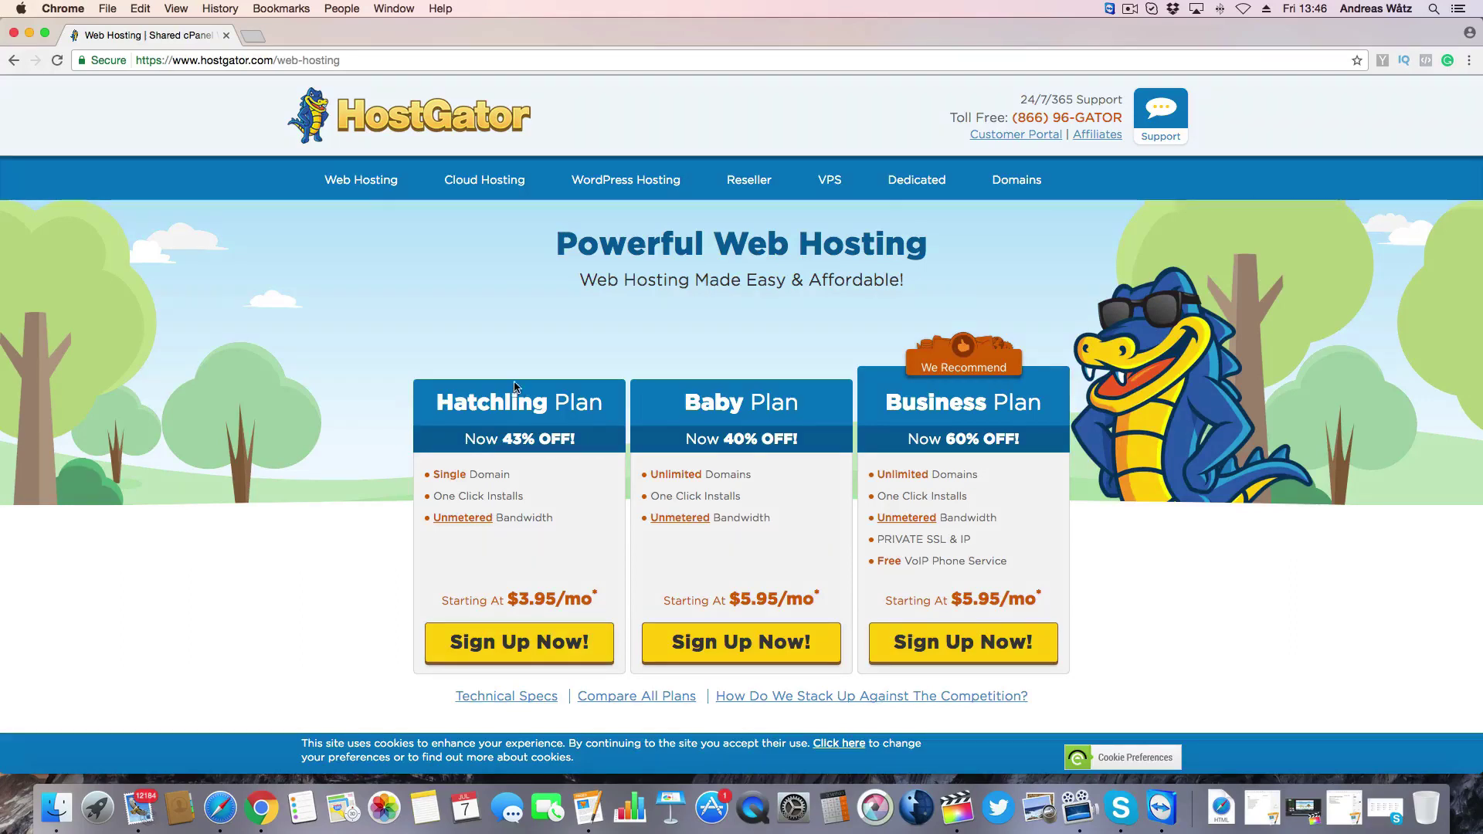
left_click(519, 644)
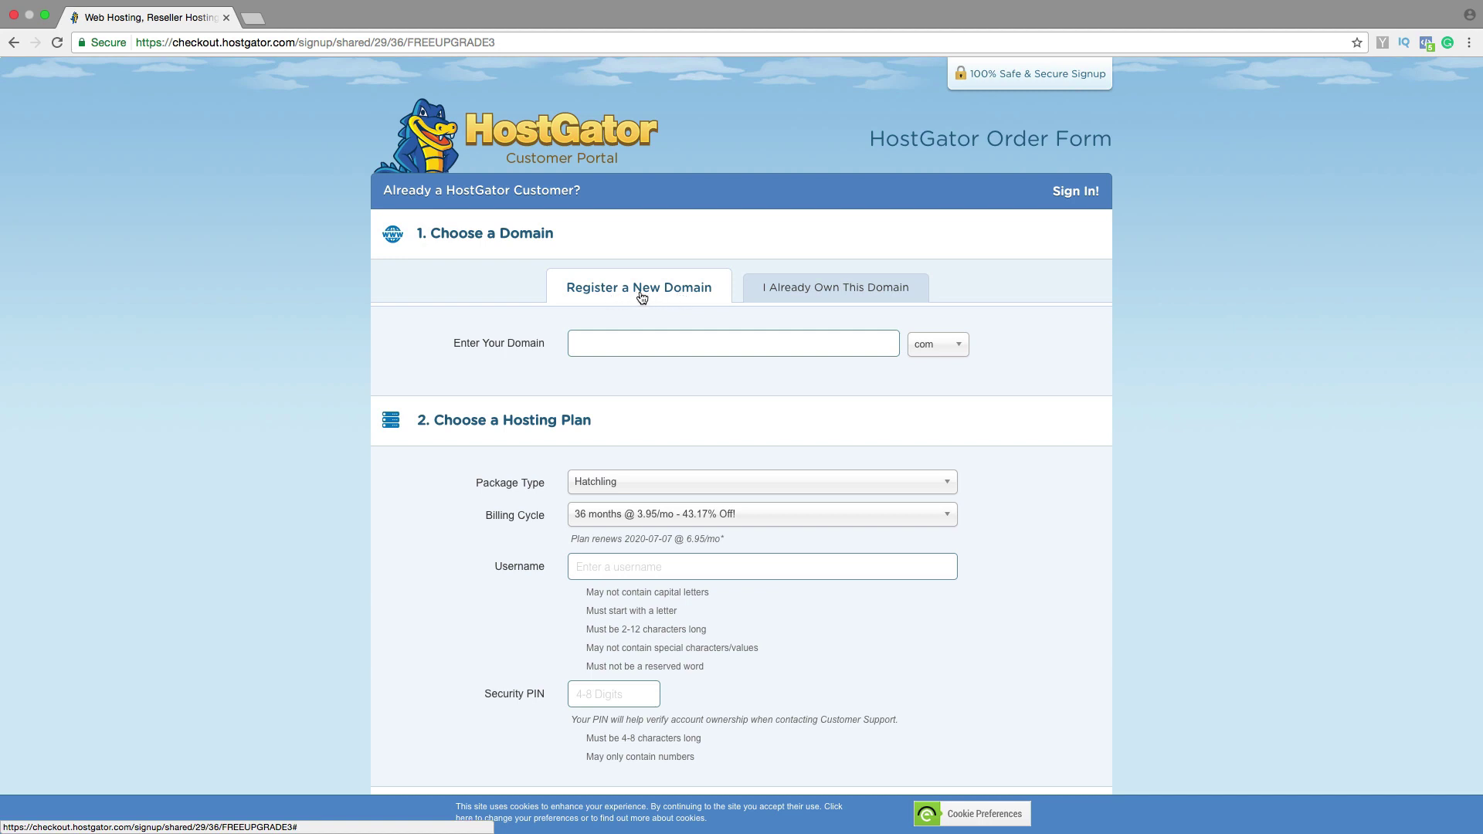
- Register waatzs.com as the new primary domain, leaving waatzs.club off the order
left_click(803, 290)
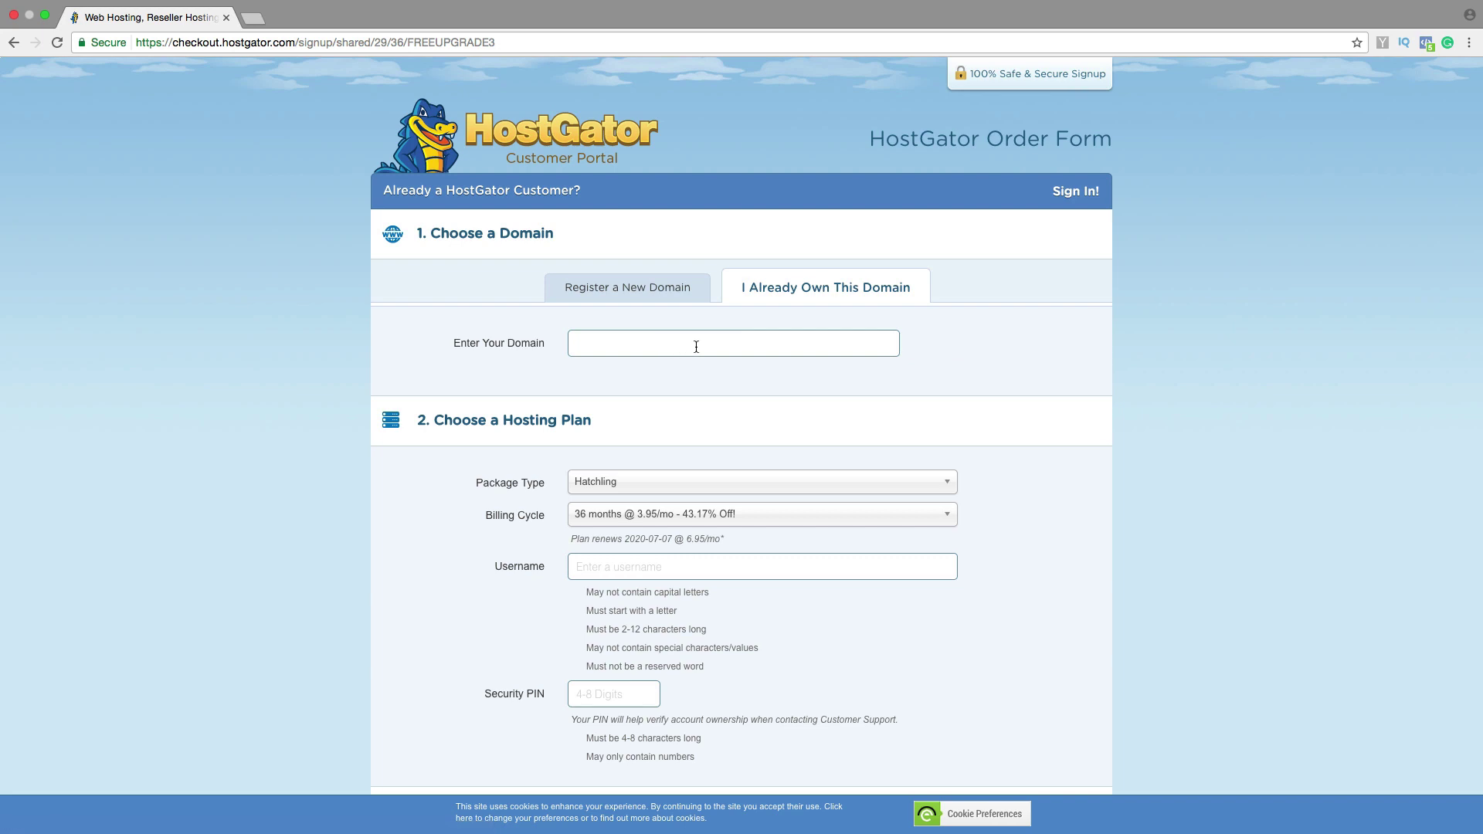
left_click(634, 299)
left_click(623, 346)
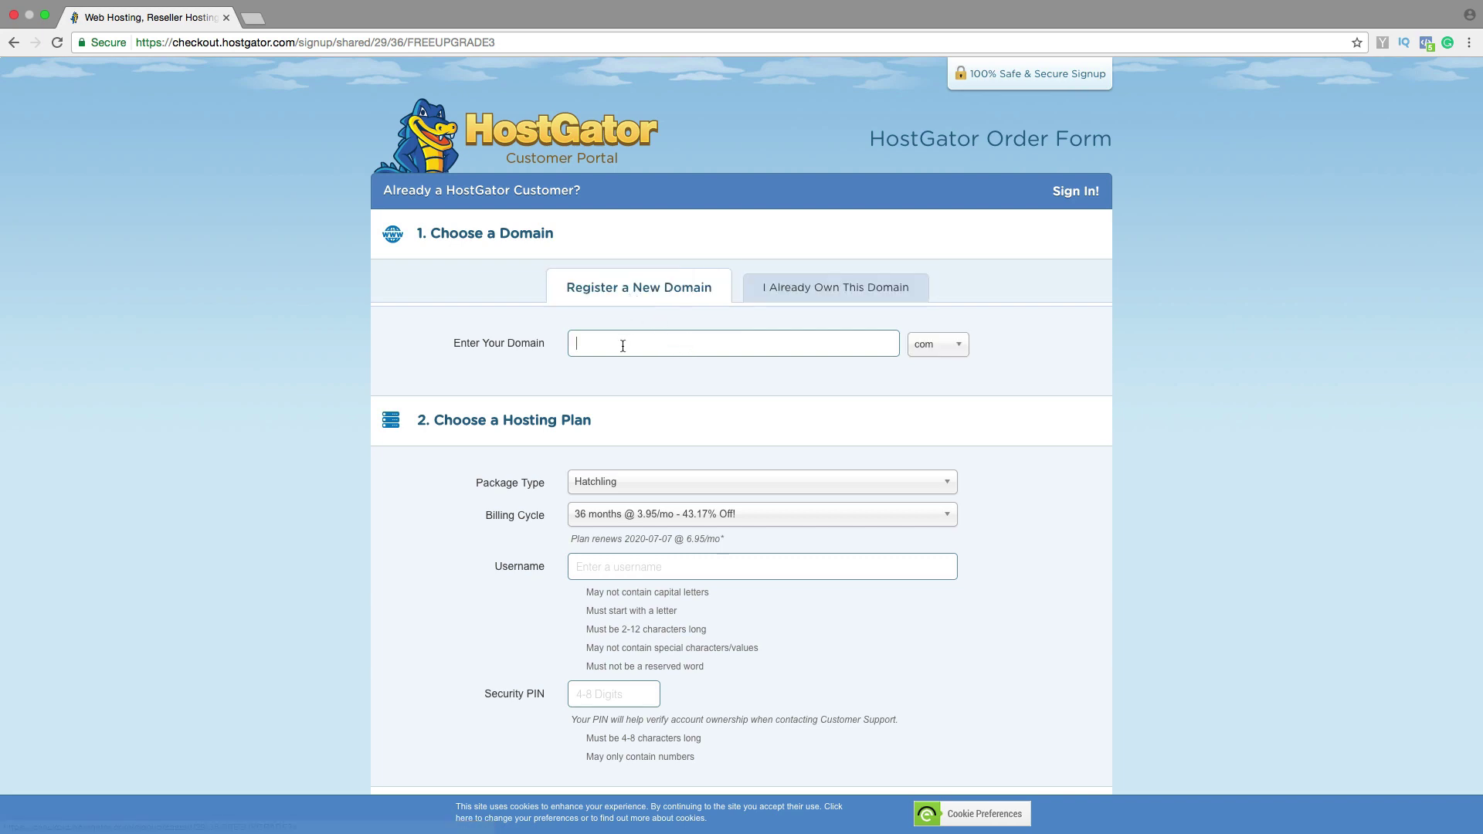
type("waatzs")
key("Tab")
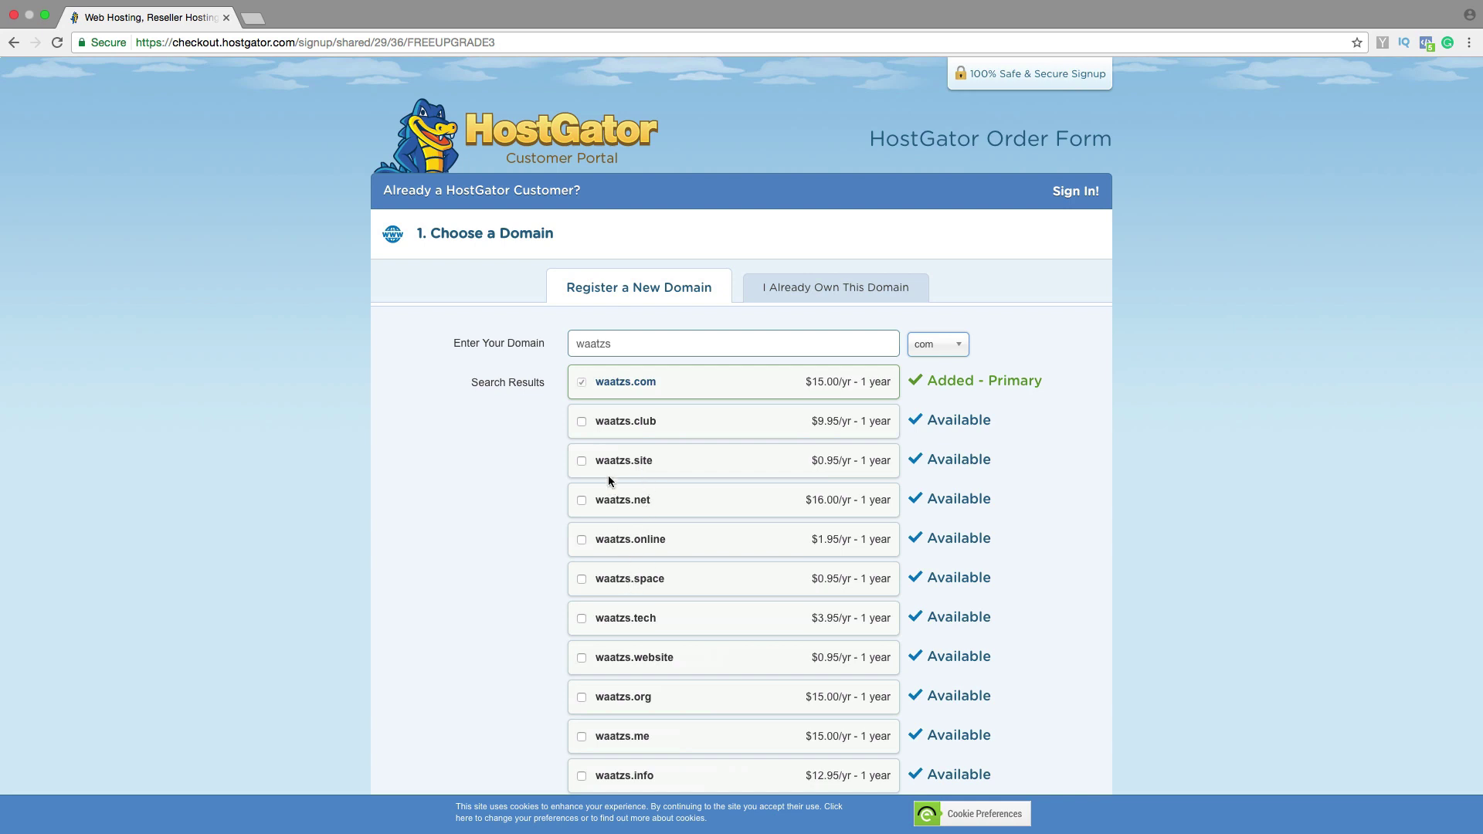
left_click(581, 422)
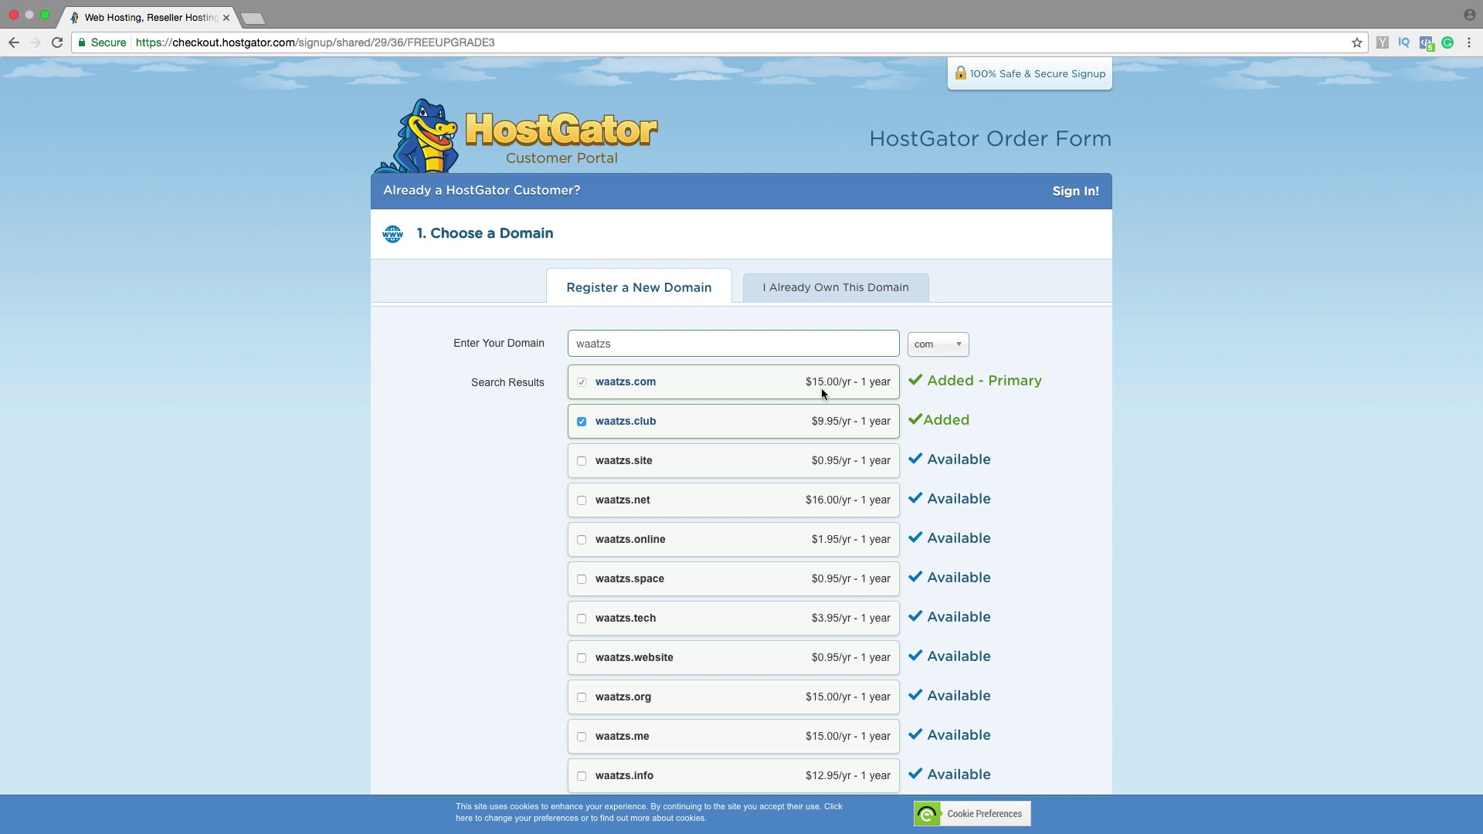
left_click(582, 421)
scroll(578, 421, "down", 6)
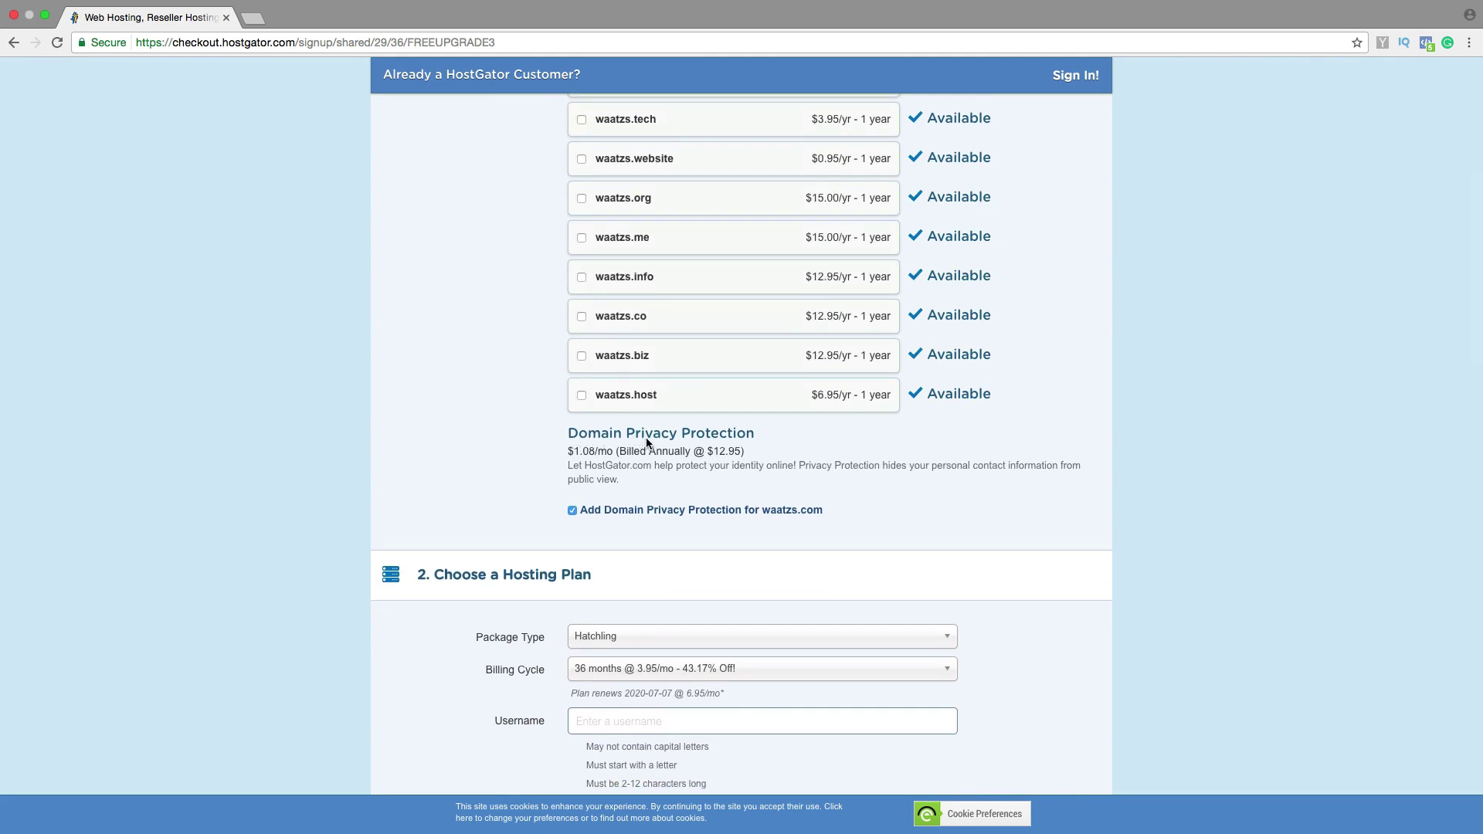
- Decline Domain Privacy Protection for waatzs.com
left_click(572, 511)
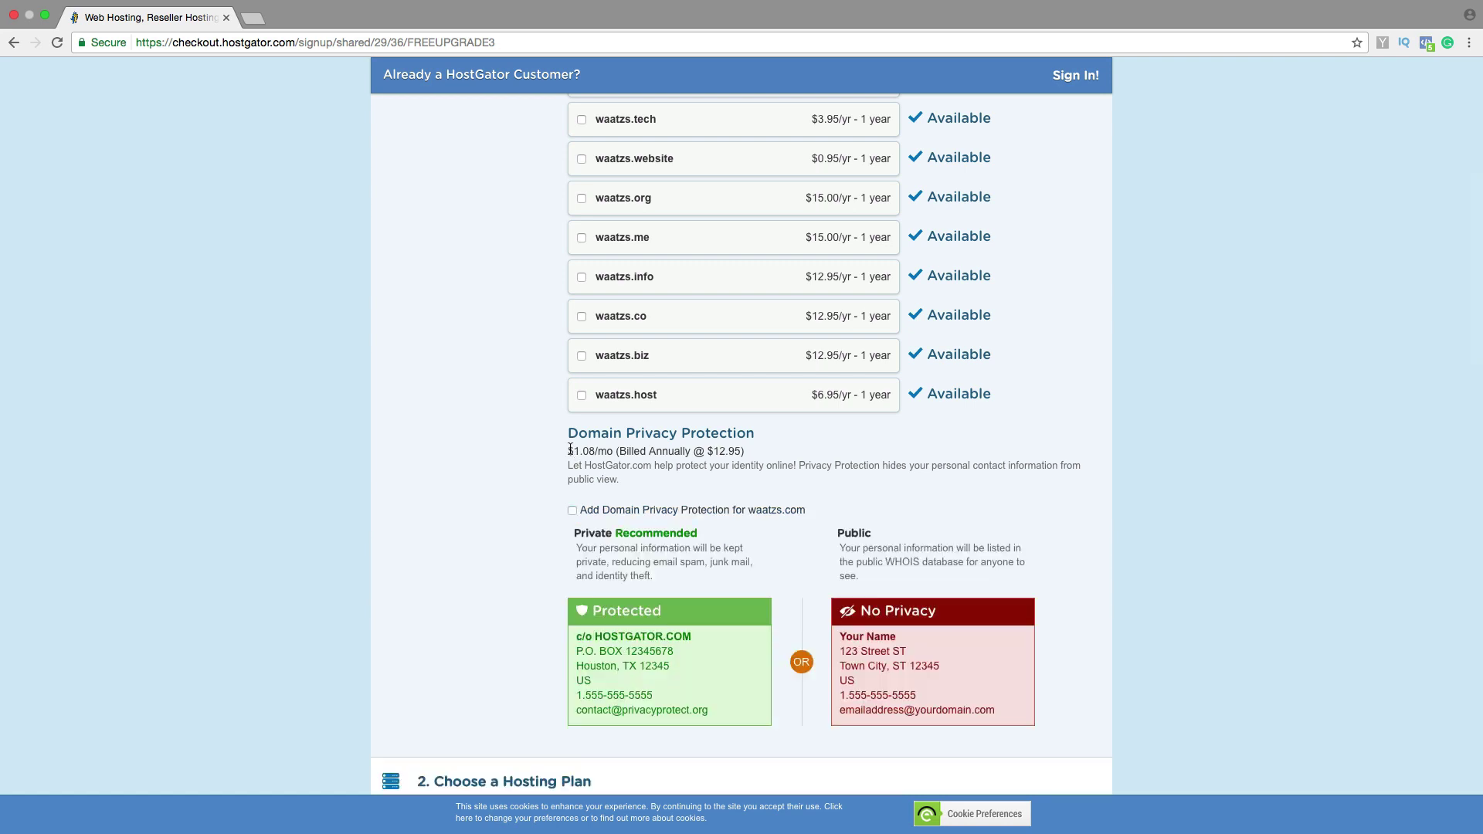
scroll(578, 452, "down", 6)
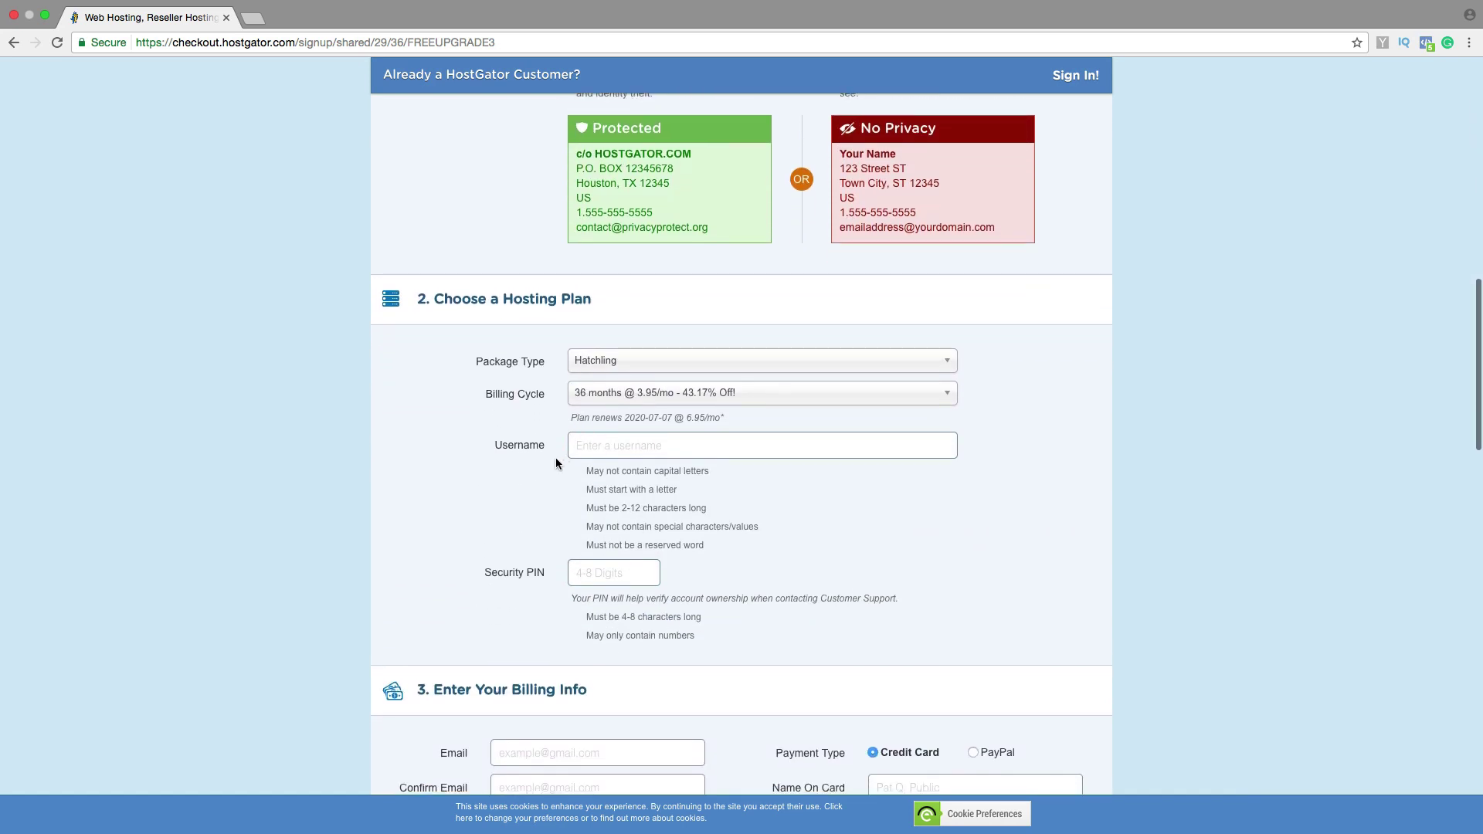
scroll(556, 456, "down", 1)
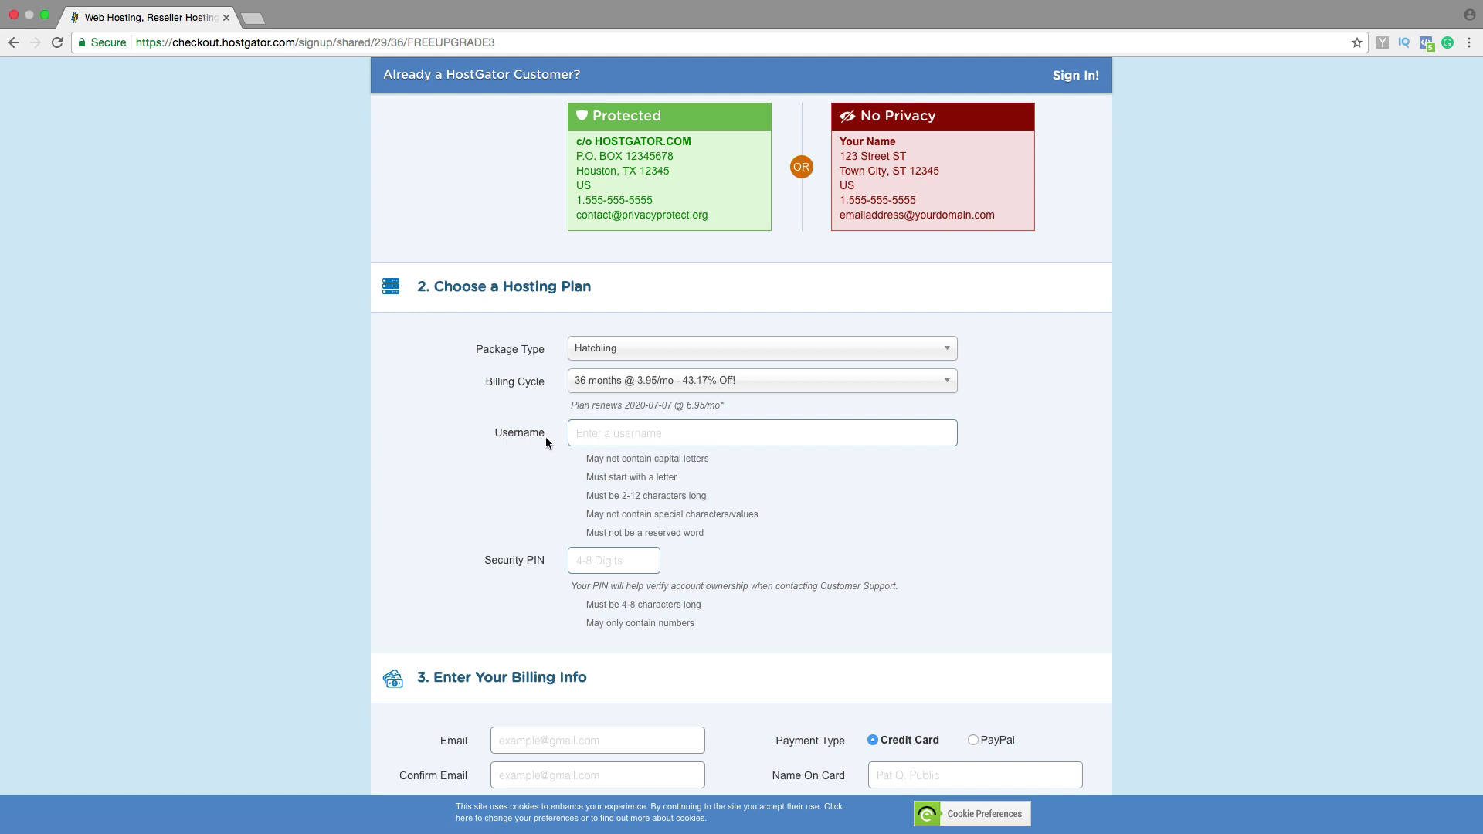
- Fill in a hosting account username and a 4-digit security PIN
left_click(589, 435)
scroll(525, 527, "down", 1)
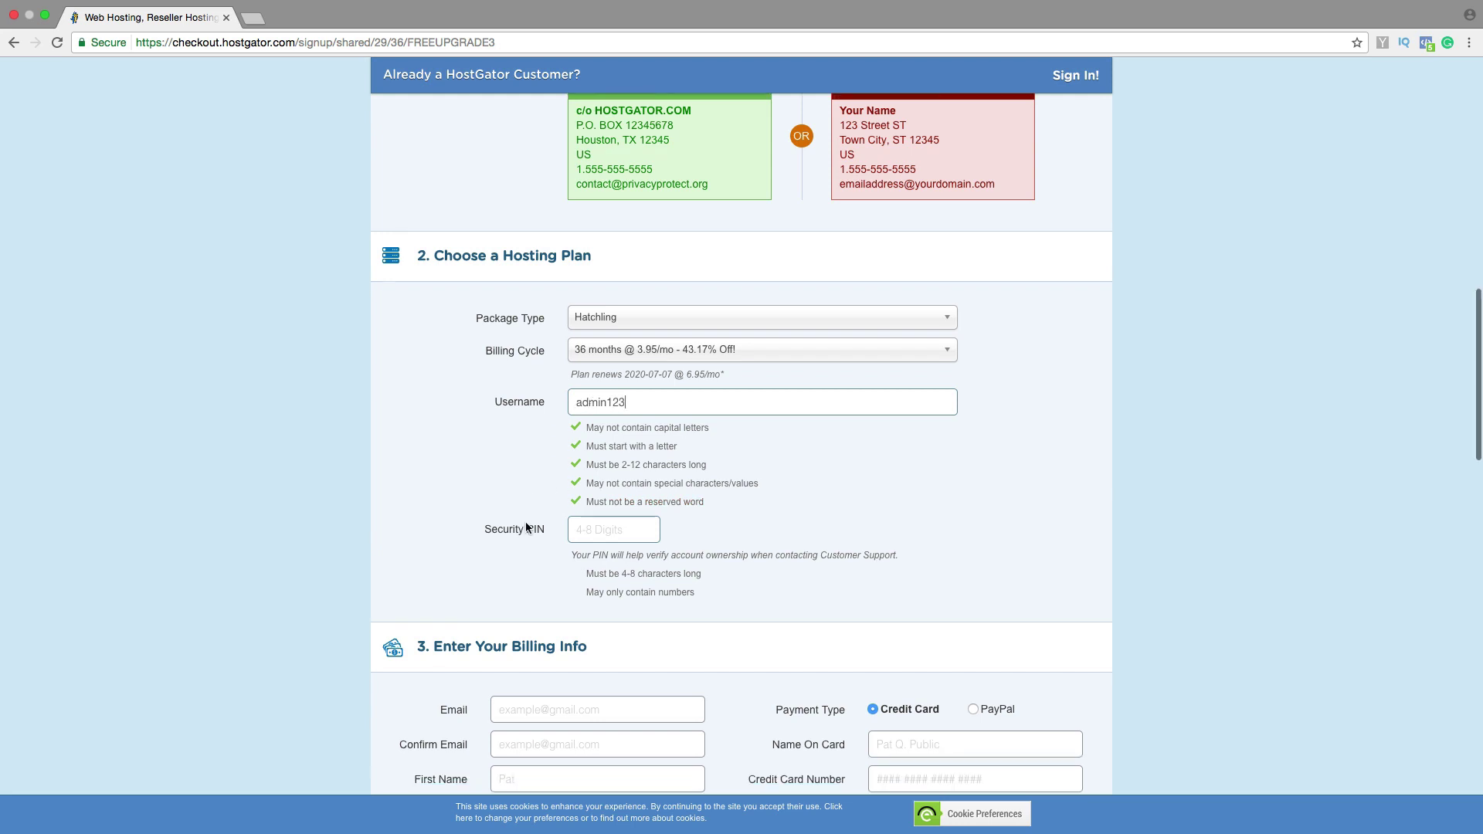
left_click(571, 531)
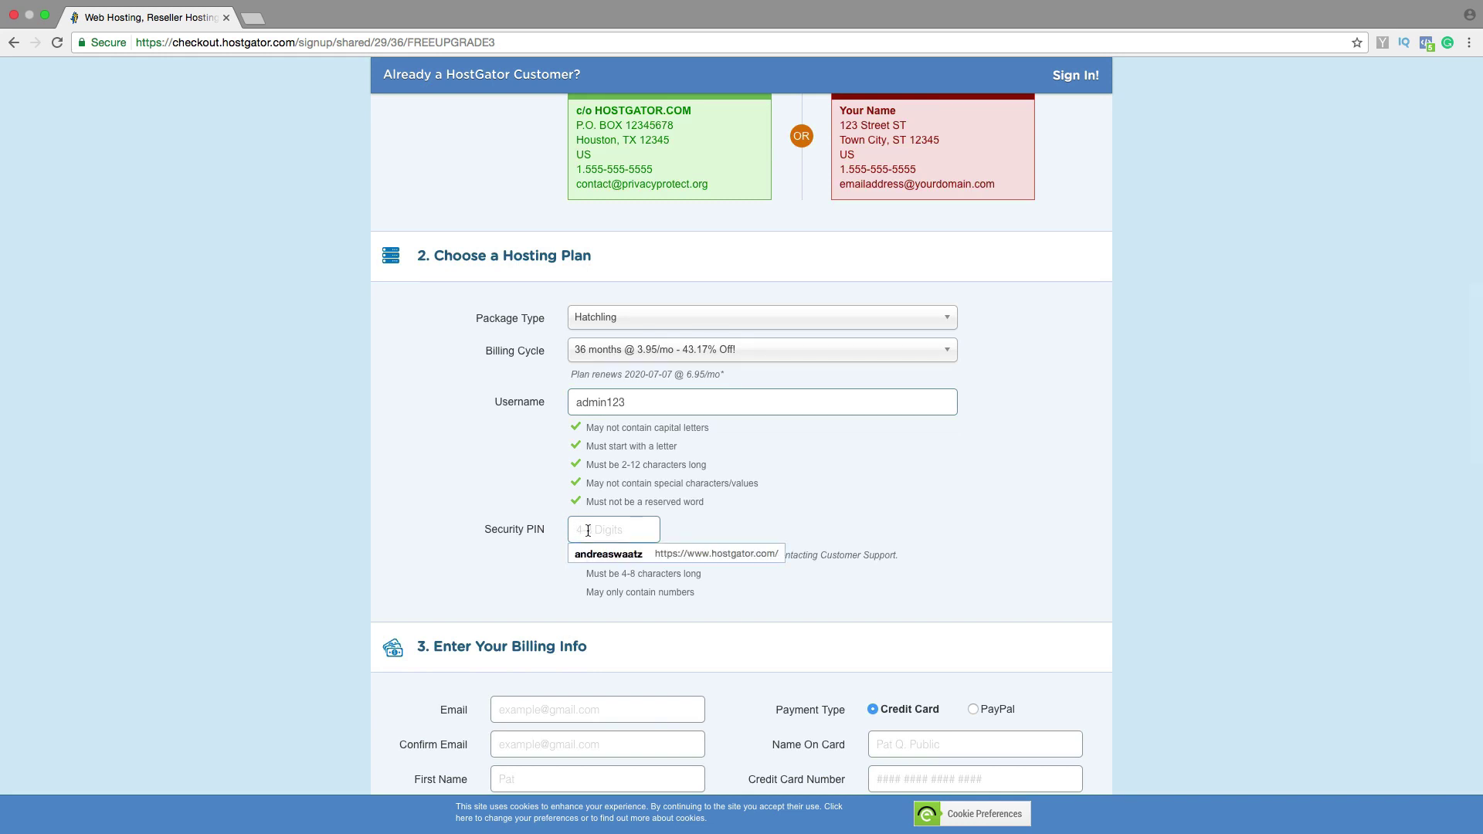
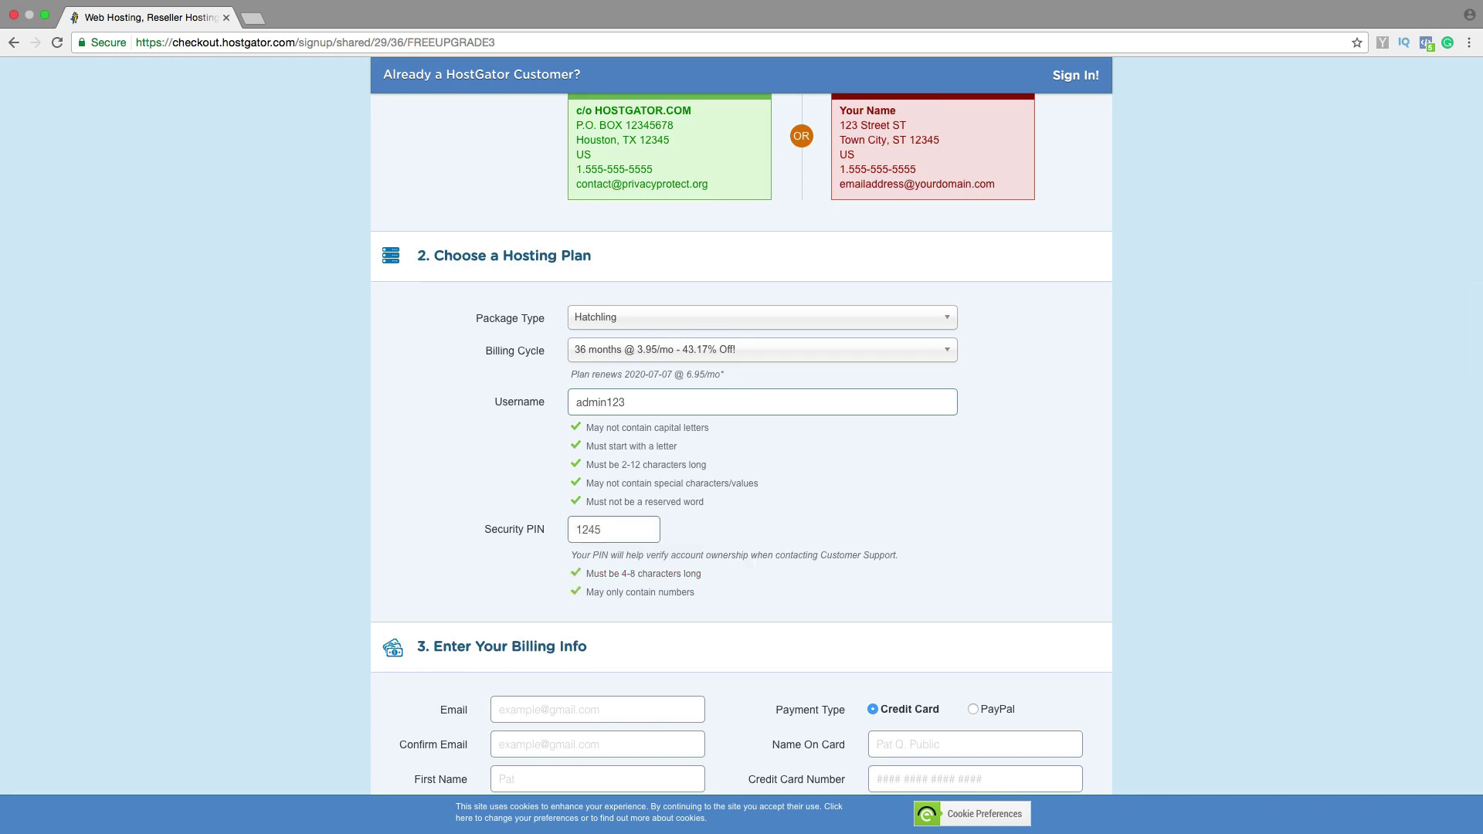
scroll(573, 446, "down", 10)
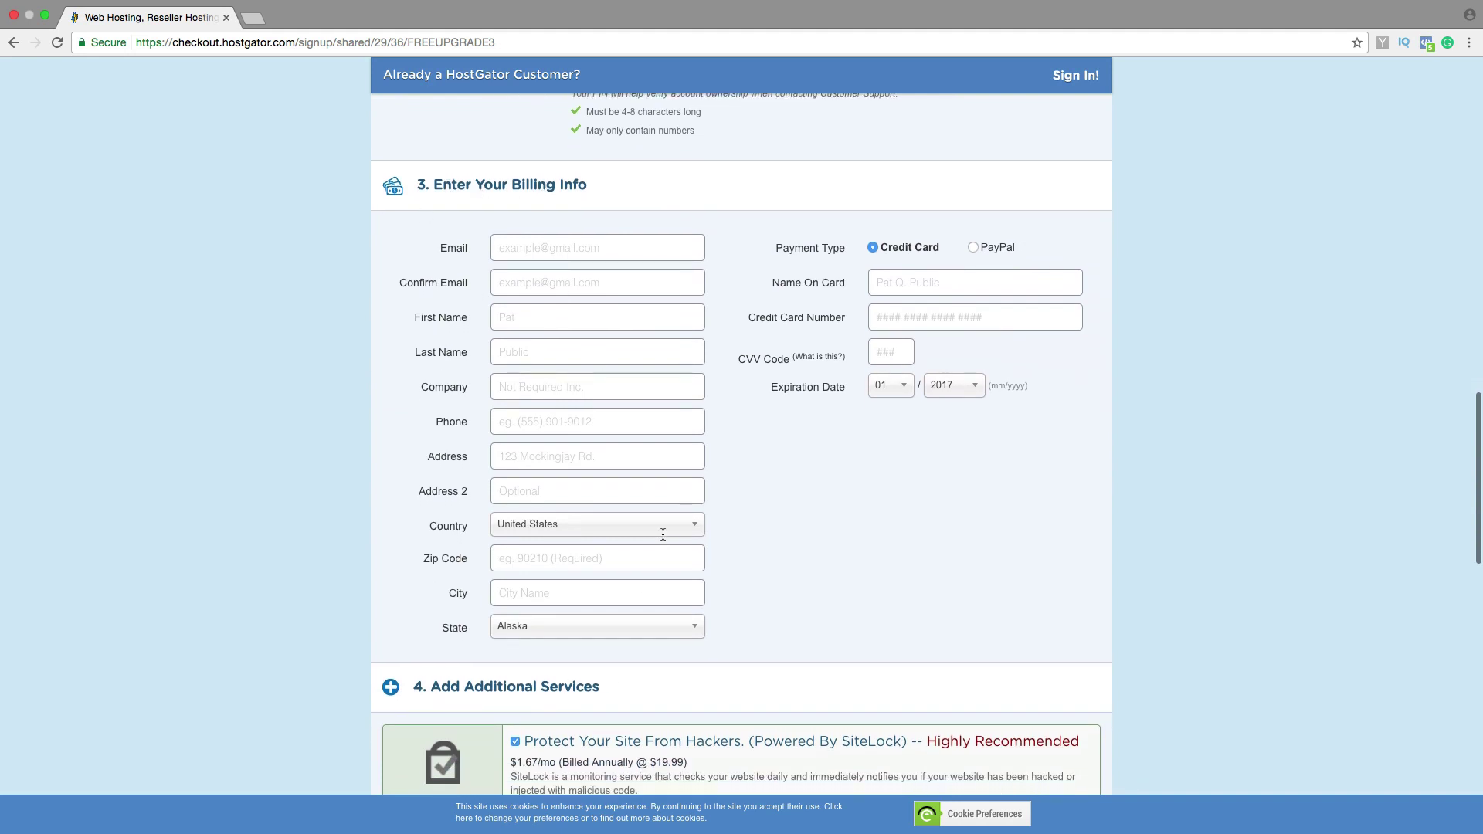
- Remove the SiteLock and Site Backup add-ons from the order
scroll(707, 377, "down", 9)
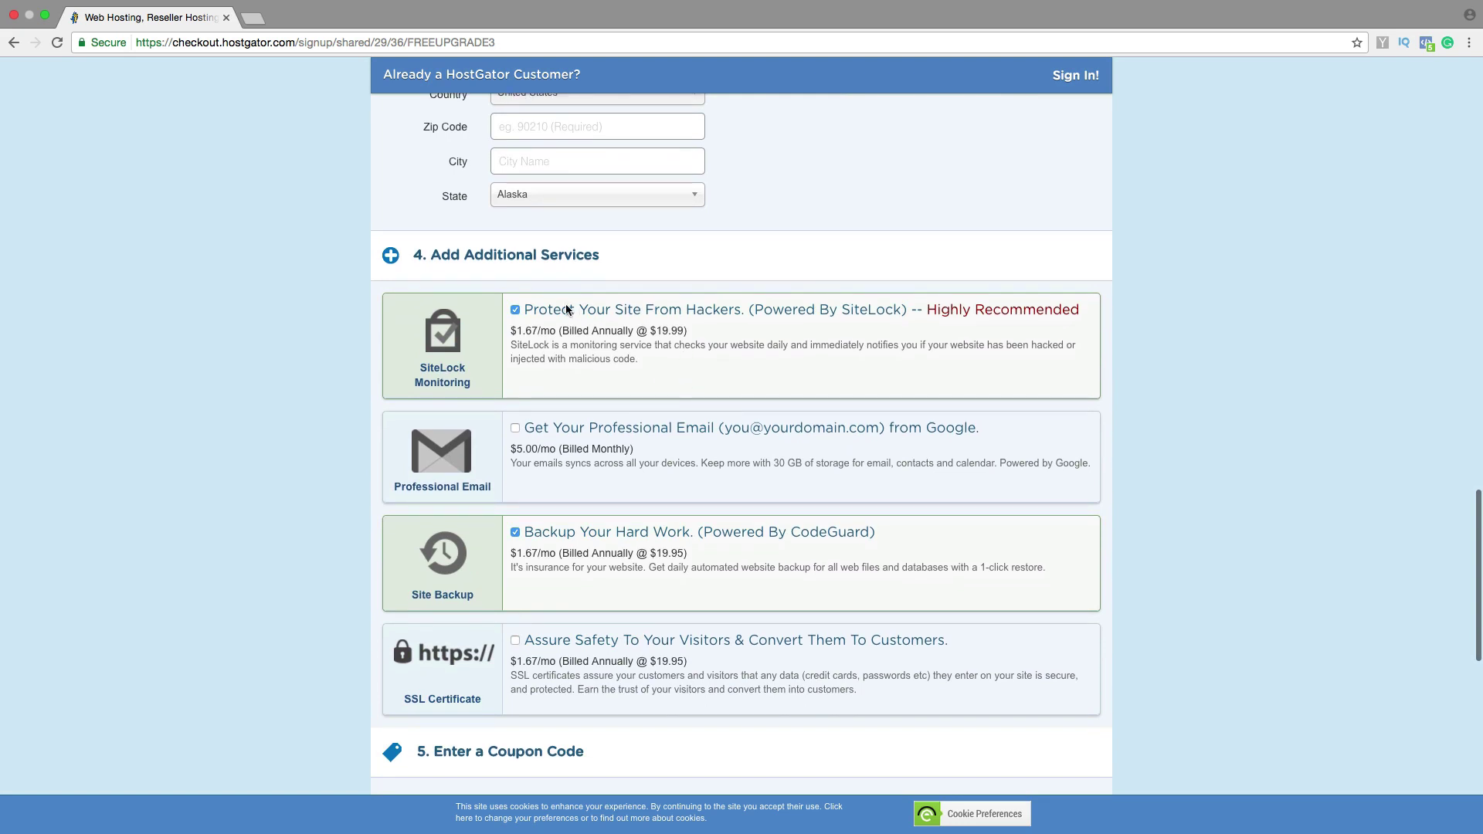
left_click(515, 310)
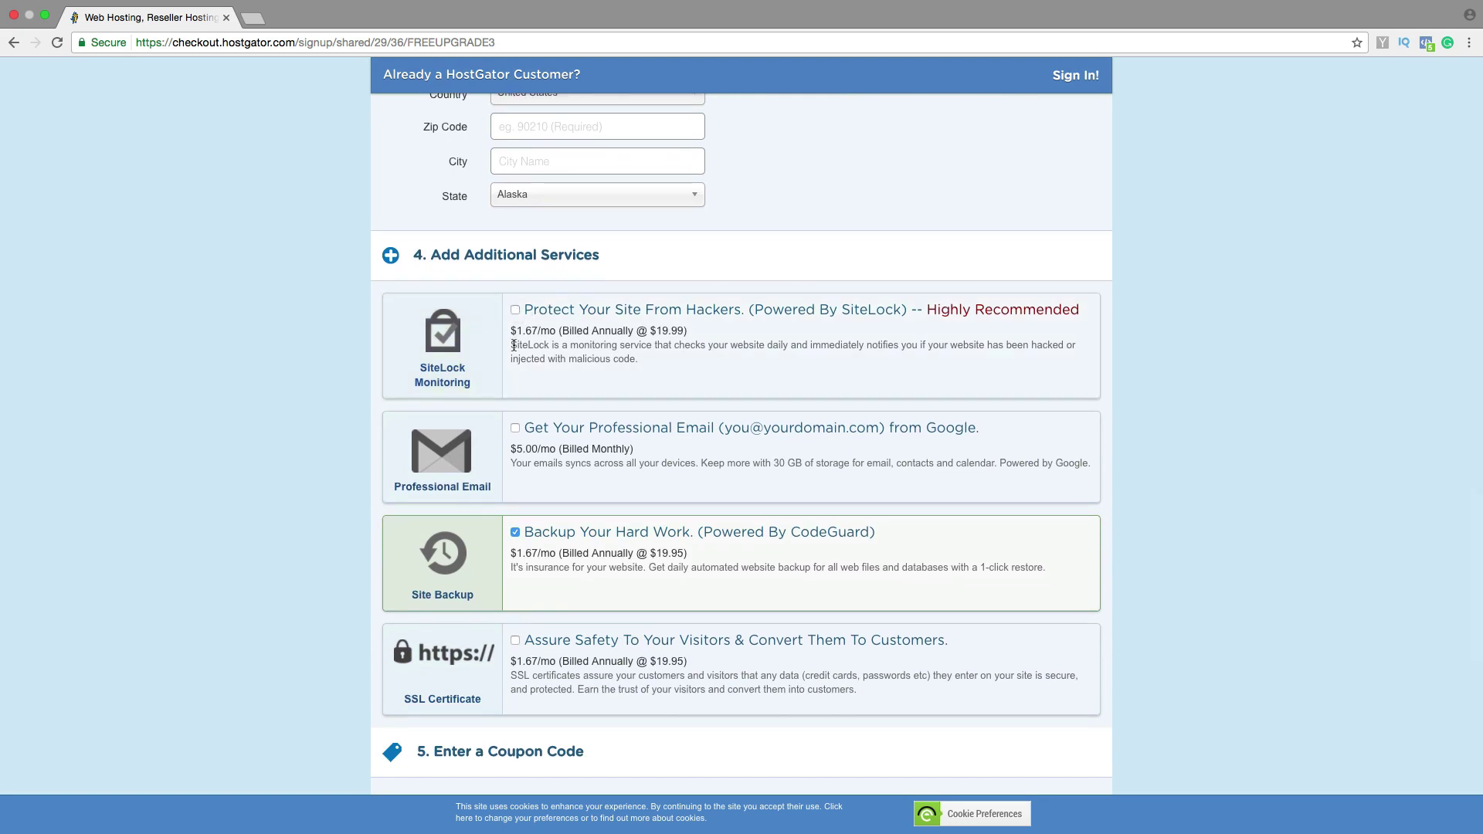
scroll(510, 340, "down", 4)
left_click(516, 284)
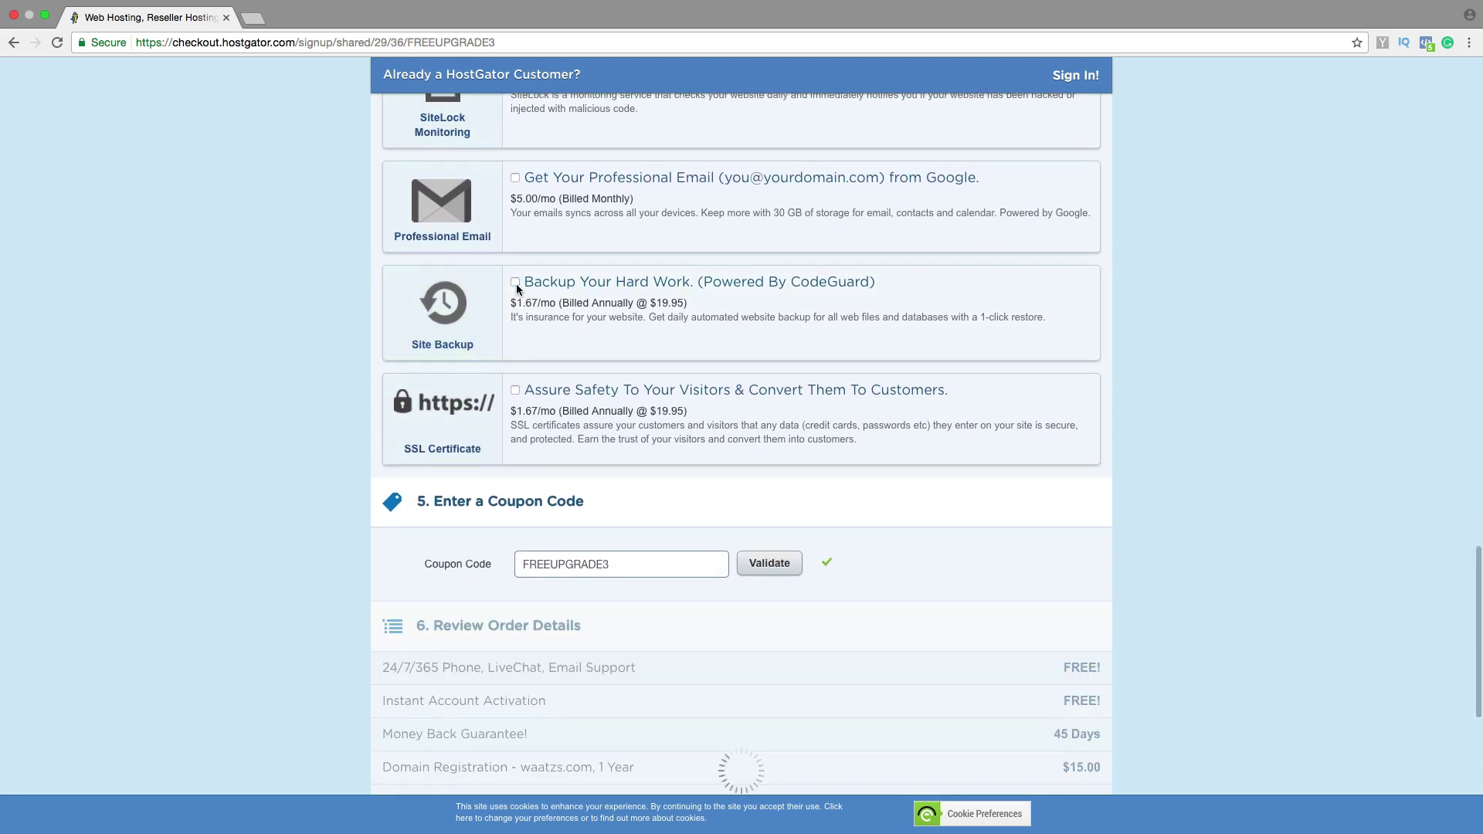
scroll(513, 303, "down", 4)
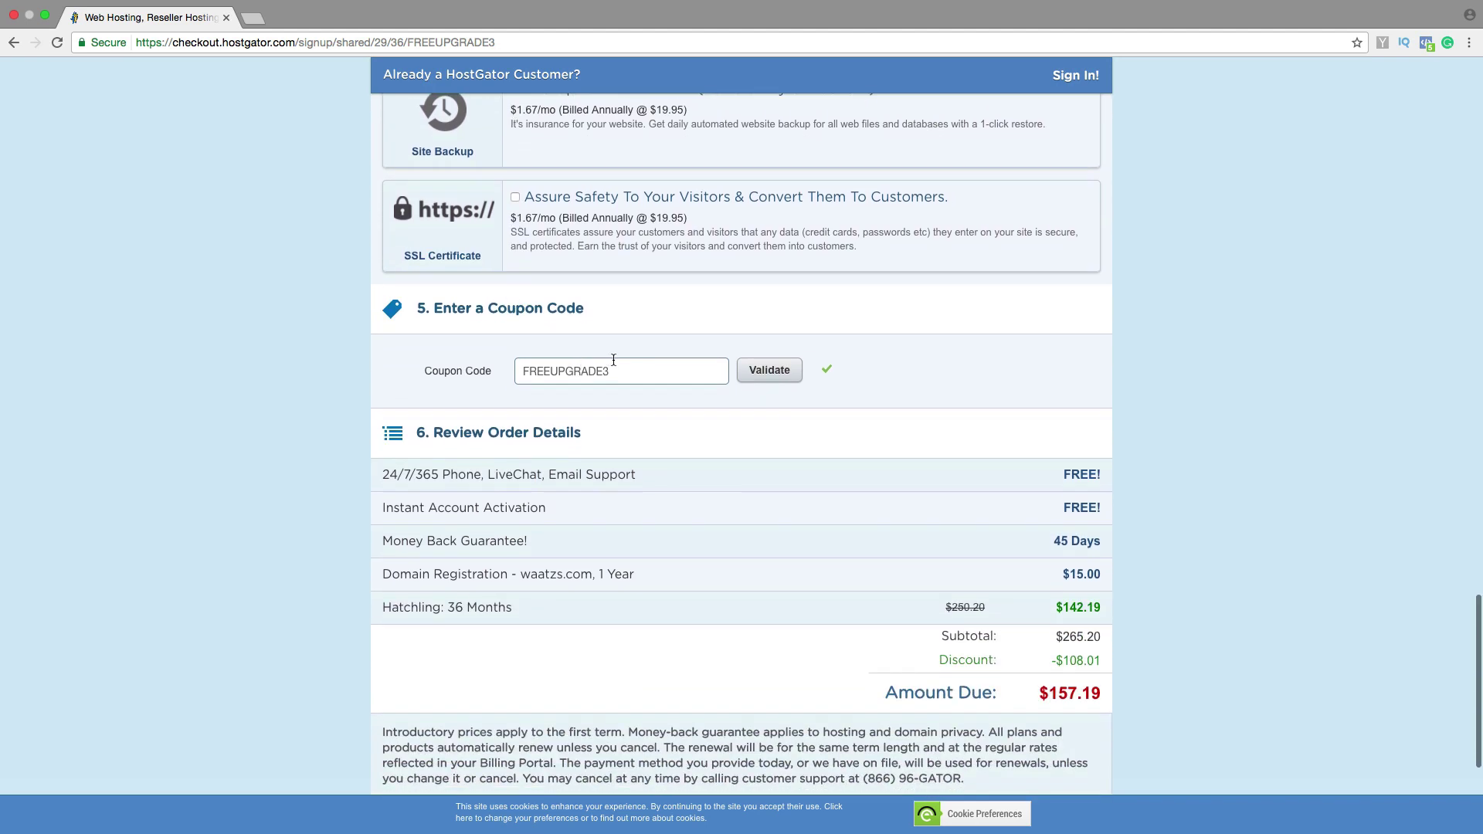
- Replace coupon FREEUPGRADE3 with WAATZ and validate it
left_click(619, 370)
left_click_drag(619, 370, 520, 371)
key("BackSpace")
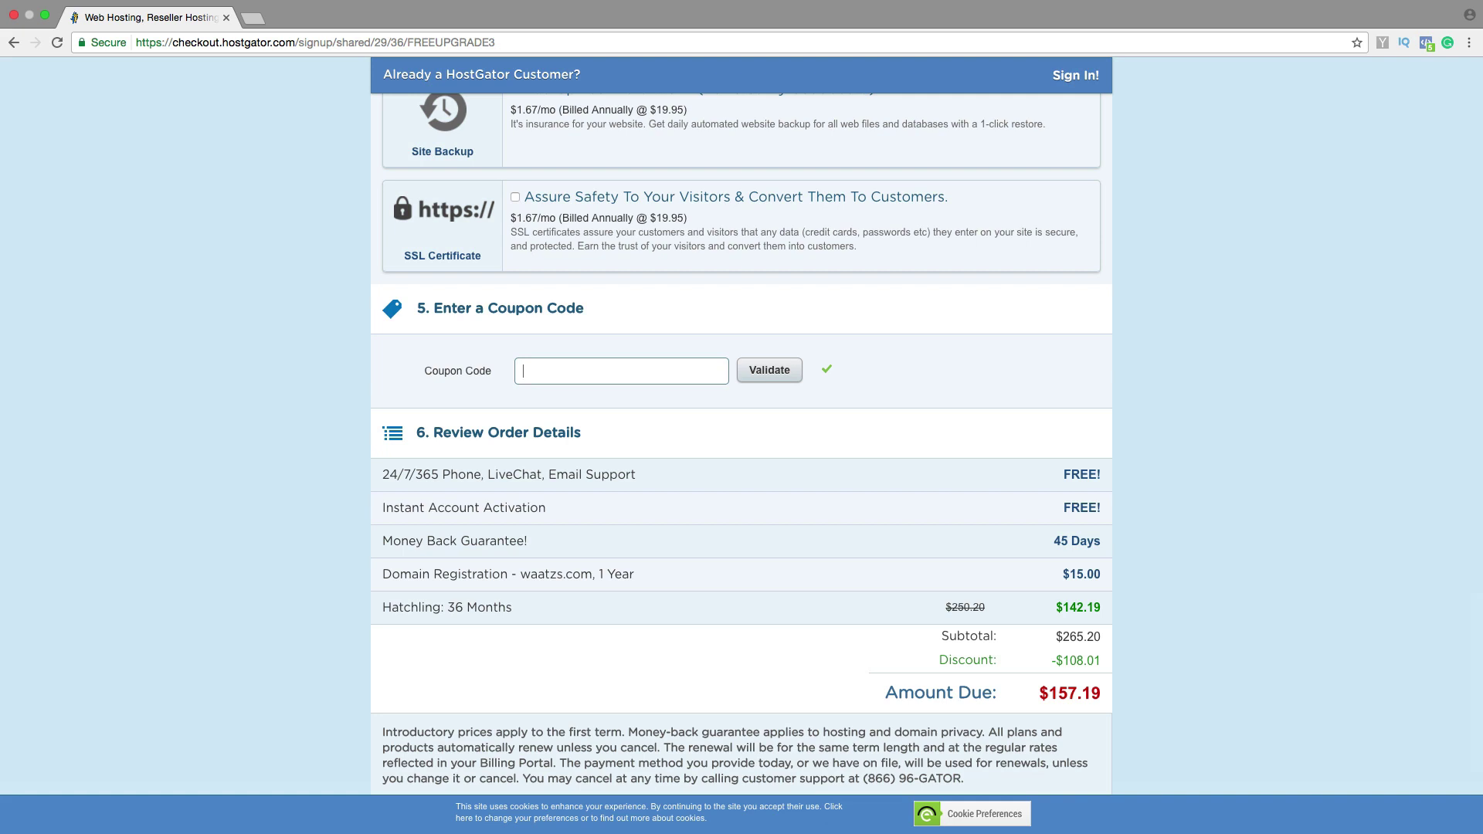
type("WAATZ")
left_click(770, 374)
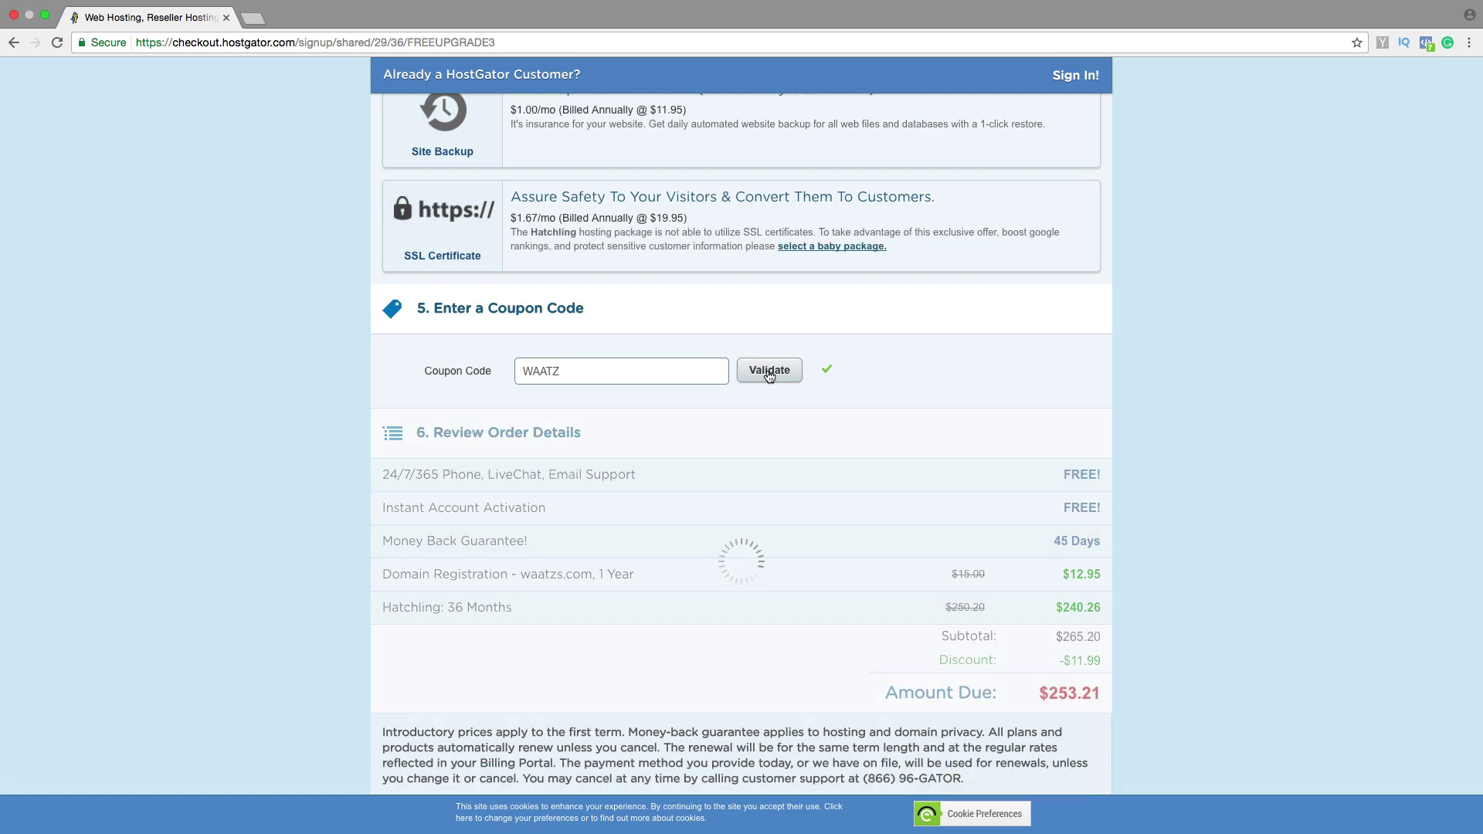
- Set the Hatchling plan billing cycle to 1 month
scroll(769, 376, "up", 20)
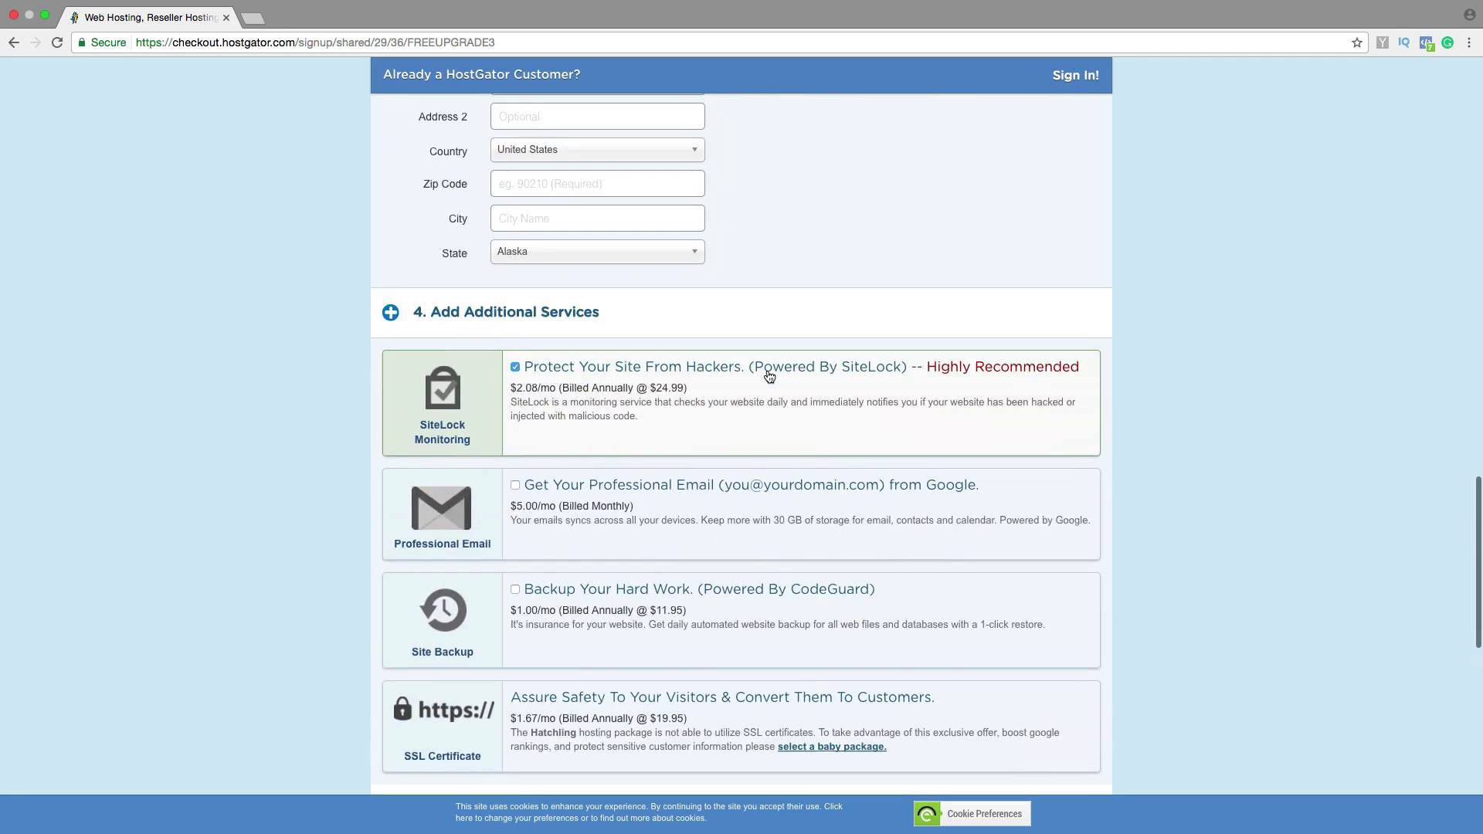
scroll(770, 376, "up", 2)
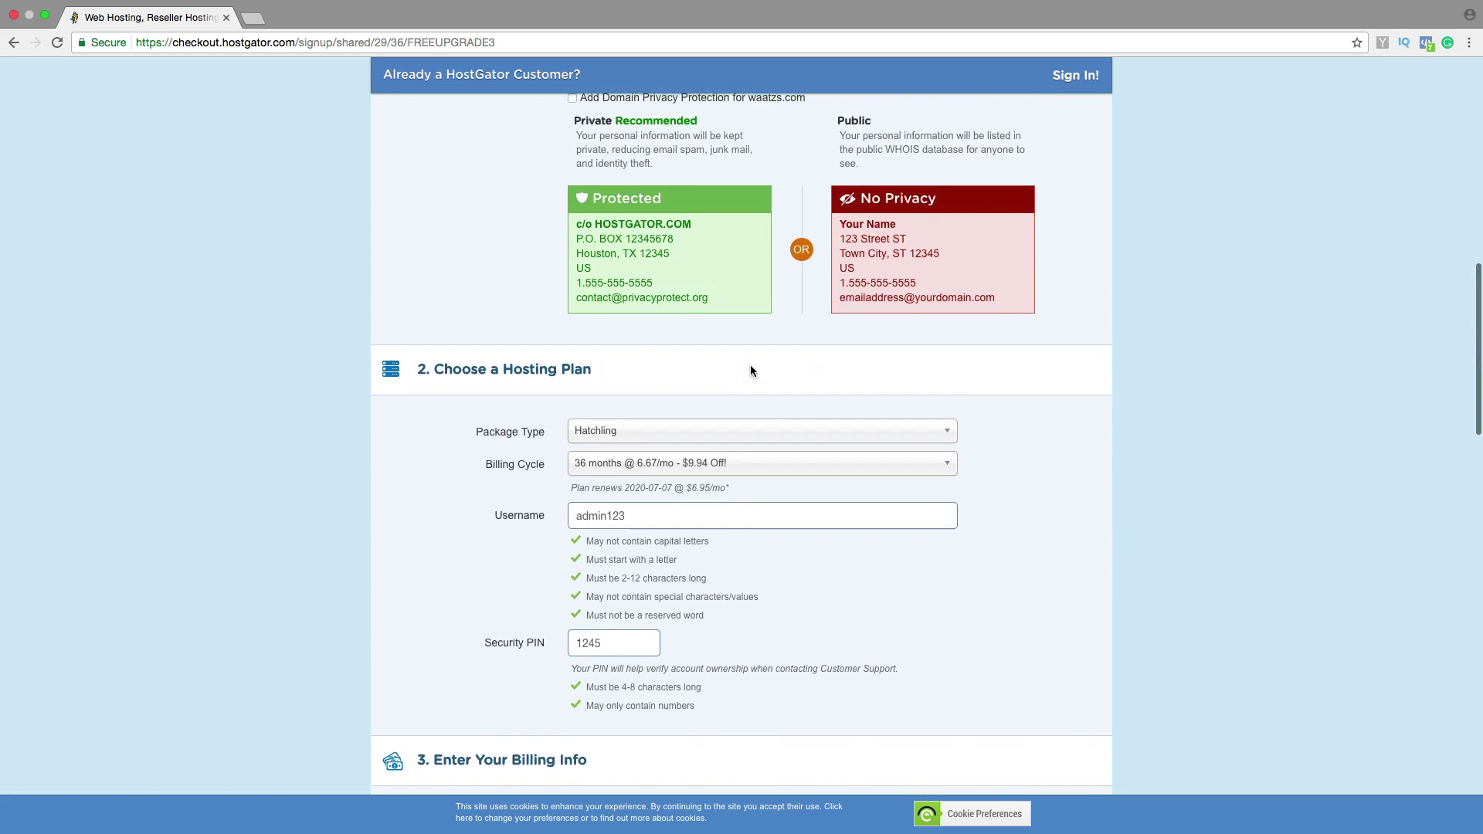
left_click(601, 475)
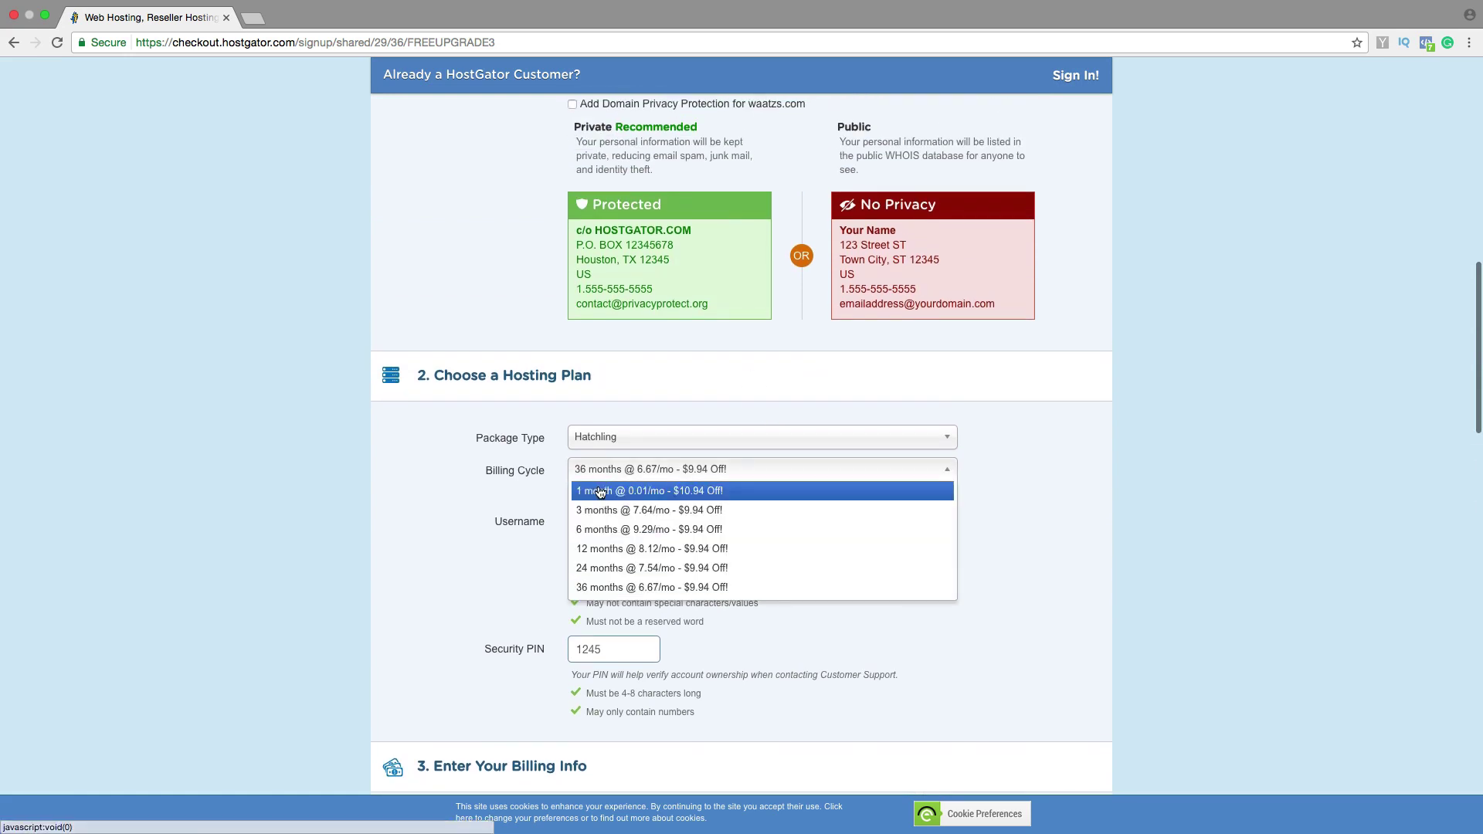
left_click(600, 492)
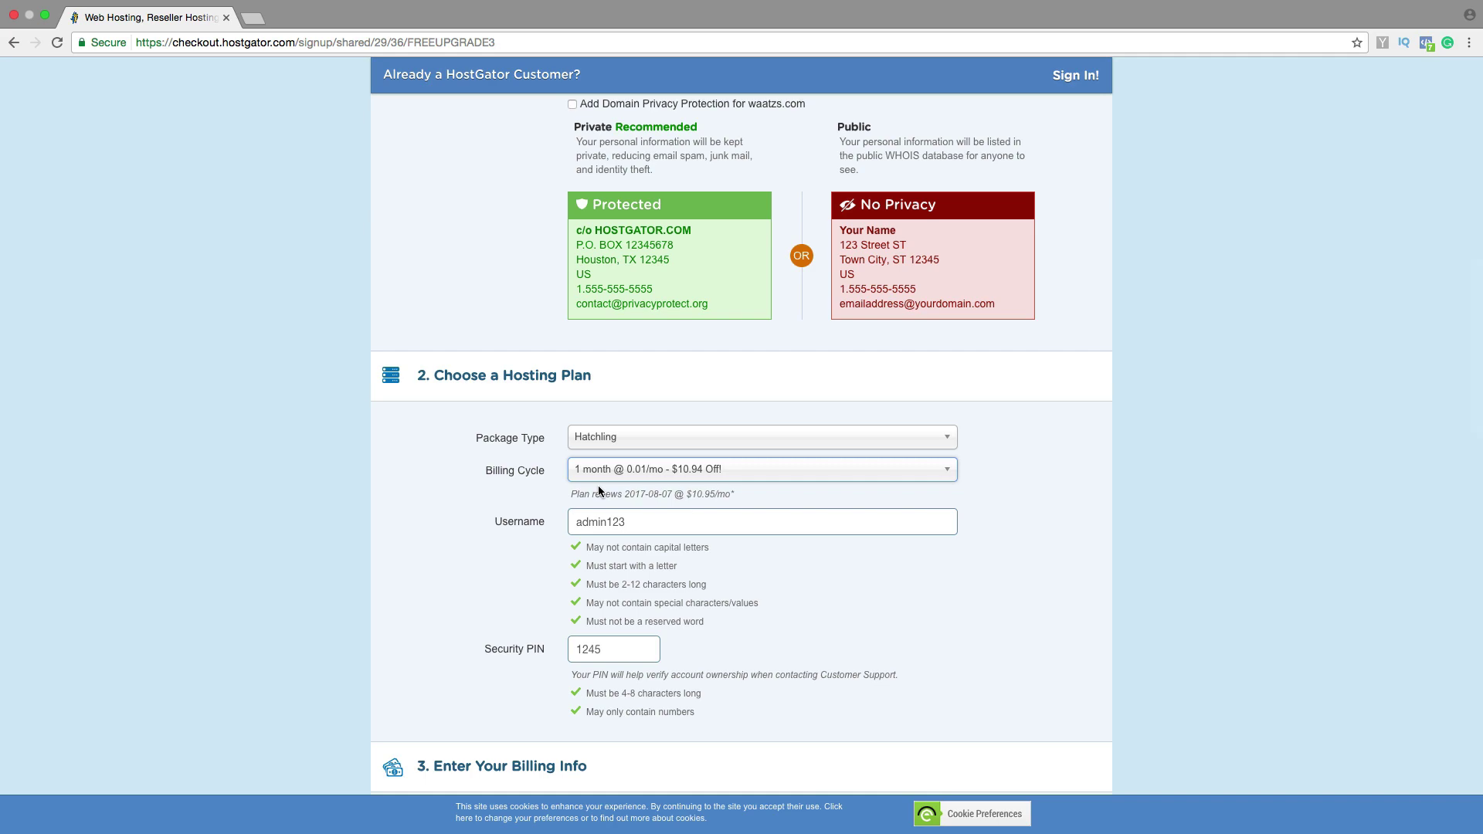
- Review the order details, checking the 12.95 domain registration price
scroll(598, 485, "down", 20)
scroll(598, 487, "down", 5)
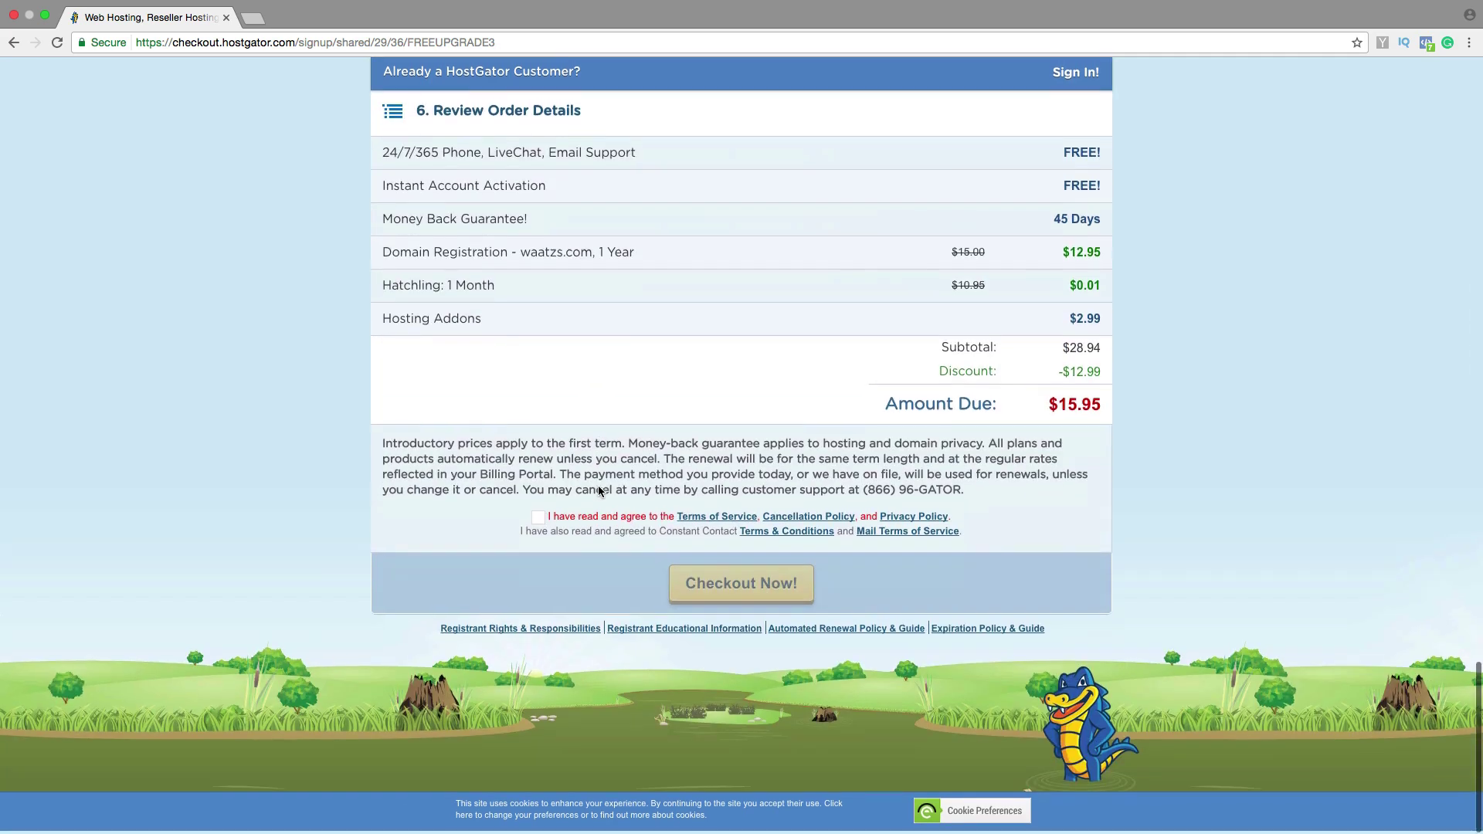
scroll(598, 486, "up", 3)
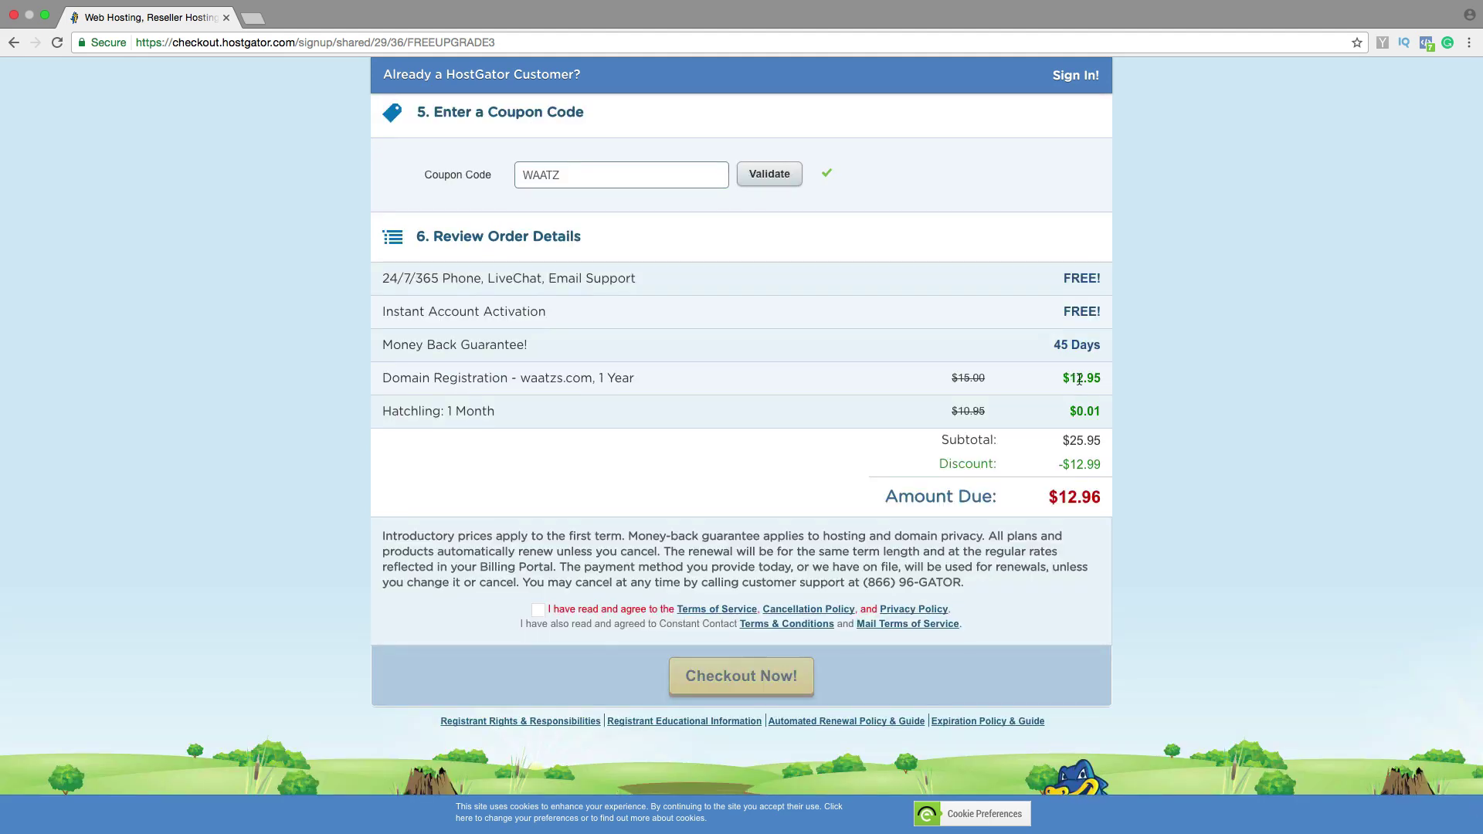
left_click_drag(1071, 379, 1105, 380)
left_click(1075, 394)
- Validate coupon WAATZ60, then show the Hatchling plan's Billing Cycle options
left_click(759, 180)
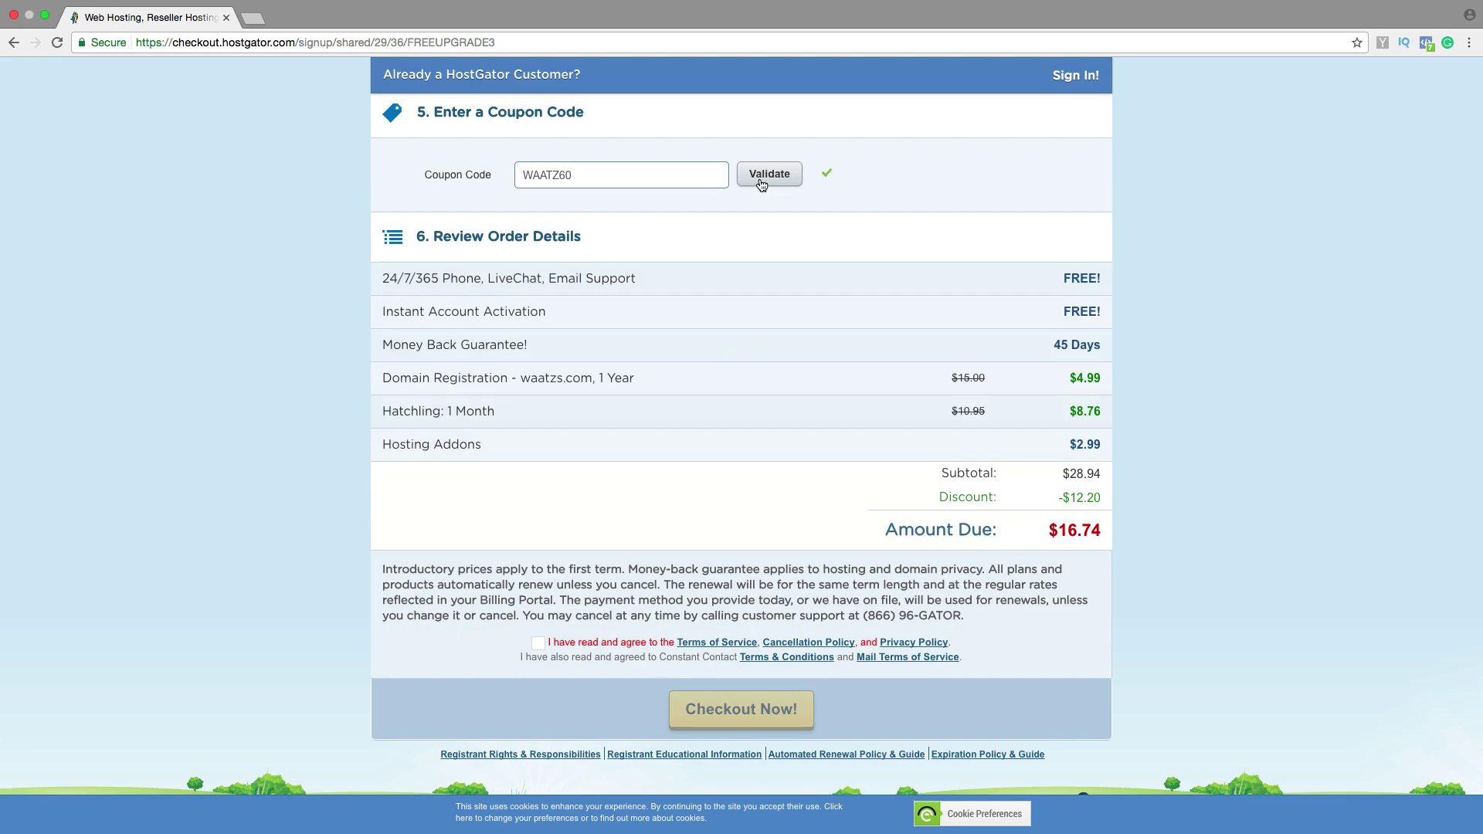
scroll(761, 184, "down", 1)
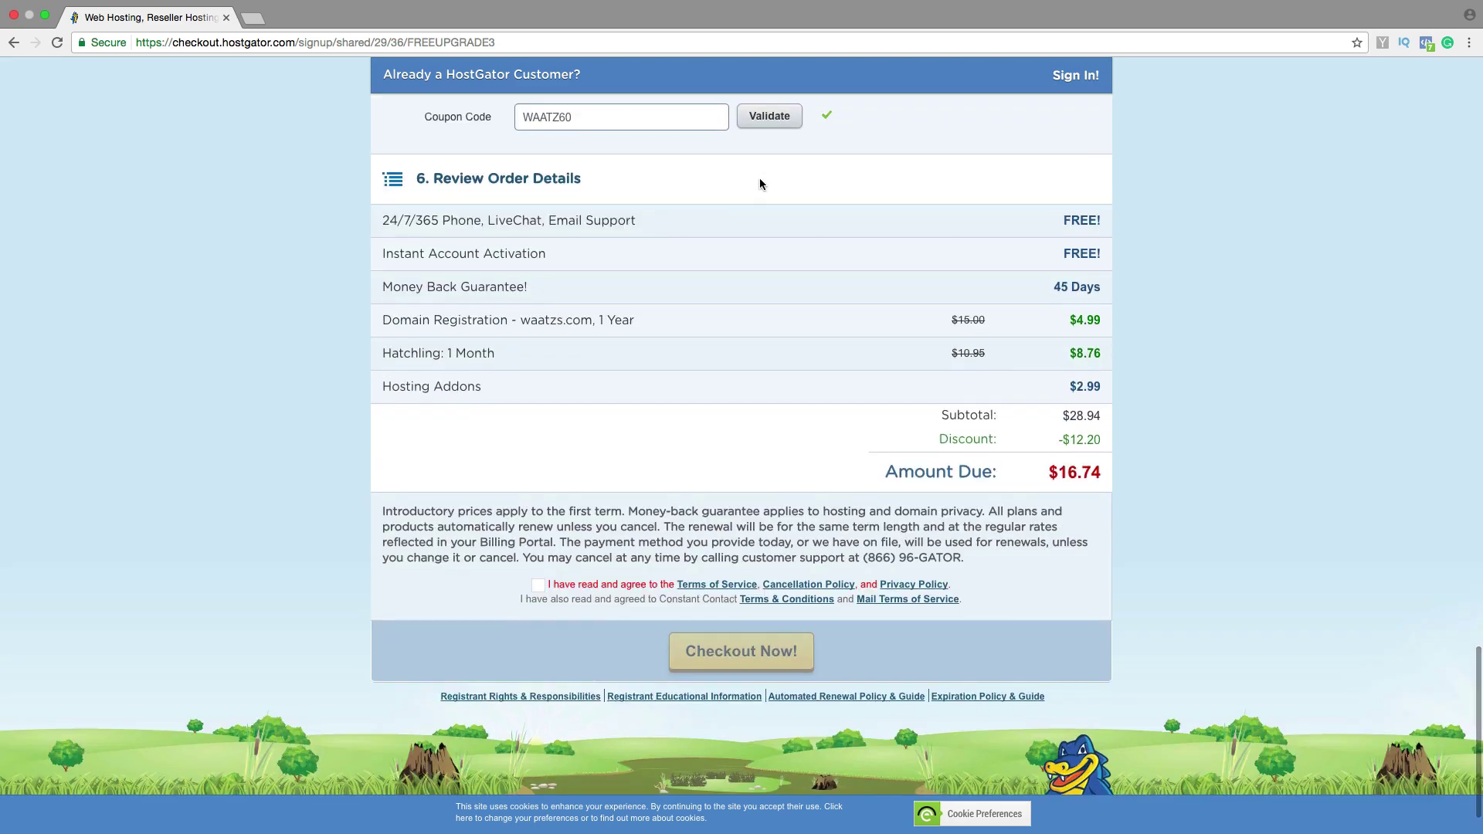
scroll(760, 183, "up", 15)
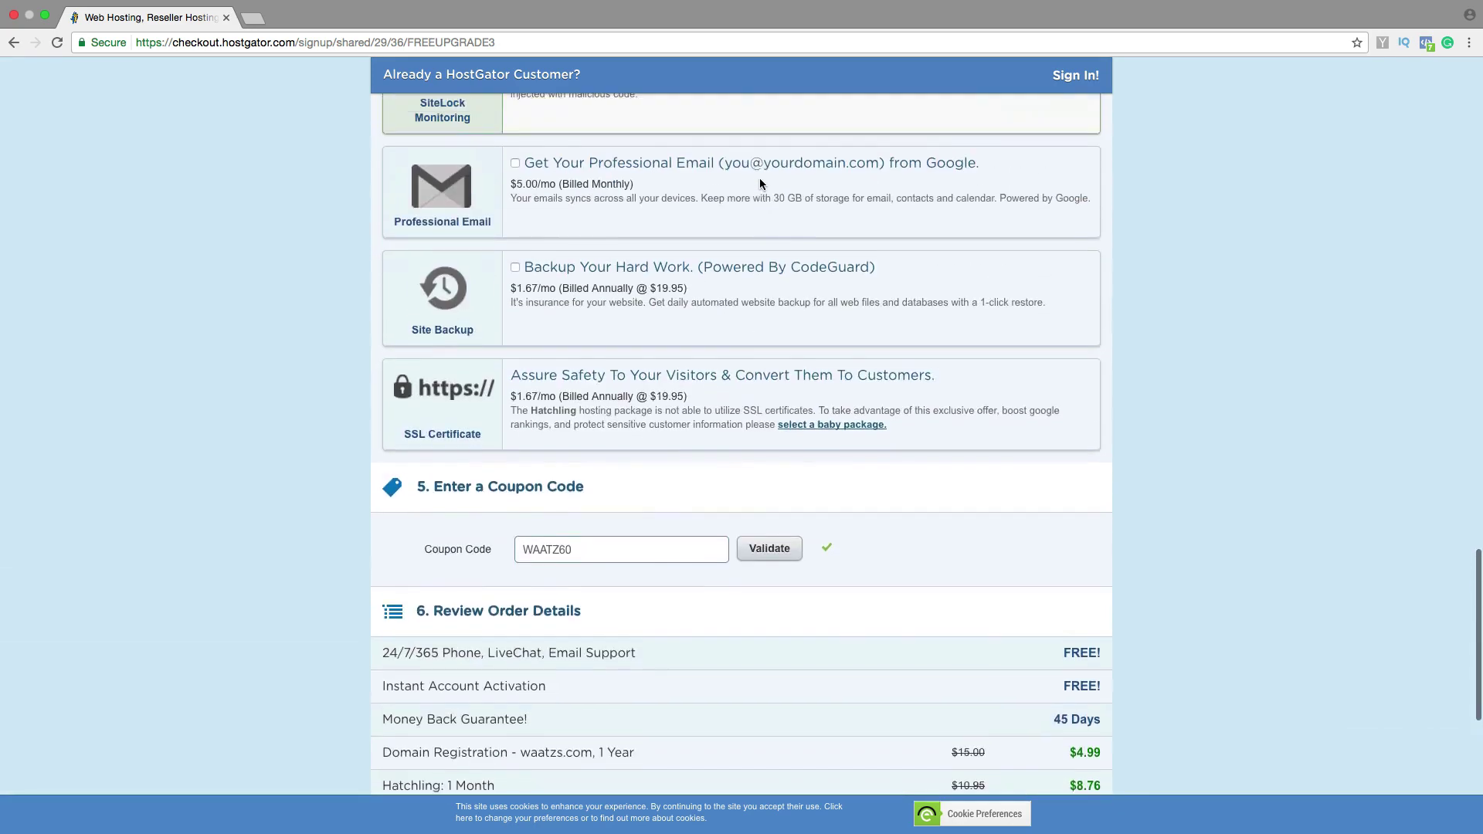
scroll(761, 184, "up", 6)
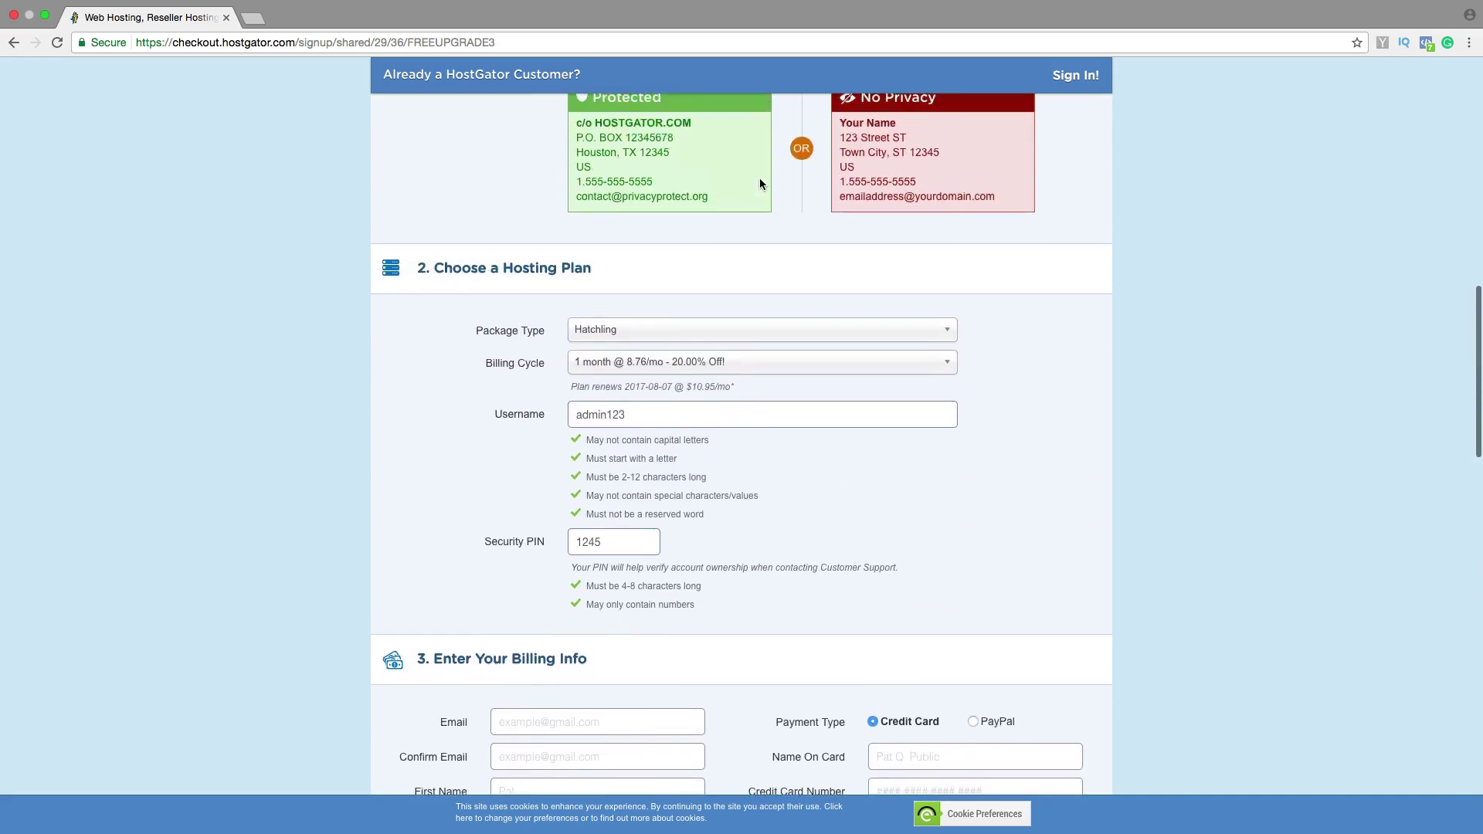
scroll(724, 498, "down", 5)
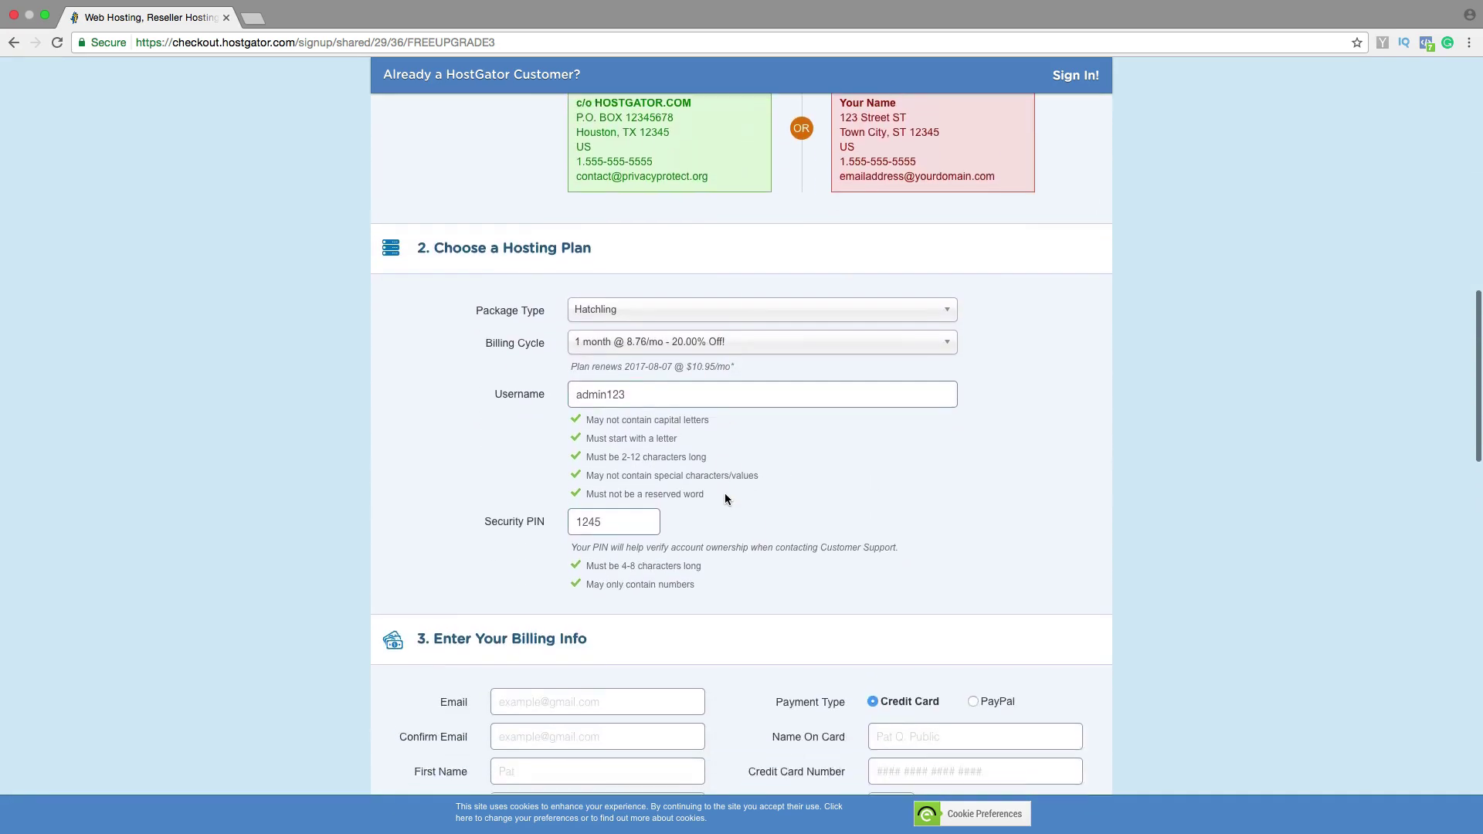
scroll(708, 465, "up", 1)
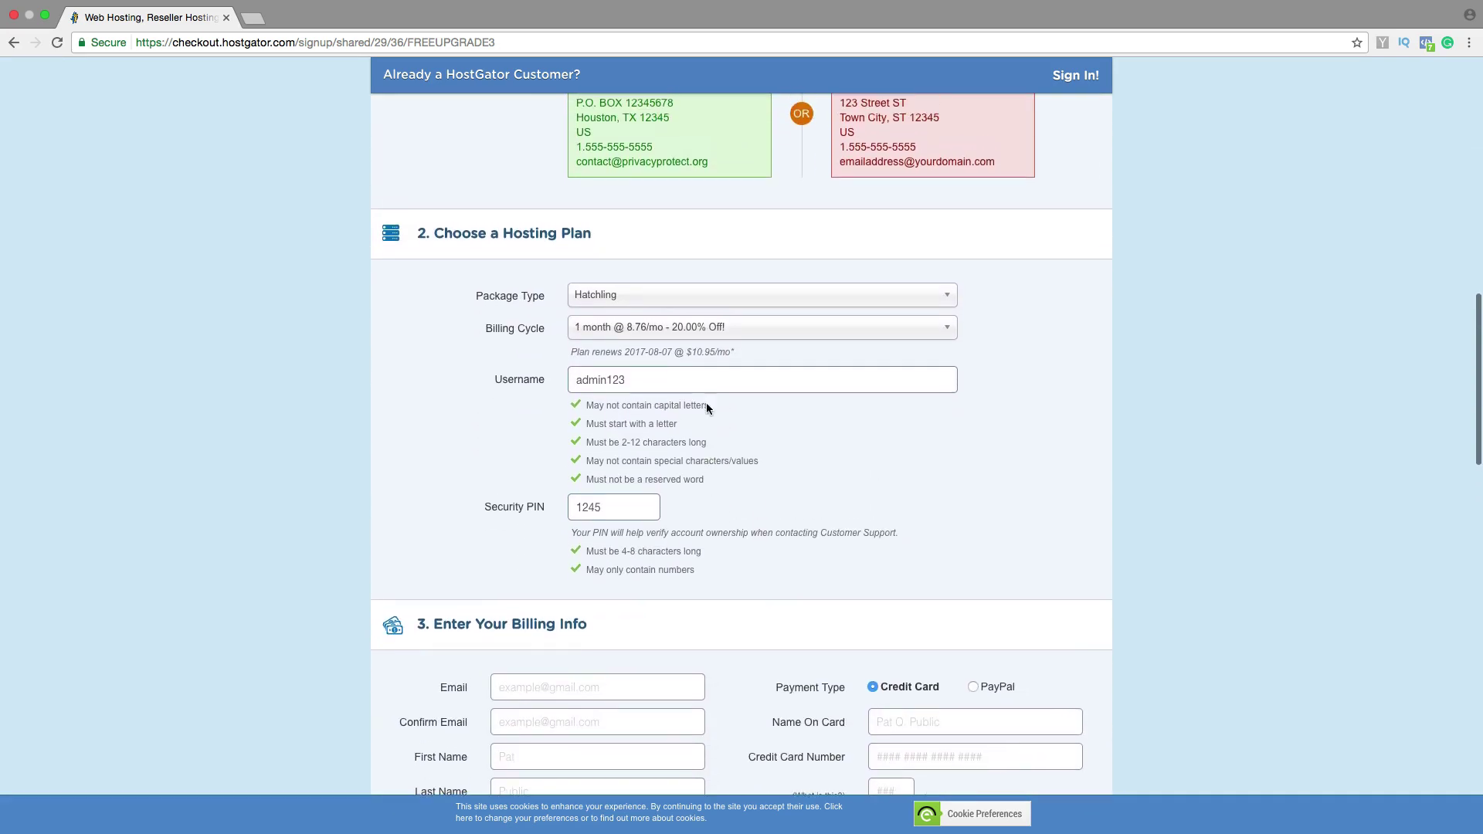
left_click(593, 330)
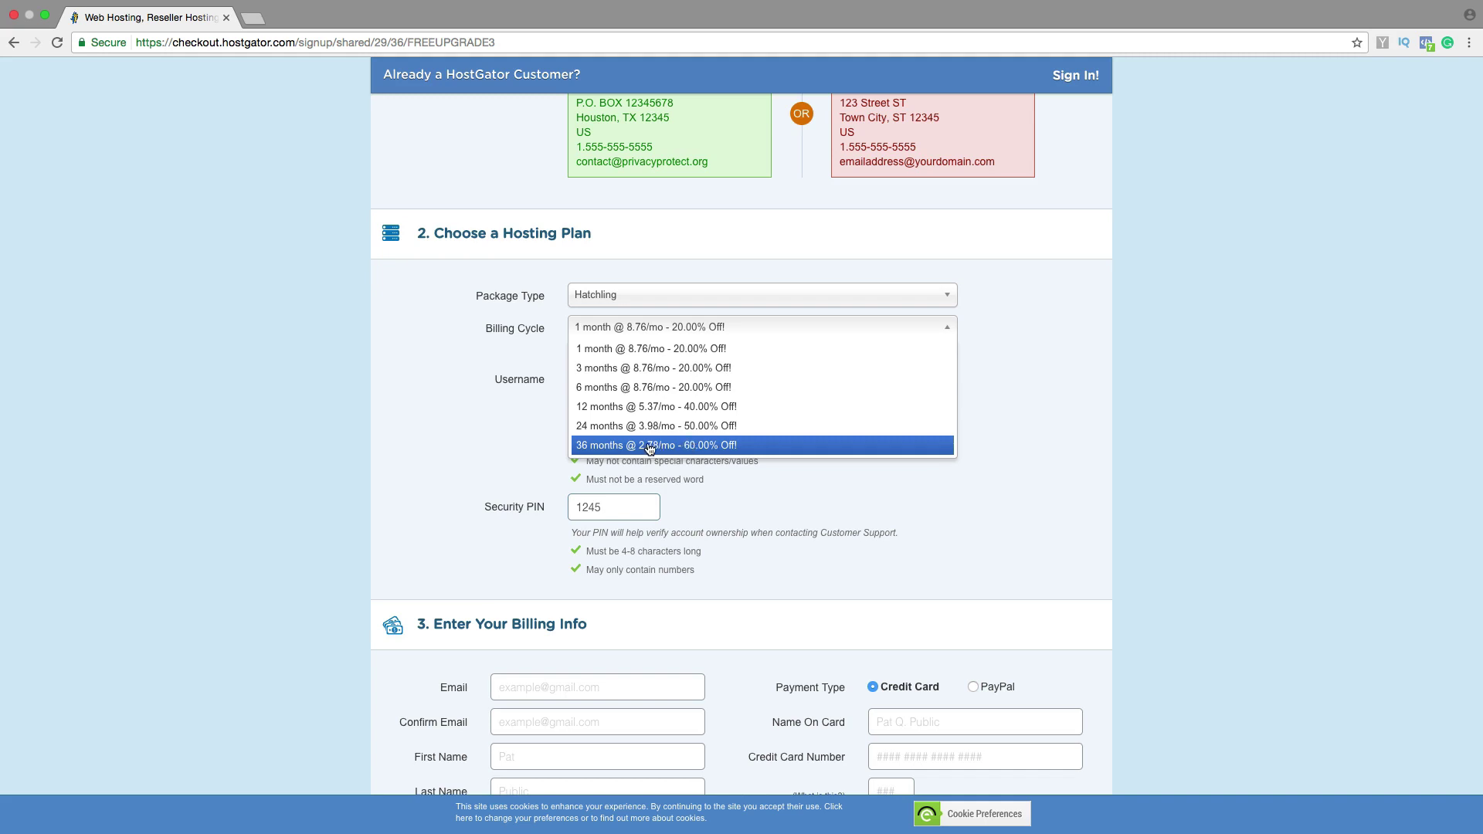
- Switch the Hatchling plan to the 36-month billing cycle
left_click(649, 446)
scroll(510, 493, "down", 20)
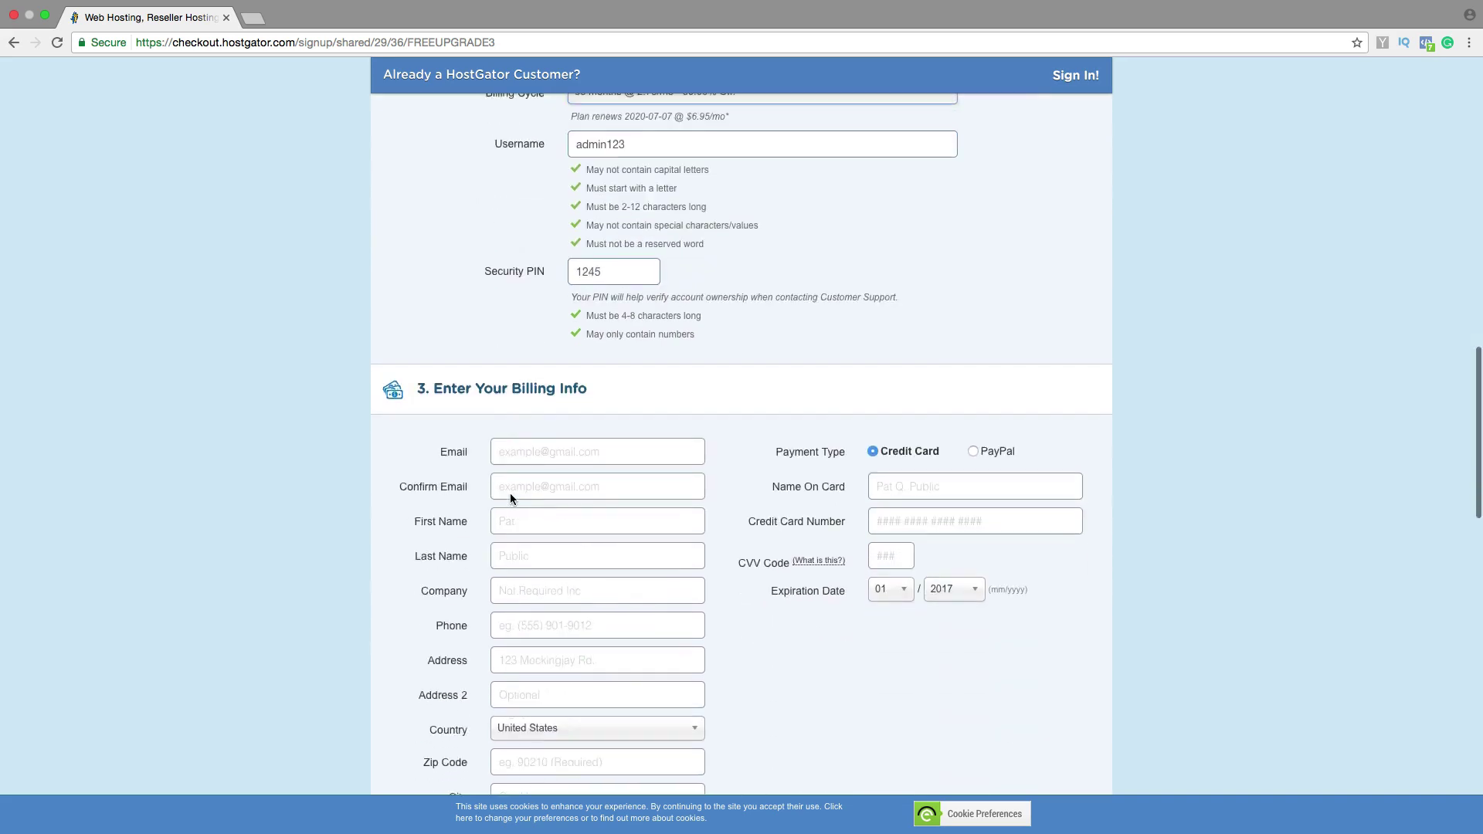
scroll(511, 495, "up", 3)
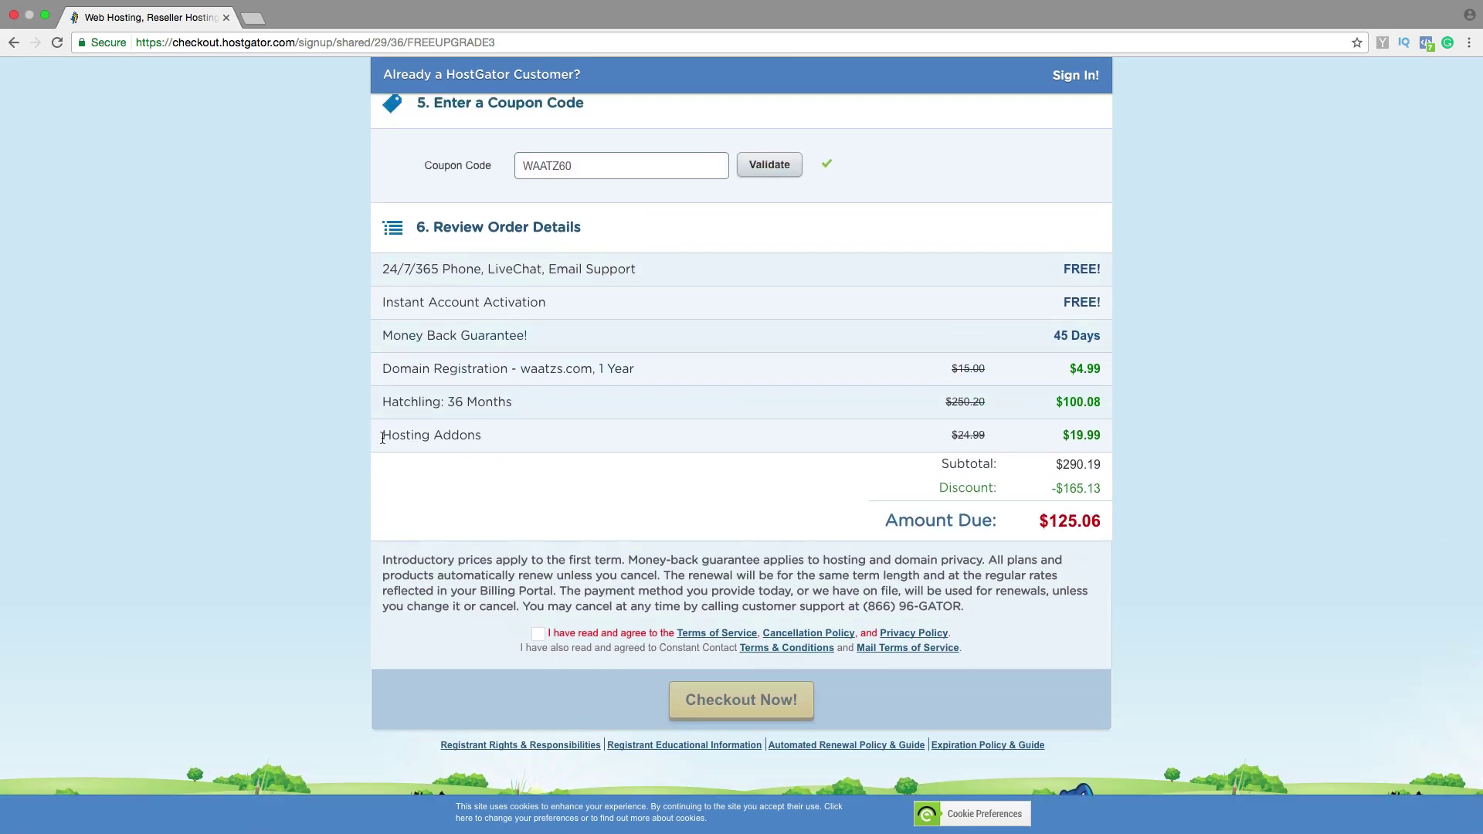
left_click_drag(382, 438, 481, 442)
- Drop the SiteLock add-on and check the discount, totalling $105.07
scroll(480, 441, "up", 13)
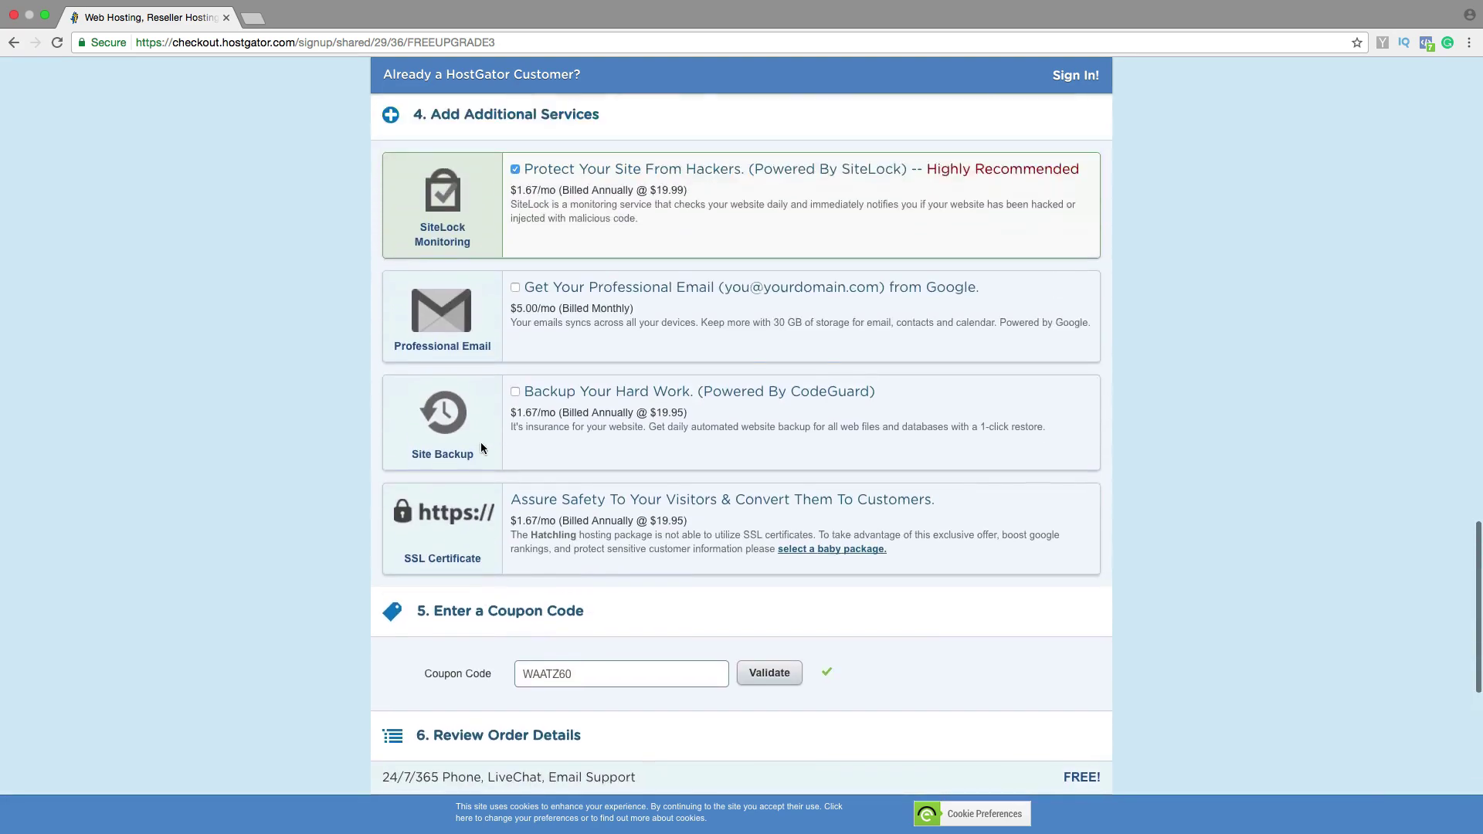
scroll(481, 443, "up", 4)
left_click(514, 345)
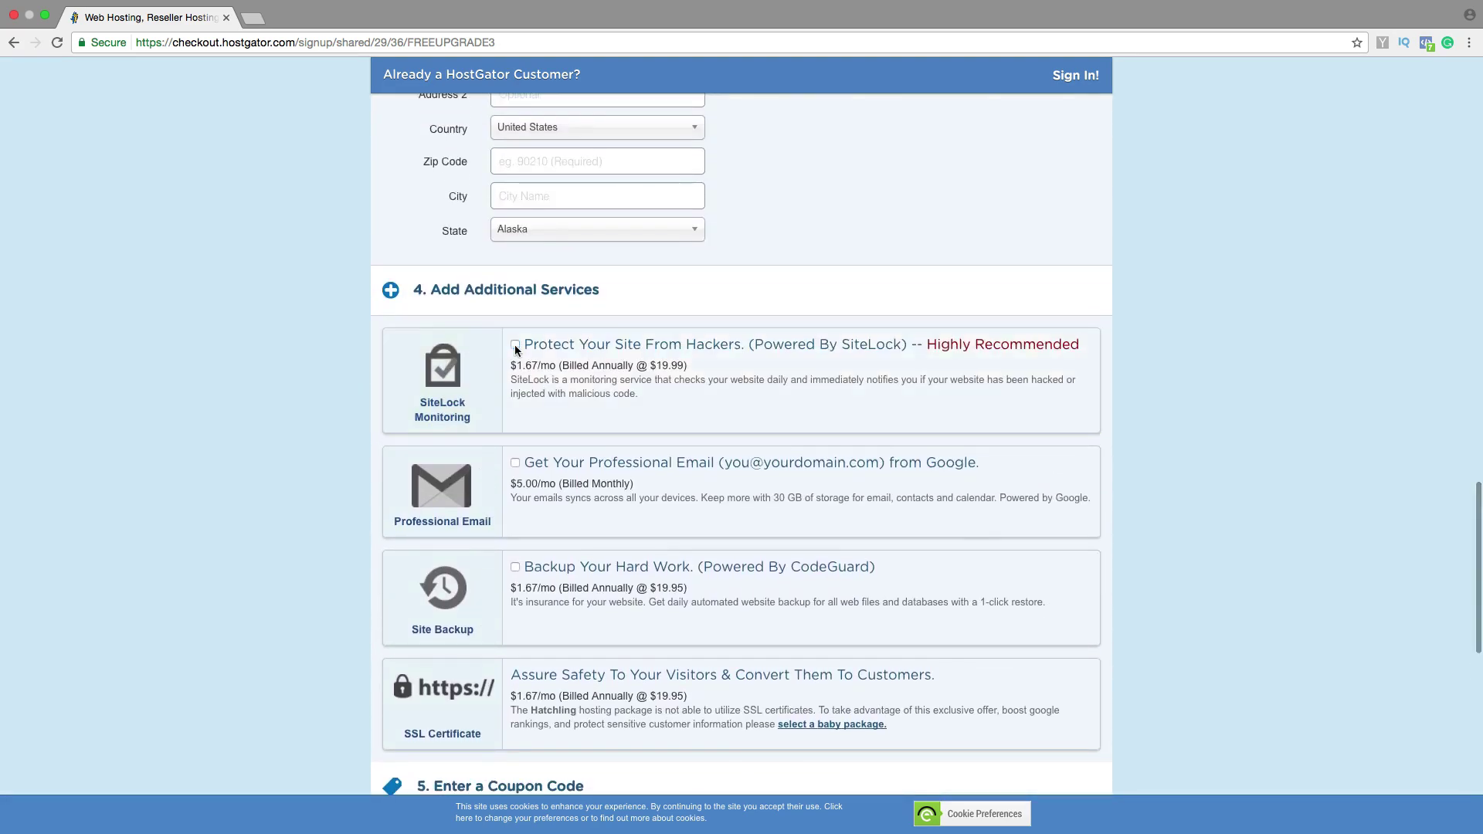
scroll(493, 453, "down", 16)
scroll(497, 453, "down", 1)
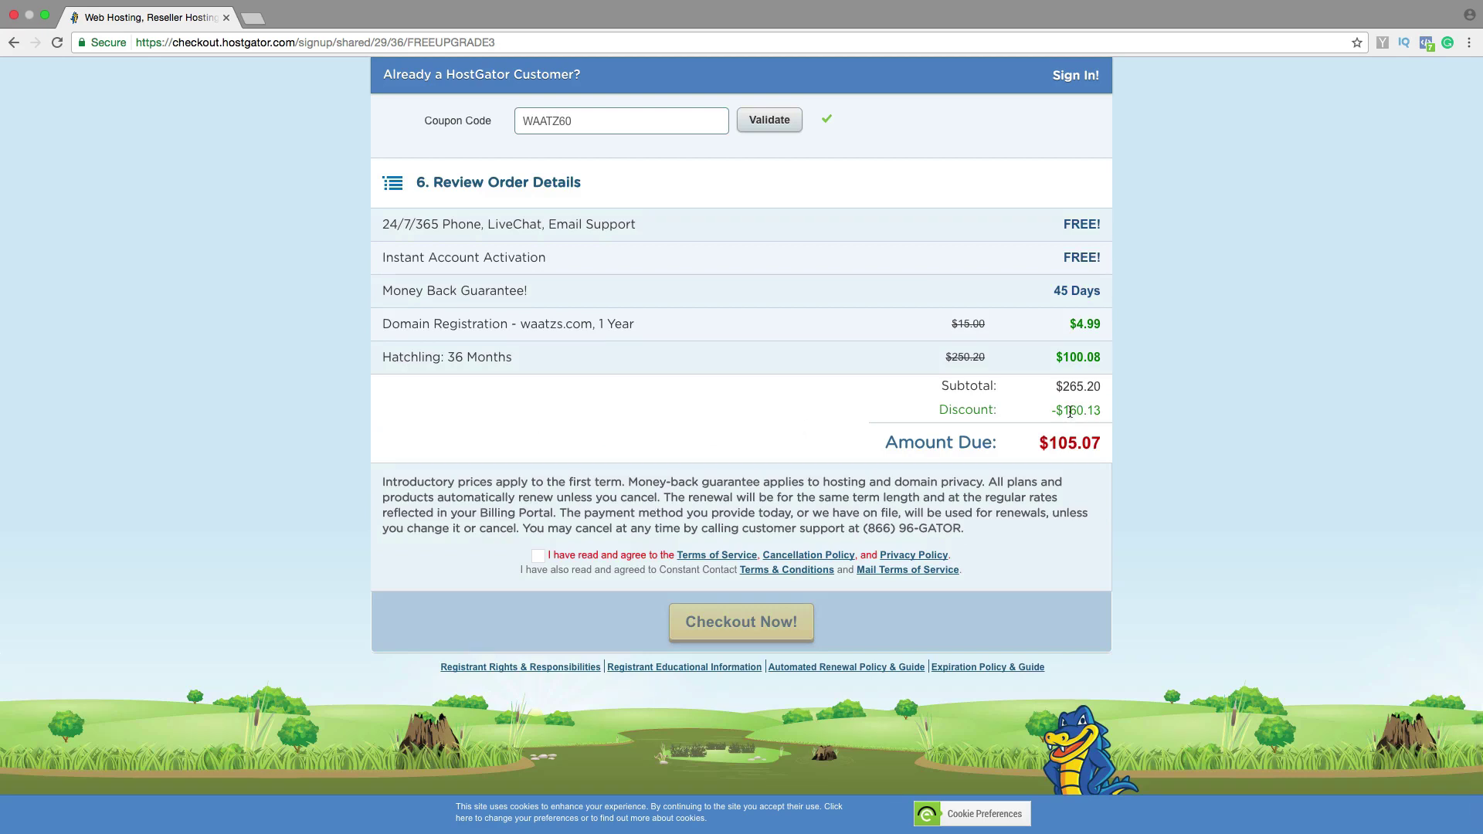
left_click_drag(1064, 411, 1104, 413)
- Accept the terms of service and log in to the HostGator Customer Portal
left_click(539, 556)
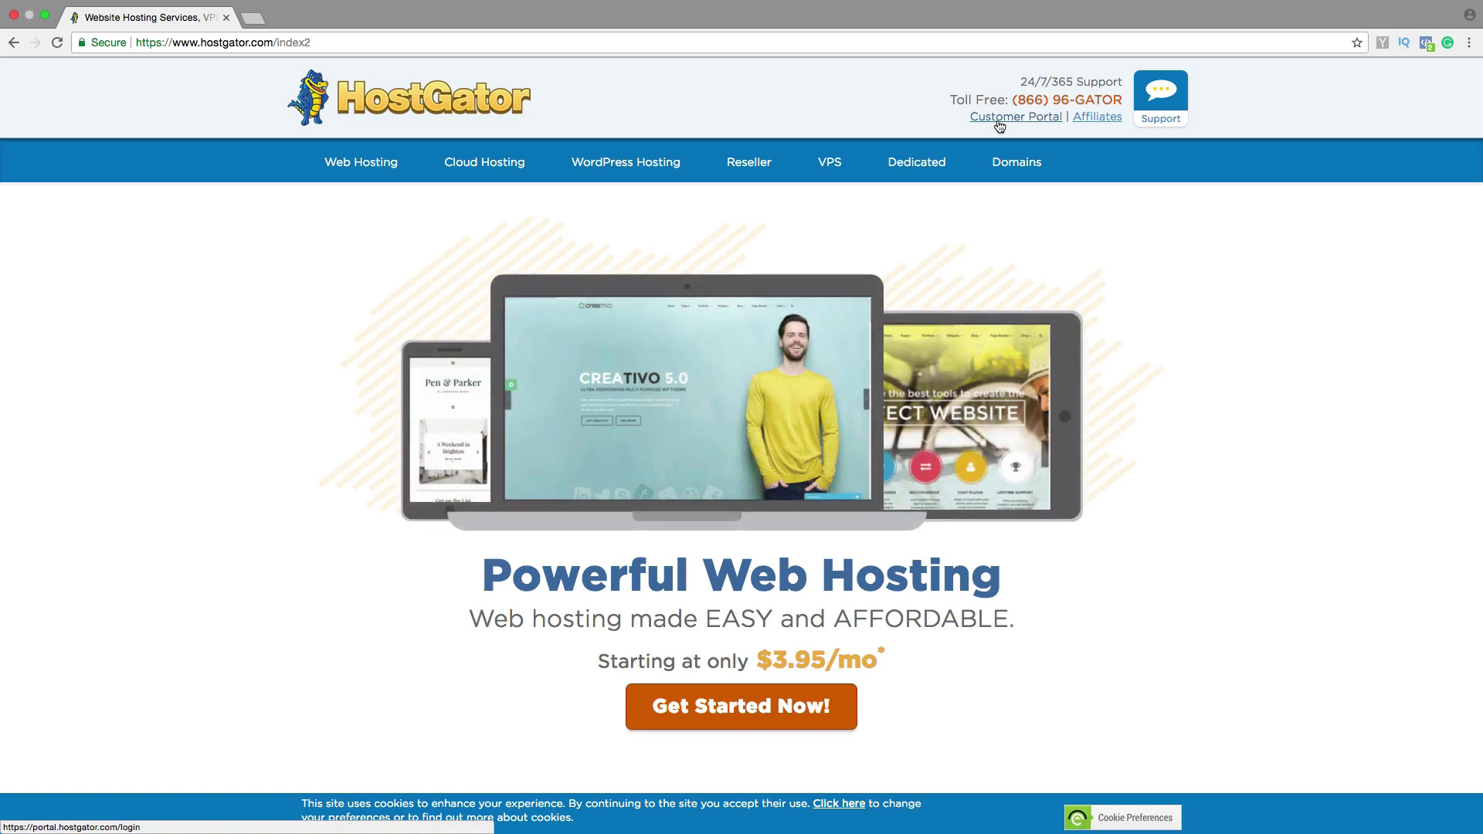
left_click(999, 125)
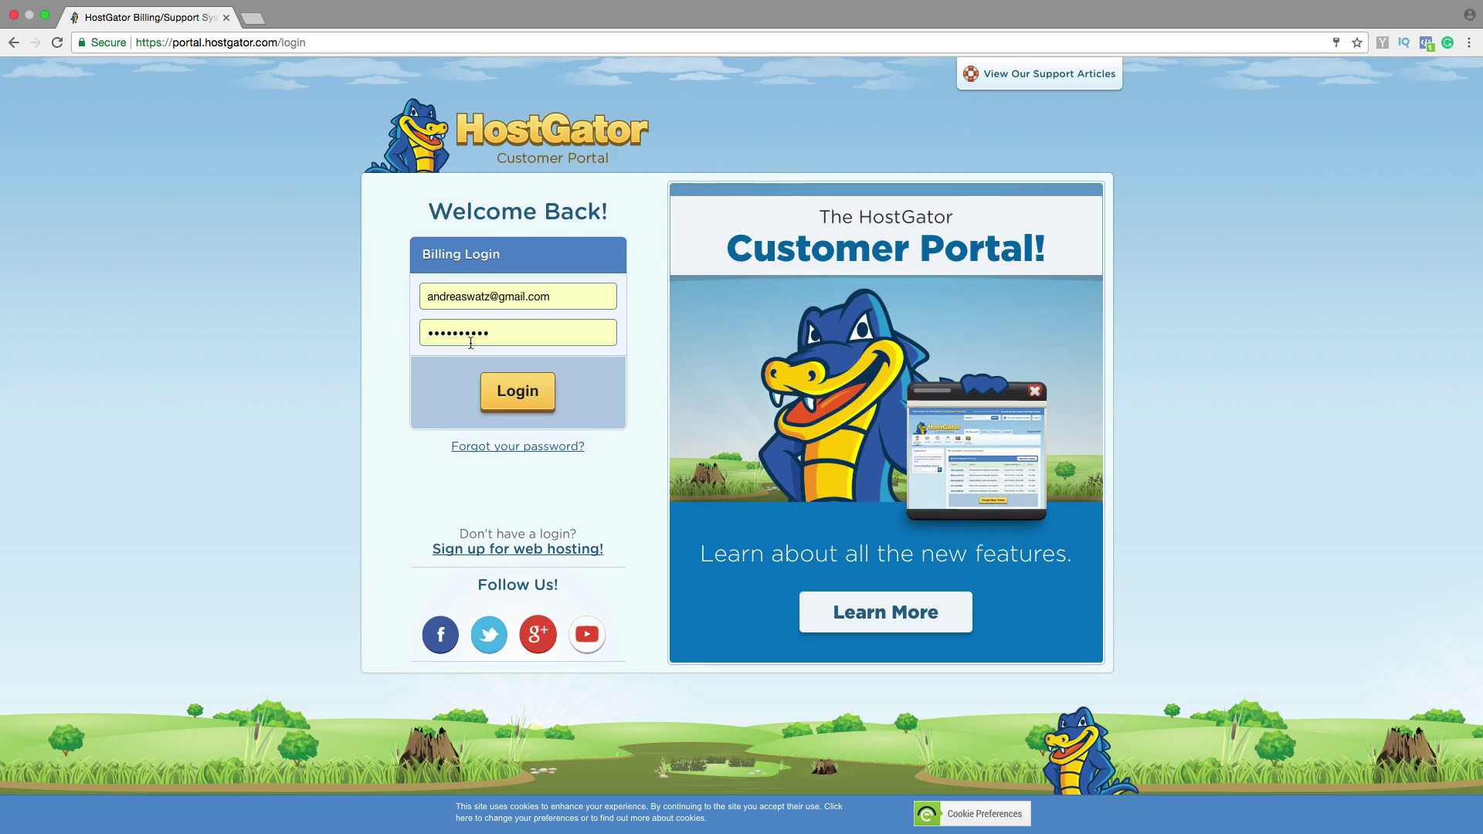
left_click(517, 394)
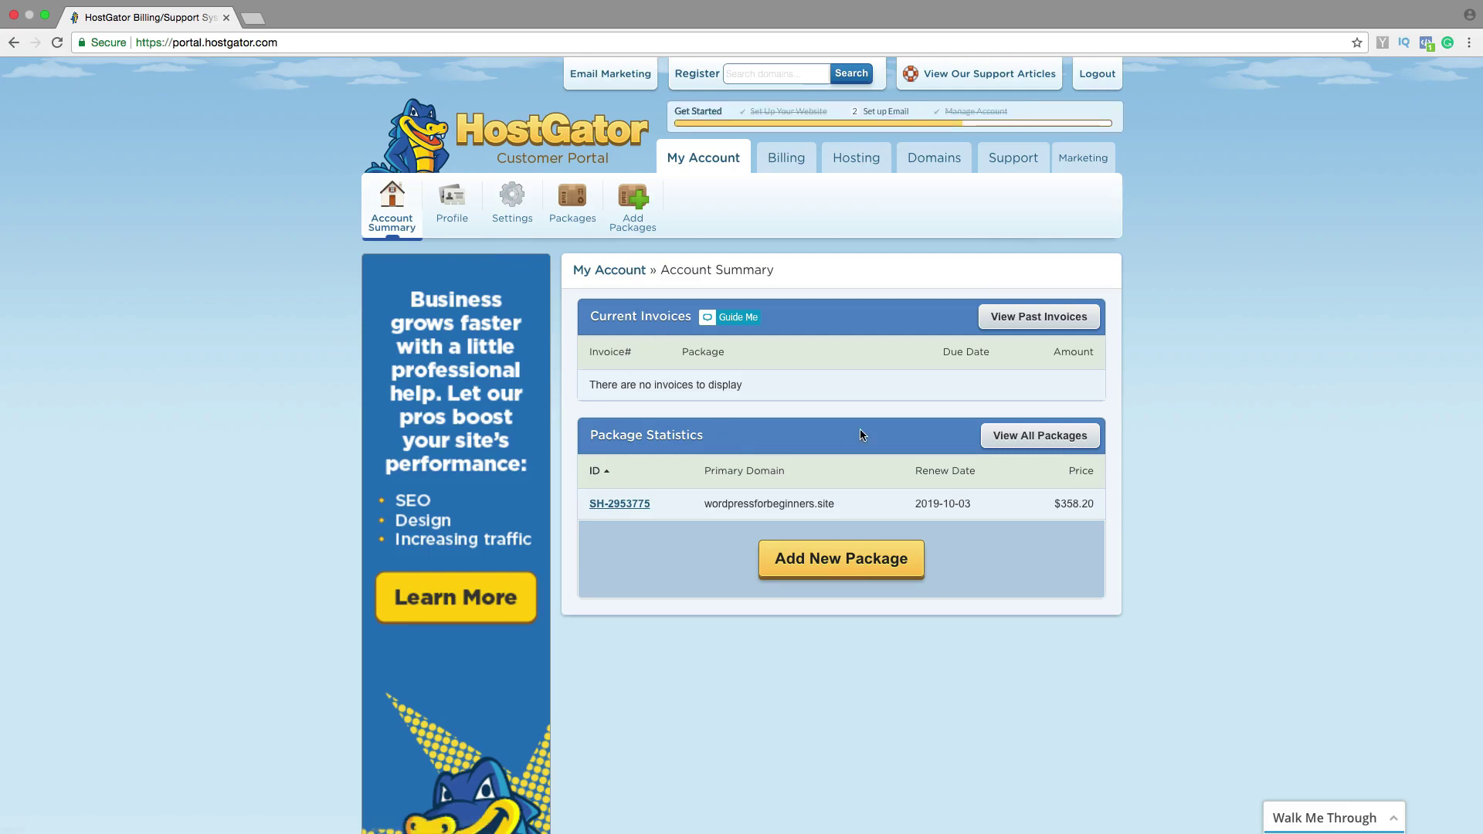
- Open the WordPress 1-Click Installation offer from the Hosting dashboard
left_click(855, 164)
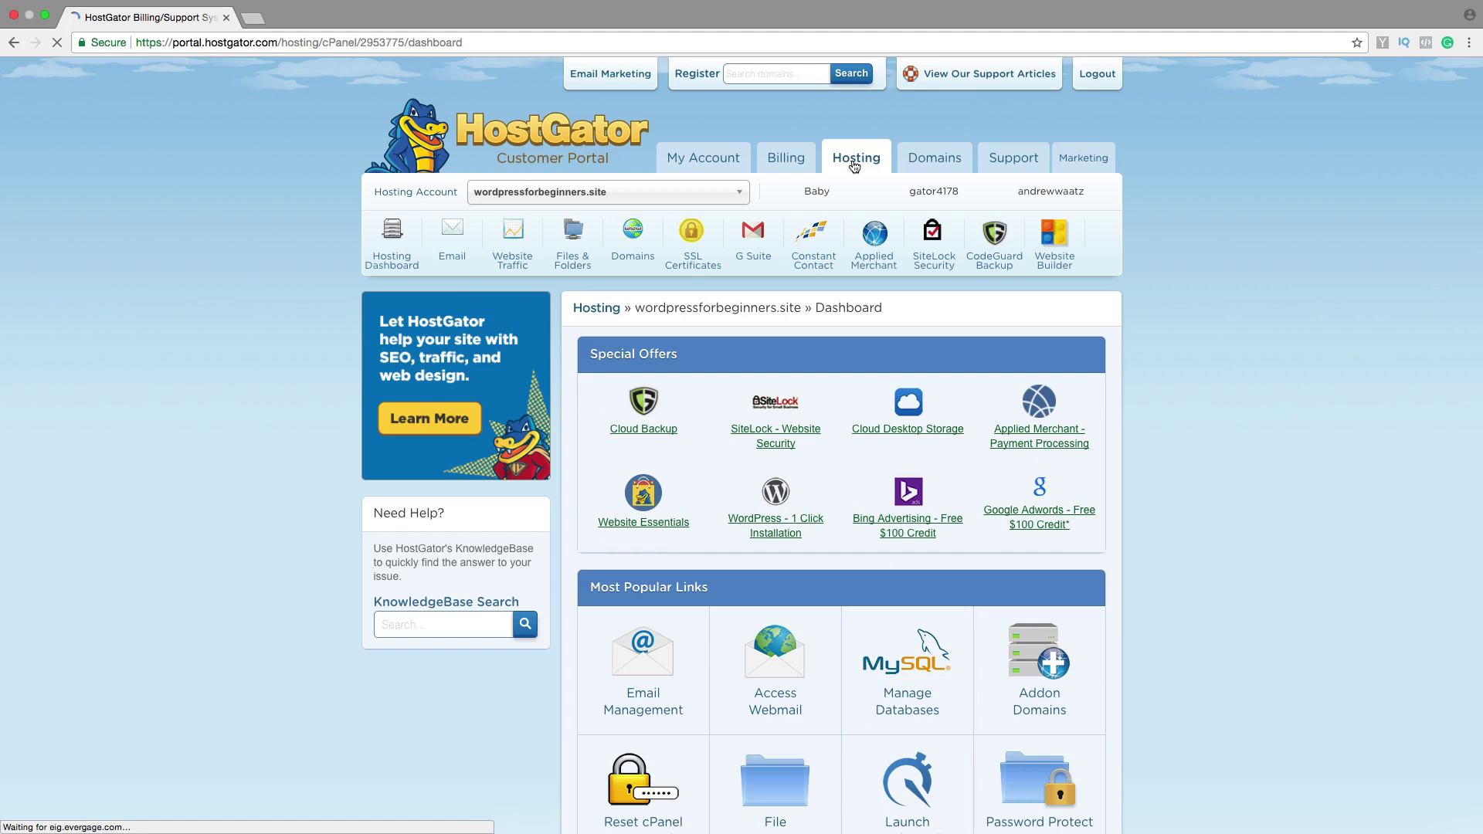
left_click(770, 530)
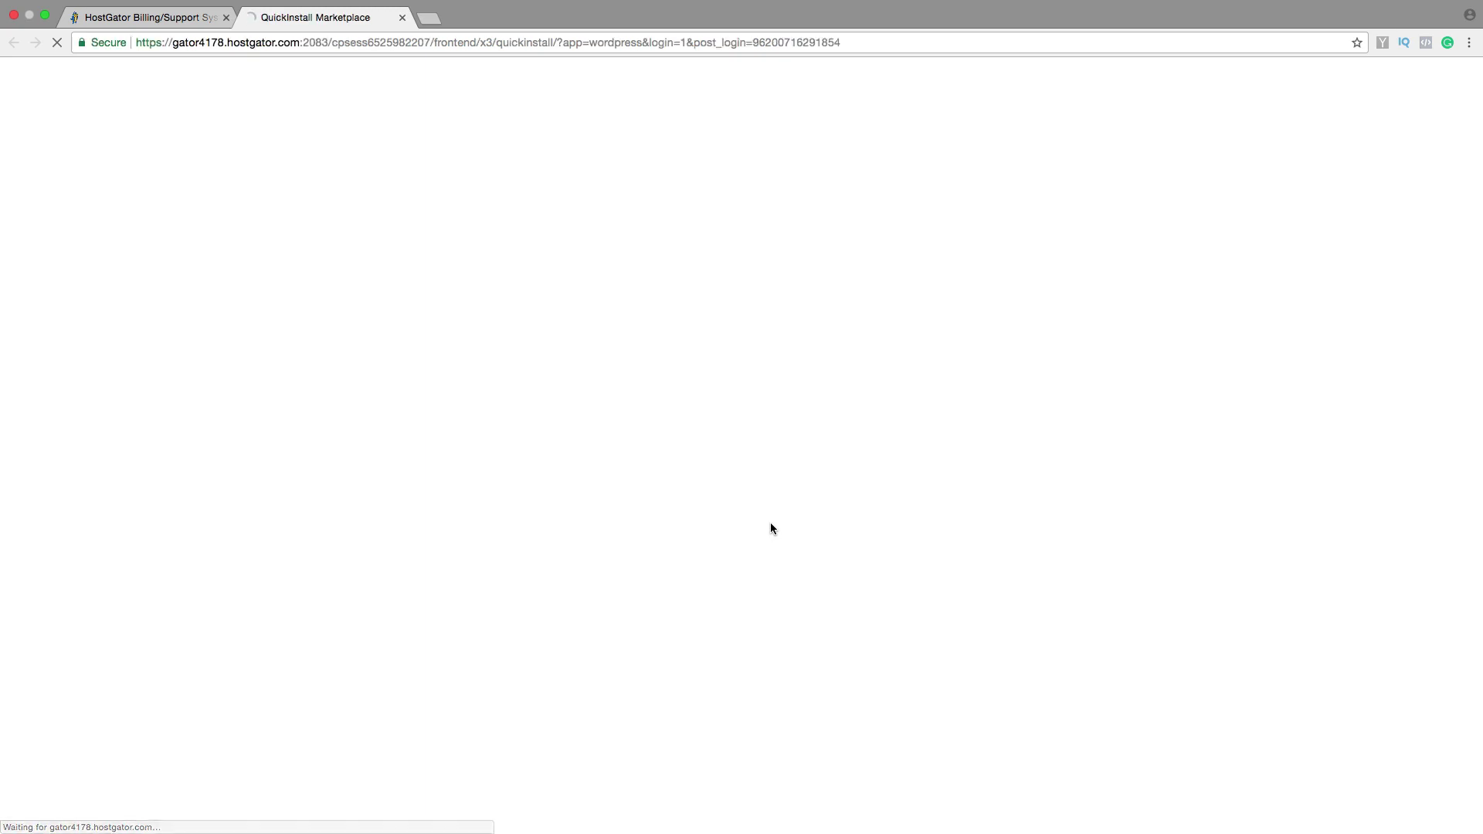
scroll(771, 529, "down", 6)
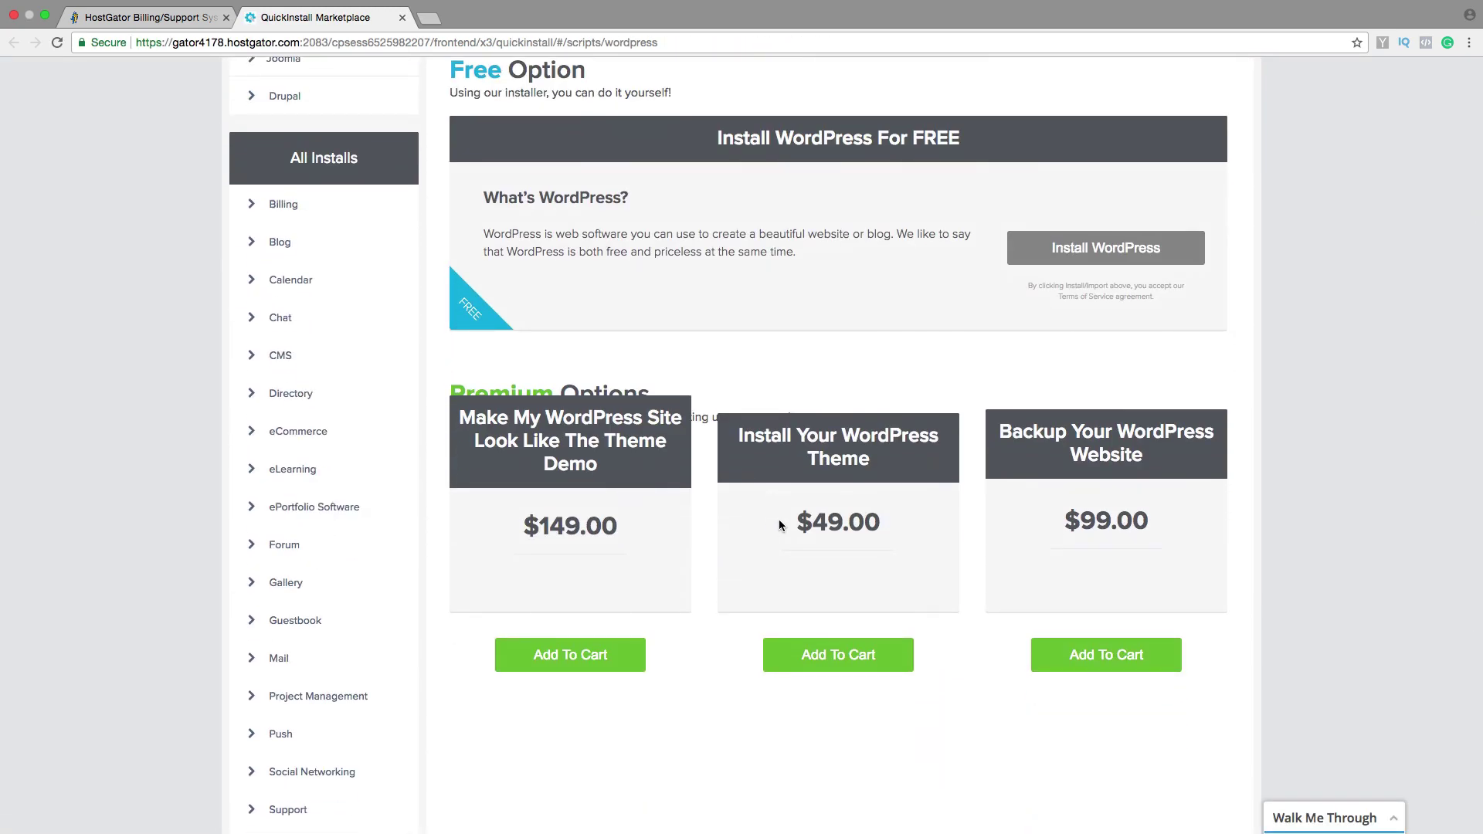
- Start the free WordPress install on wordpressforbeginners.site
left_click(1102, 256)
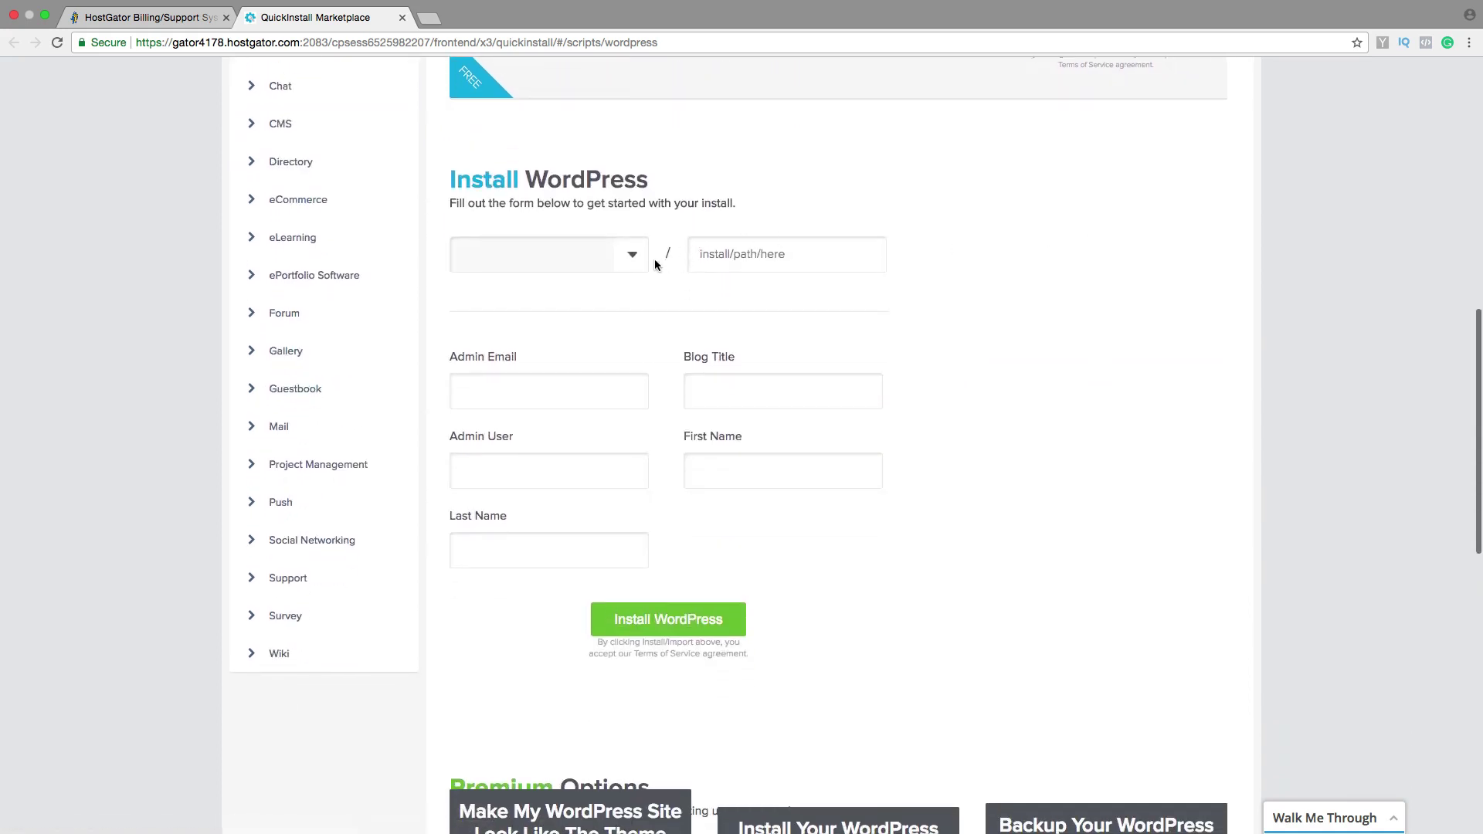
left_click(630, 261)
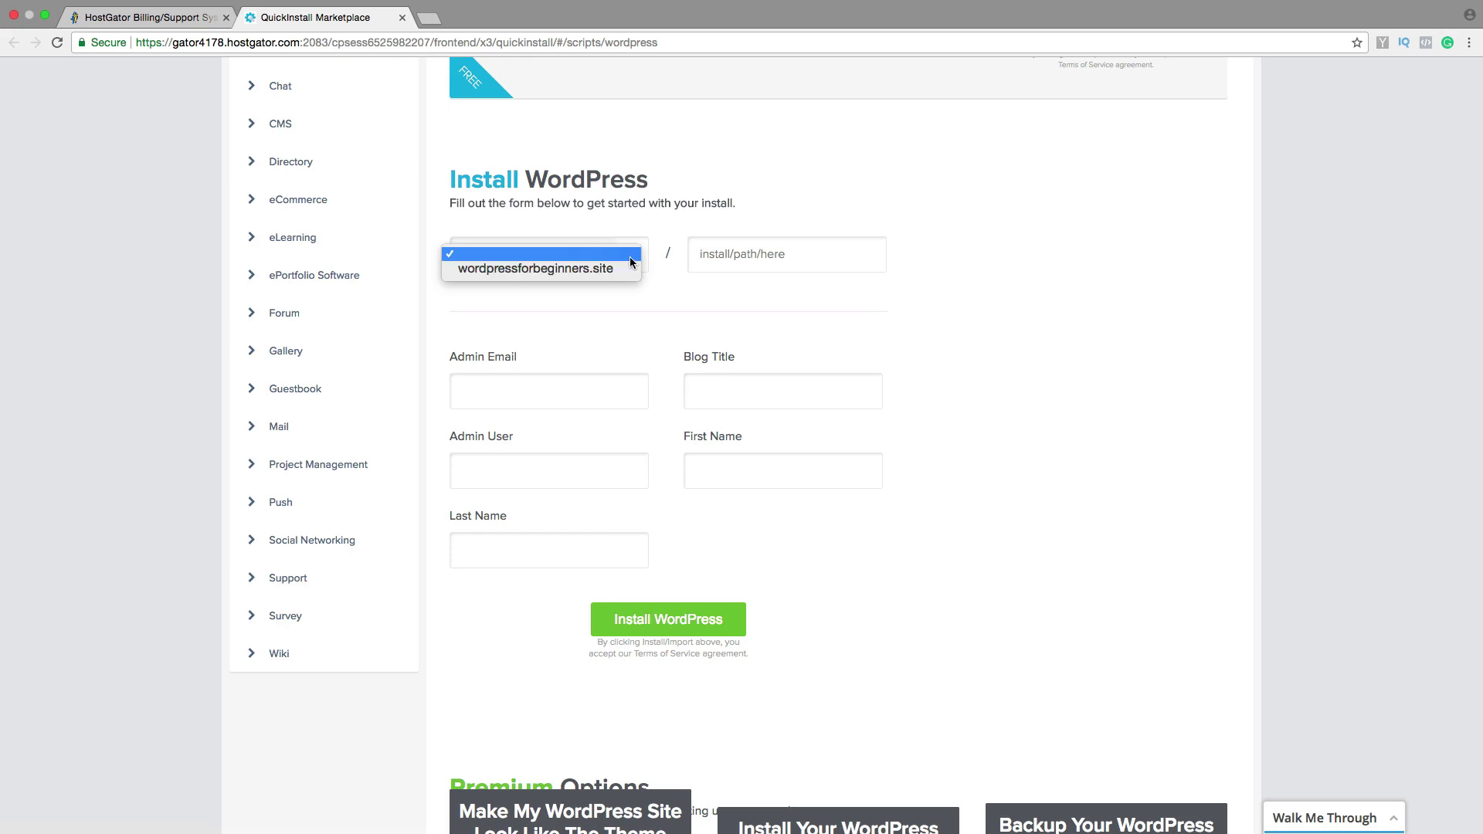
left_click(541, 268)
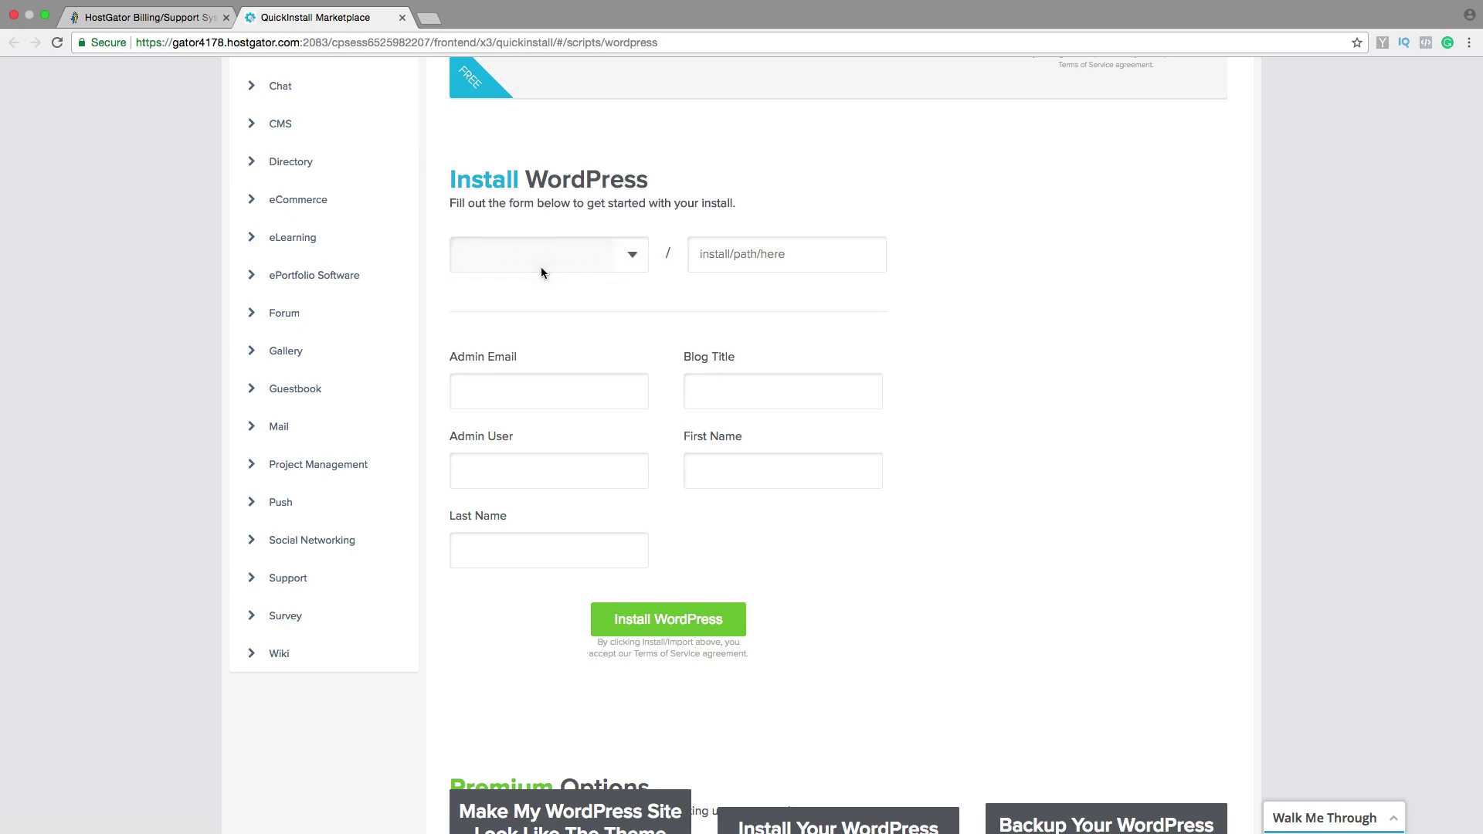
- Enter the owner's admin email, blog title Wordpress and admin username admin
left_click(493, 389)
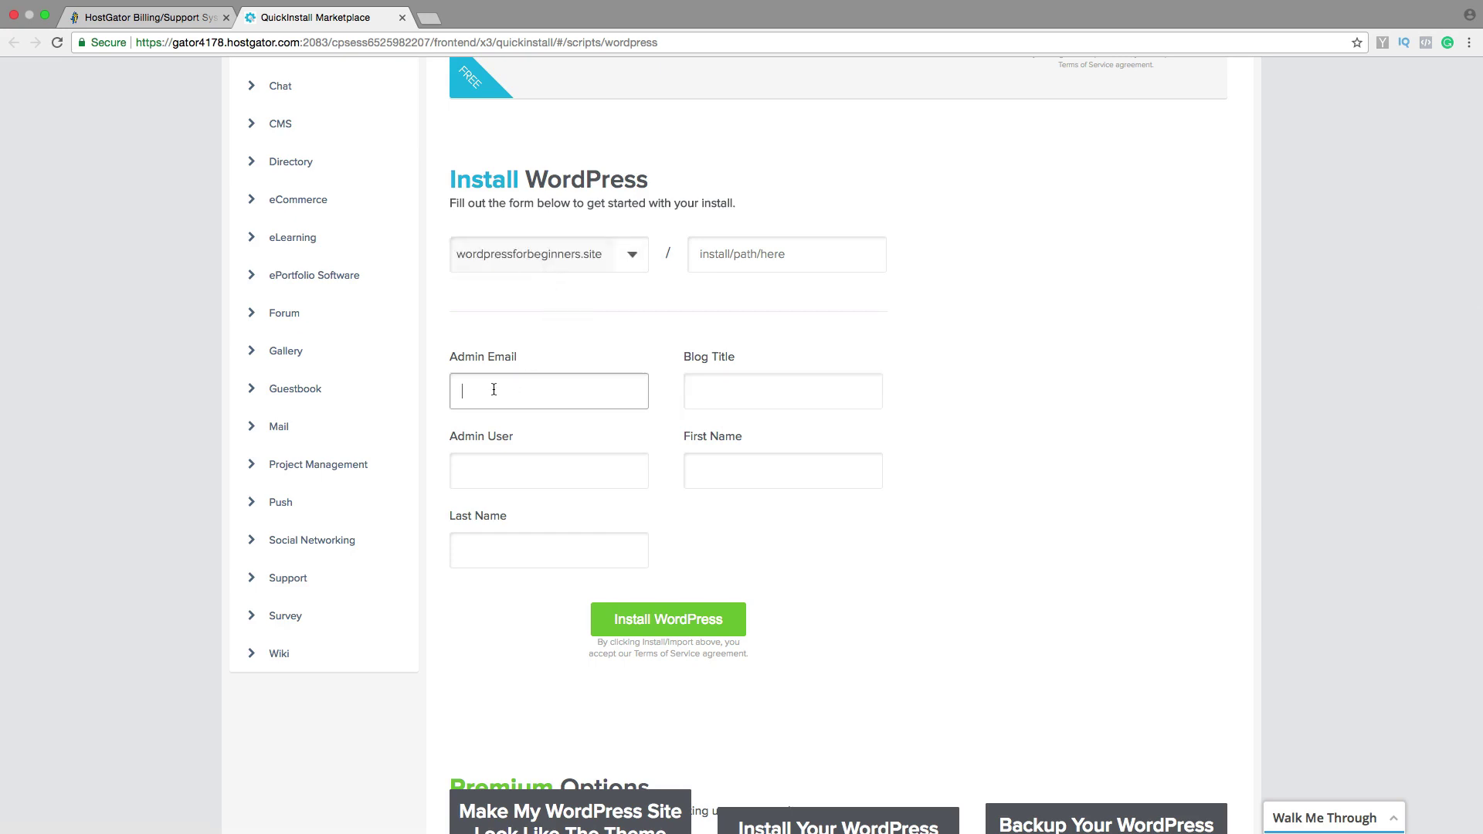
type("andre")
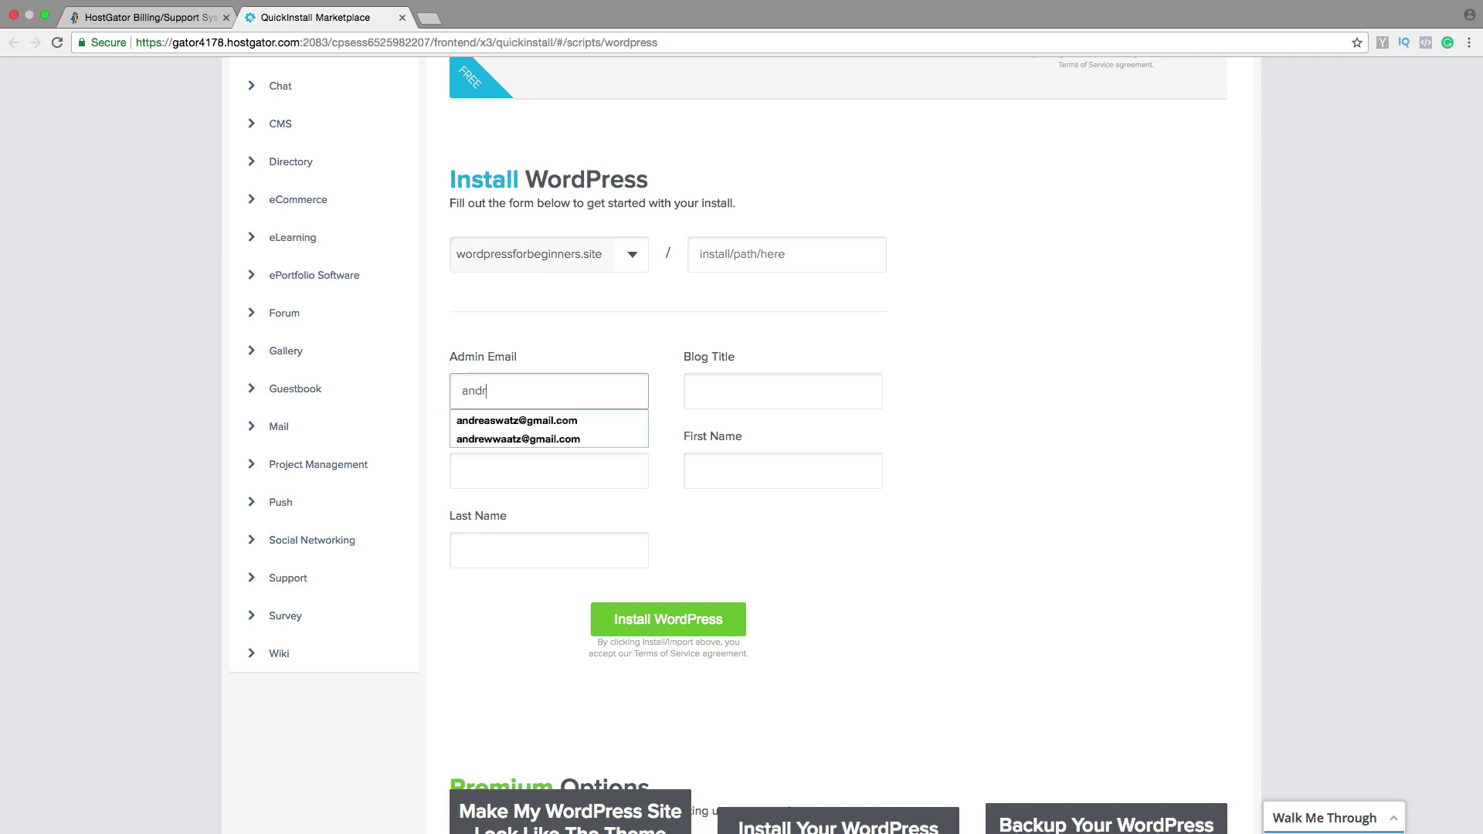
left_click(516, 422)
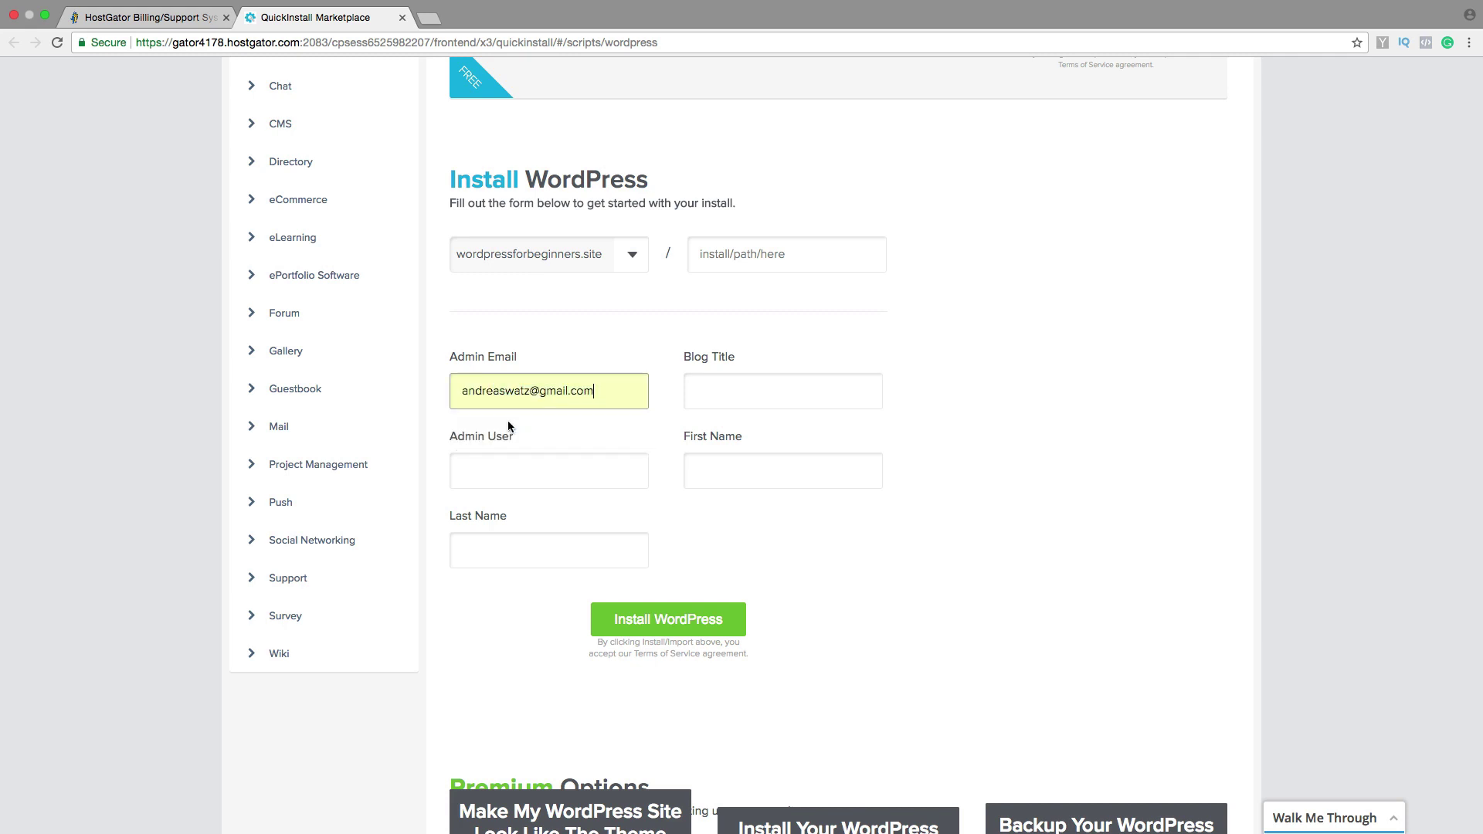
left_click(729, 394)
type("W")
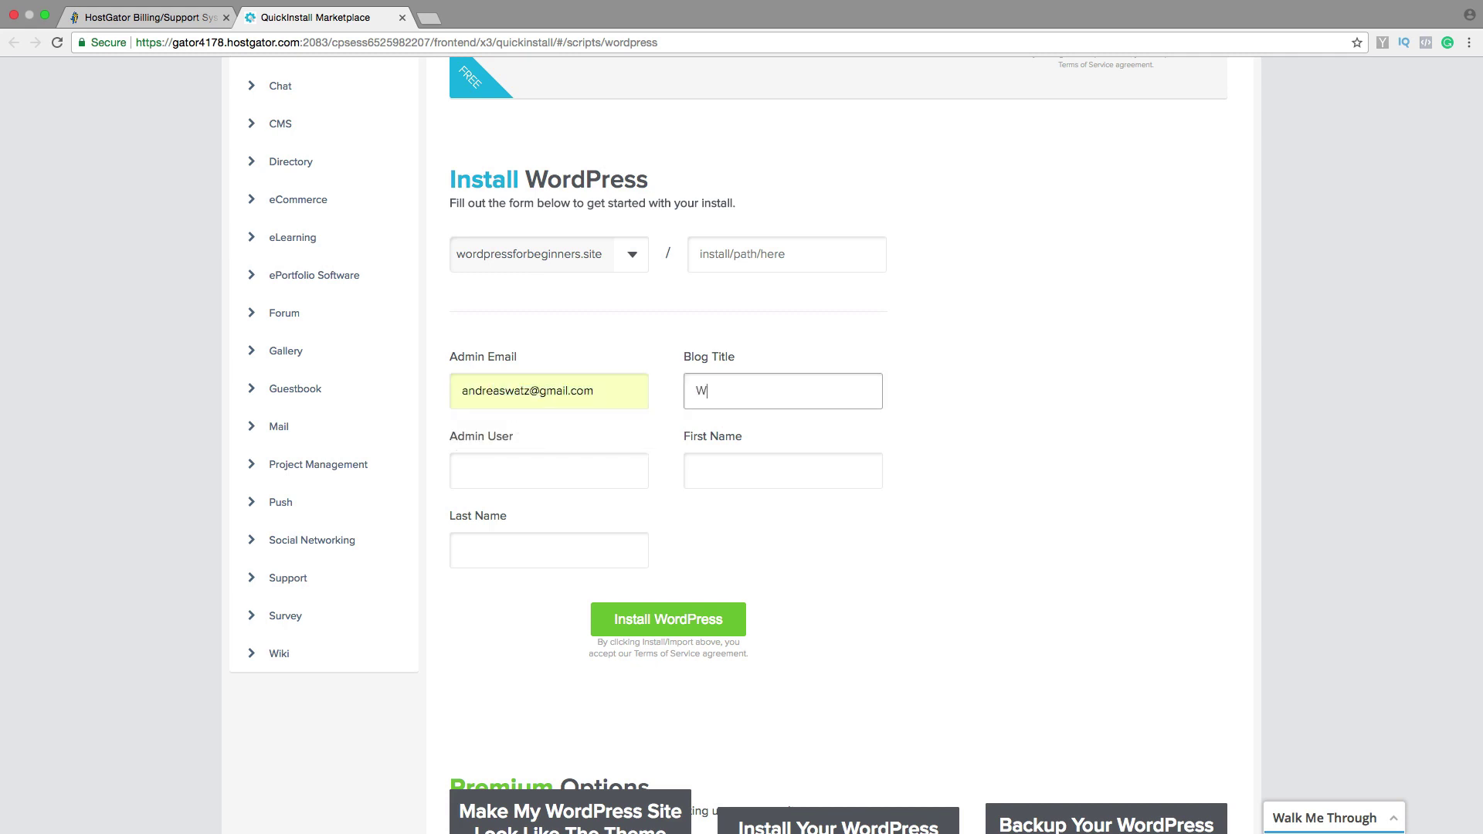
type("ordpress")
left_click(487, 482)
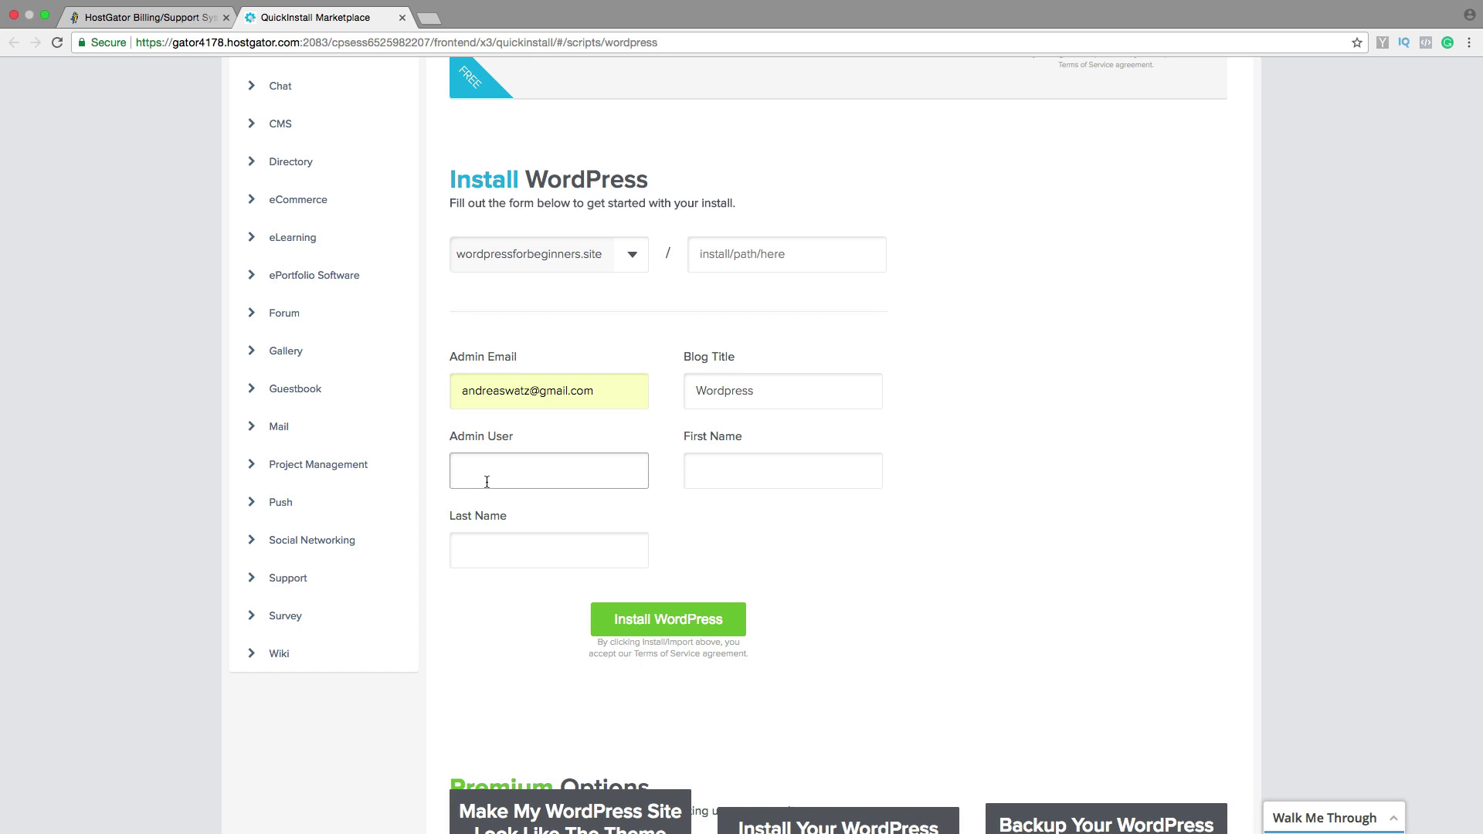
type("Adm")
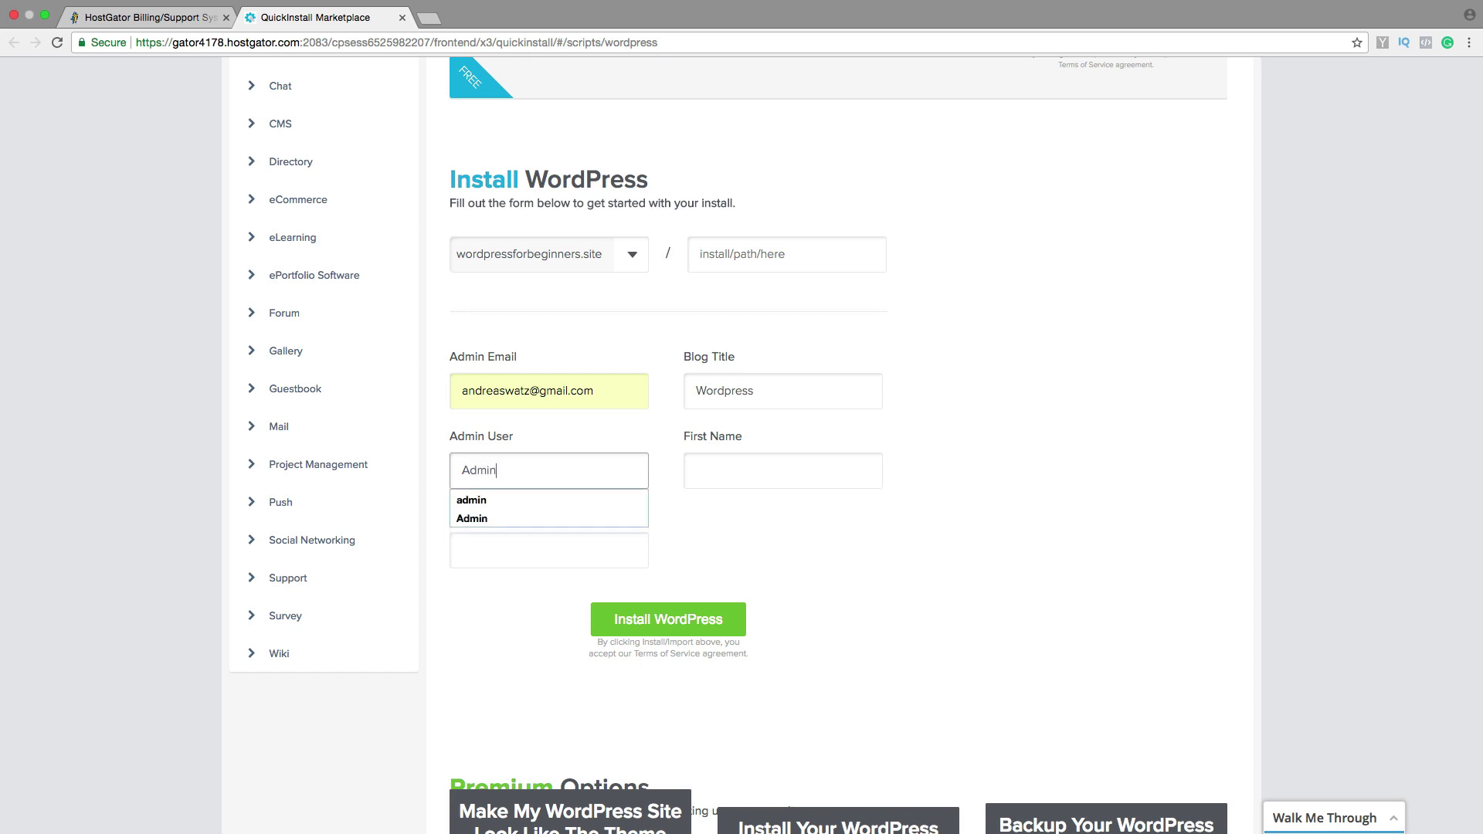
type("in")
left_click(501, 502)
- Fill in the owner's first and last name and run the WordPress installation
left_click(706, 469)
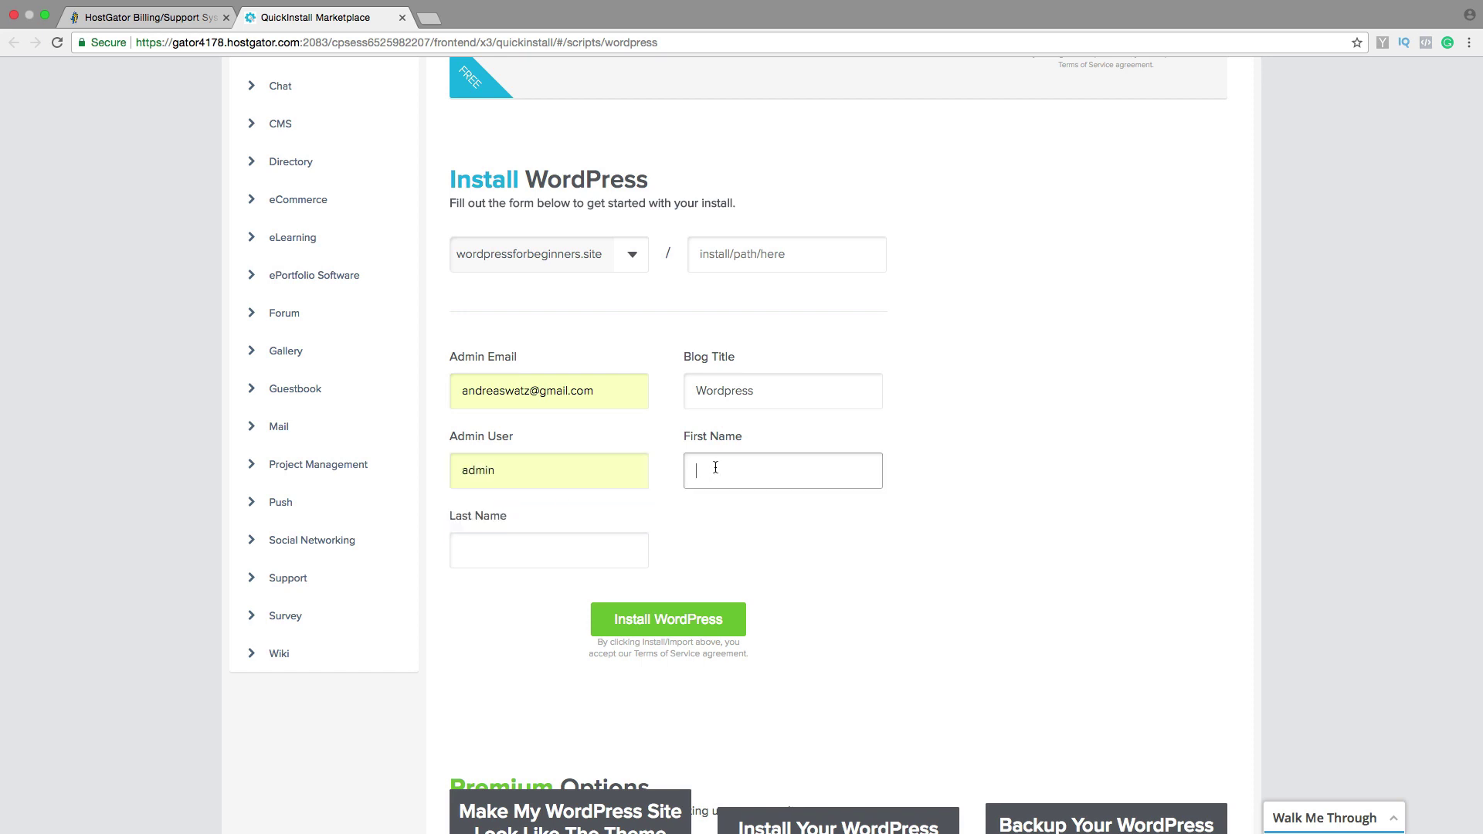
type("Andrew")
left_click(508, 541)
type("Waatz")
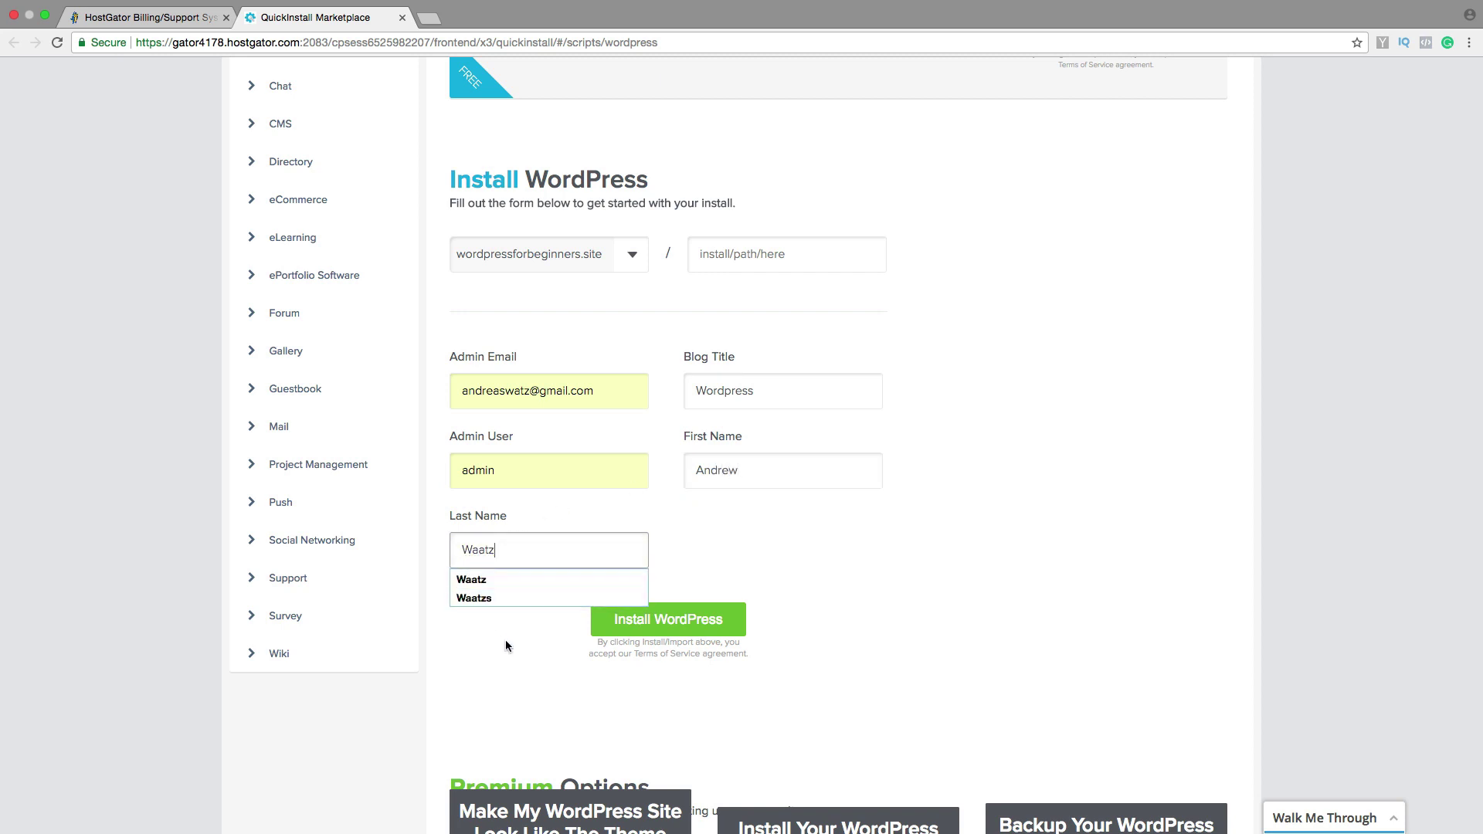
left_click(504, 641)
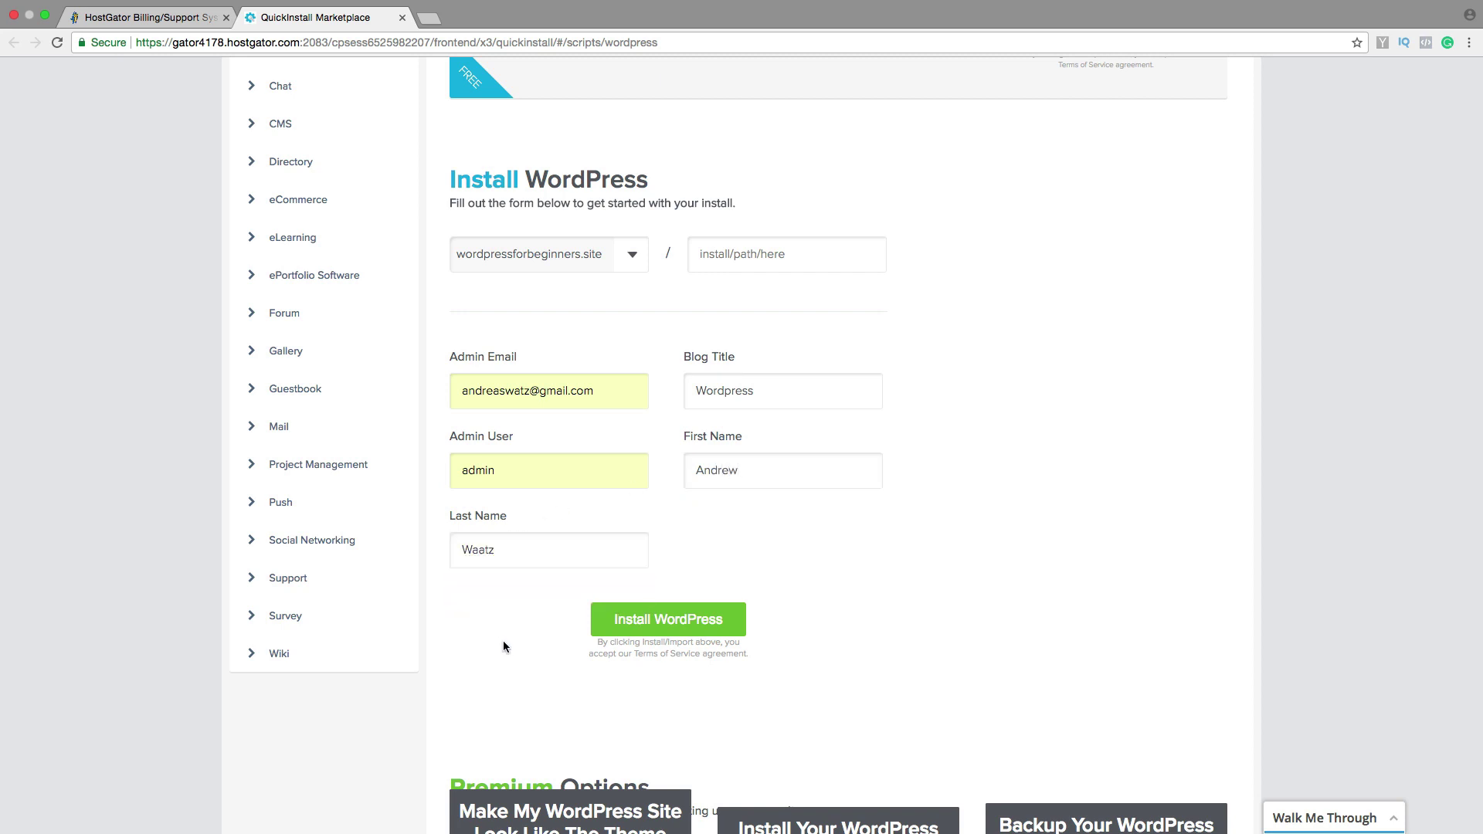
left_click(648, 622)
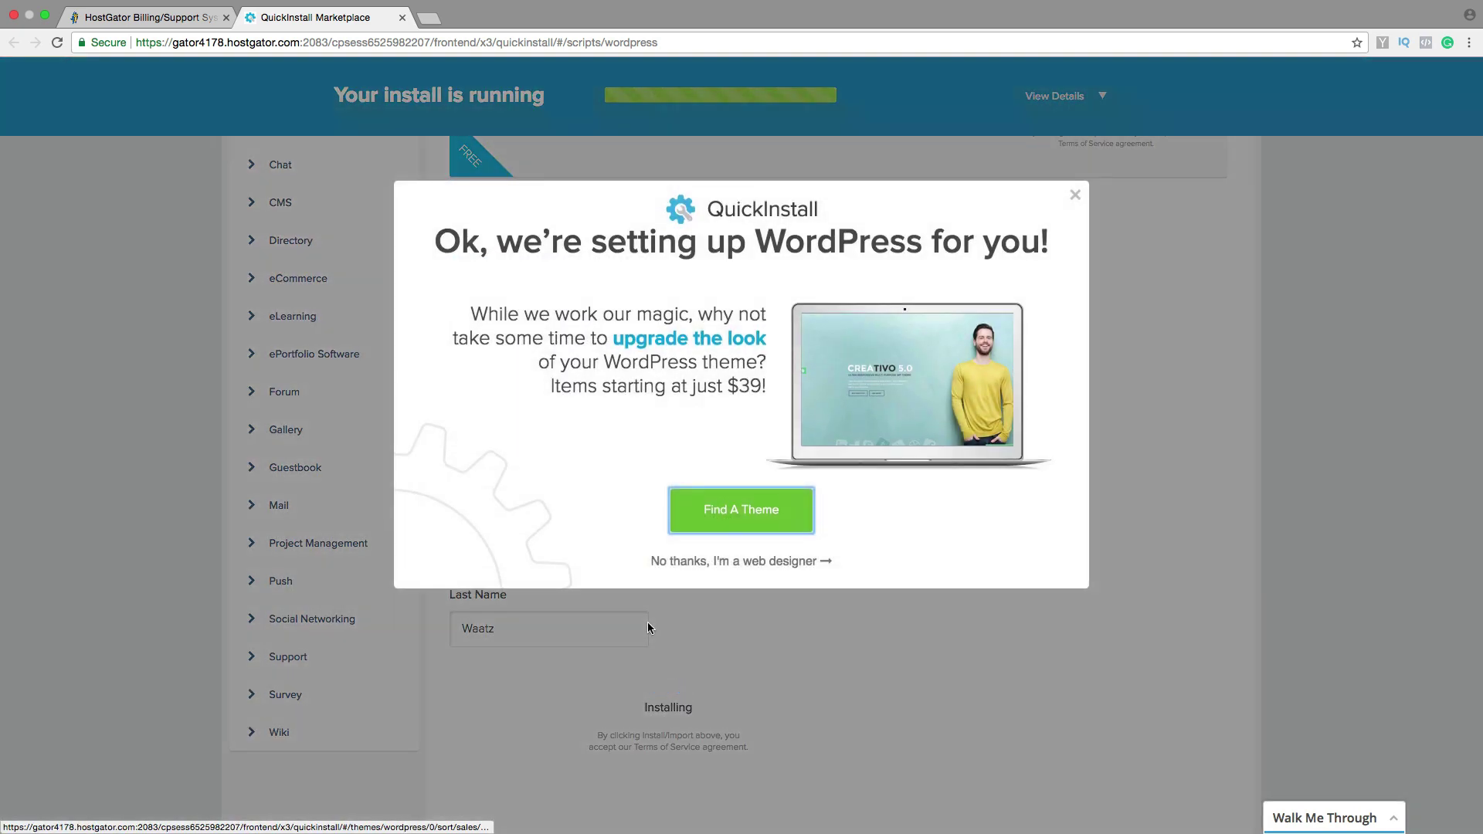
- Dismiss the theme upgrade offer and open the Install Complete email from its notification
left_click(1075, 198)
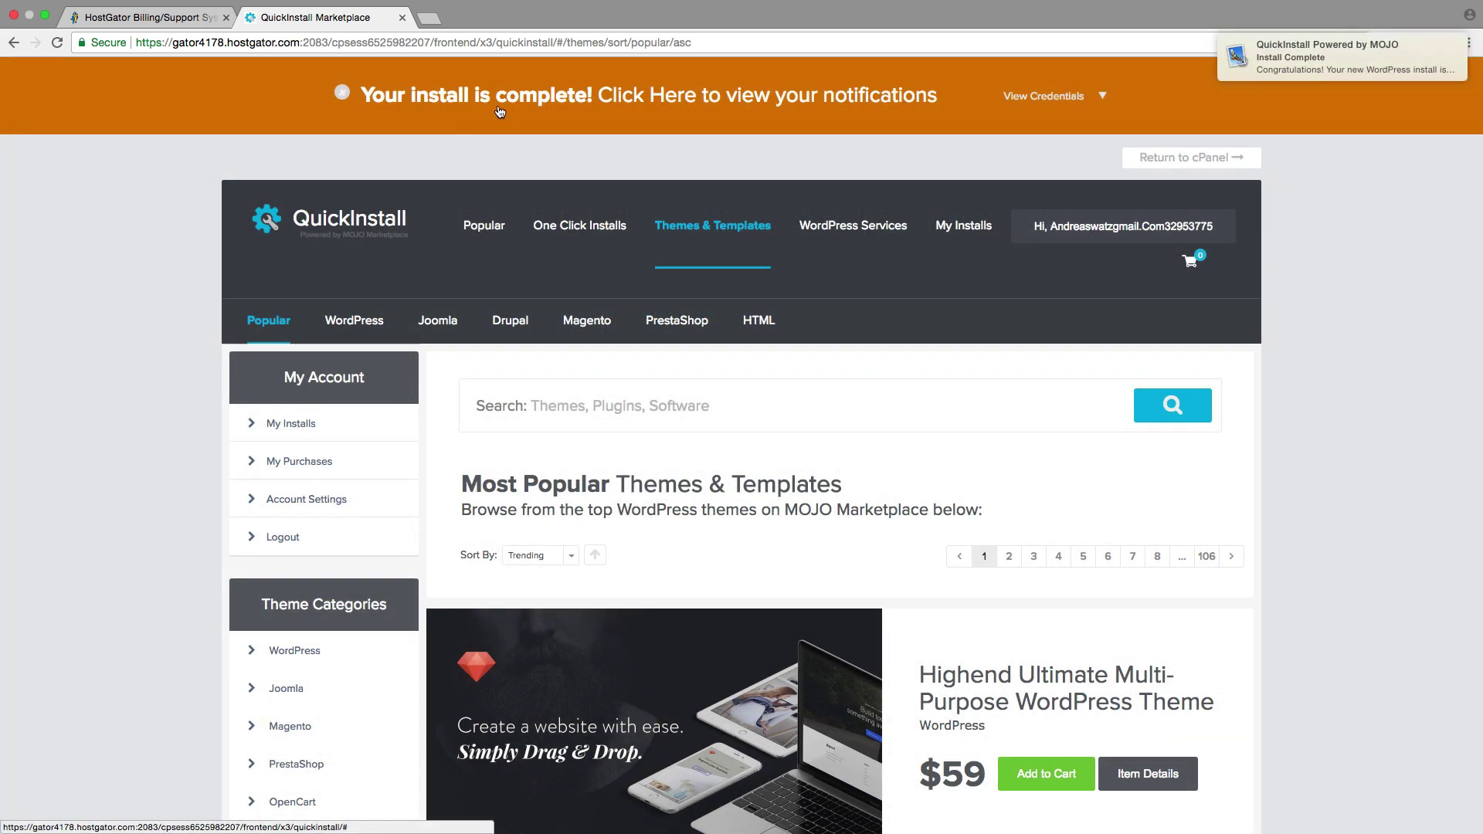
mouse_move(1302, 62)
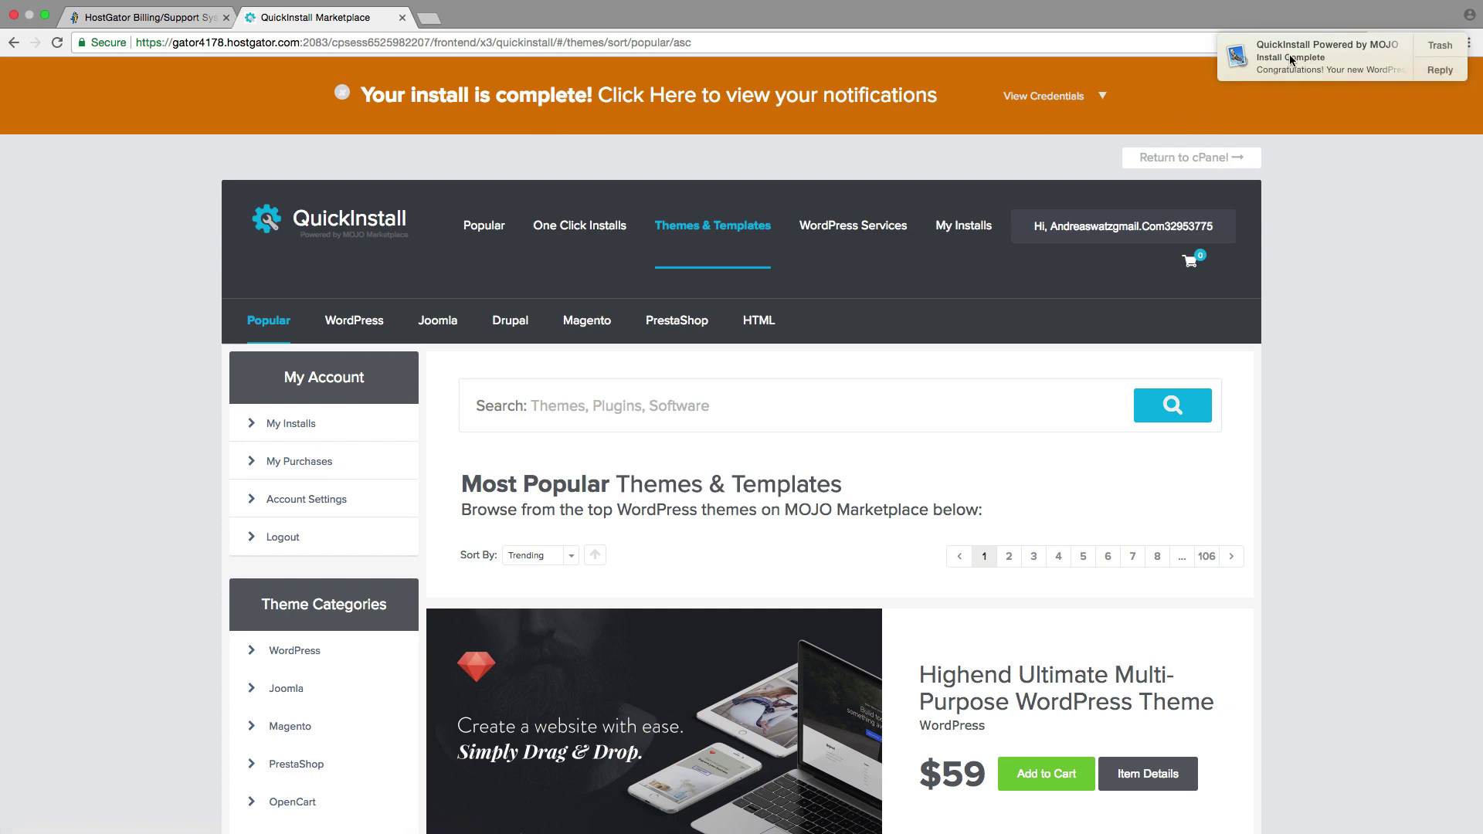
left_click(1290, 60)
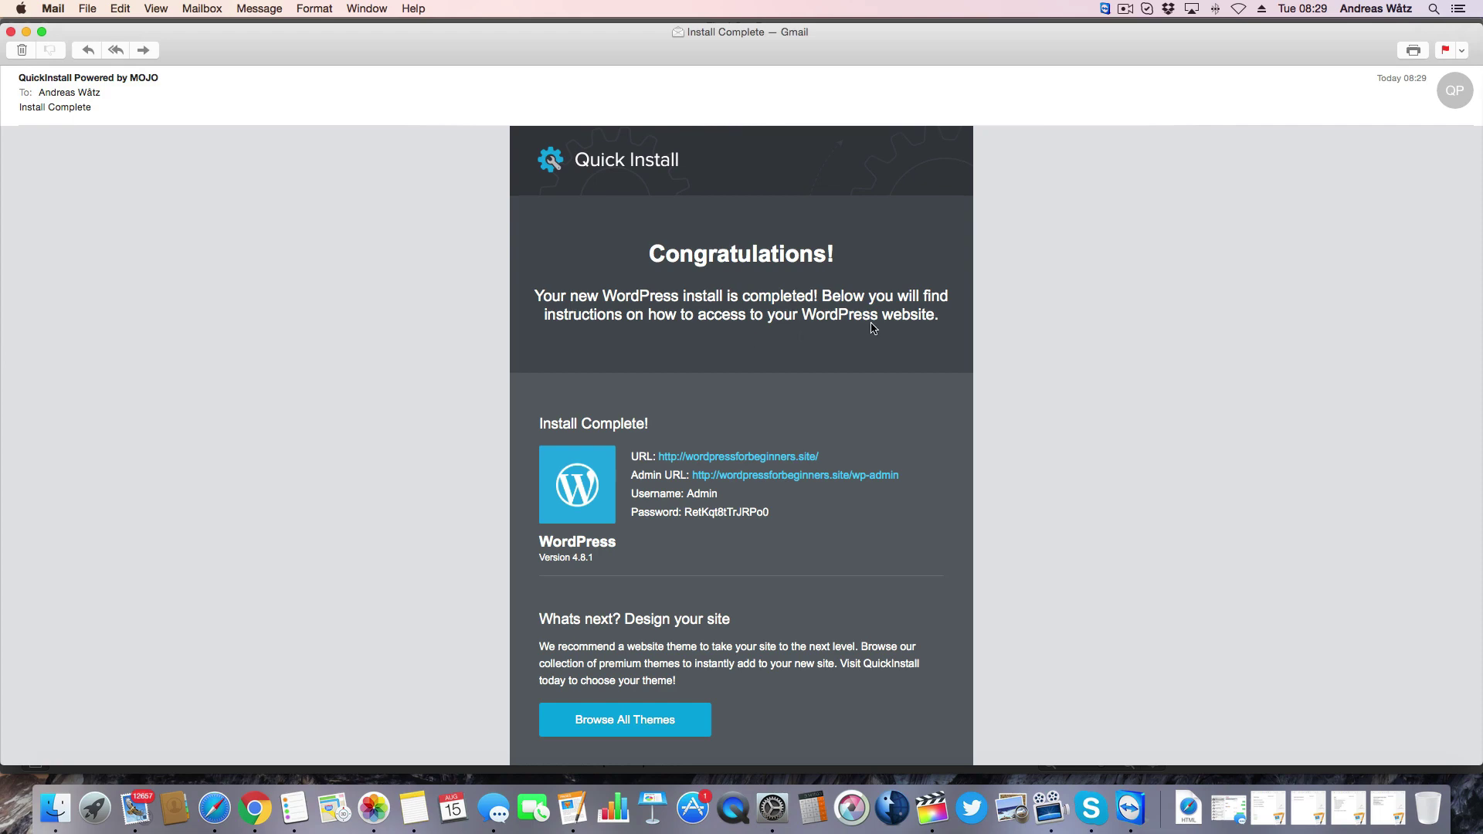
- Copy the new WordPress password from the email and open the Admin URL login page
scroll(743, 383, "down", 2)
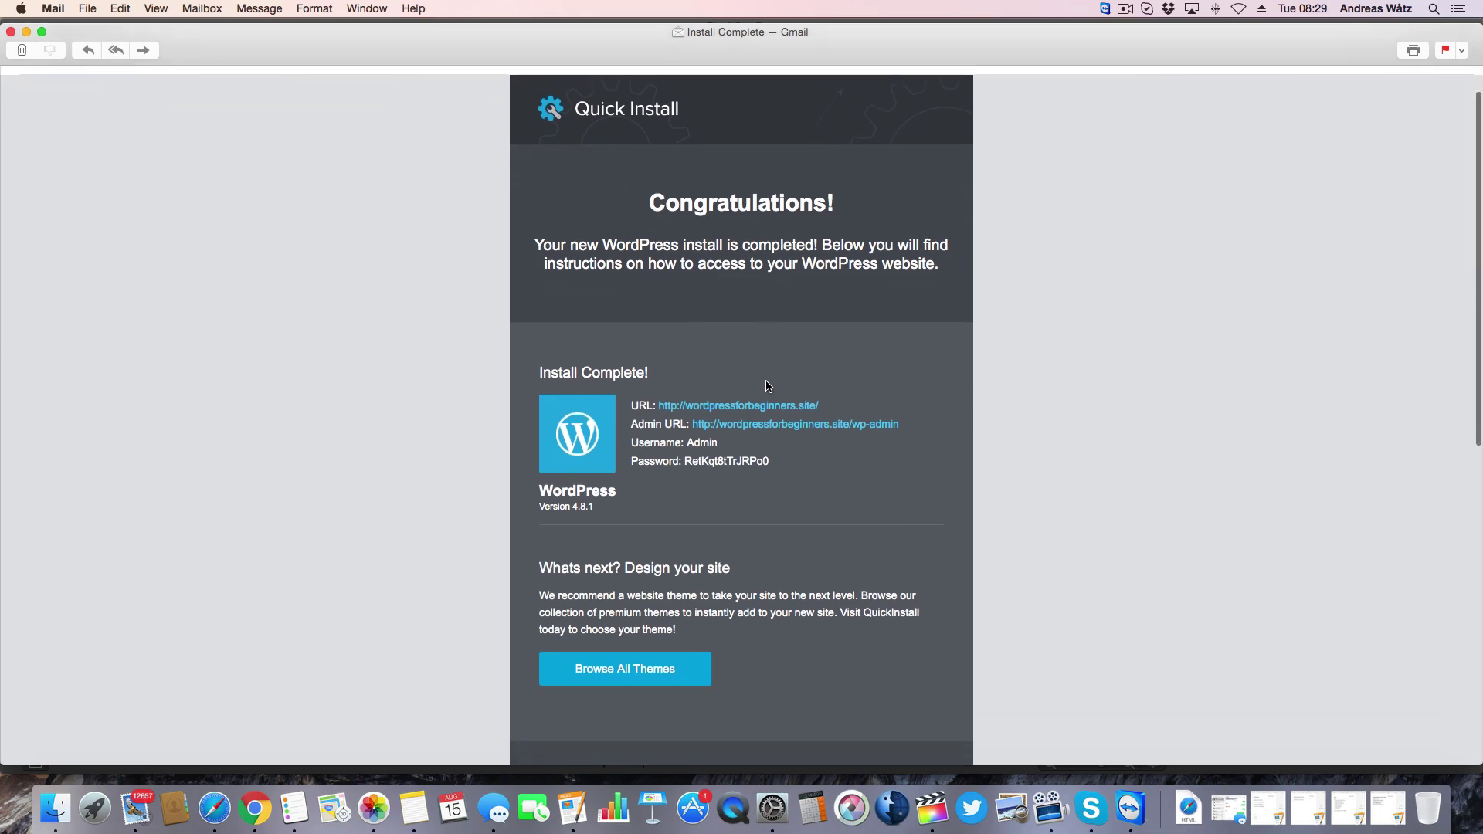
scroll(769, 386, "down", 1)
mouse_move(698, 359)
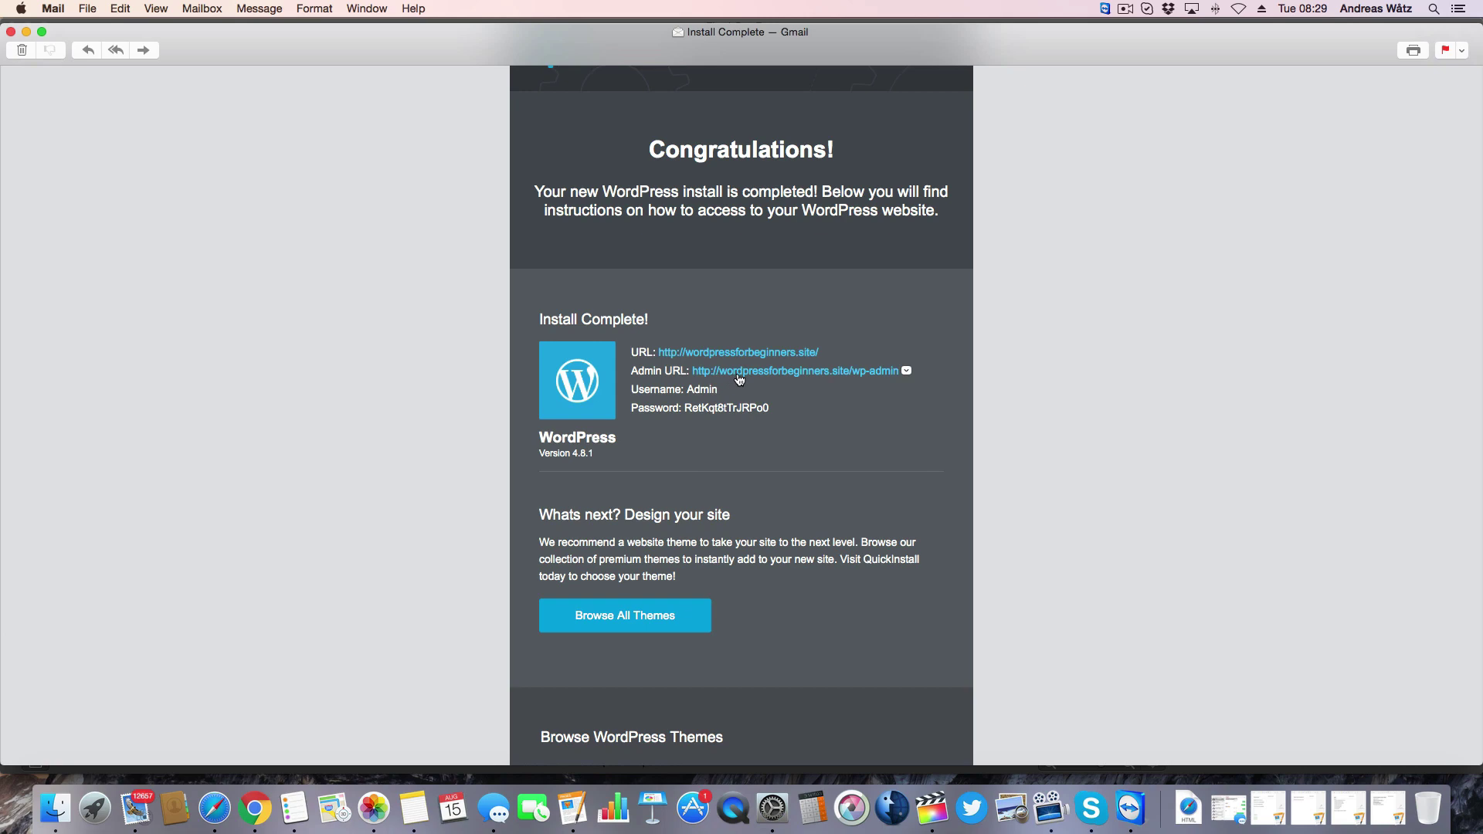
mouse_move(745, 377)
left_click_drag(686, 410, 770, 410)
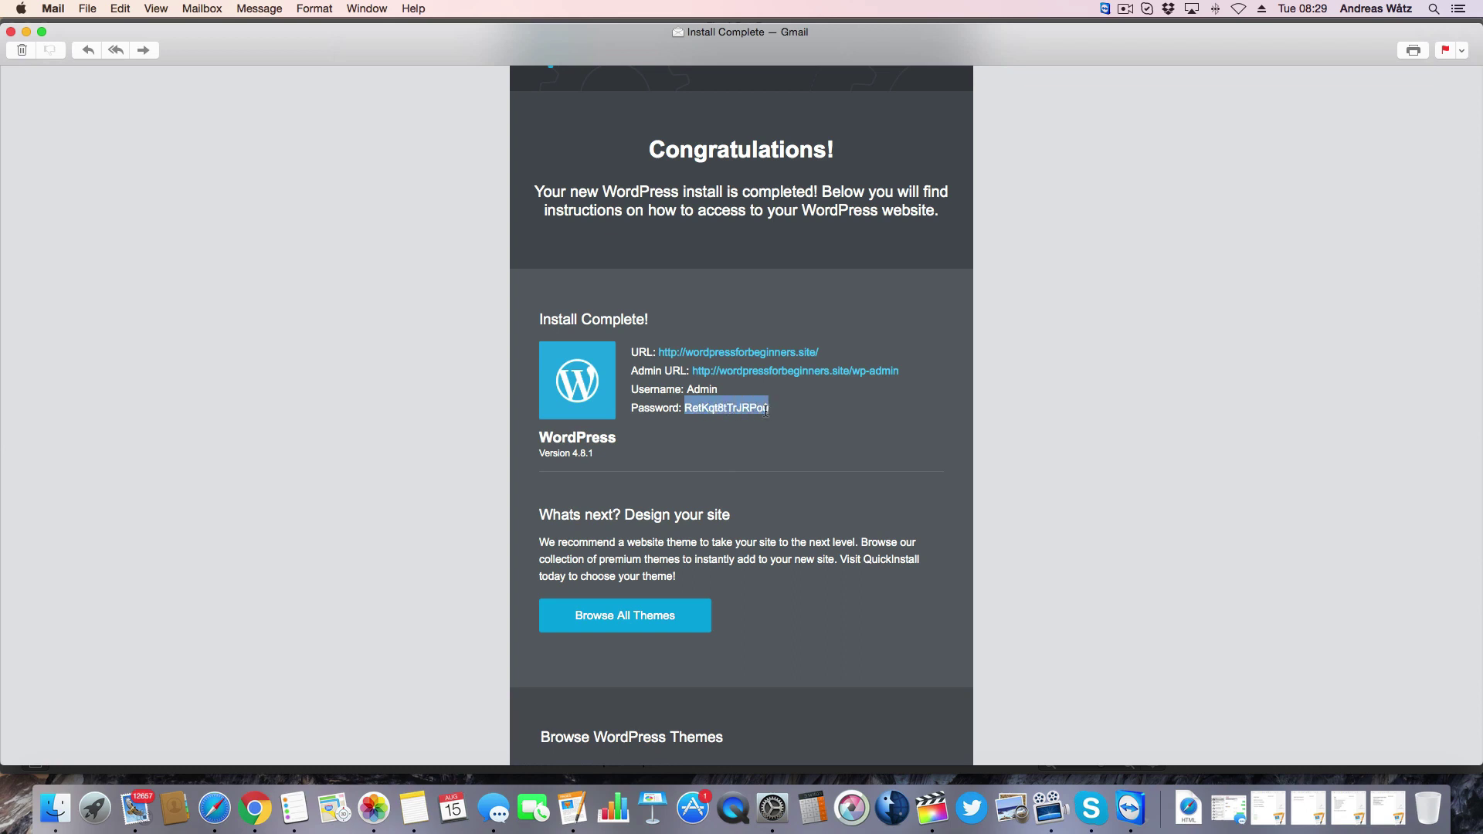
right_click(747, 406)
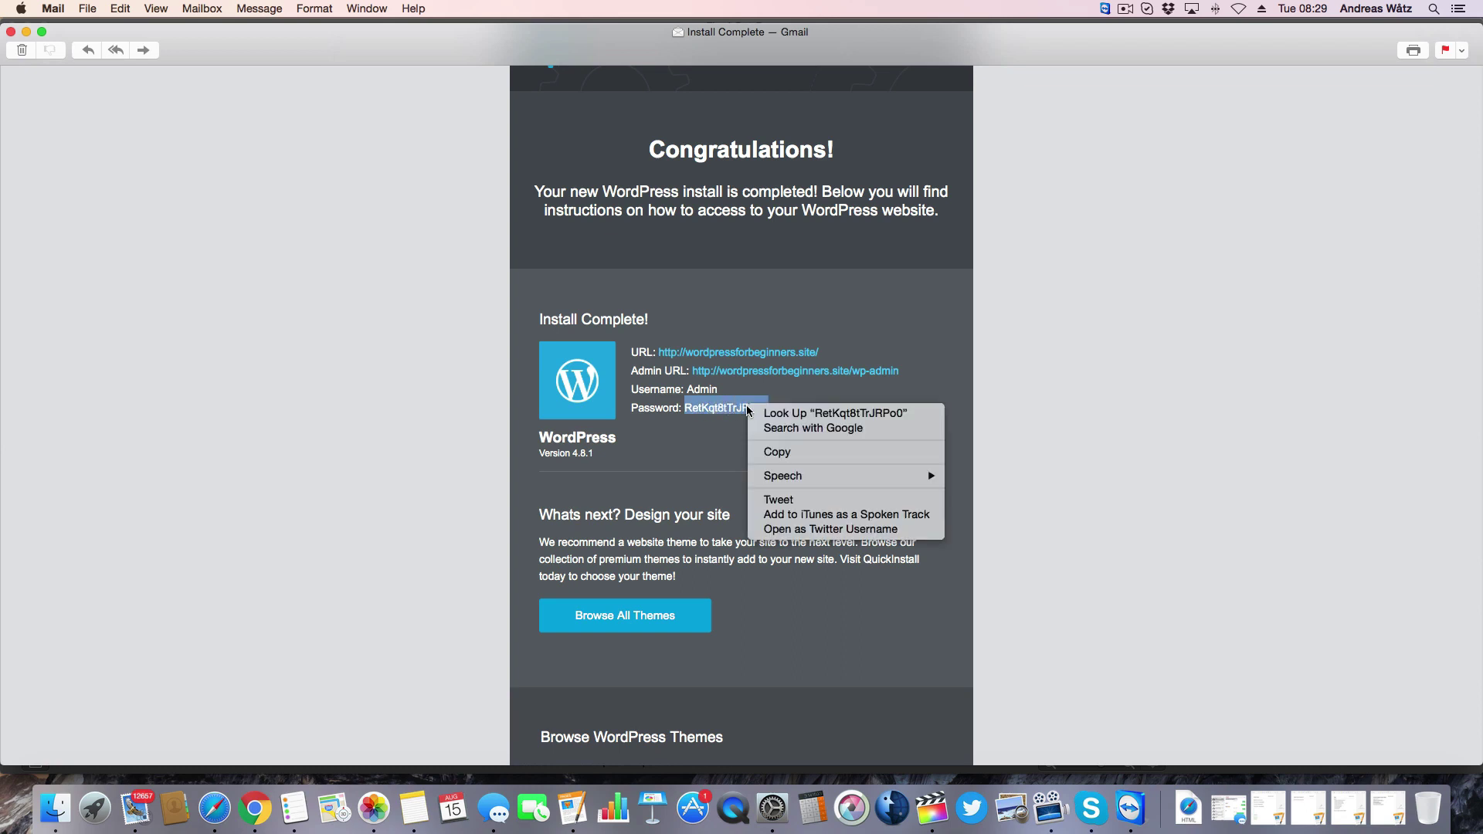
left_click(777, 452)
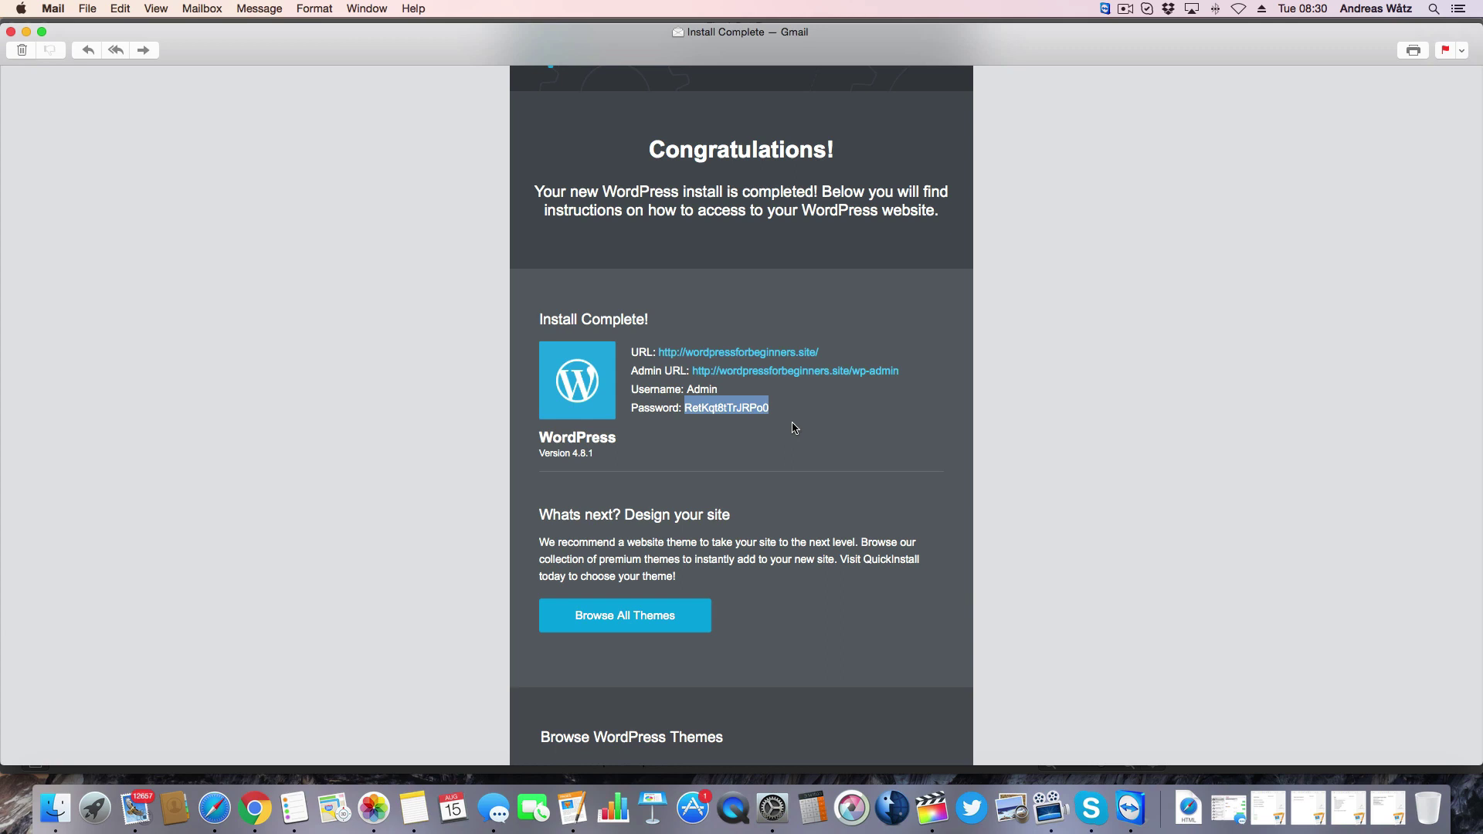
left_click(749, 375)
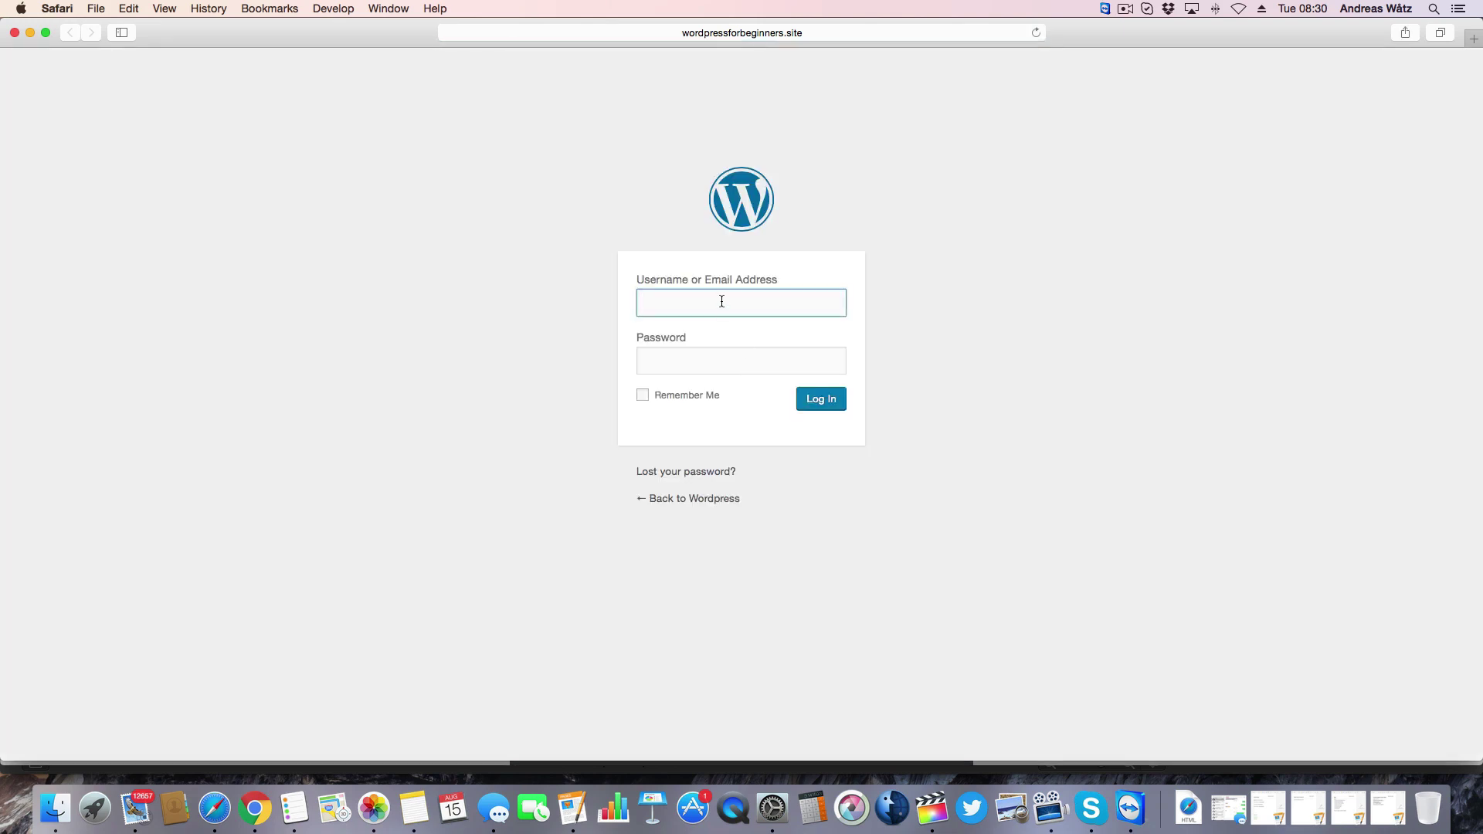
- Log in as admin with the pasted password and Remember Me, saving the password in Safari
type("admin")
left_click(691, 361)
key("super+v")
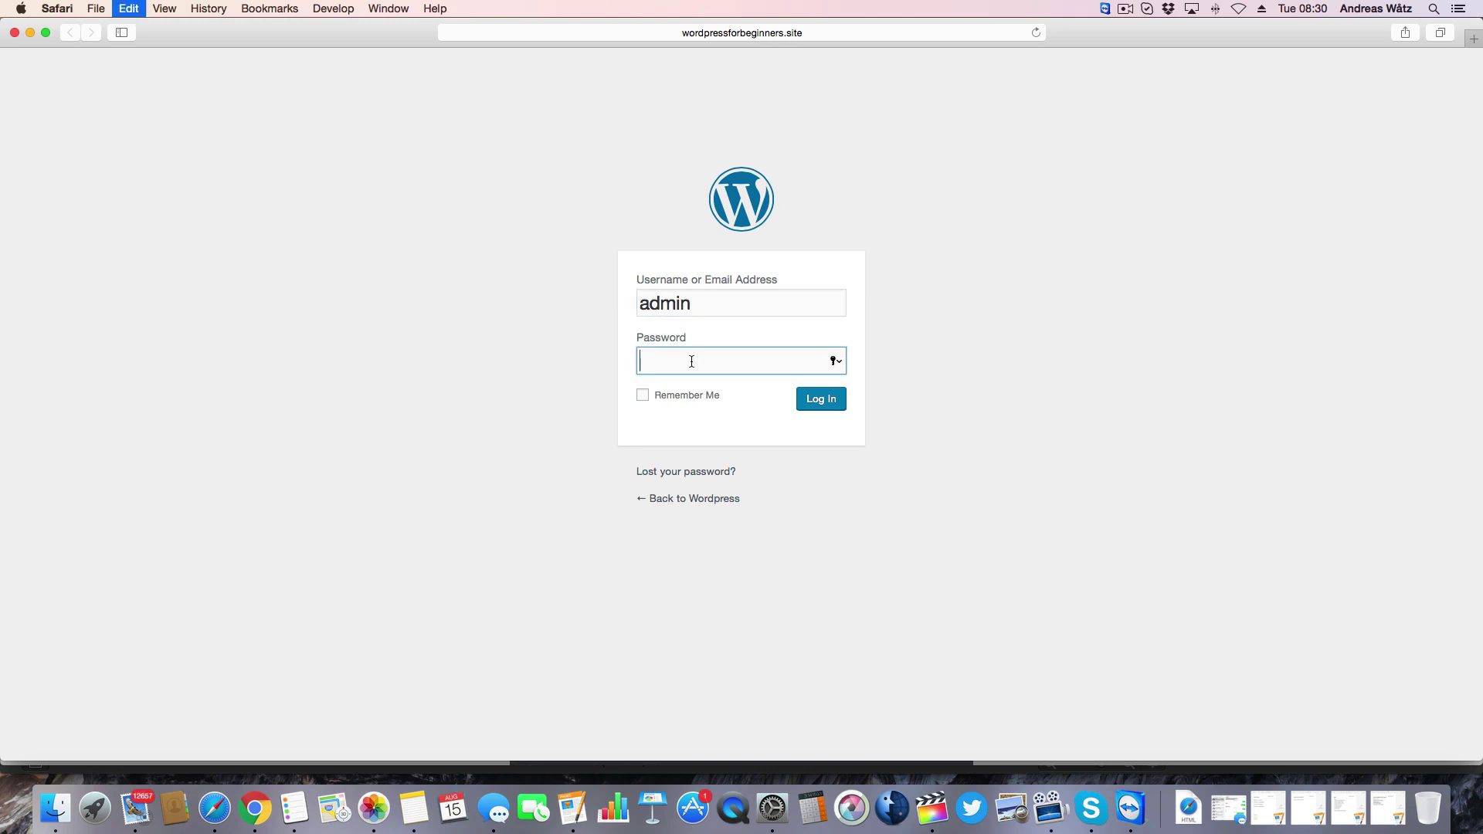
left_click(643, 398)
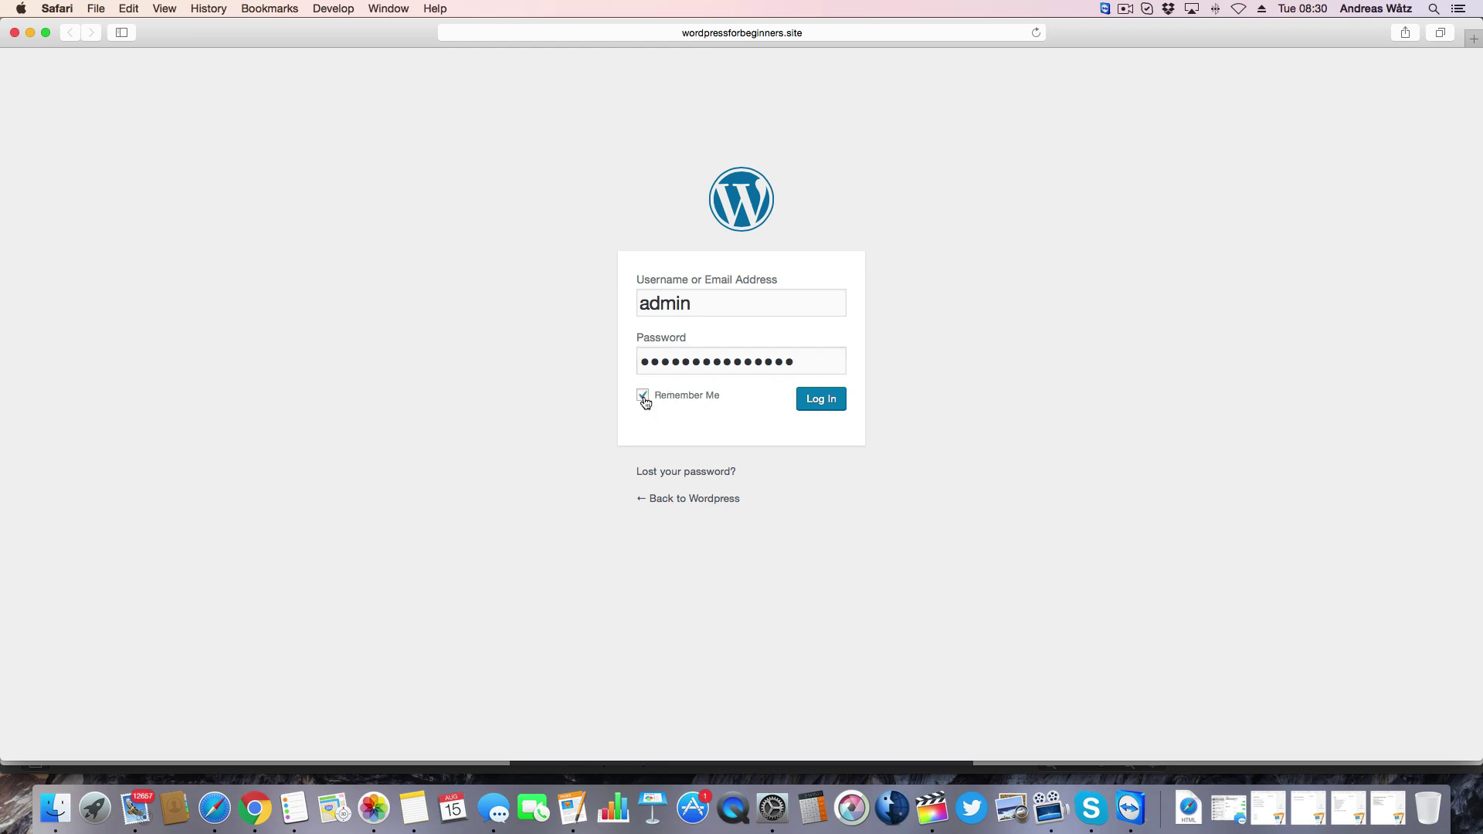
left_click(824, 405)
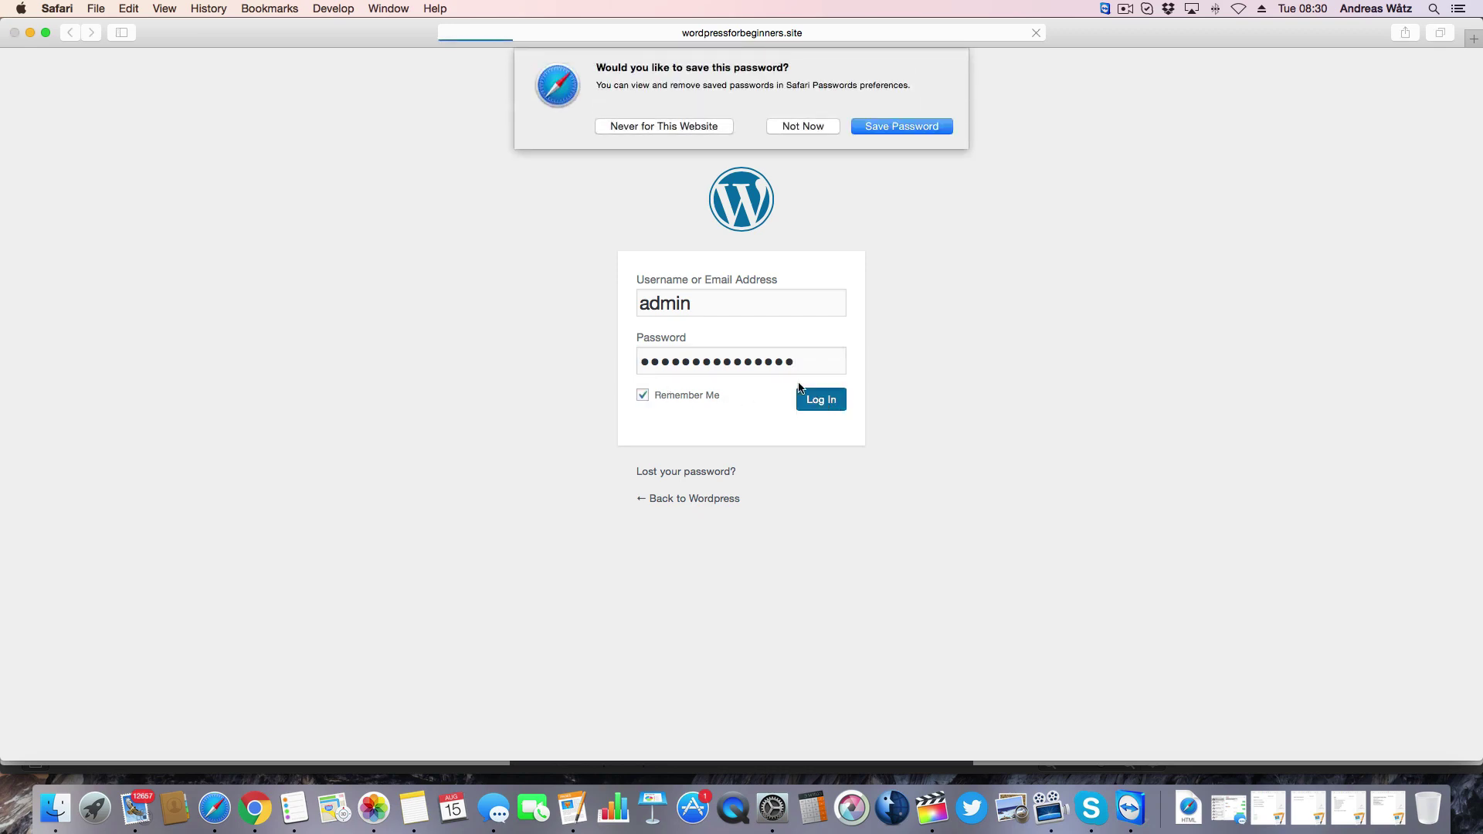
left_click(874, 119)
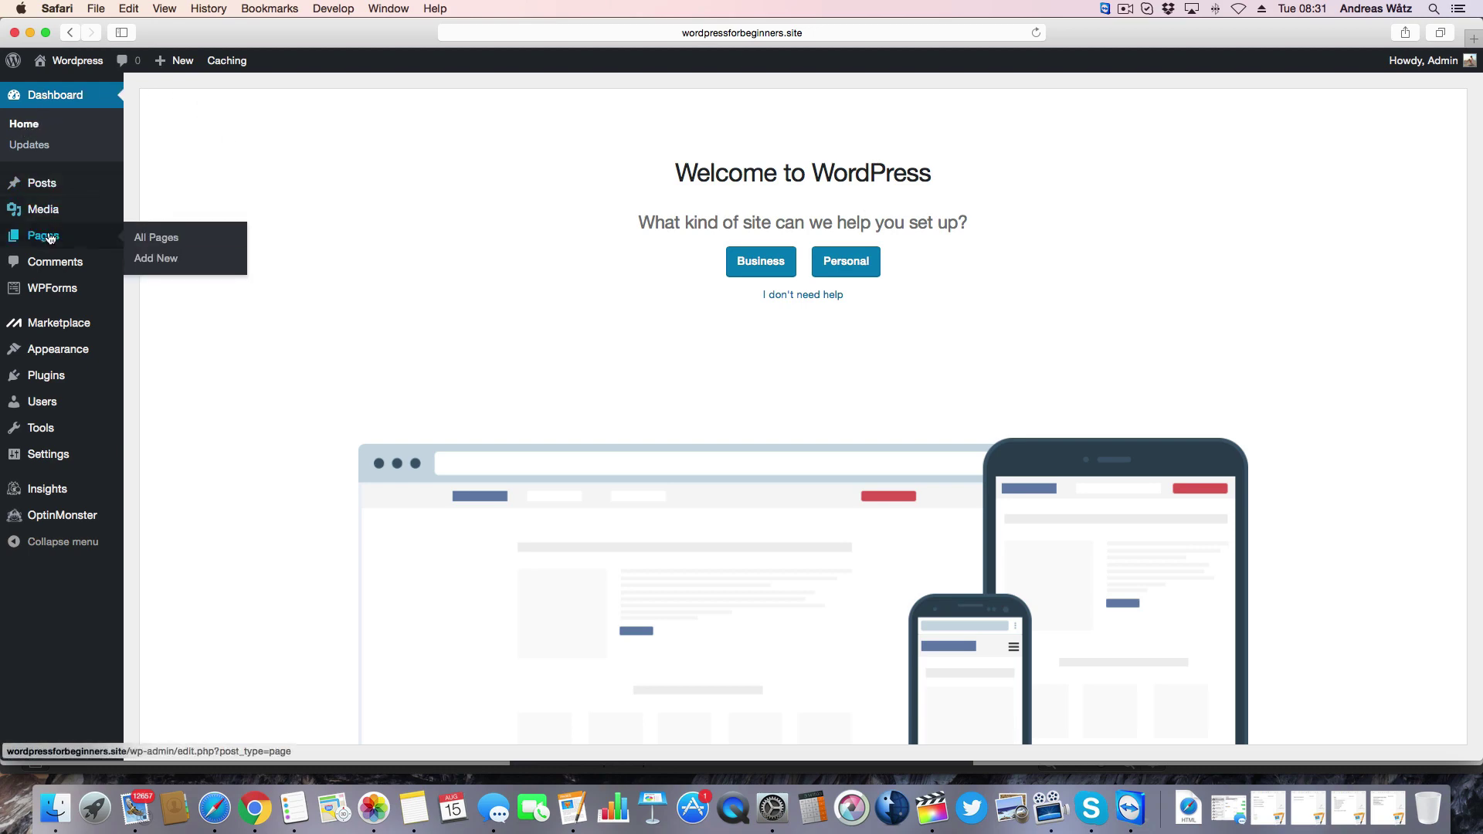
mouse_move(51, 288)
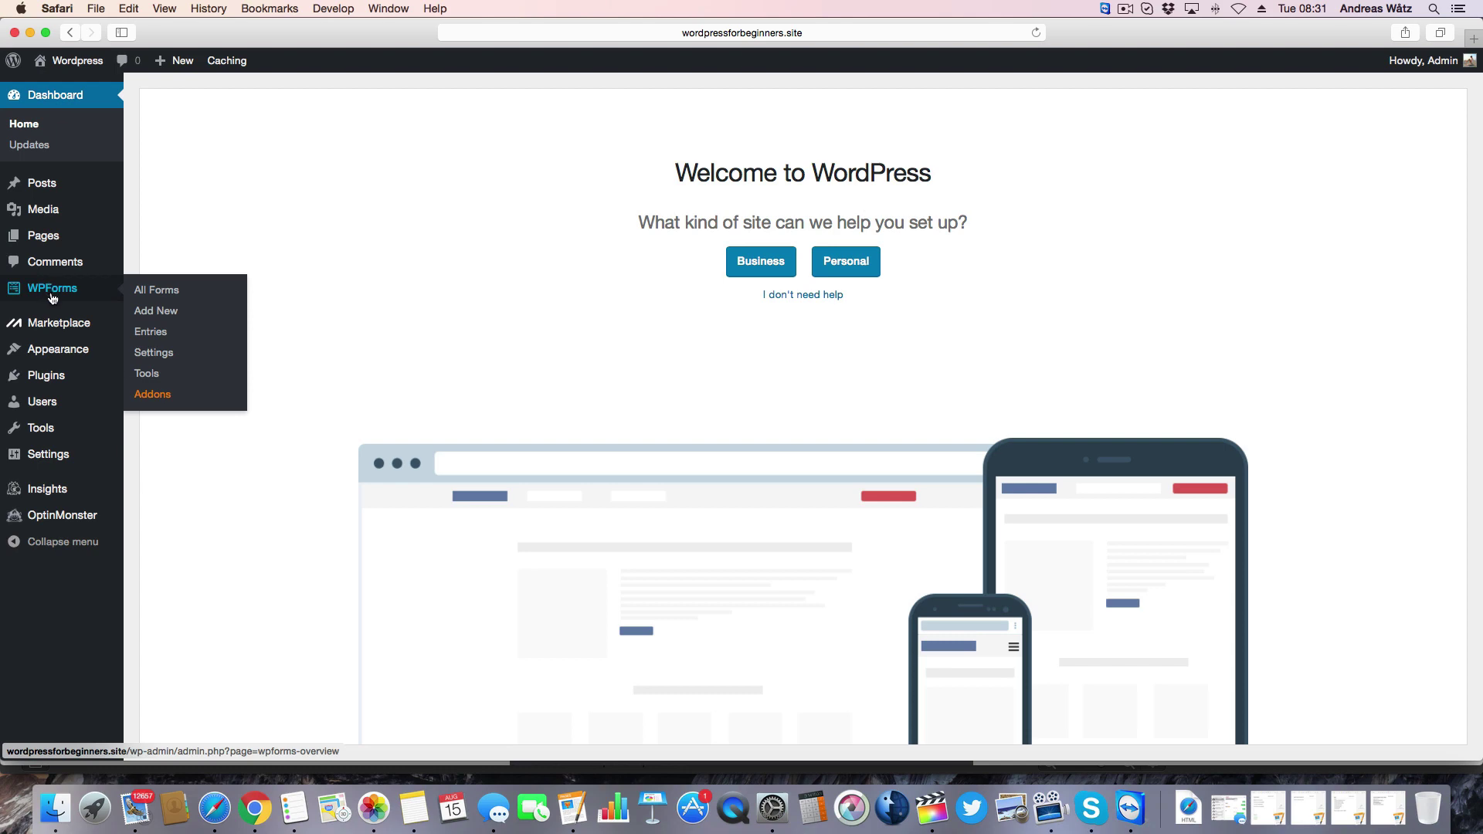
mouse_move(62, 350)
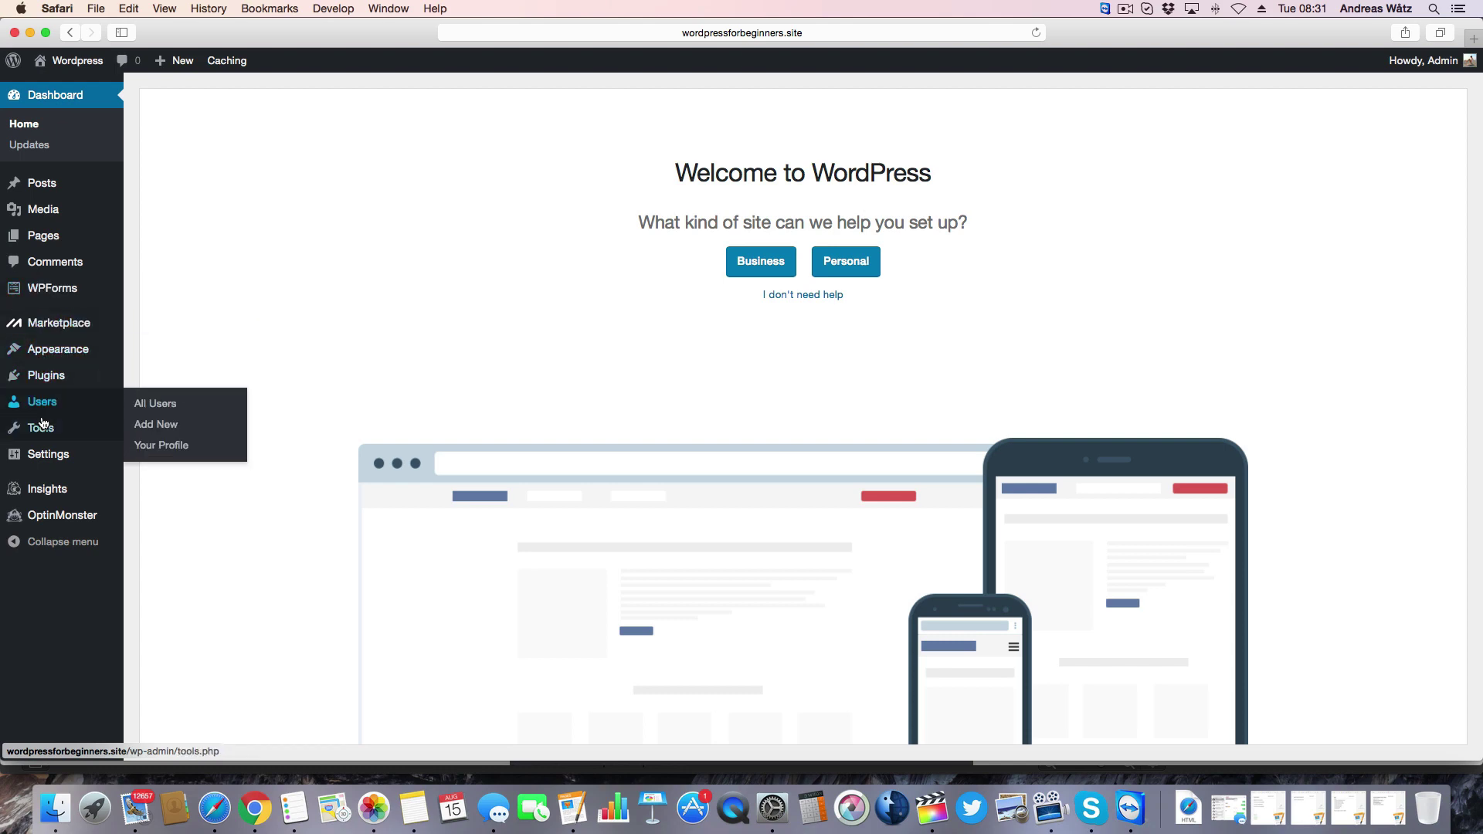
mouse_move(42, 438)
mouse_move(36, 465)
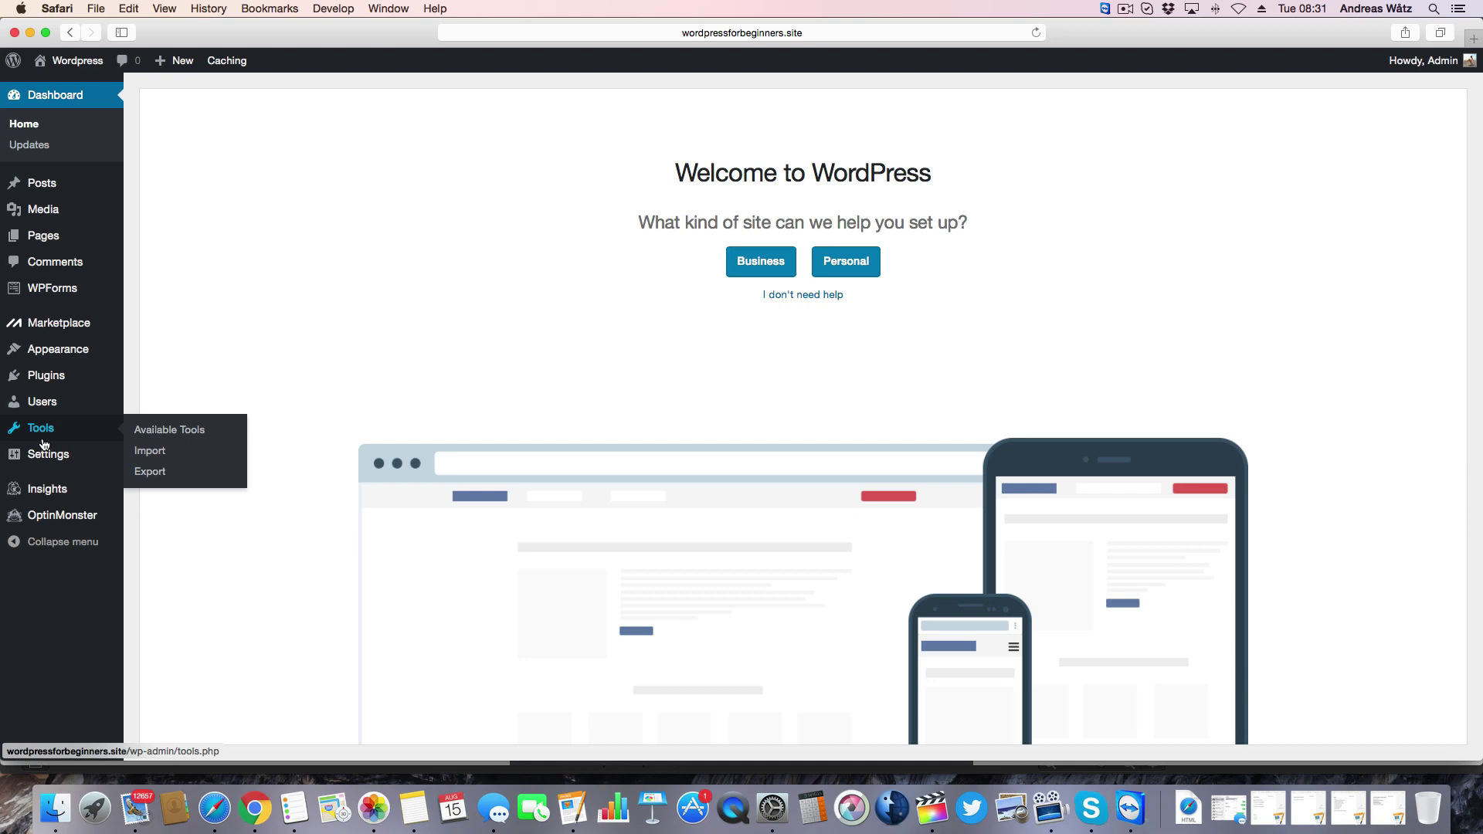
mouse_move(72, 62)
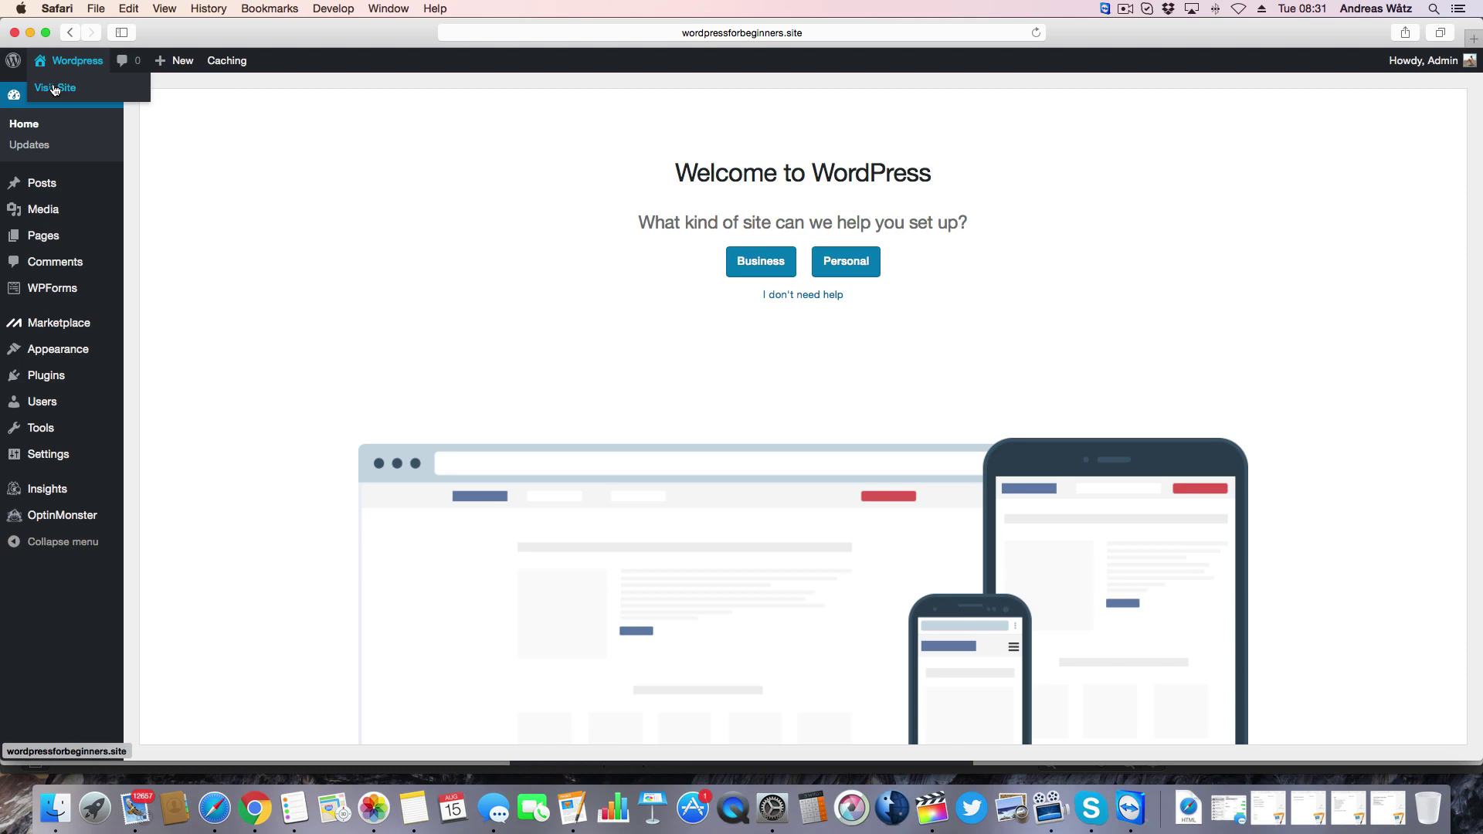
left_click(54, 89)
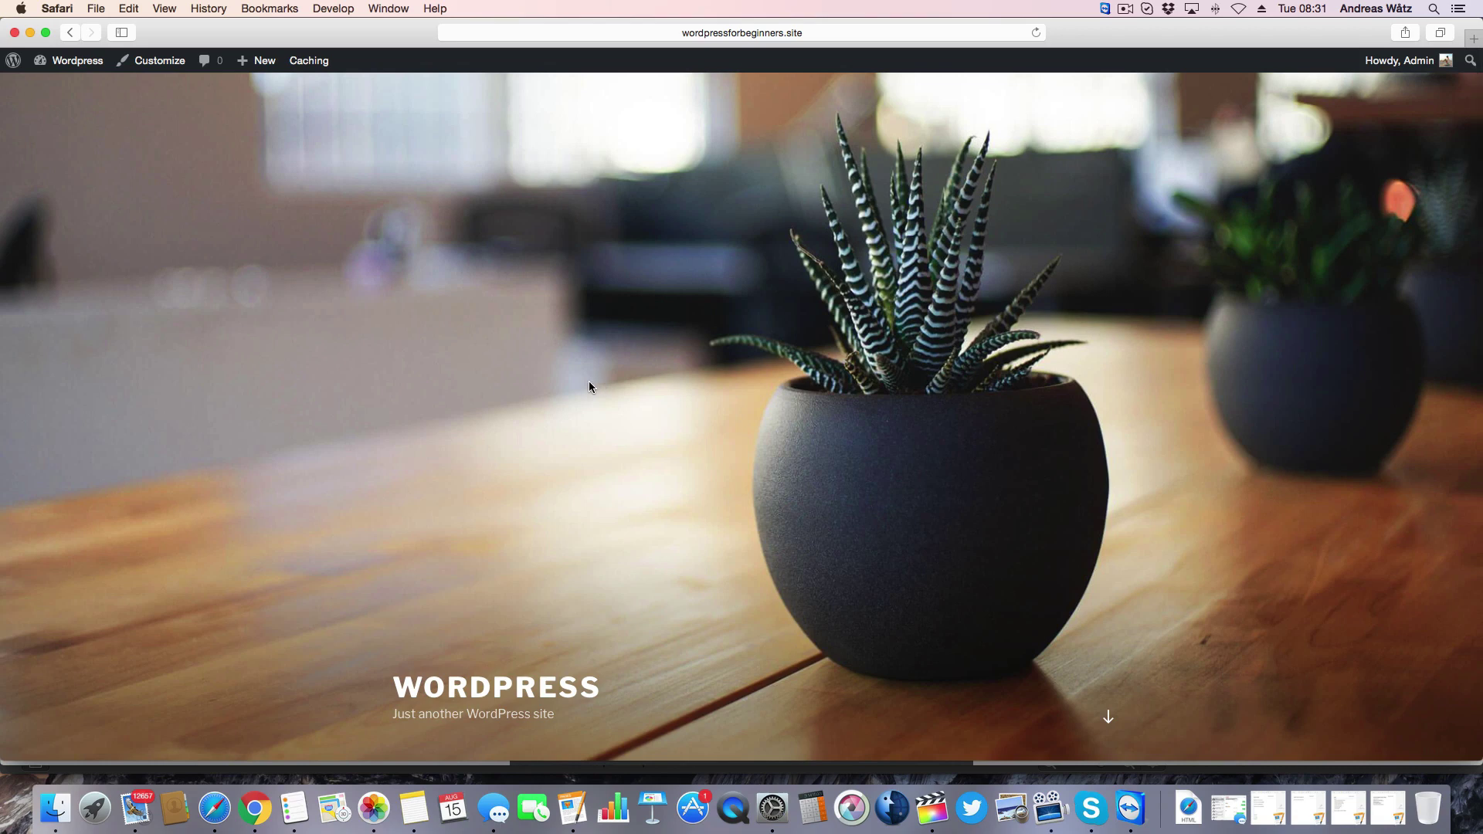
scroll(592, 479, "down", 15)
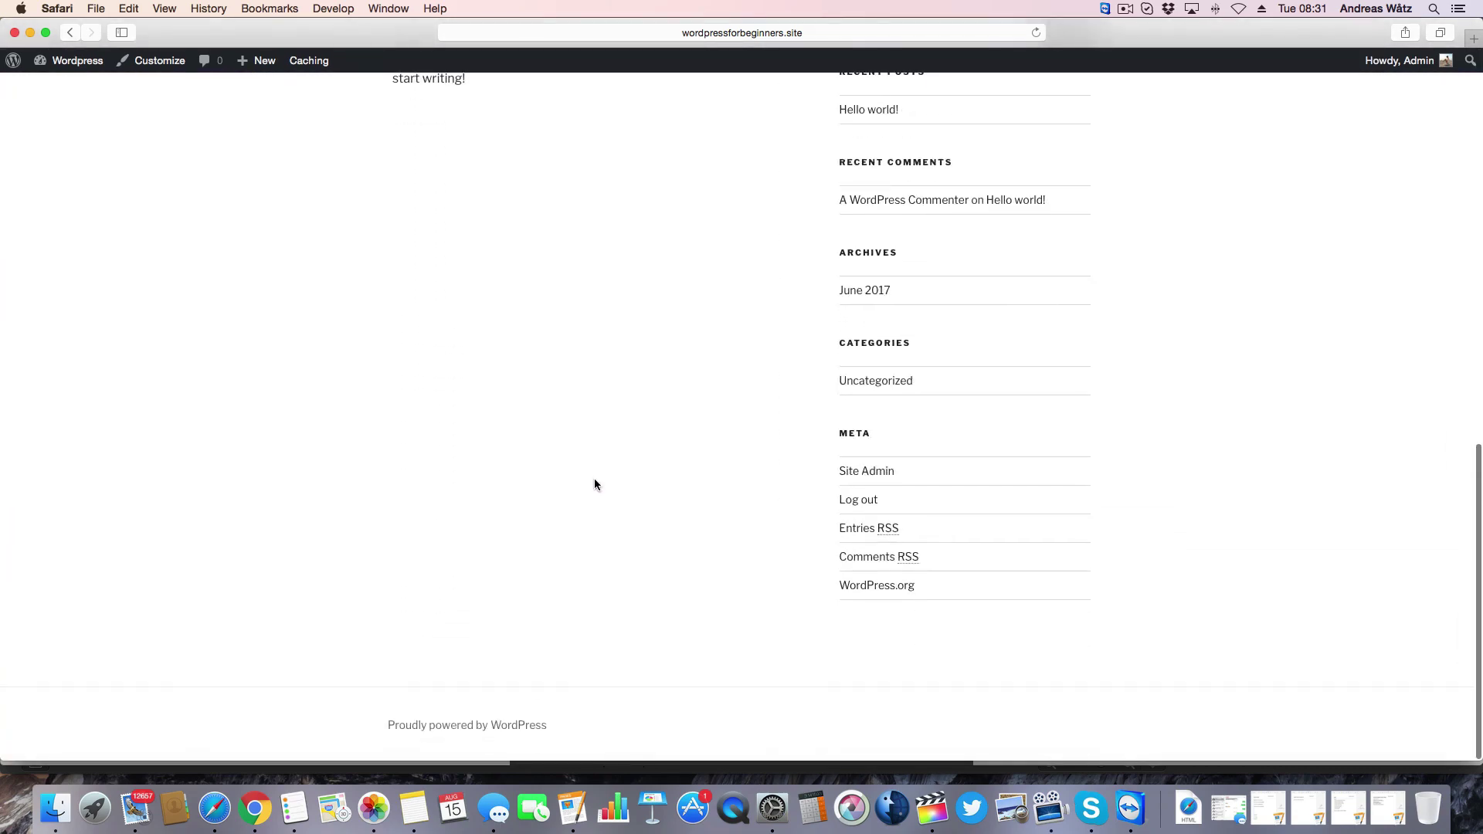
scroll(593, 485, "up", 15)
scroll(595, 484, "up", 5)
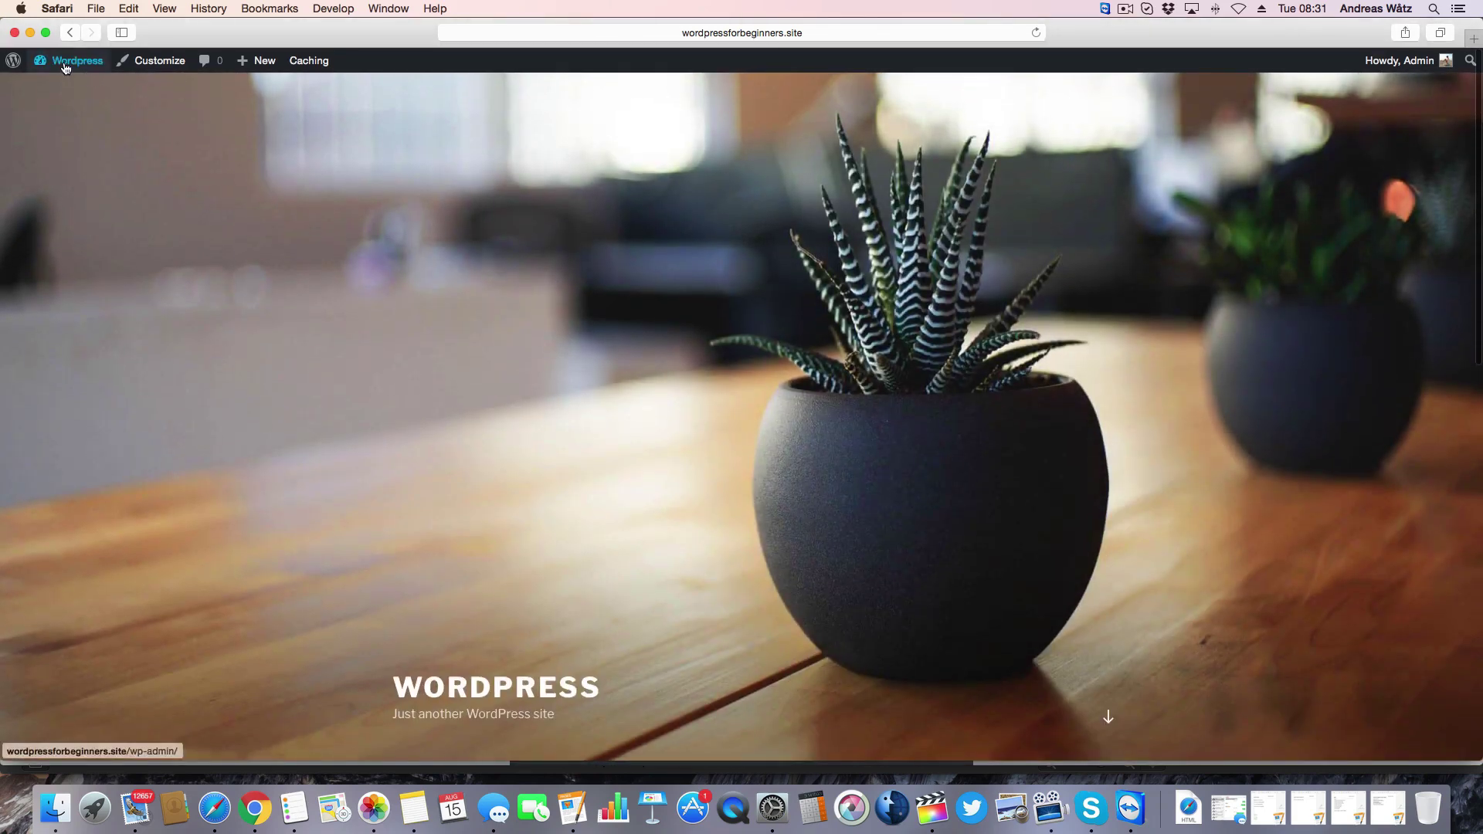
left_click(65, 90)
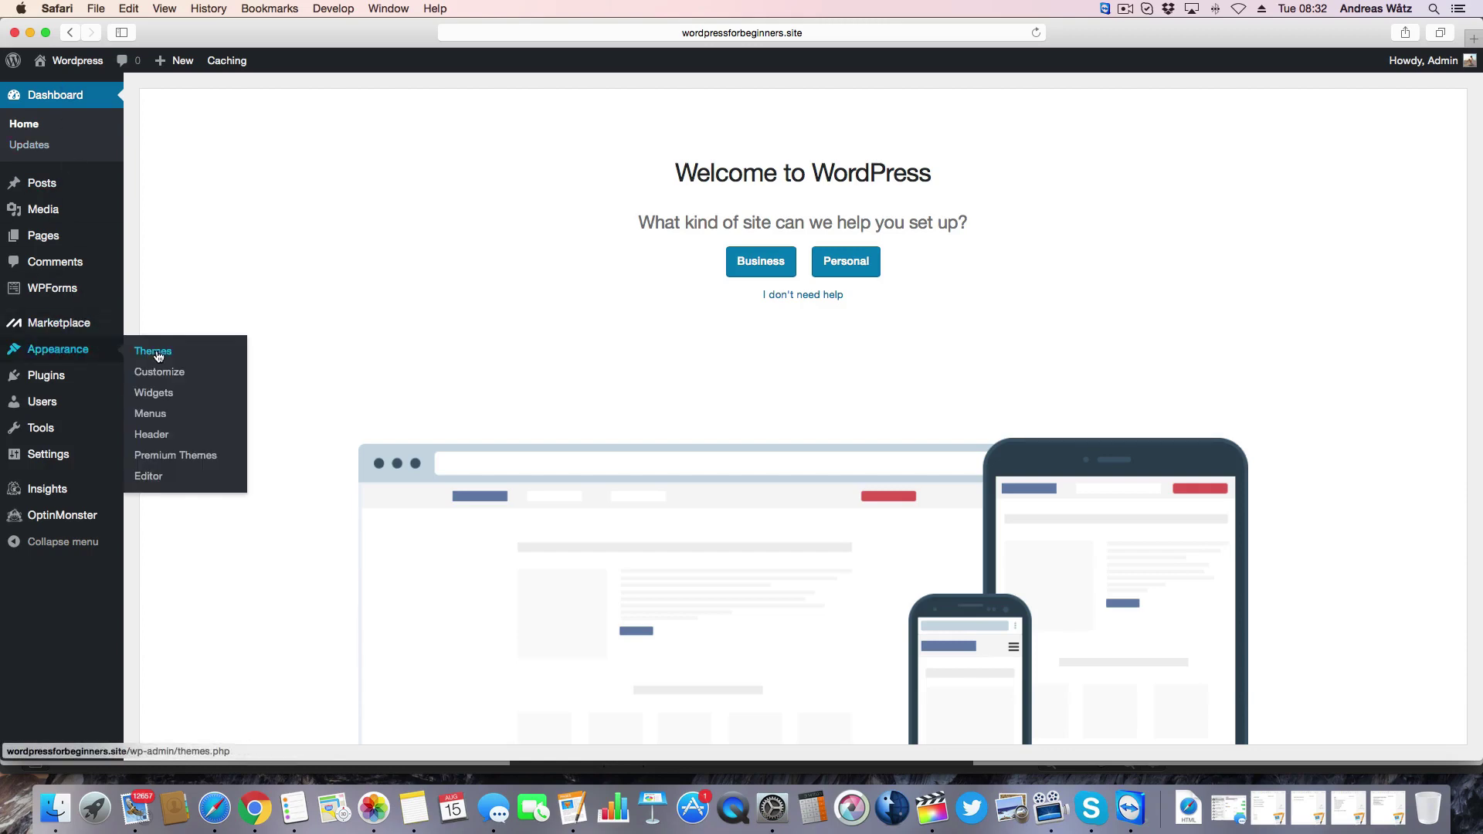
- Go to Appearance > Themes > Add New and reveal the Upload Theme form
left_click(157, 354)
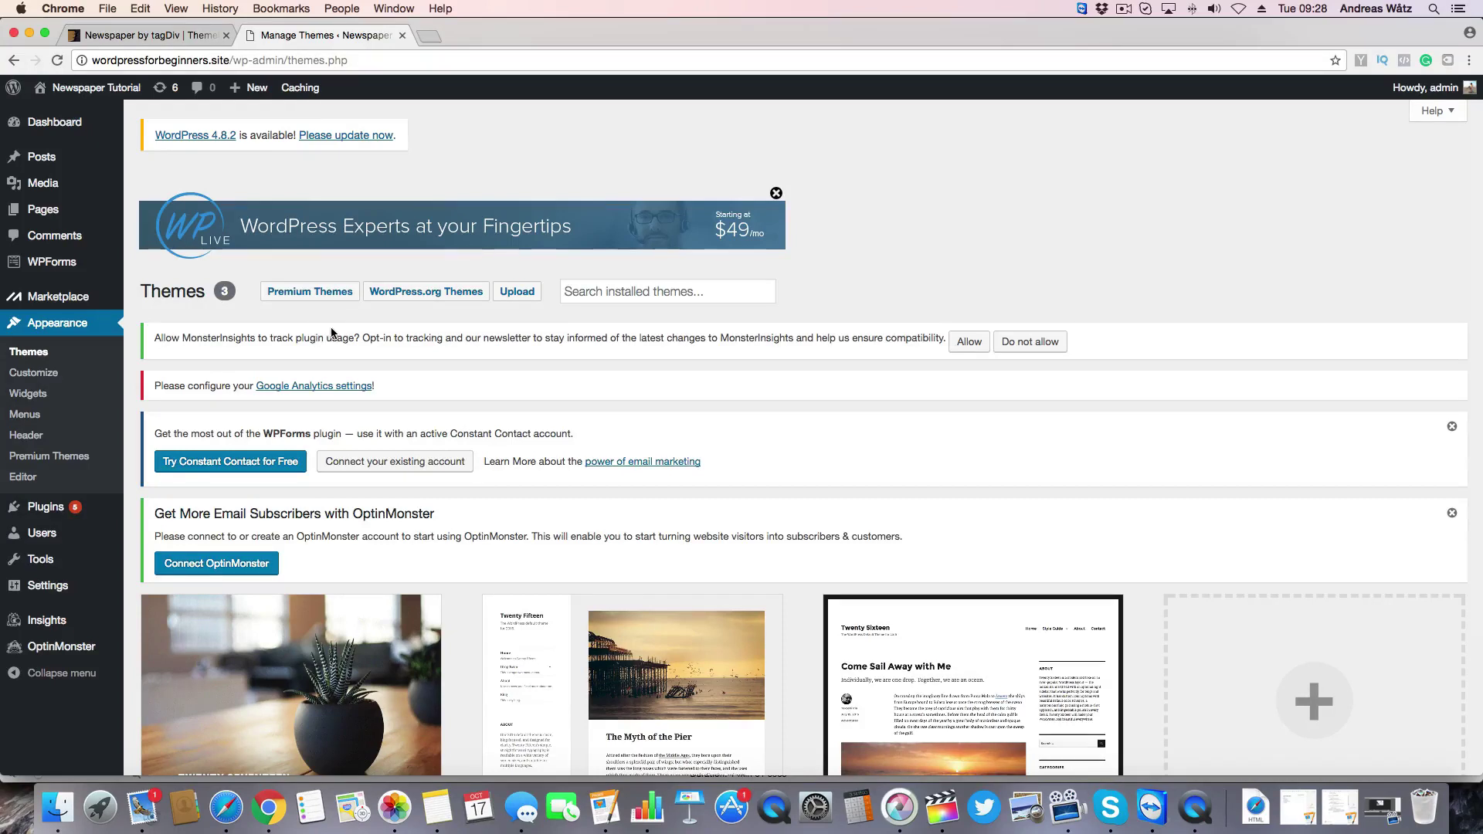
left_click(516, 294)
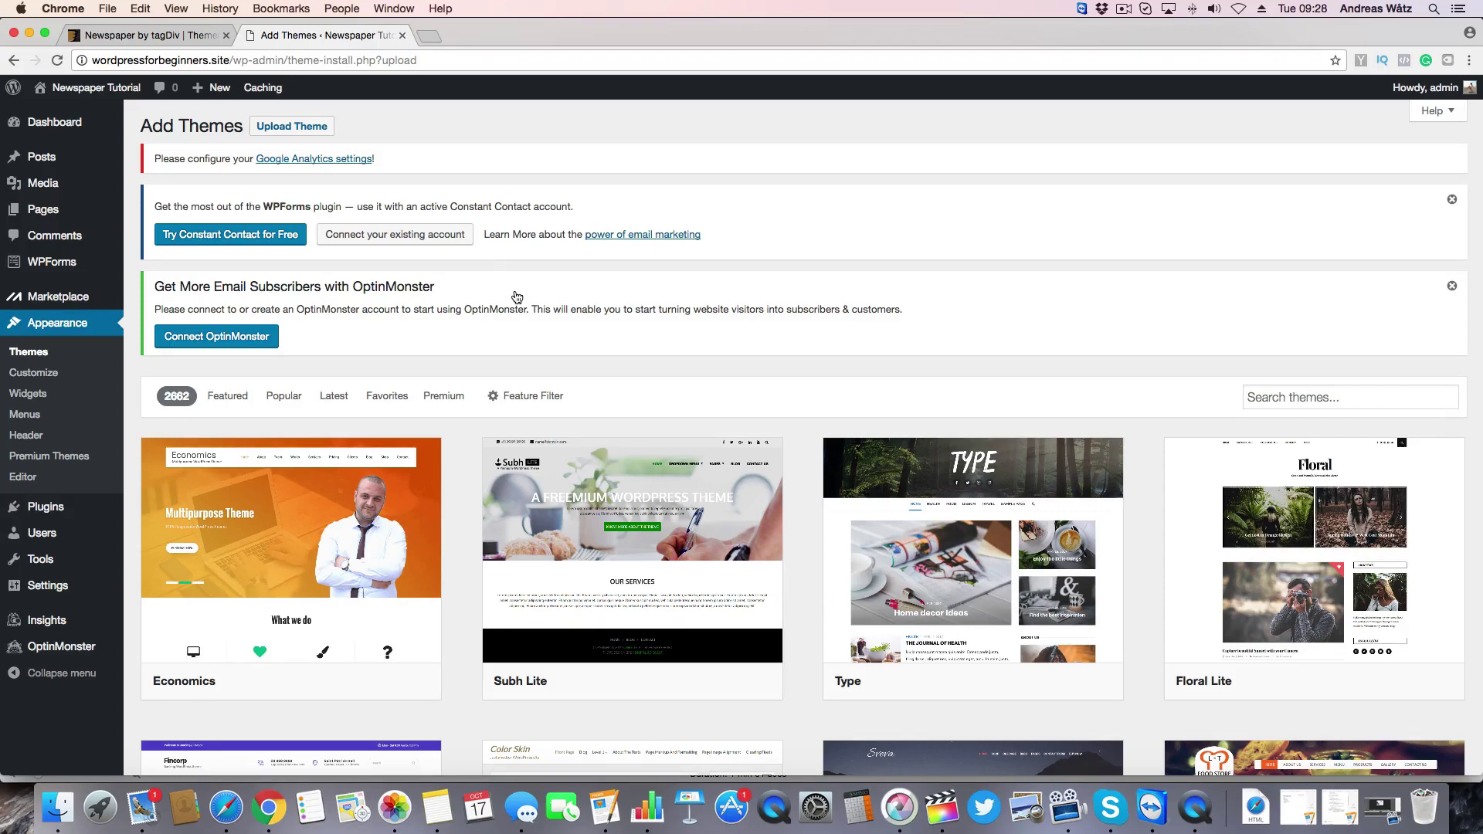
left_click(304, 130)
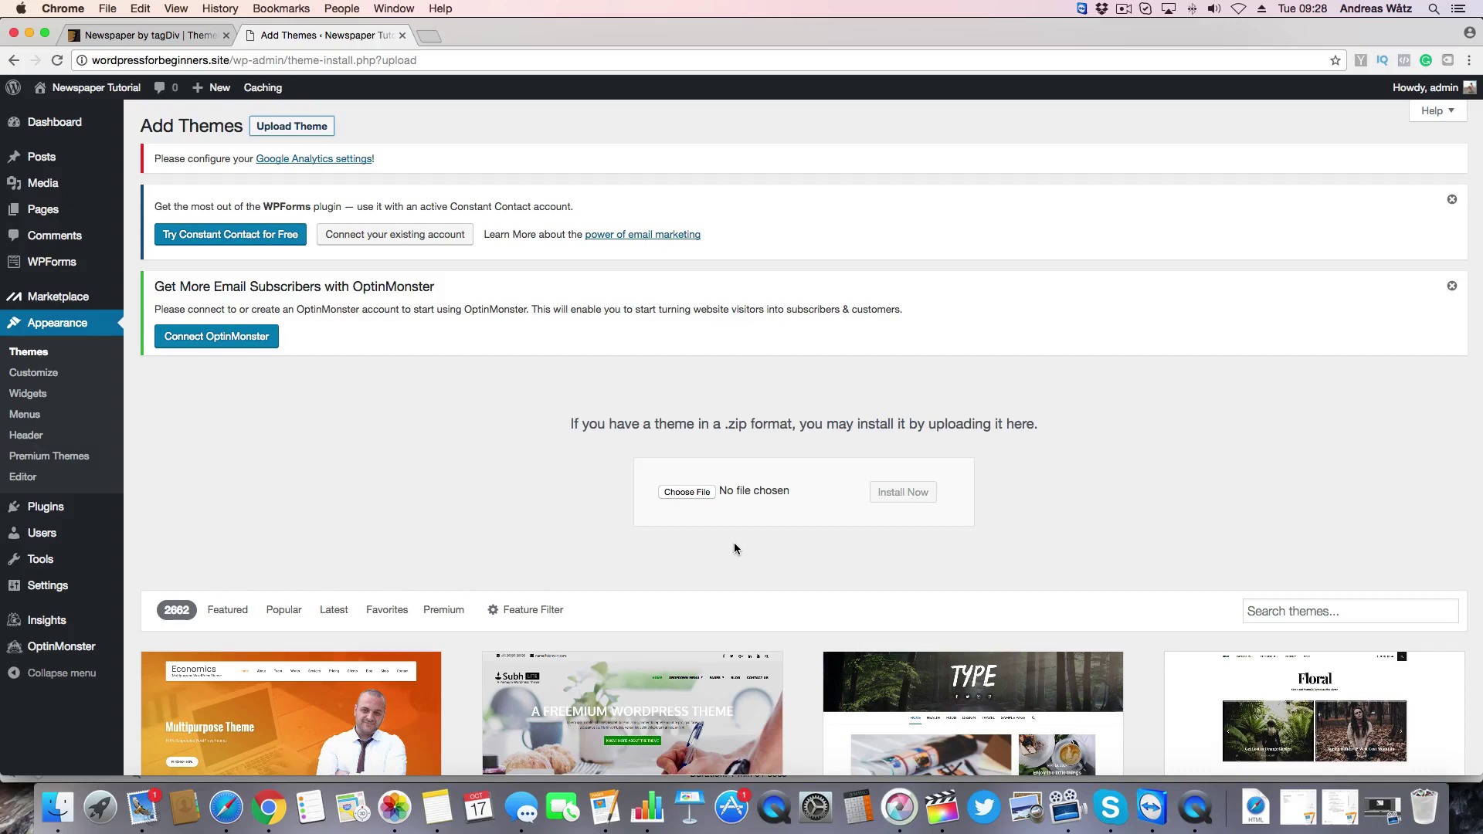
- Look over the Newspaper theme page on ThemeForest
left_click(164, 39)
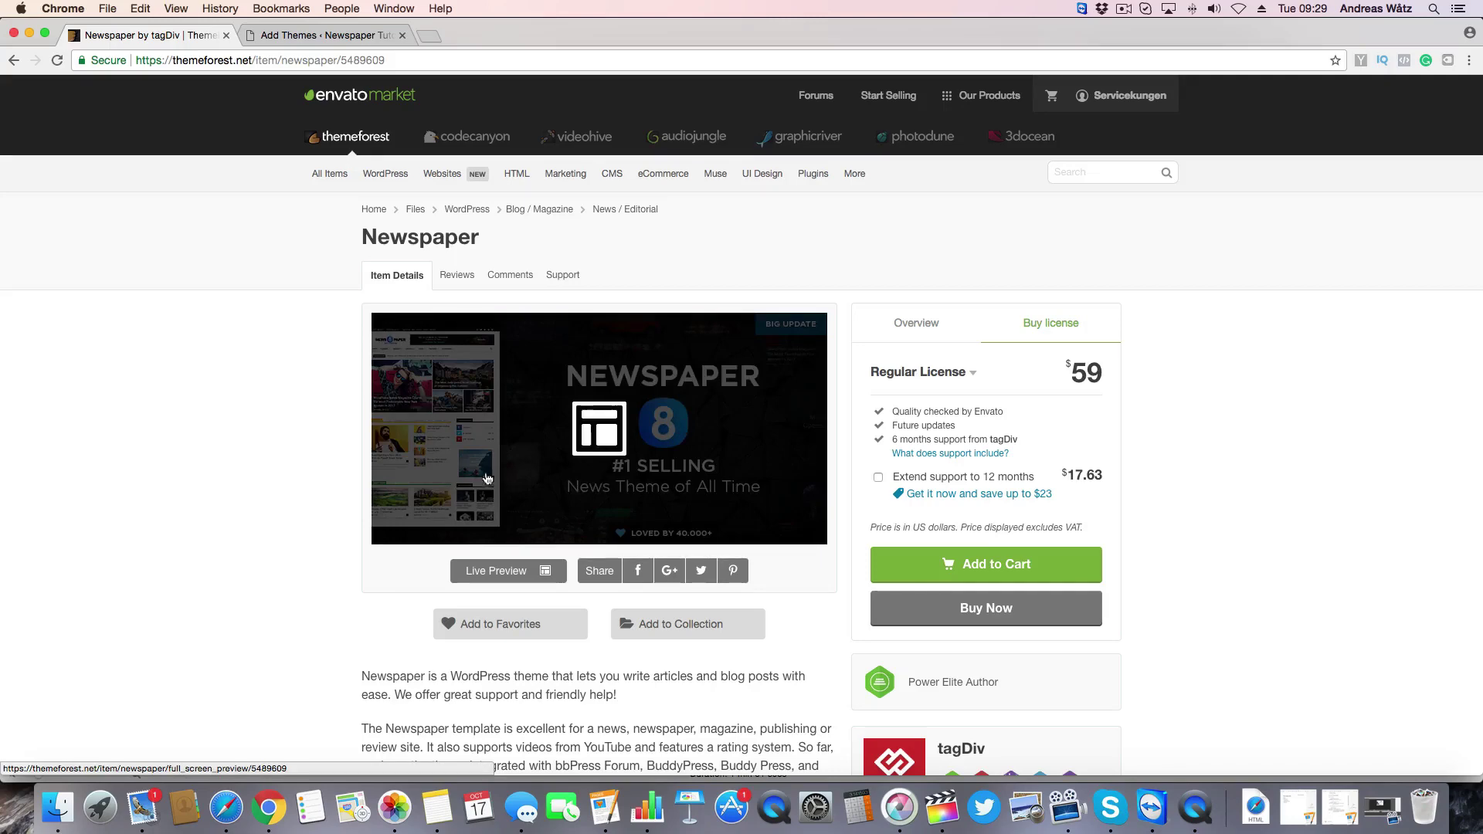
scroll(368, 521, "down", 3)
scroll(363, 519, "down", 20)
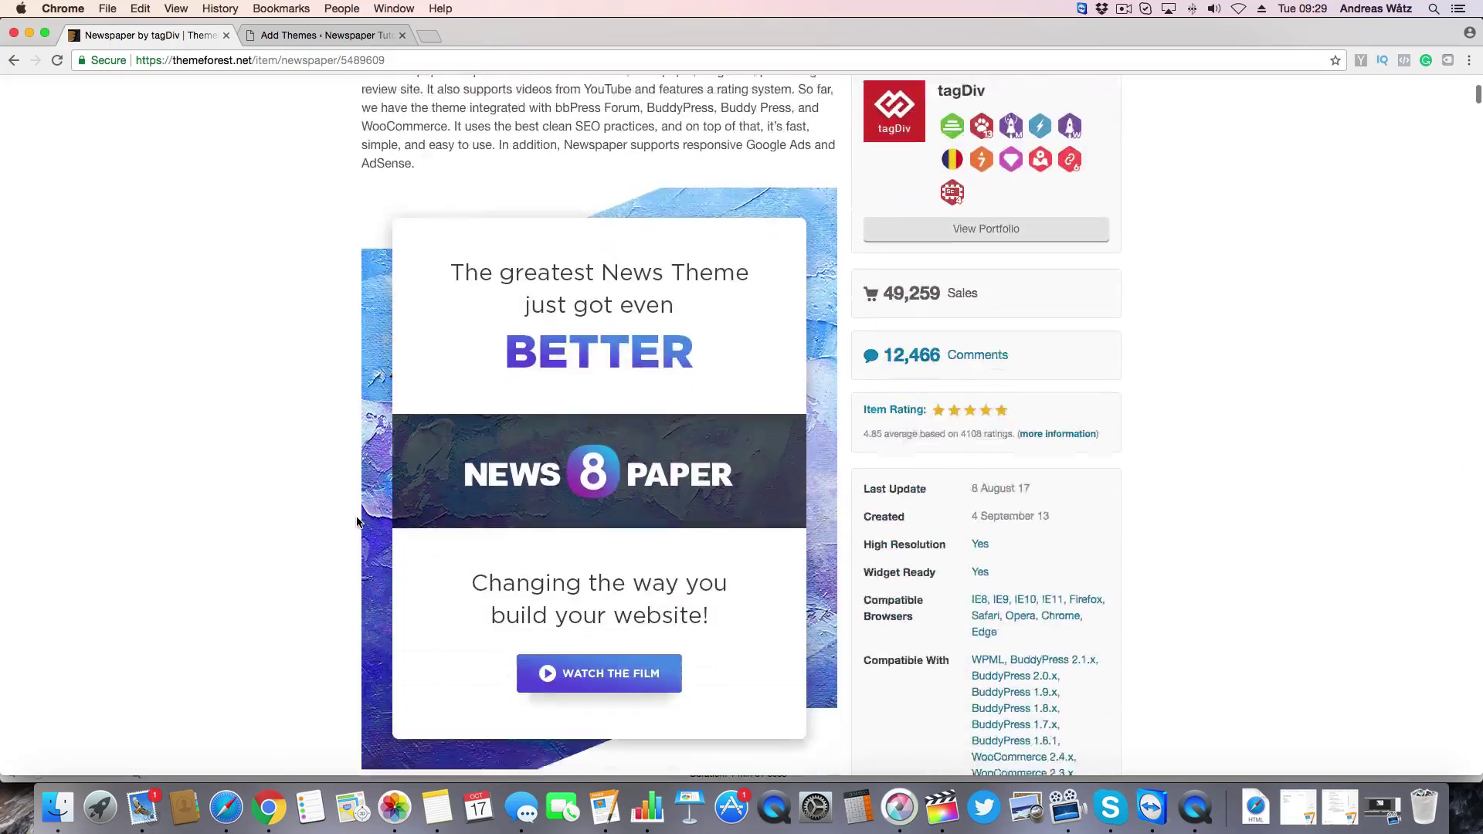
scroll(356, 522, "down", 20)
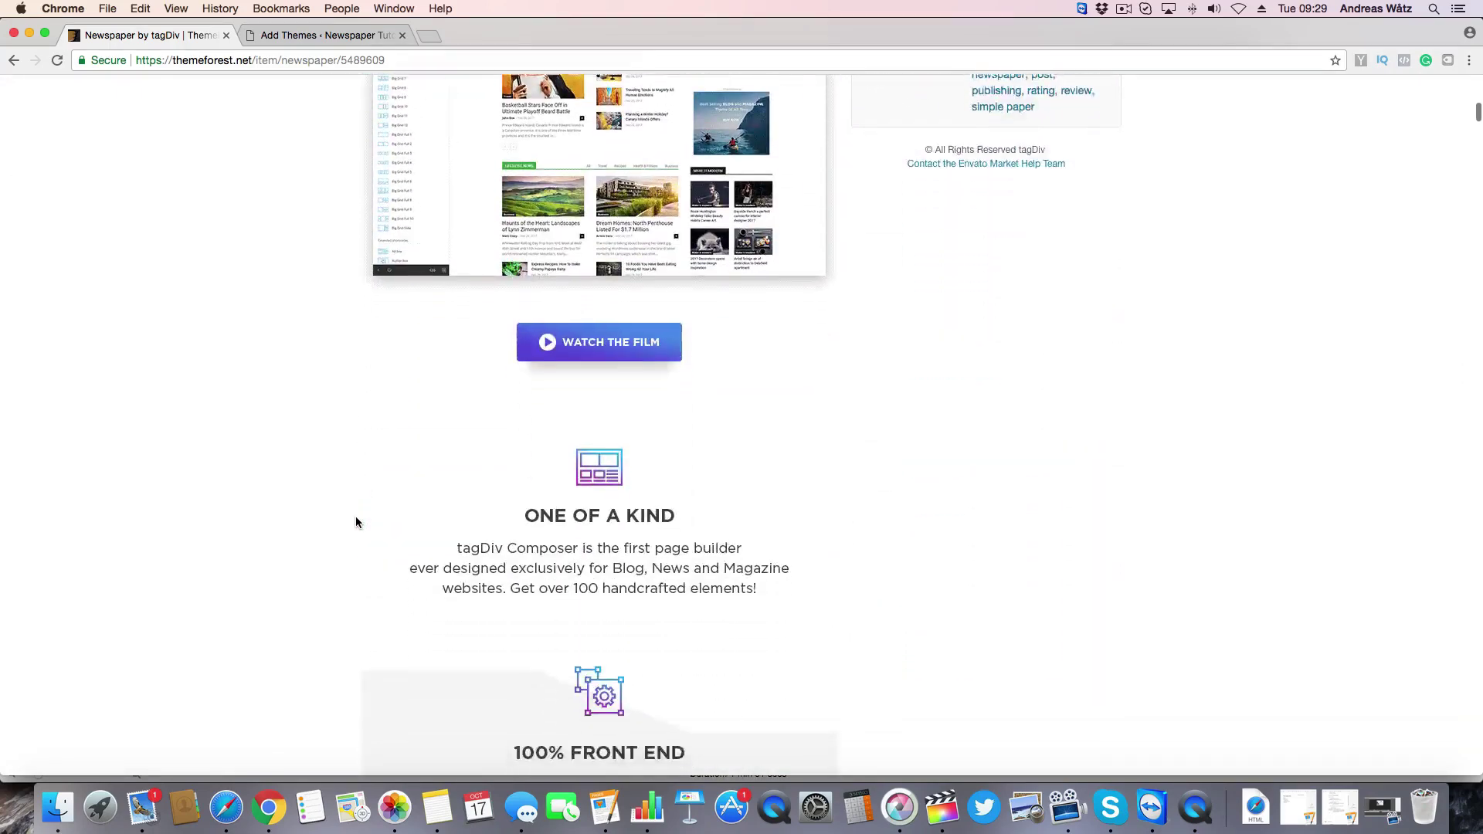
scroll(356, 523, "down", 8)
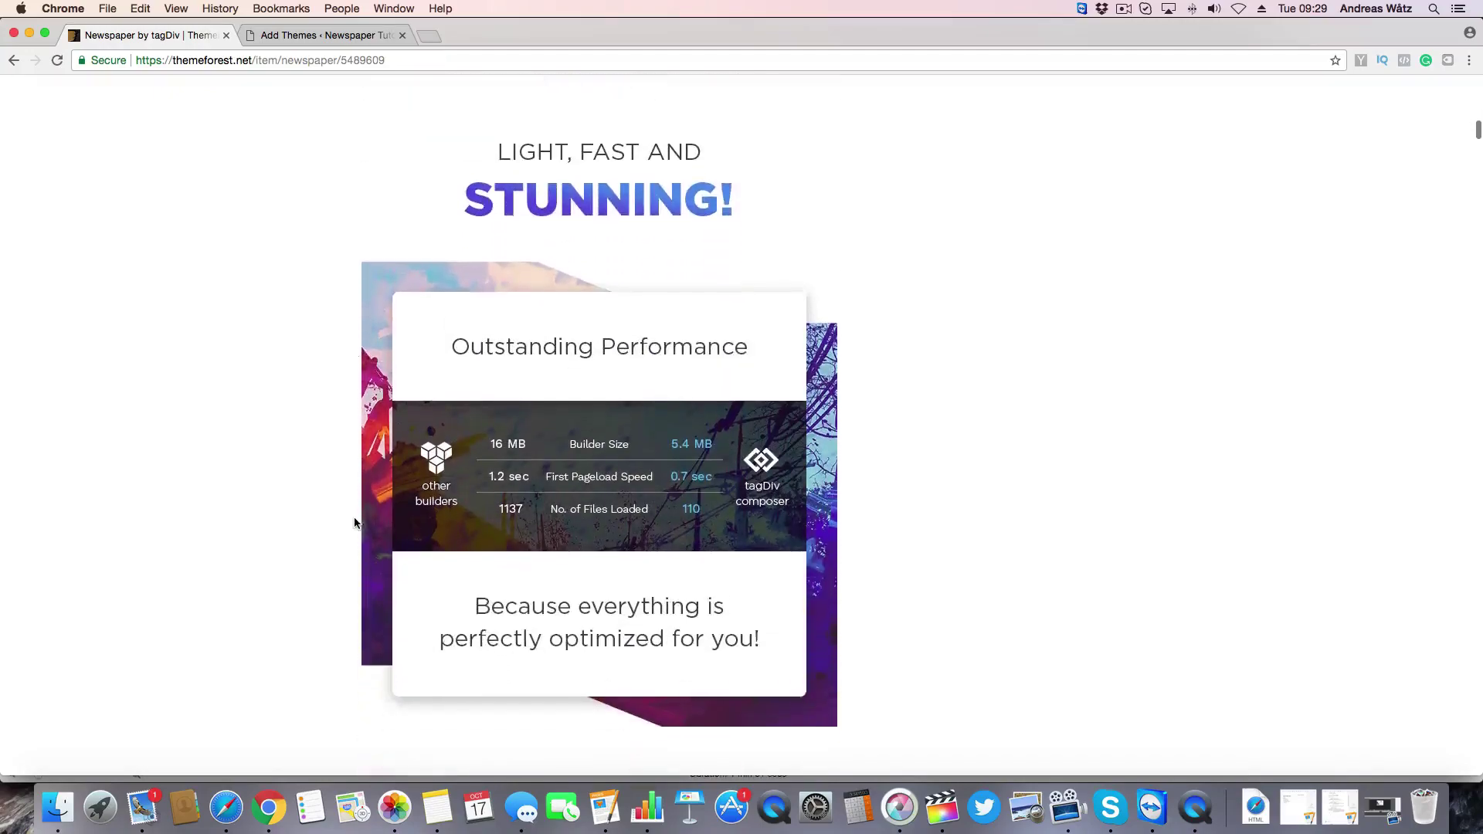
scroll(347, 521, "up", 20)
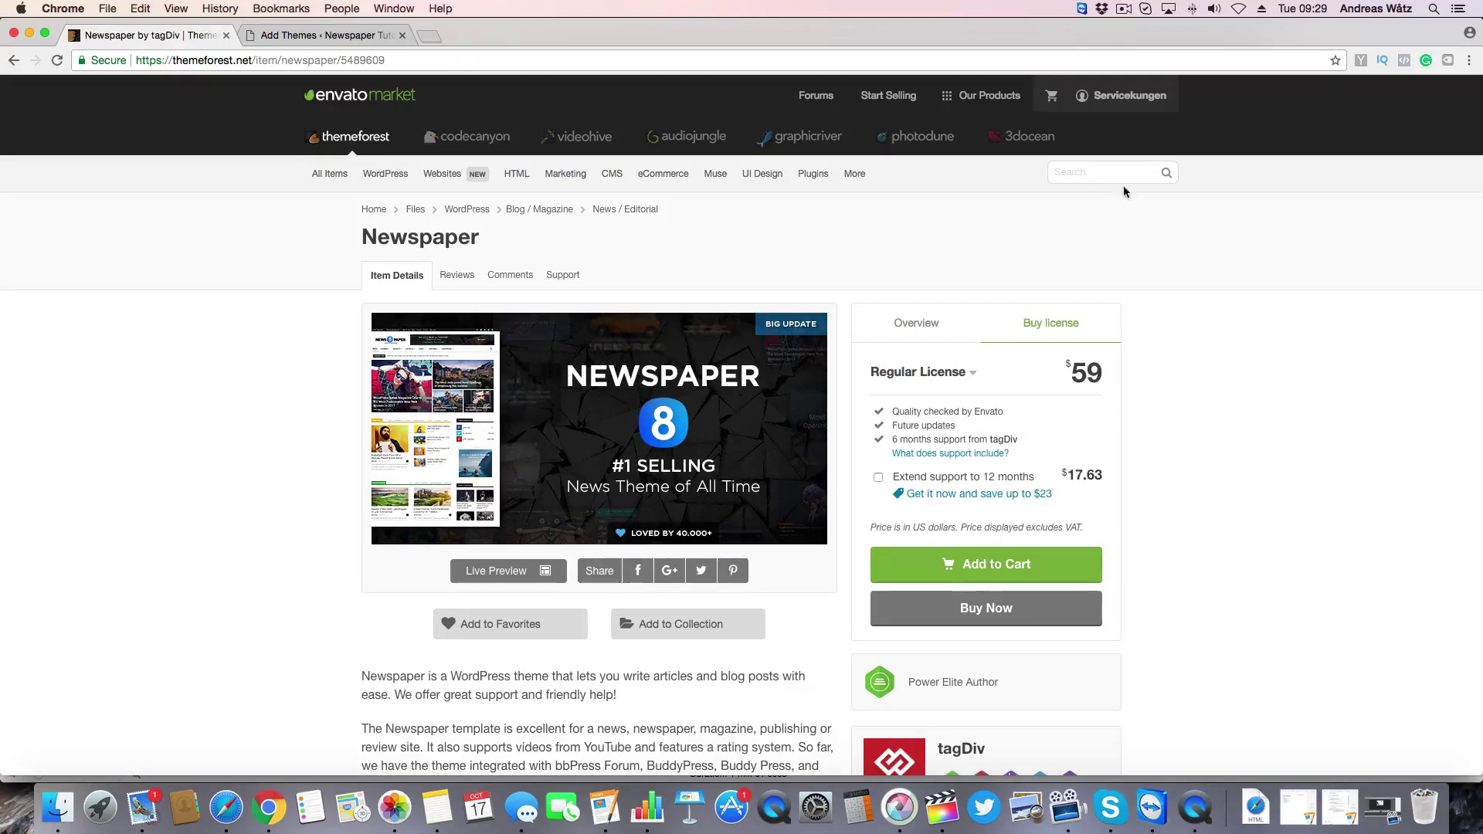
- From the account's Downloads list, download Newspaper's installable WordPress file only
left_click(1124, 96)
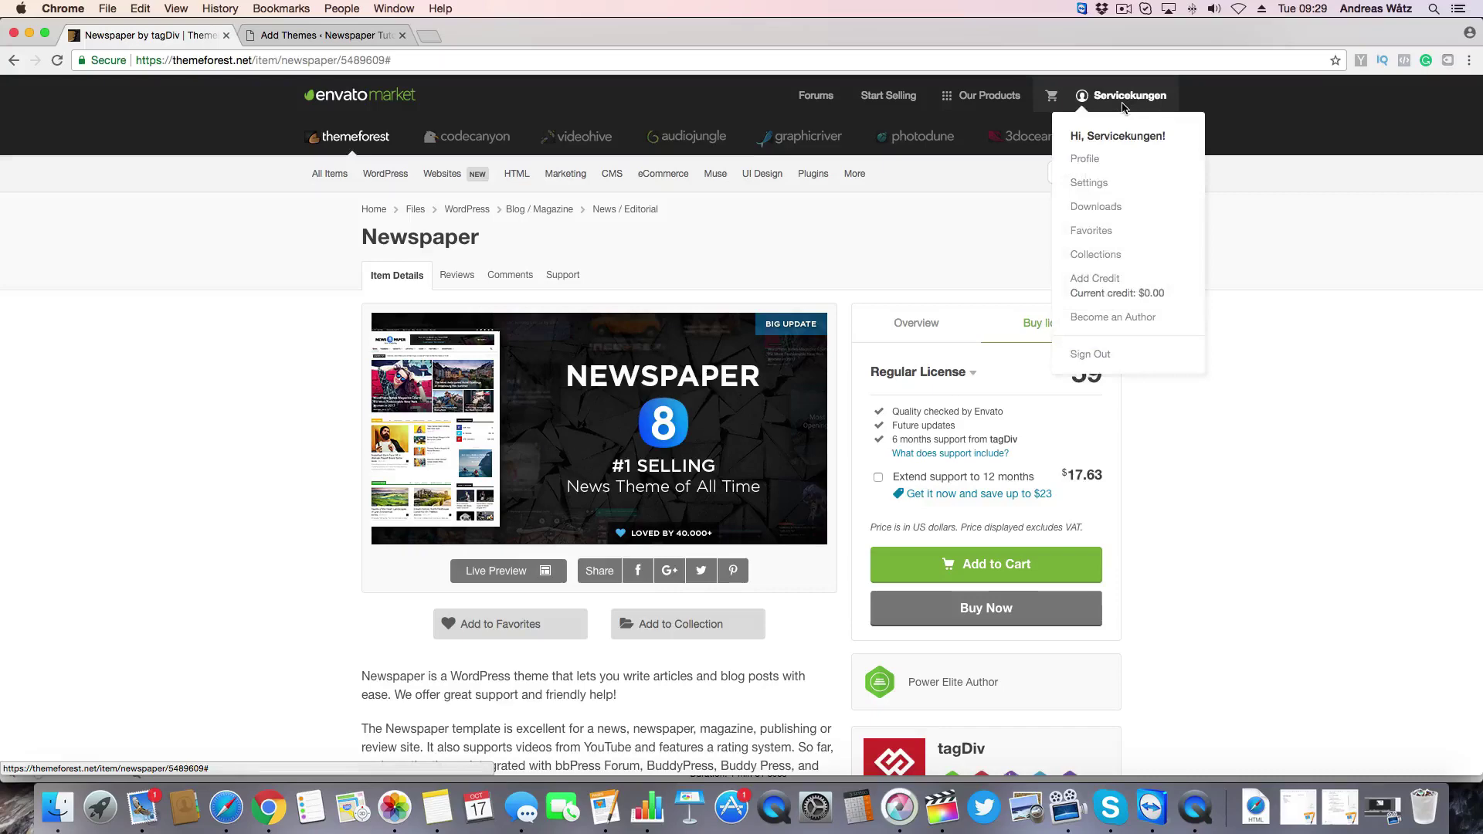
left_click(1096, 207)
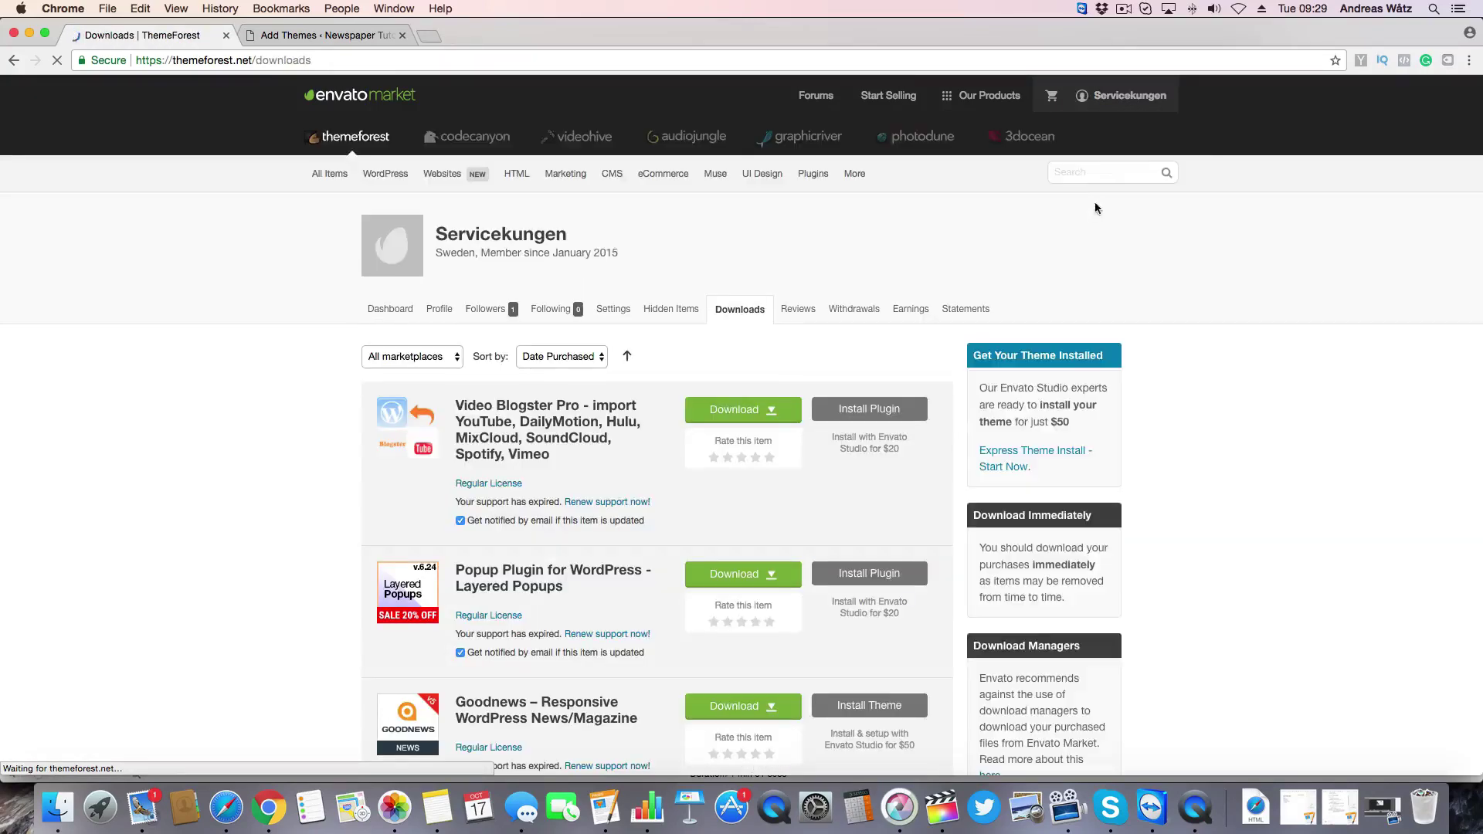
scroll(318, 425, "down", 7)
scroll(318, 425, "down", 2)
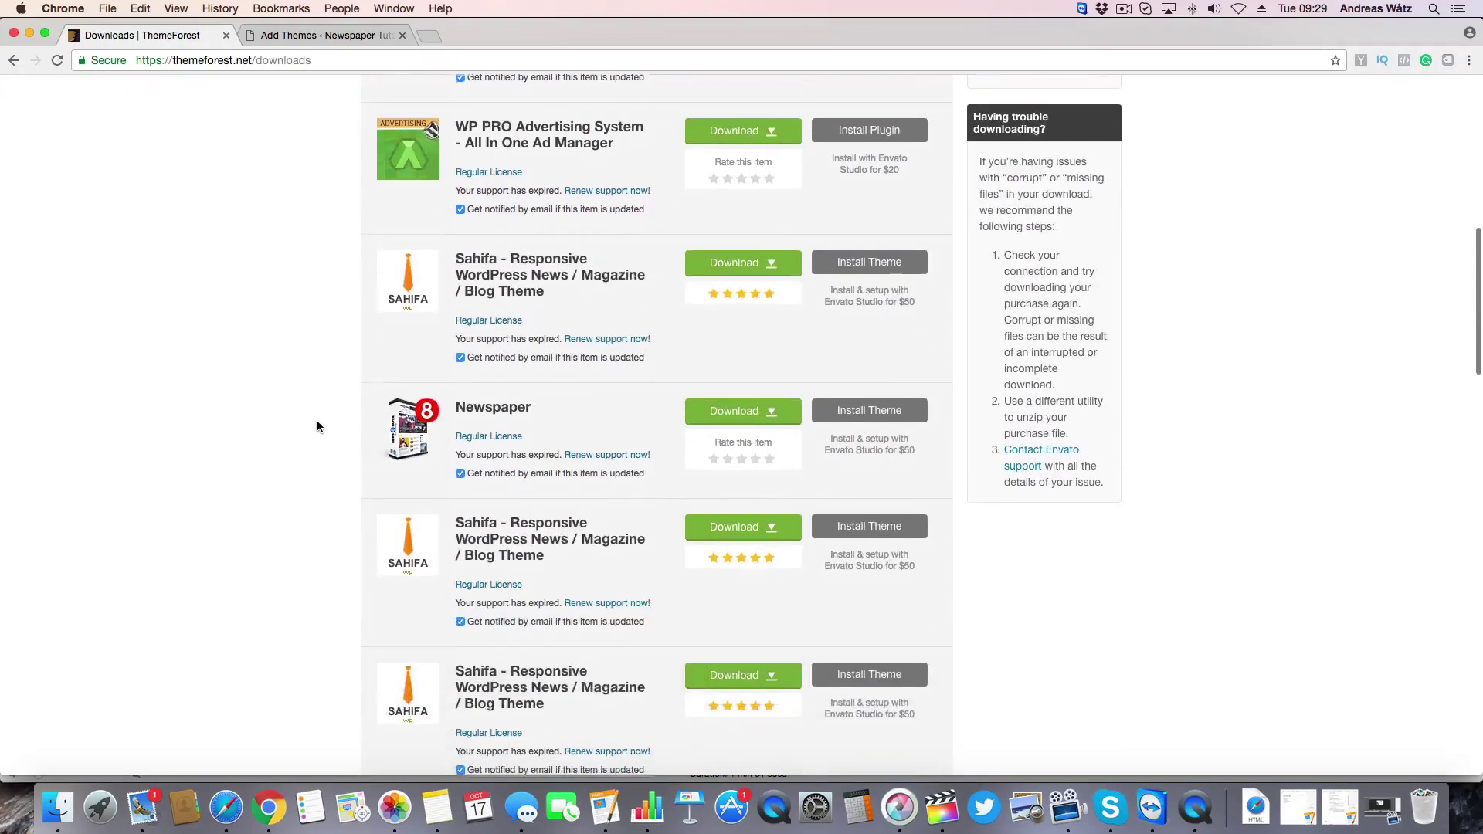
left_click(771, 410)
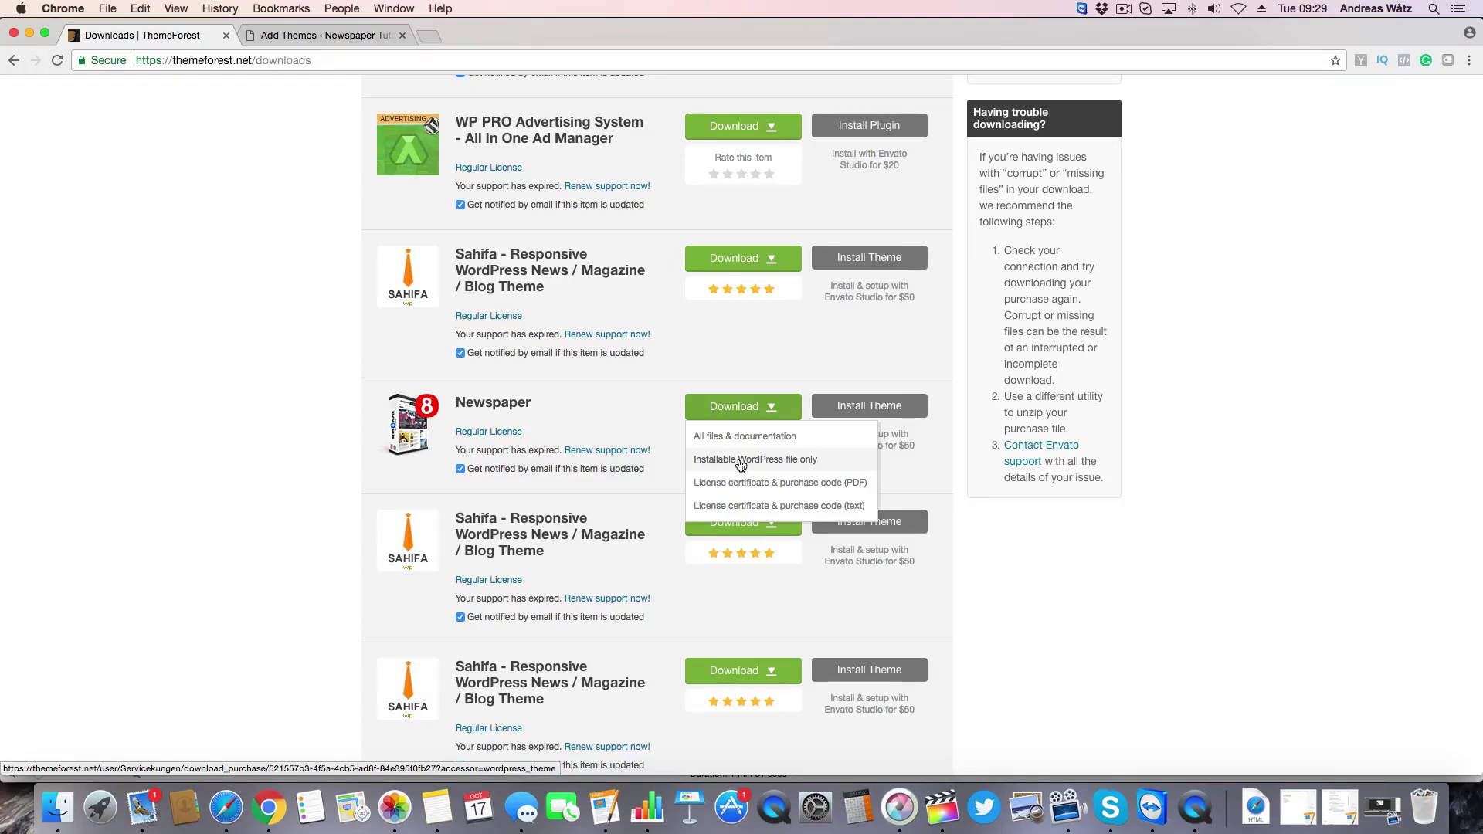
left_click(740, 462)
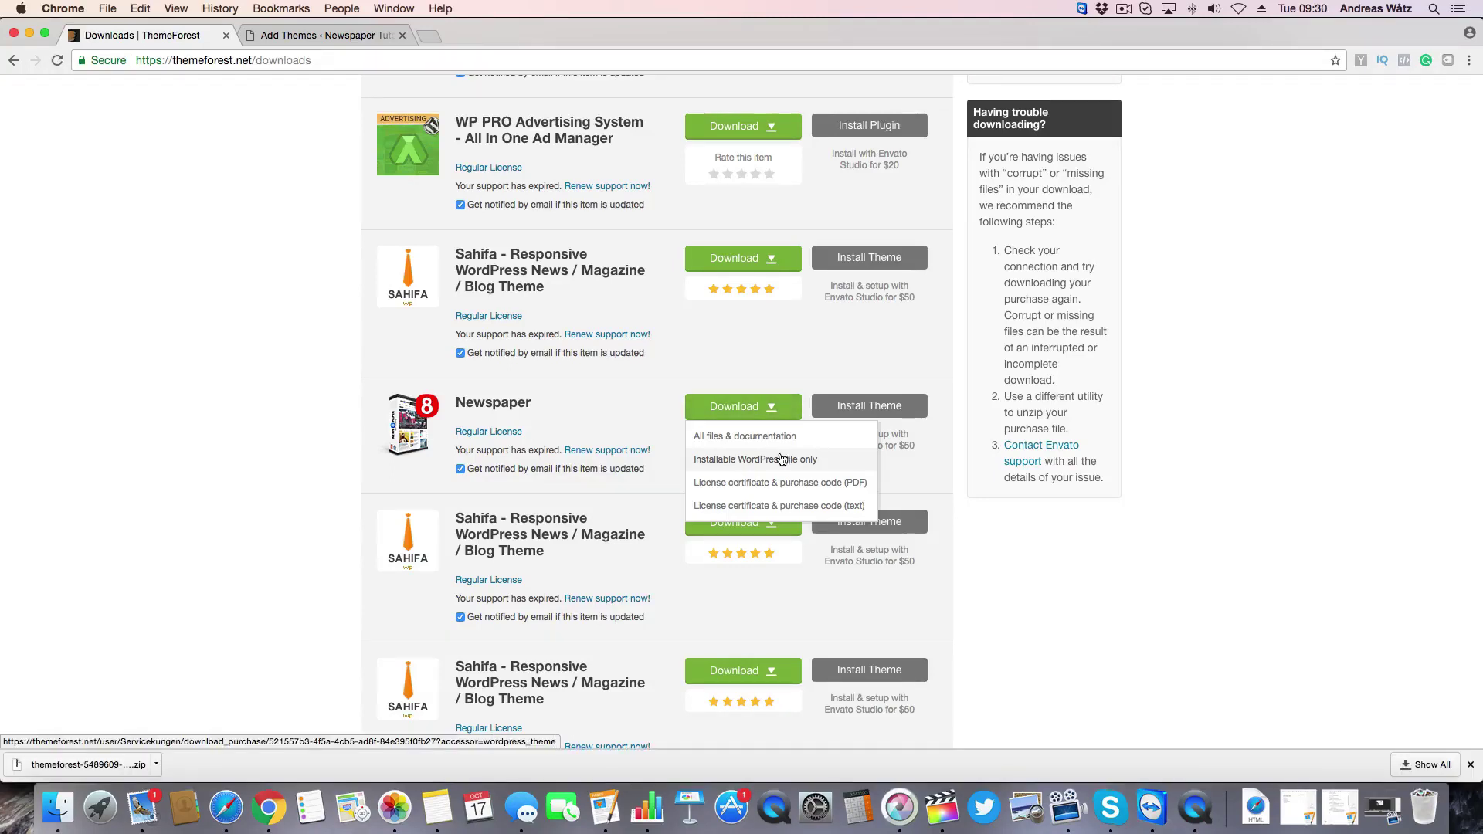
left_click(305, 38)
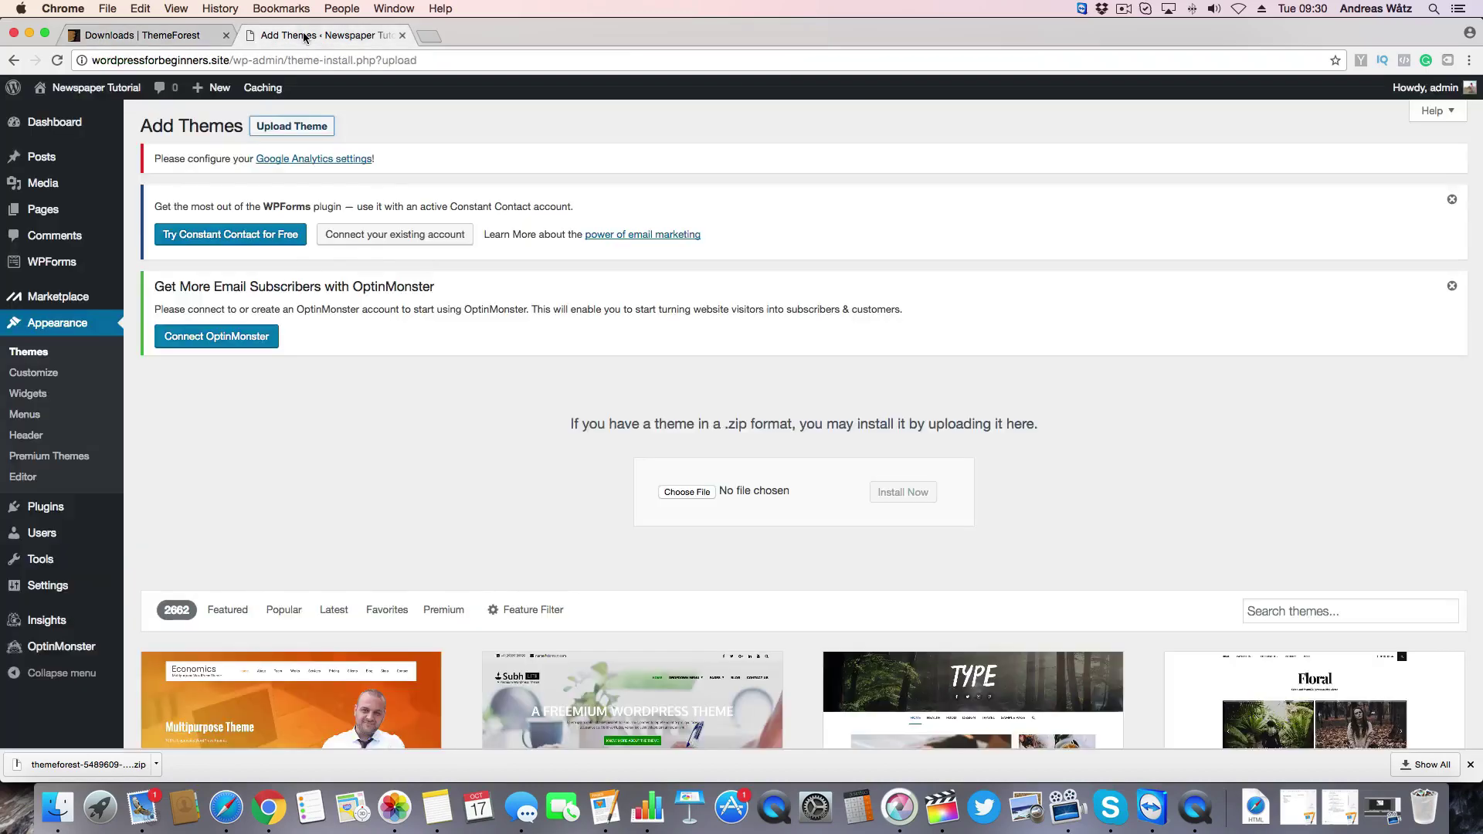
- Upload the themeforest zip from the Desktop, then install and activate the Newspaper theme
left_click(682, 495)
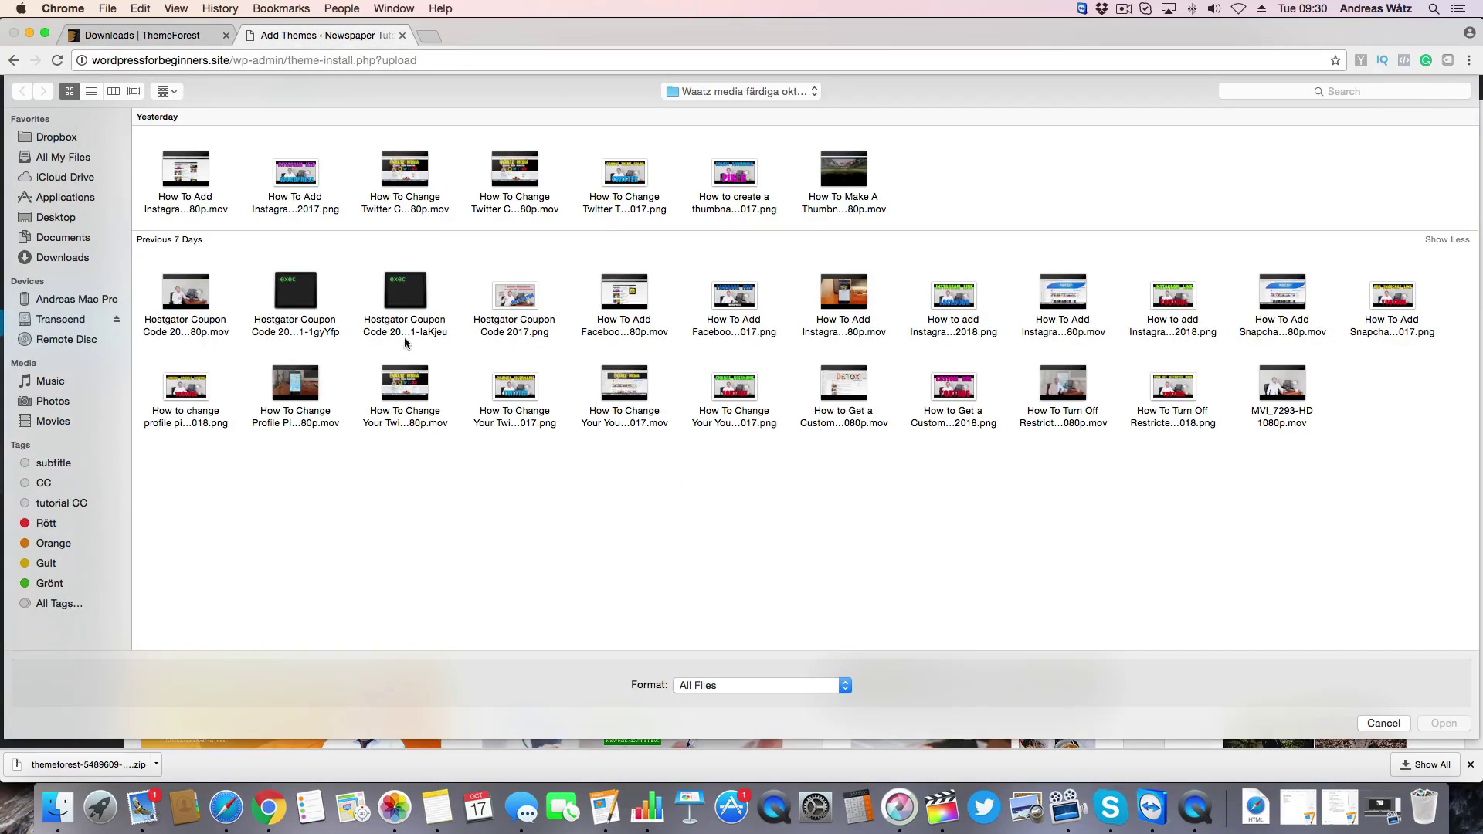
left_click(59, 219)
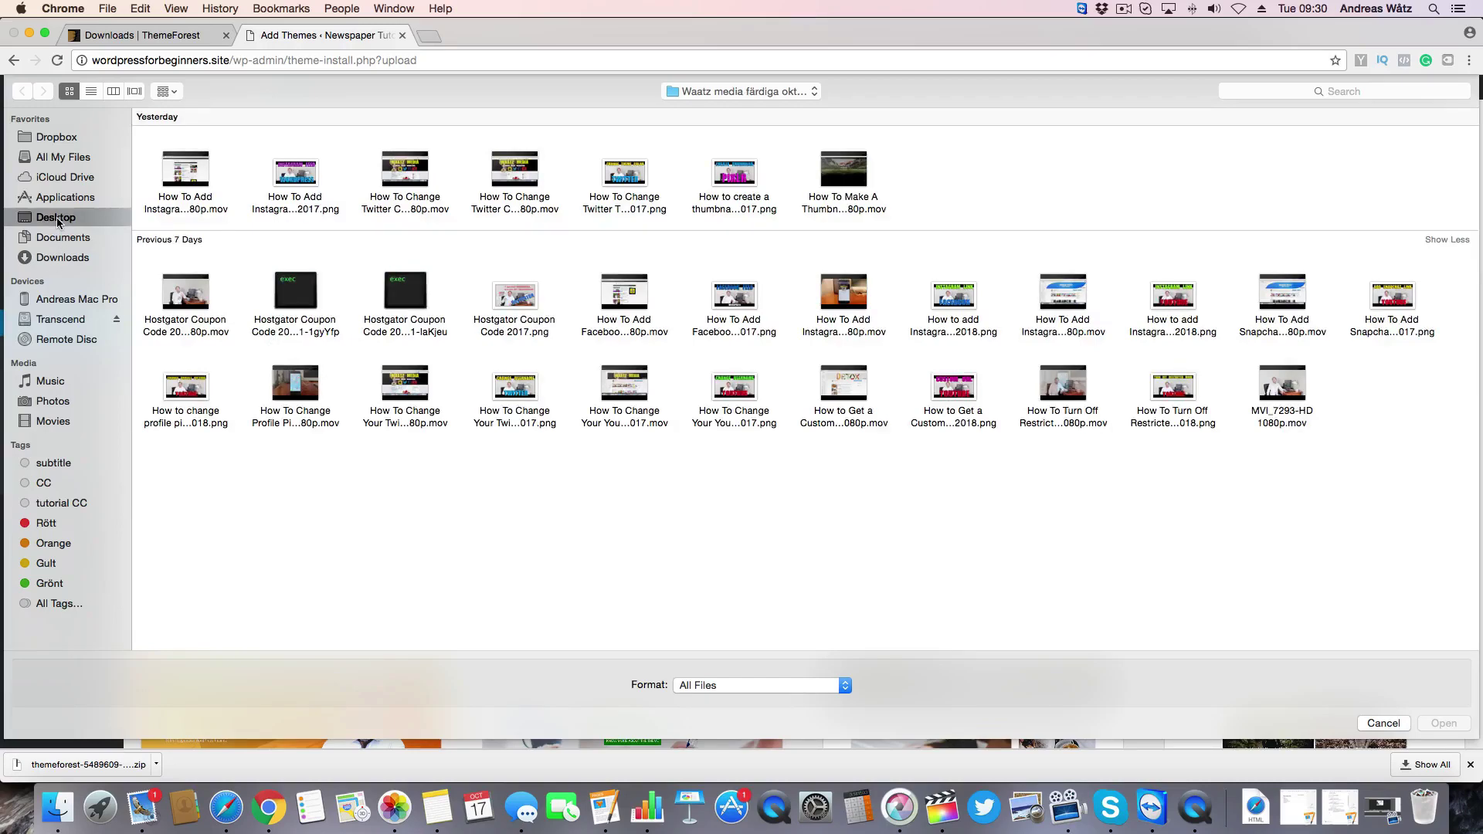
left_click(166, 203)
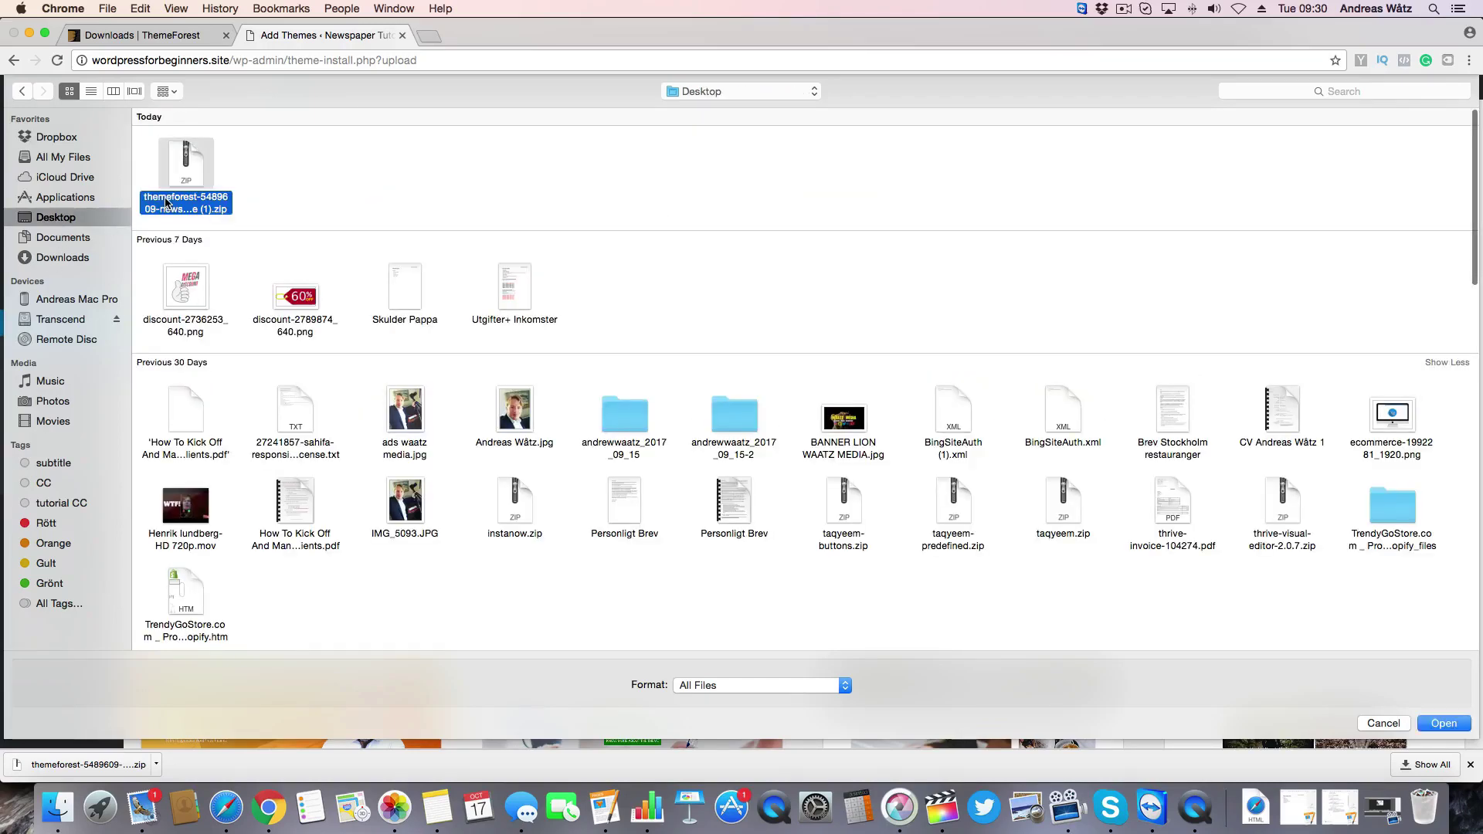
left_click(1444, 723)
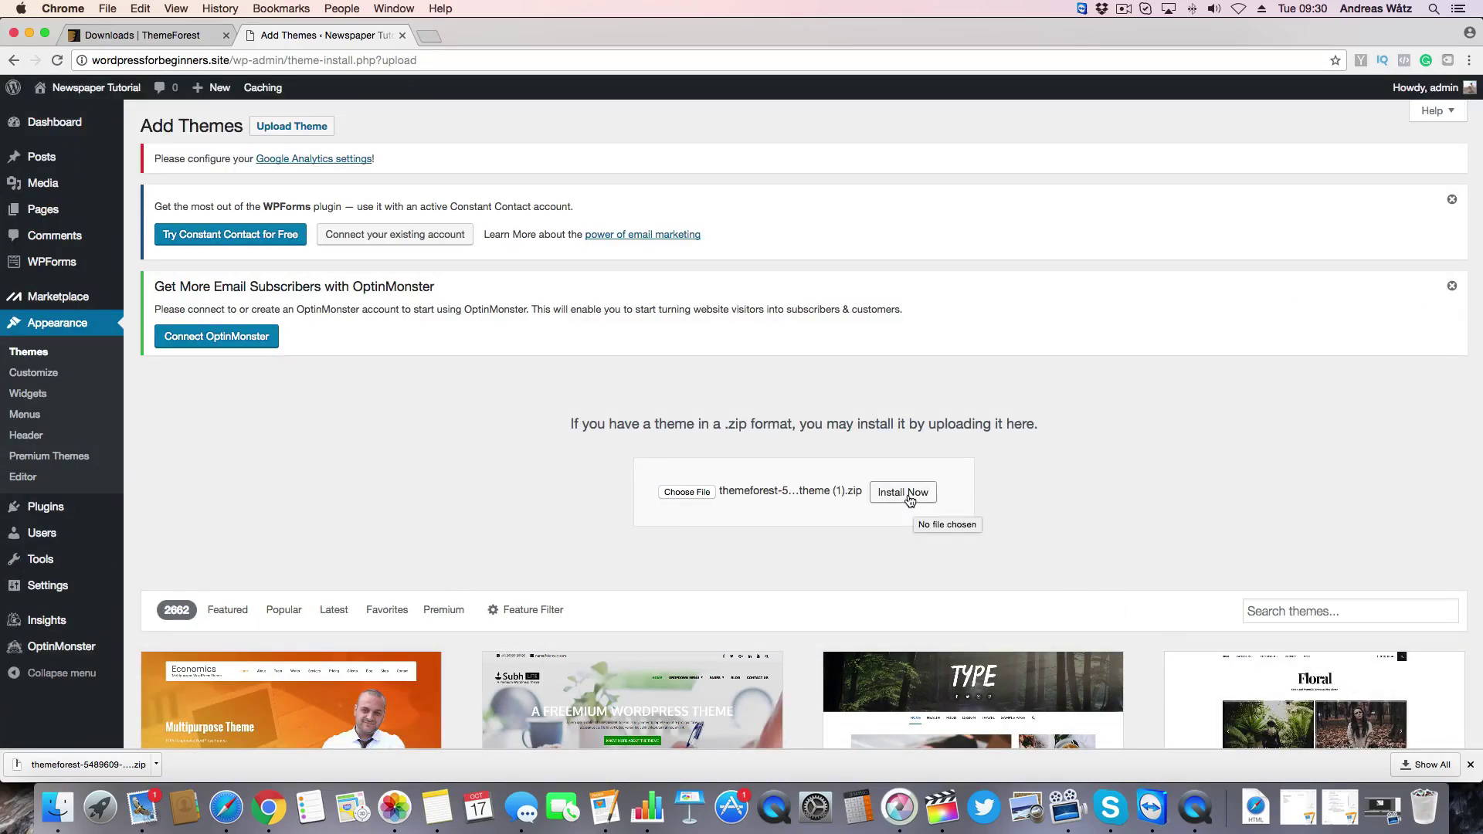
left_click(909, 500)
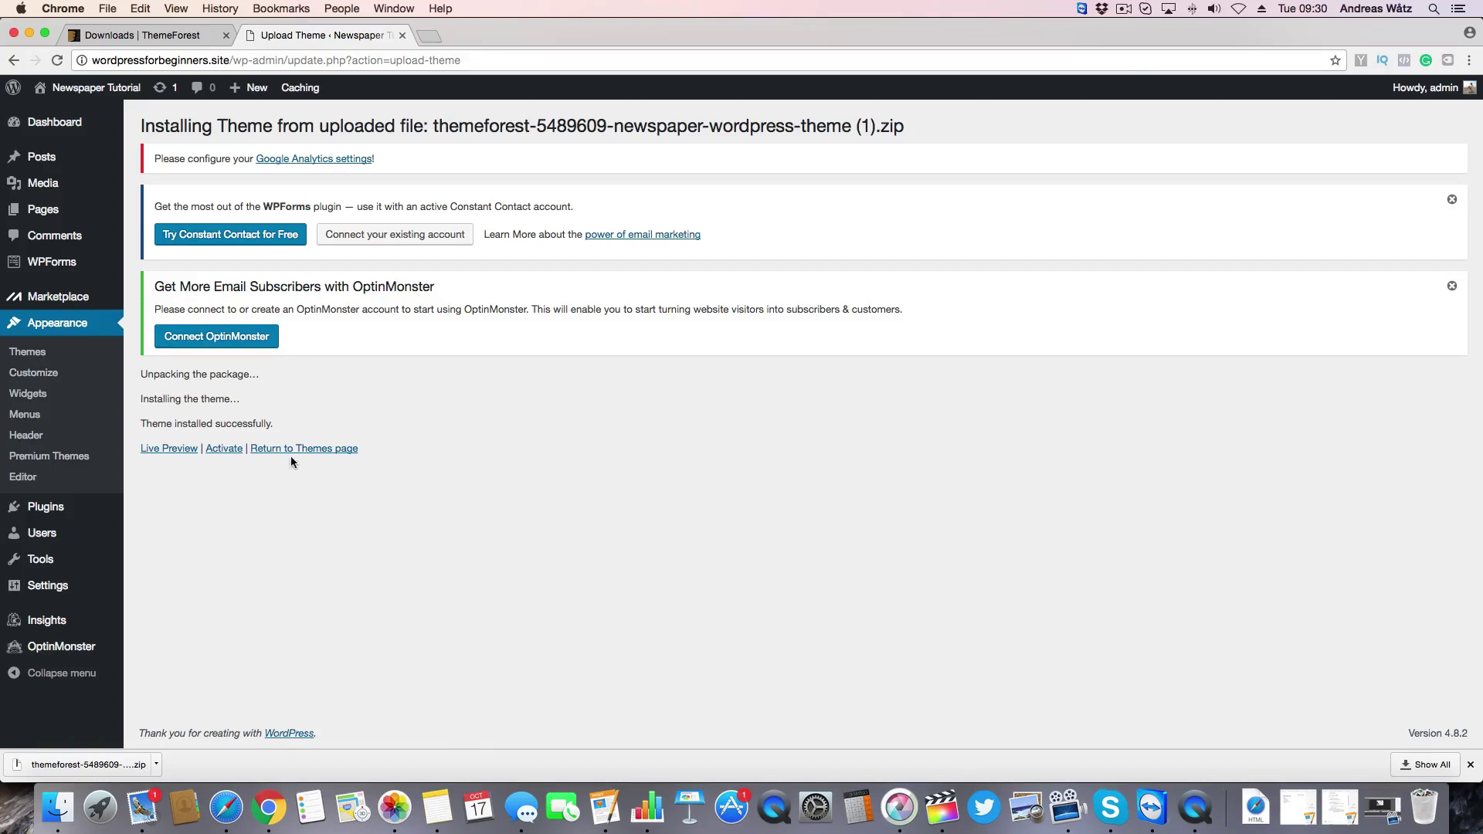
left_click(227, 450)
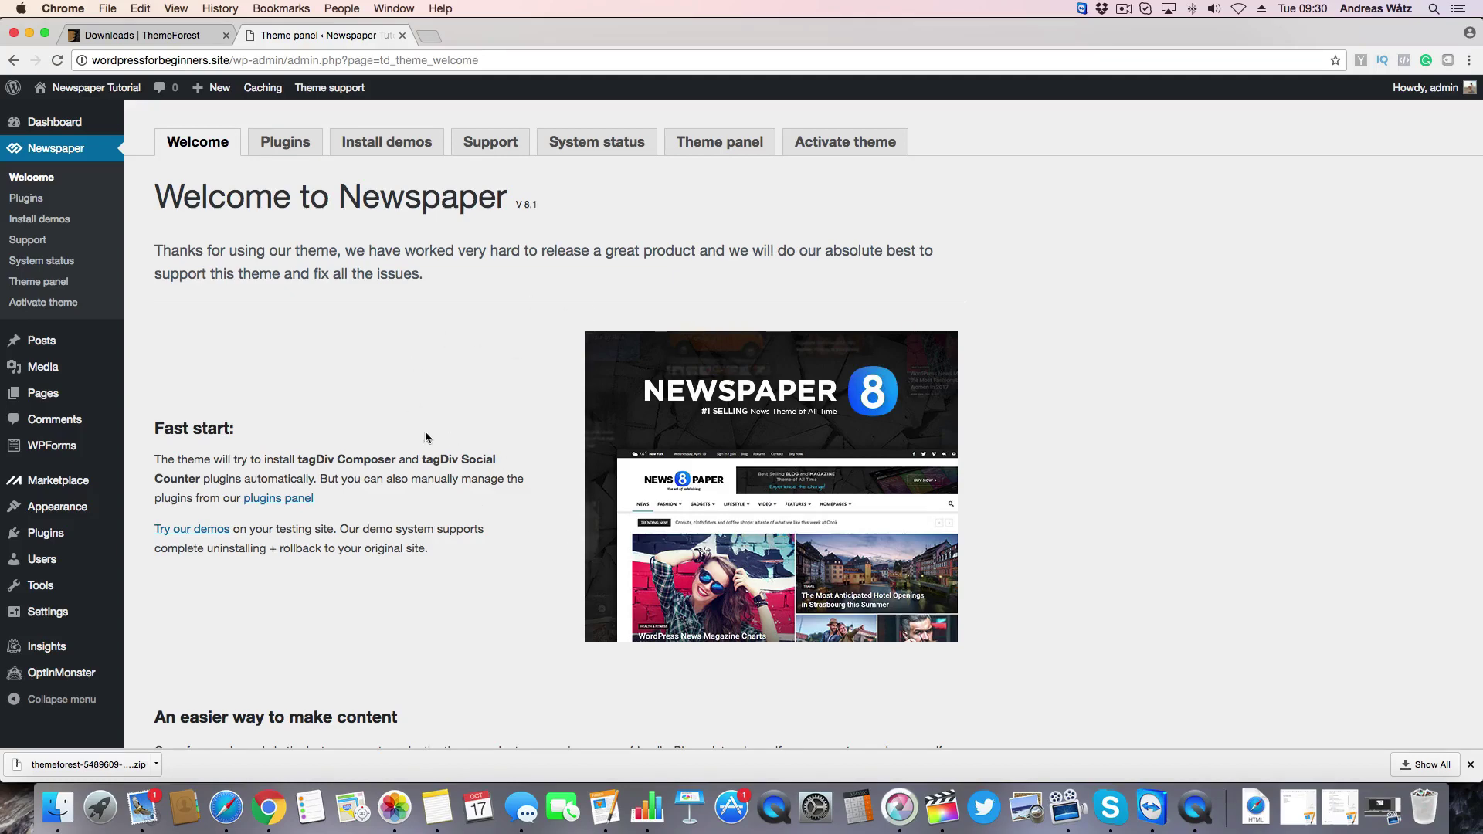
- Open Newspaper's Activate theme page, then return to the ThemeForest downloads list
scroll(433, 475, "down", 5)
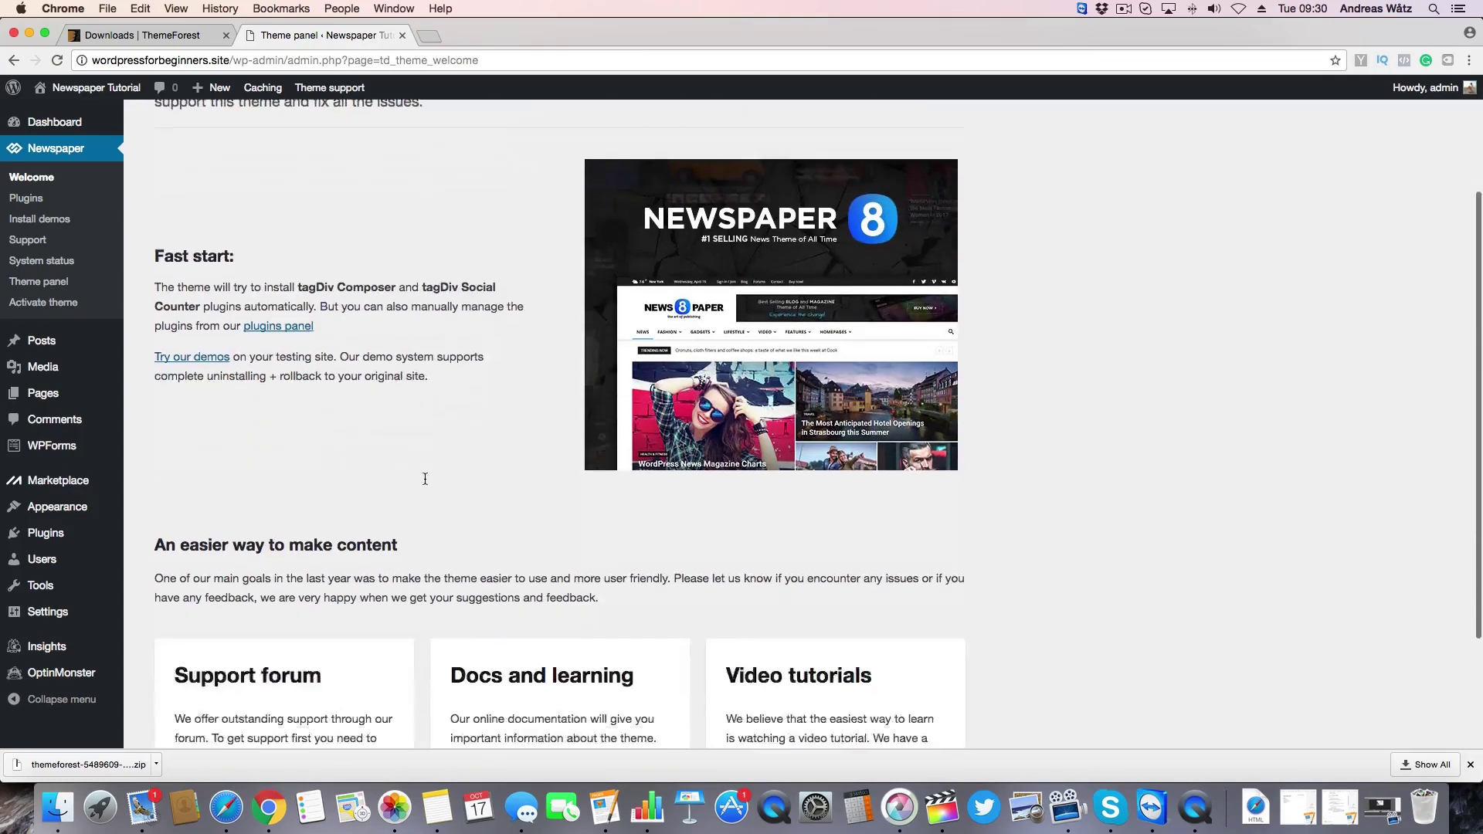
scroll(423, 483, "up", 5)
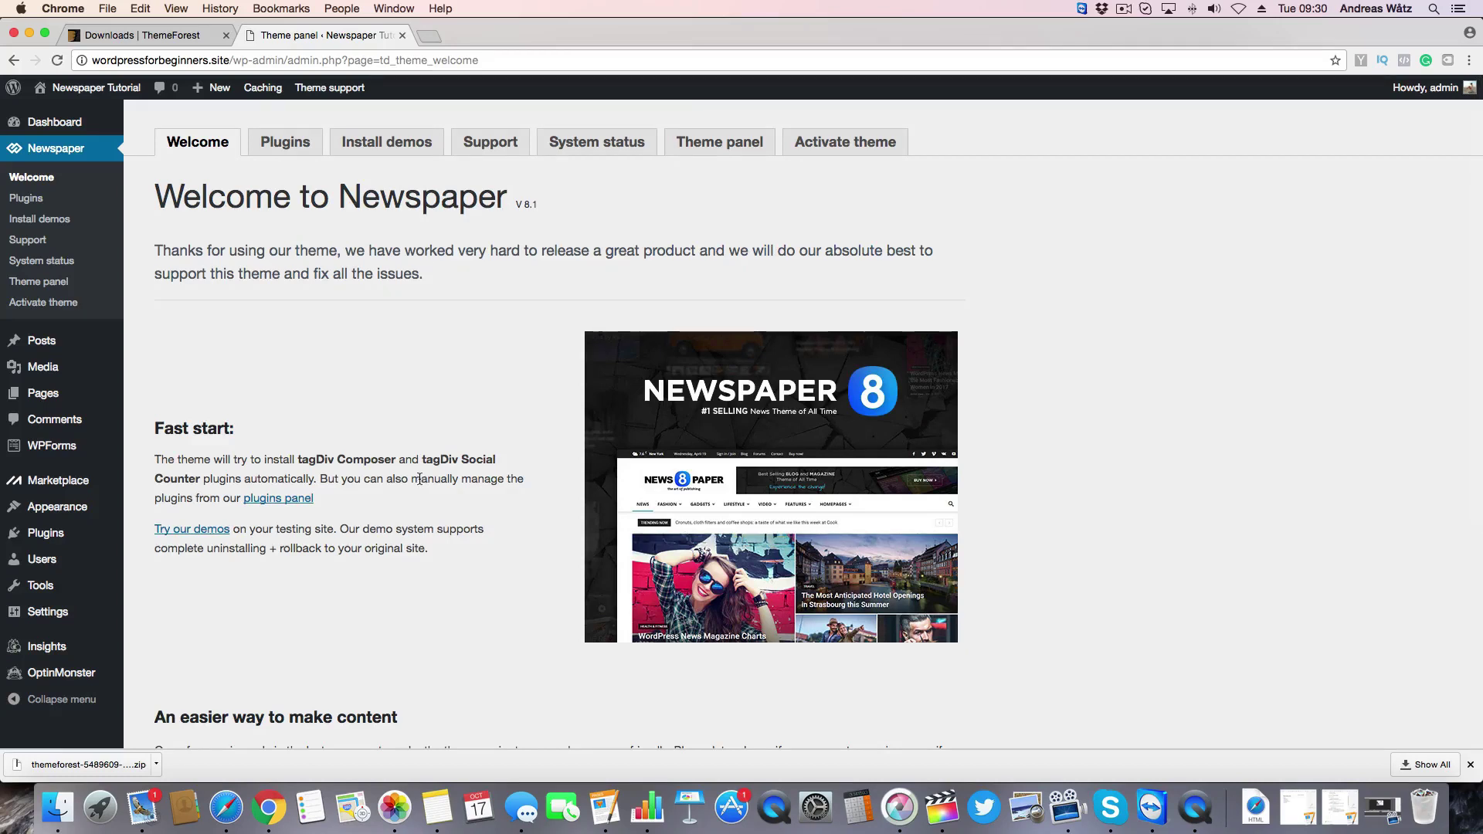
left_click(825, 148)
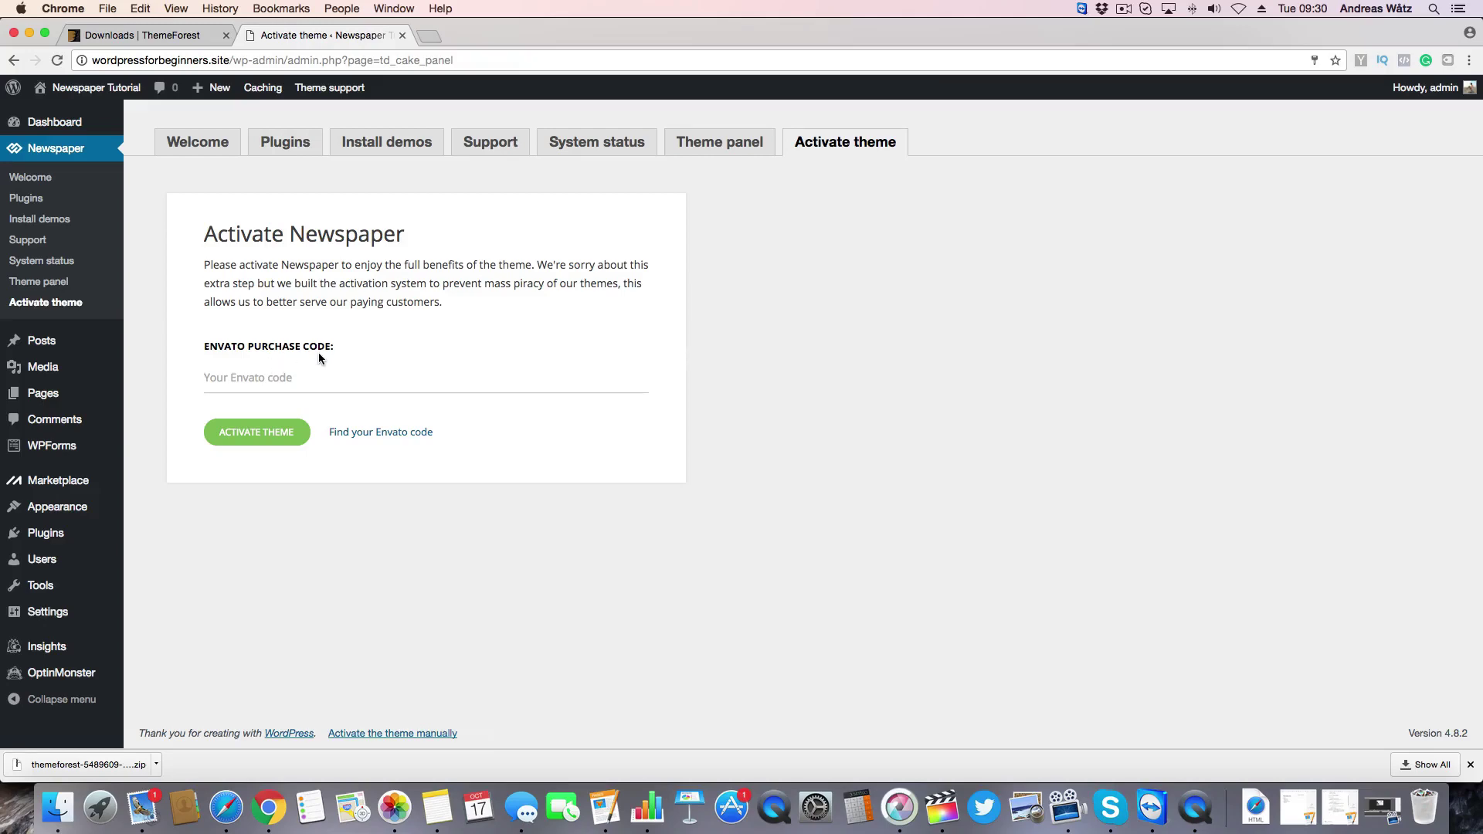
left_click(158, 36)
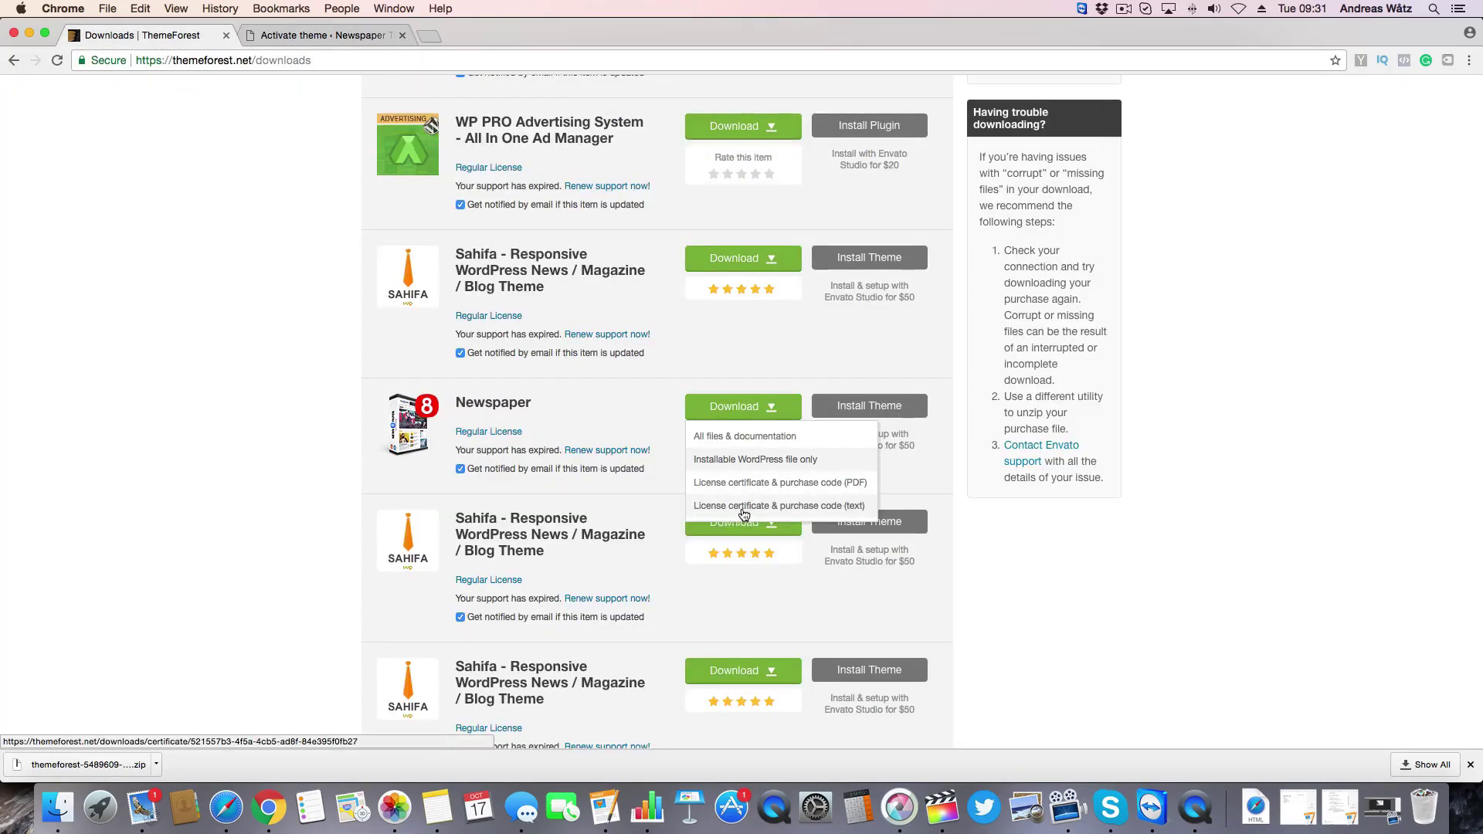
- Download the license certificate text, open it in TextEdit, and copy the item purchase code
left_click(798, 512)
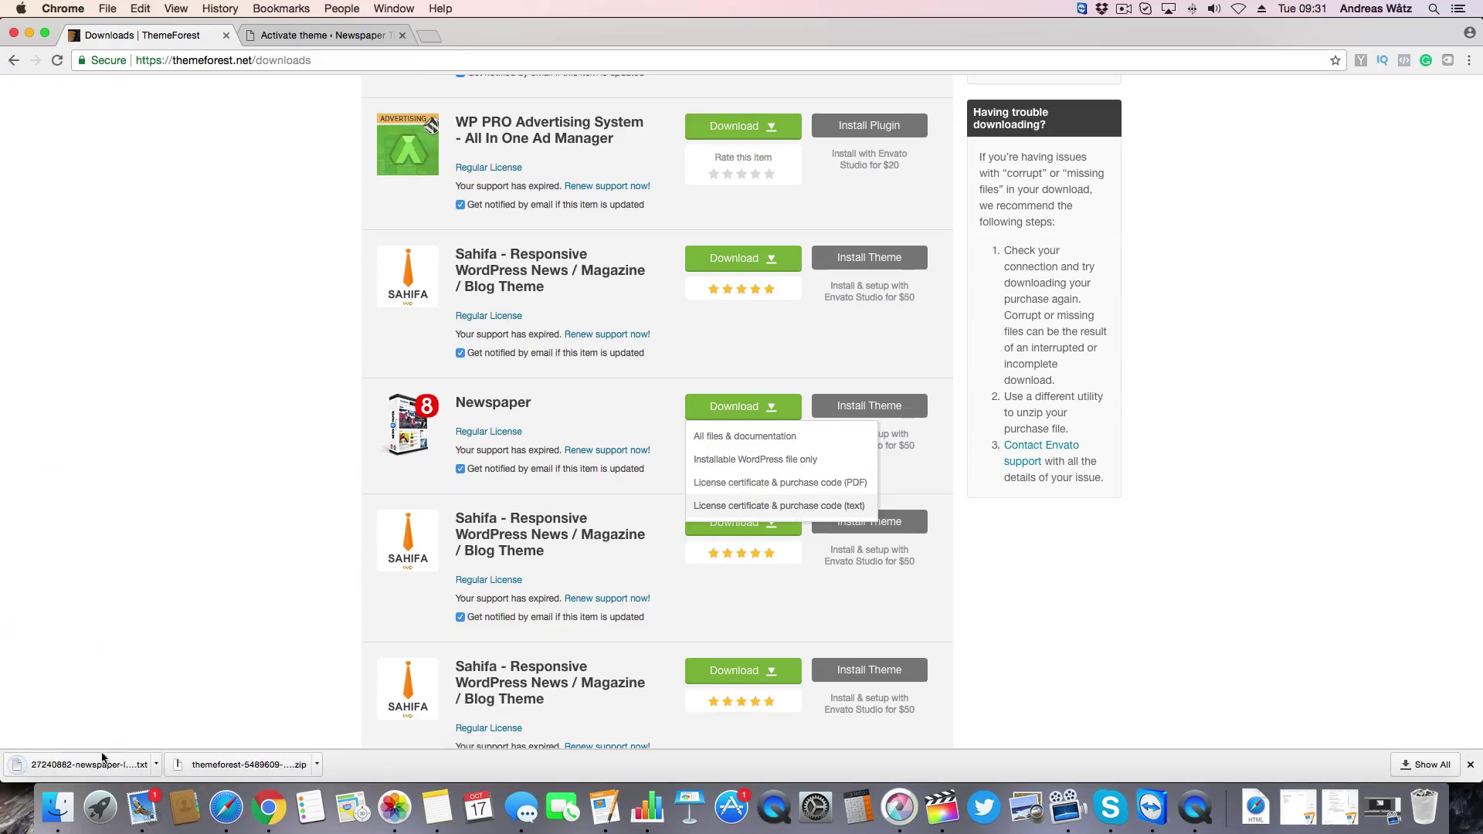
left_click(103, 759)
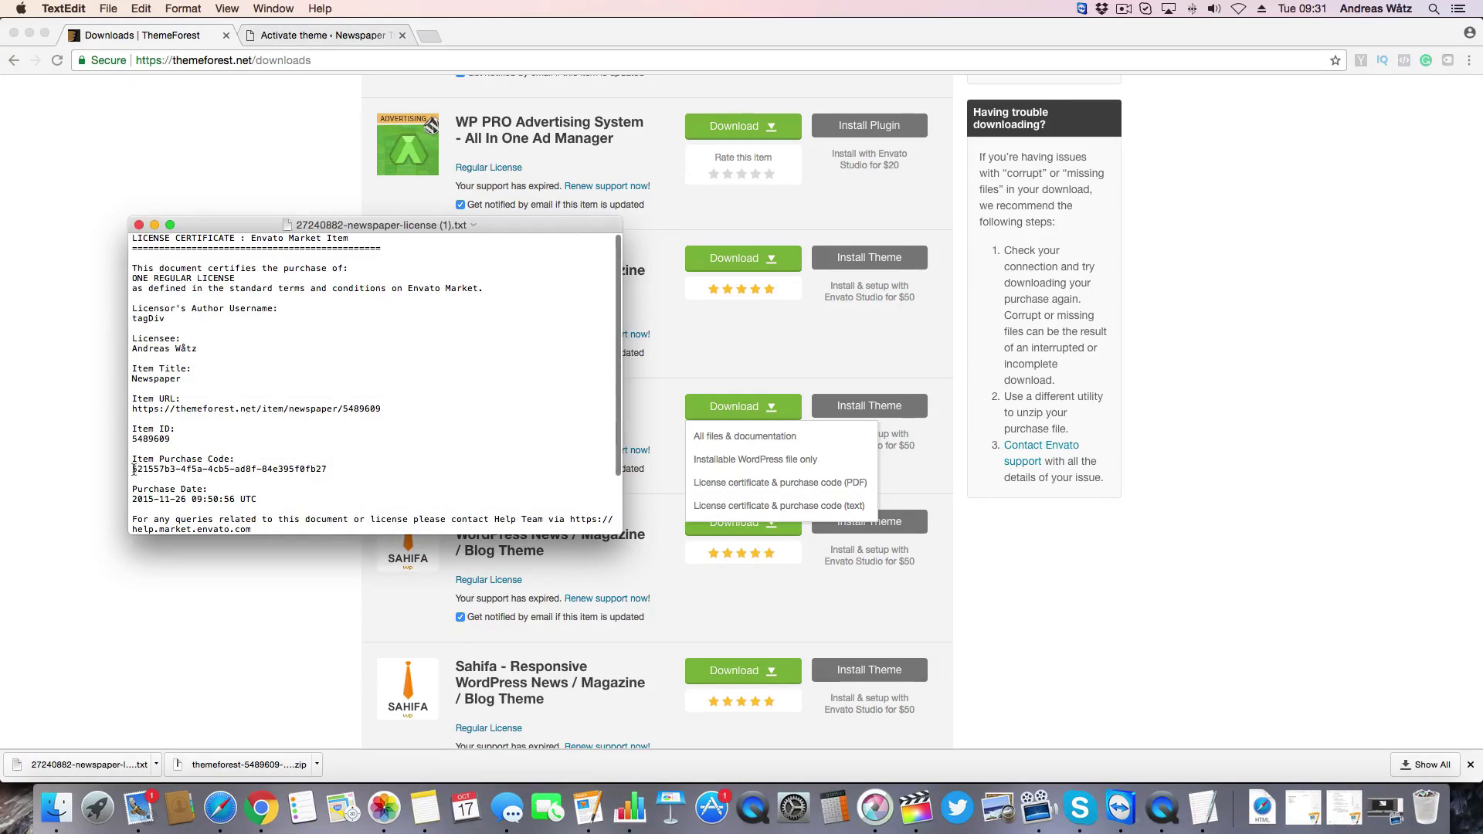
left_click_drag(133, 469, 330, 473)
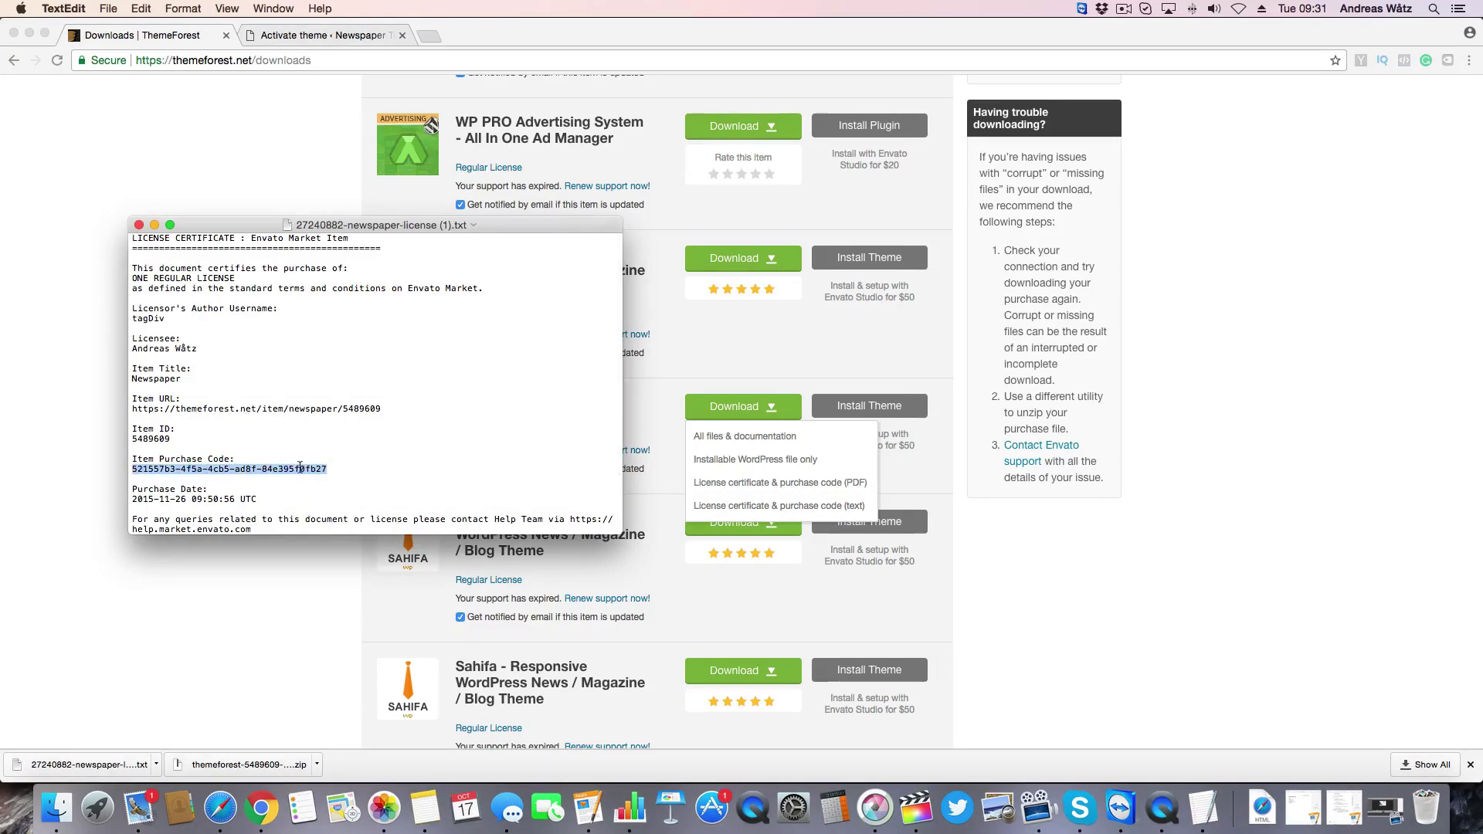
right_click(300, 467)
left_click(325, 529)
- Paste the purchase code into the Envato code field, activate Newspaper, and dismiss the success message
left_click(299, 35)
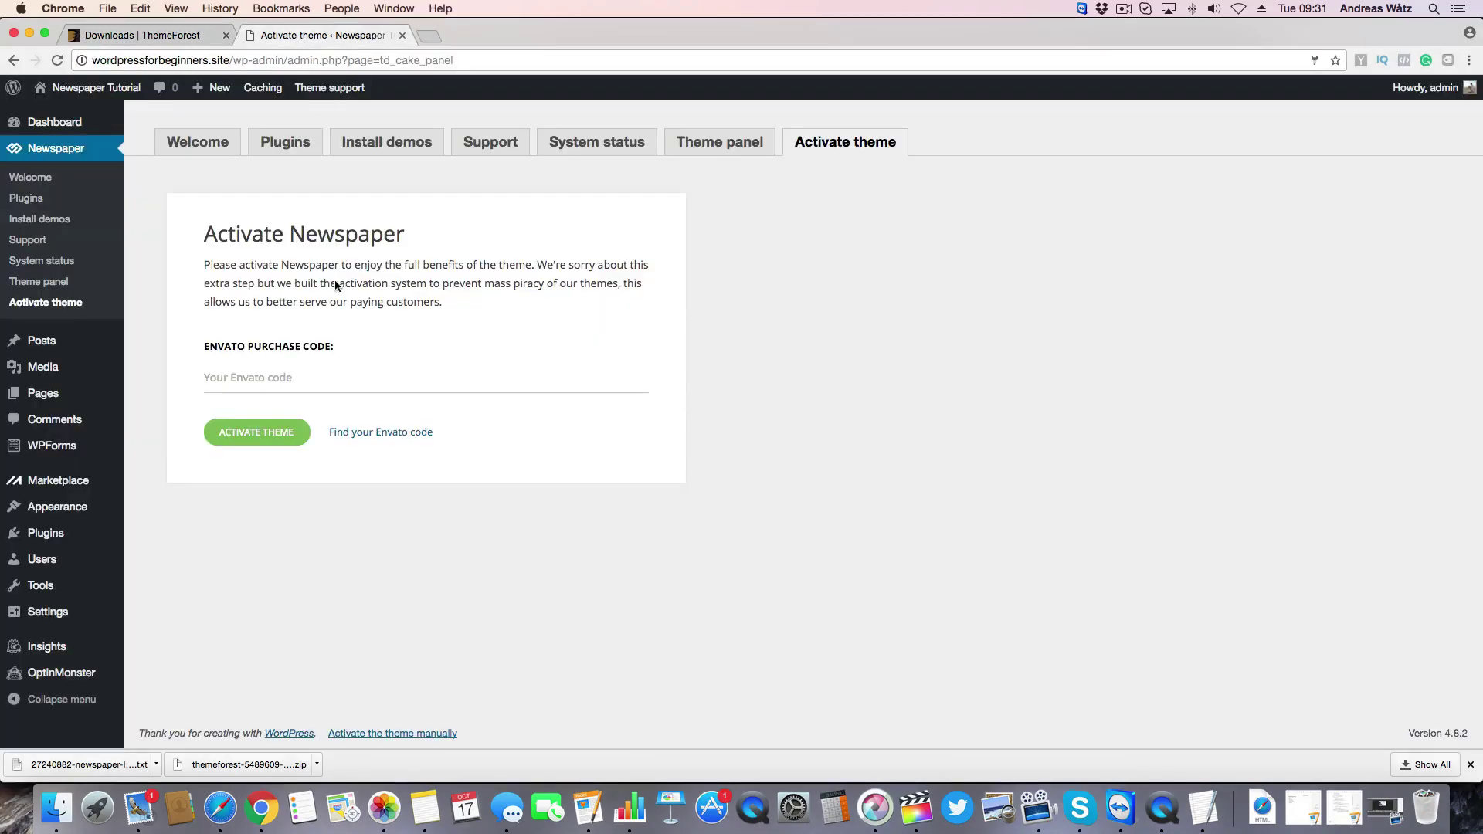
right_click(223, 381)
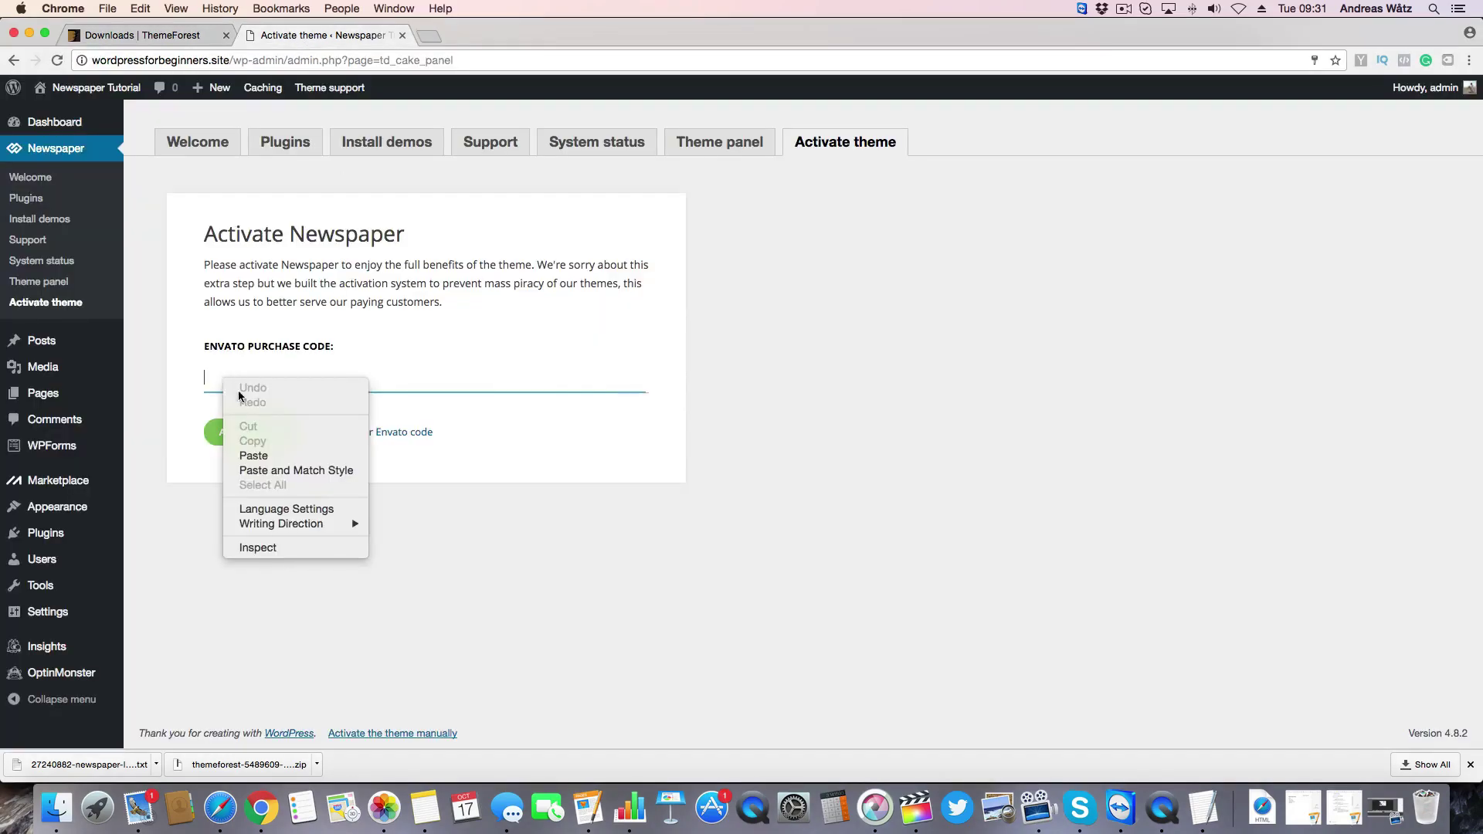
left_click(252, 451)
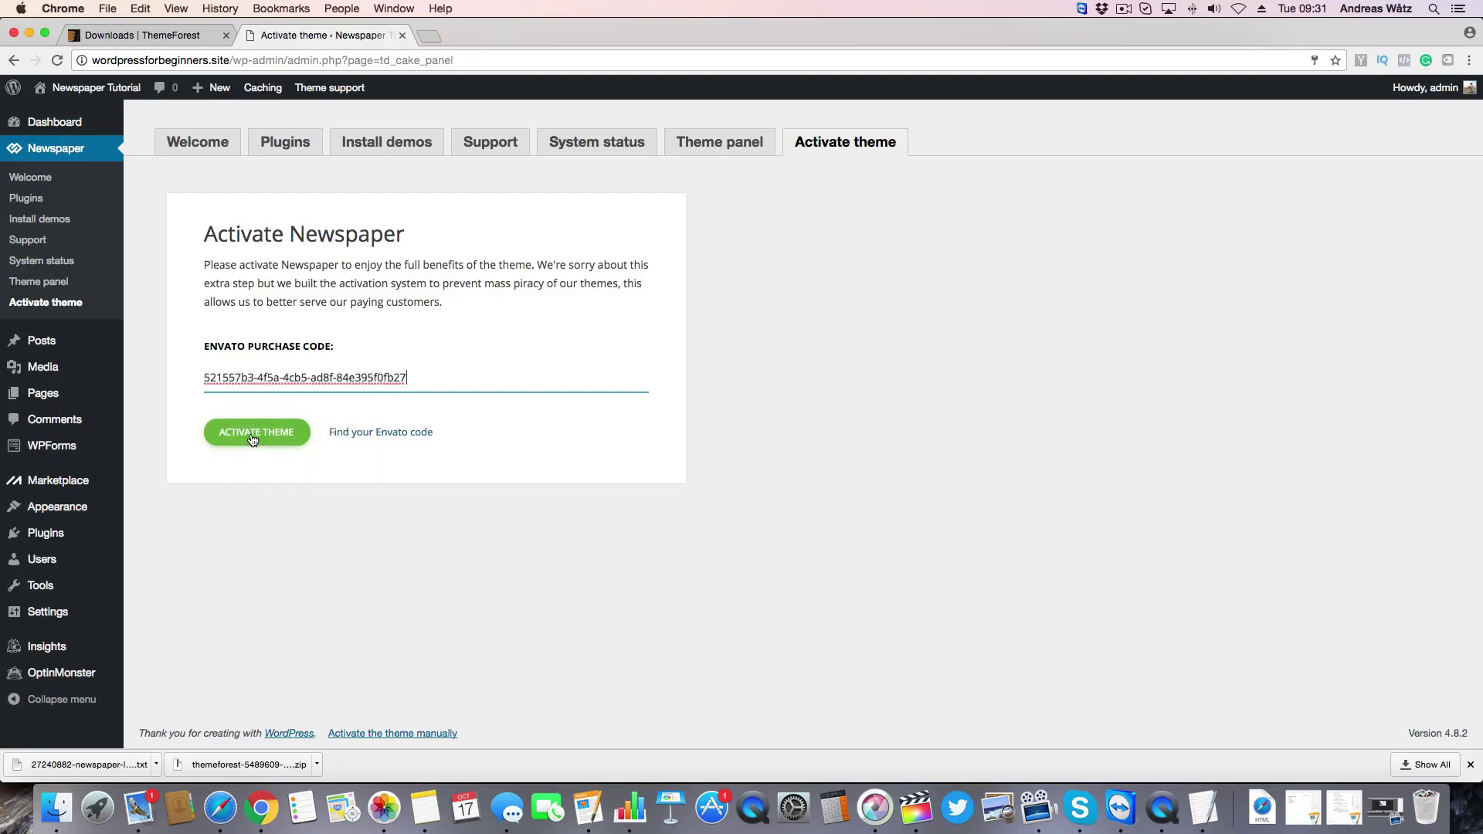
left_click(253, 437)
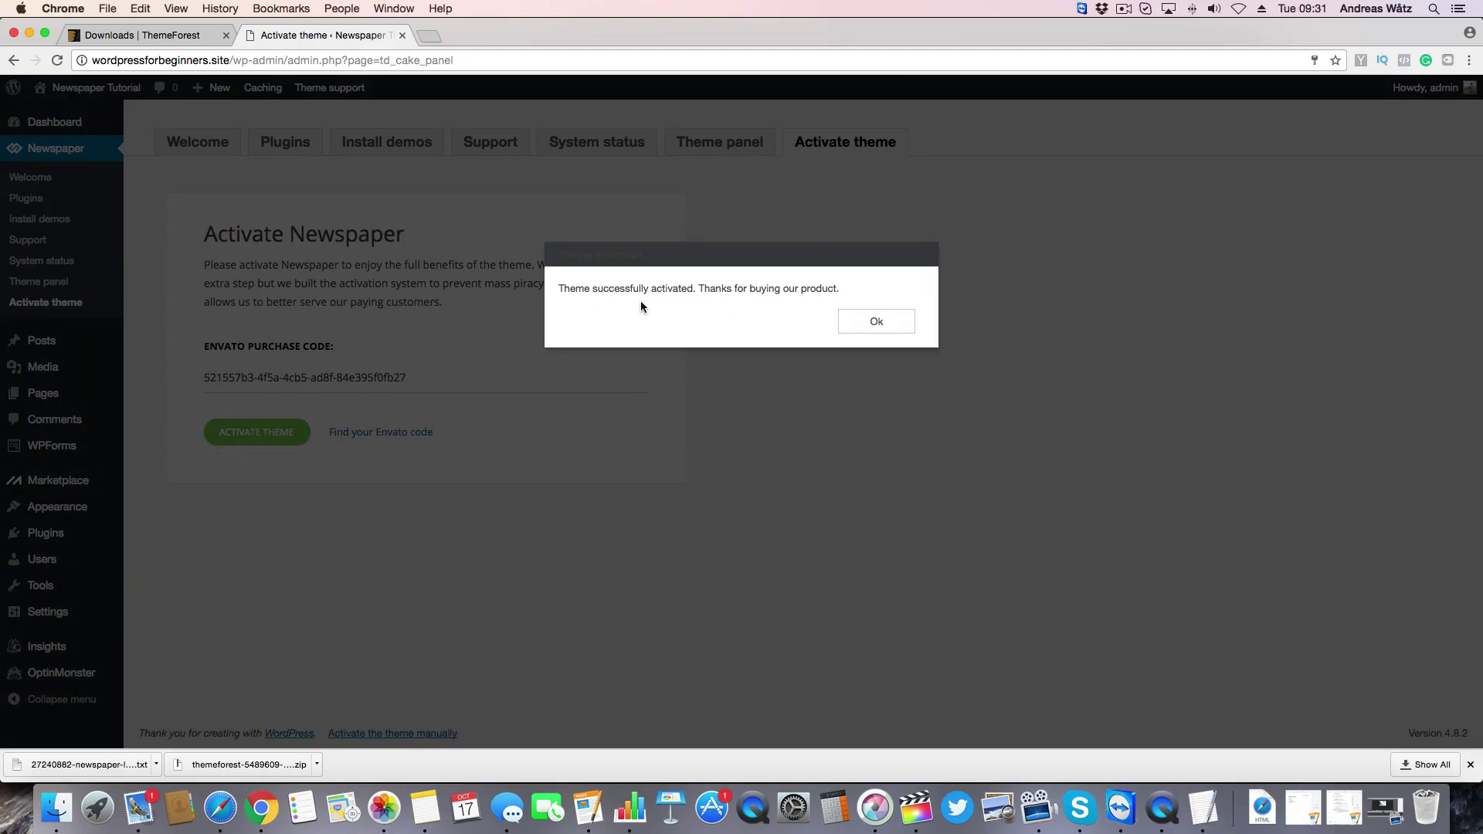
left_click(862, 327)
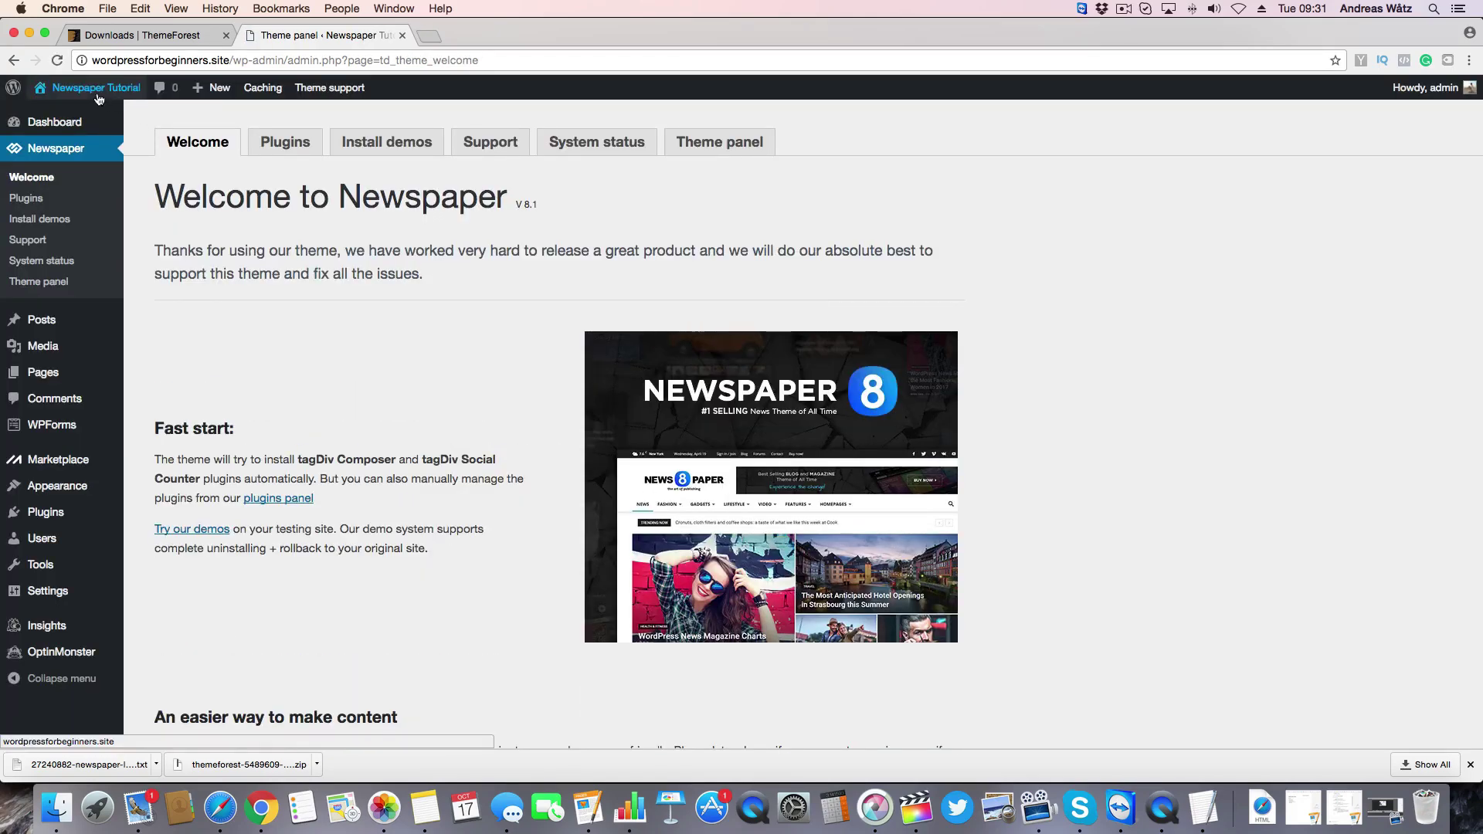
- View the live site in its Newspaper design, close the downloads bar, and return to the Dashboard
mouse_move(72, 91)
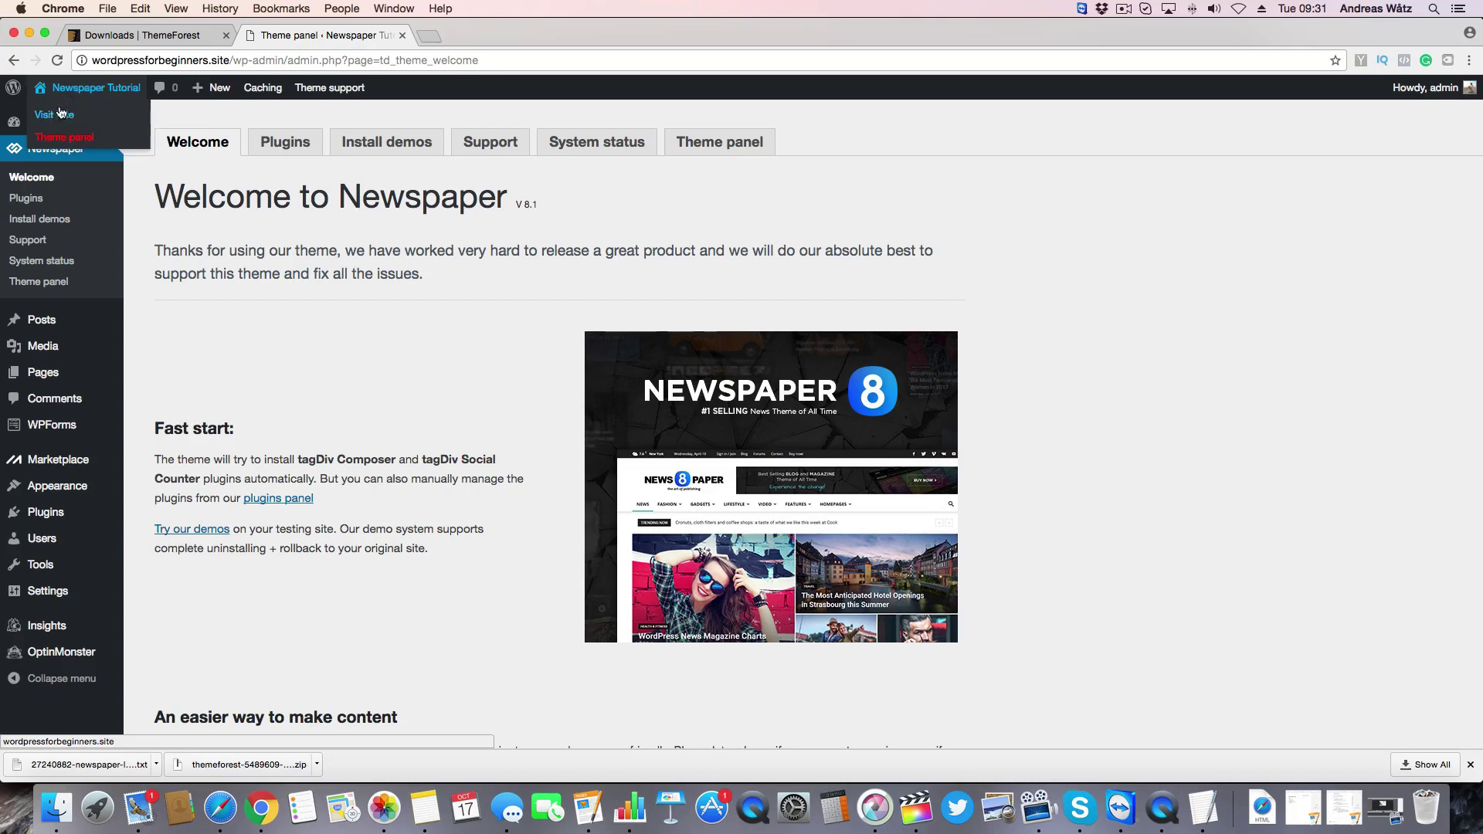
left_click(56, 116)
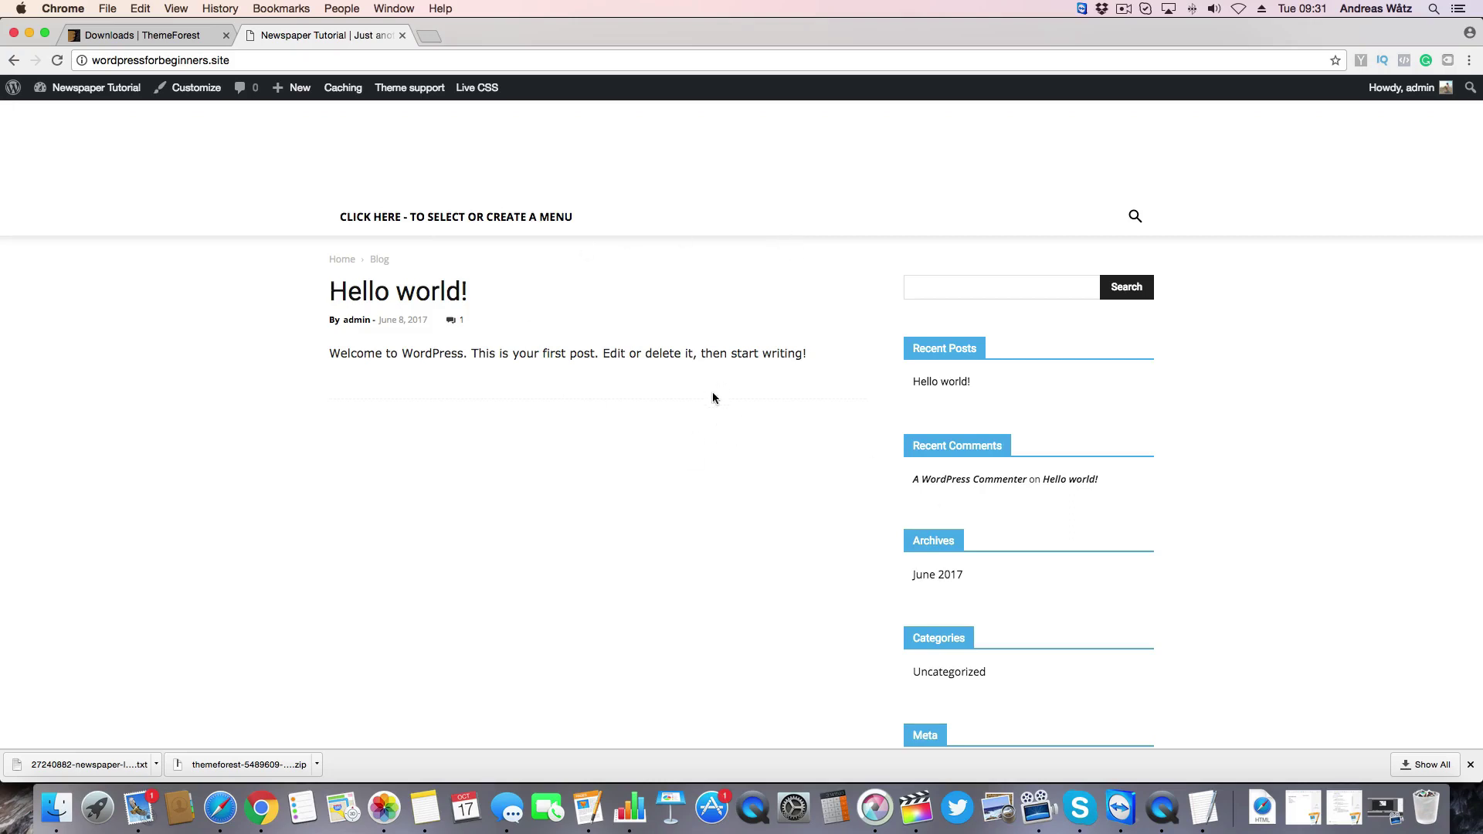
left_click(1470, 765)
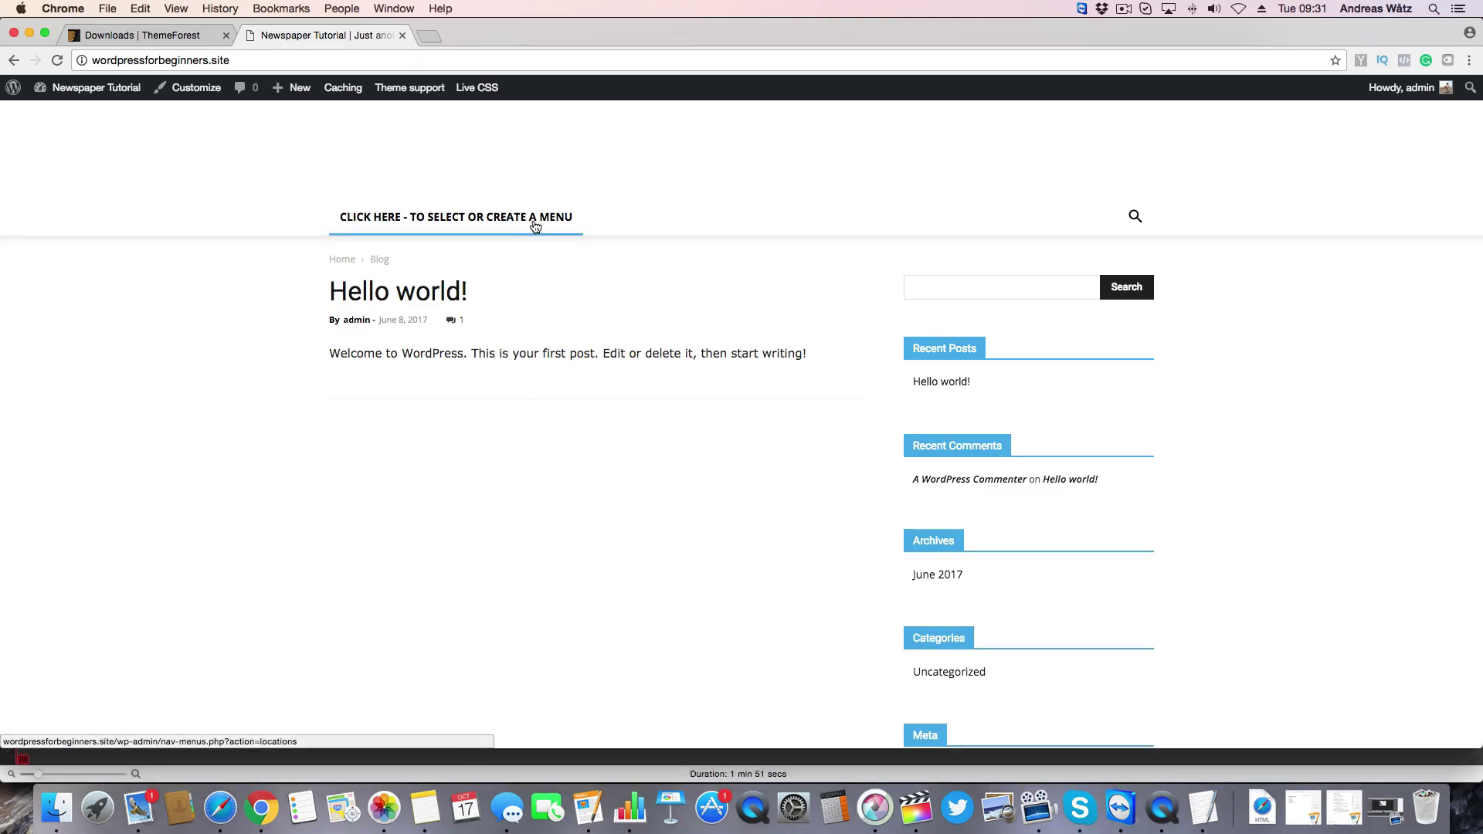
left_click(72, 90)
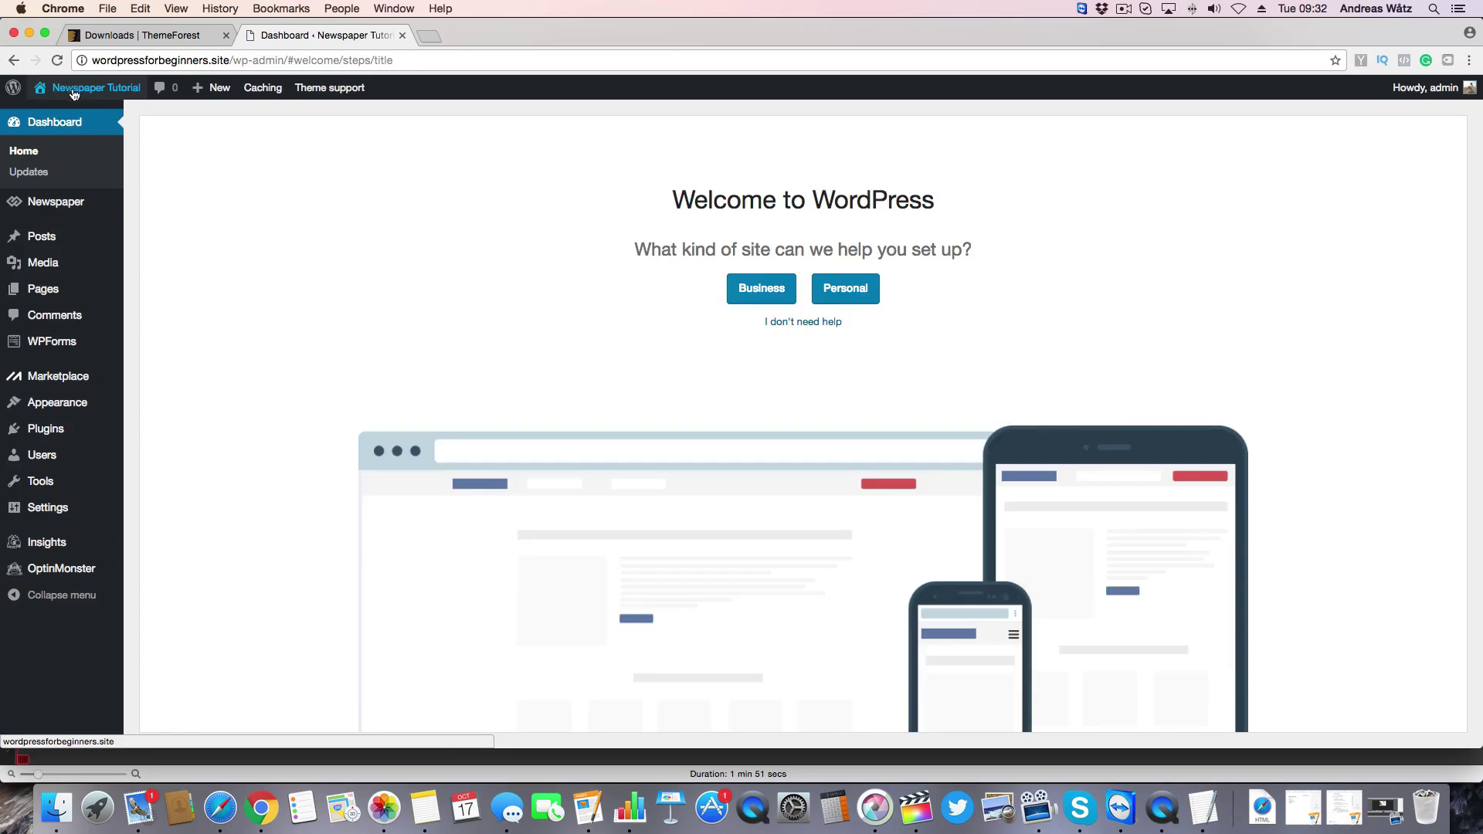
- Publish a new page titled Home
mouse_move(64, 290)
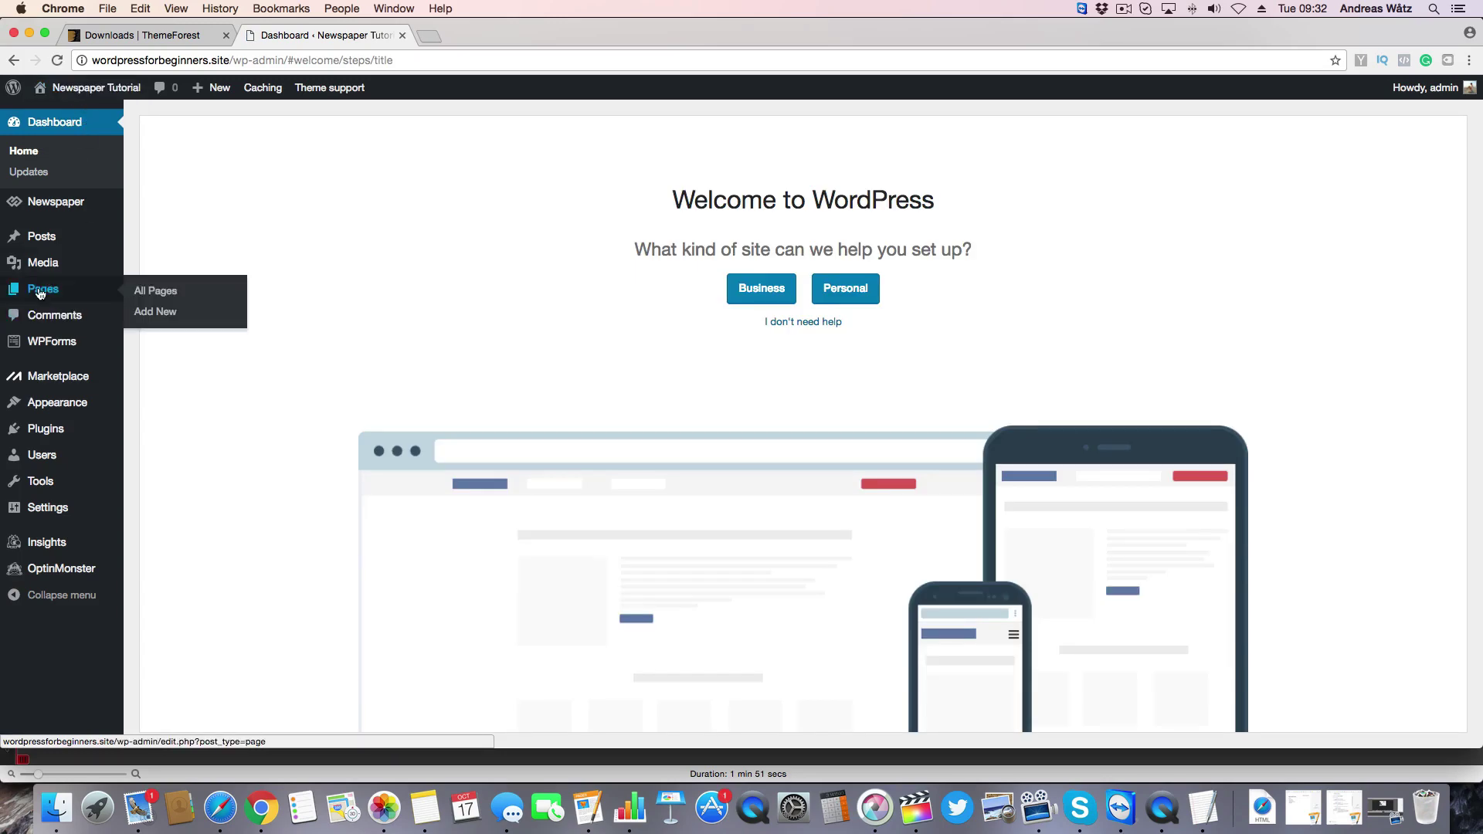
left_click(151, 313)
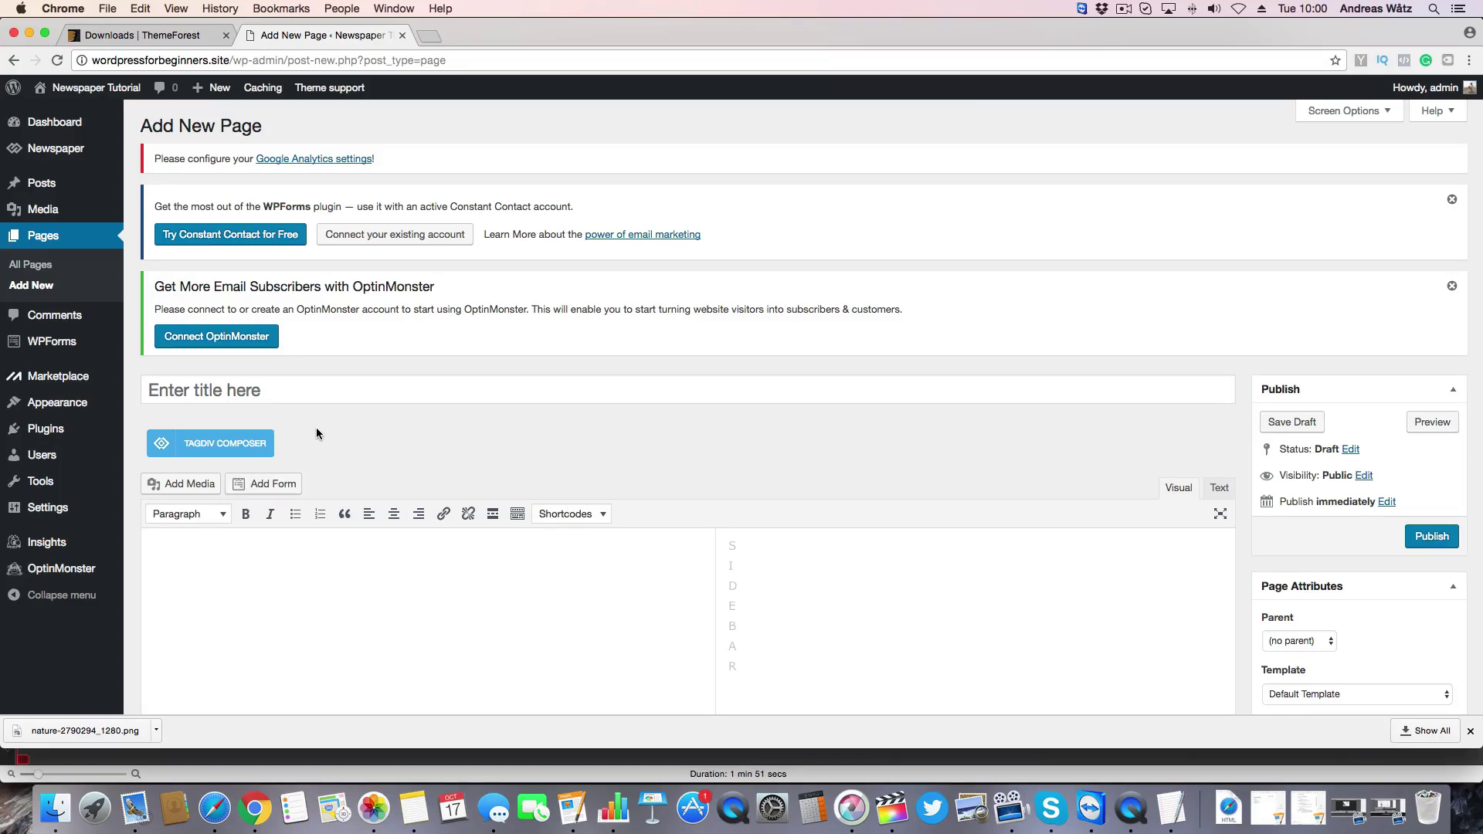
left_click(263, 395)
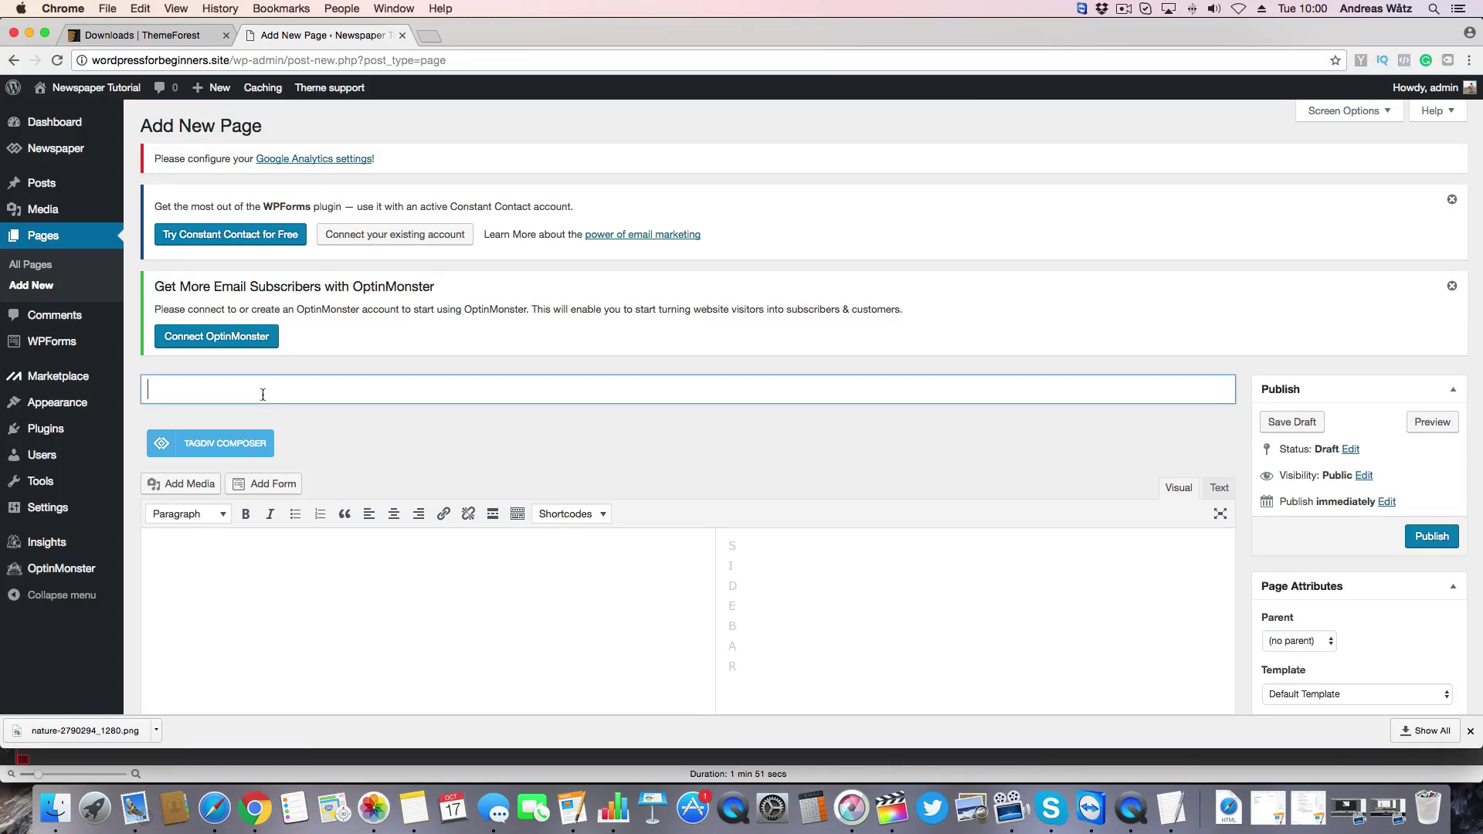
type("Home")
left_click(1433, 538)
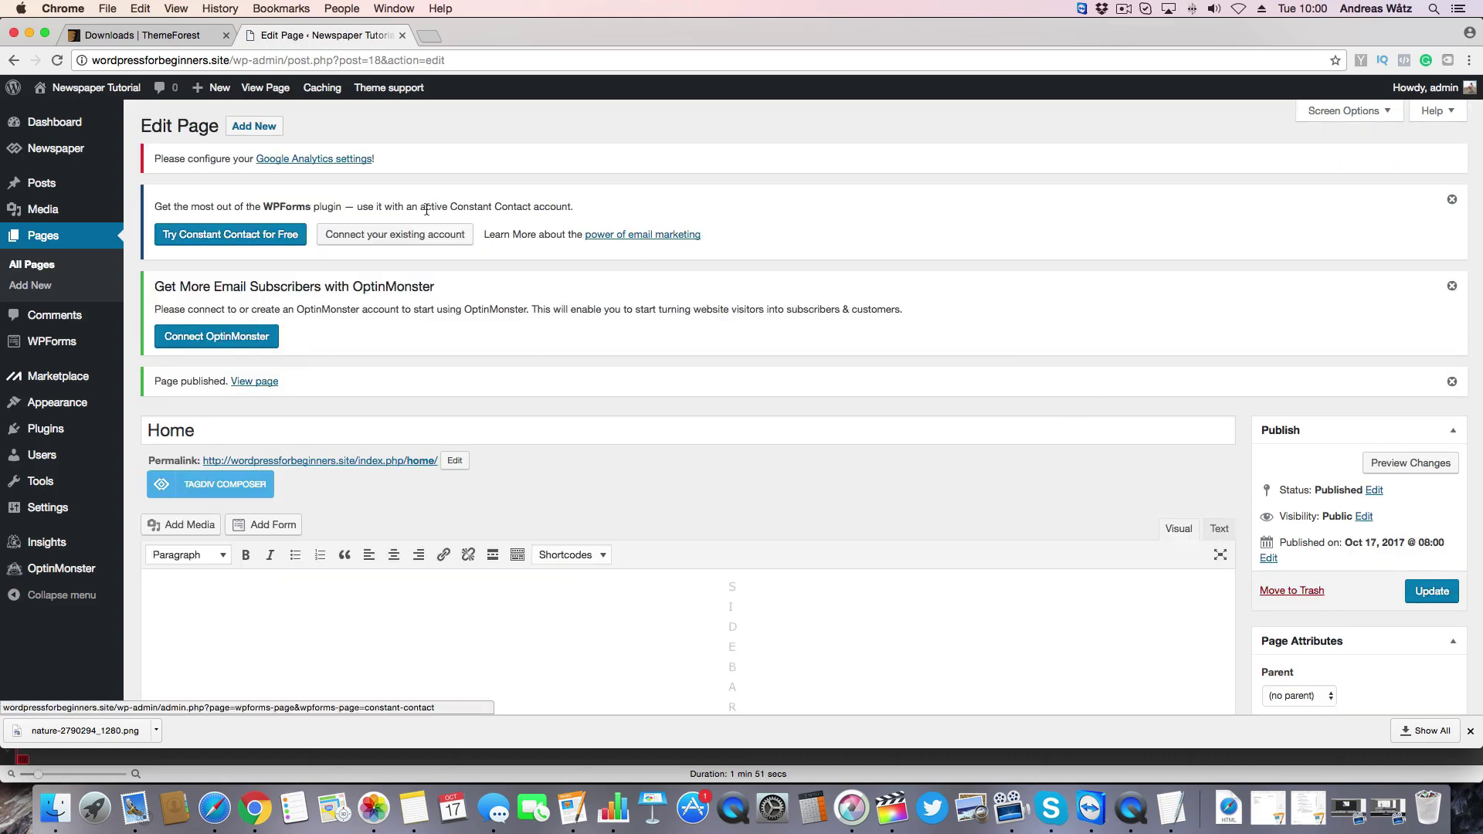
- Publish a second new page titled About Us
left_click(250, 135)
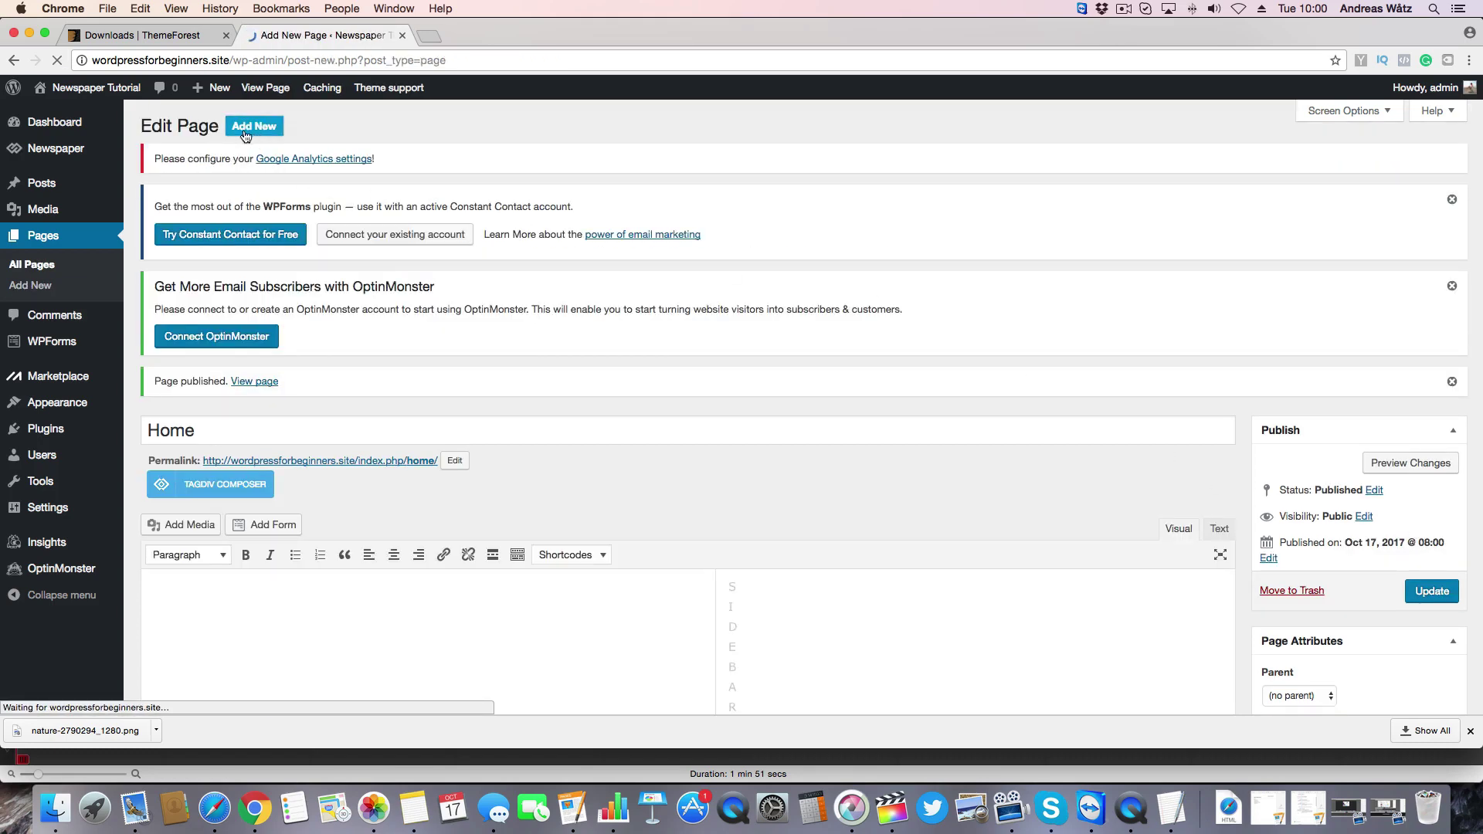
left_click(233, 394)
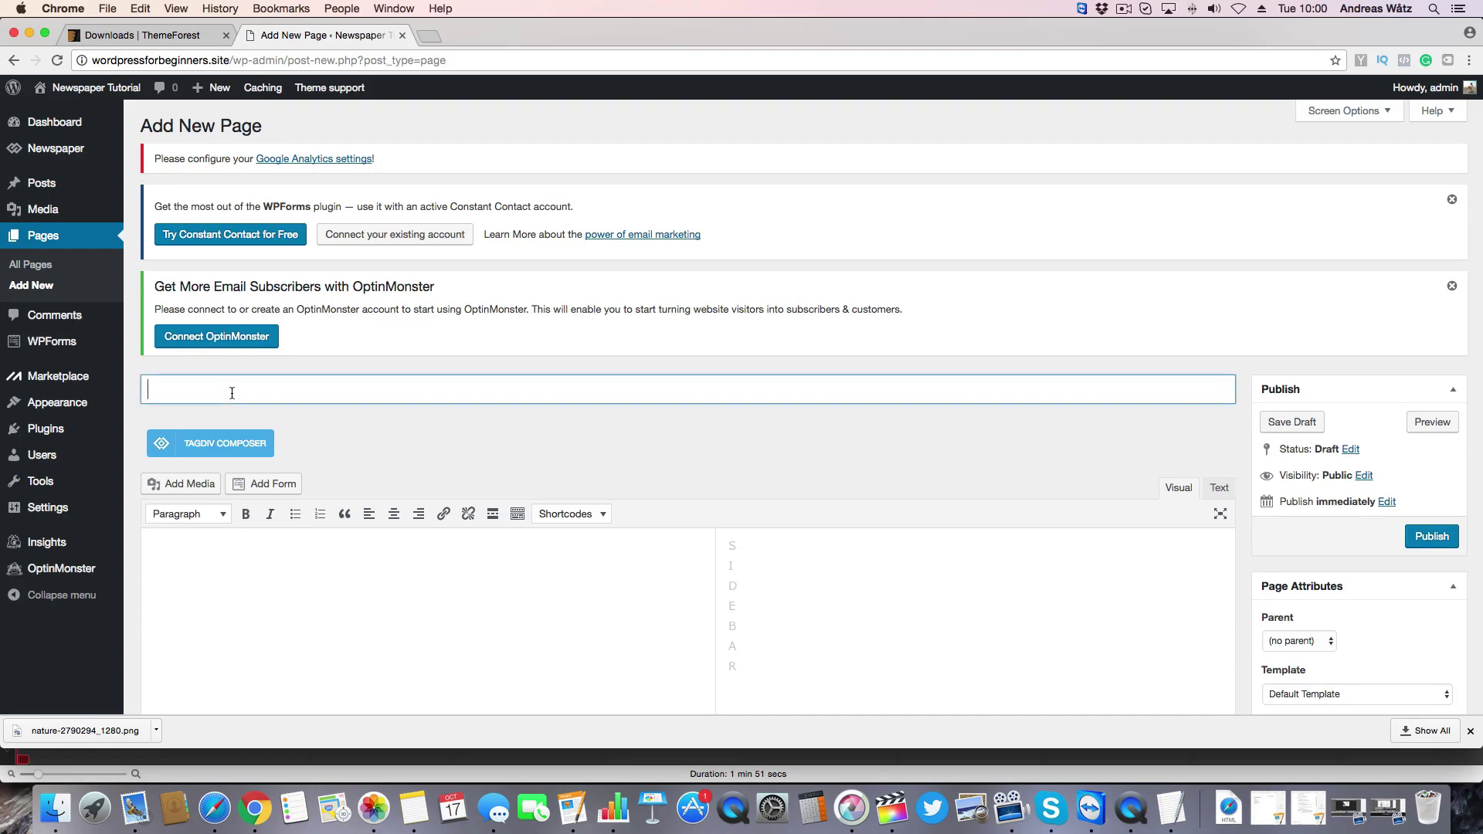
type("About Us")
left_click(1443, 539)
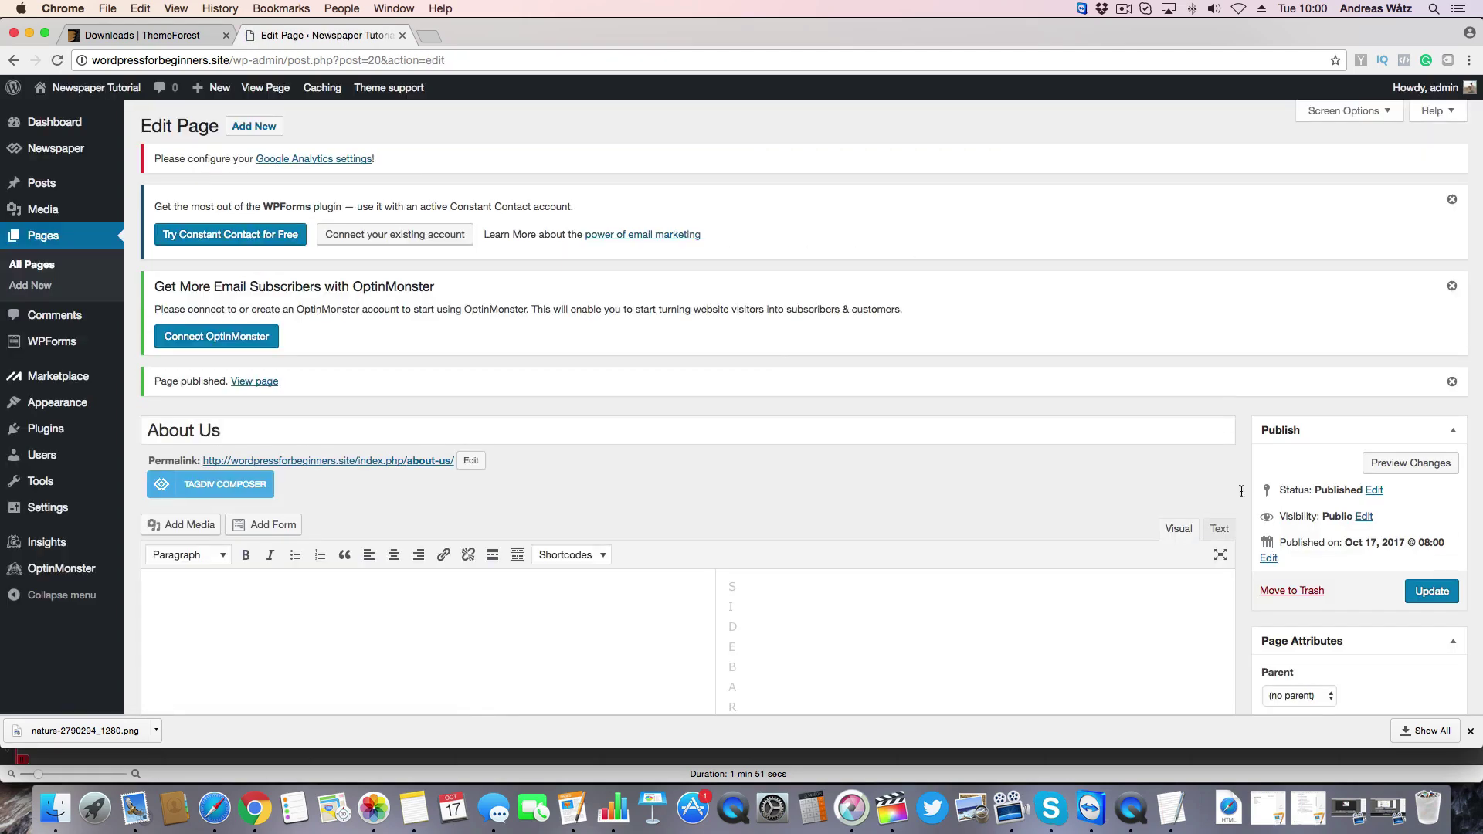
- Publish a third new page titled Contact Us
left_click(261, 128)
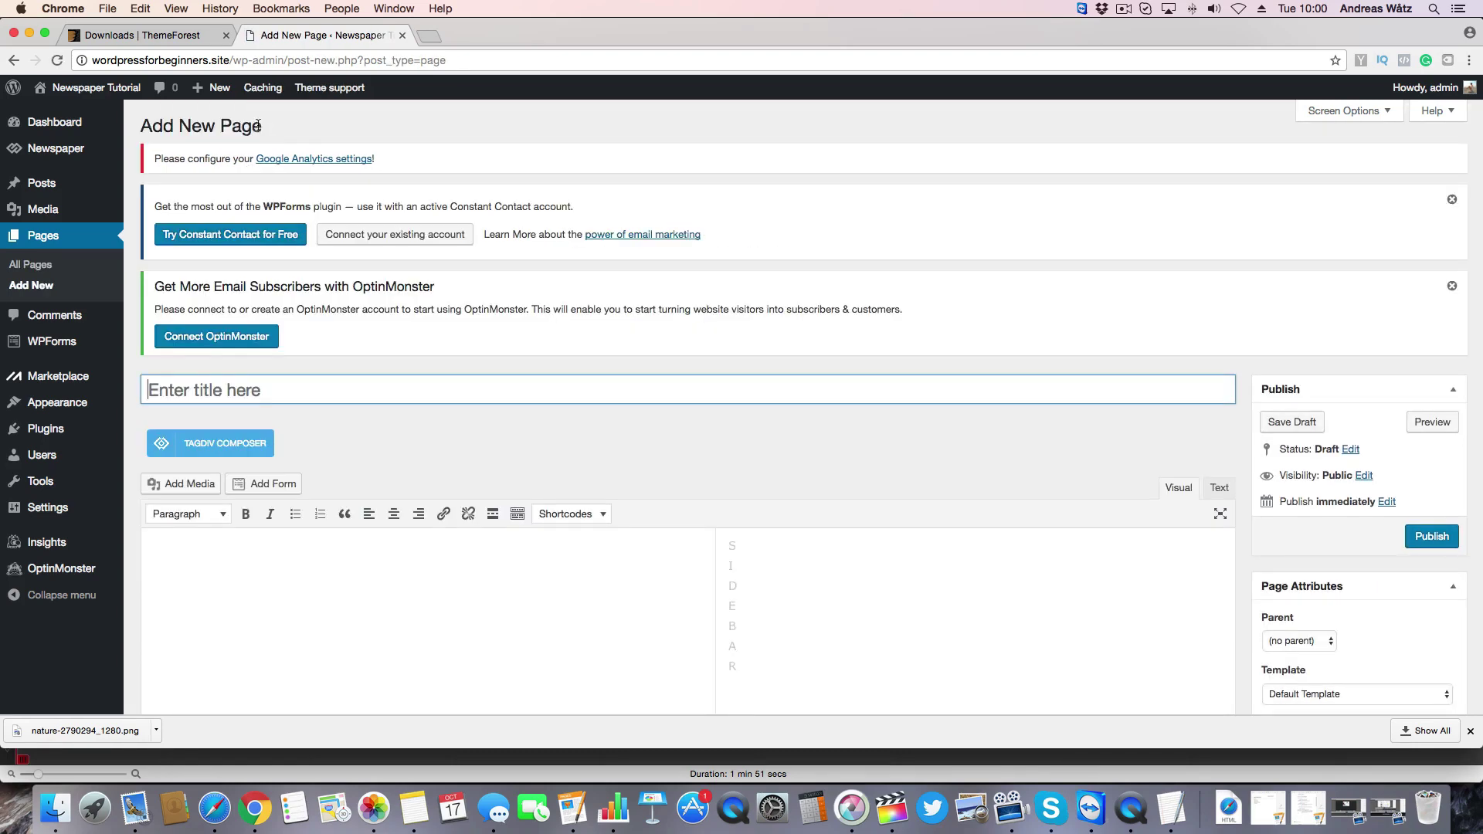
left_click(218, 391)
type("Contact ")
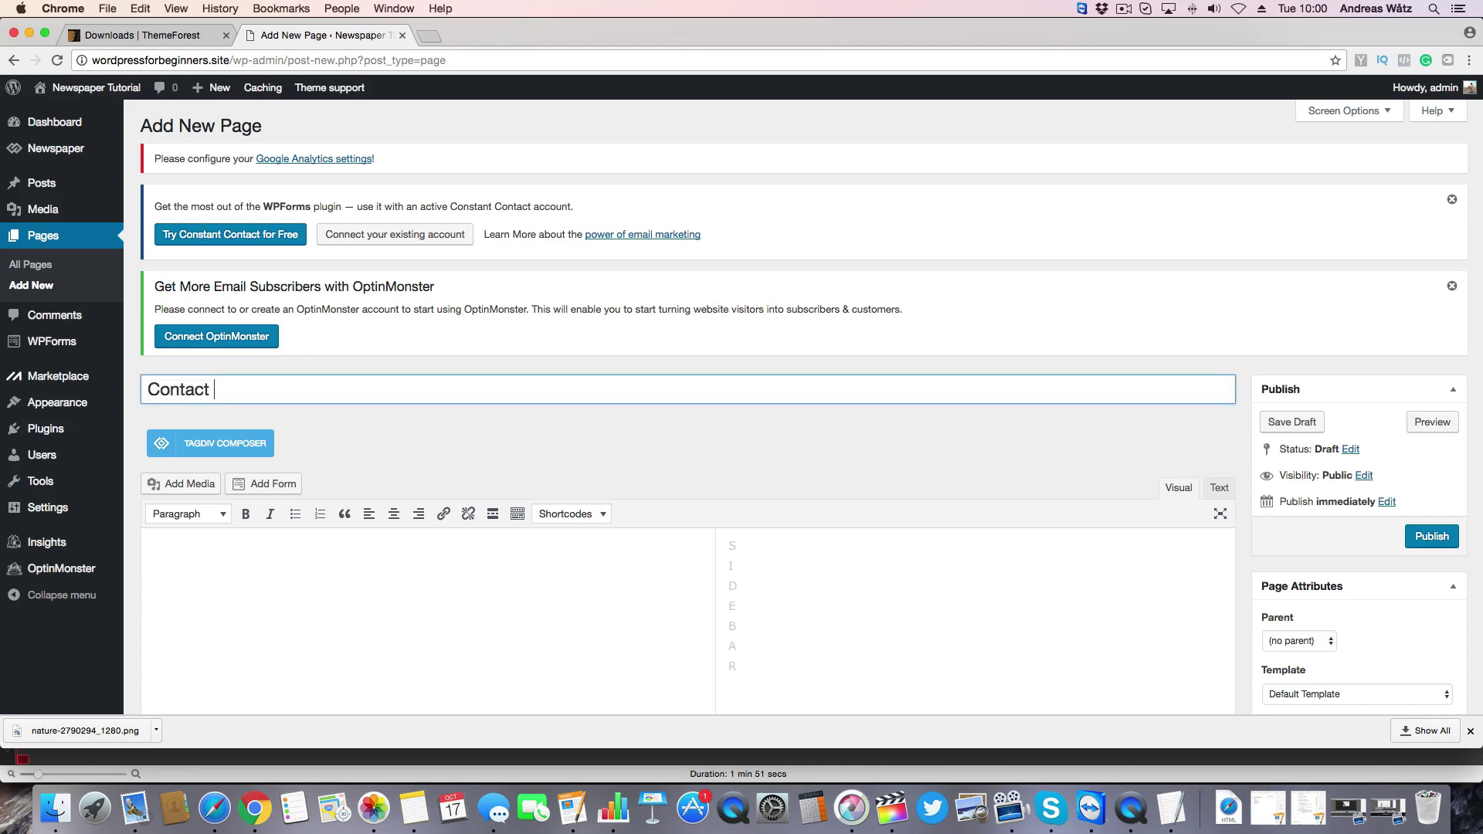
type("Us")
left_click(1433, 540)
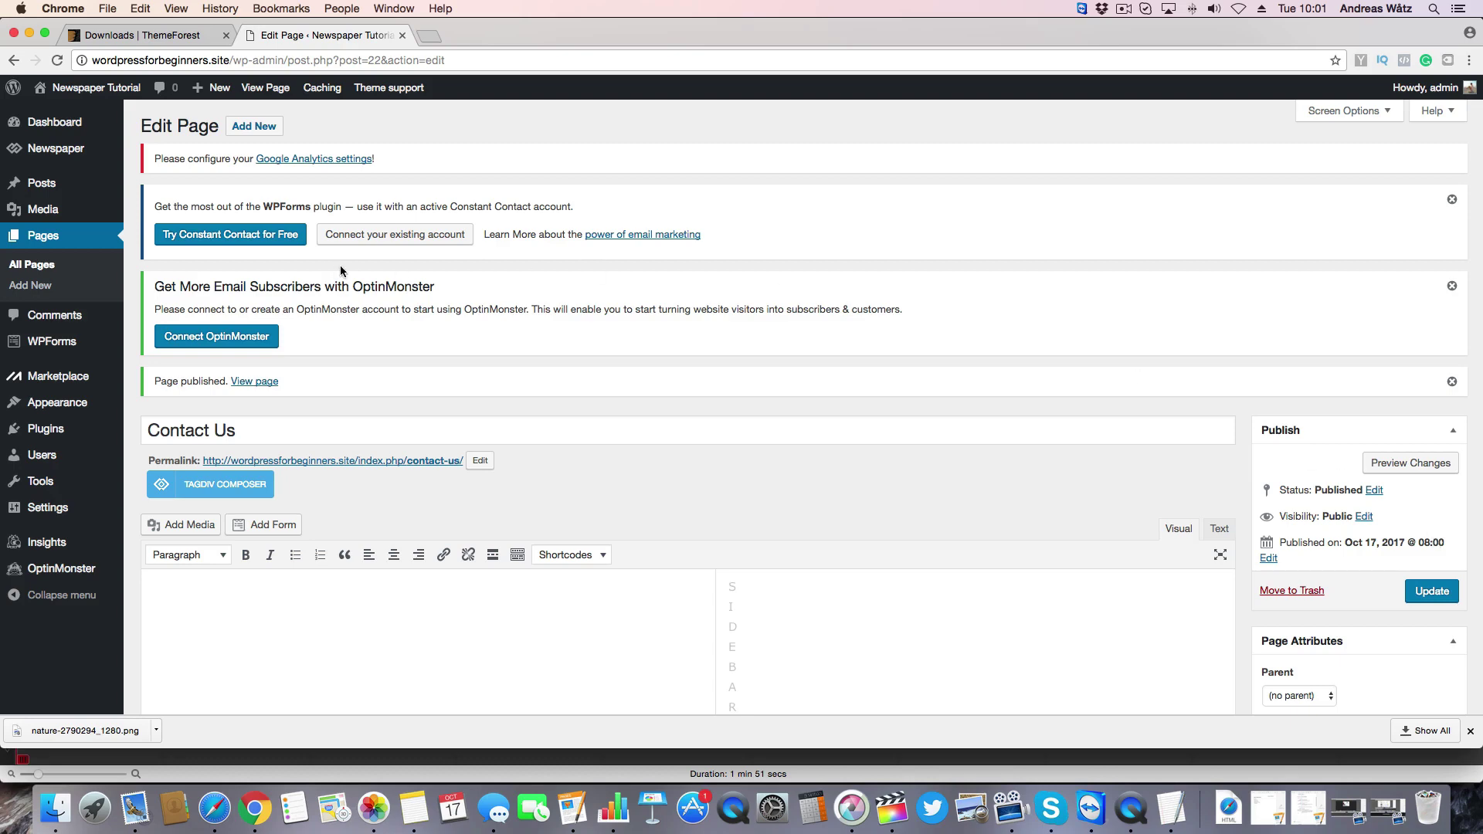
- Create a new menu named Main Menu in Appearance > Menus
mouse_move(69, 404)
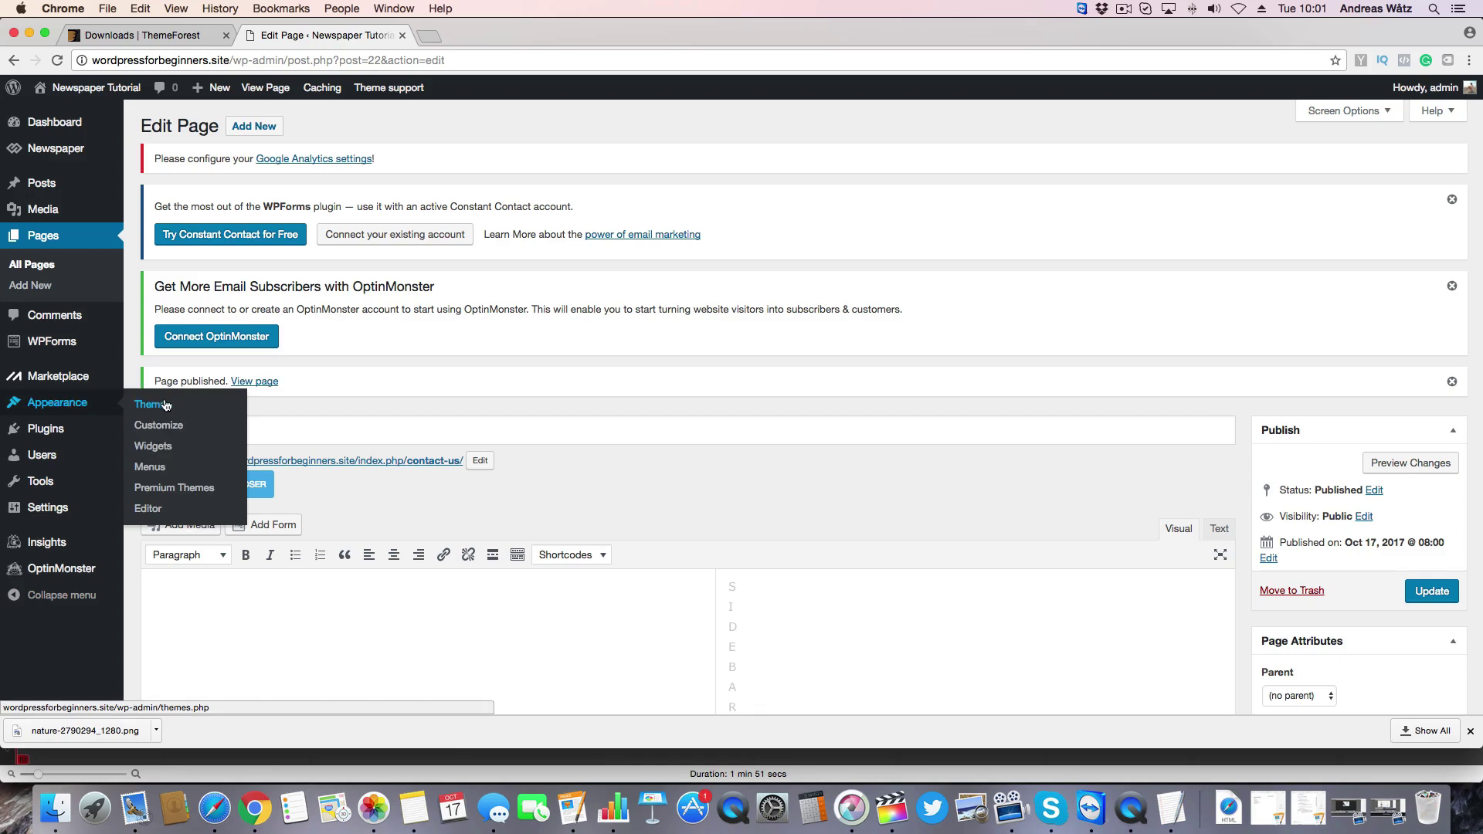
left_click(149, 467)
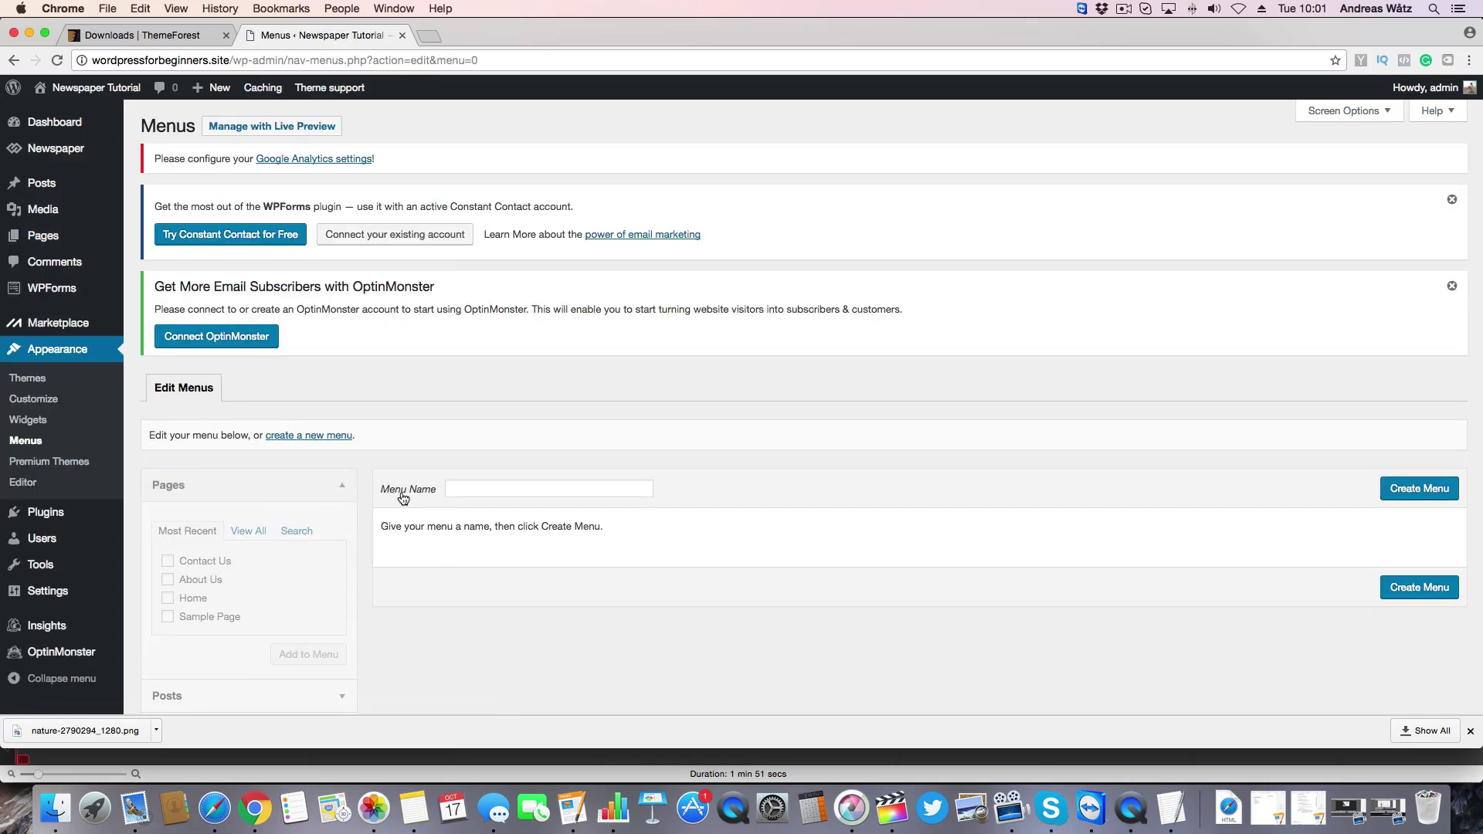
left_click(477, 488)
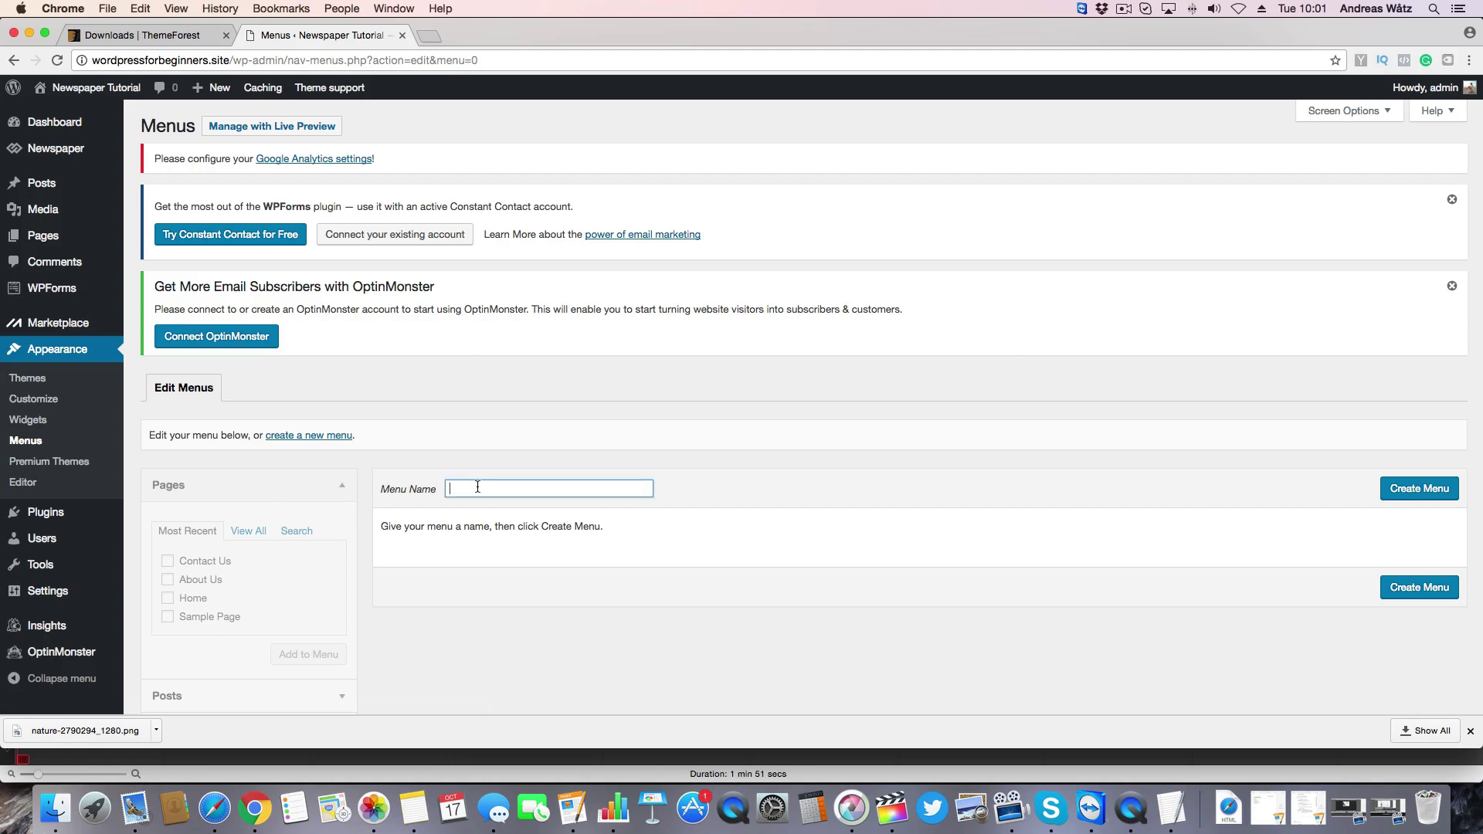
type("Main Menu")
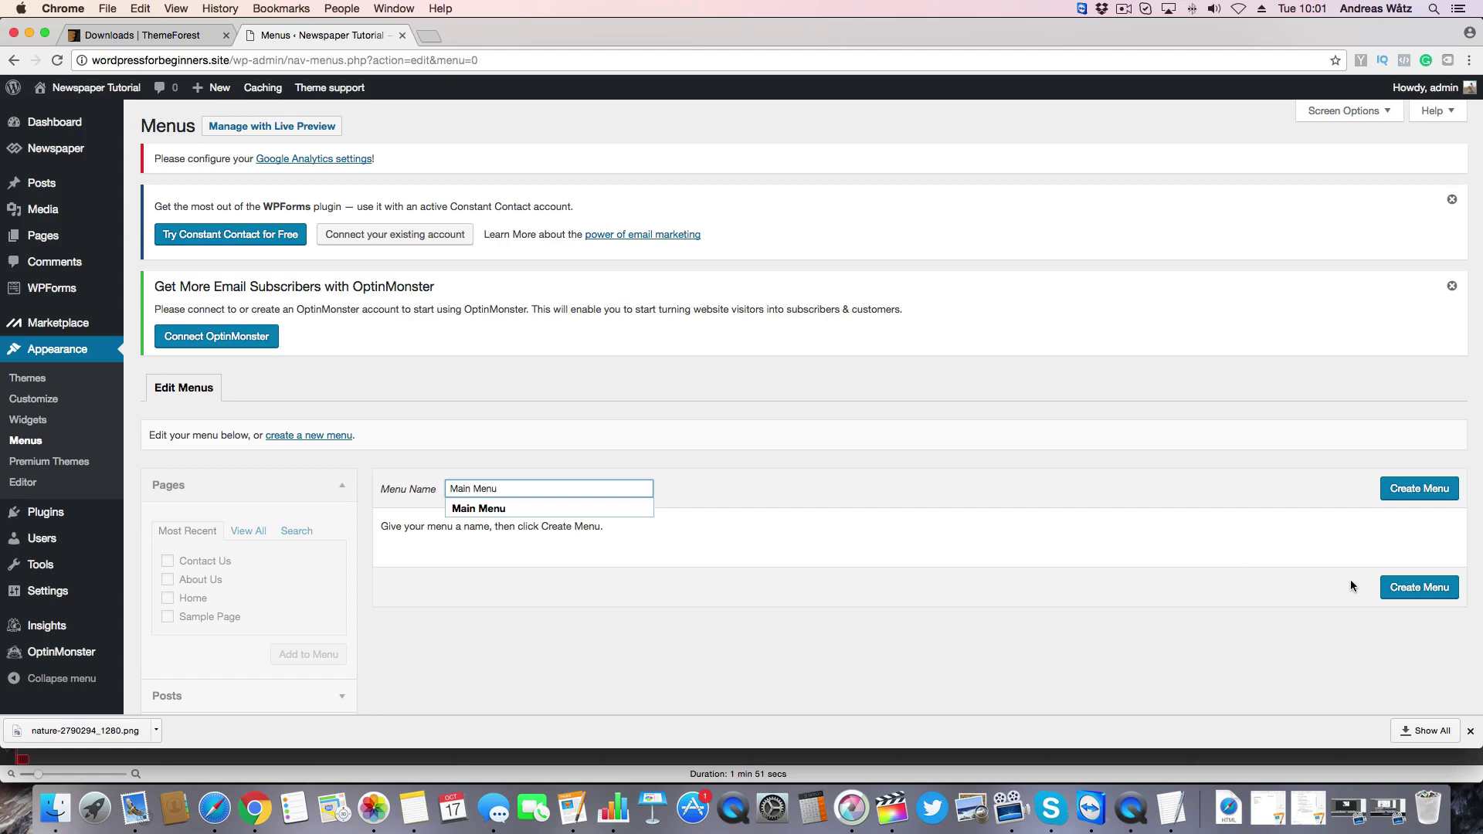
left_click(1406, 588)
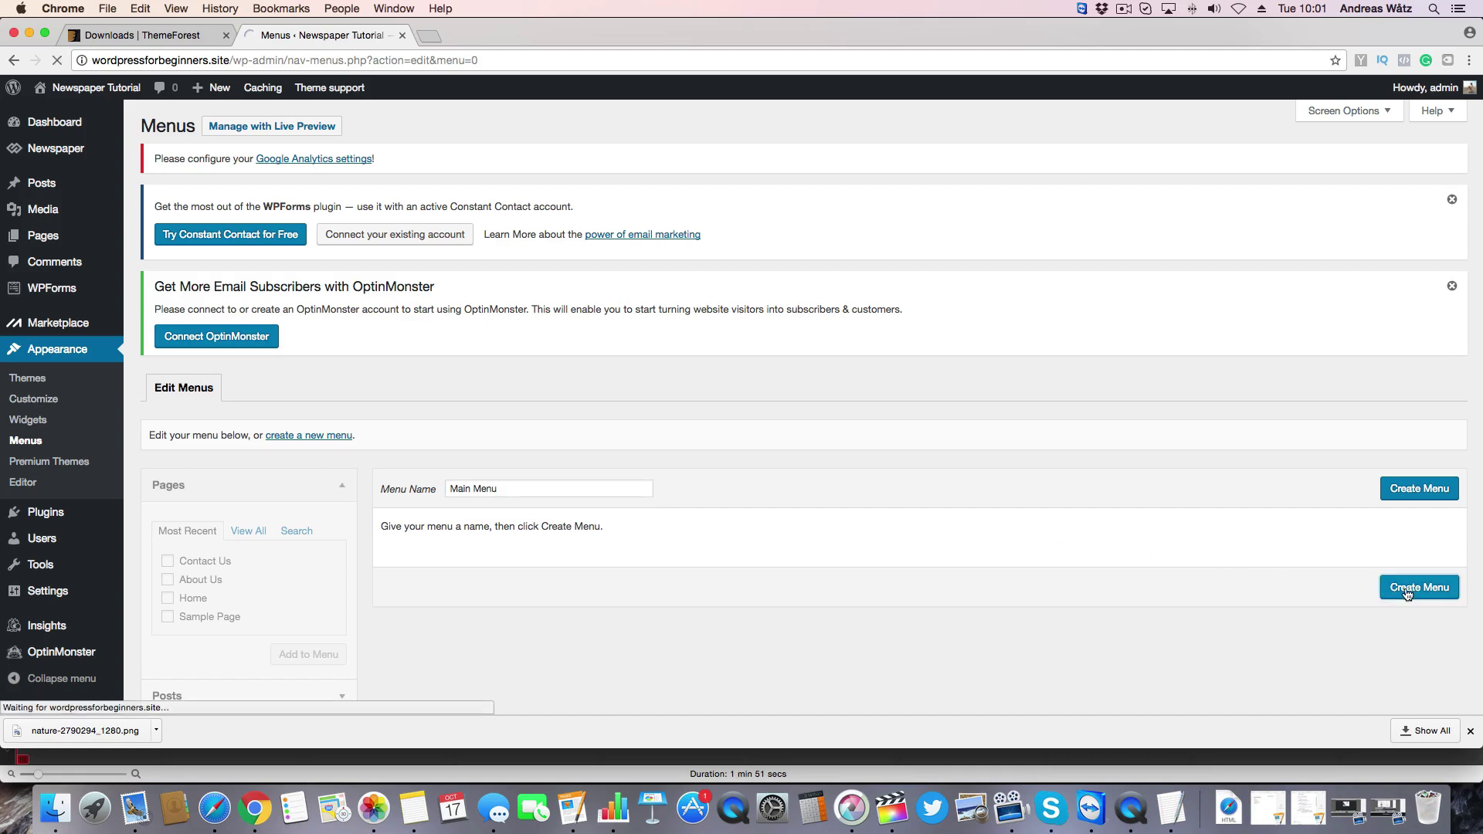
- Add the Home and About Us pages to the menu, with Home first
scroll(941, 506, "down", 3)
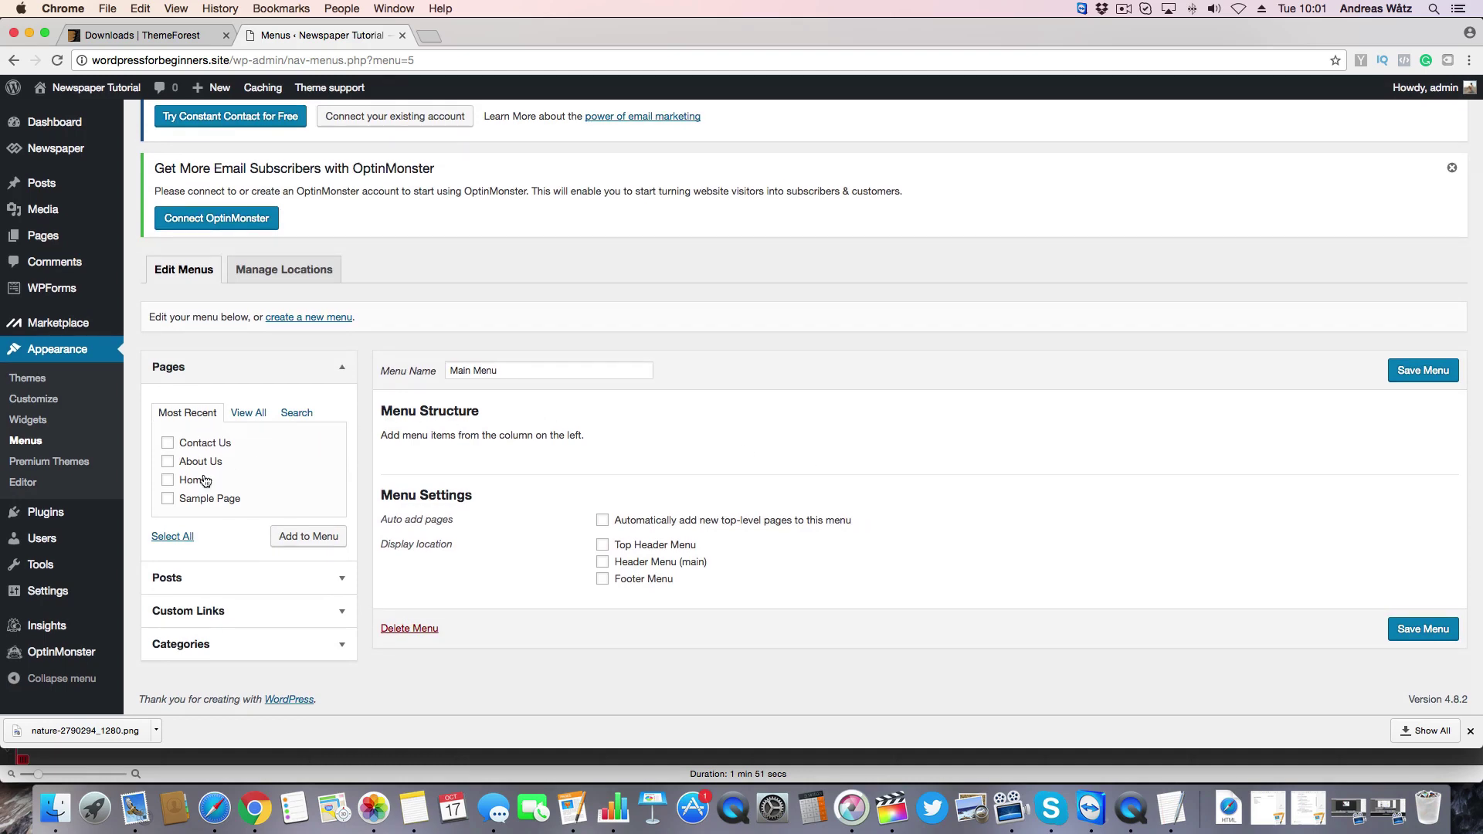
left_click(168, 482)
left_click(168, 463)
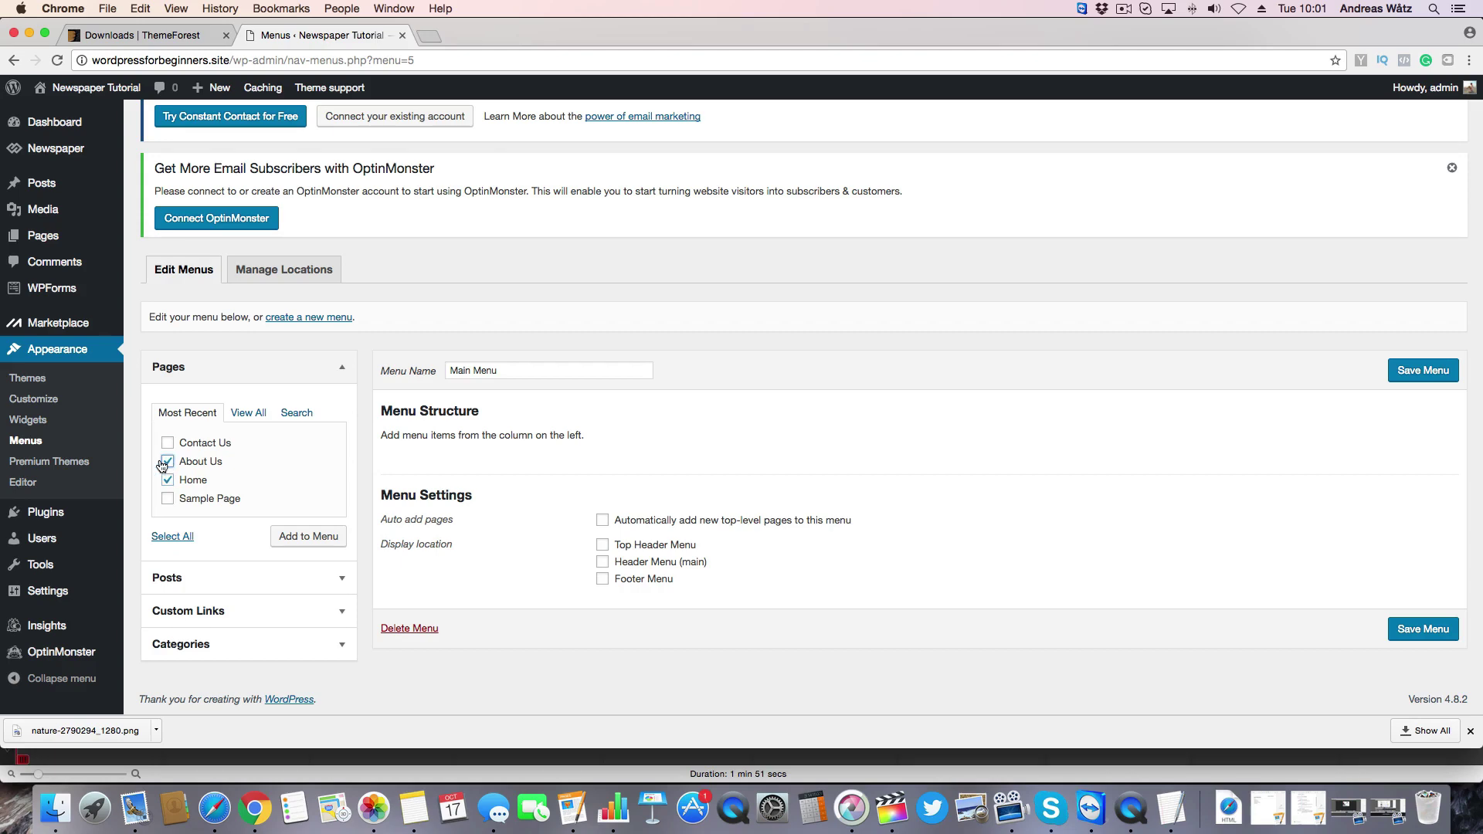
left_click(302, 536)
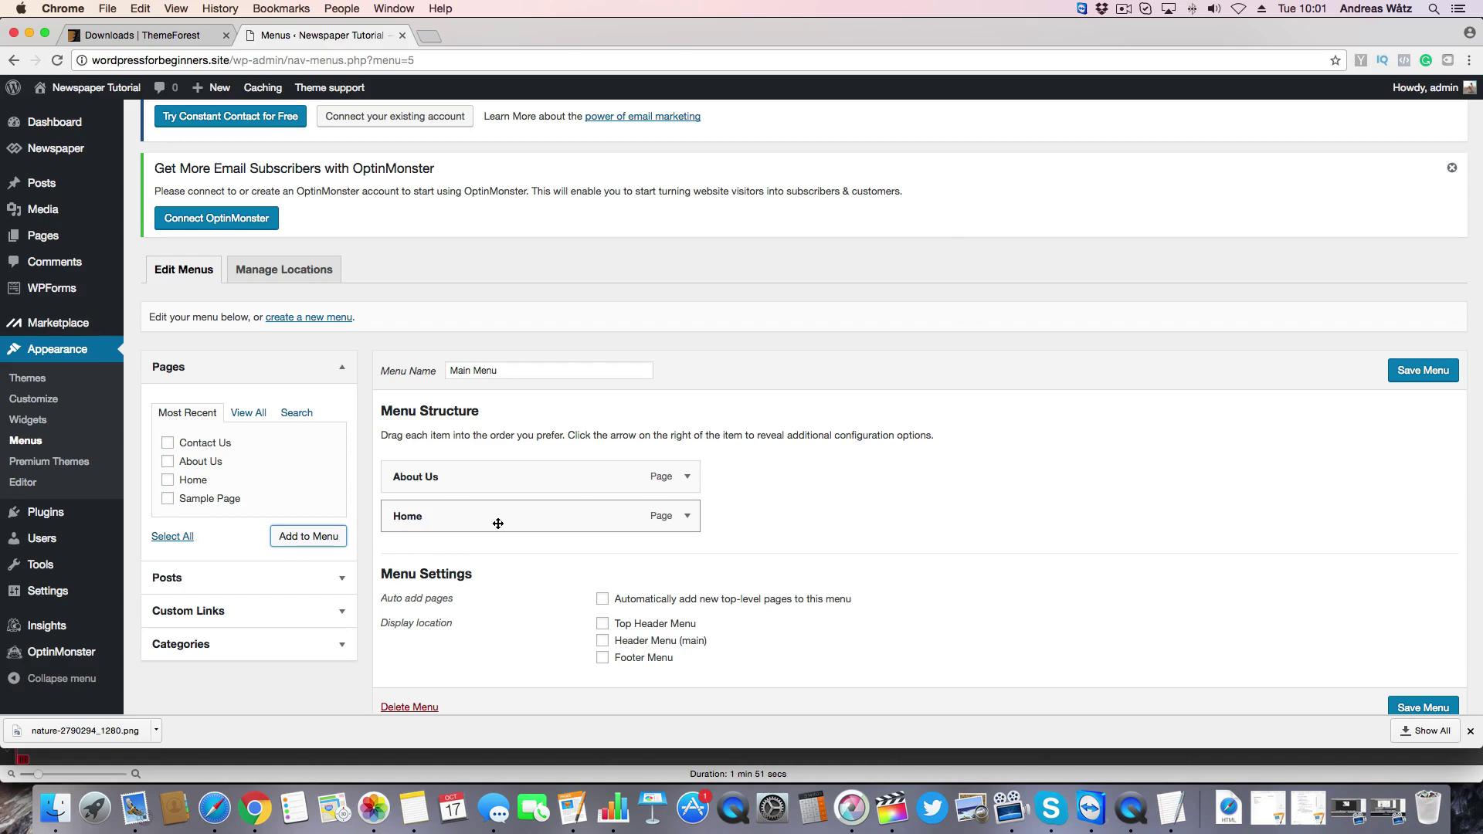
left_click_drag(523, 520, 524, 486)
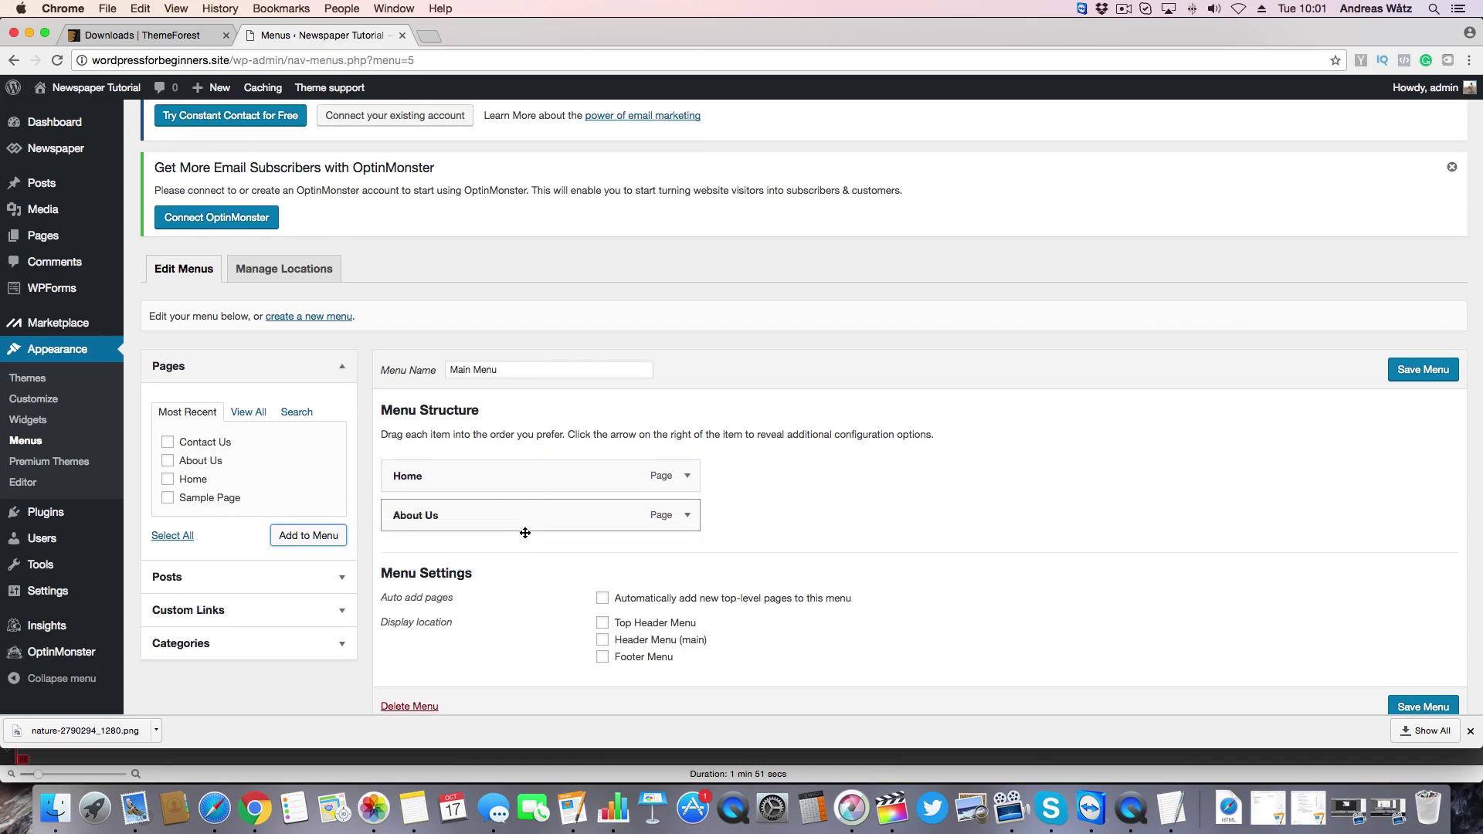
- Assign Main Menu to the Header Menu (main) location and save it
scroll(517, 534, "down", 2)
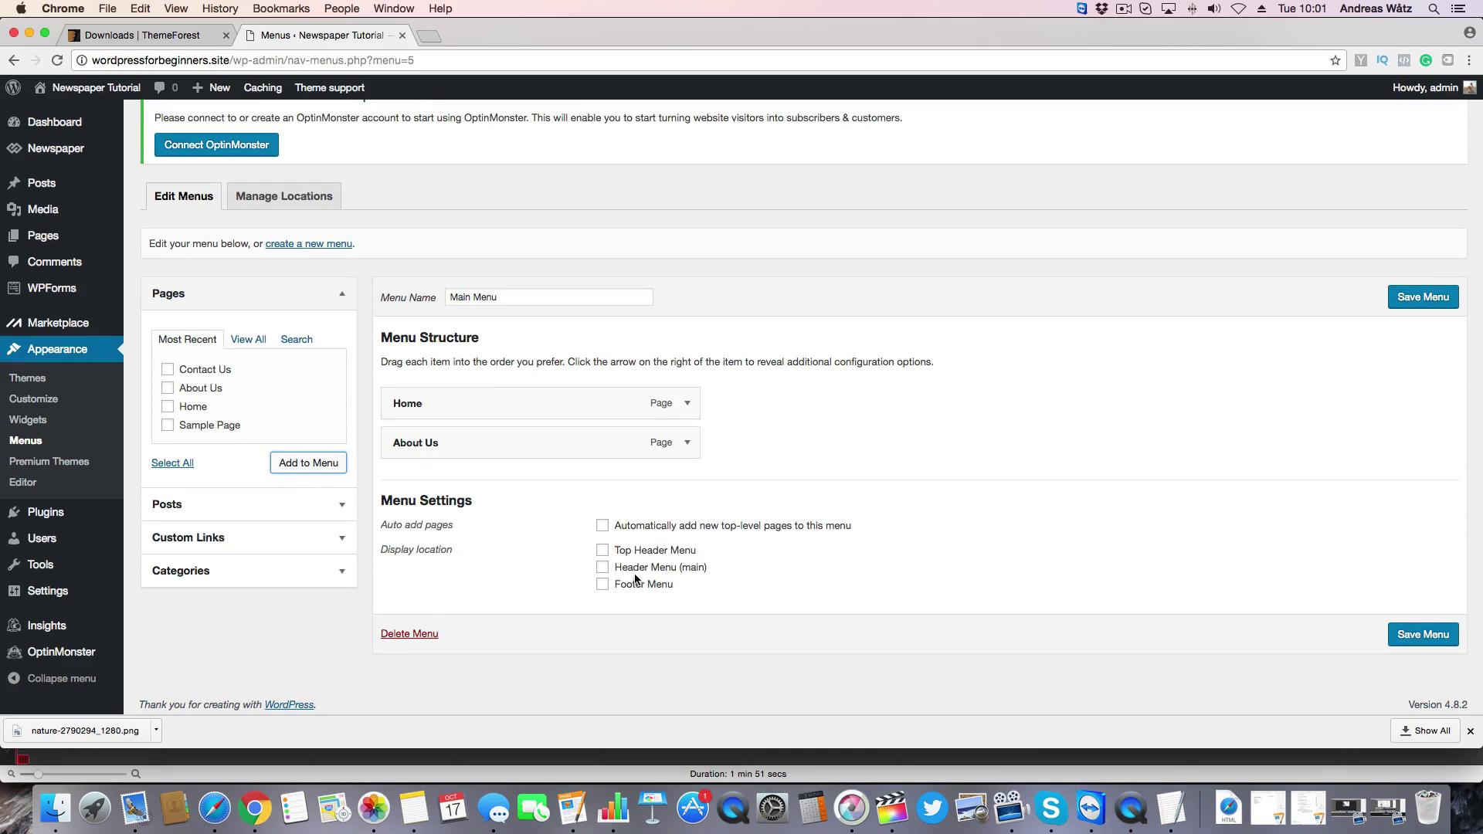
left_click(603, 569)
left_click(1423, 639)
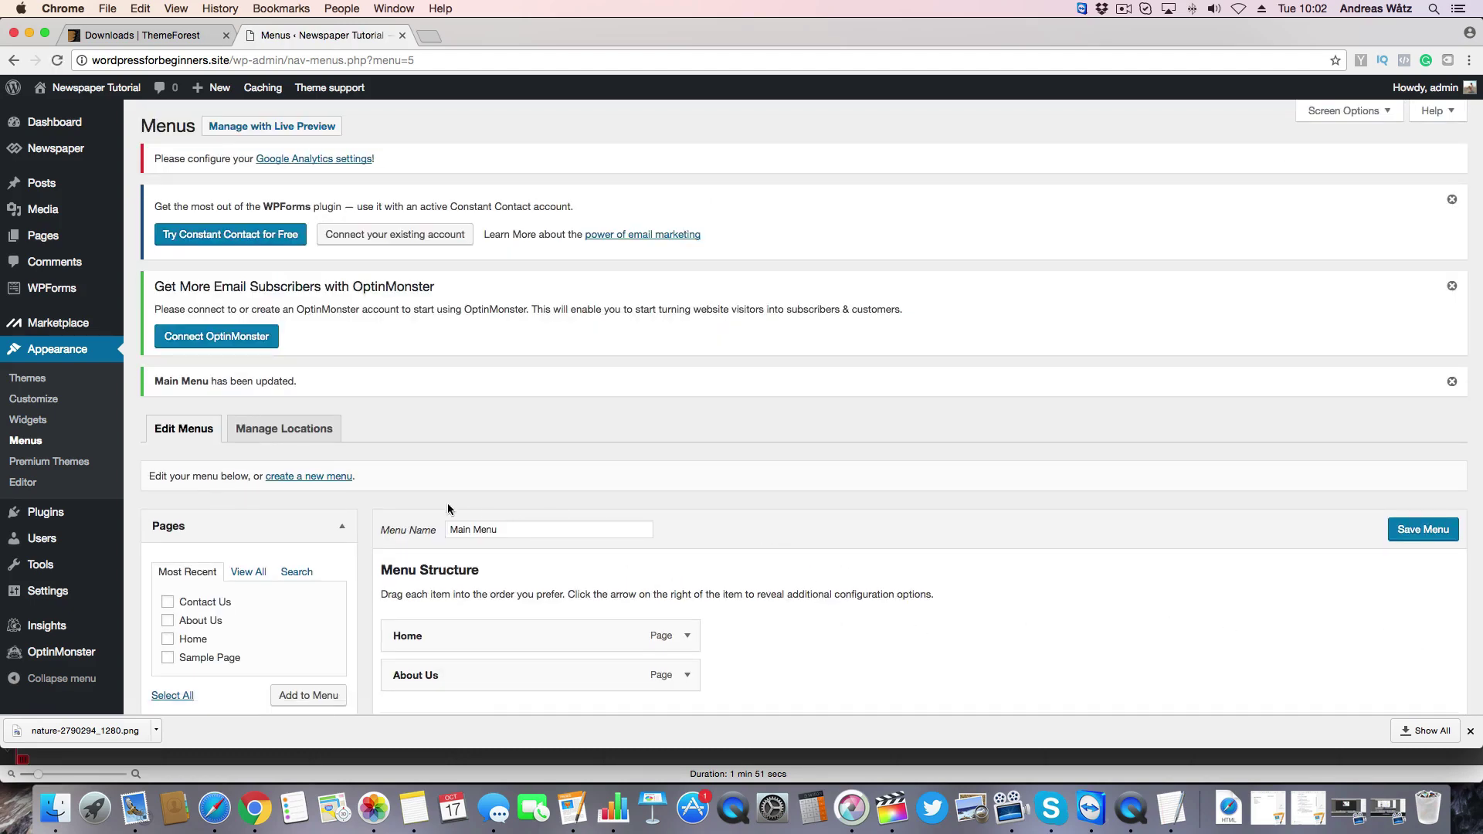
- Create a second menu named Top Menu containing the Contact Us page
left_click(303, 483)
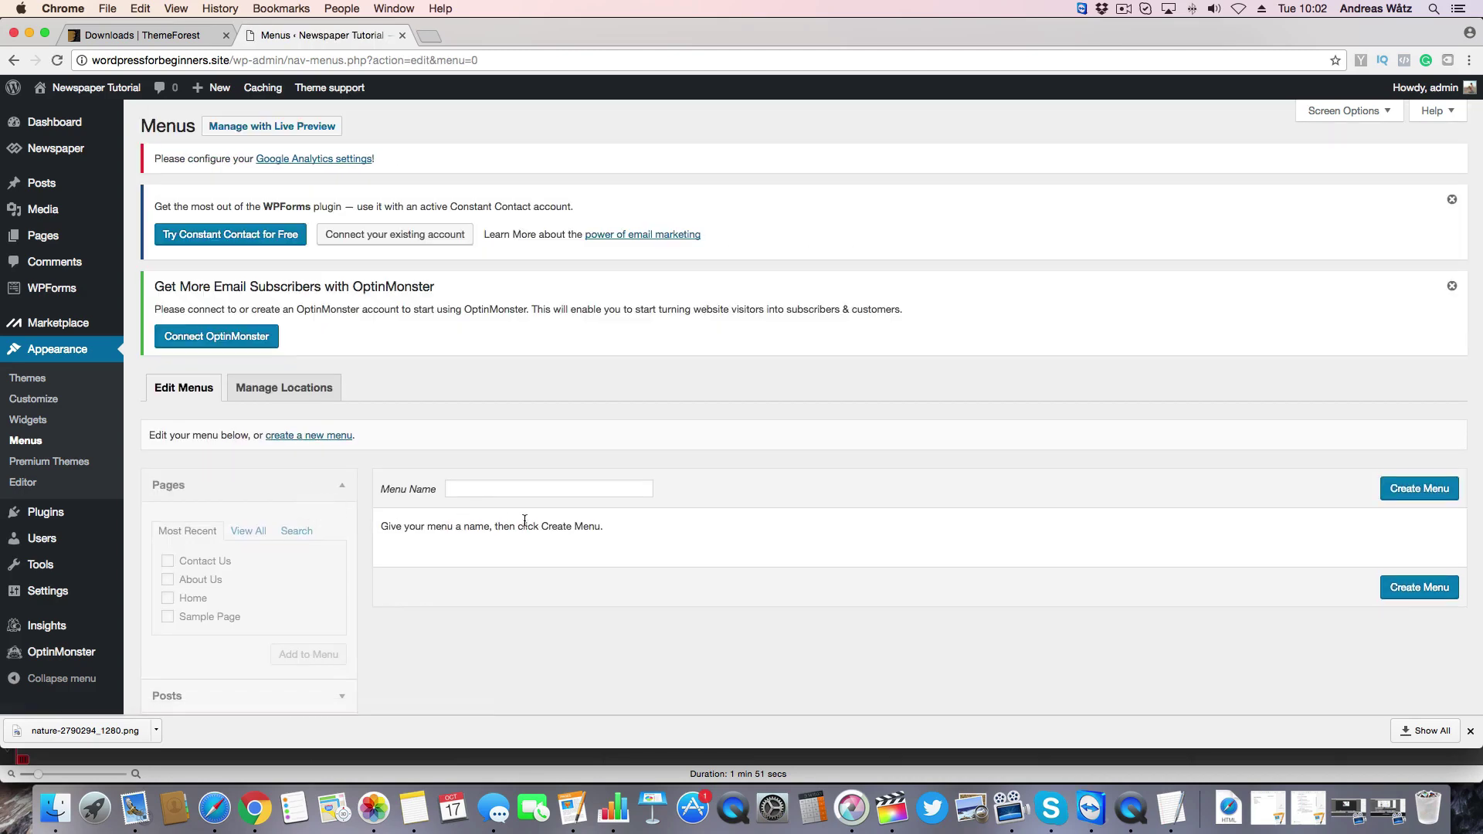
left_click(488, 494)
type("Top Menu")
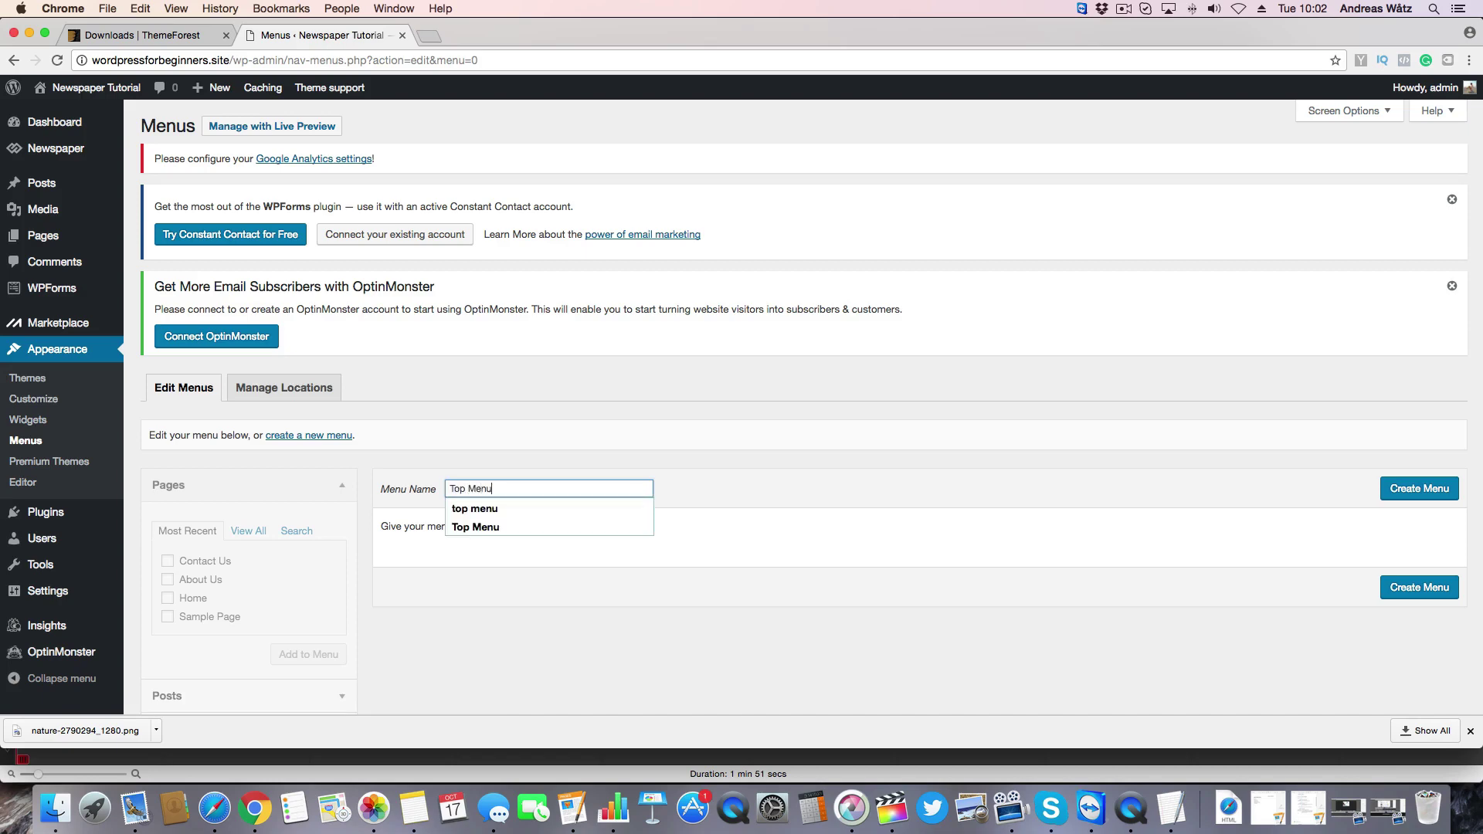
left_click(1393, 590)
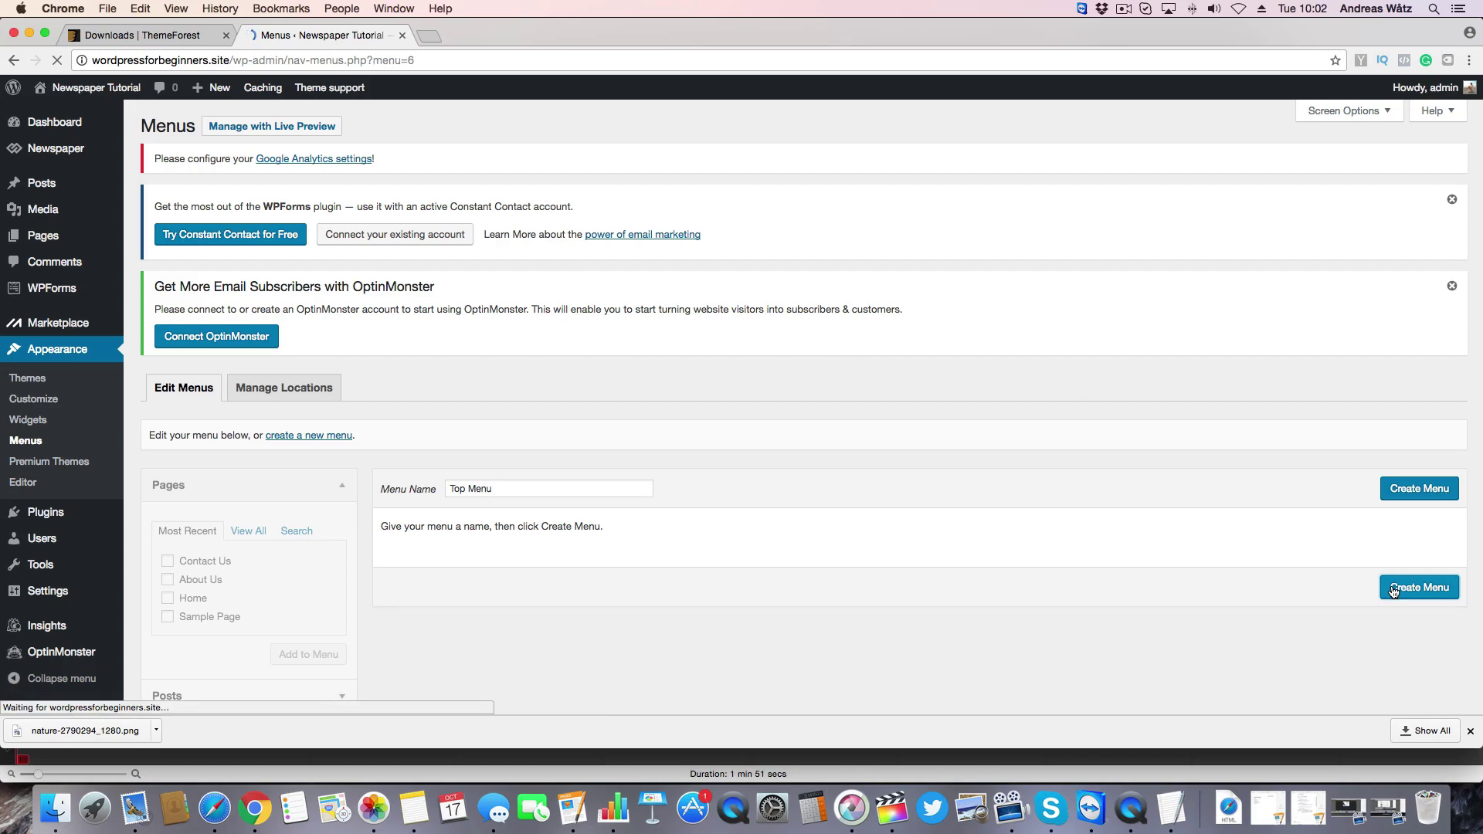
scroll(596, 557, "down", 2)
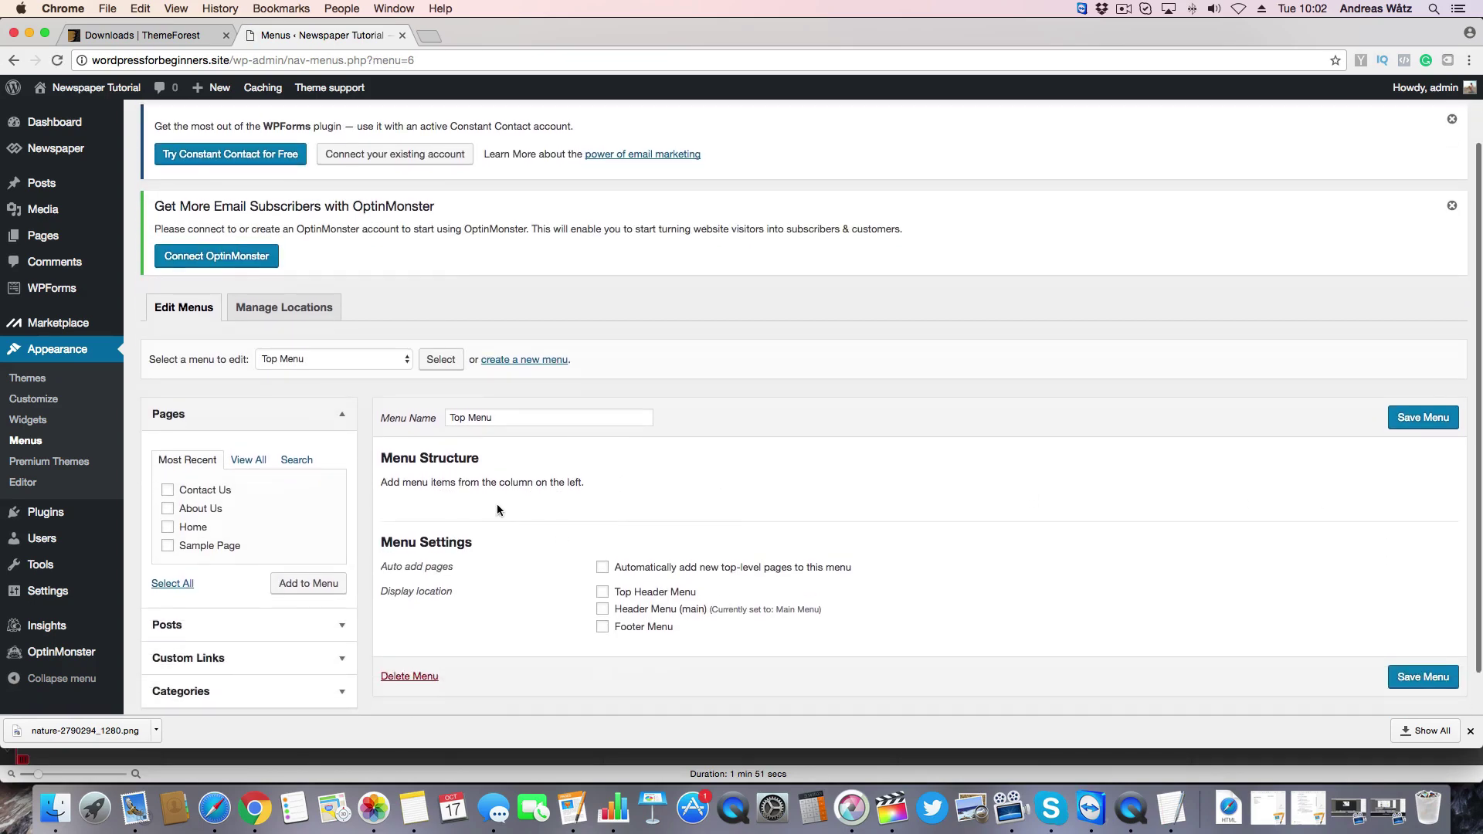
left_click(168, 491)
left_click(302, 589)
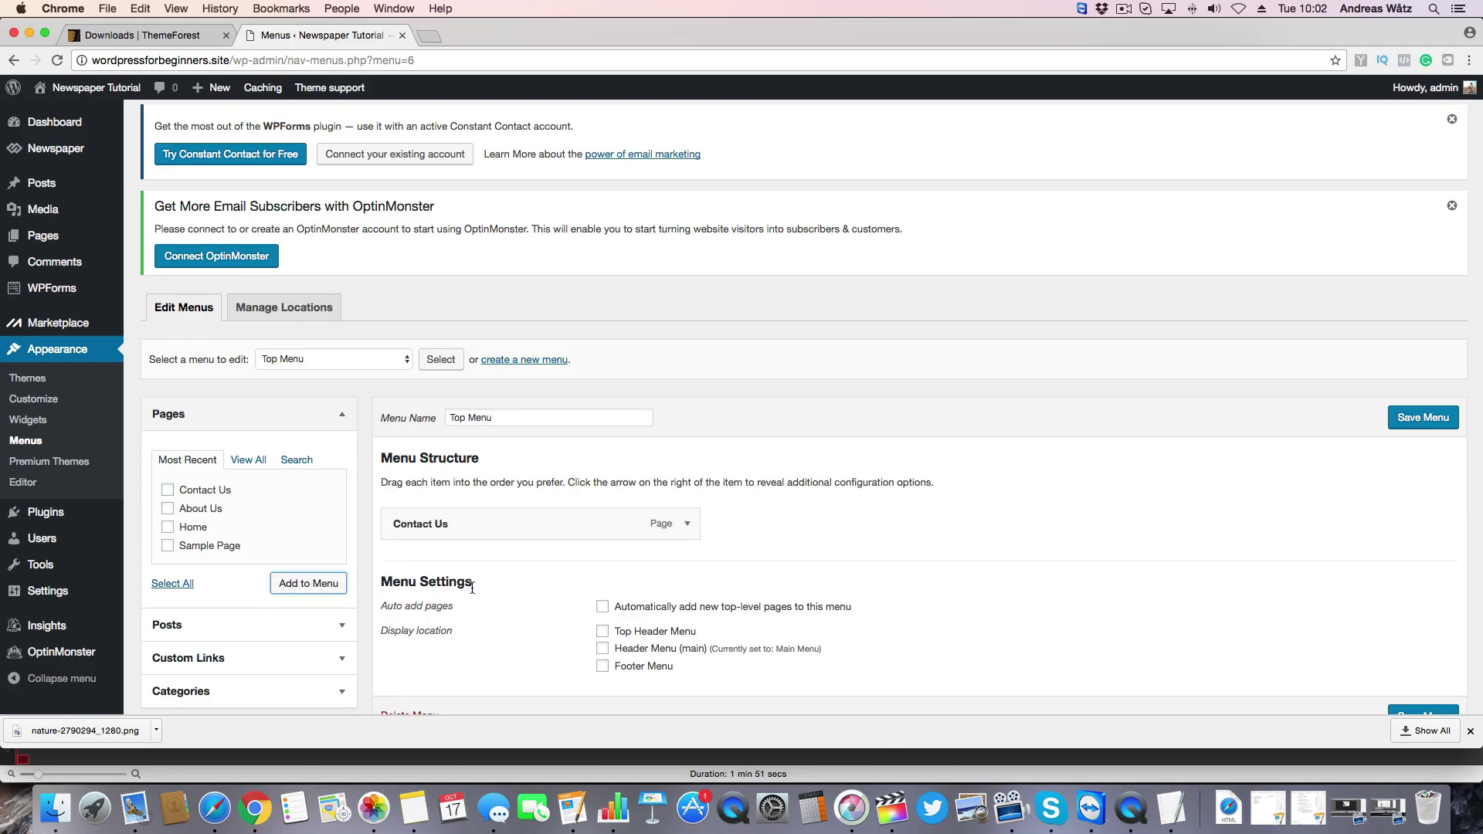
- Assign Top Menu to the Top Header Menu and Footer Menu locations and save
scroll(482, 610, "down", 2)
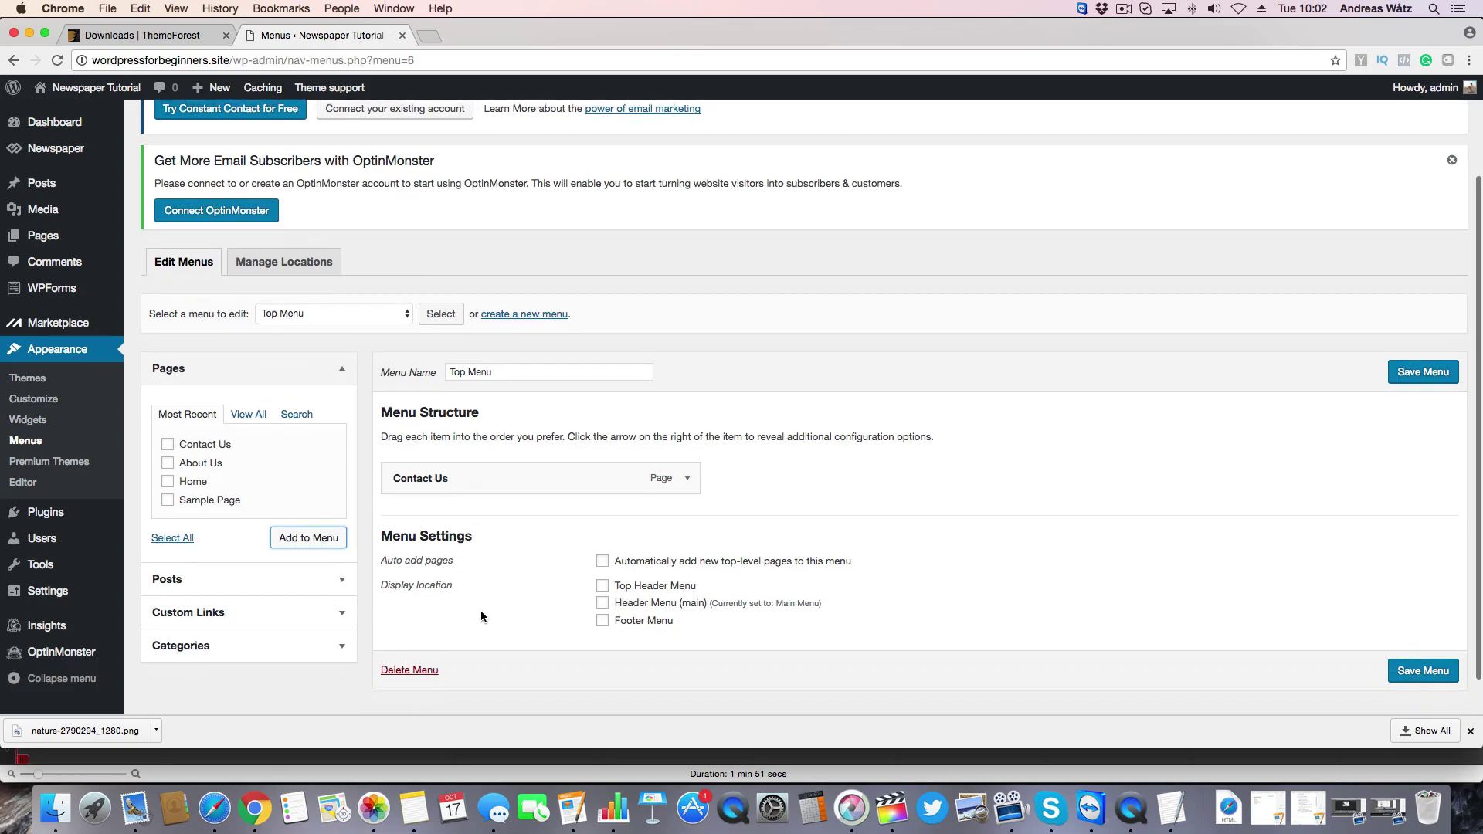
left_click(603, 576)
left_click(603, 611)
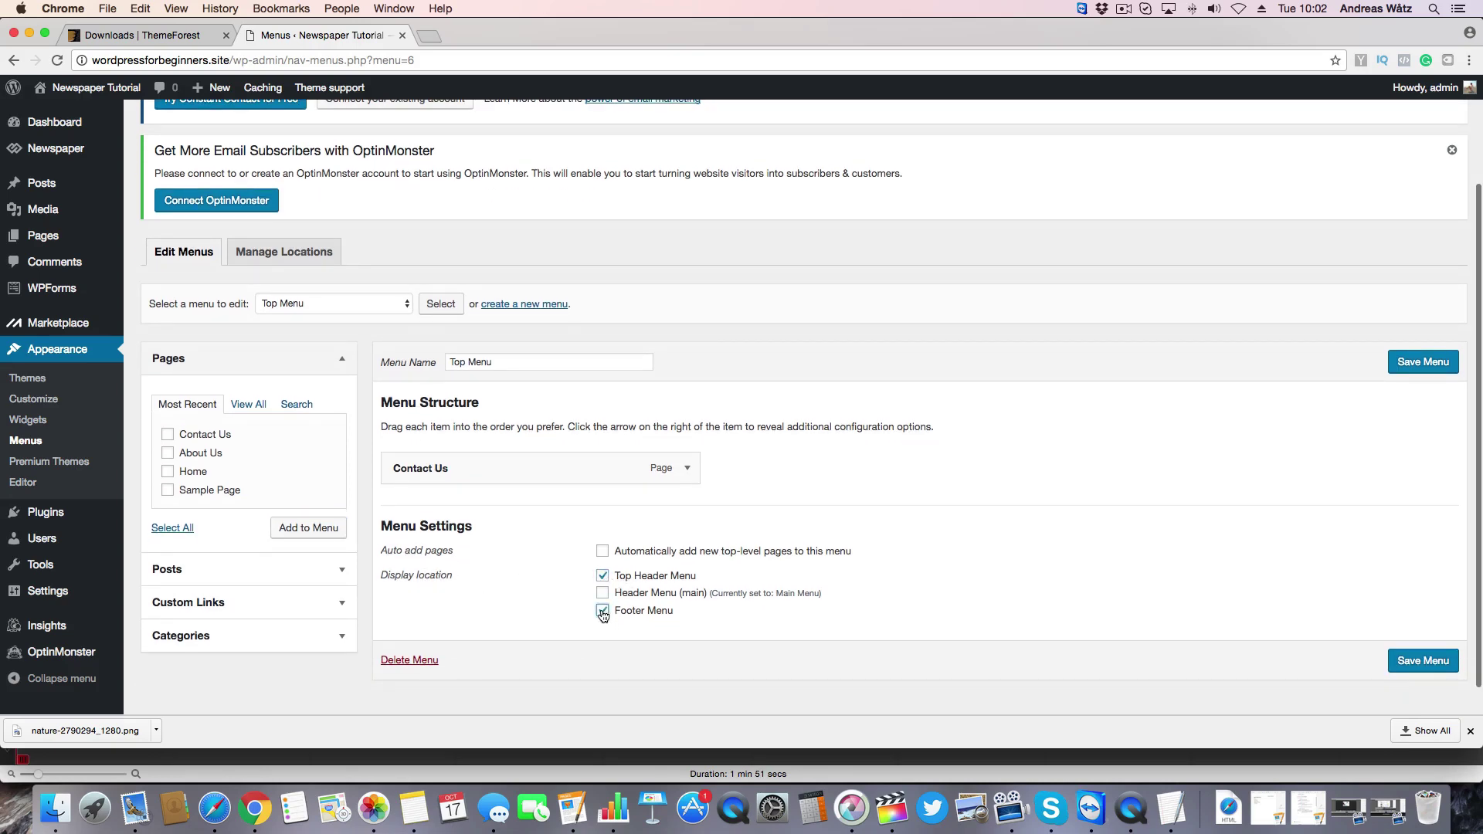
left_click(1413, 661)
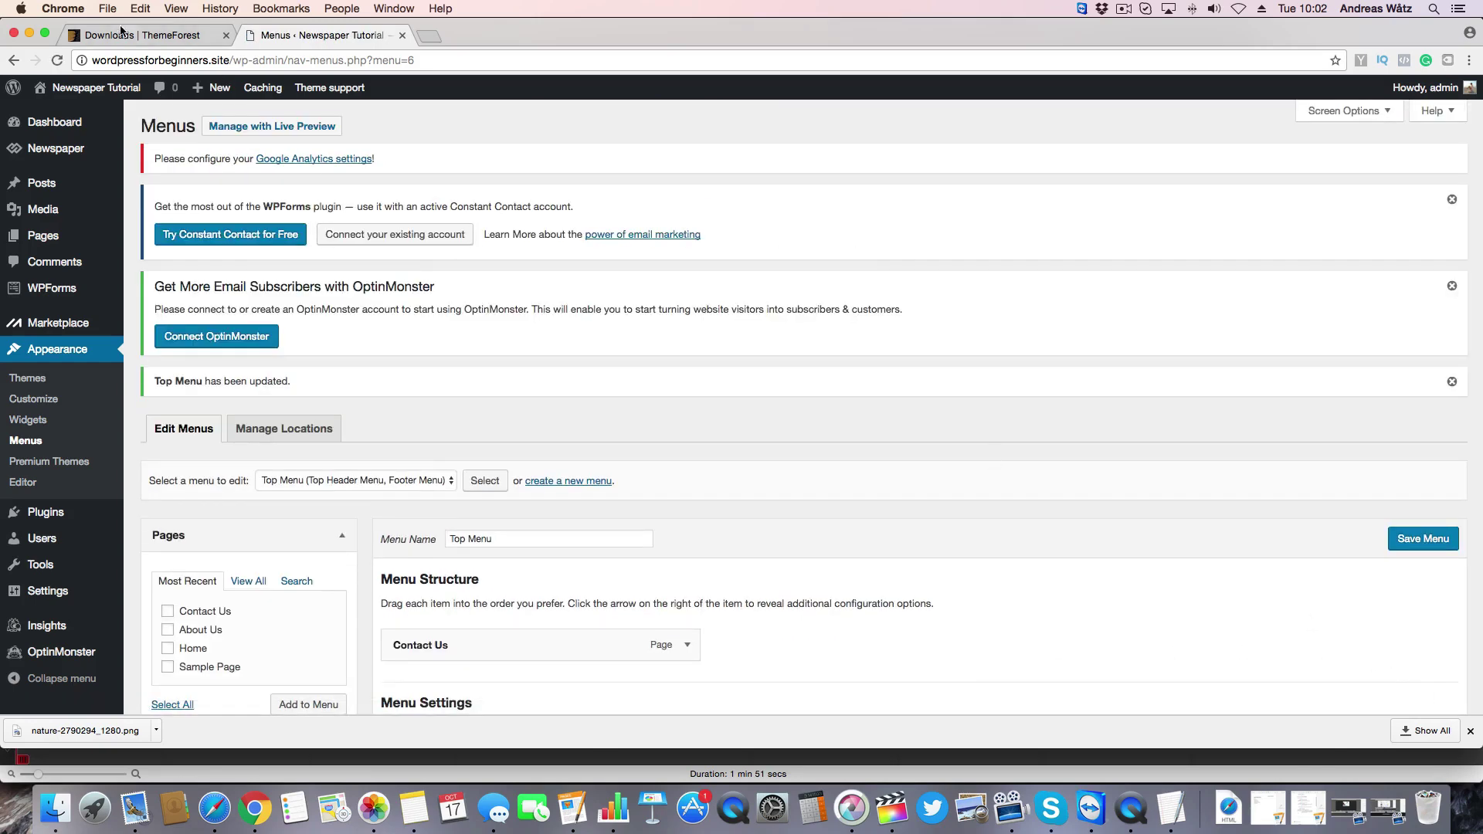
left_click(45, 32)
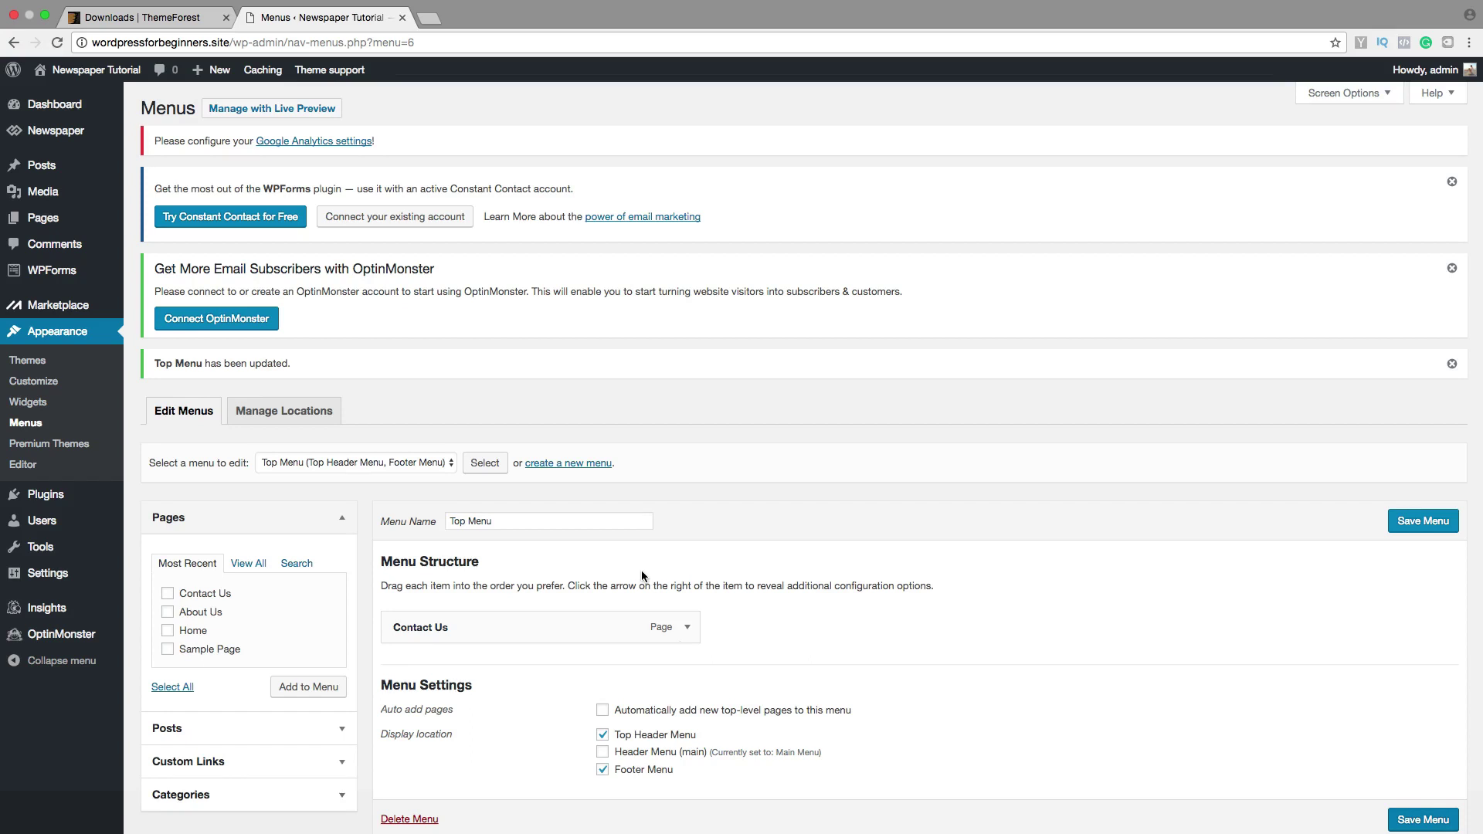
- Check the new menus in the live site's header and footer, then return to the Dashboard
left_click(97, 72)
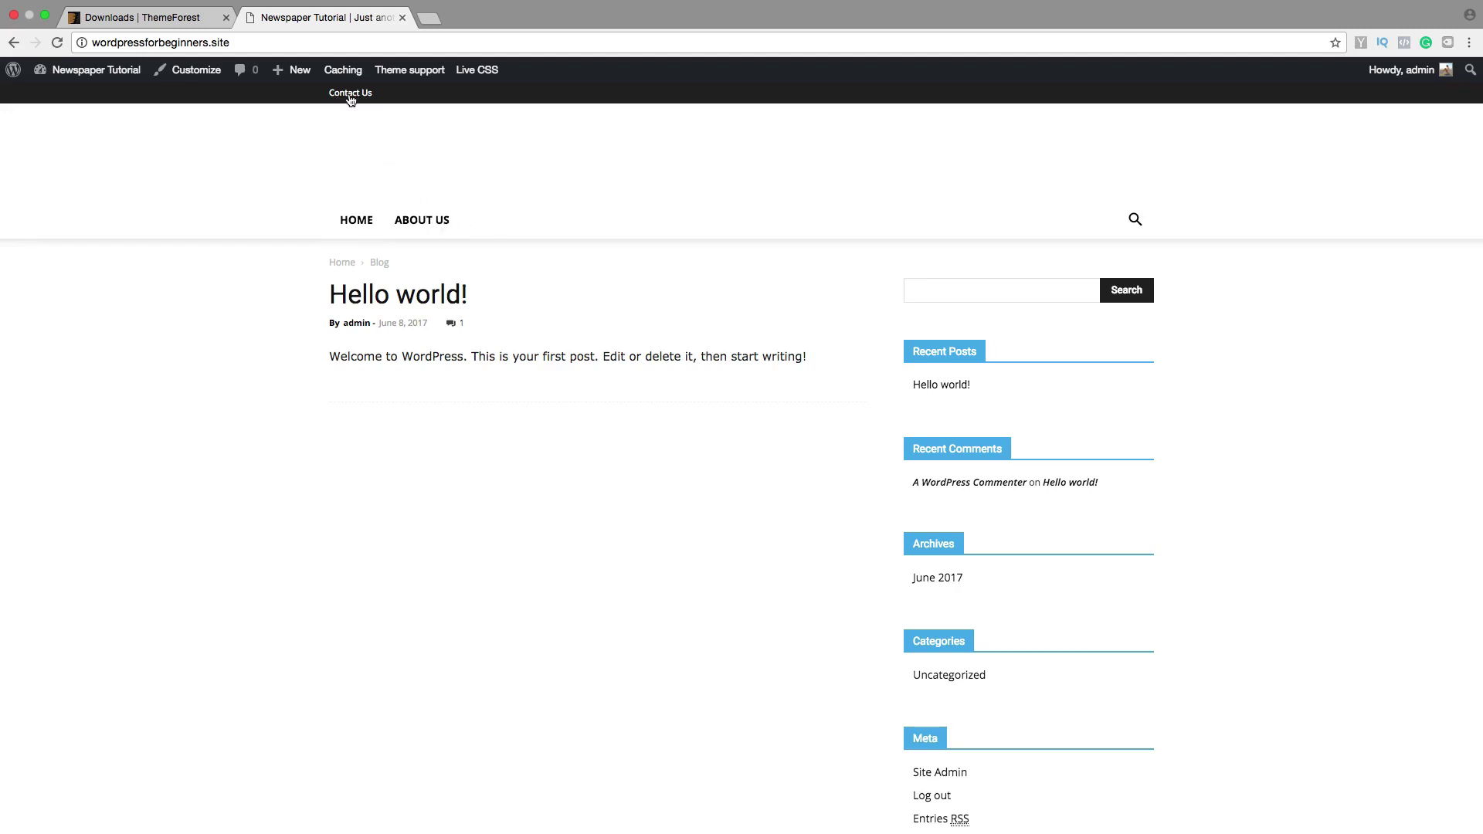
scroll(368, 158, "down", 10)
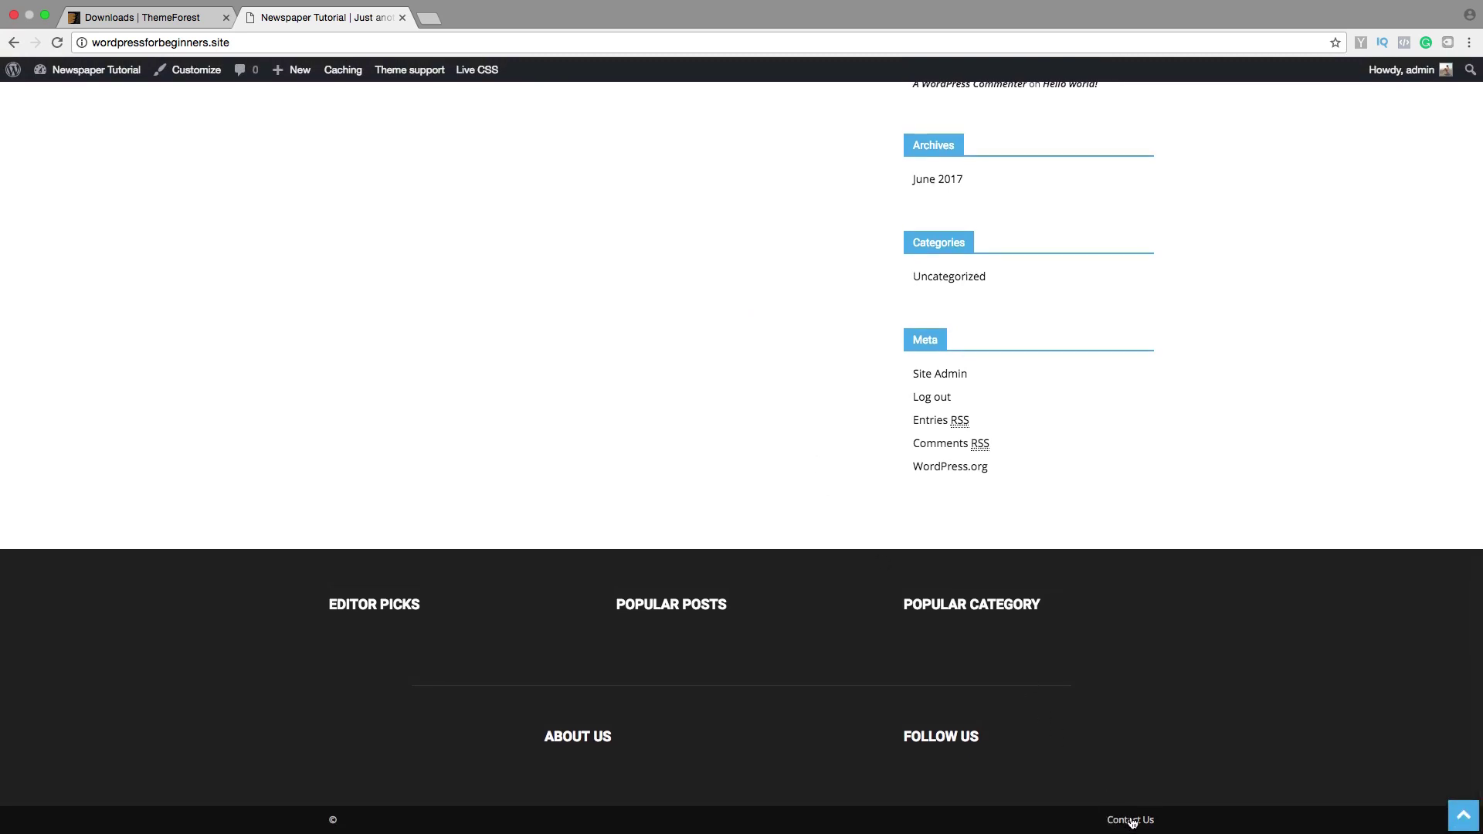
scroll(1130, 819, "up", 10)
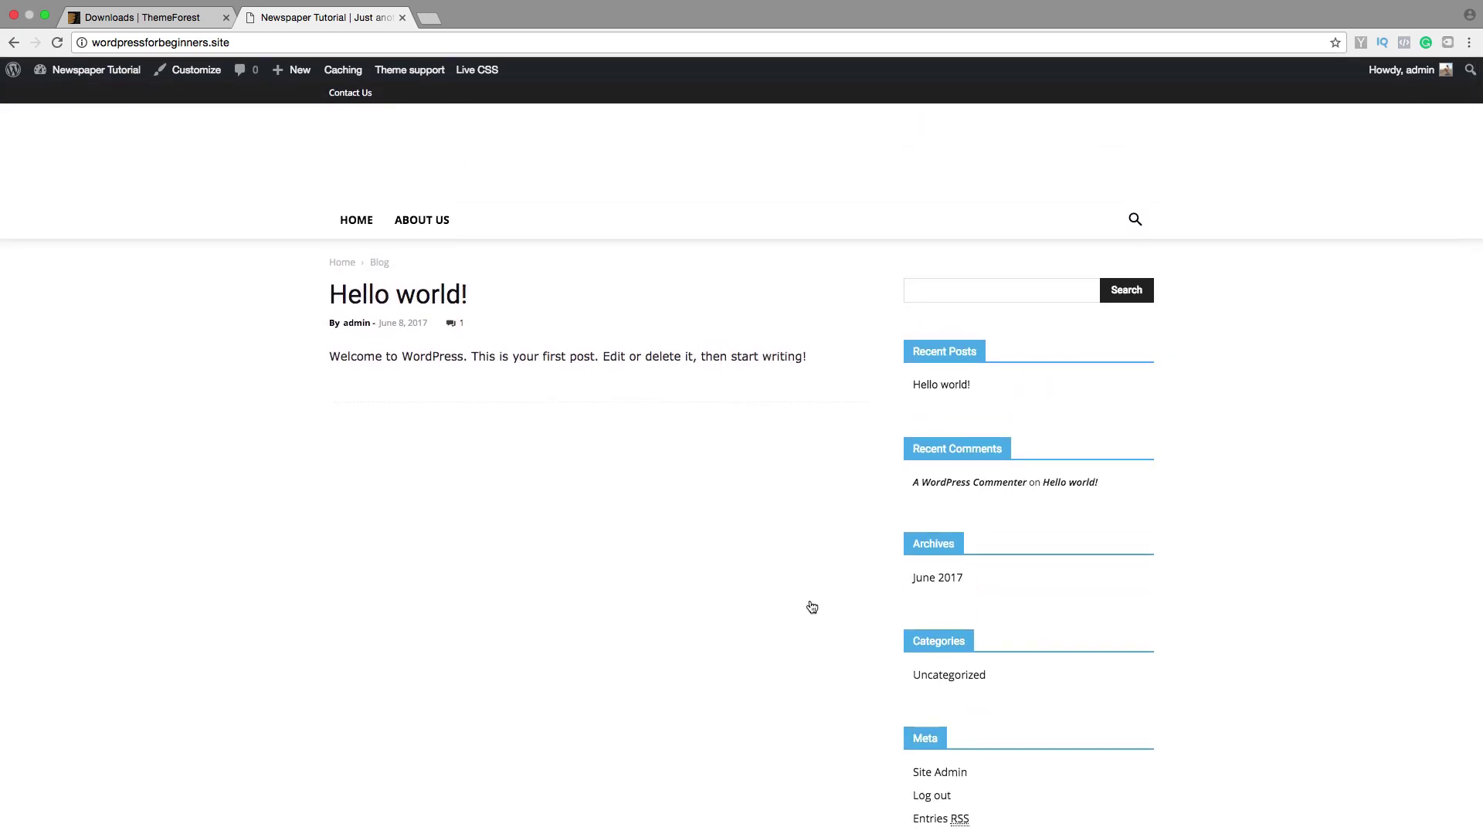
left_click(65, 74)
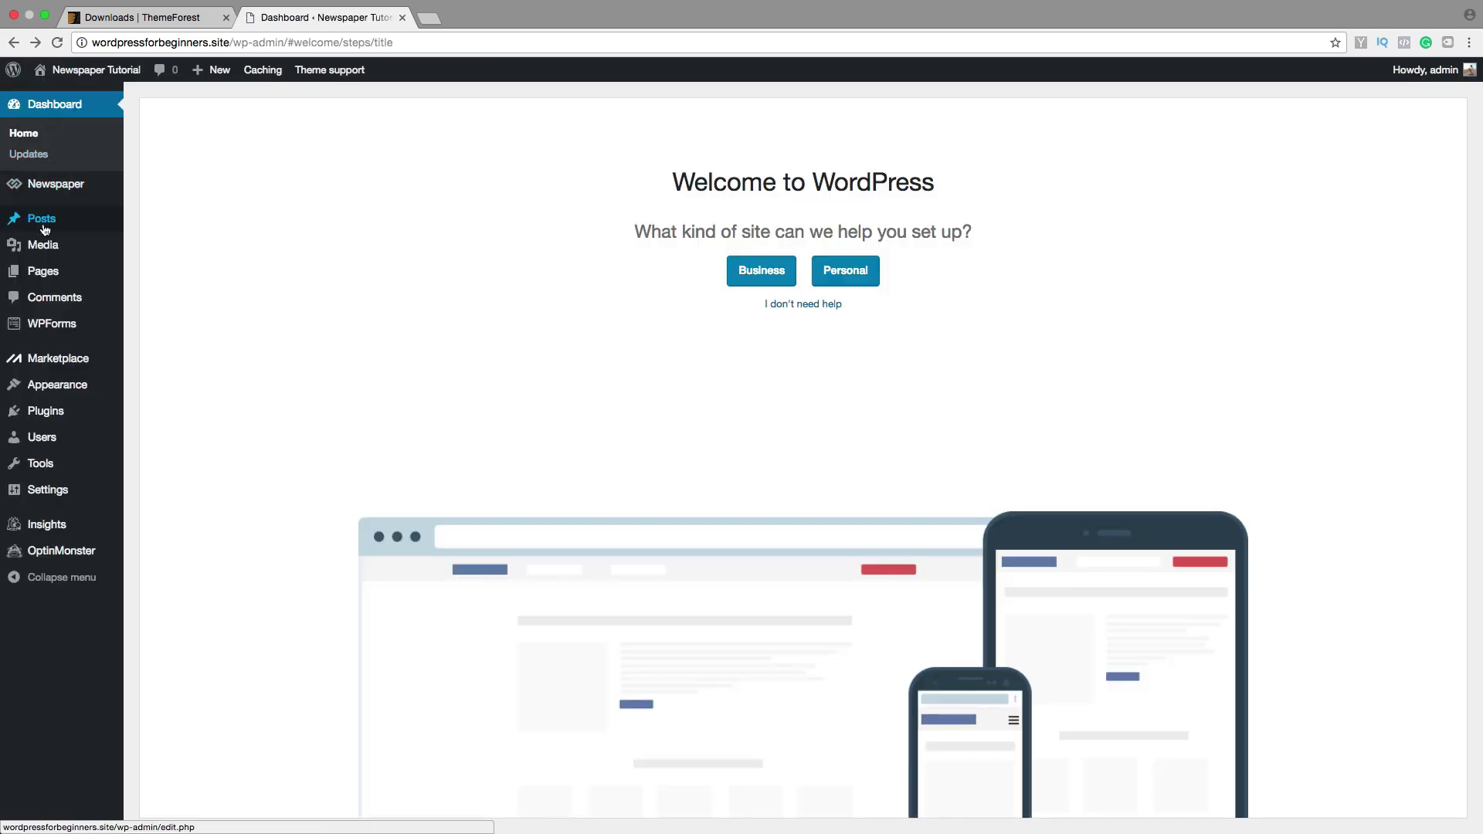
- Add a post category named Recipes with slug Recipes
mouse_move(44, 230)
left_click(165, 266)
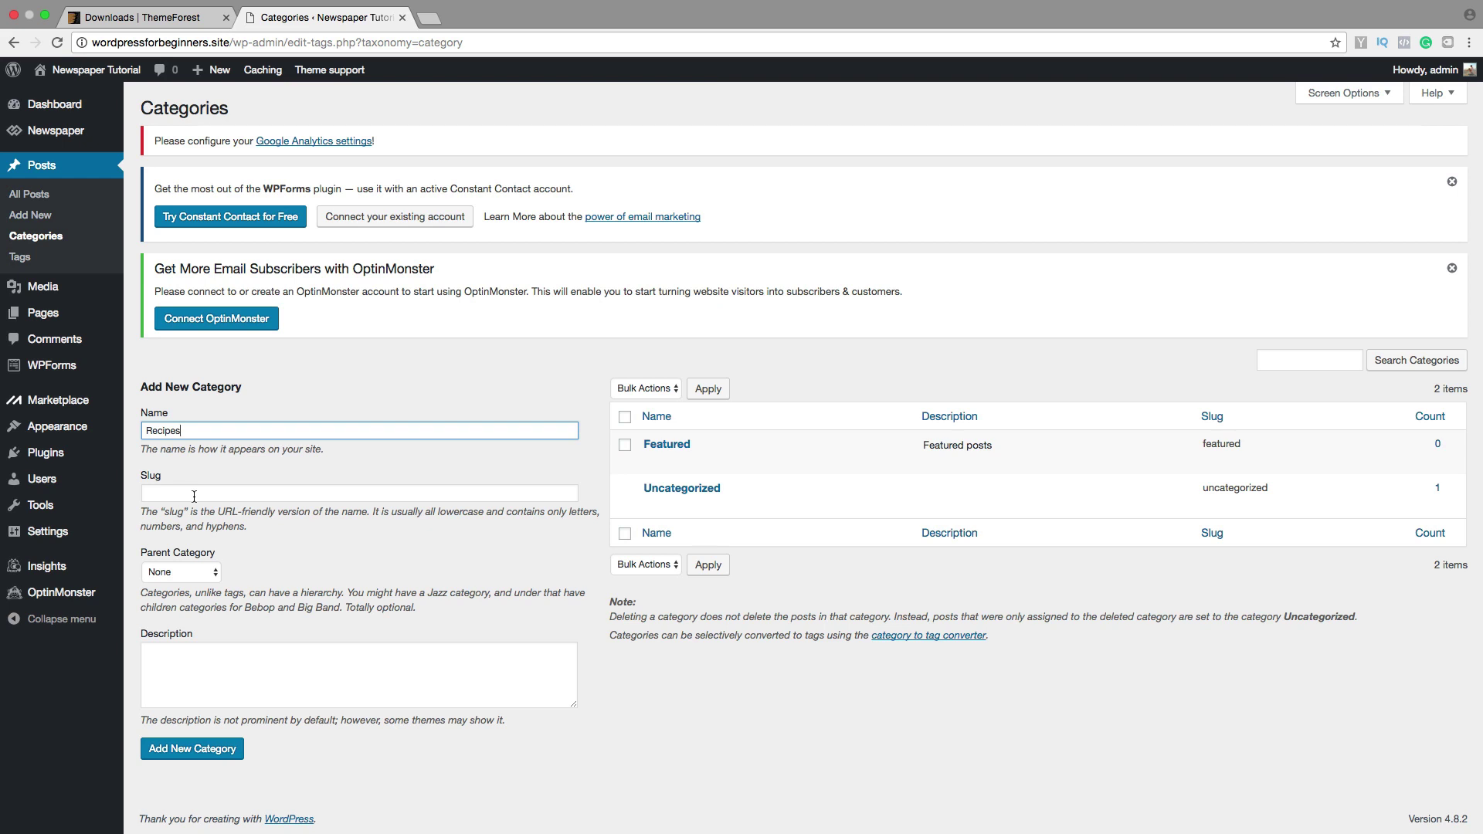
left_click(180, 495)
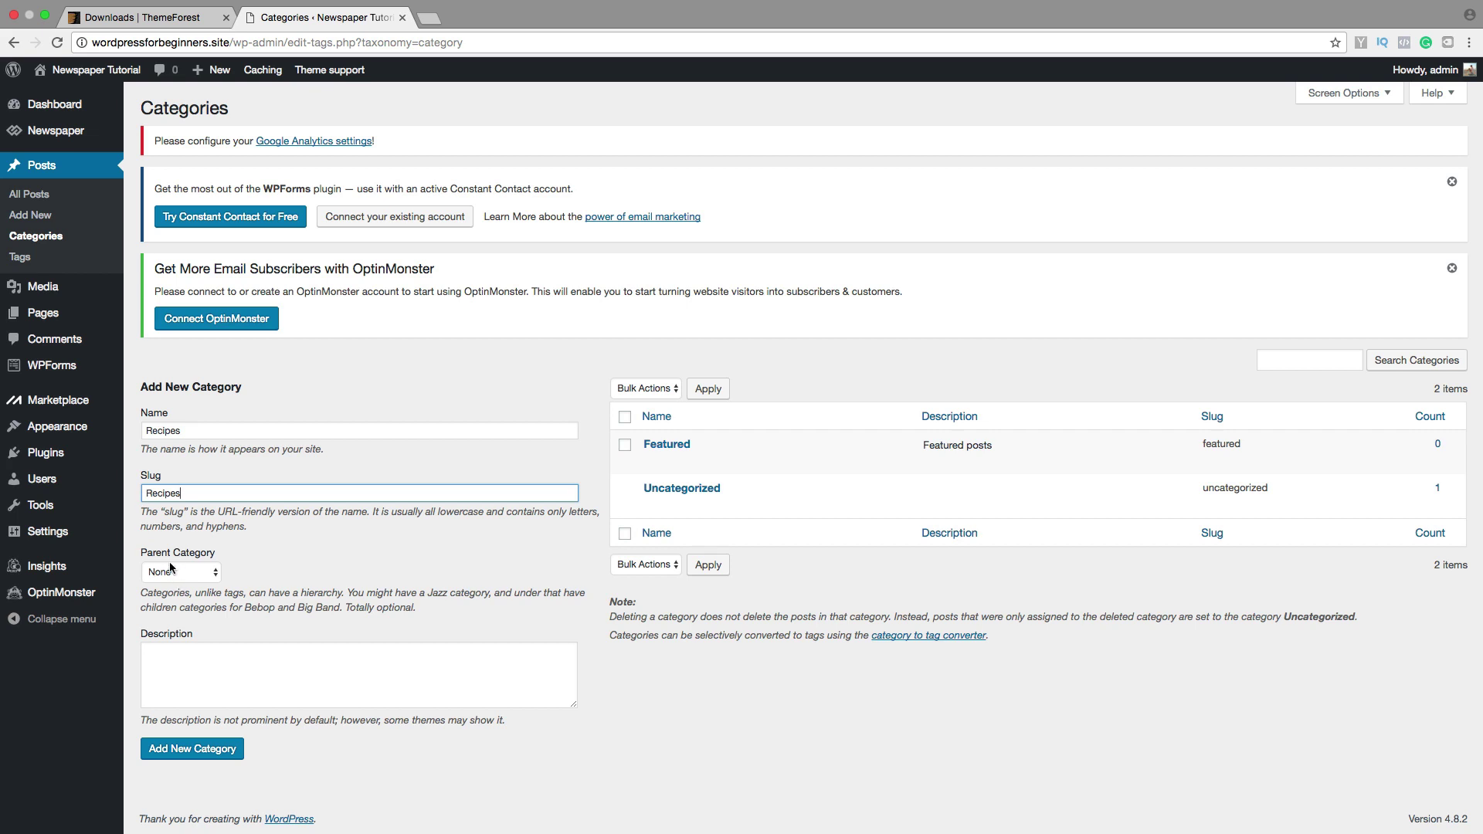
left_click(185, 759)
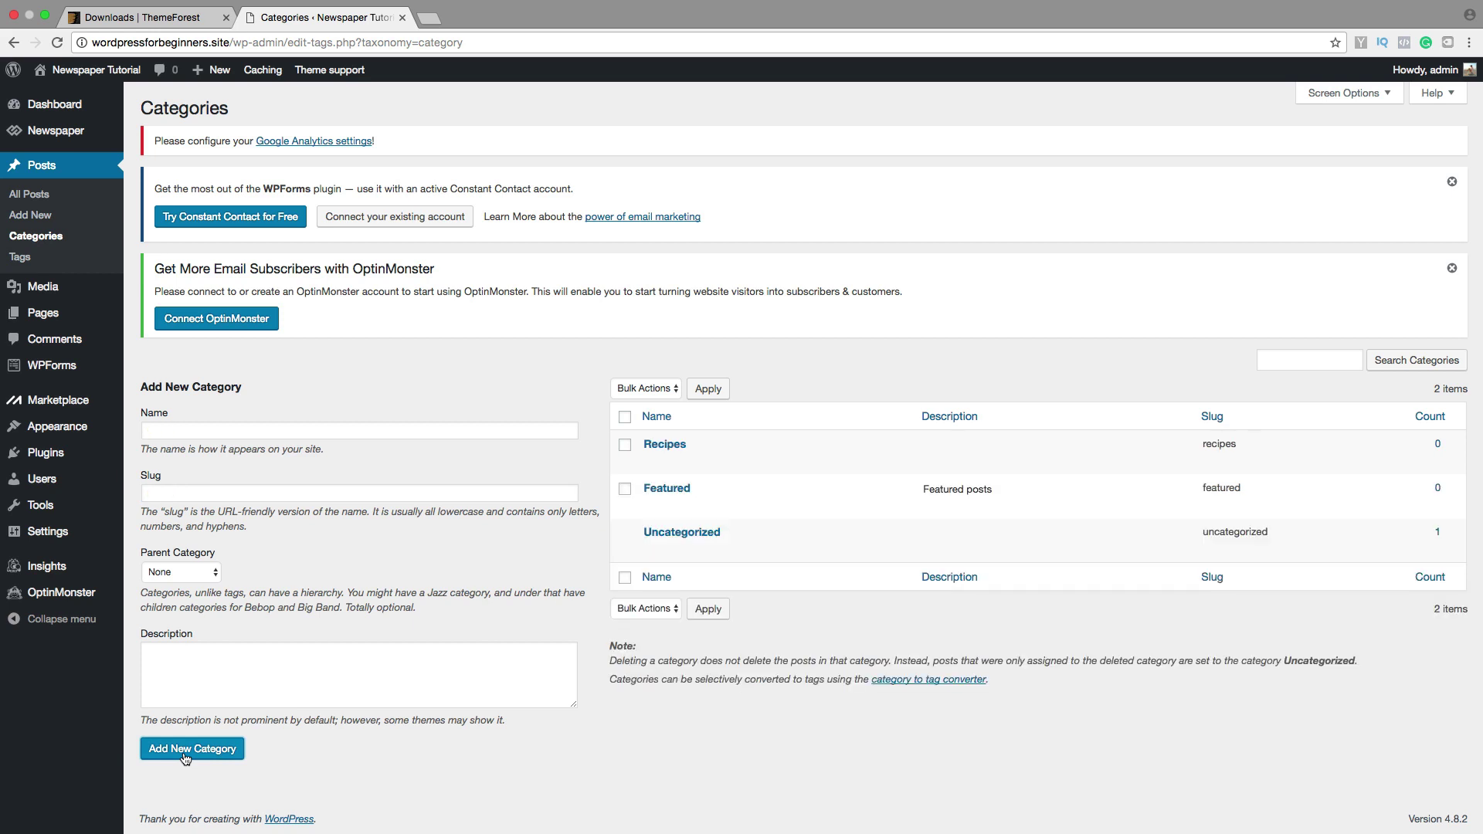
- Add a Health Tips category, copying the name into its slug
left_click(179, 429)
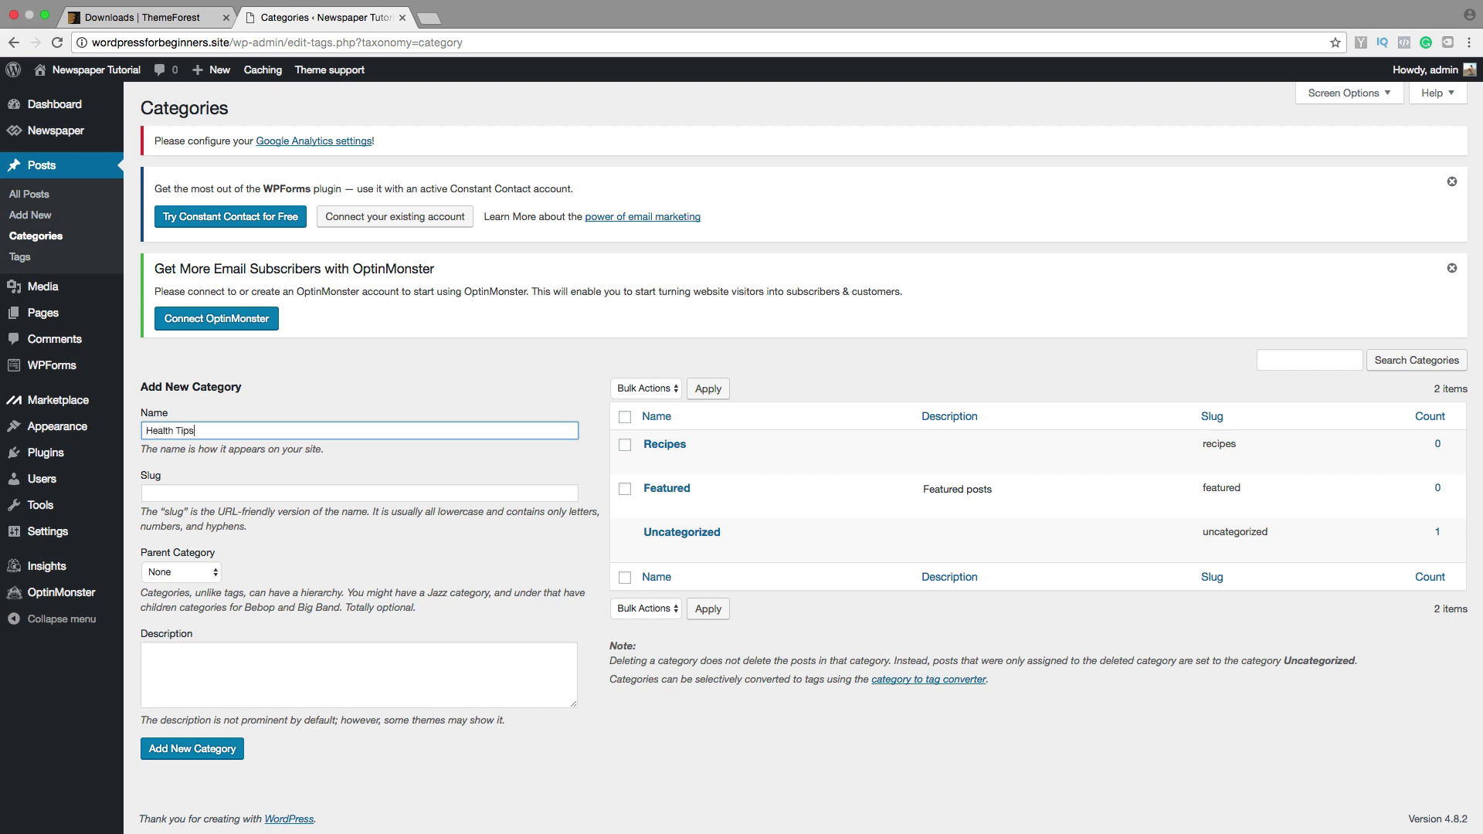
left_click_drag(193, 430, 144, 430)
right_click(166, 430)
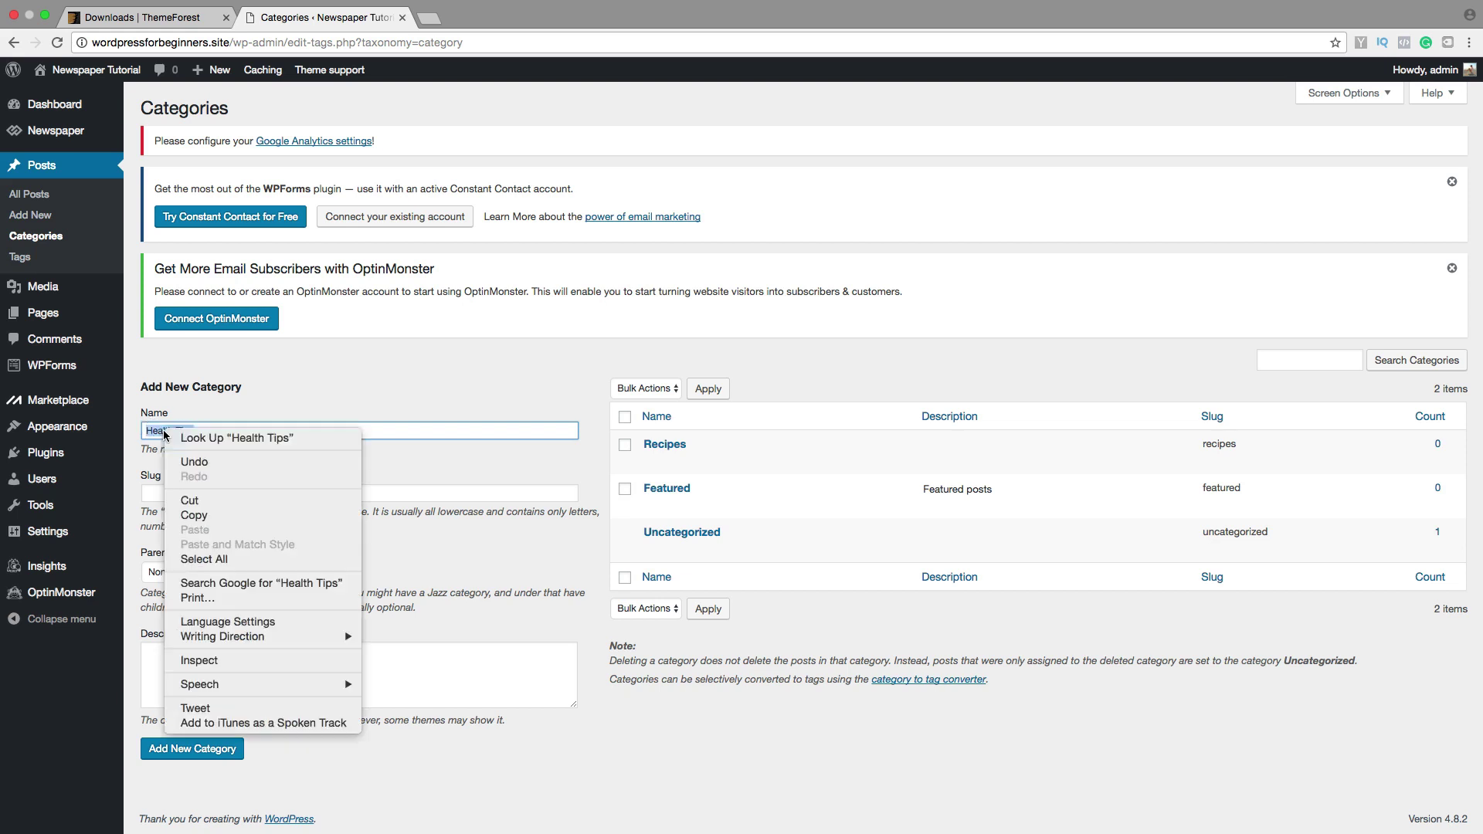
left_click(200, 515)
left_click(165, 493)
right_click(166, 493)
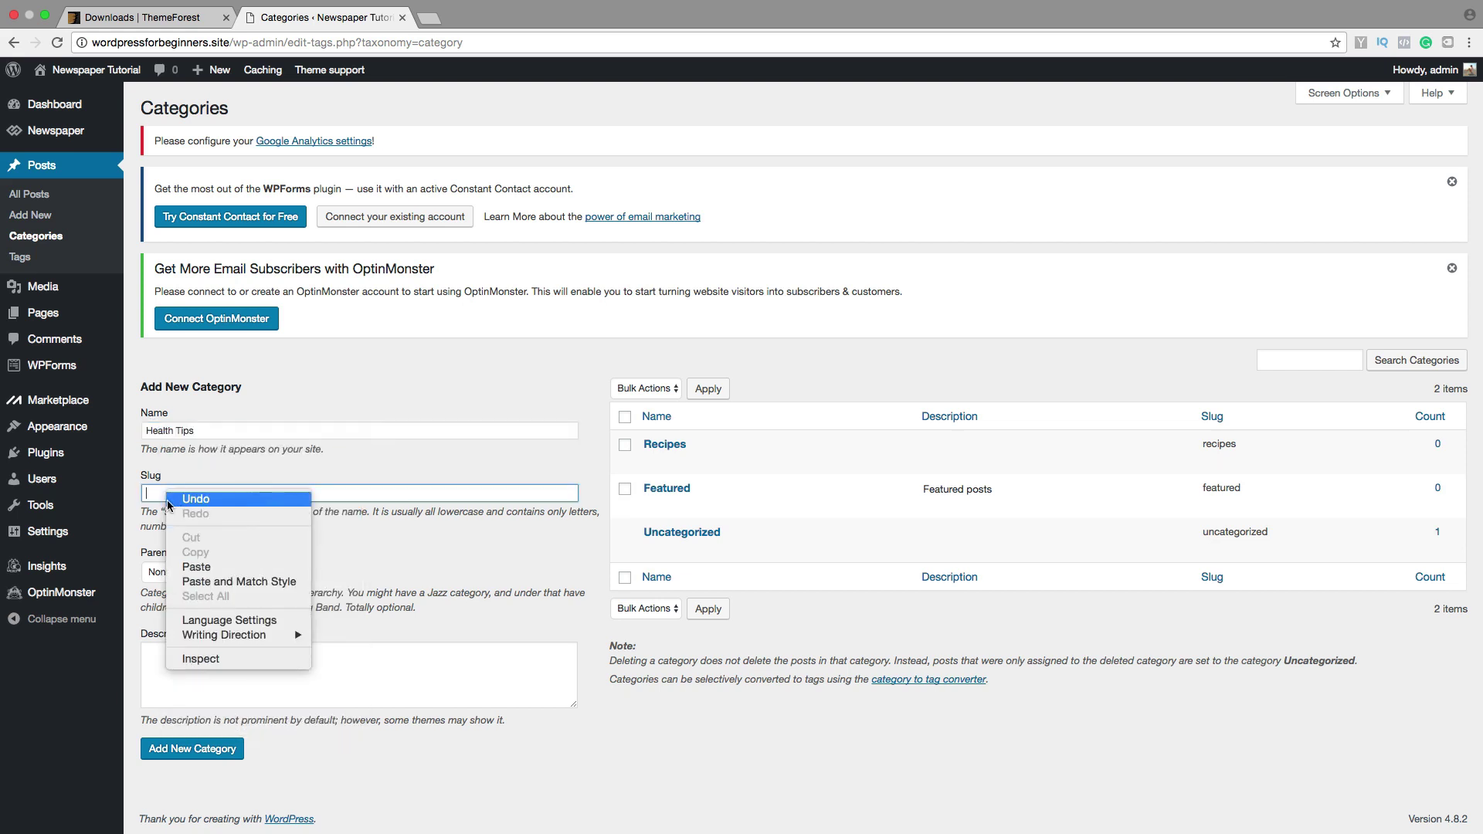
left_click(193, 568)
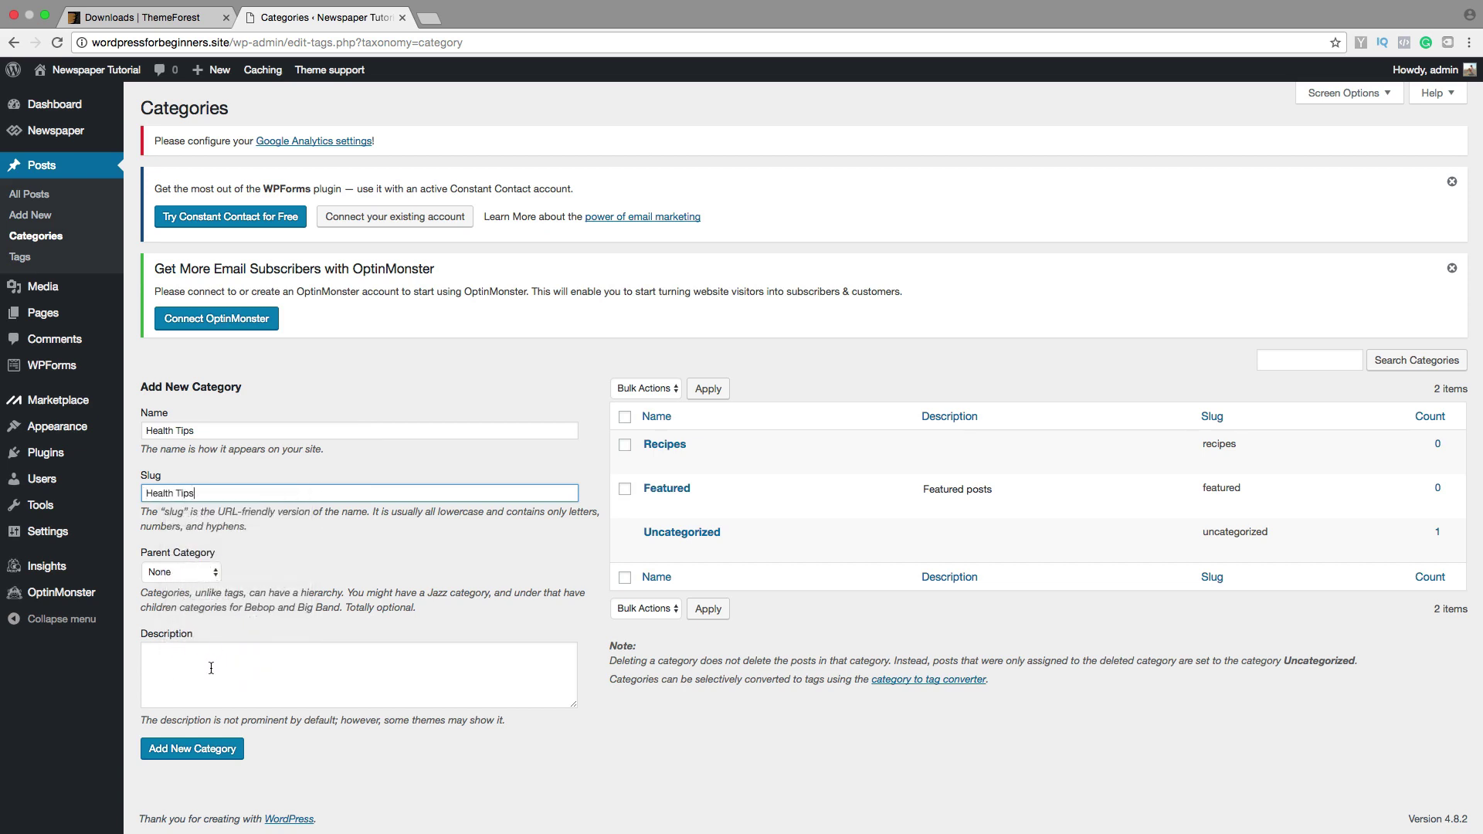
left_click(184, 751)
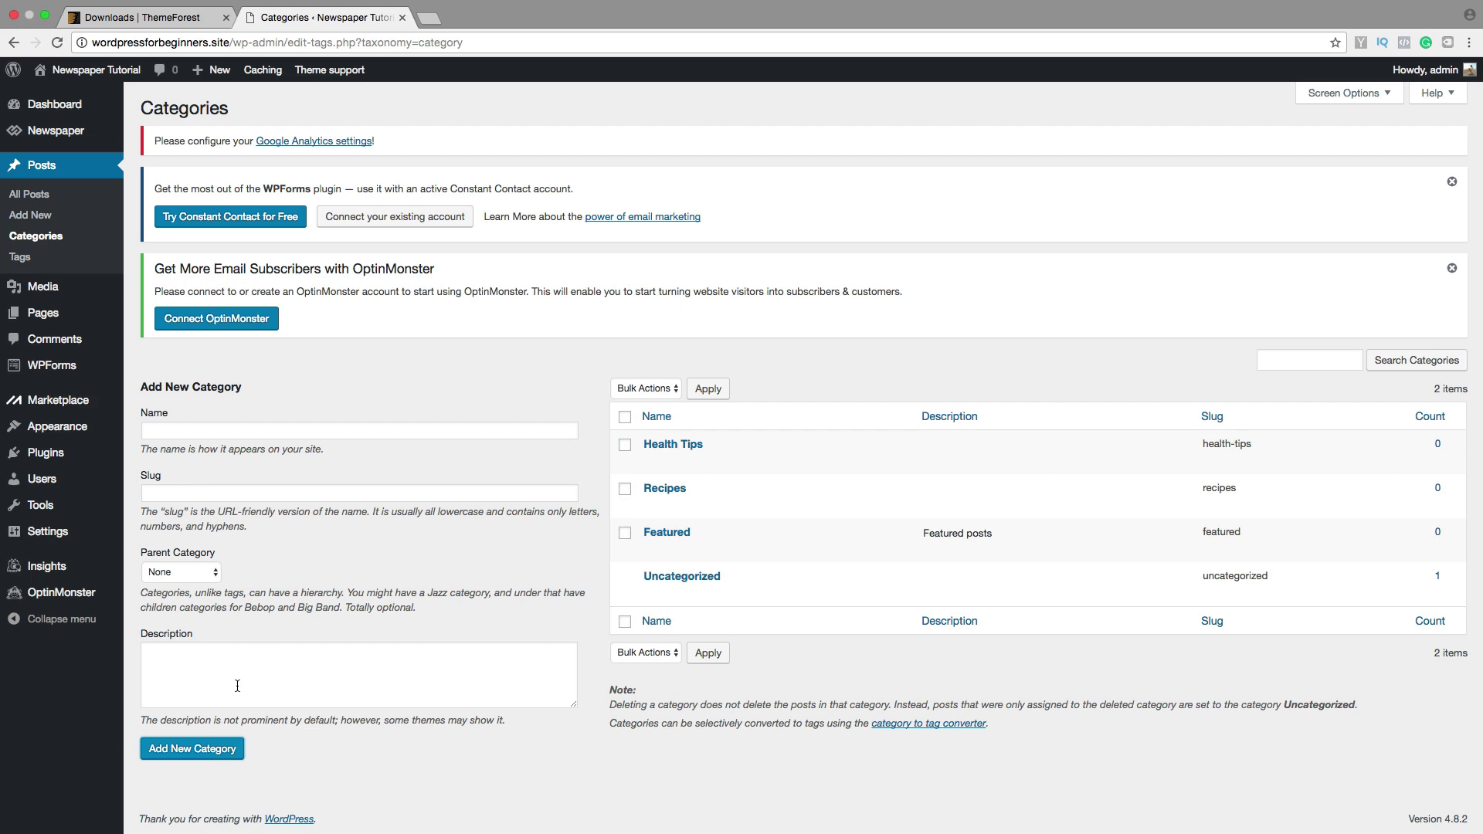
- Open the Newspaper theme panel from the front page's admin bar
left_click(97, 72)
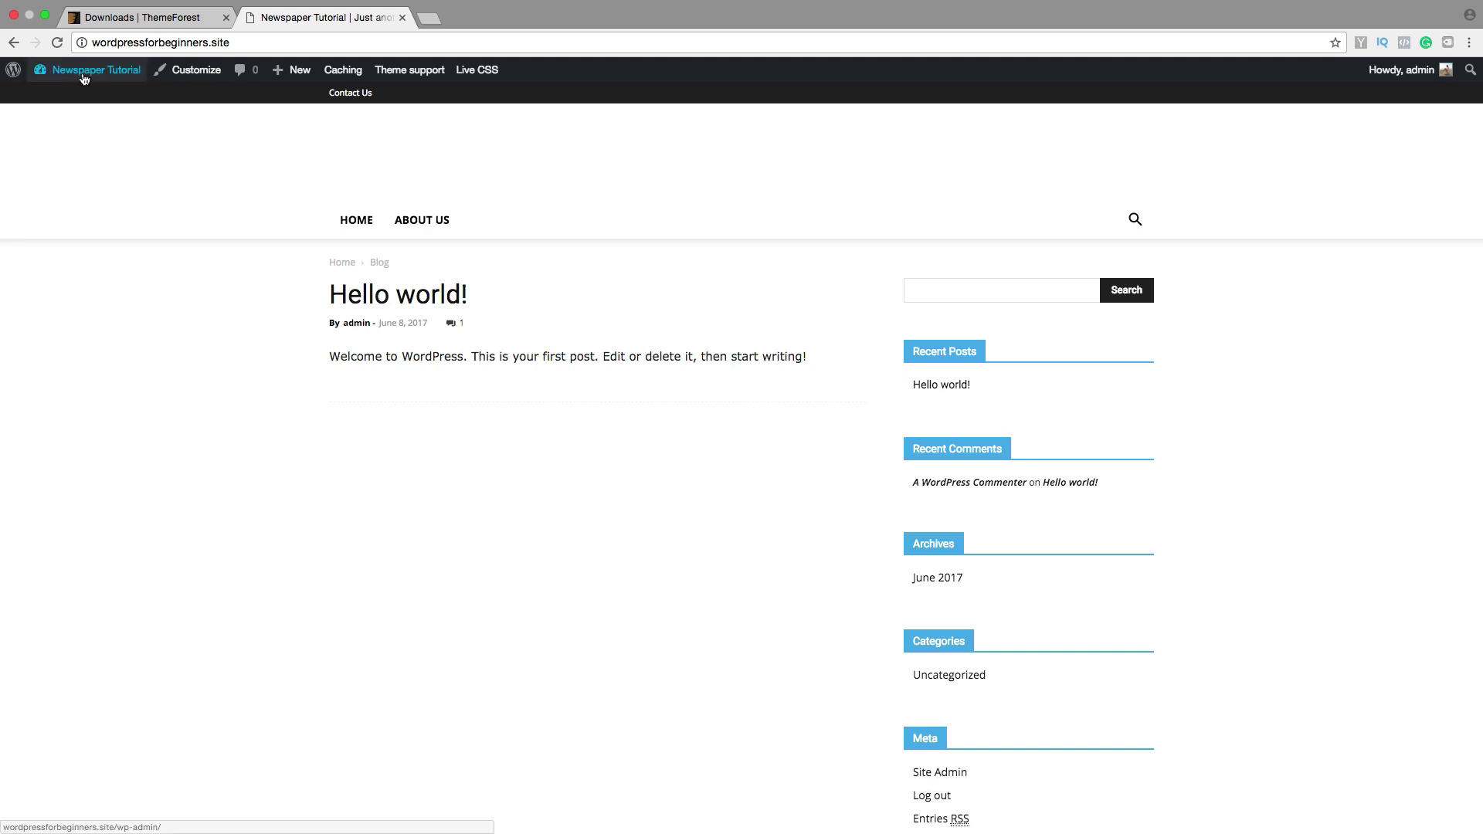
mouse_move(81, 74)
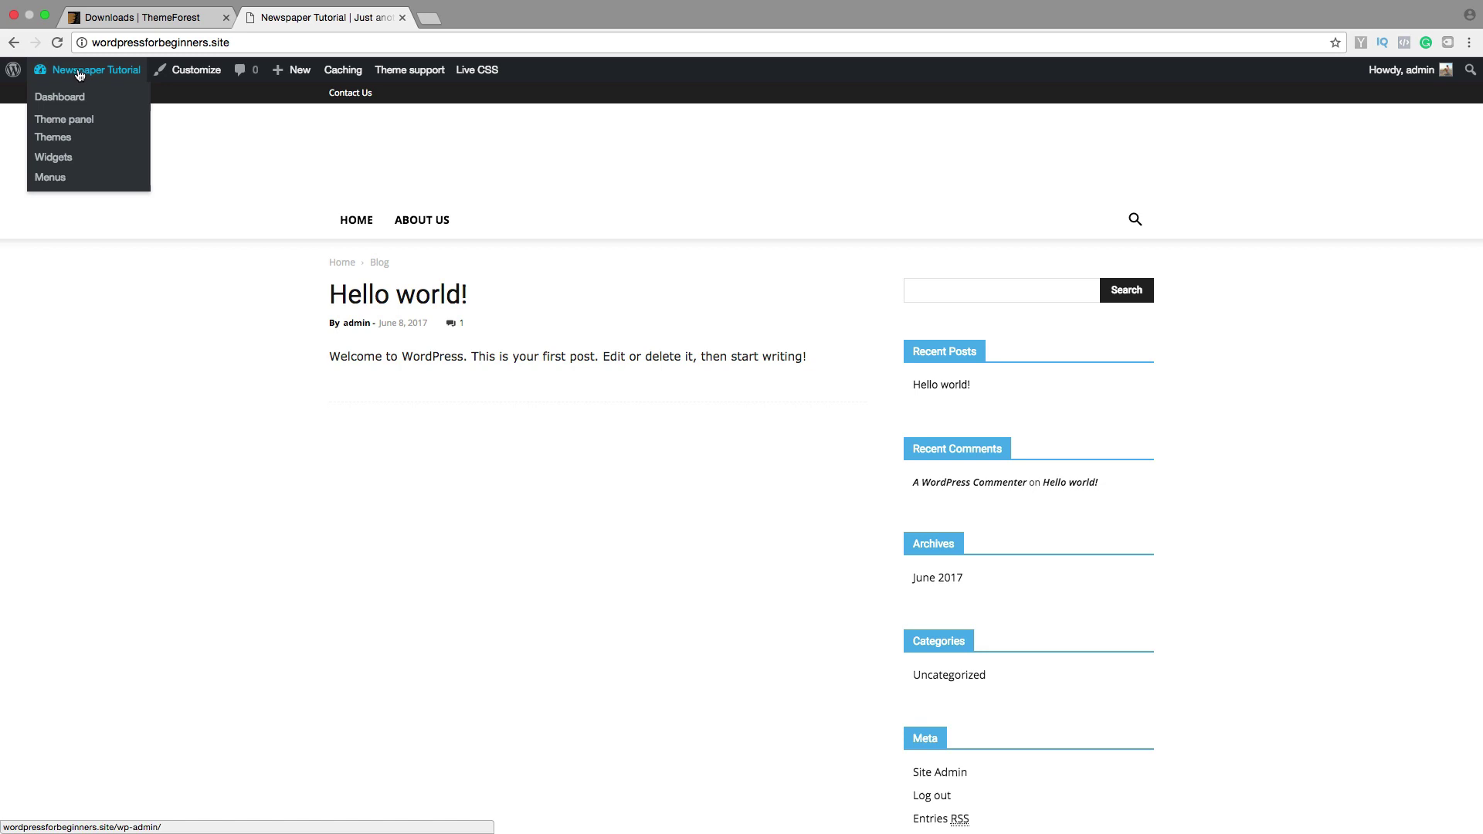
left_click(74, 122)
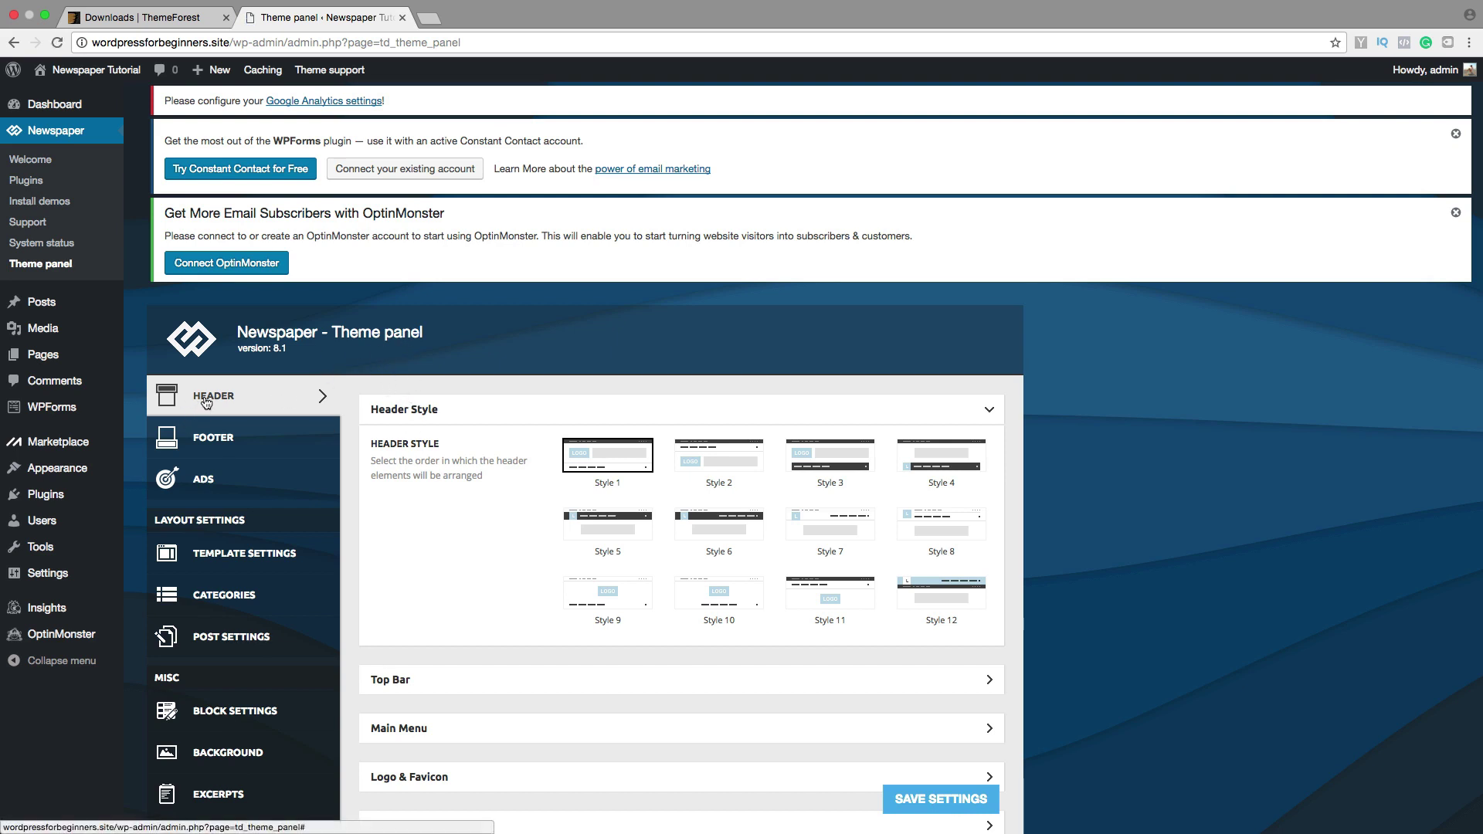
scroll(194, 397, "down", 3)
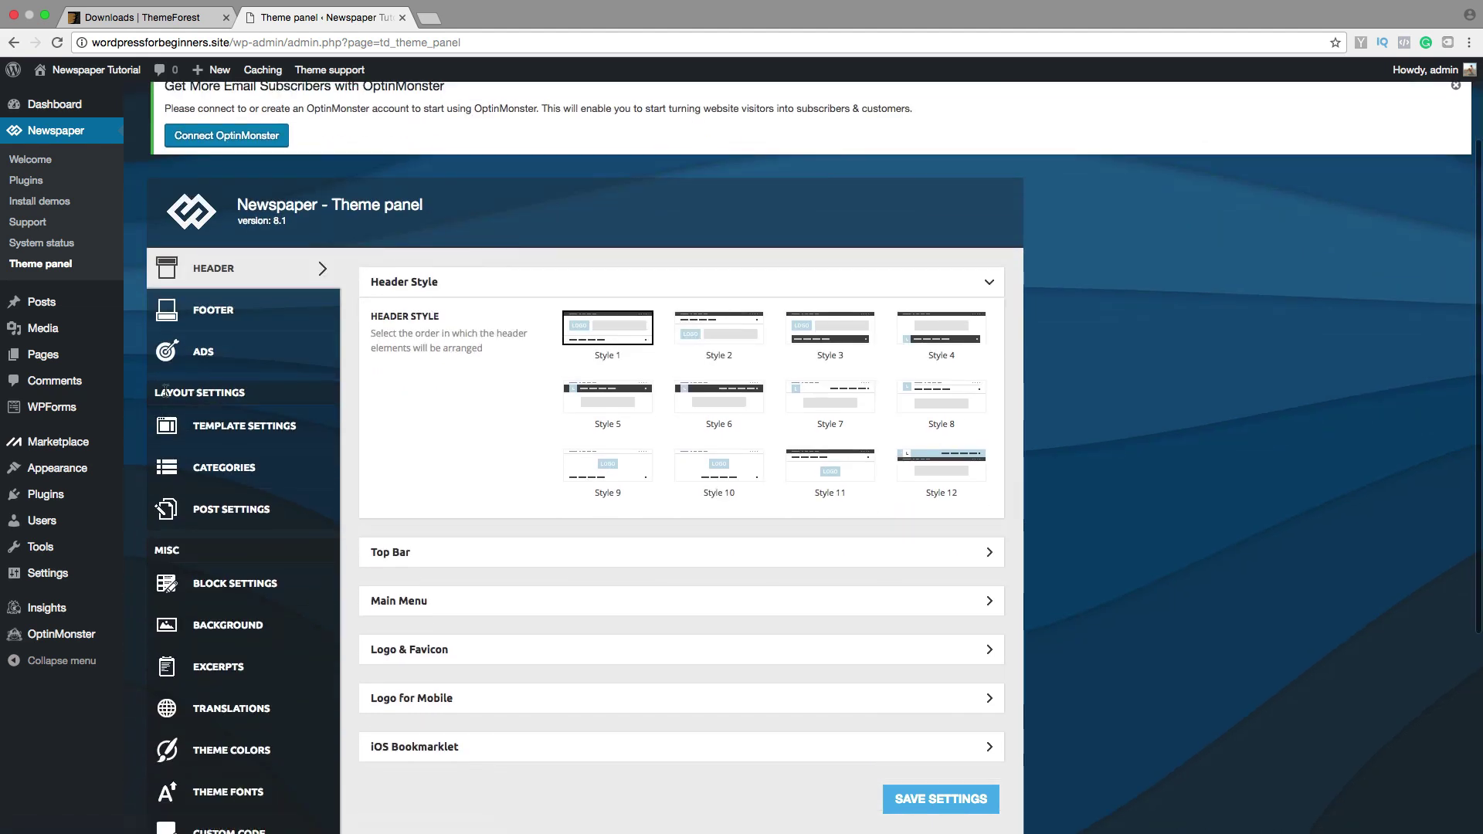
scroll(255, 431, "down", 7)
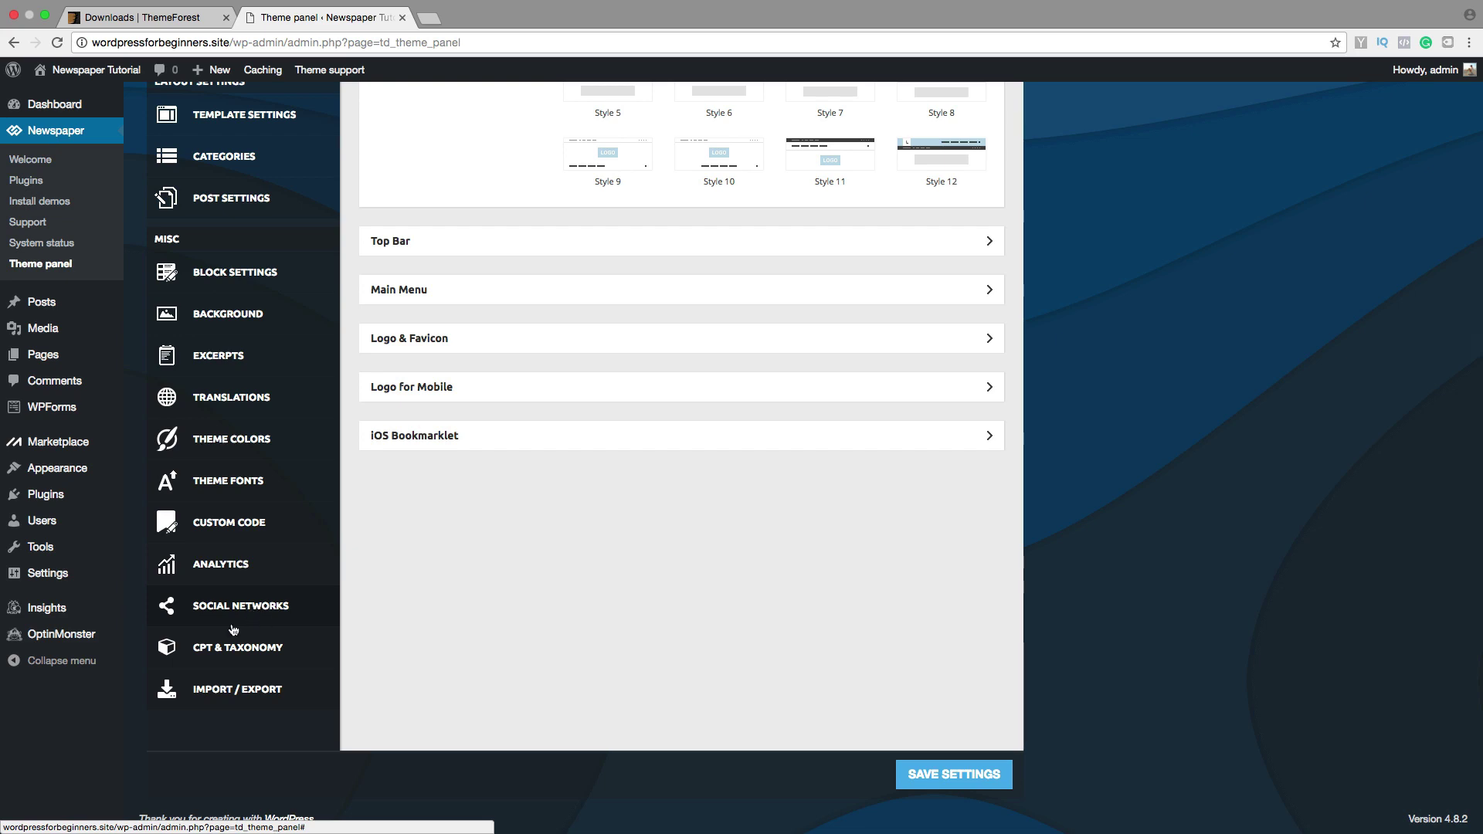
scroll(233, 630, "up", 2)
scroll(232, 630, "up", 5)
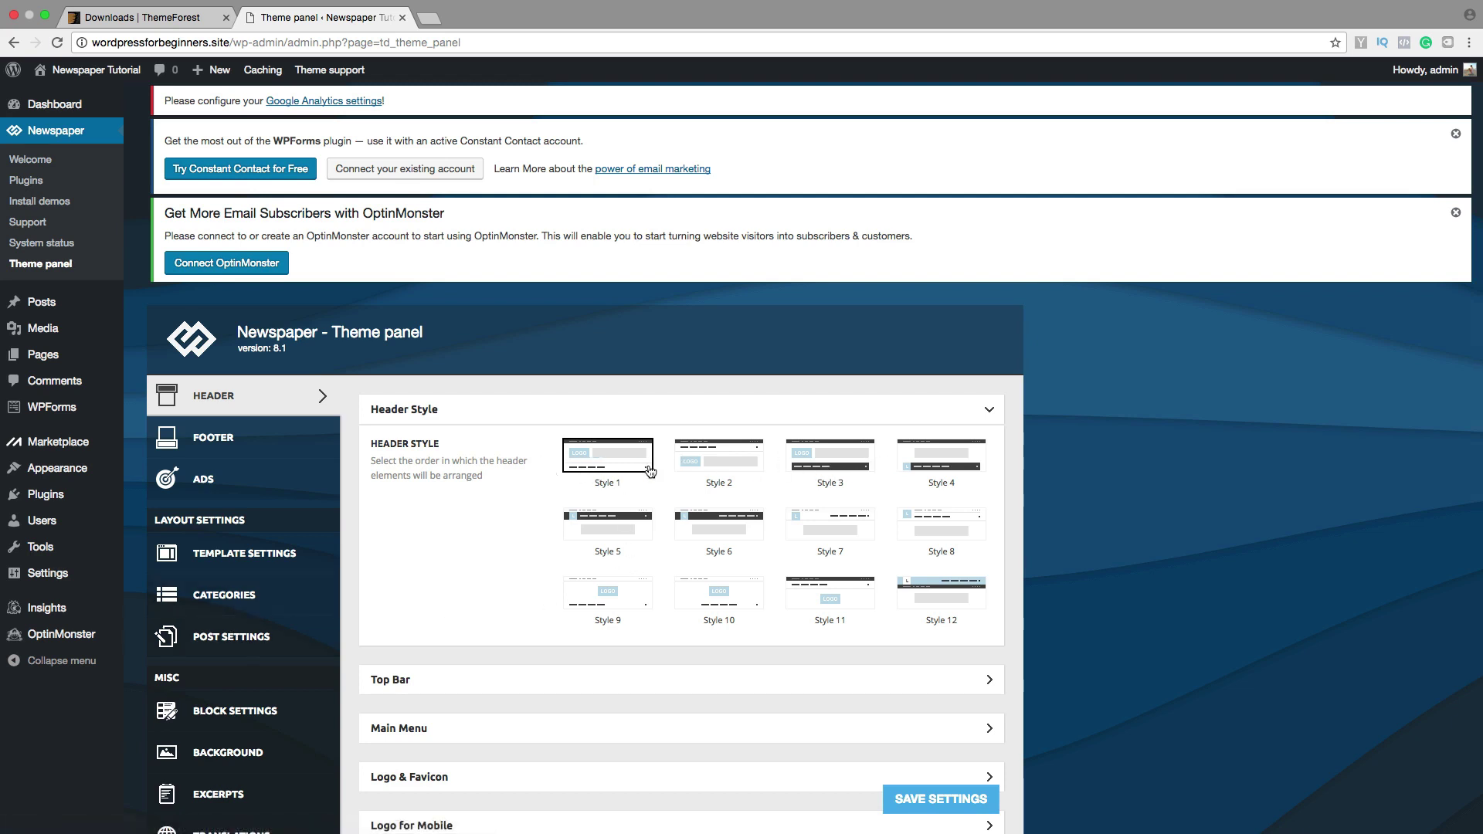
- Choose header Style 10 and expand the Logo & Favicon settings
left_click(715, 606)
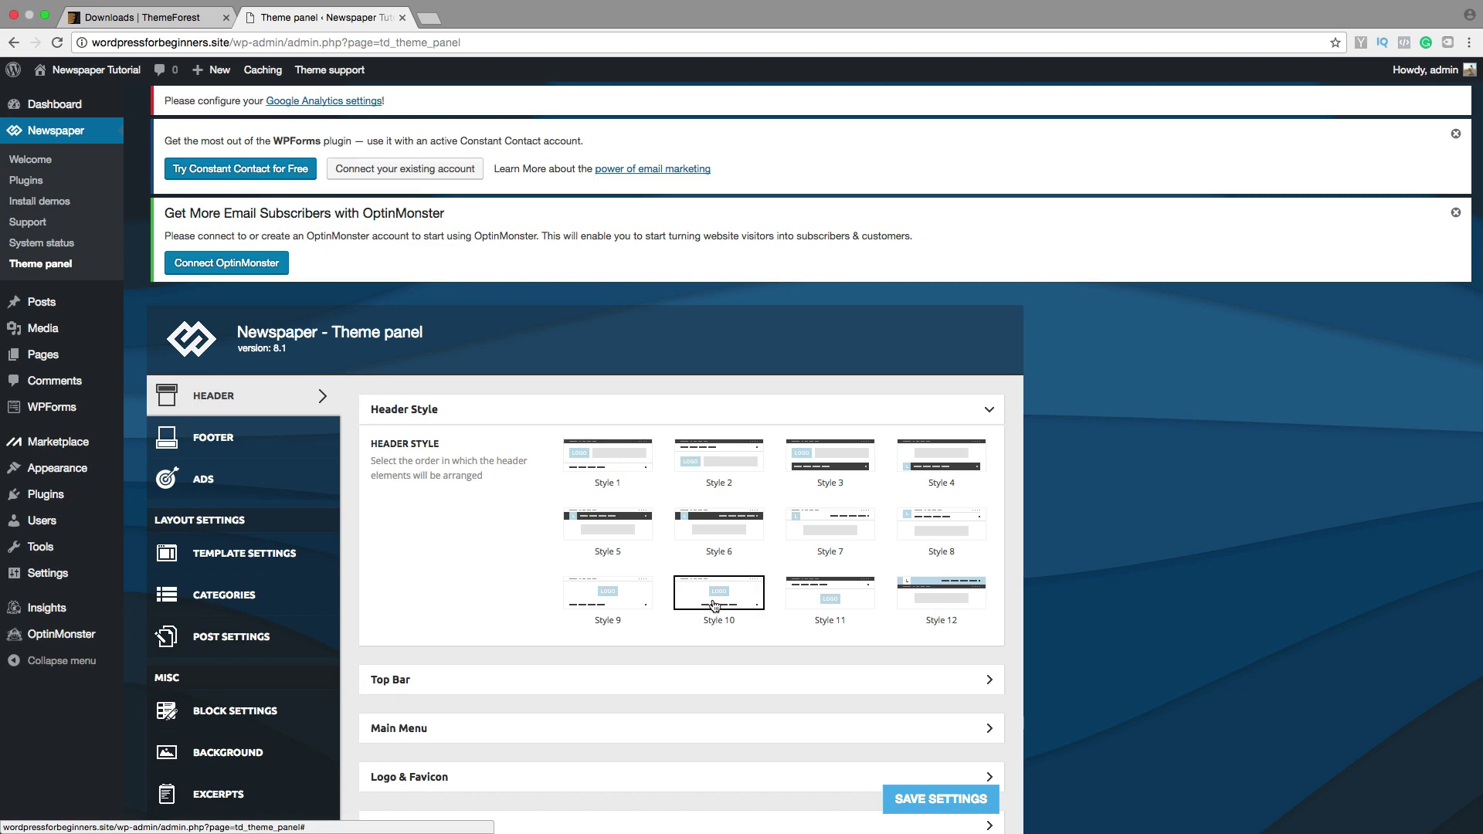
scroll(511, 601, "down", 3)
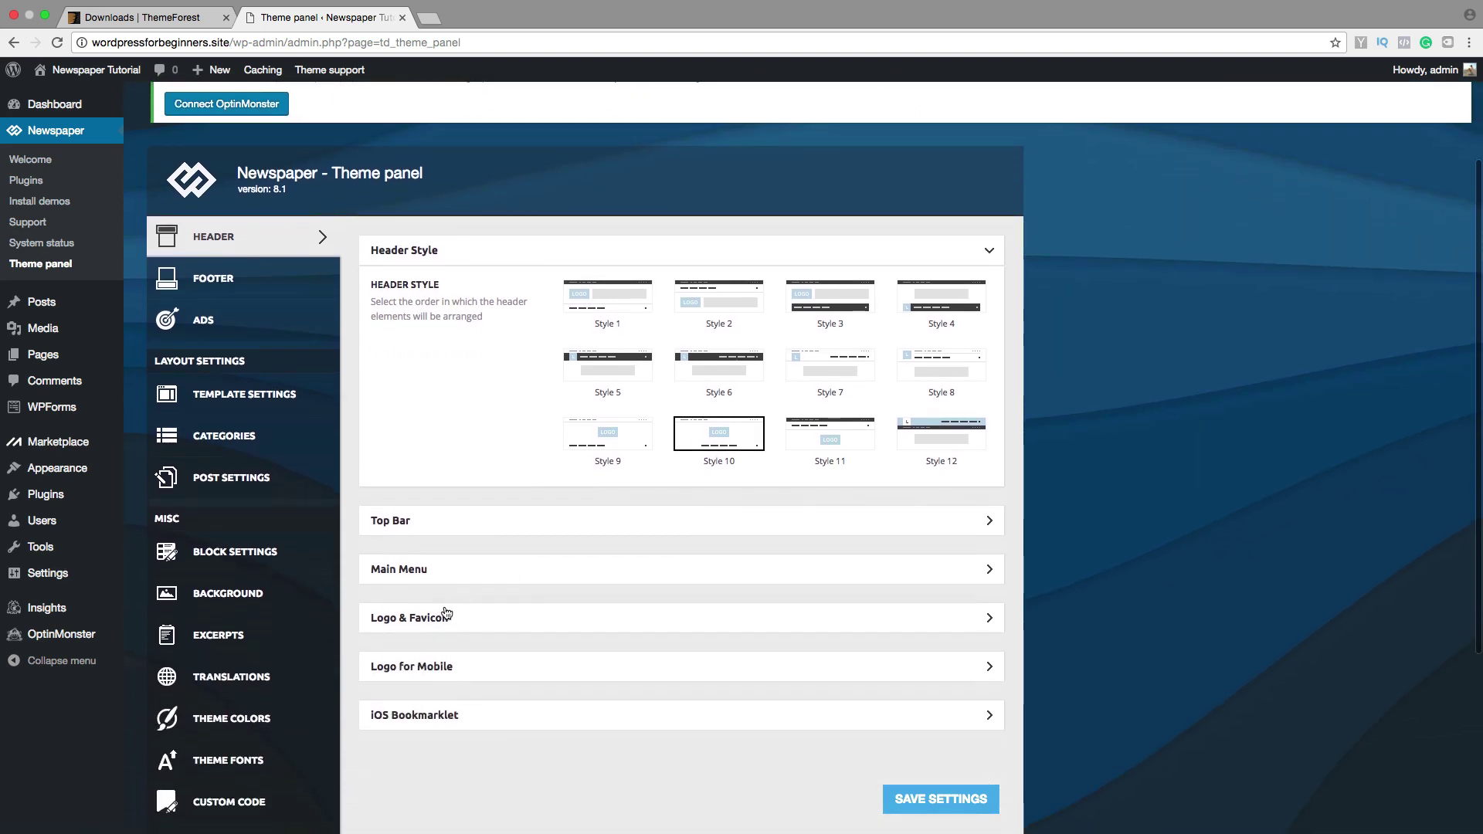
left_click(464, 624)
scroll(481, 624, "down", 1)
scroll(481, 624, "down", 3)
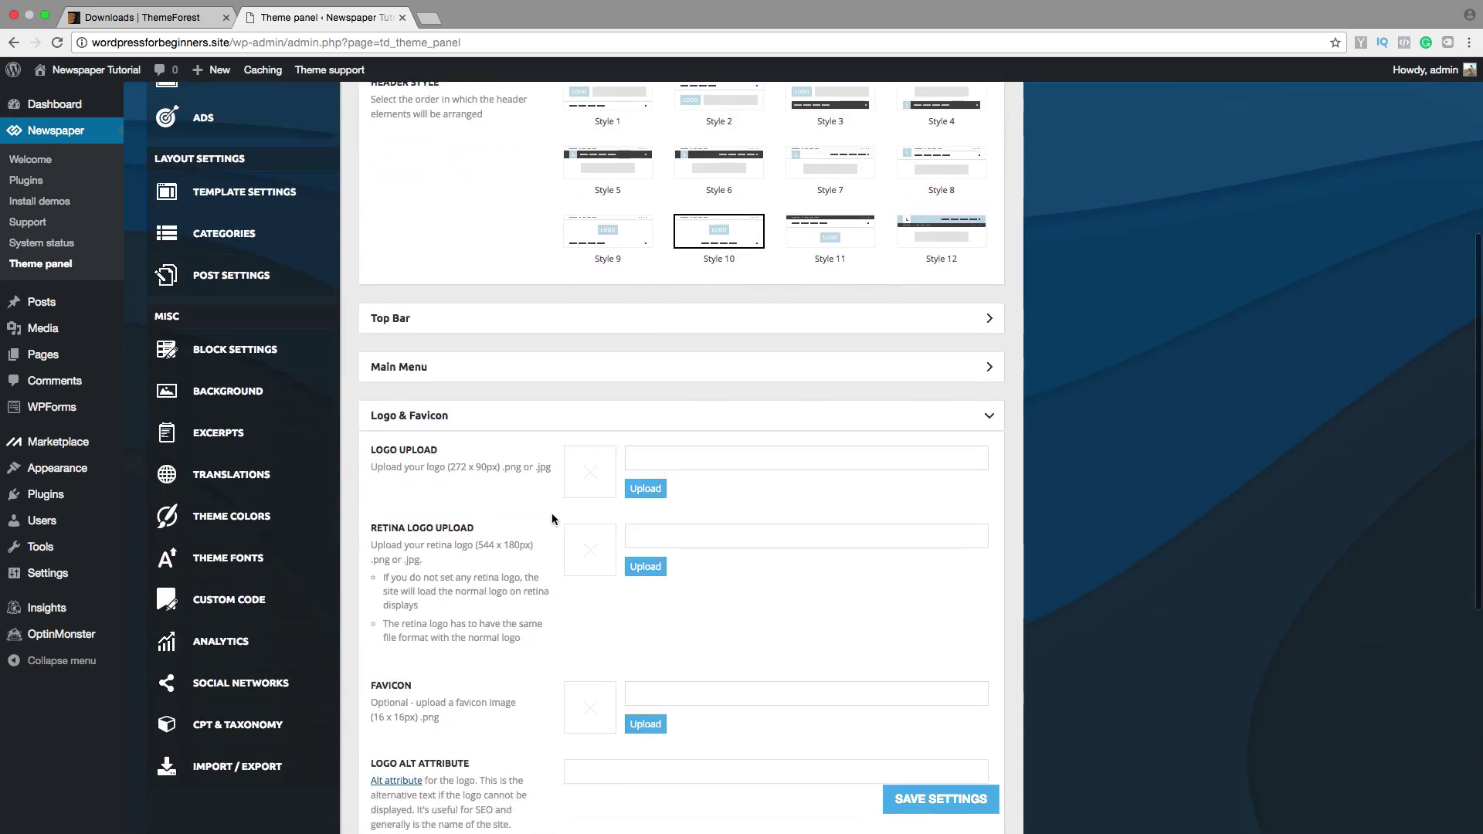
- Upload logo newspaper.png and insert it as the site logo
left_click(646, 490)
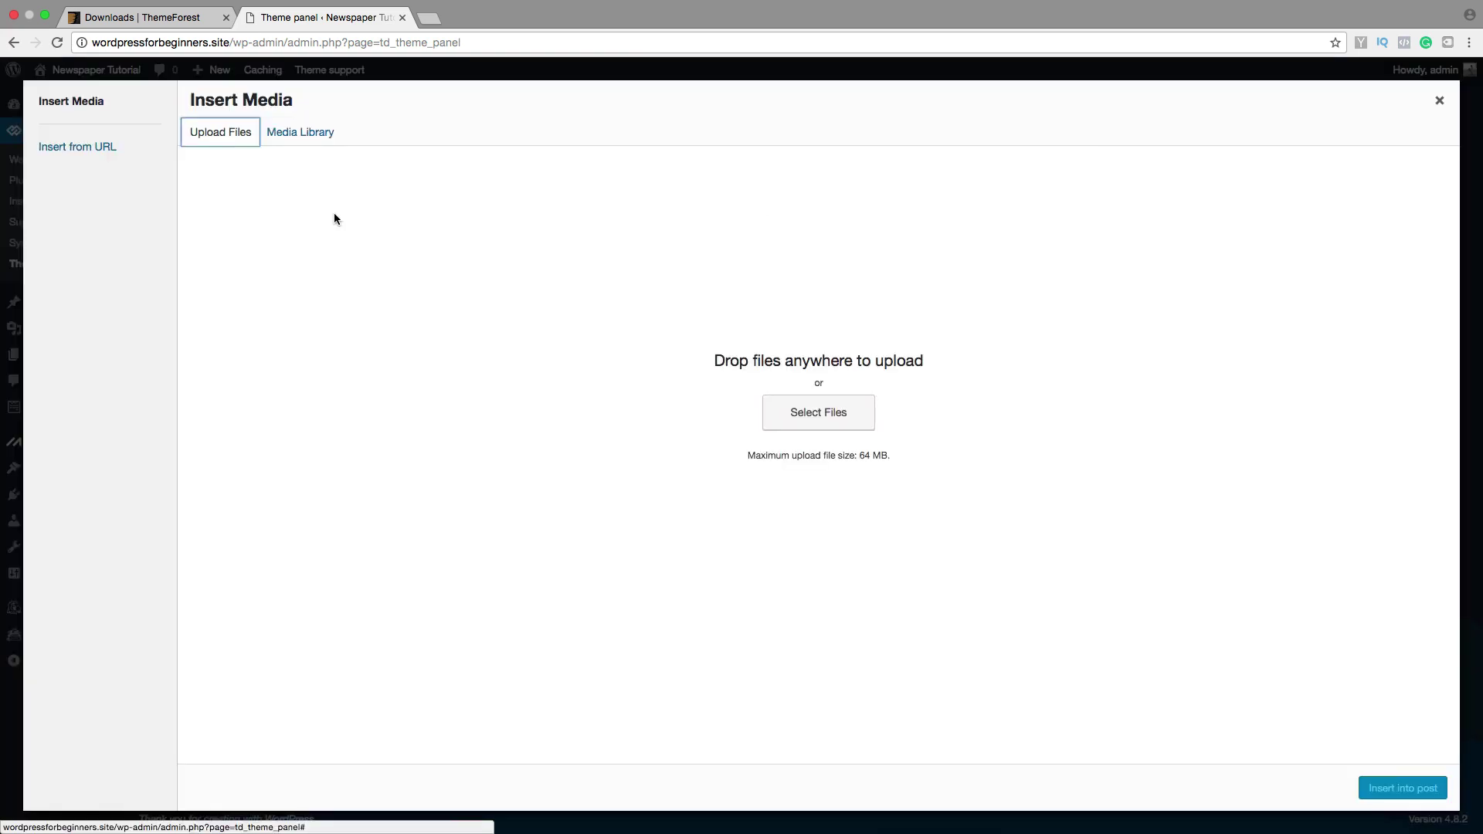
left_click(817, 416)
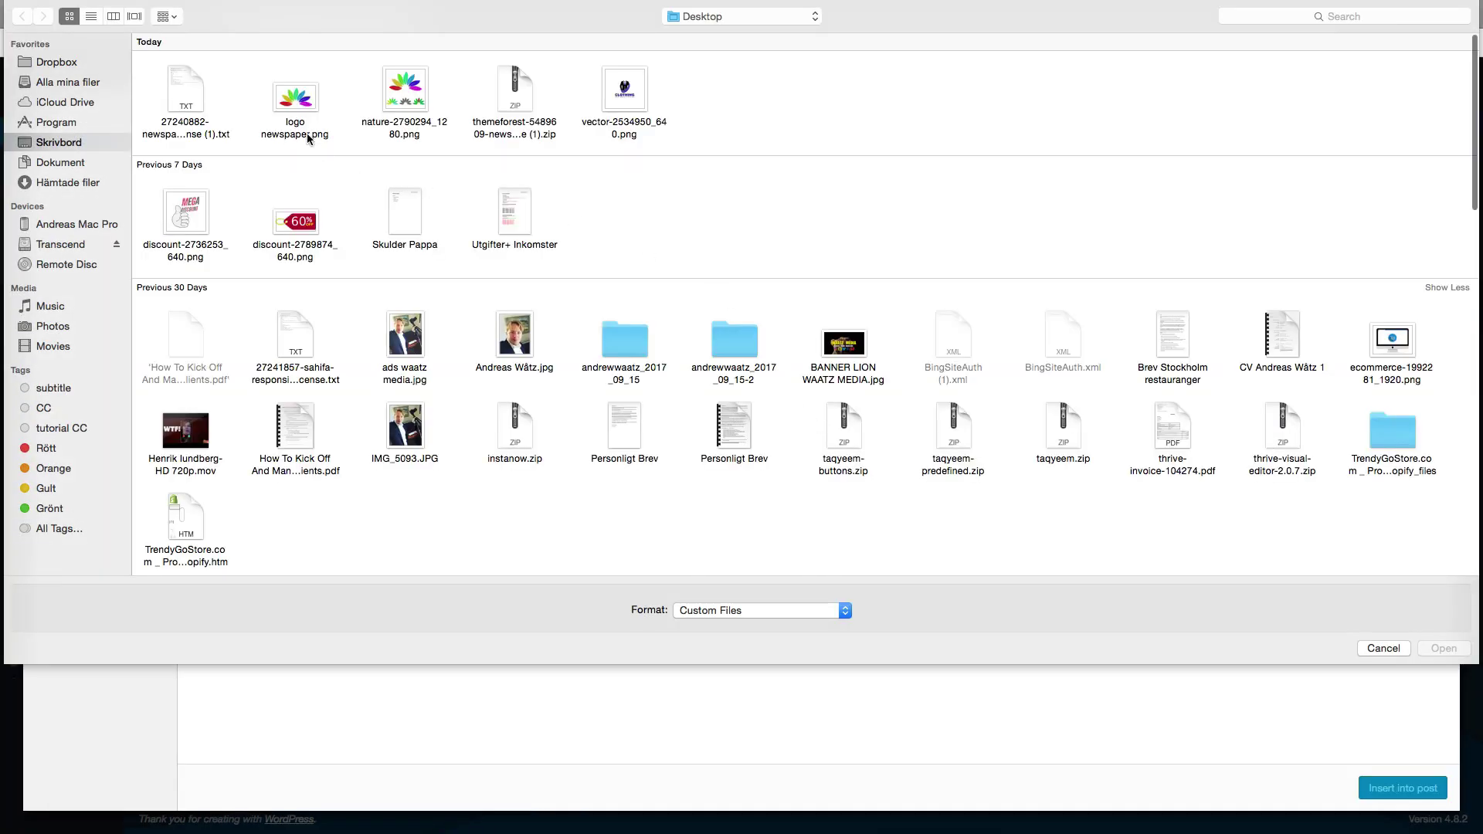
left_click(297, 114)
left_click(1460, 652)
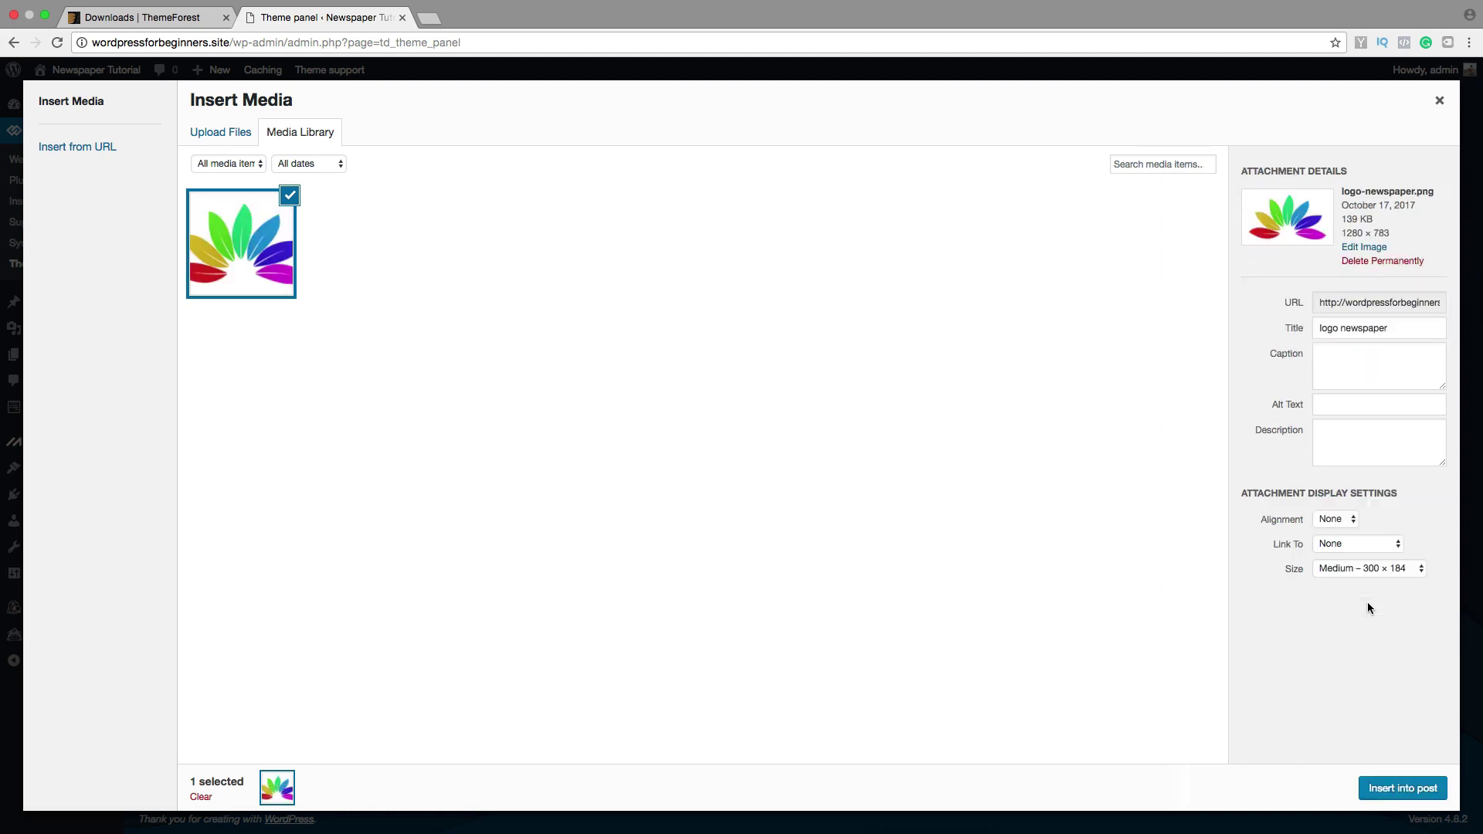
left_click(1388, 790)
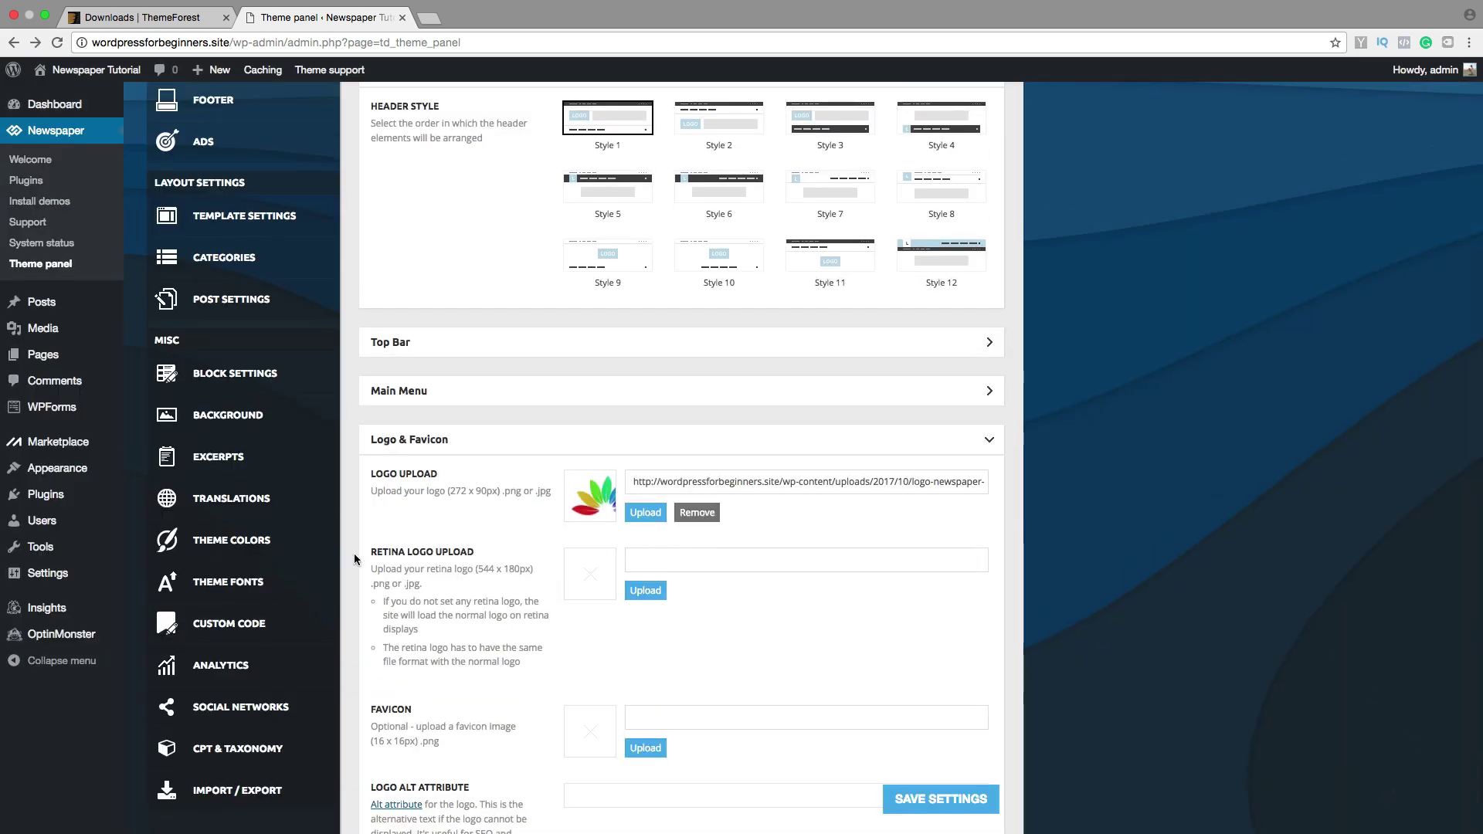
- Save the theme panel settings and view the front page with the new logo
scroll(466, 576, "down", 1)
scroll(467, 576, "down", 4)
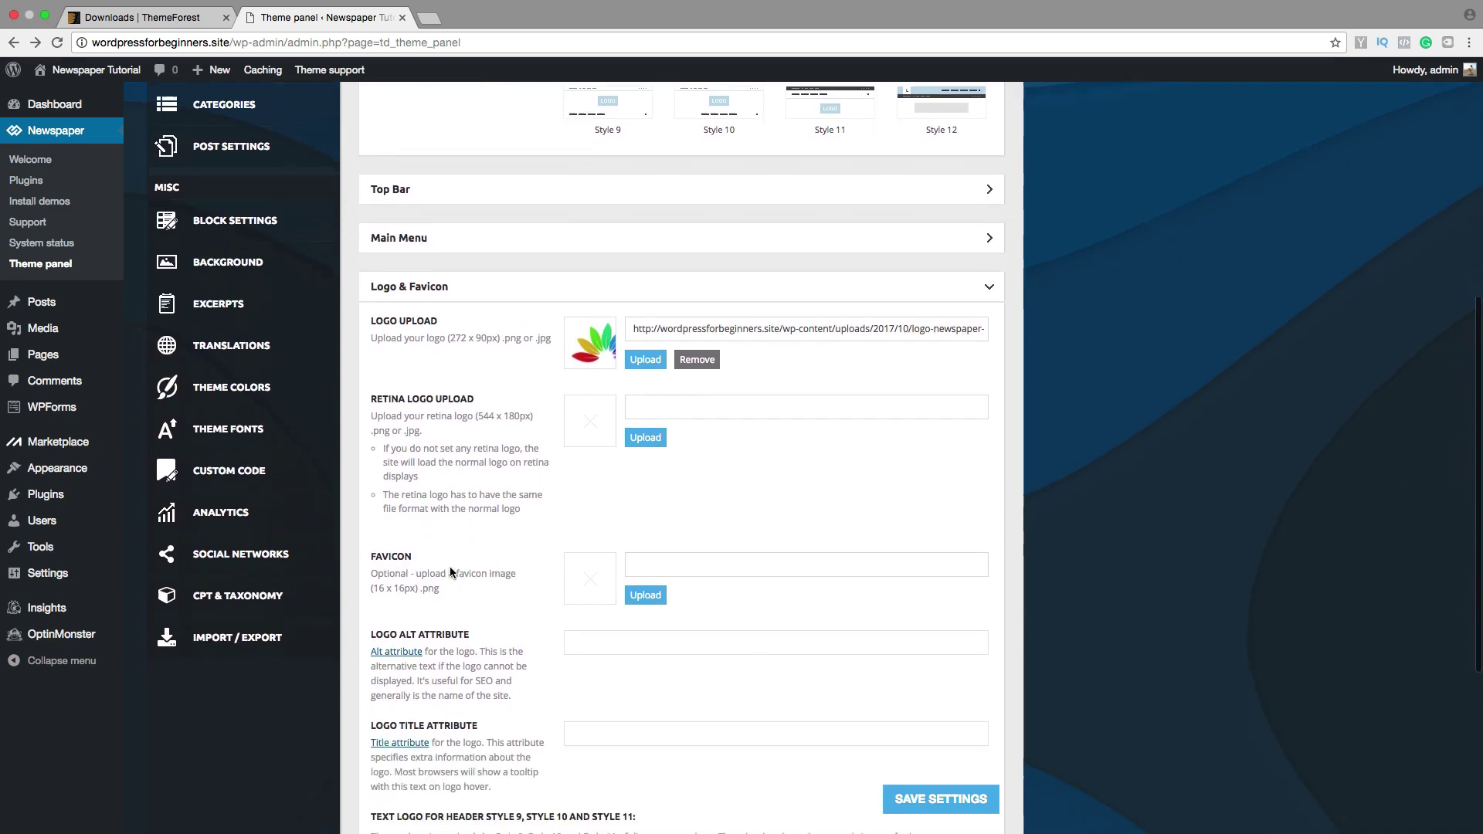
scroll(459, 572, "down", 1)
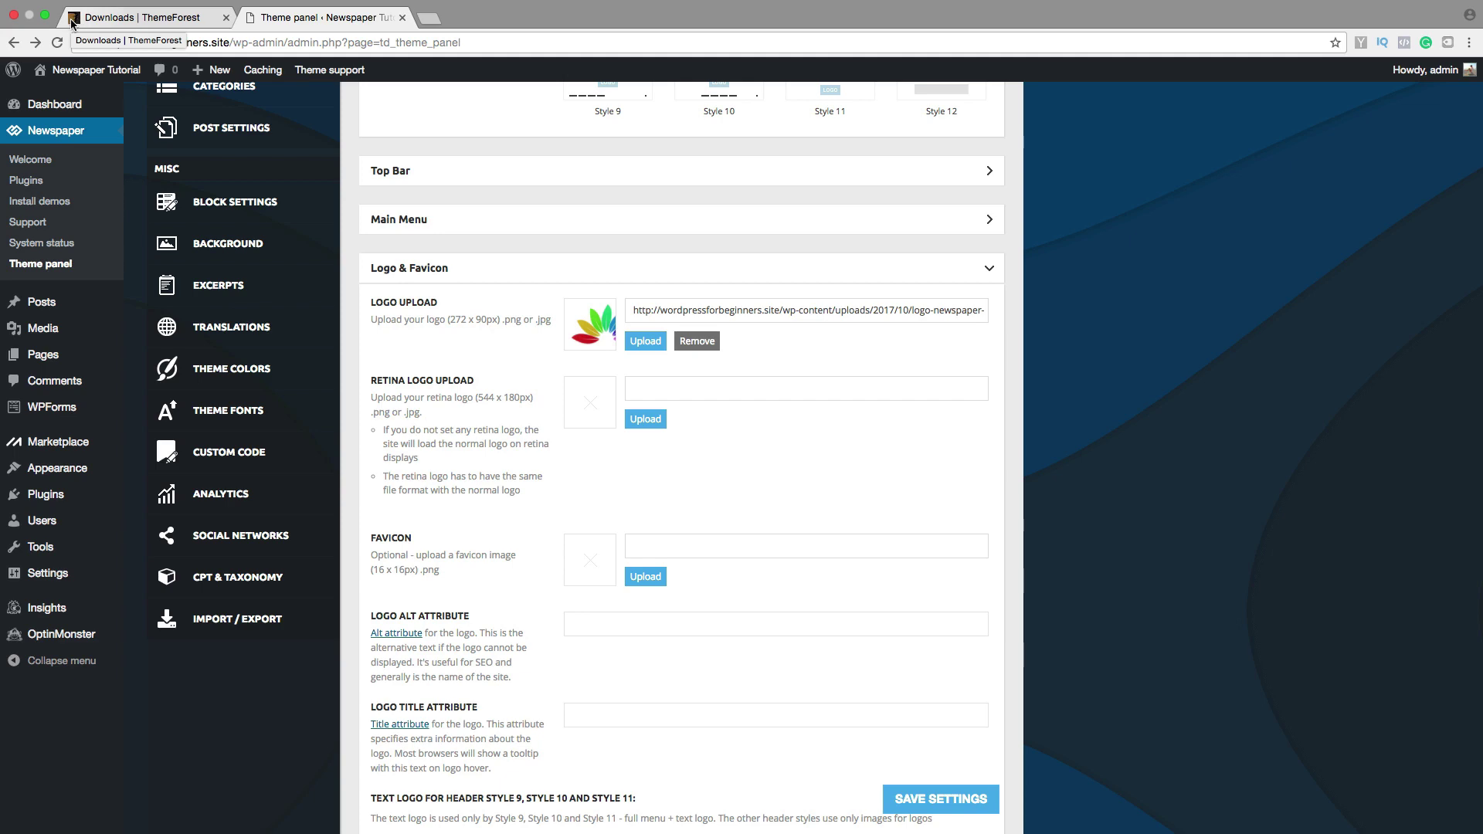
scroll(596, 466, "down", 5)
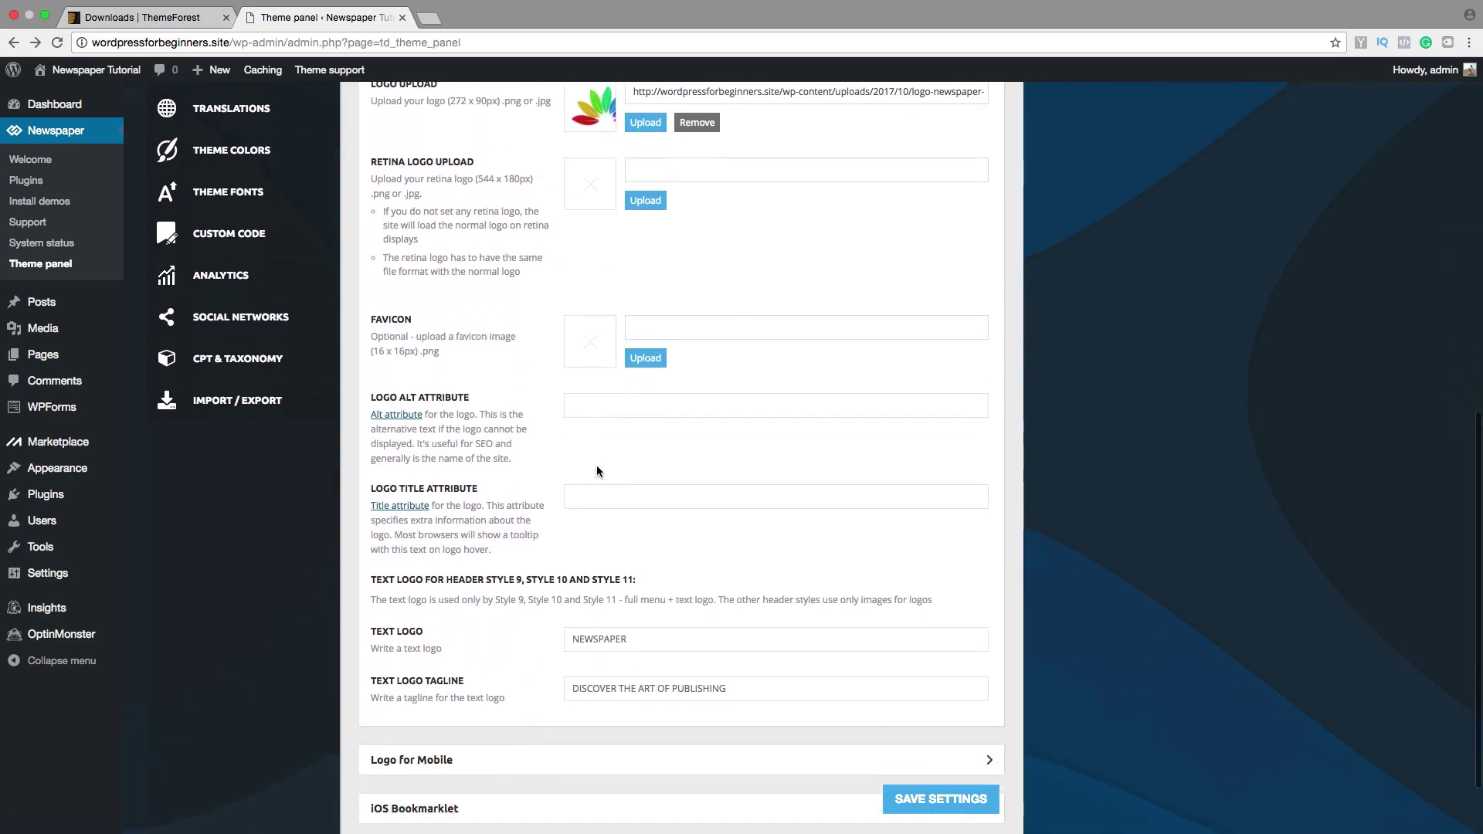
scroll(597, 467, "down", 2)
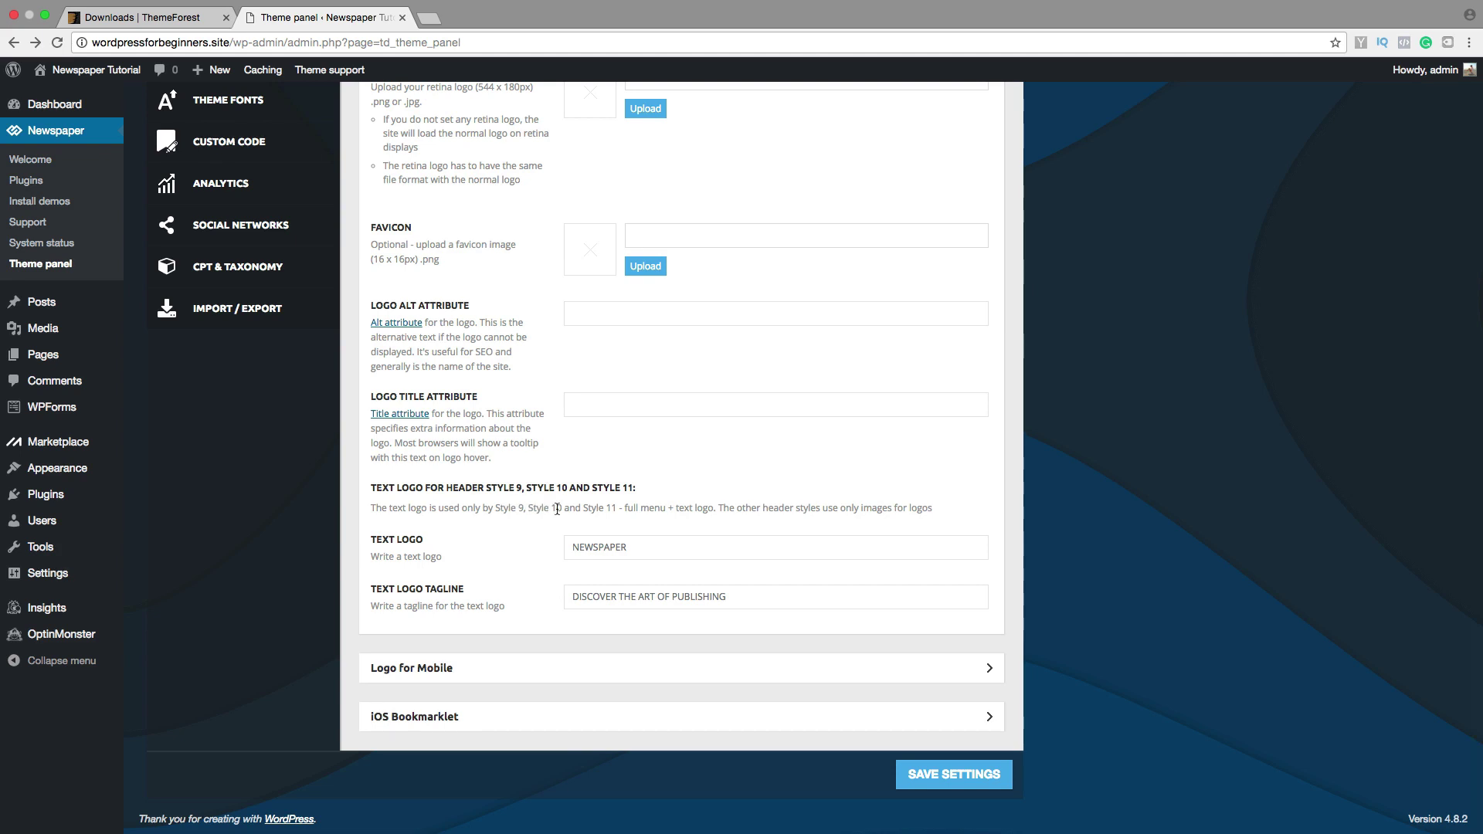
left_click(937, 778)
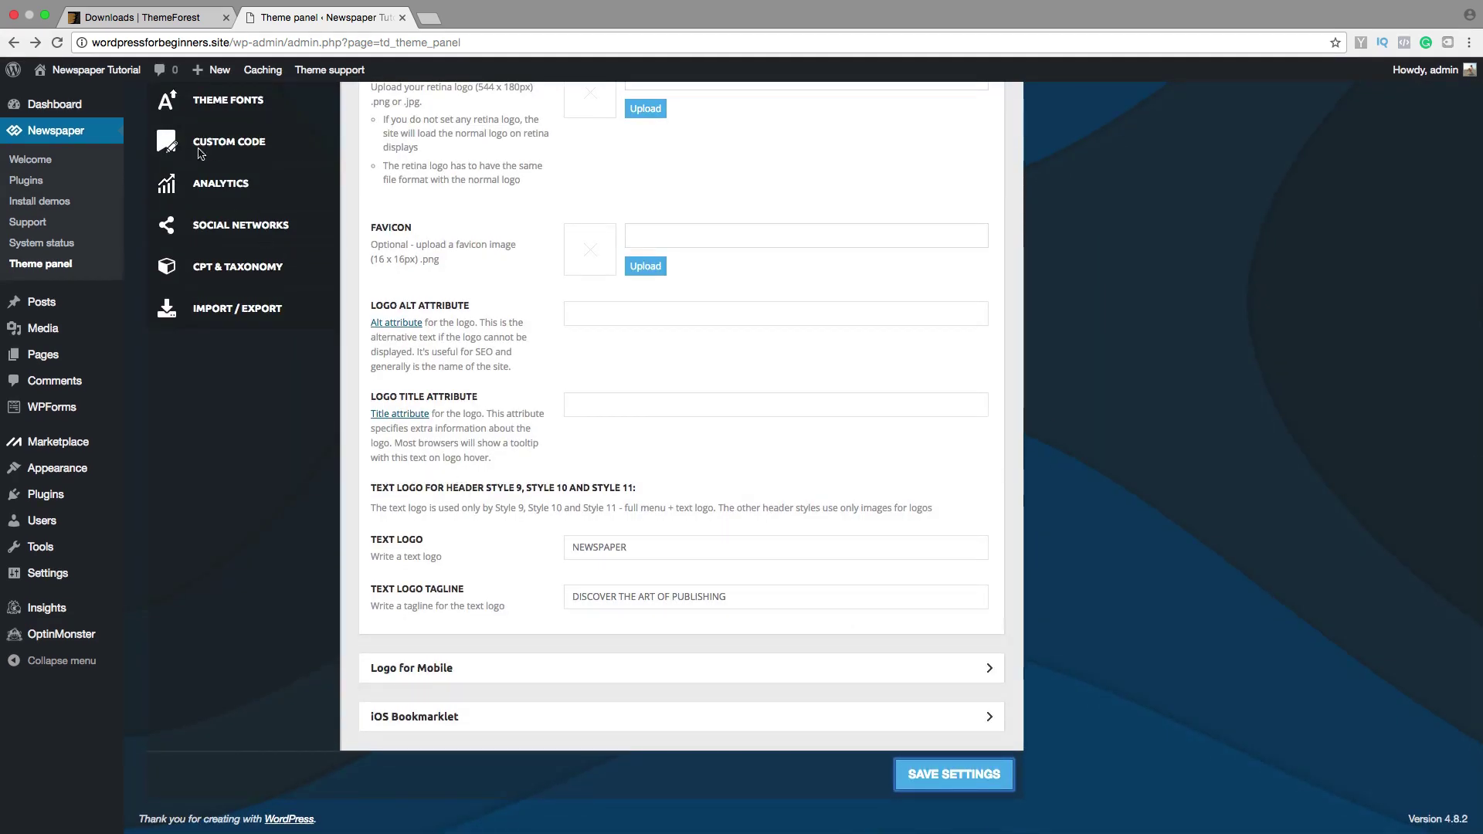
left_click(97, 70)
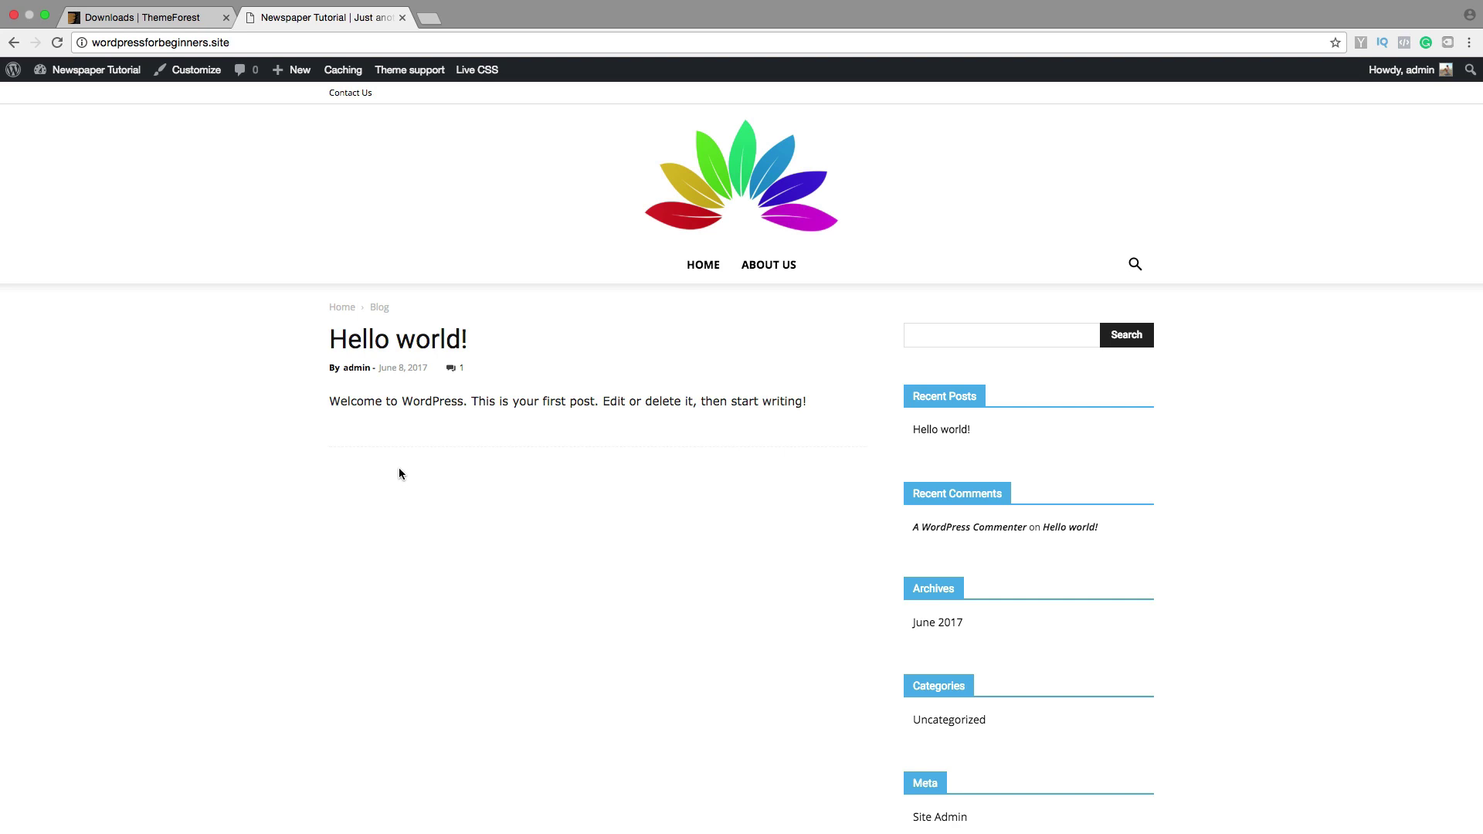
- Return from the front page to the Welcome to WordPress Dashboard screen
mouse_move(295, 76)
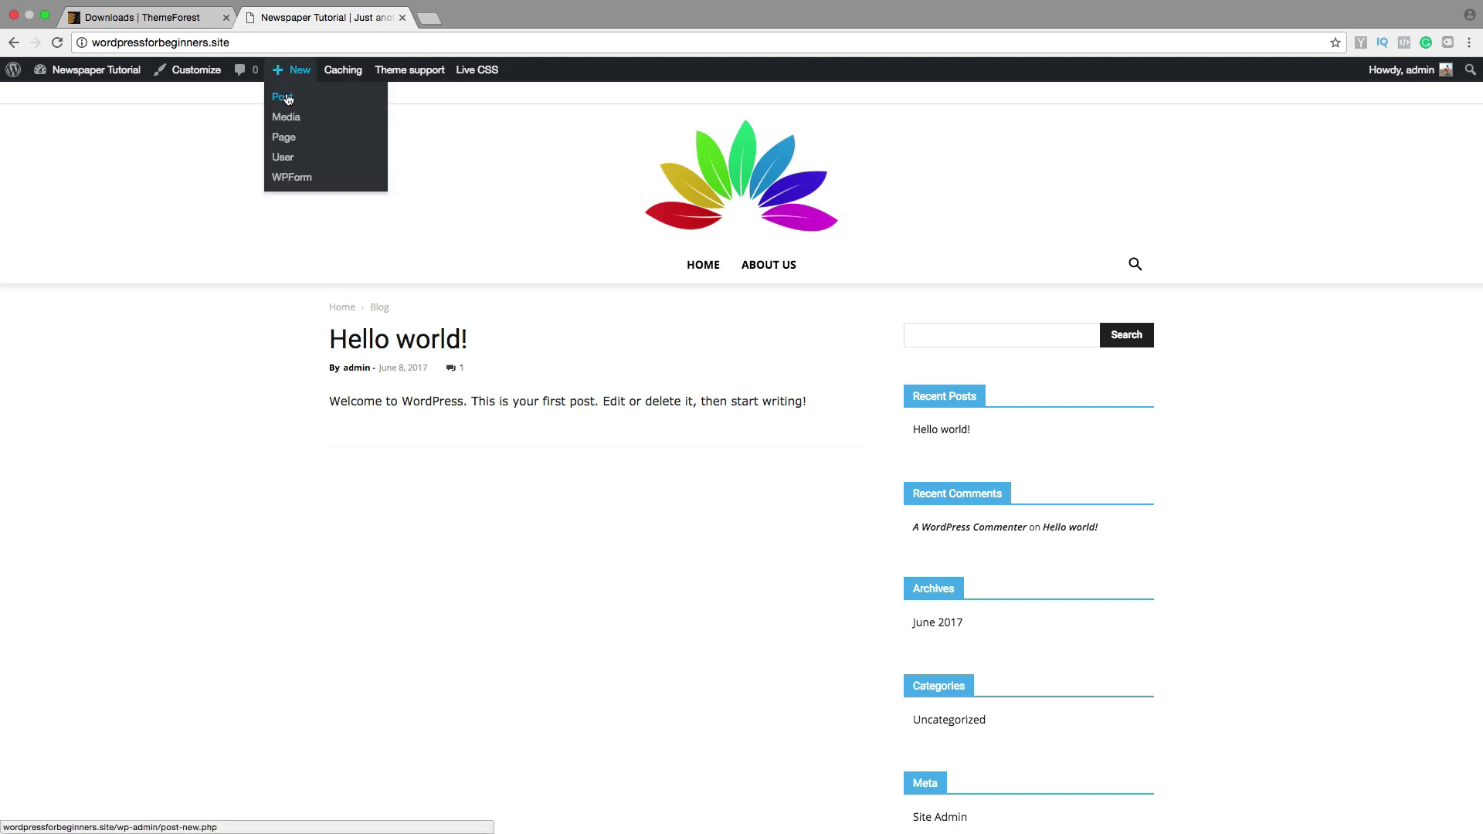
left_click(61, 75)
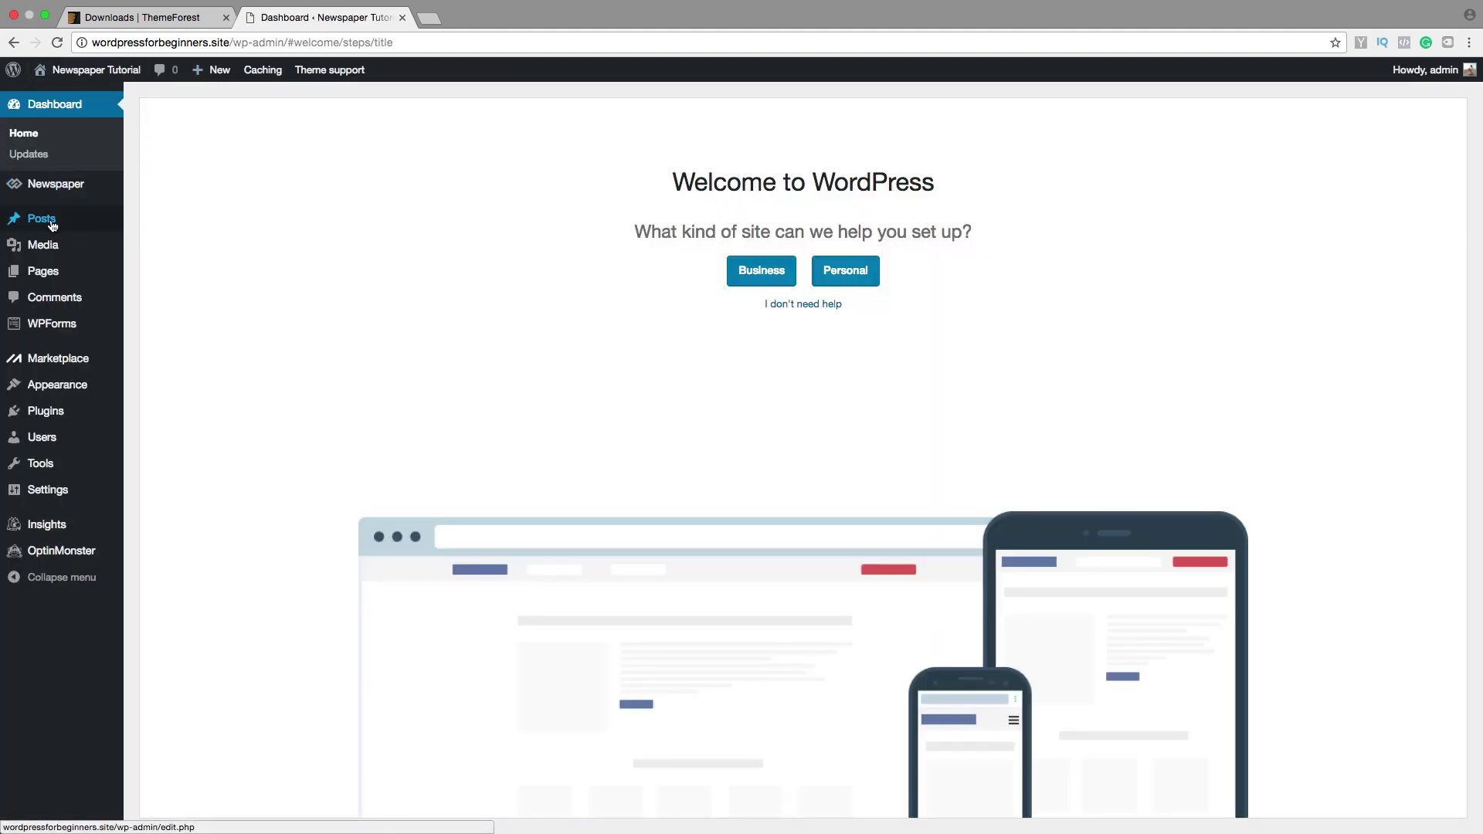
- Start a new post titled "How To Make A Smoothie" so it autosaves as a draft
mouse_move(81, 225)
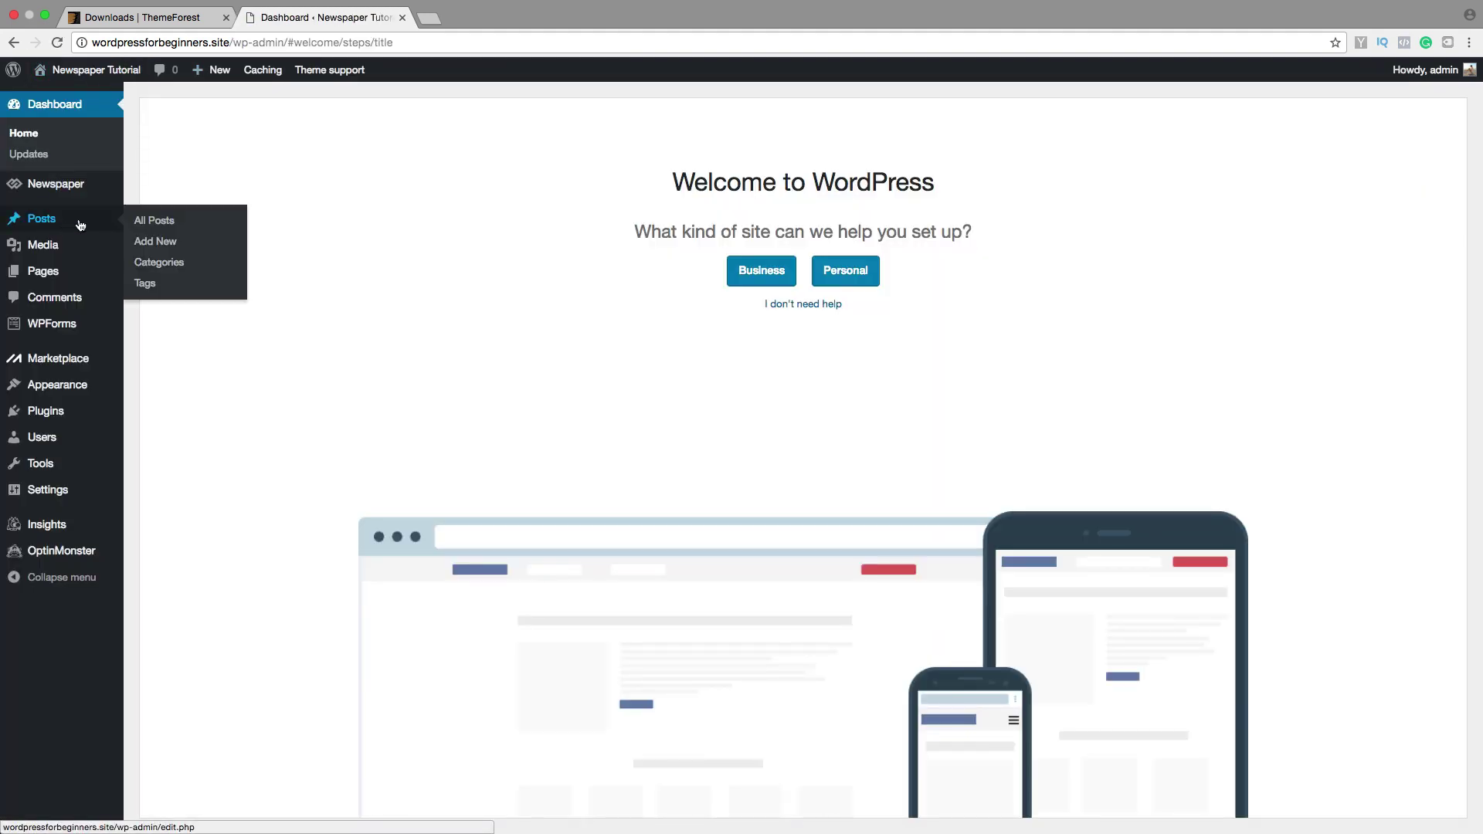
left_click(166, 250)
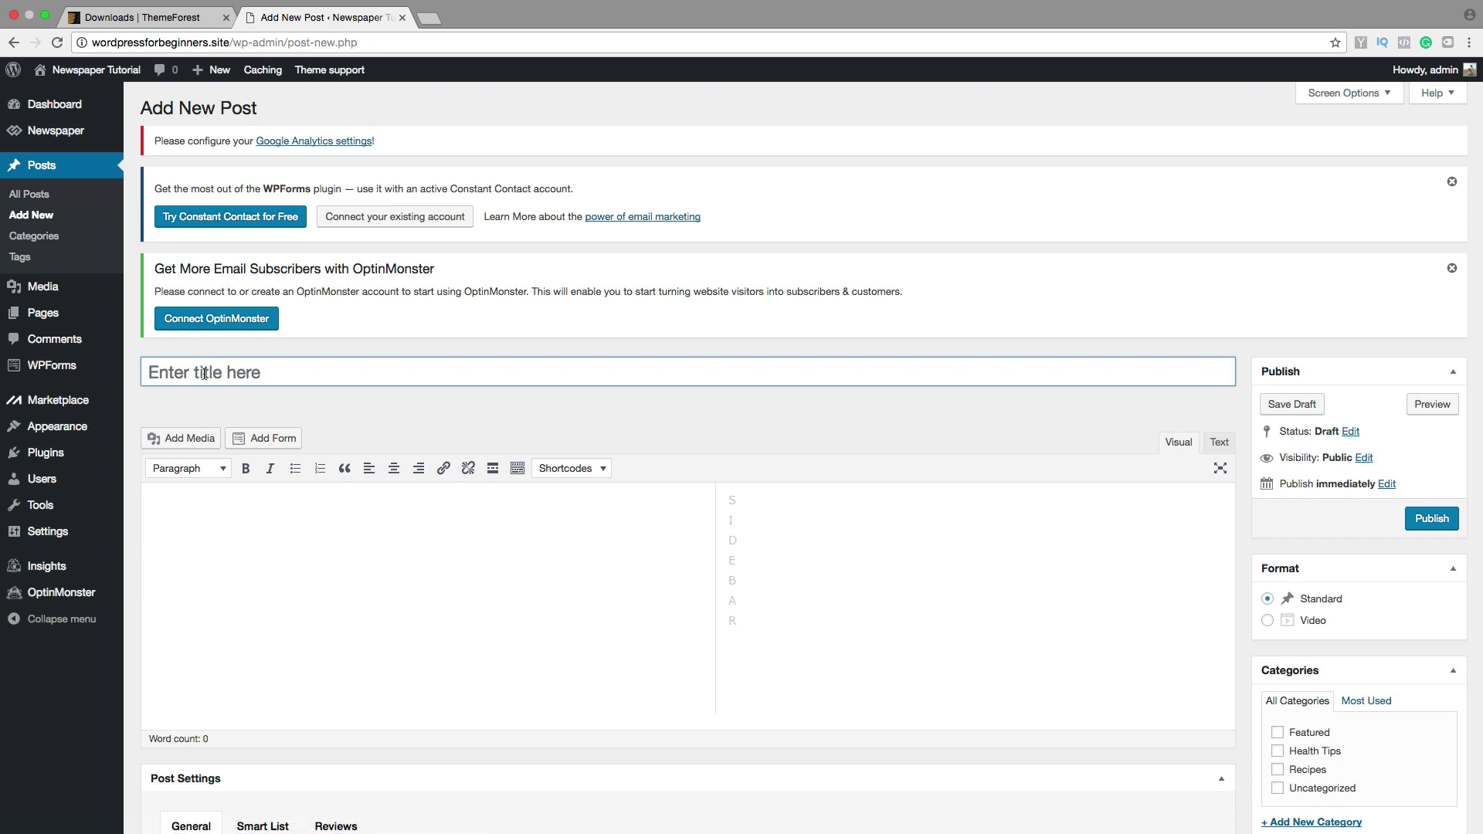
left_click(204, 374)
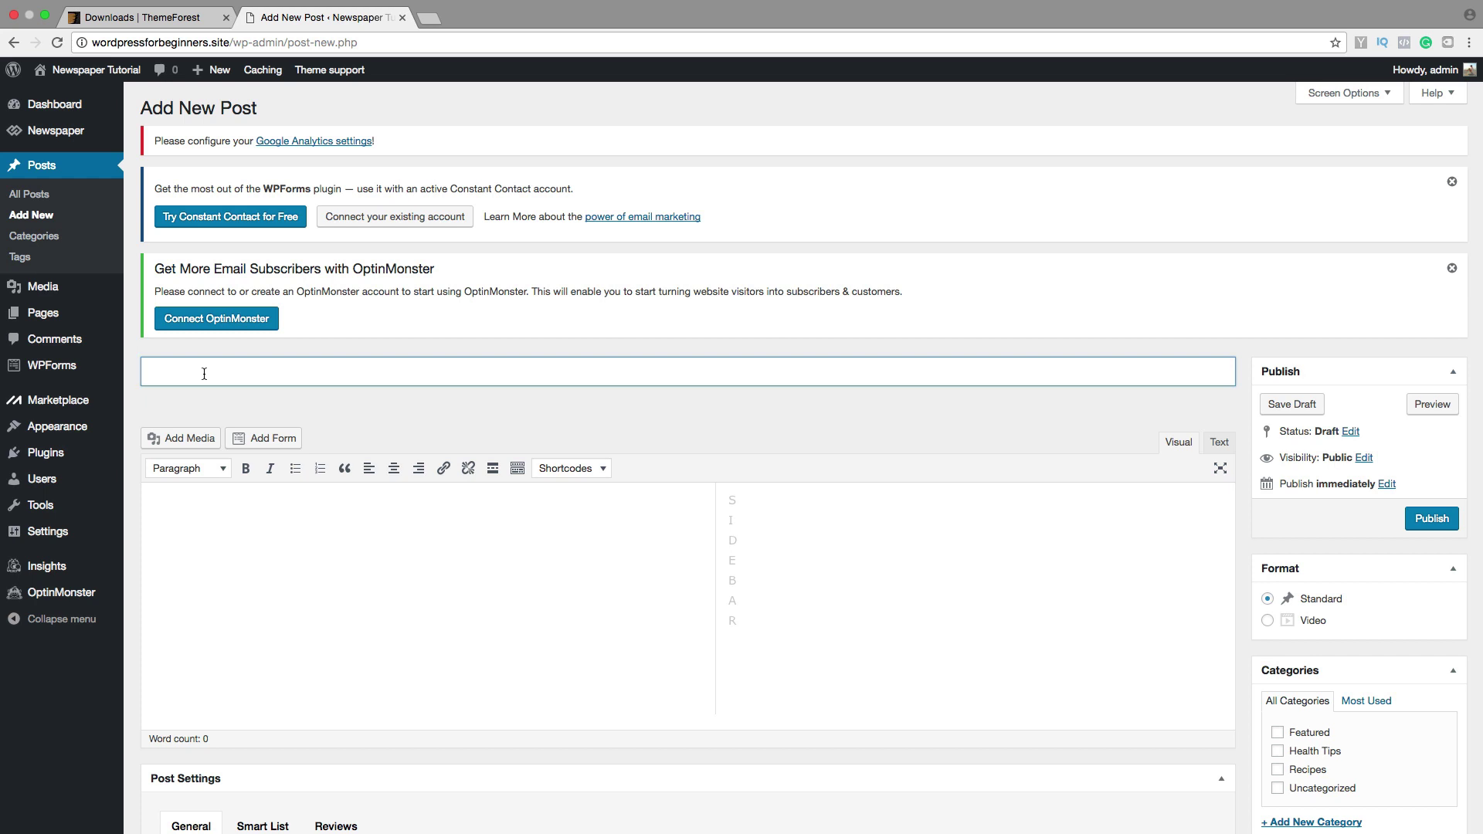
type("How To Make A Smoothie")
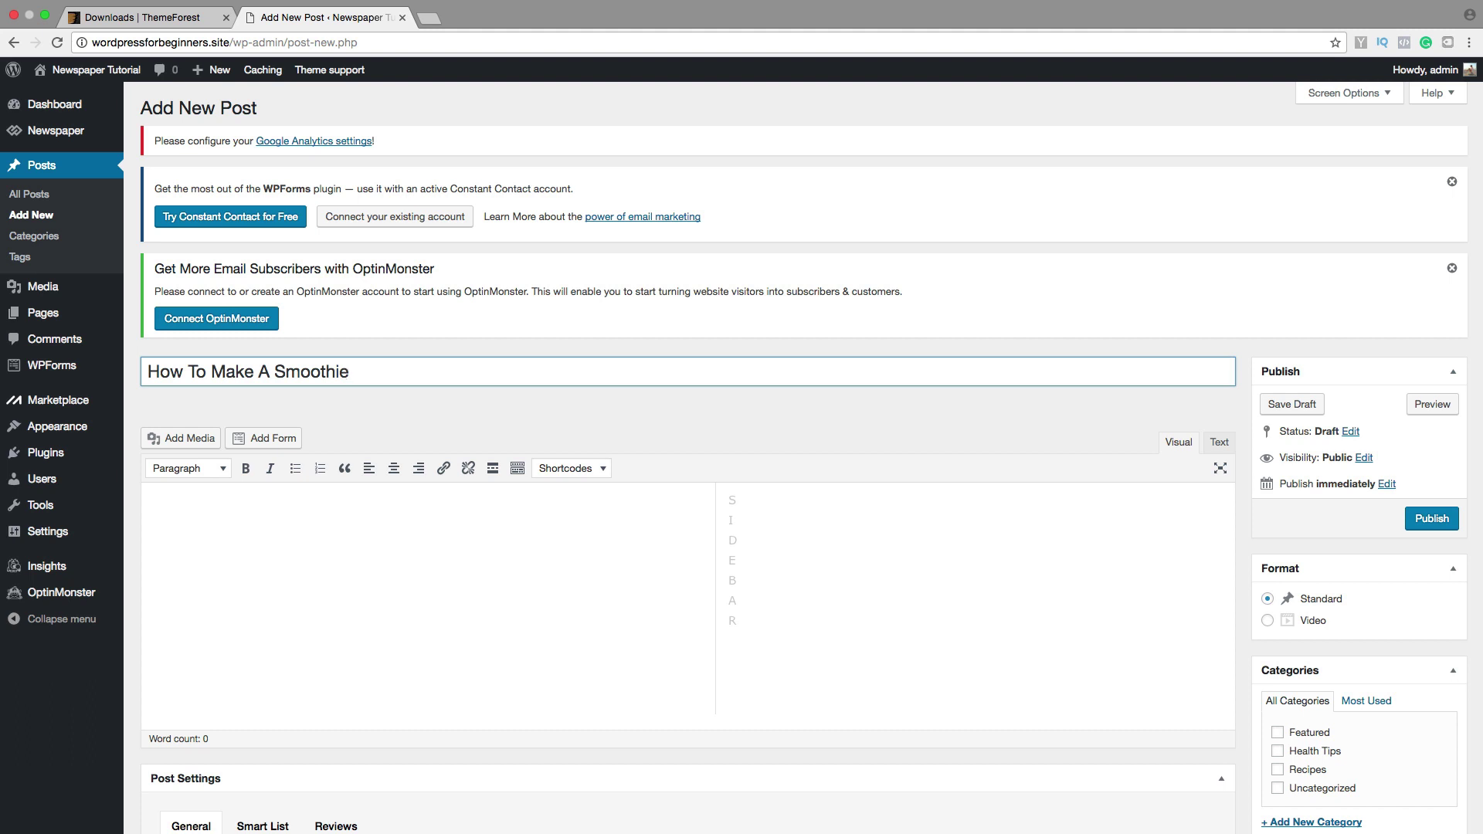
left_click(210, 533)
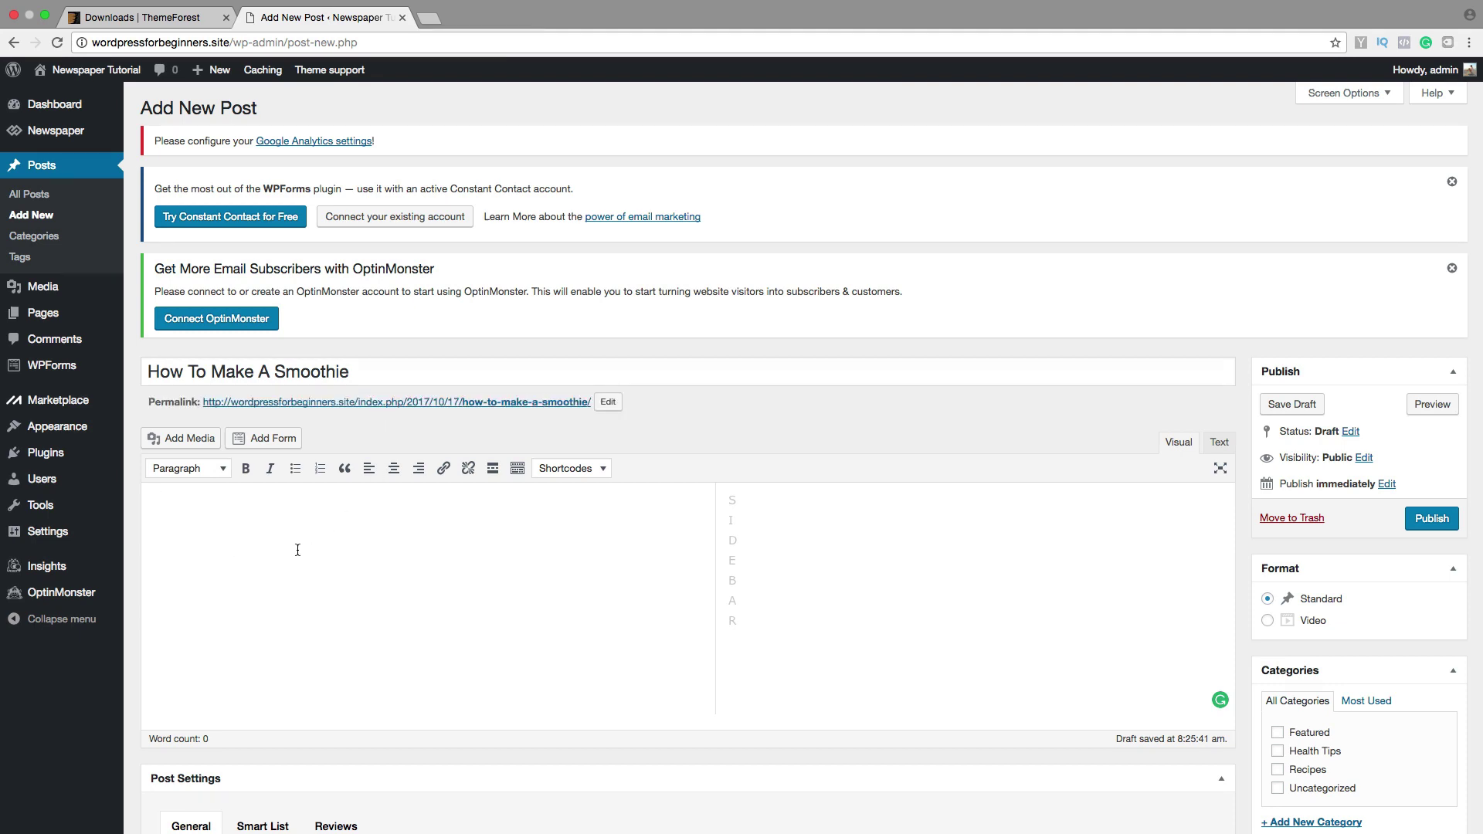
- Paste lorem ipsum text and add the line "How to make an awesome smoothie recipe" above it
key("super+v")
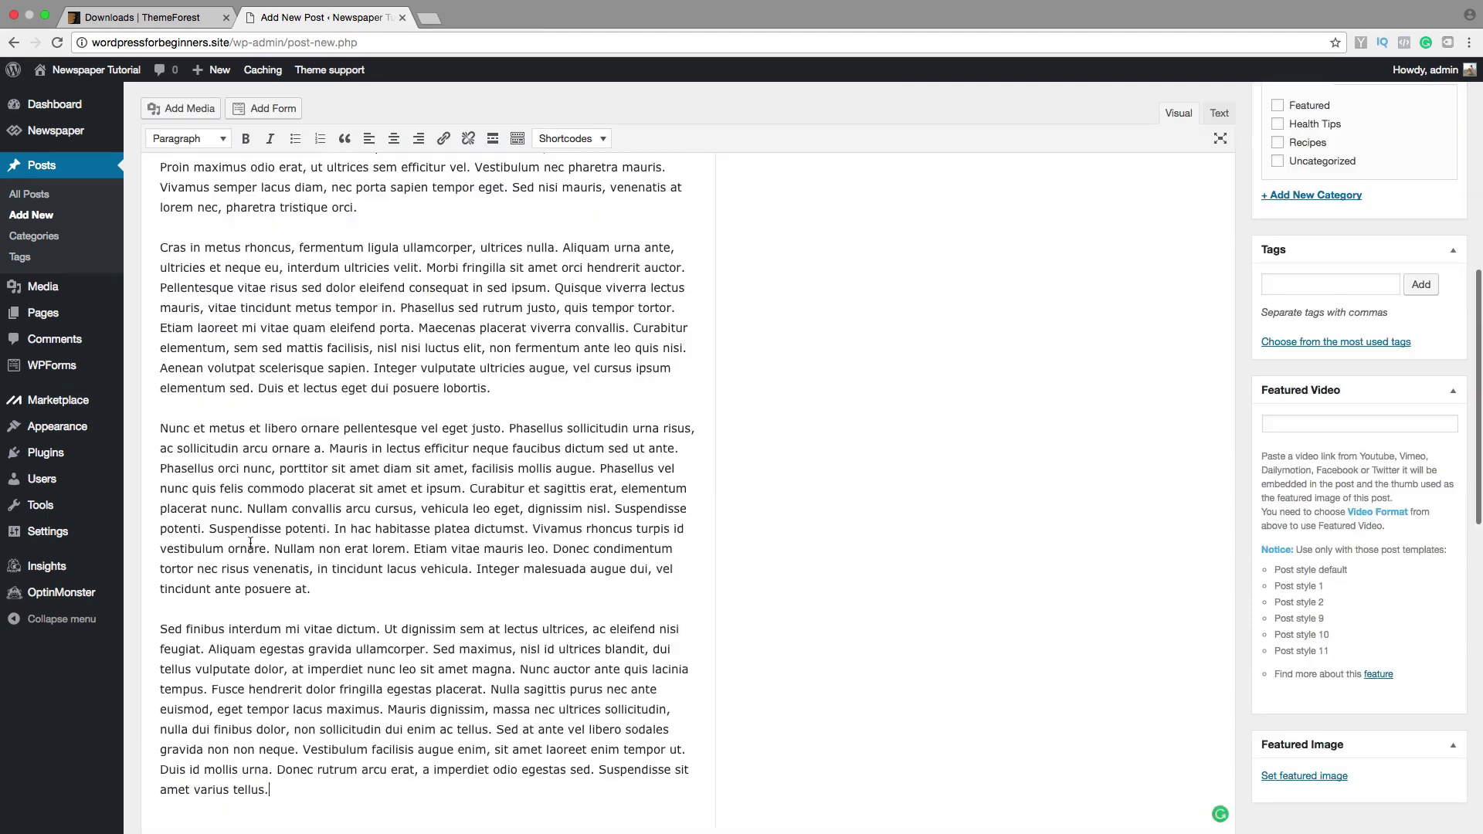
scroll(286, 525, "up", 10)
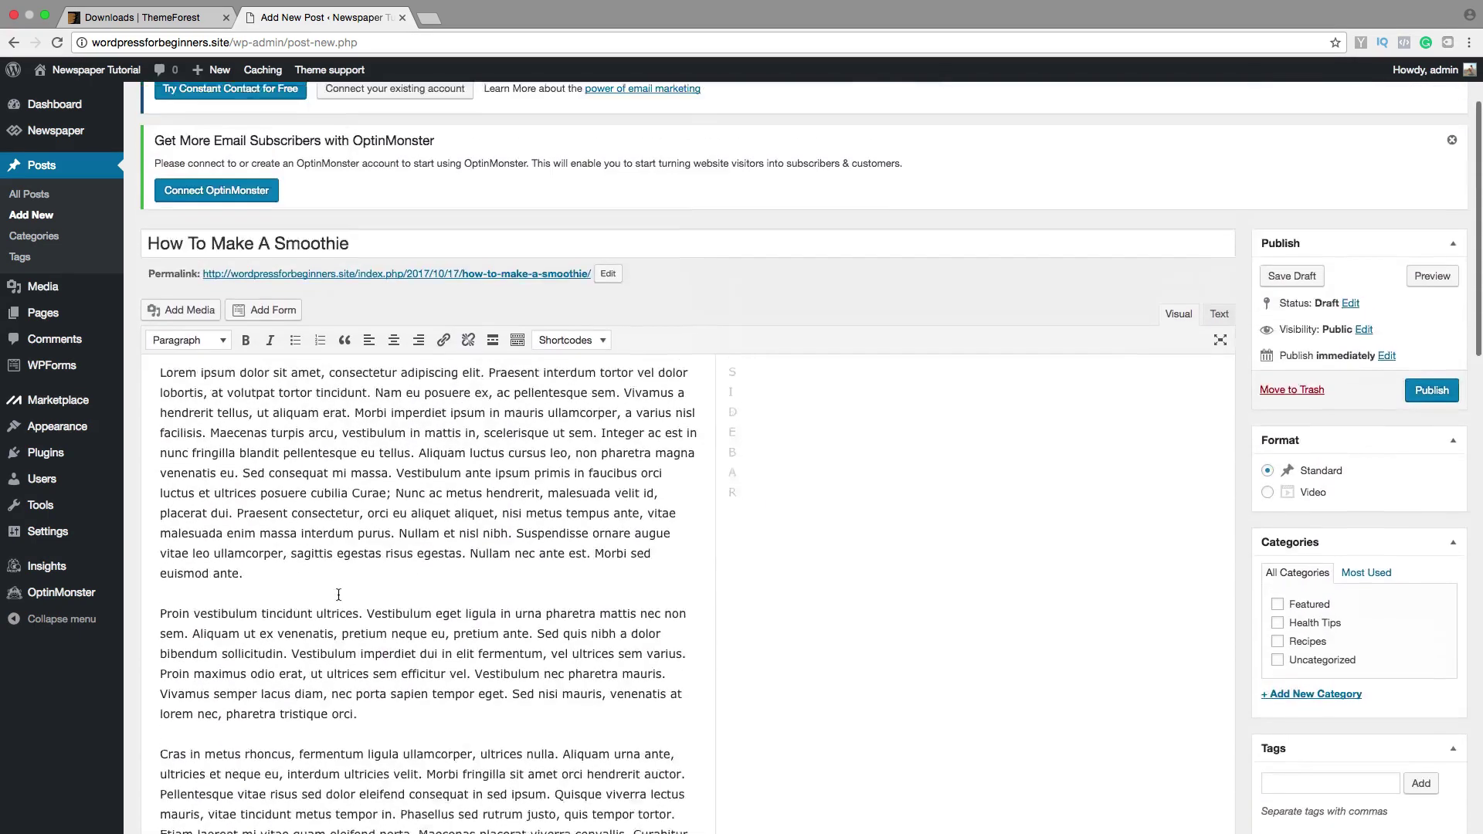
scroll(405, 573, "up", 2)
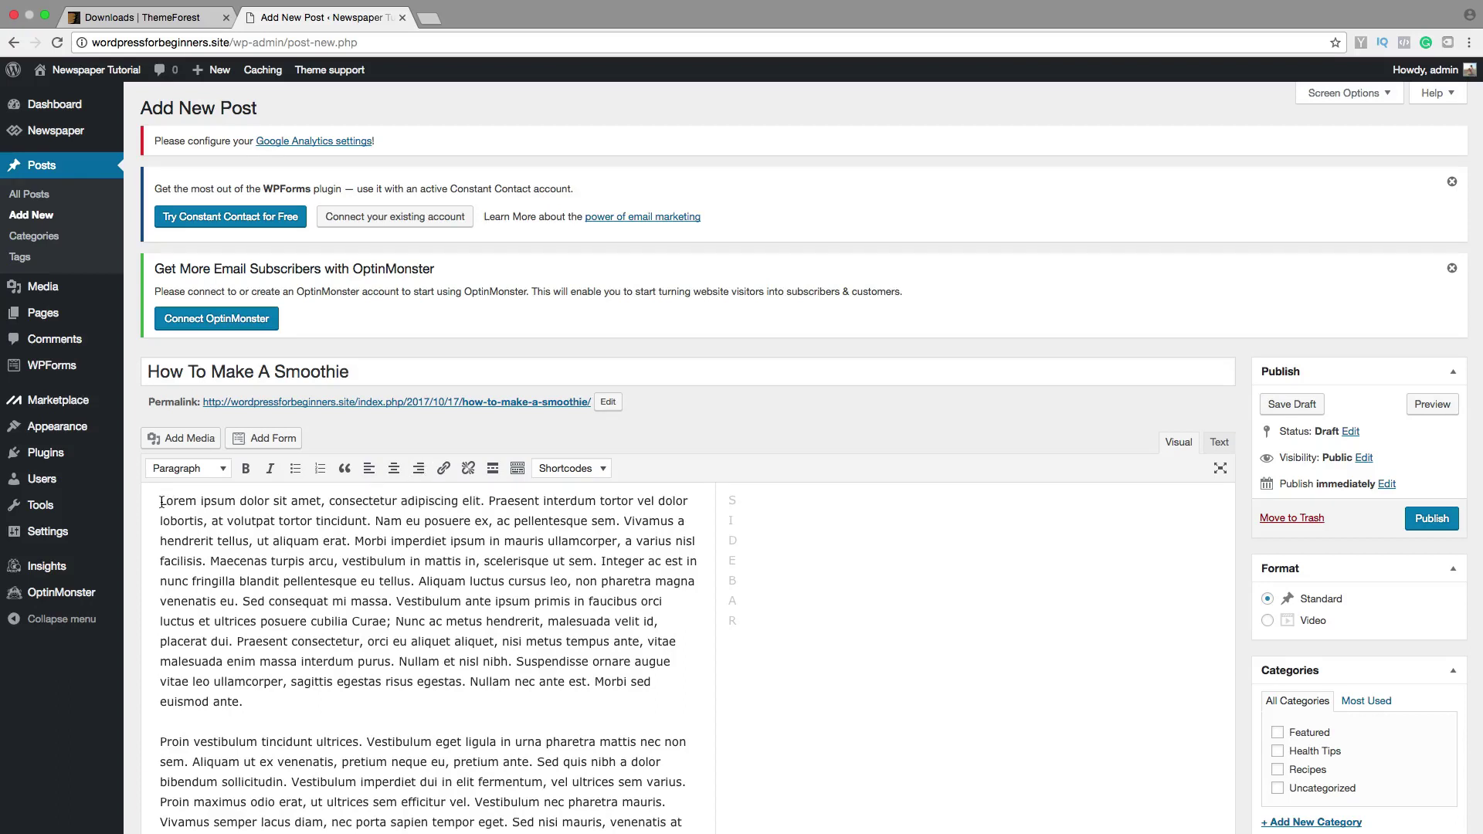
key("Return")
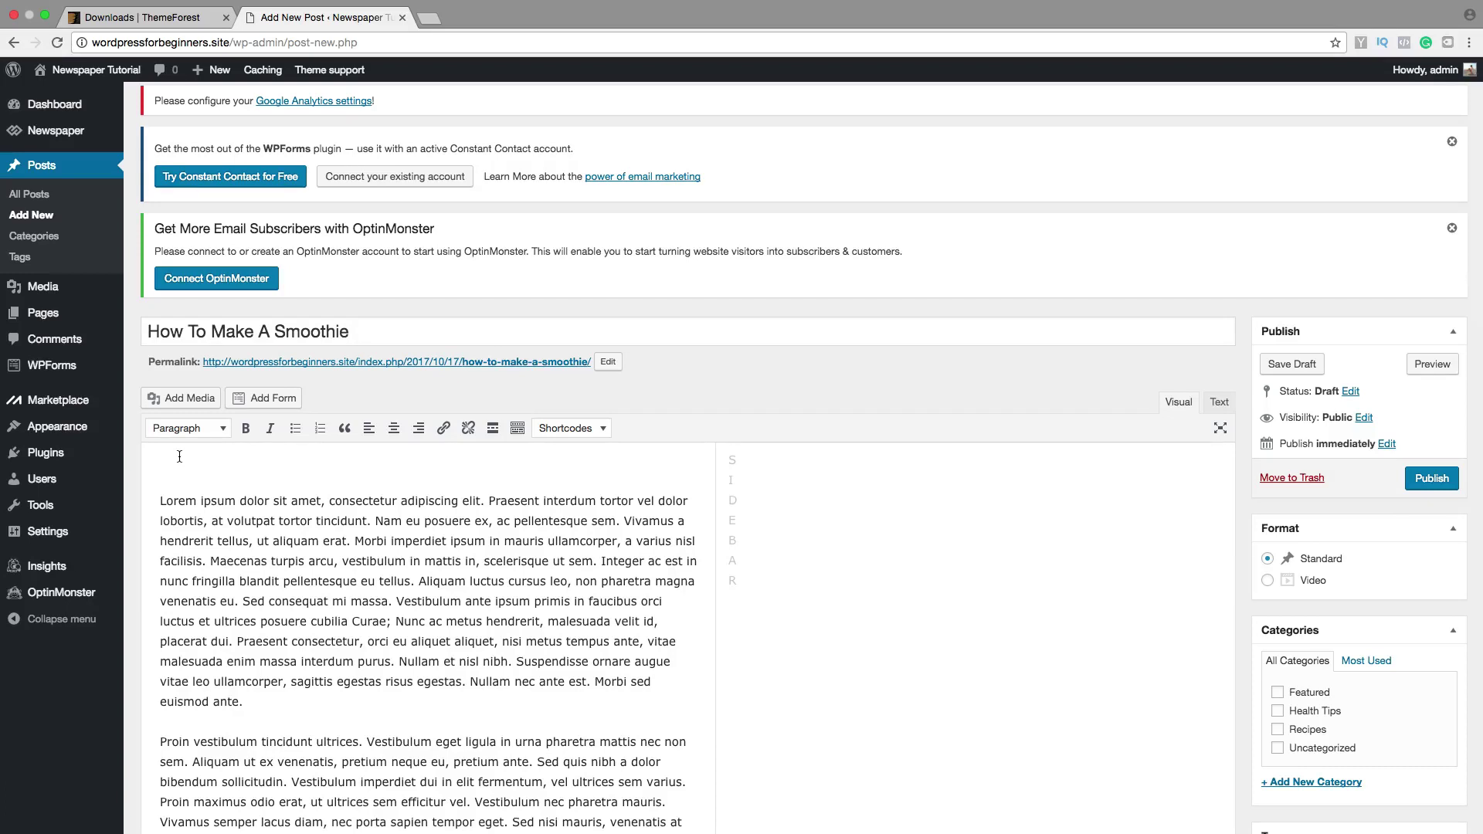
type("How to make an awesome smo")
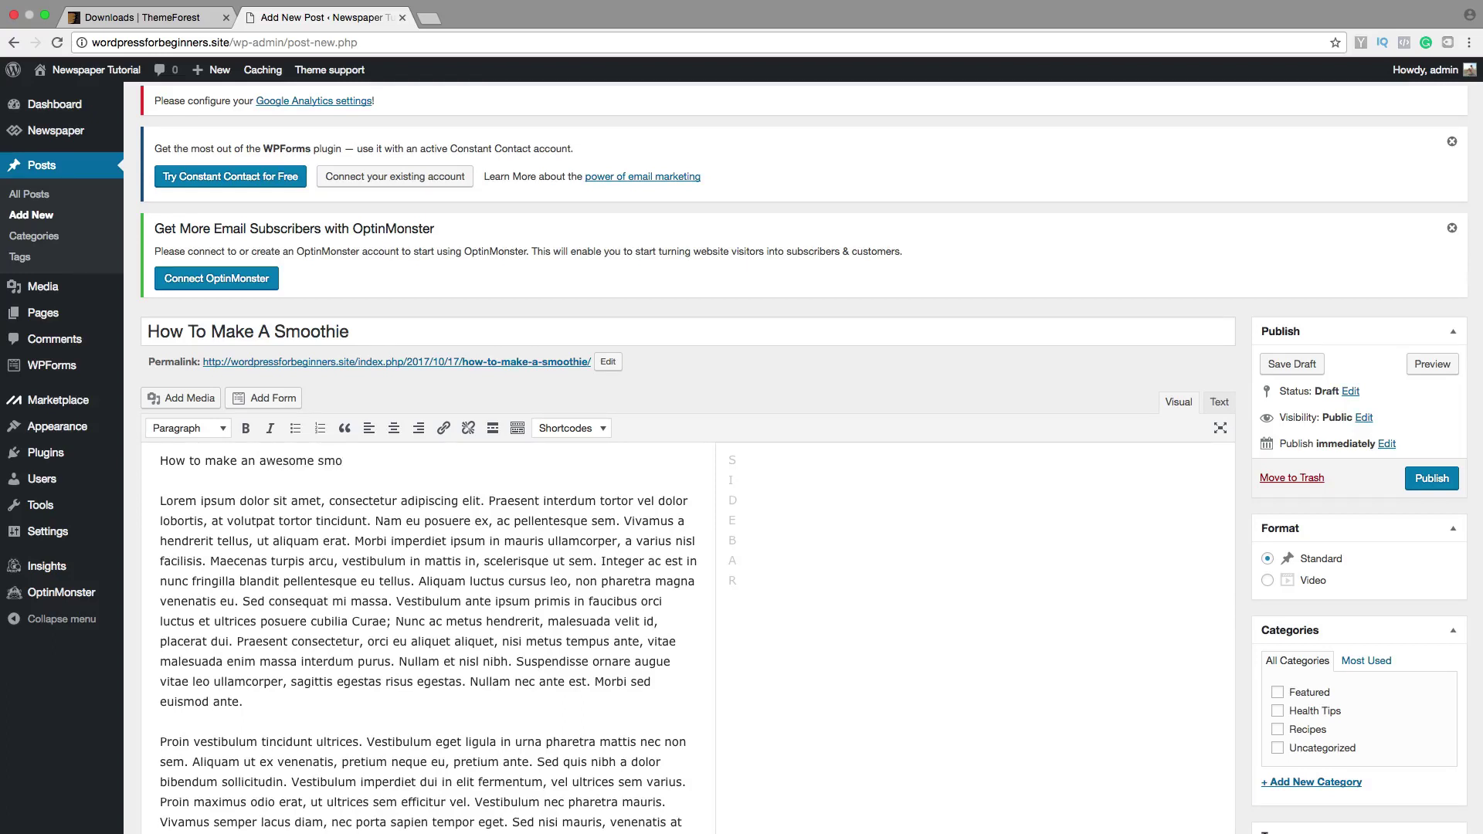
type("othie recipe")
- Format "How to make an awesome smoothie recipe" as Heading 1
left_click_drag(417, 461, 159, 462)
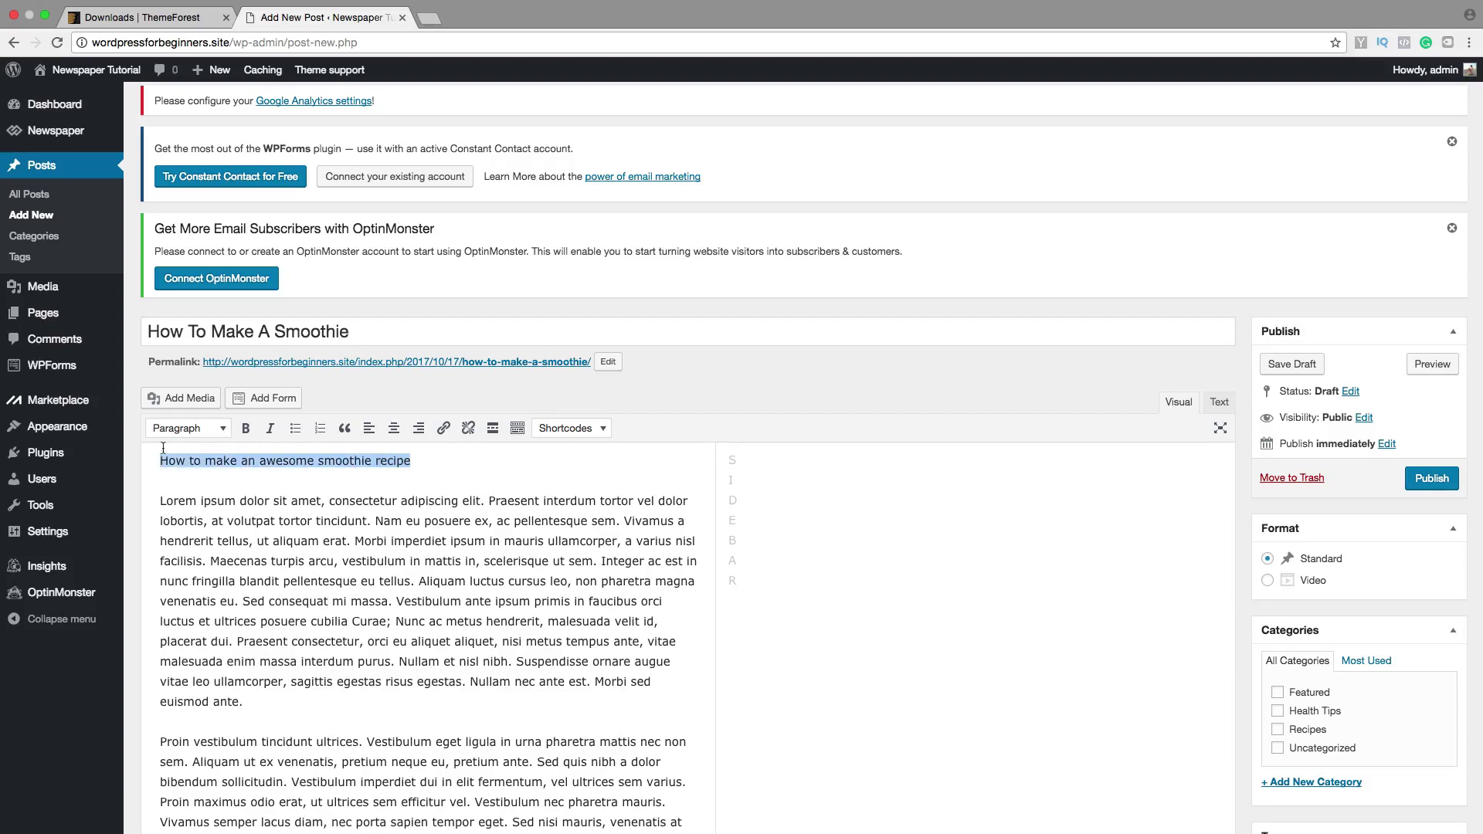
left_click(178, 431)
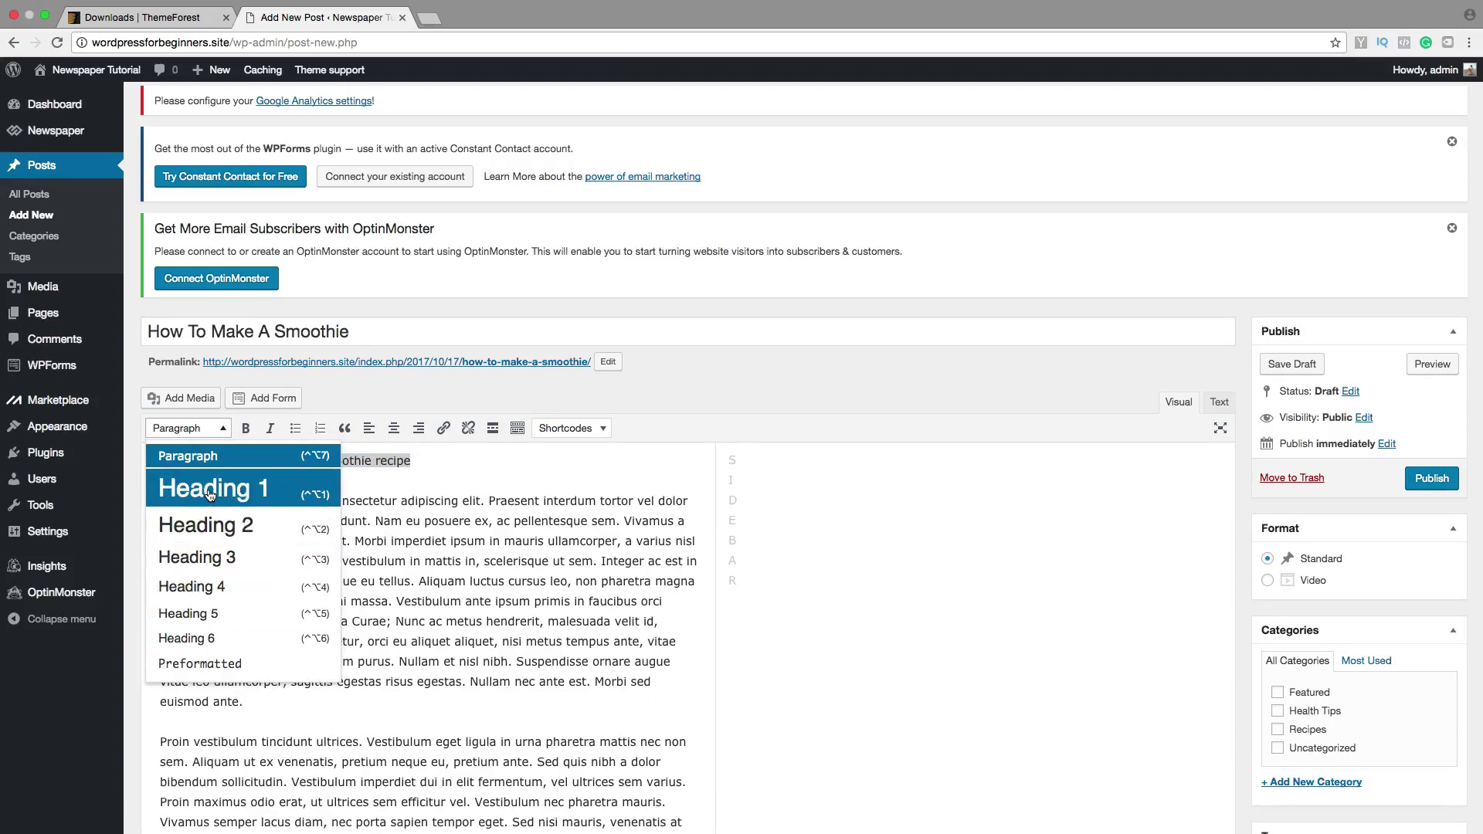
left_click(208, 489)
left_click(649, 463)
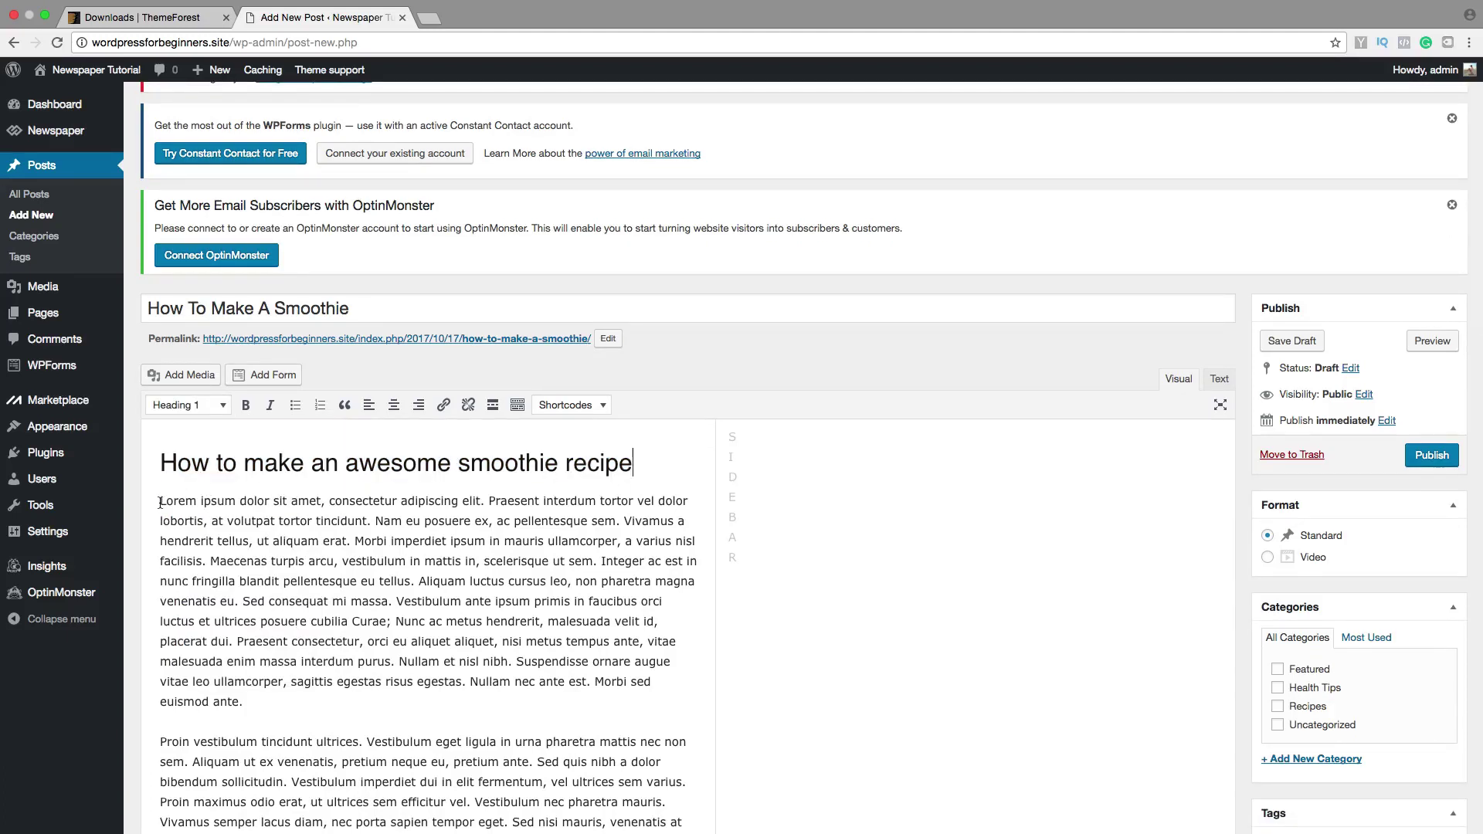
left_click_drag(160, 502, 322, 503)
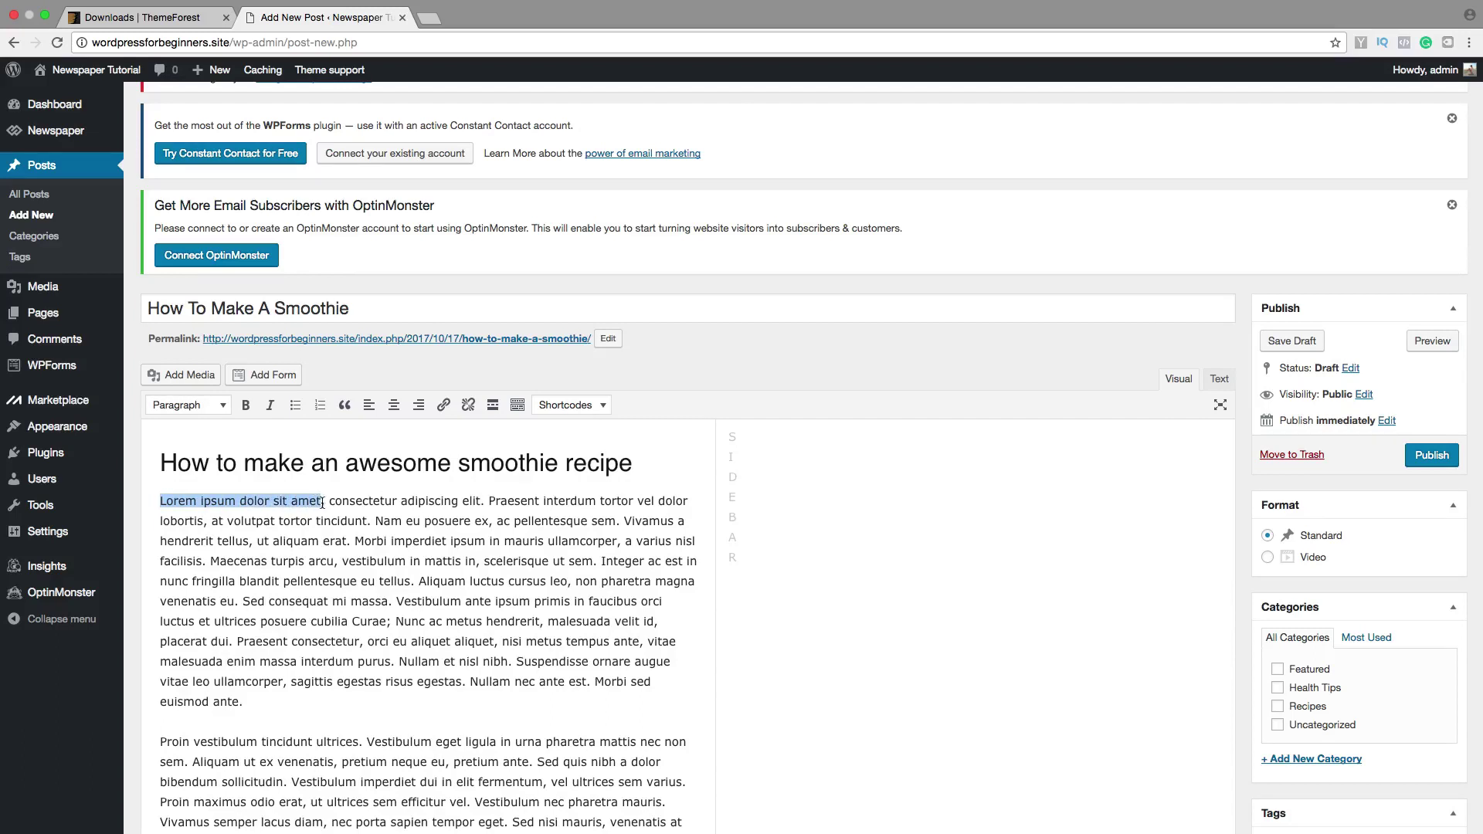
- Make the selected opening phrase bold and 'Maecenas turpis arcu' italic
left_click(245, 406)
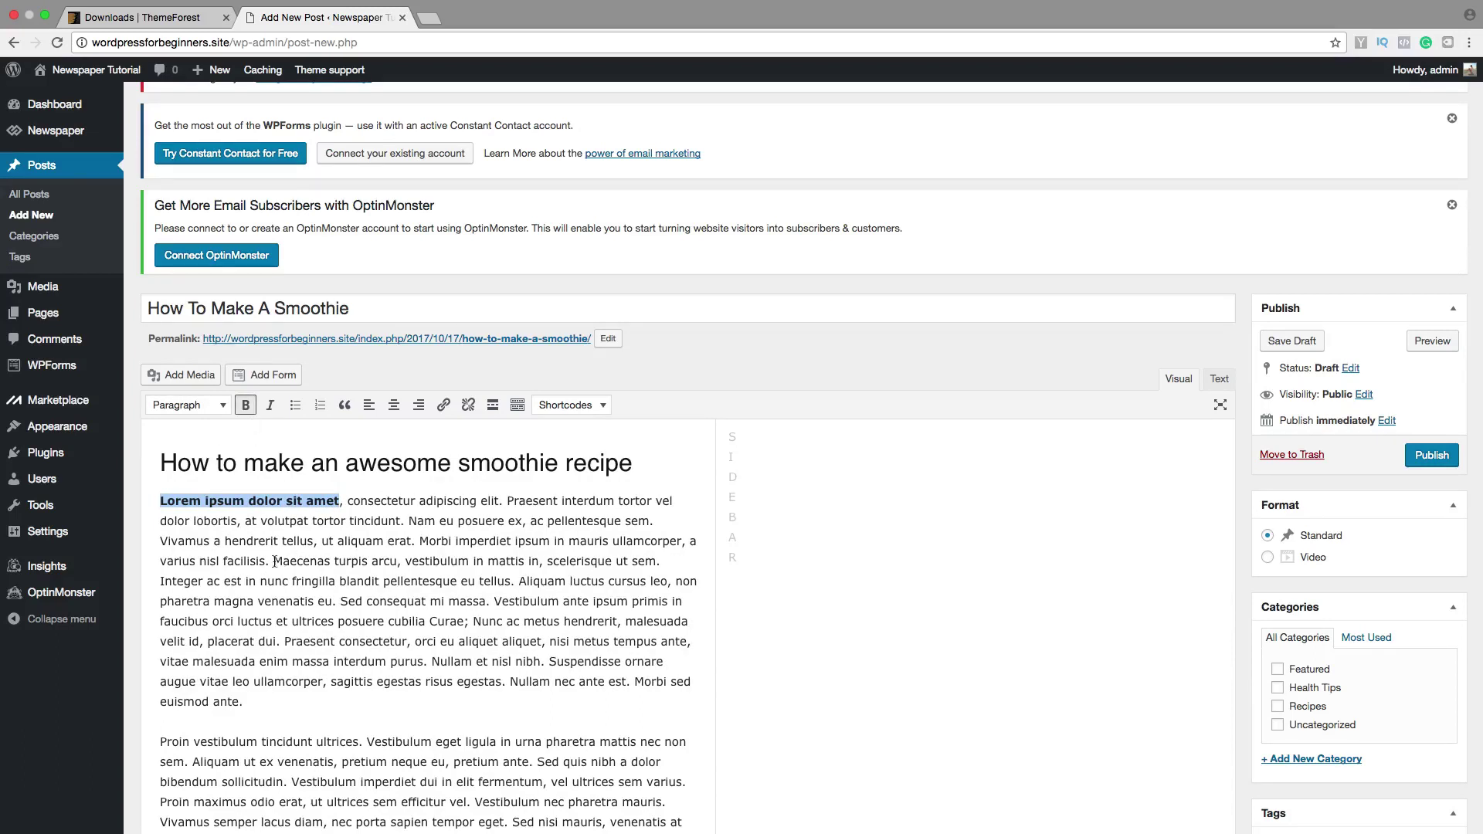
left_click_drag(276, 562, 397, 561)
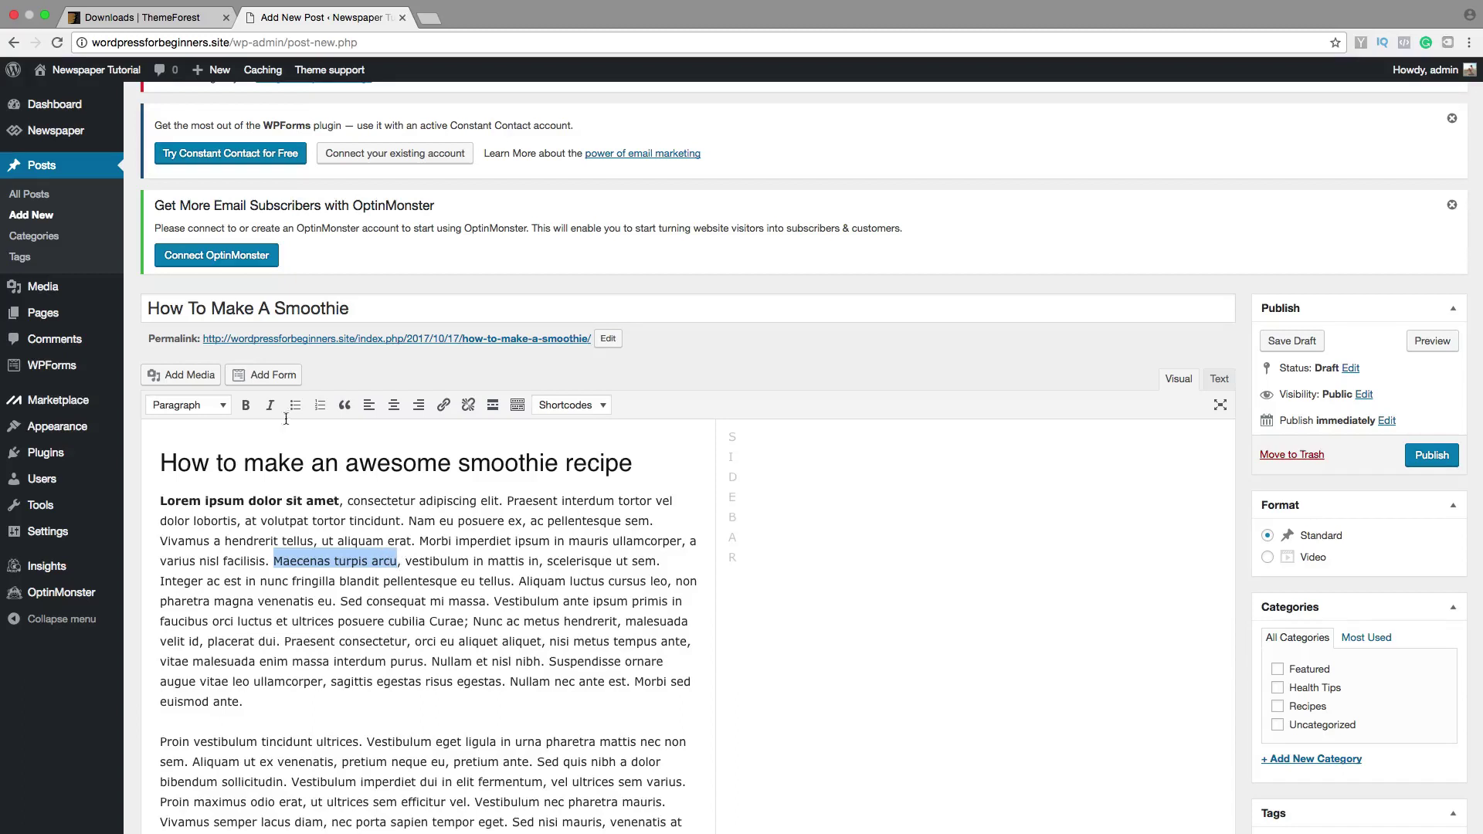
left_click(270, 407)
- Split the paragraph after 'purus.', make the Nullam paragraph a bulleted list, and add a second bullet
scroll(304, 695, "down", 1)
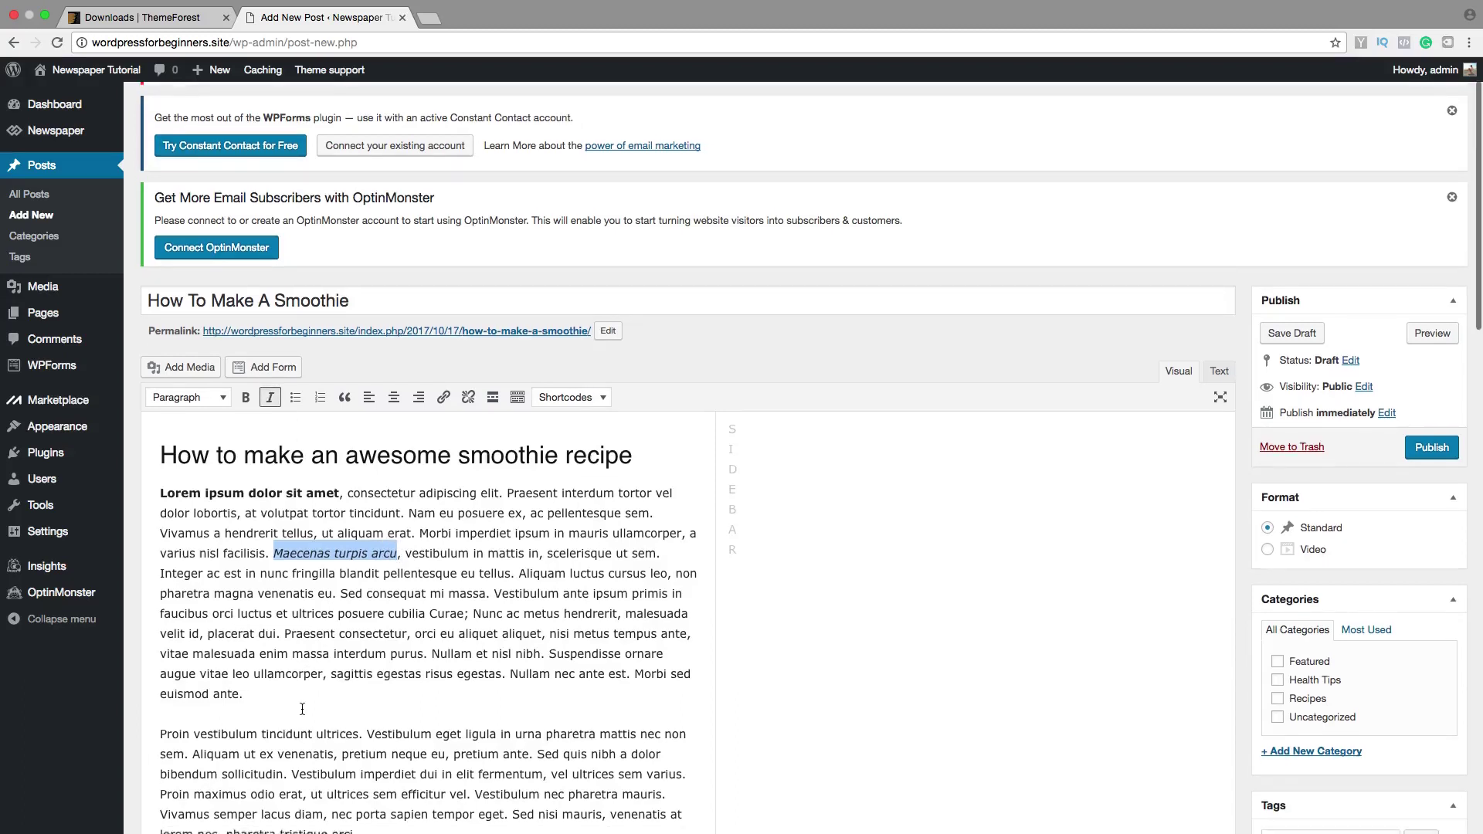
left_click(428, 653)
key("Return")
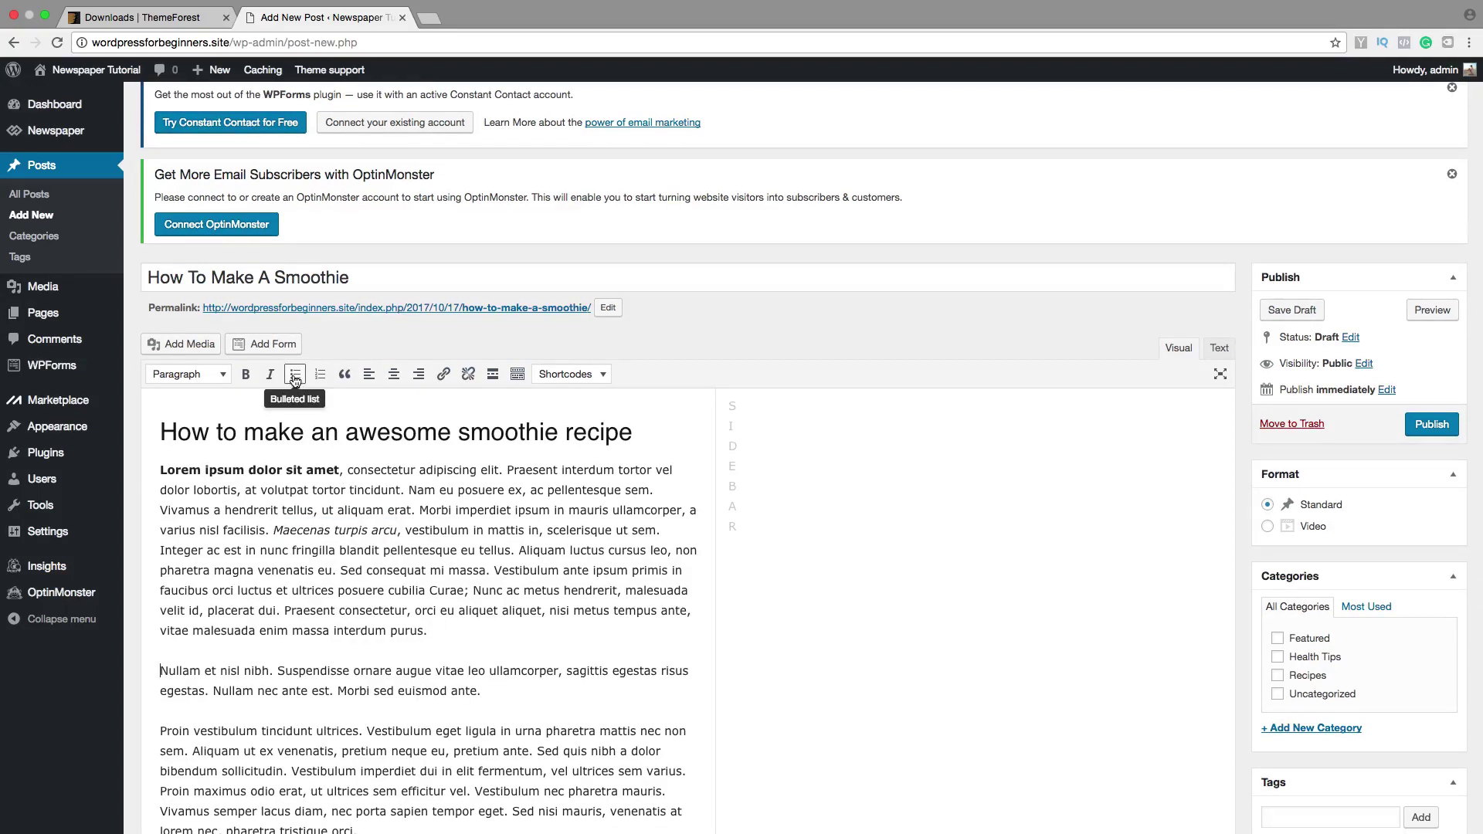
left_click(295, 378)
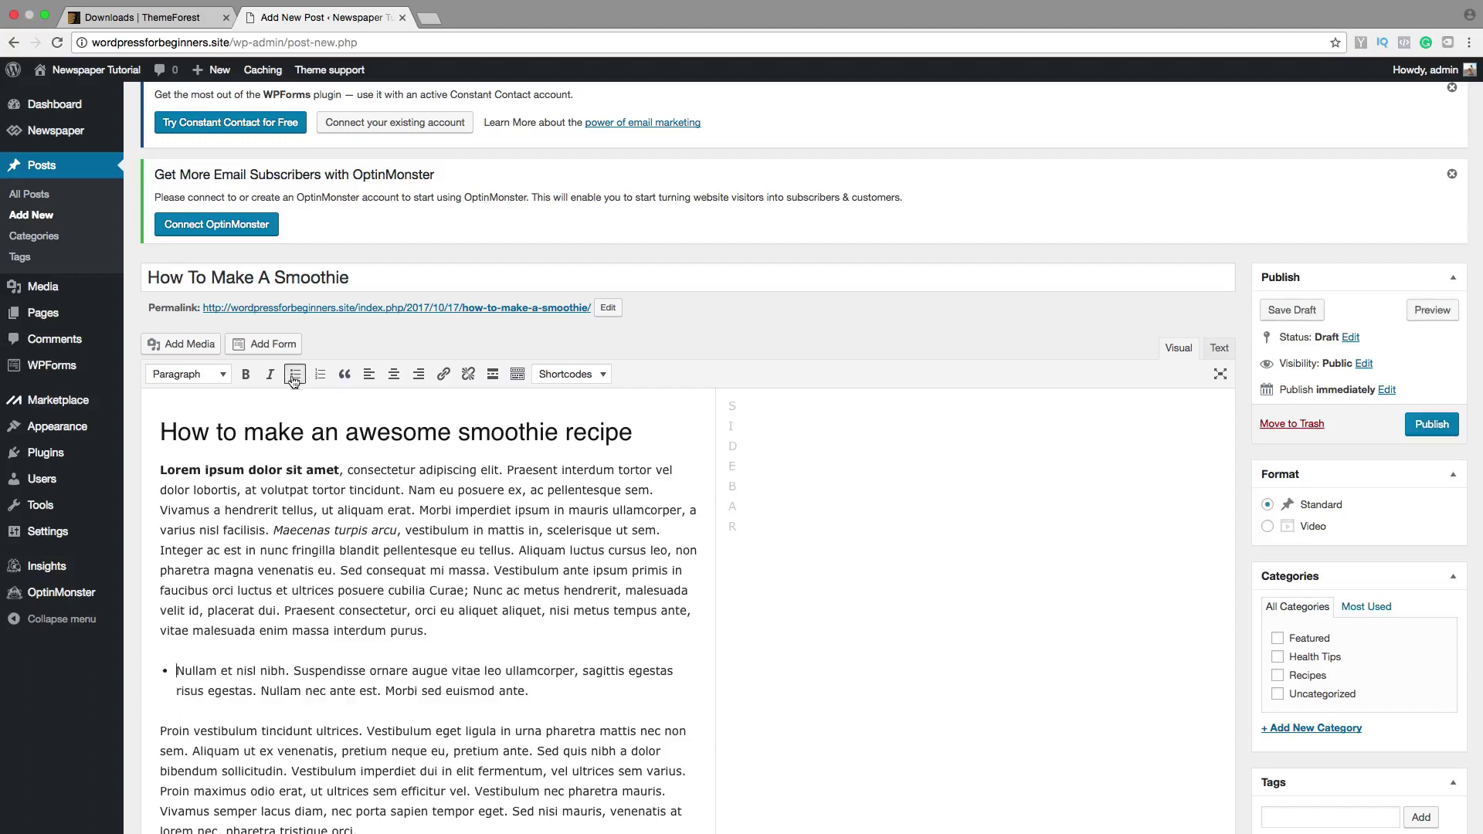
left_click(540, 691)
key("Return")
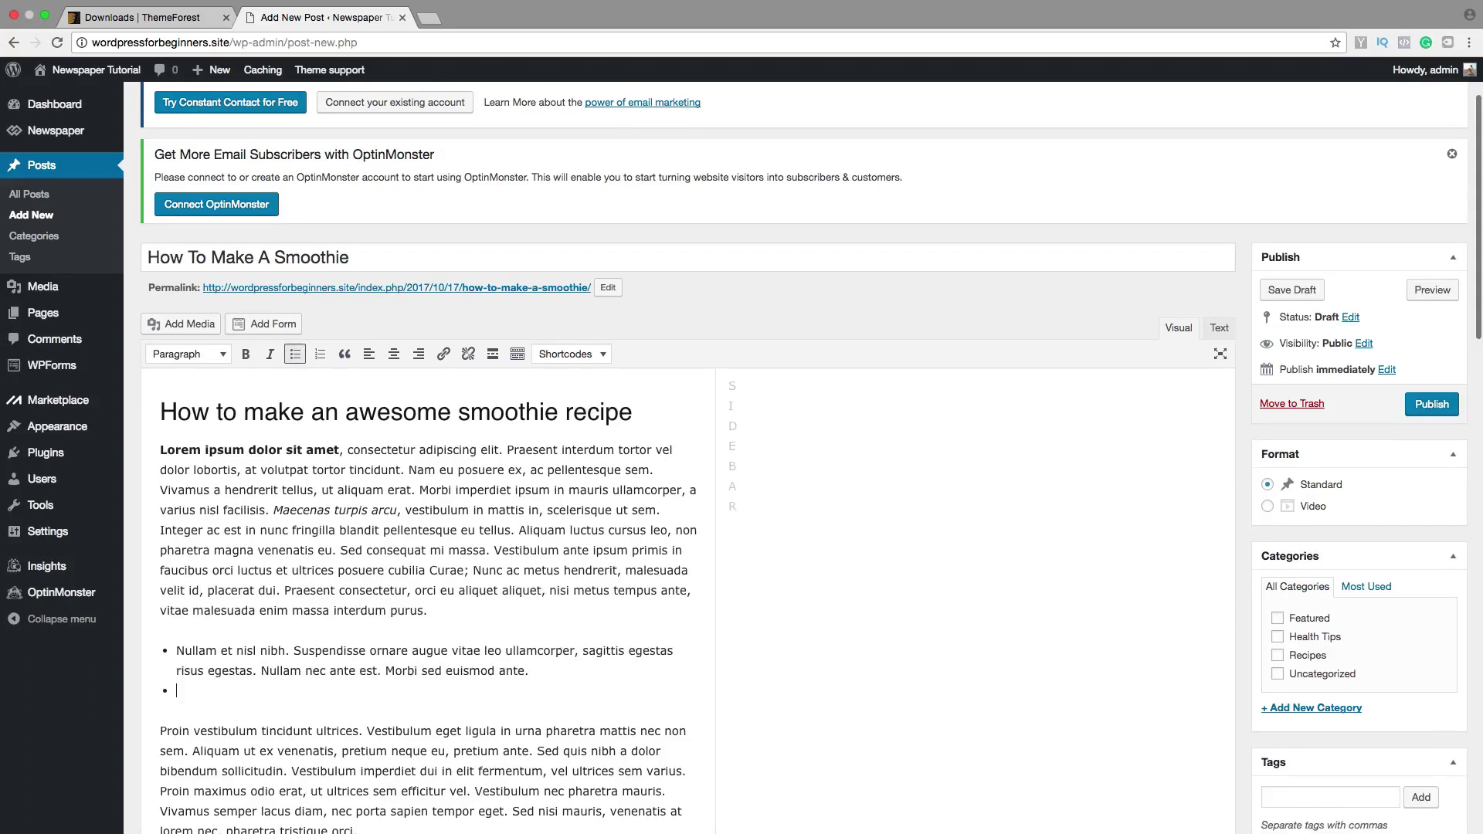
type("lkhklhflkhslkhflksd")
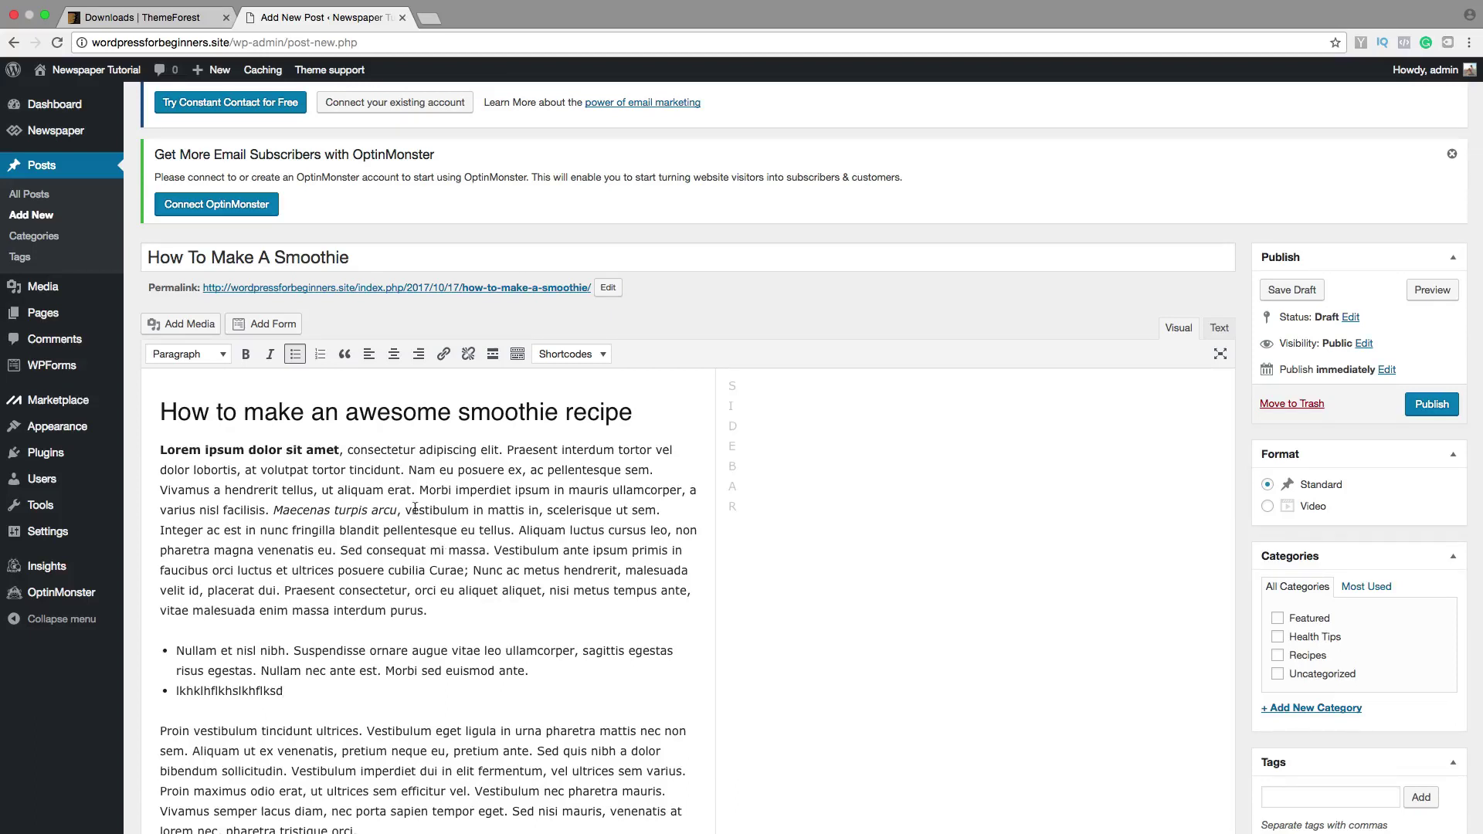
left_click_drag(343, 551, 483, 556)
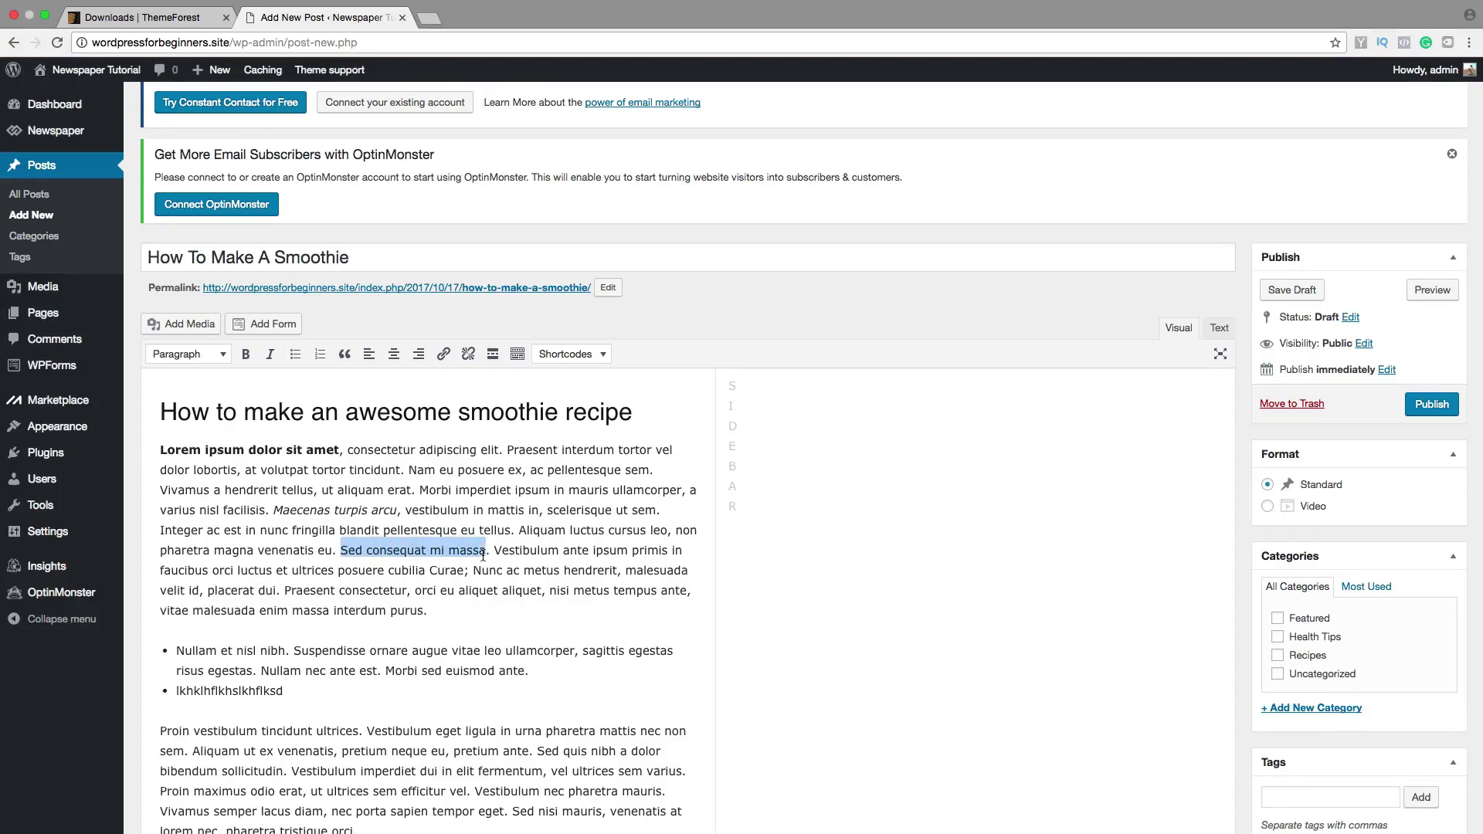
left_click(445, 356)
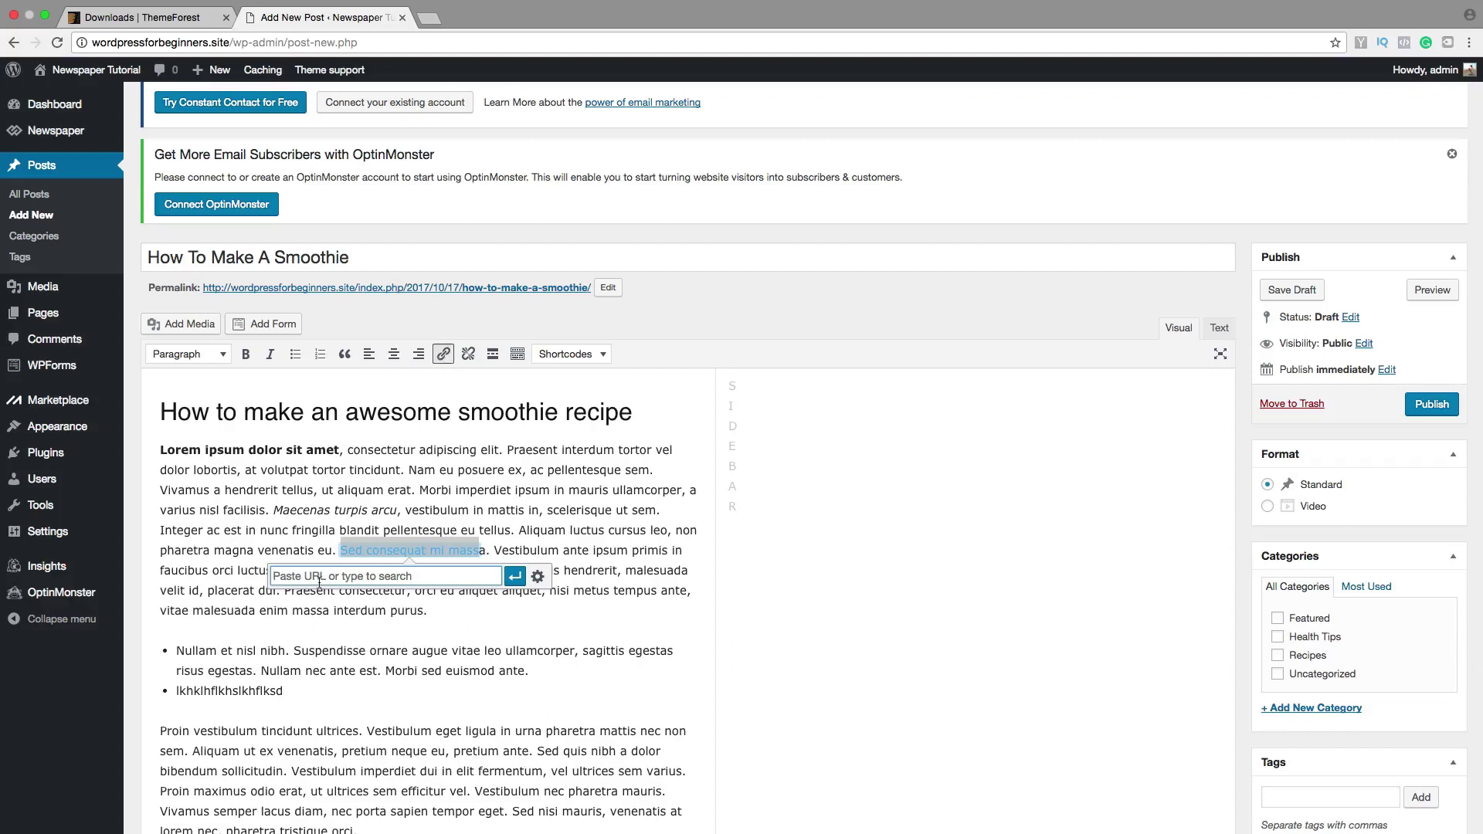
type("www.waatz.com")
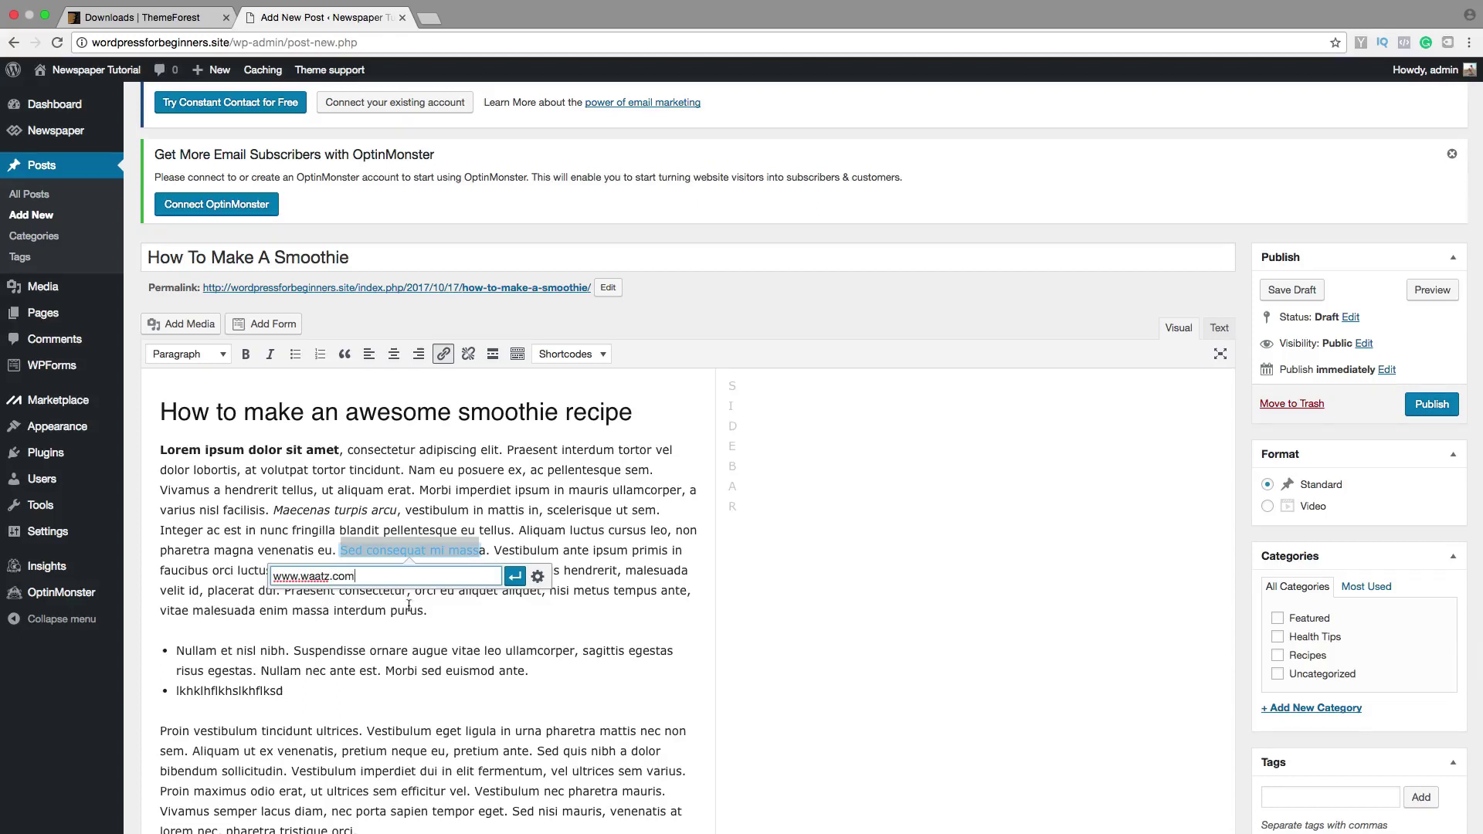
left_click(515, 577)
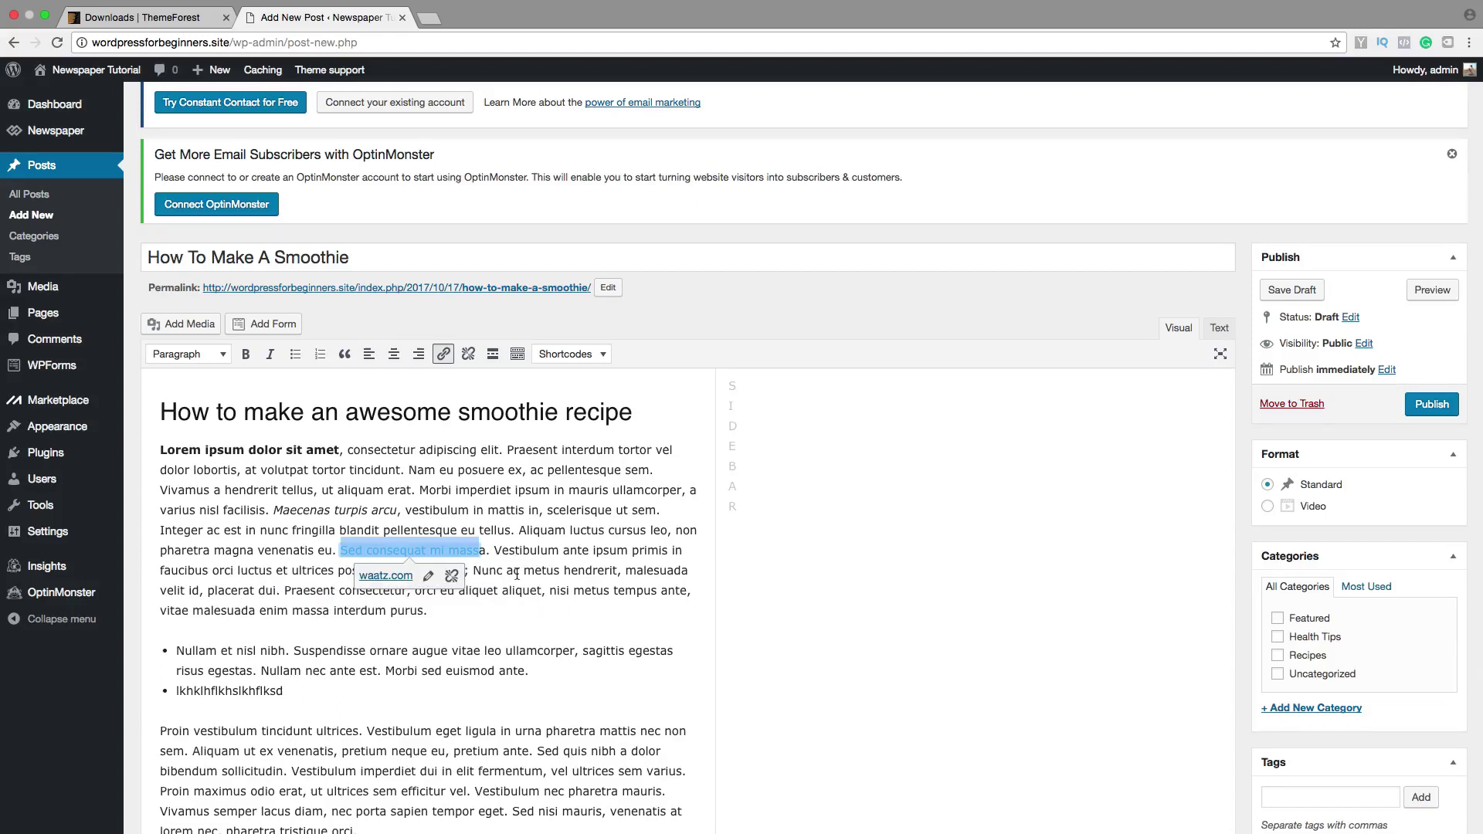
left_click(545, 569)
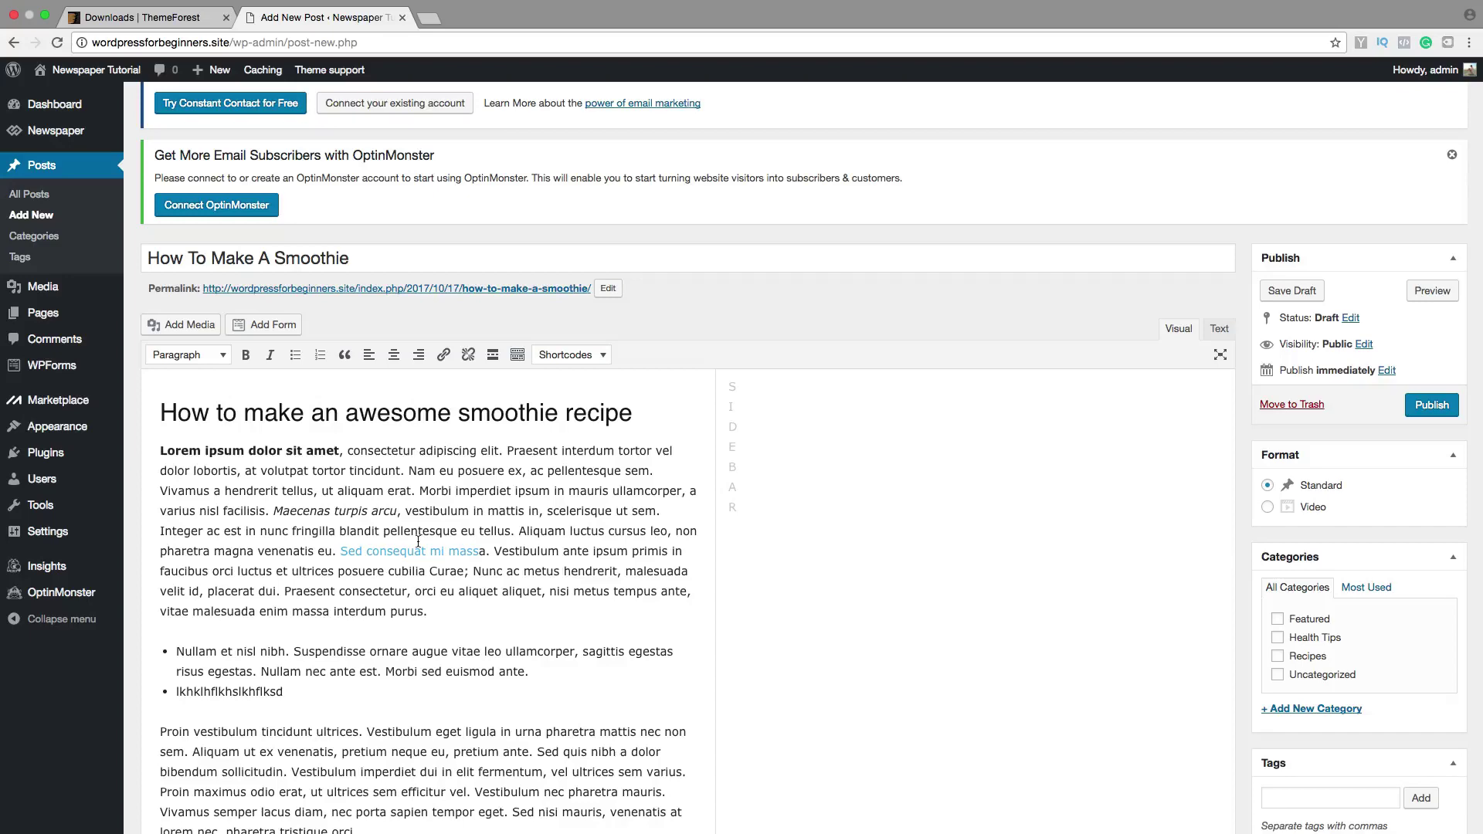
- Open pixabay.com in a new tab and search for 'smoothie'
left_click(429, 19)
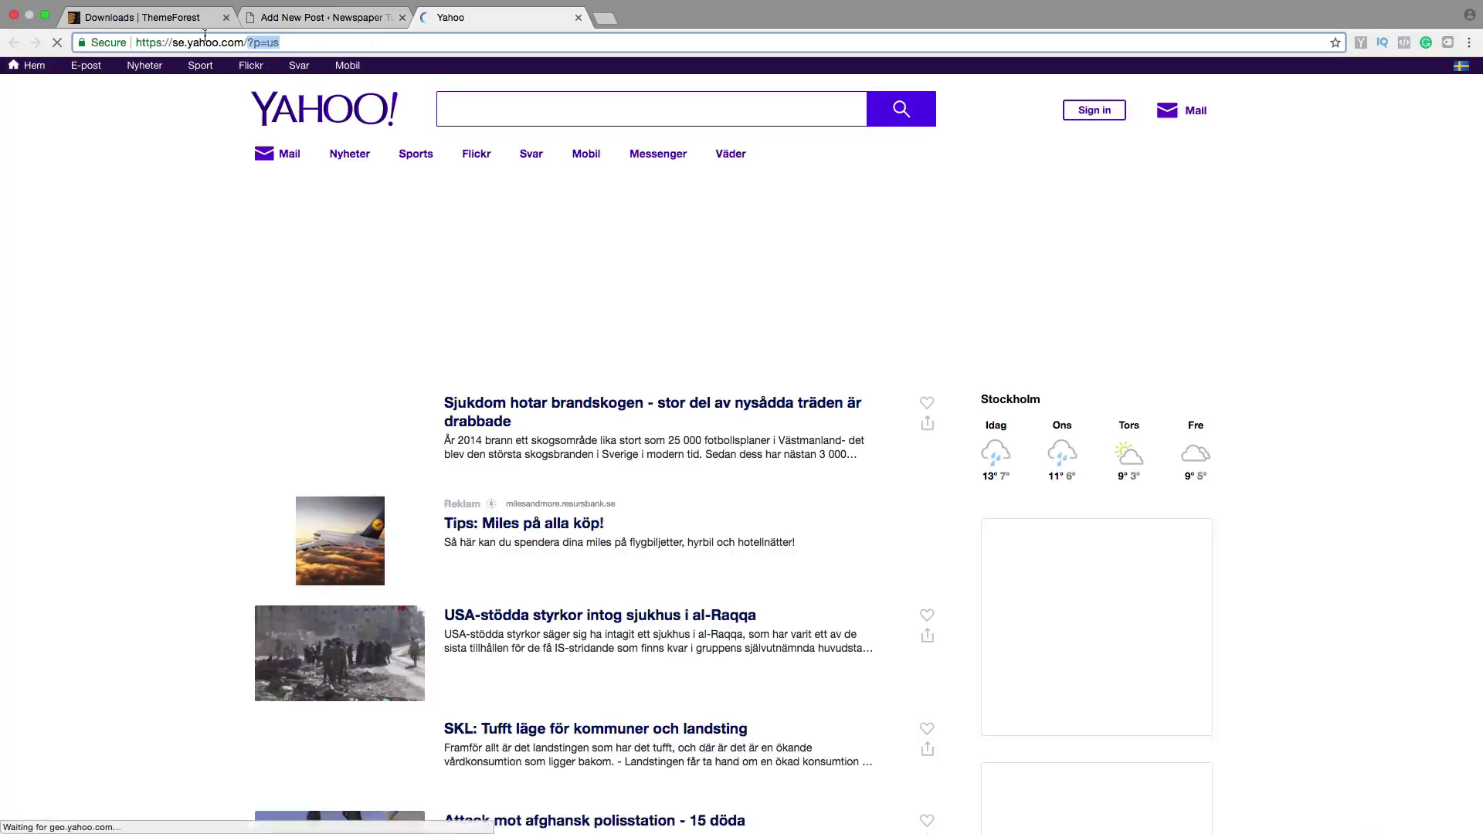
type("pi")
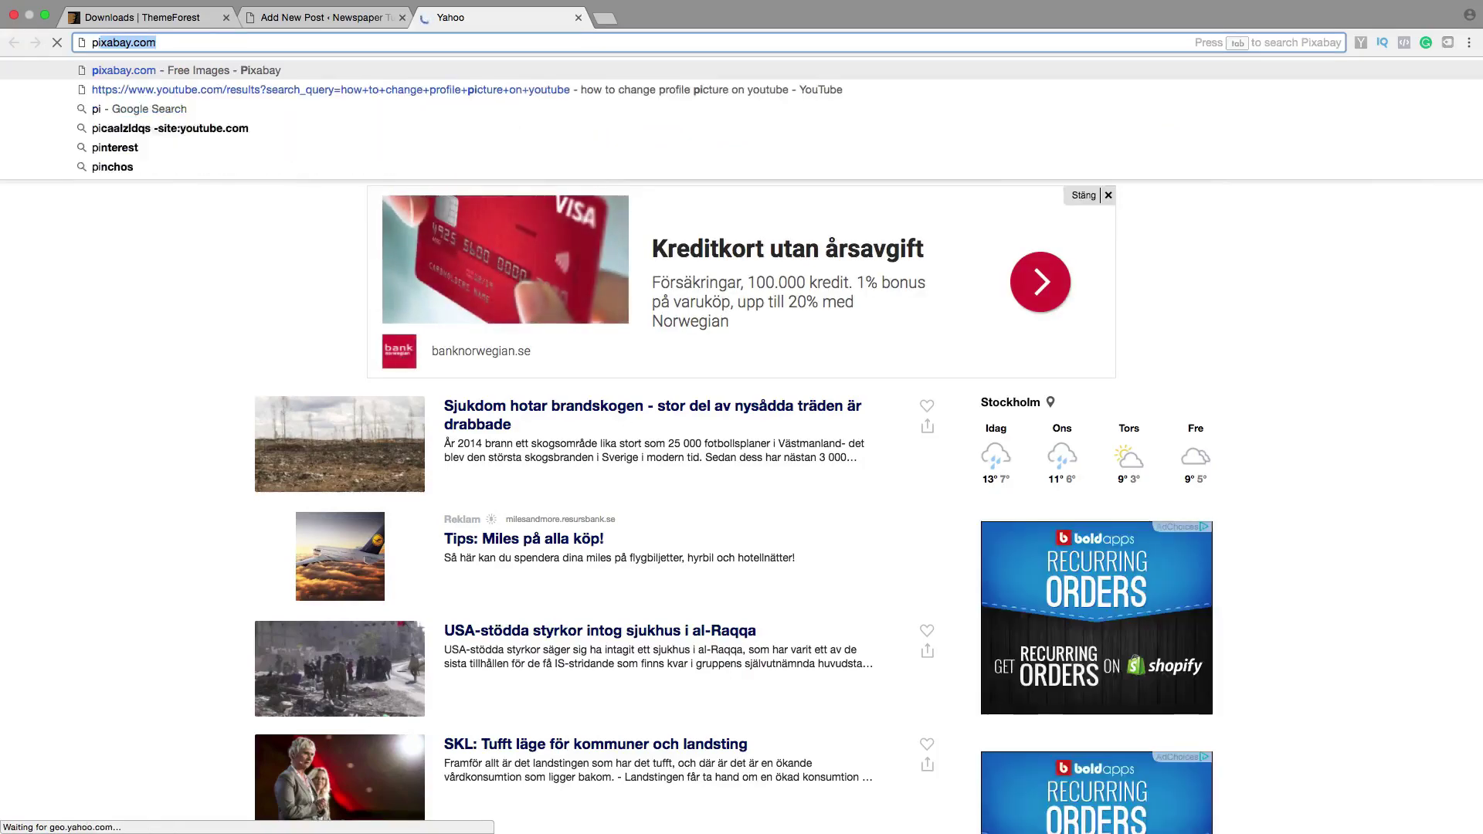
type("xabay.co")
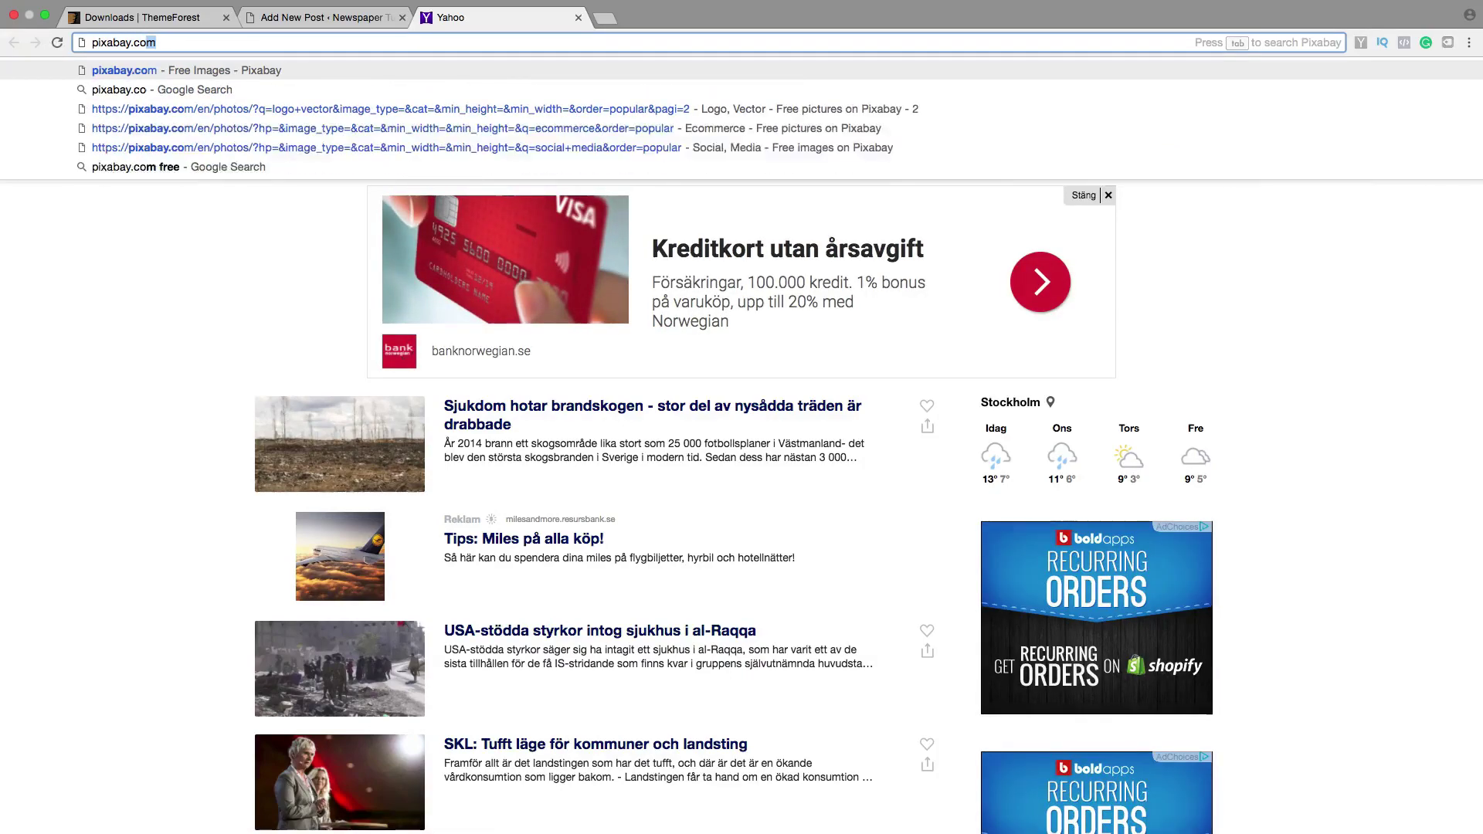
type("m")
key("Return")
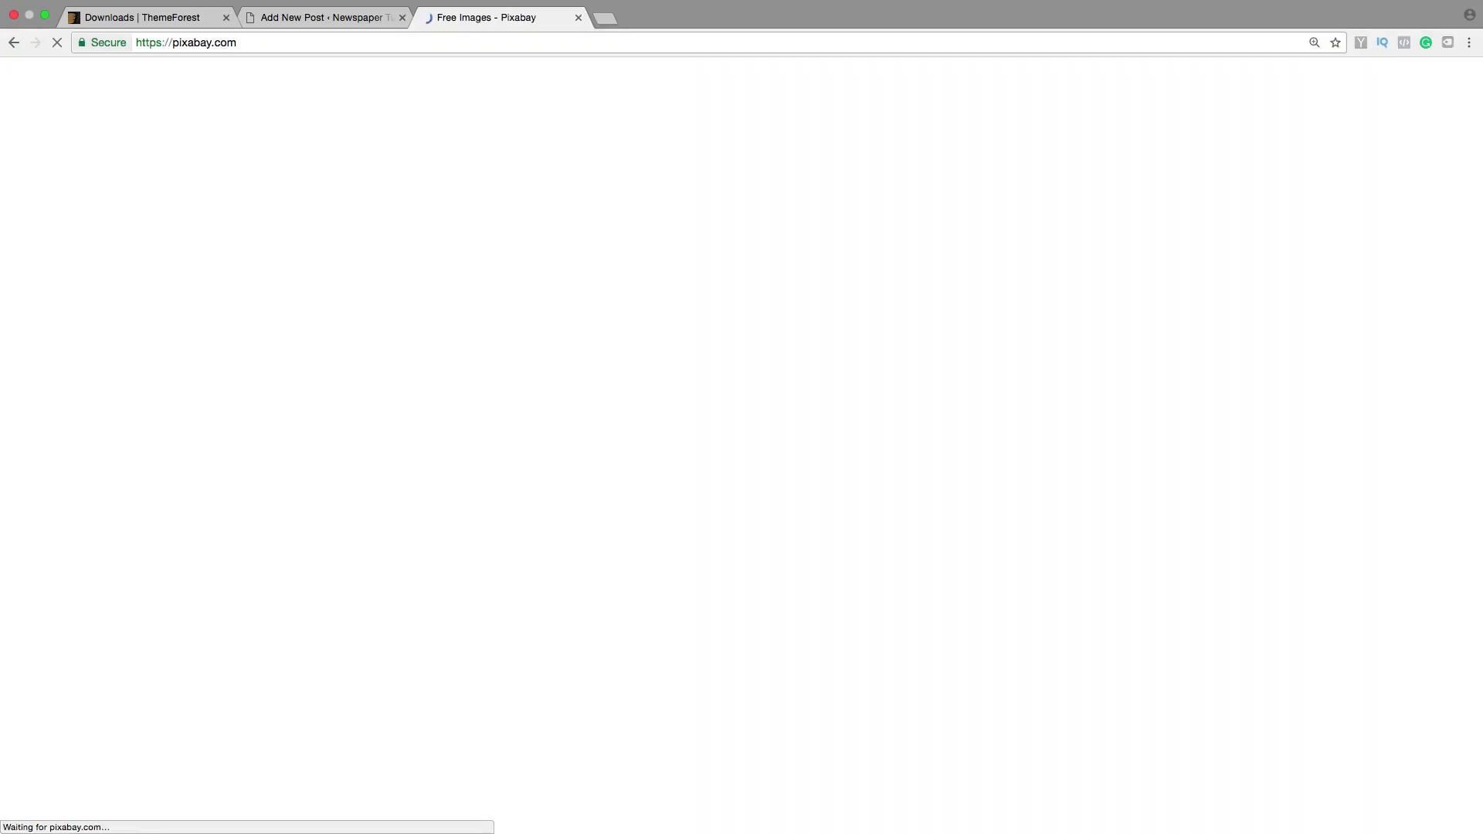
scroll(448, 529, "down", 5)
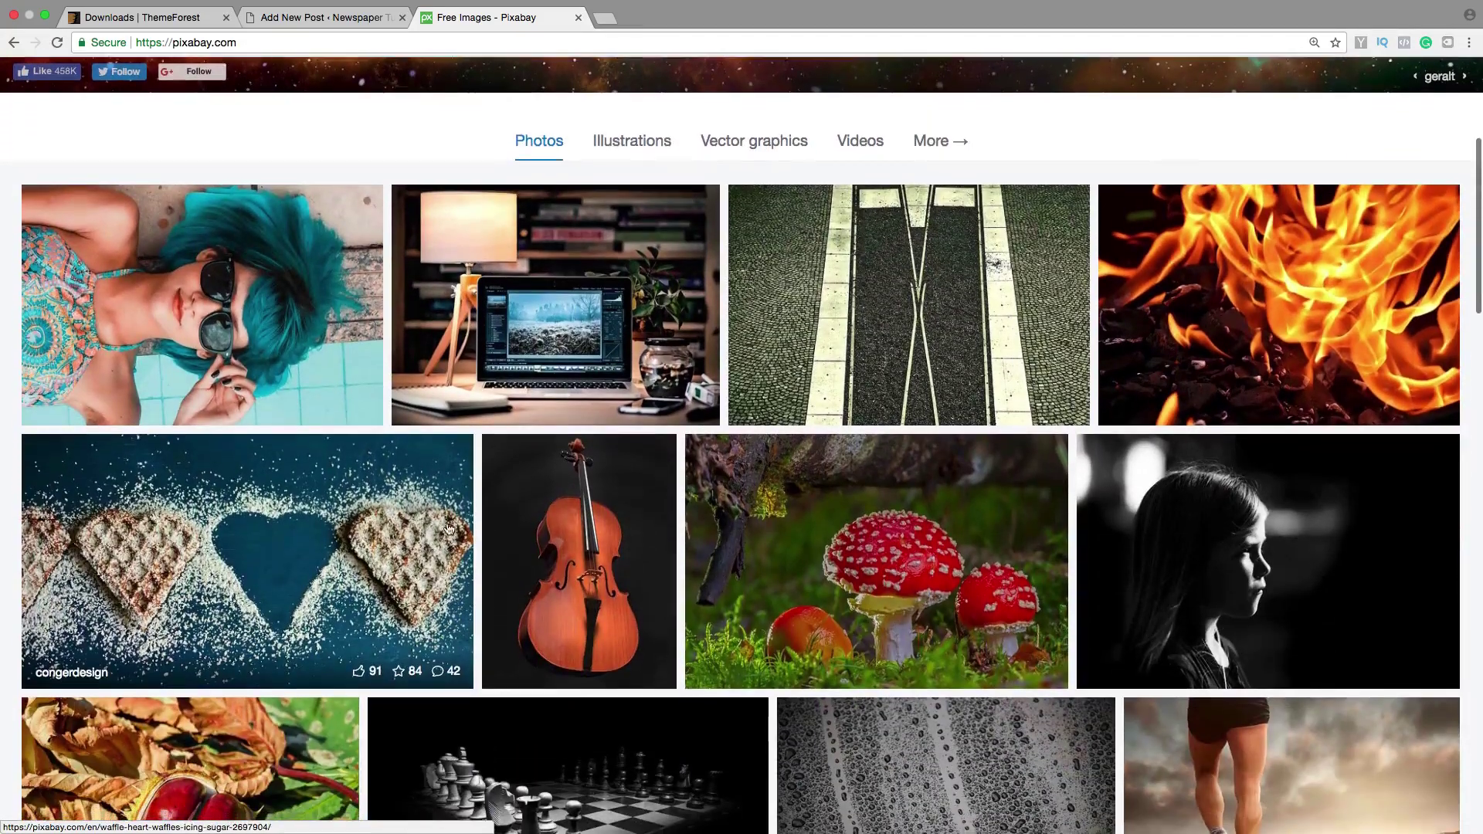
scroll(448, 529, "down", 4)
scroll(549, 299, "up", 10)
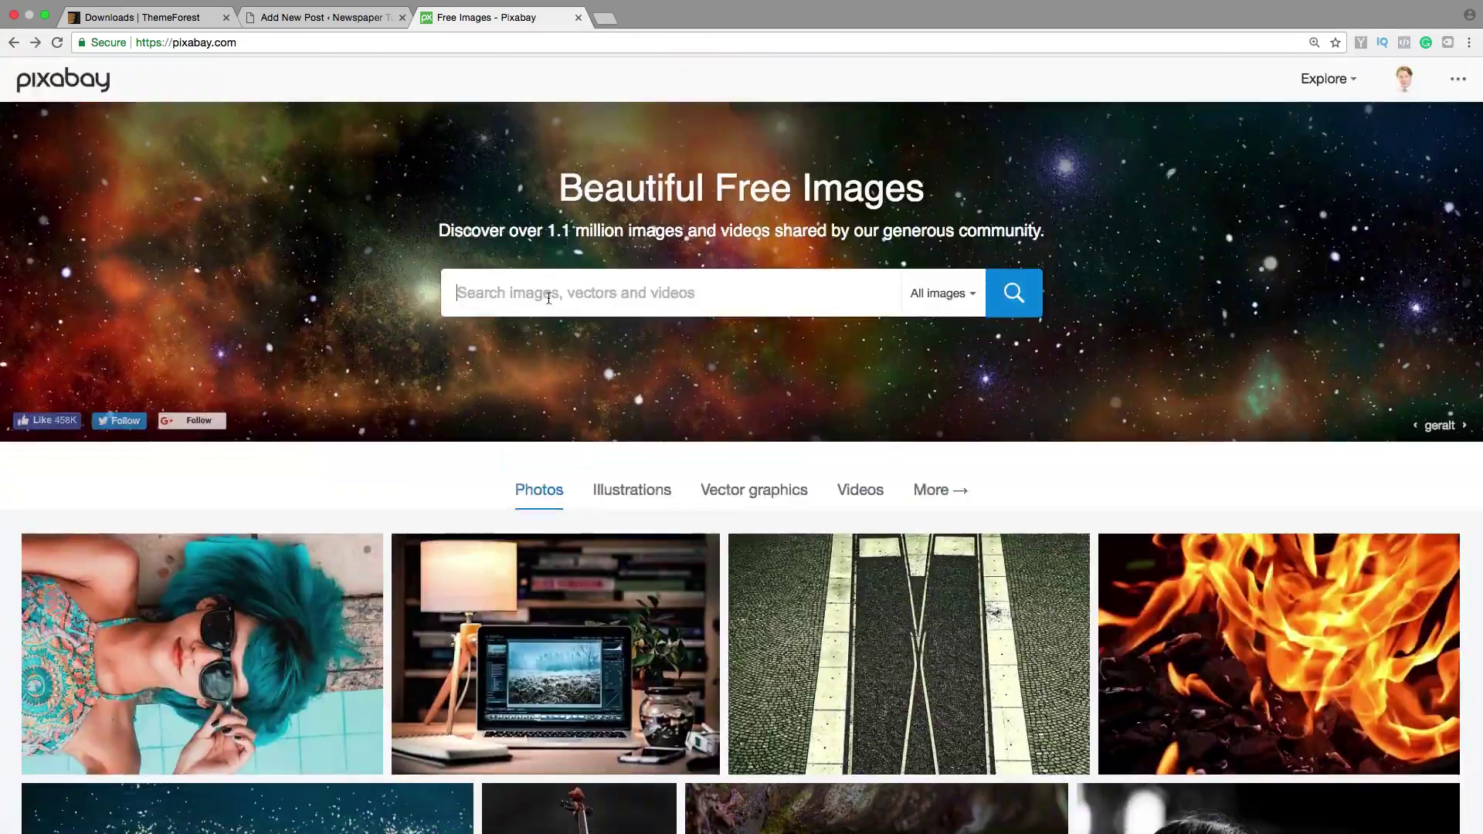
type("smo")
type("othie")
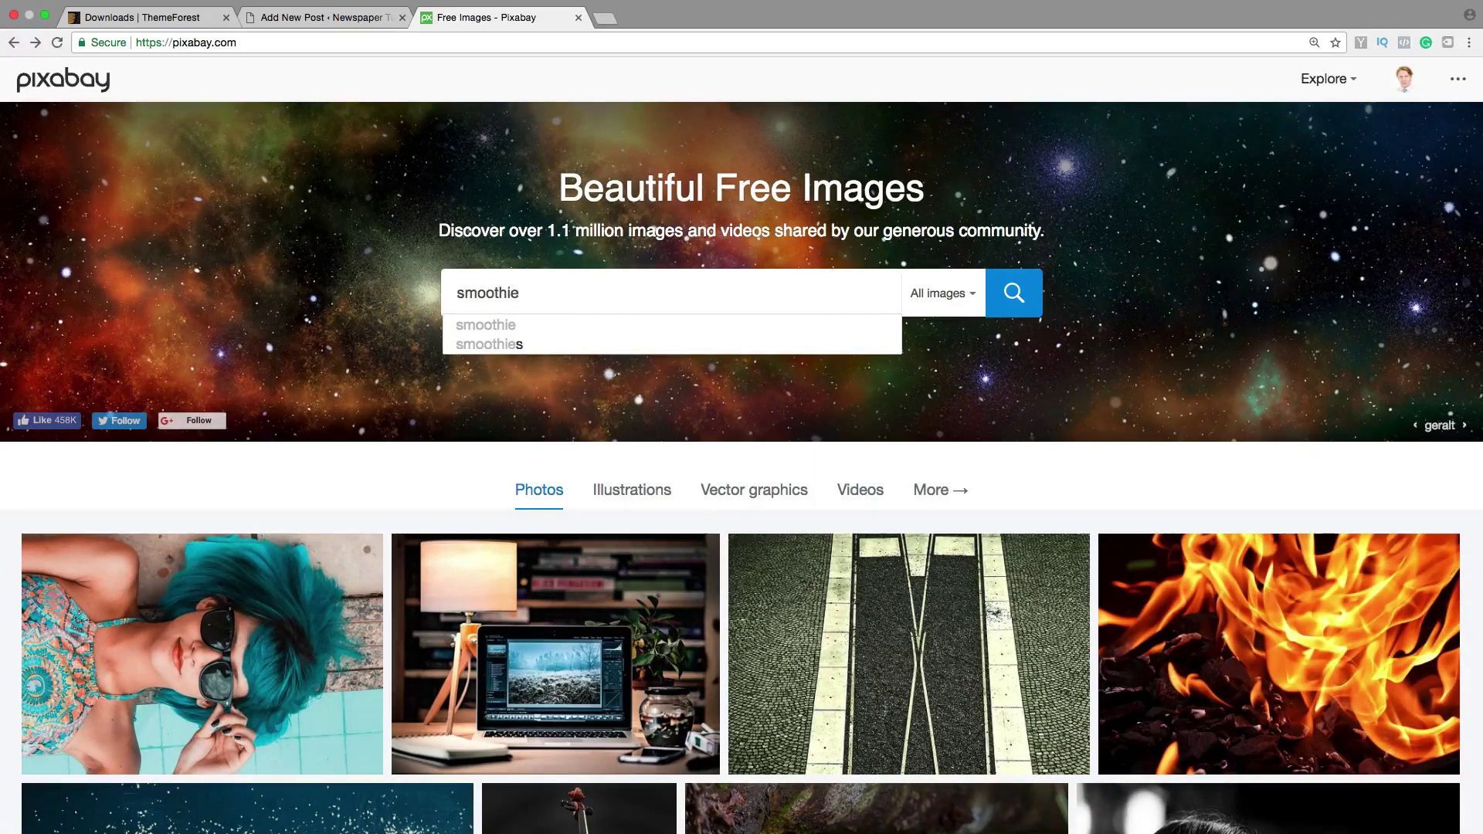
key("Return")
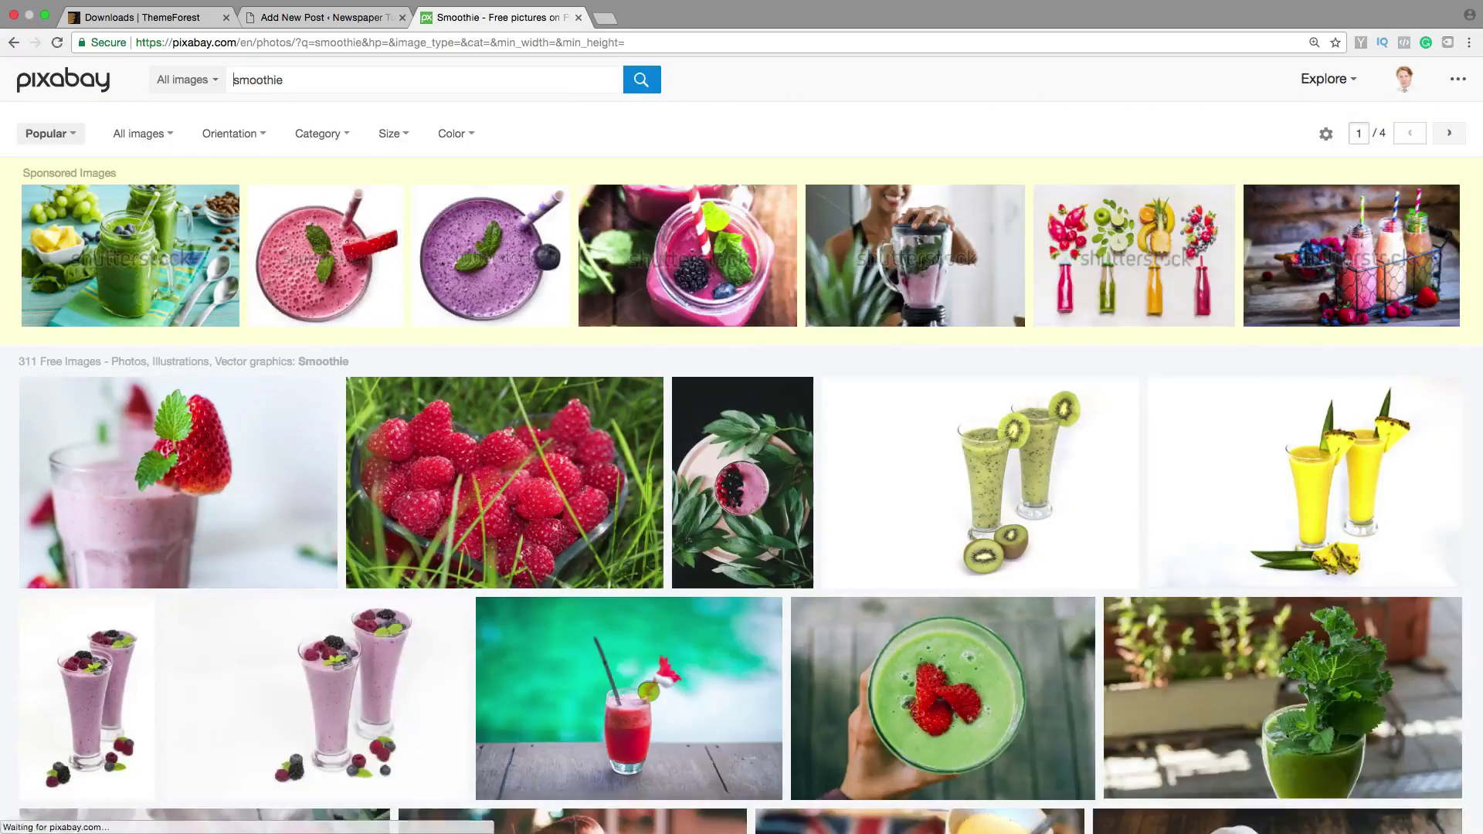
- Download the green strawberry smoothie photo at 1280×853 as green-2607334_1280.jpg
scroll(685, 568, "down", 2)
scroll(686, 568, "down", 2)
scroll(672, 564, "up", 5)
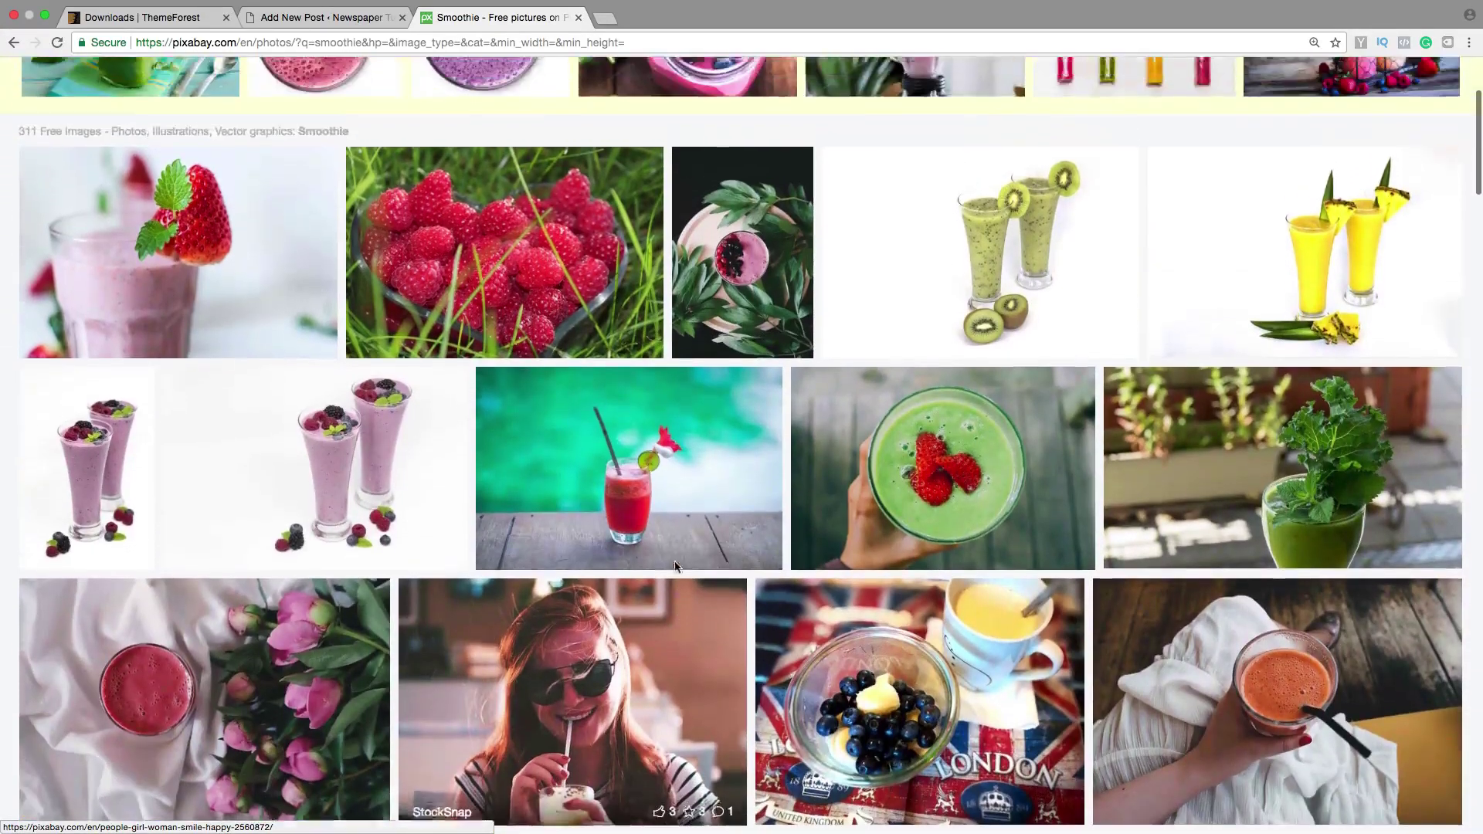
scroll(670, 562, "down", 1)
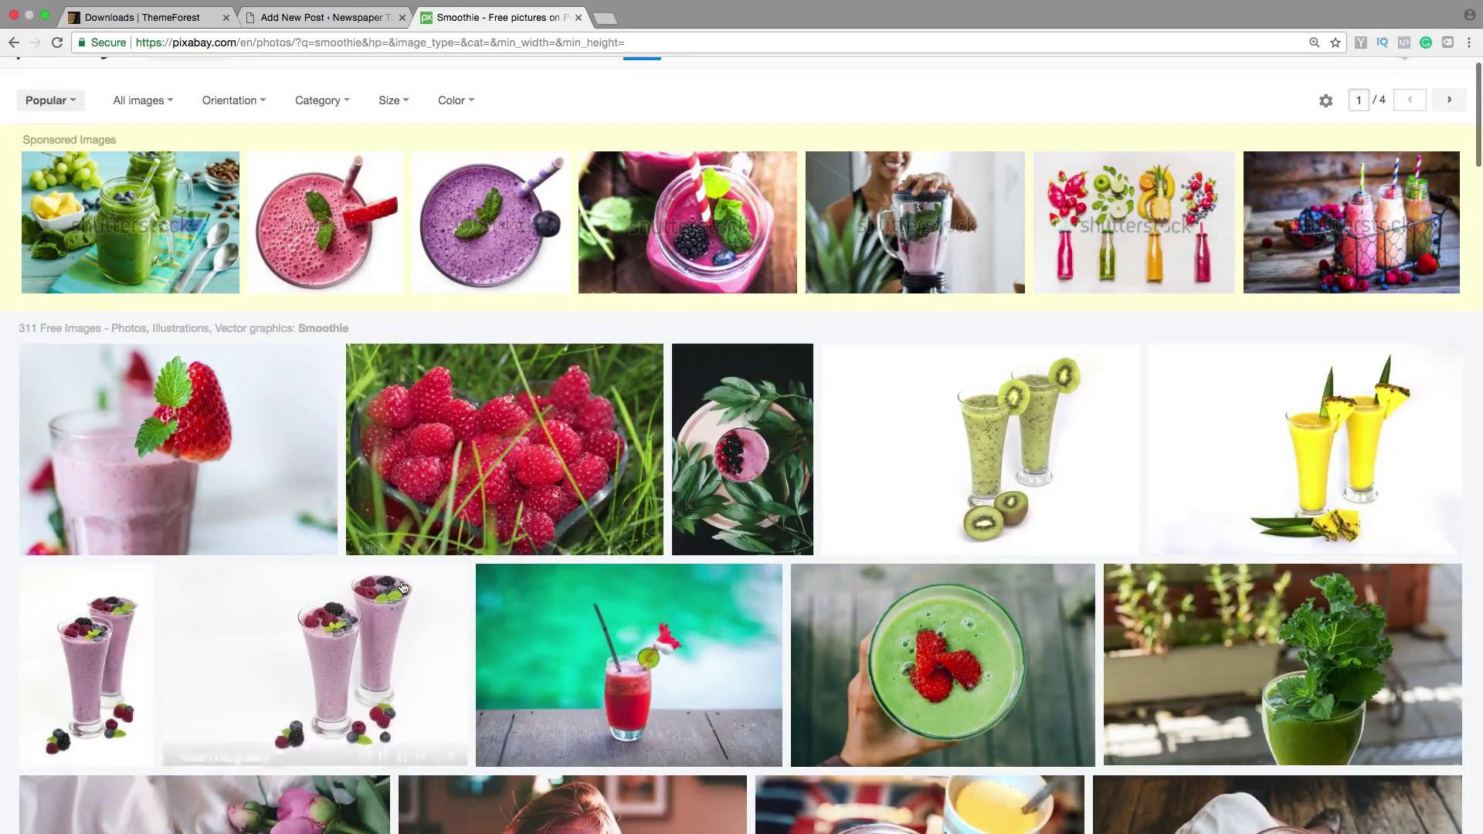
left_click(921, 674)
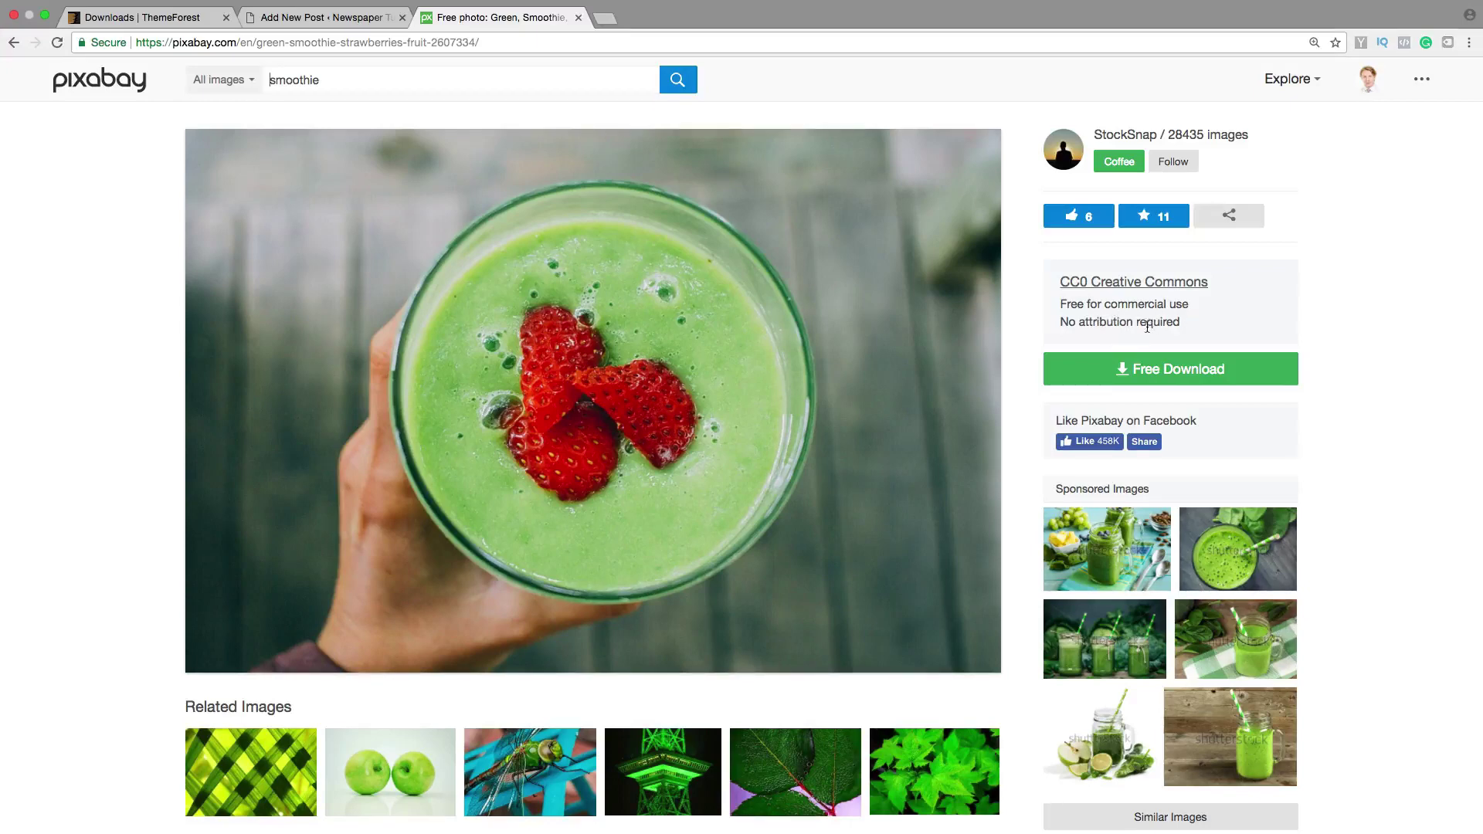
left_click(1126, 372)
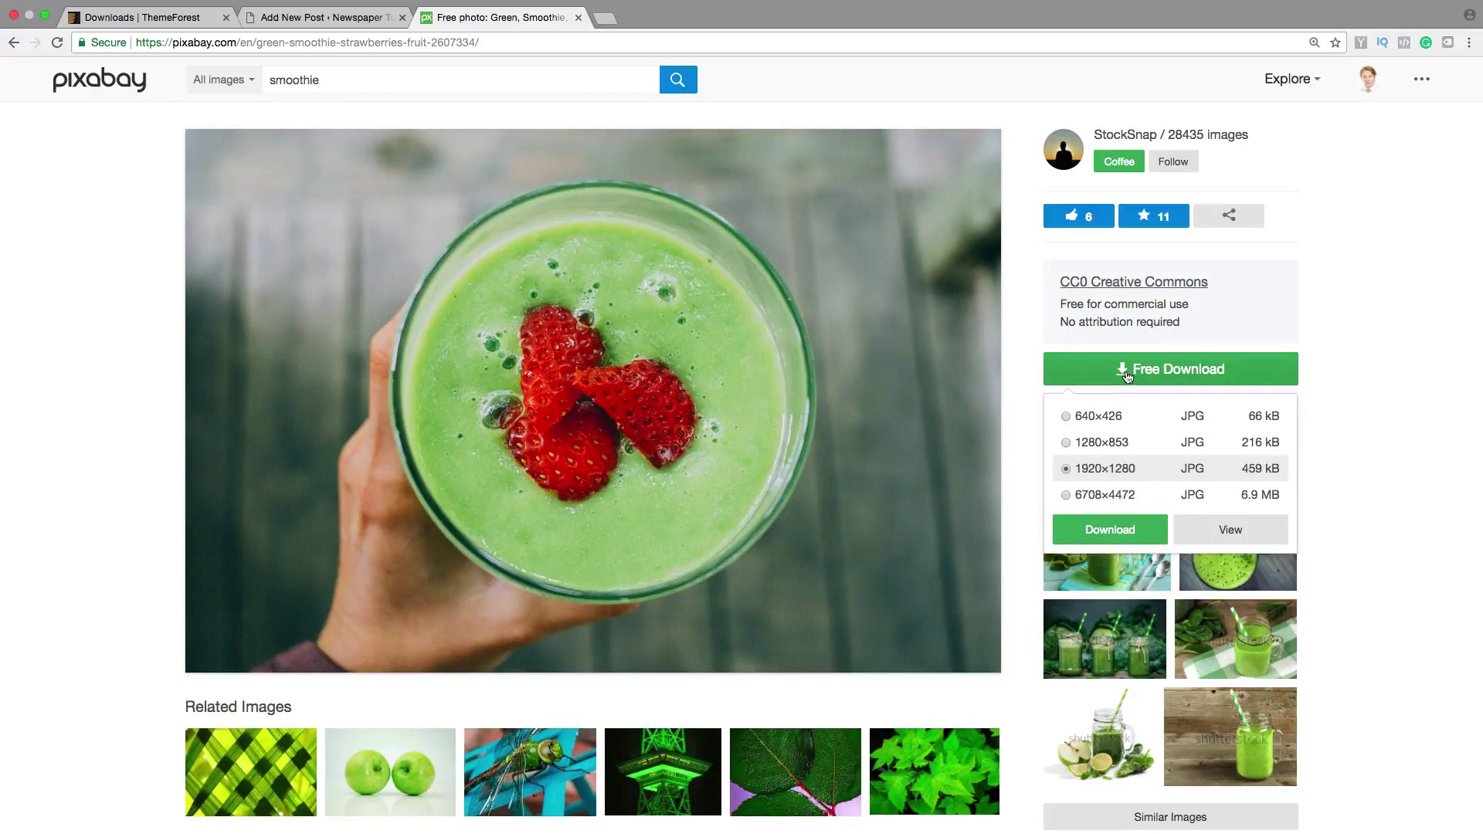
left_click(1066, 445)
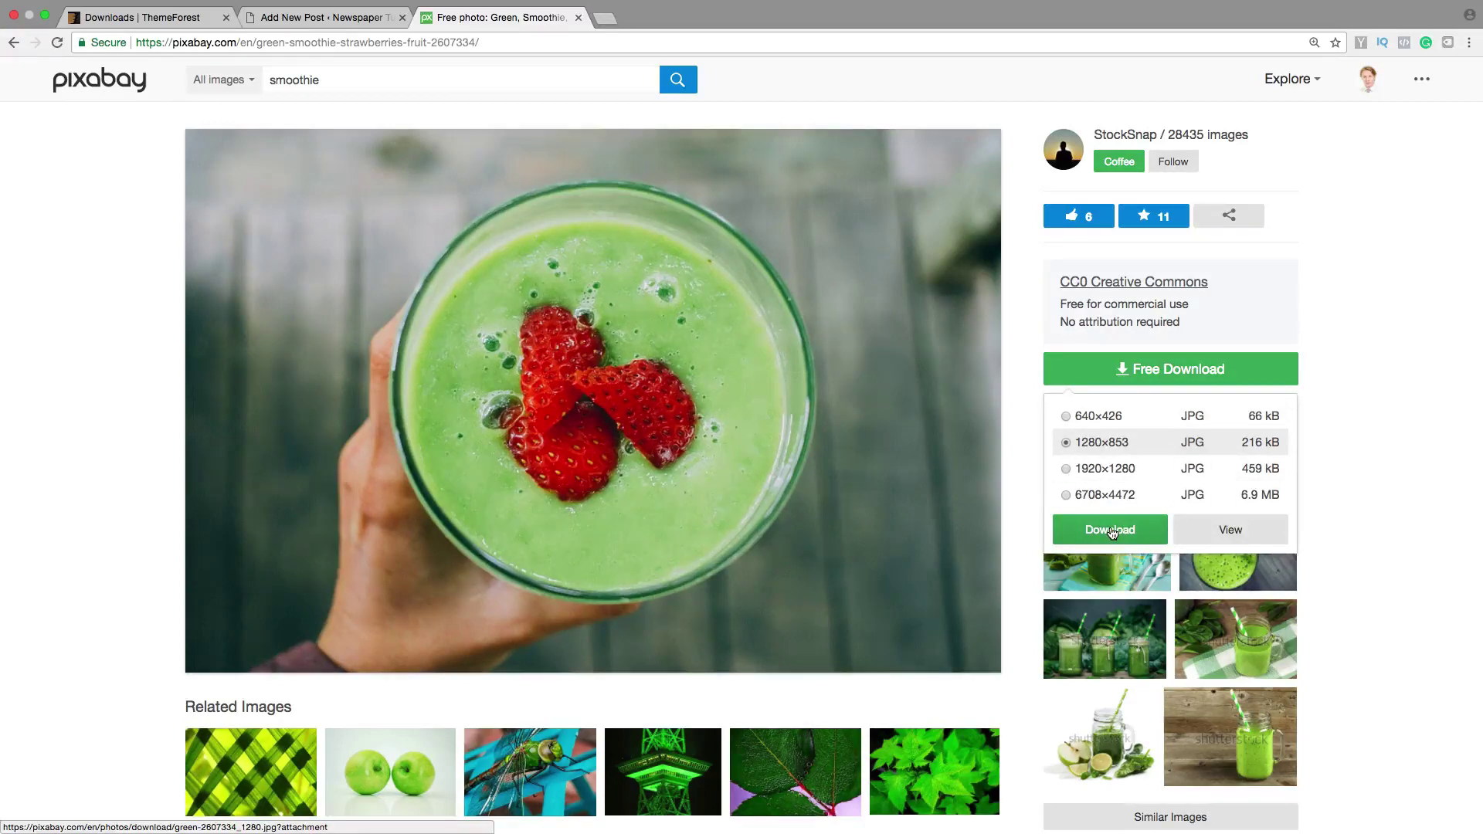
left_click(1113, 532)
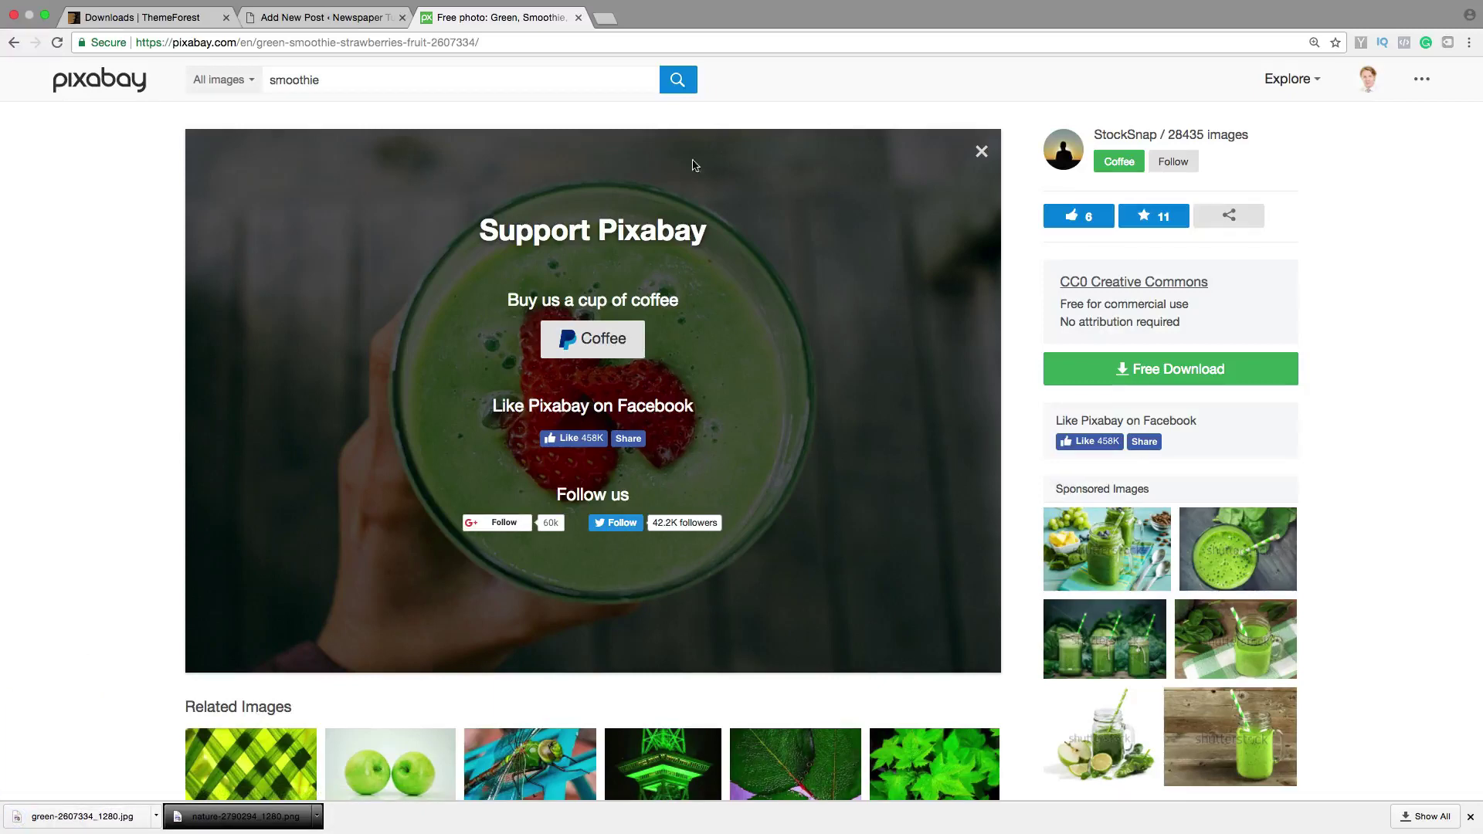
left_click(338, 18)
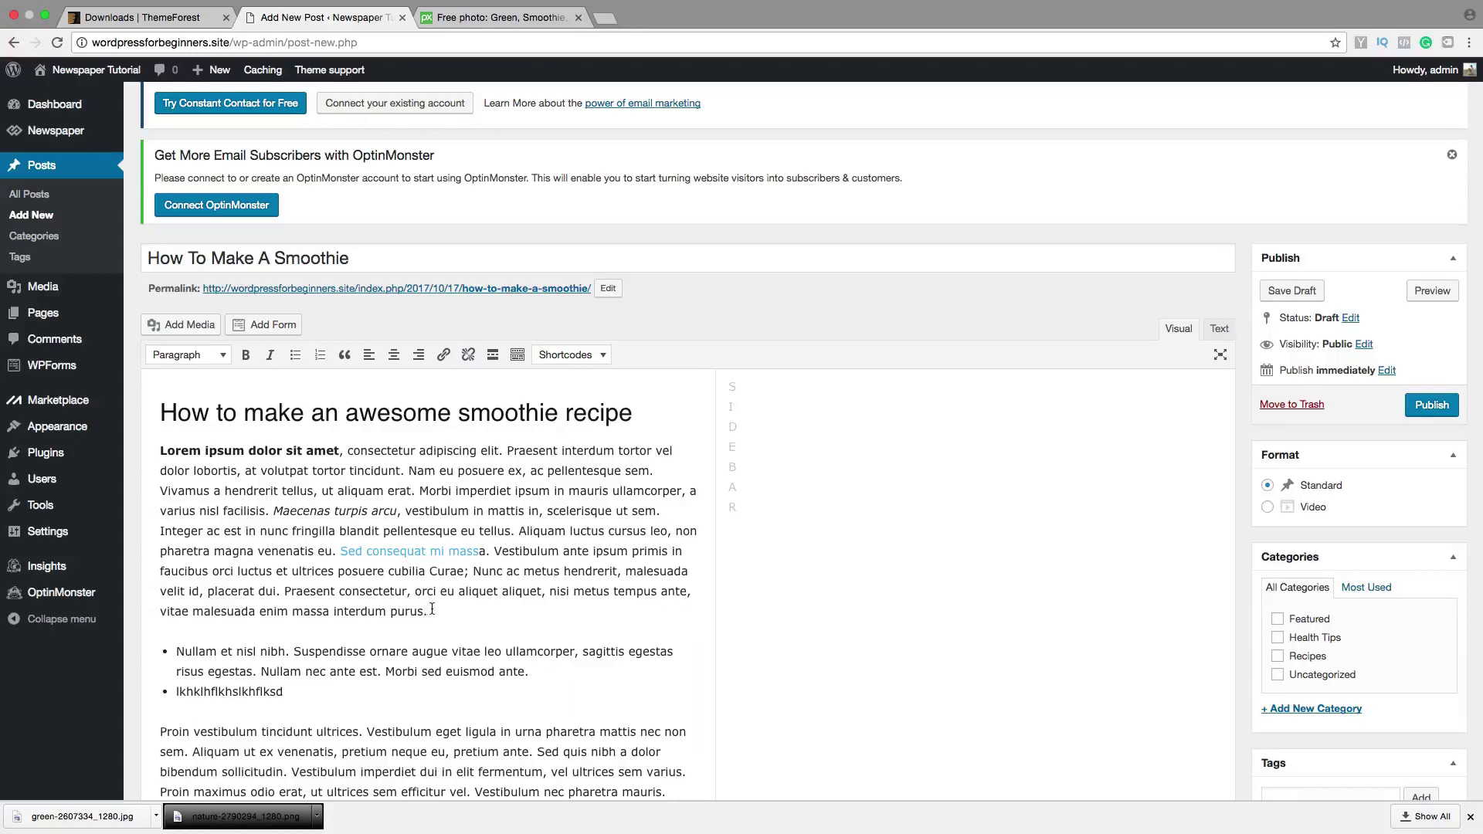
- Add an empty paragraph and upload green-2607334_1280.jpg through Add Media
key("Return")
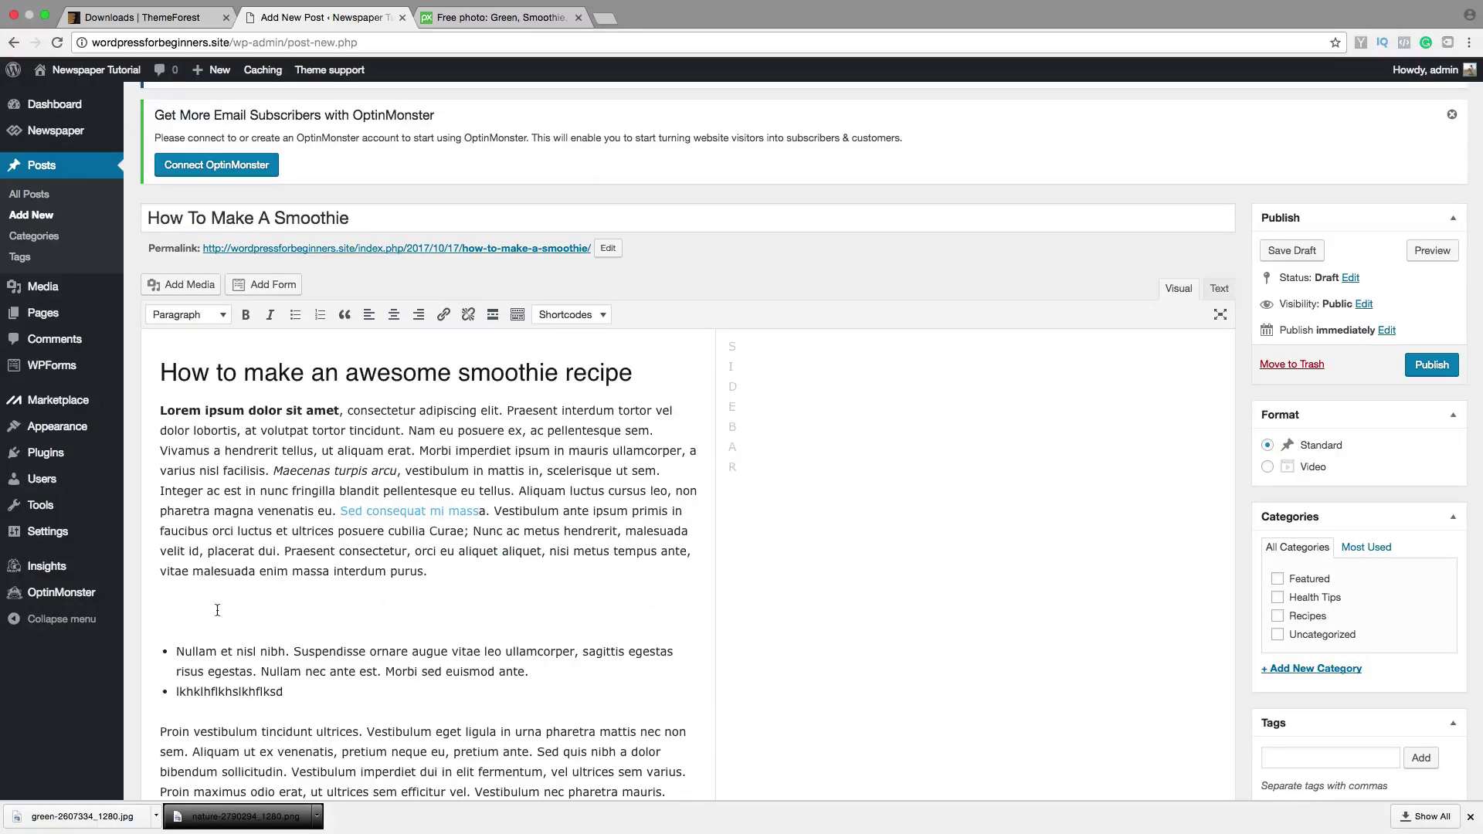
left_click(176, 285)
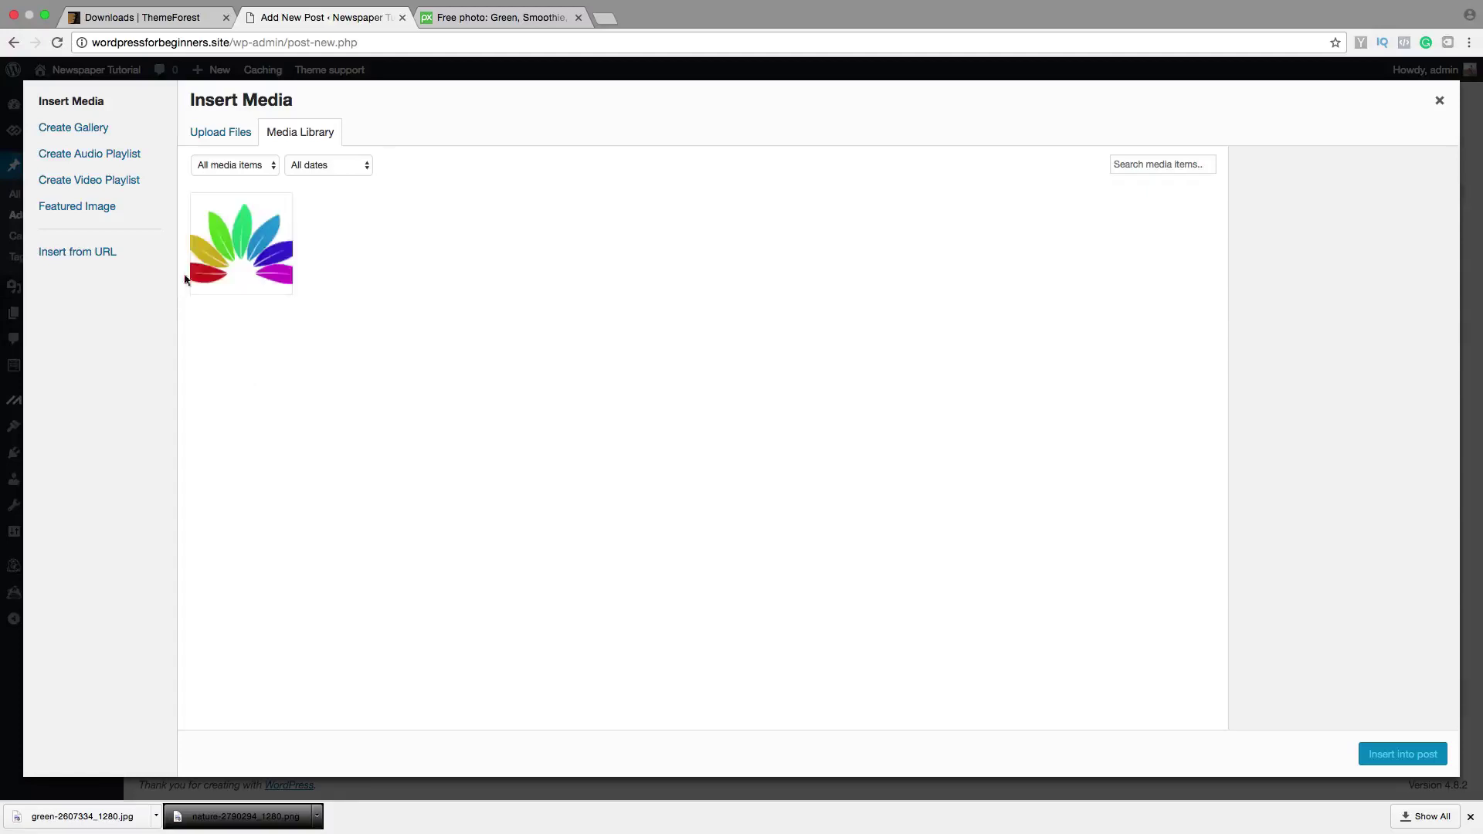
left_click(217, 137)
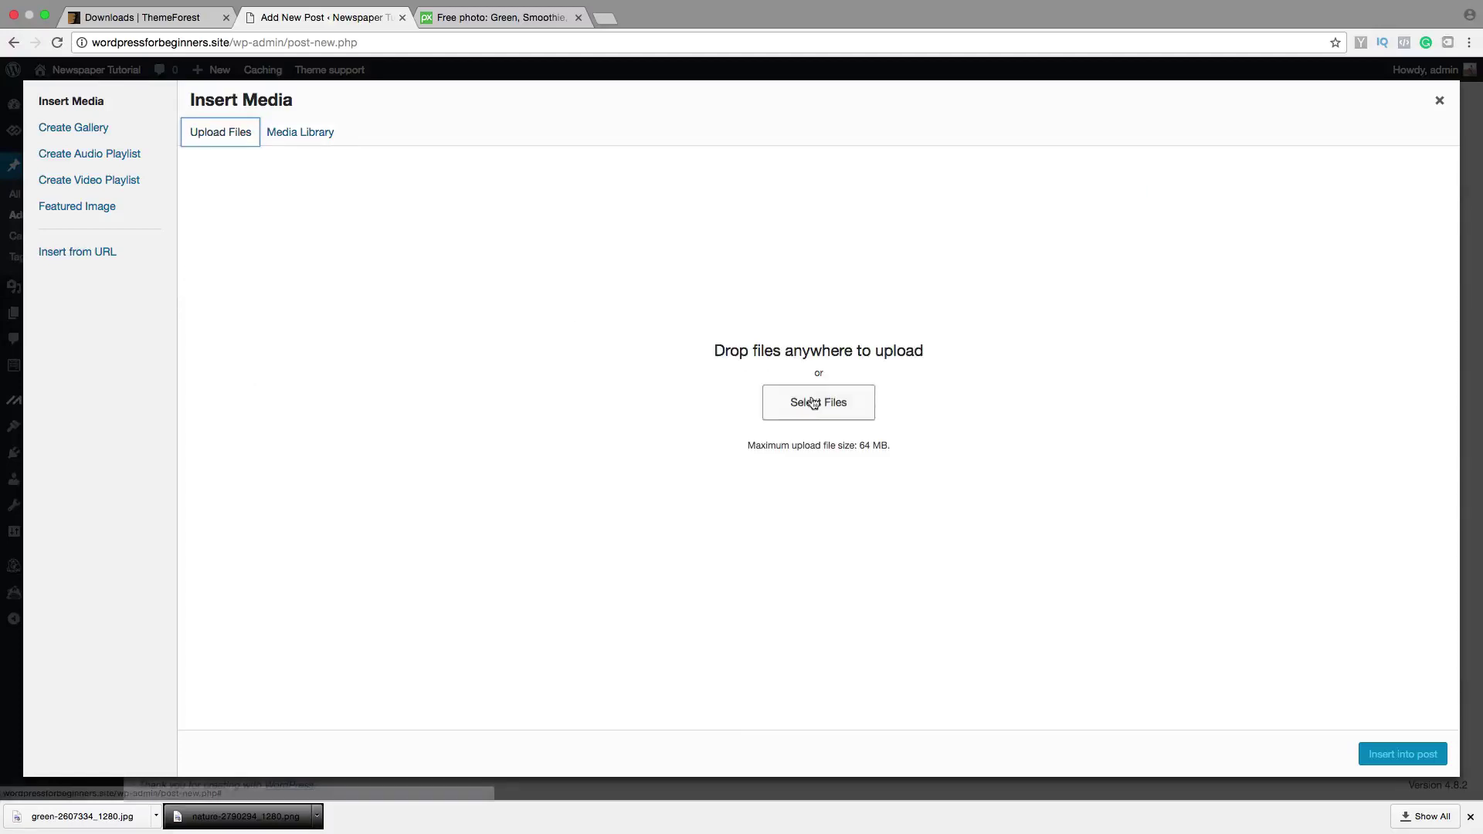
left_click(813, 403)
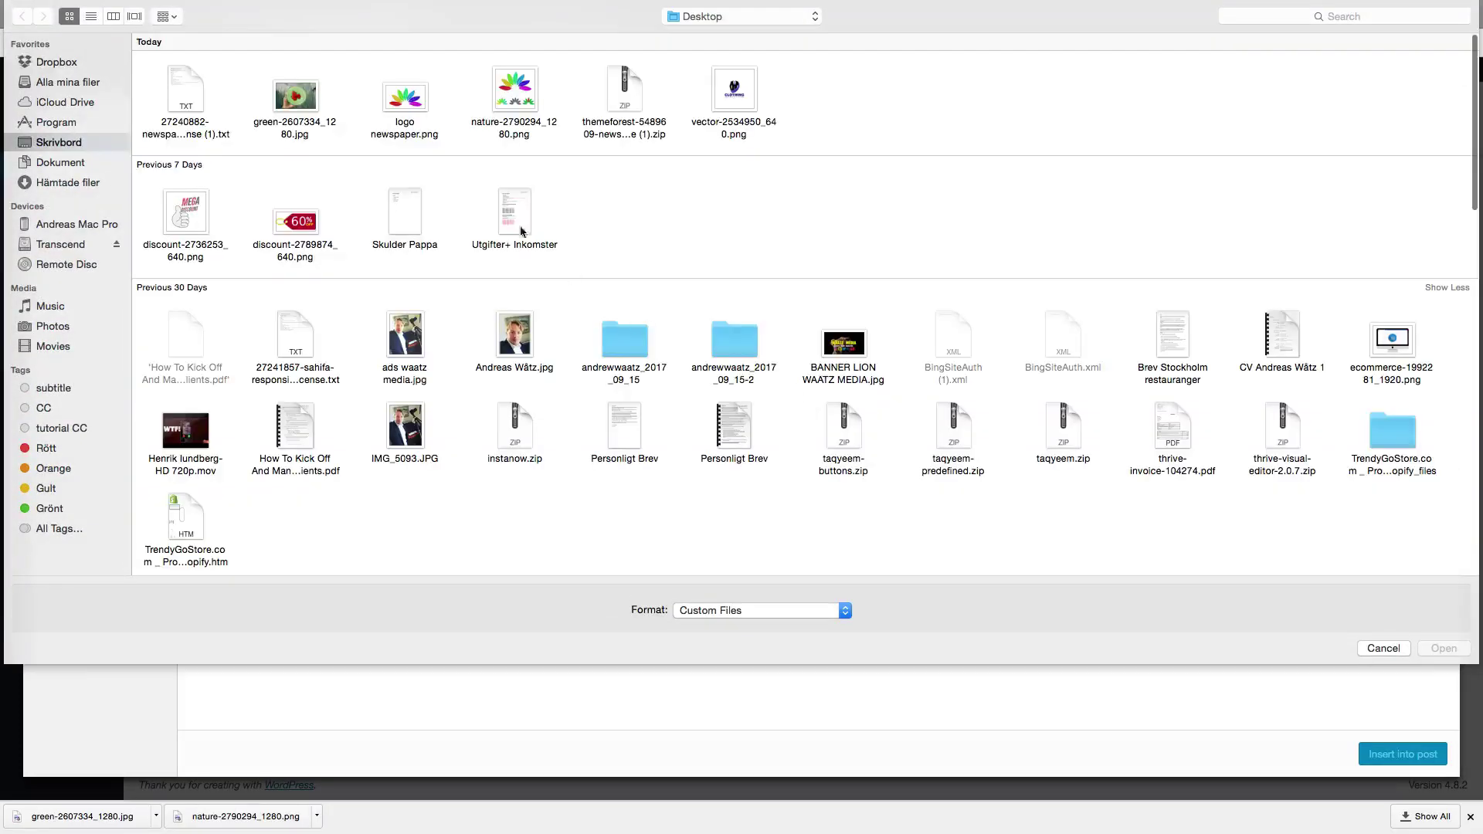
left_click(297, 105)
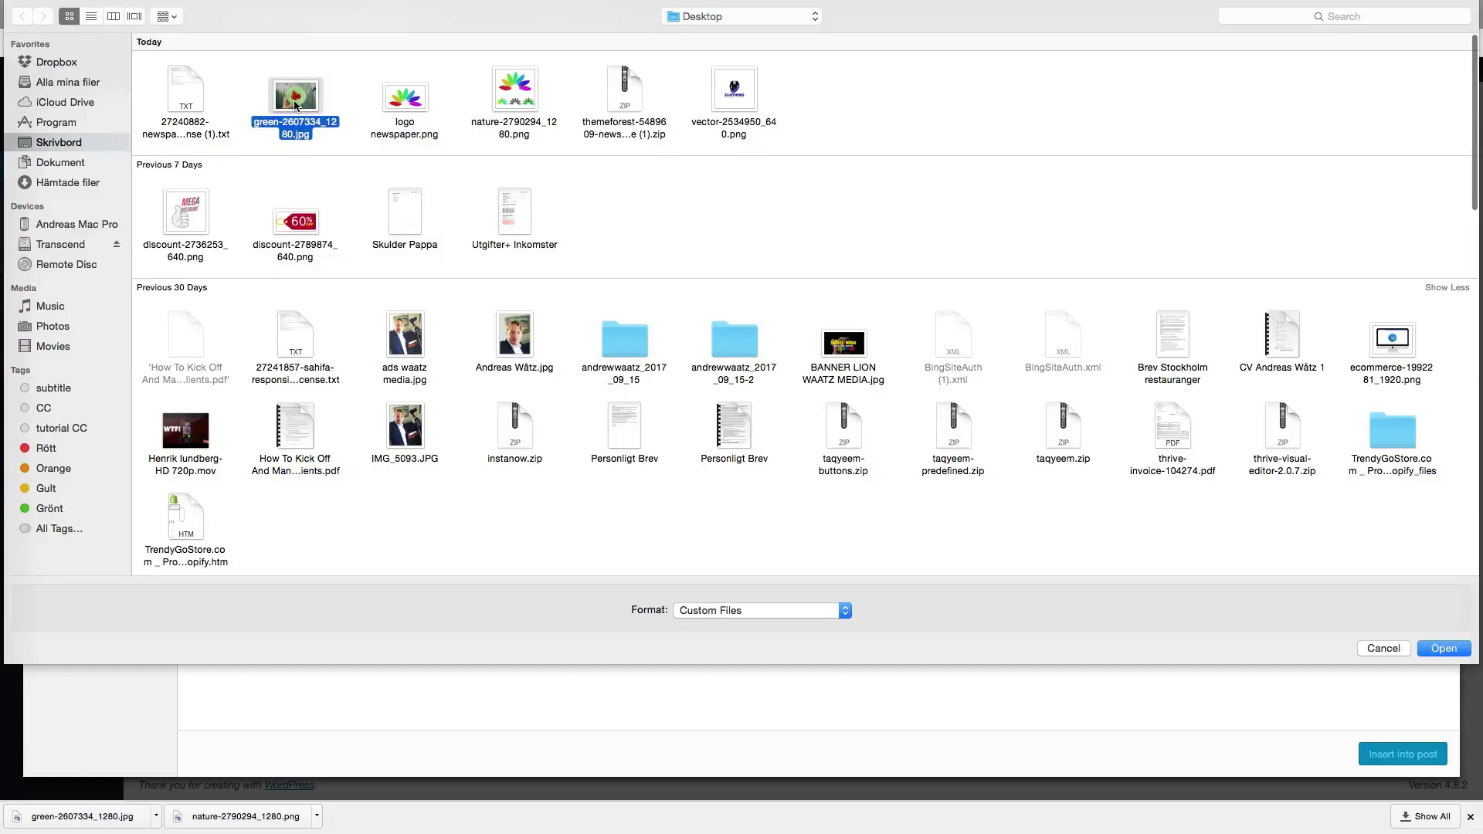
left_click(1431, 648)
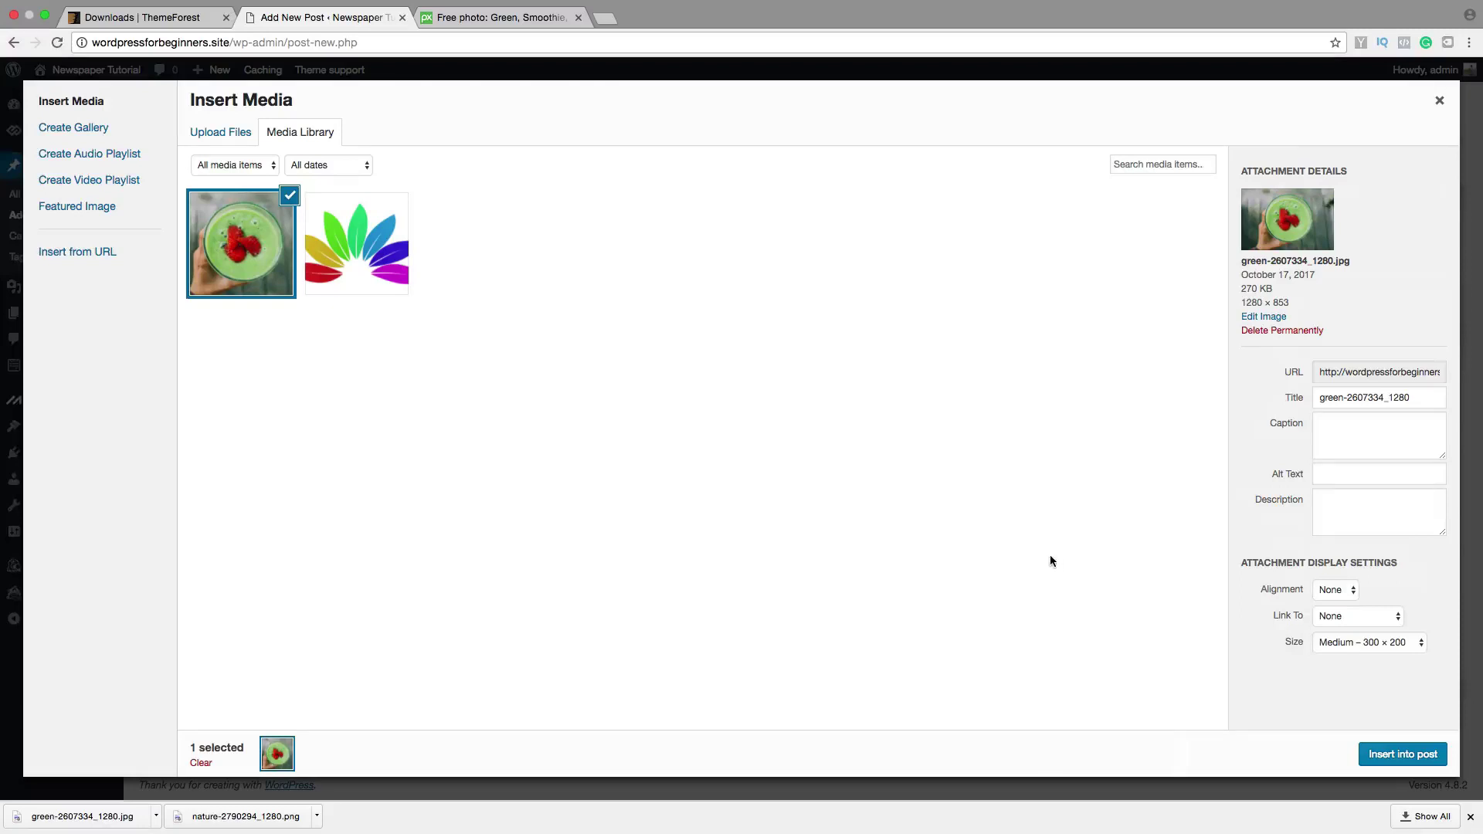
- Clear the image title, set alt text 'Smoothie', and insert it at Large 696×464
left_click_drag(1414, 398, 1311, 402)
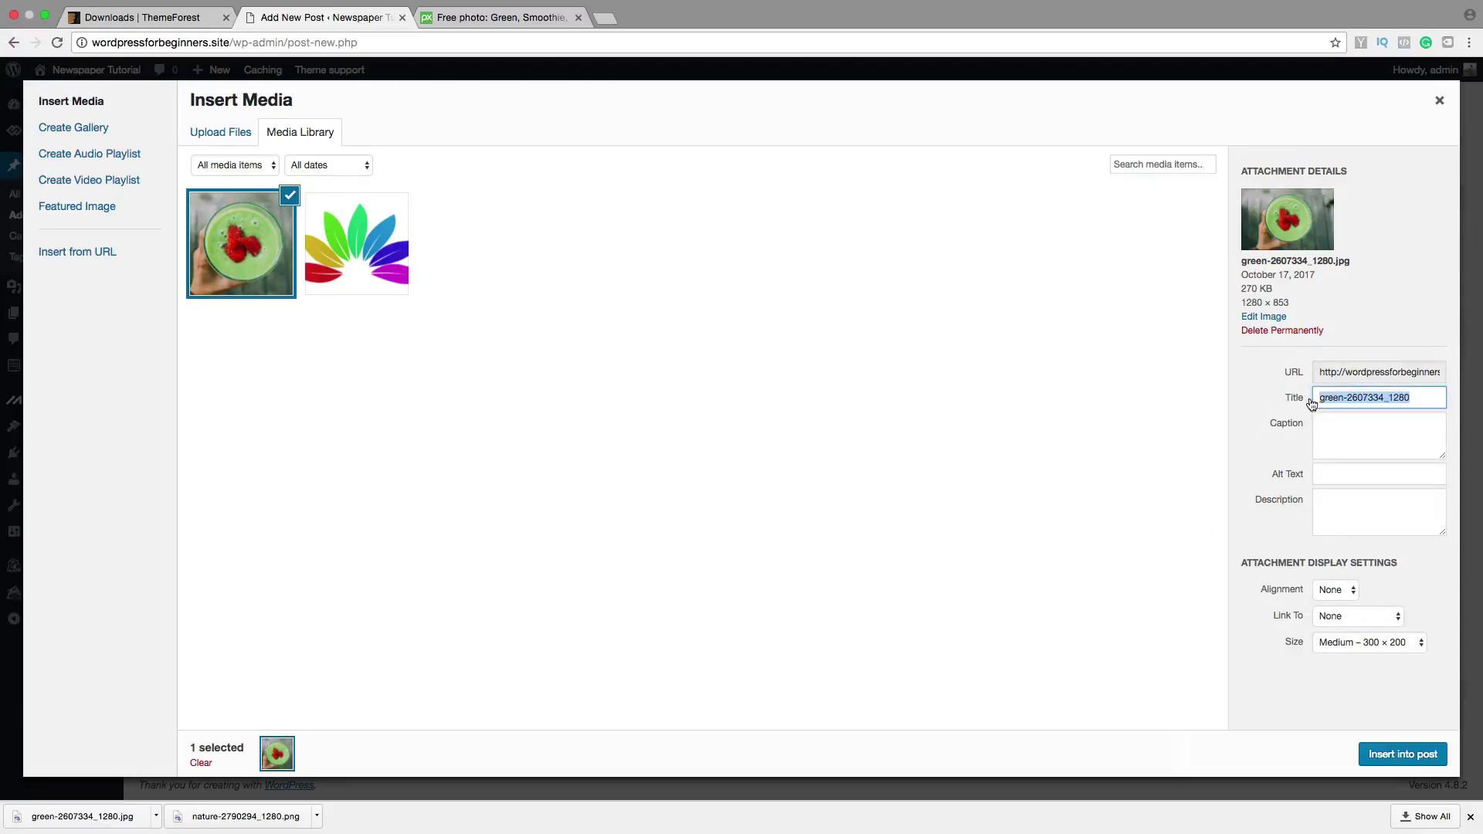
key("BackSpace")
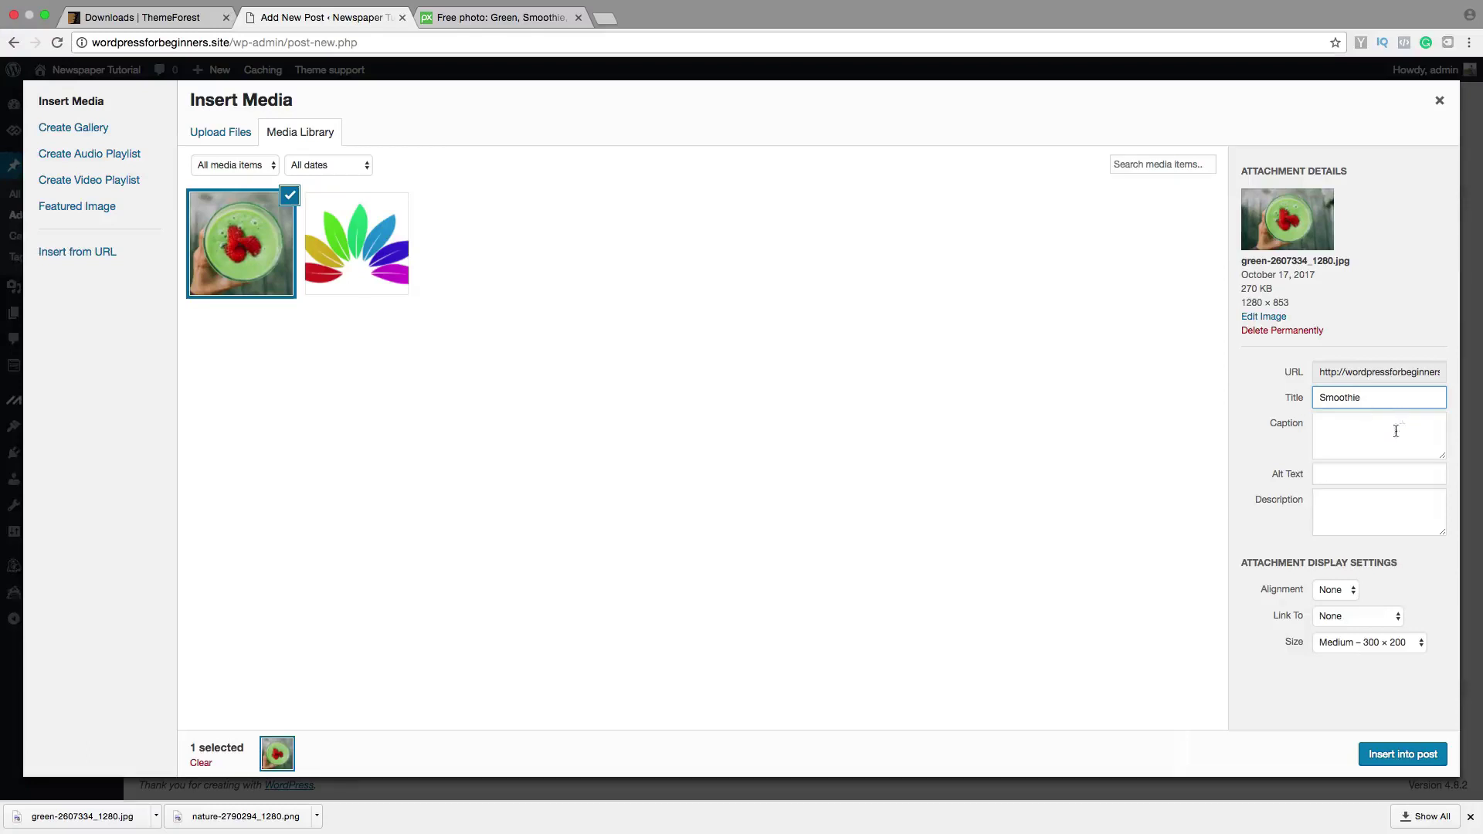
left_click(1361, 473)
type("Sm")
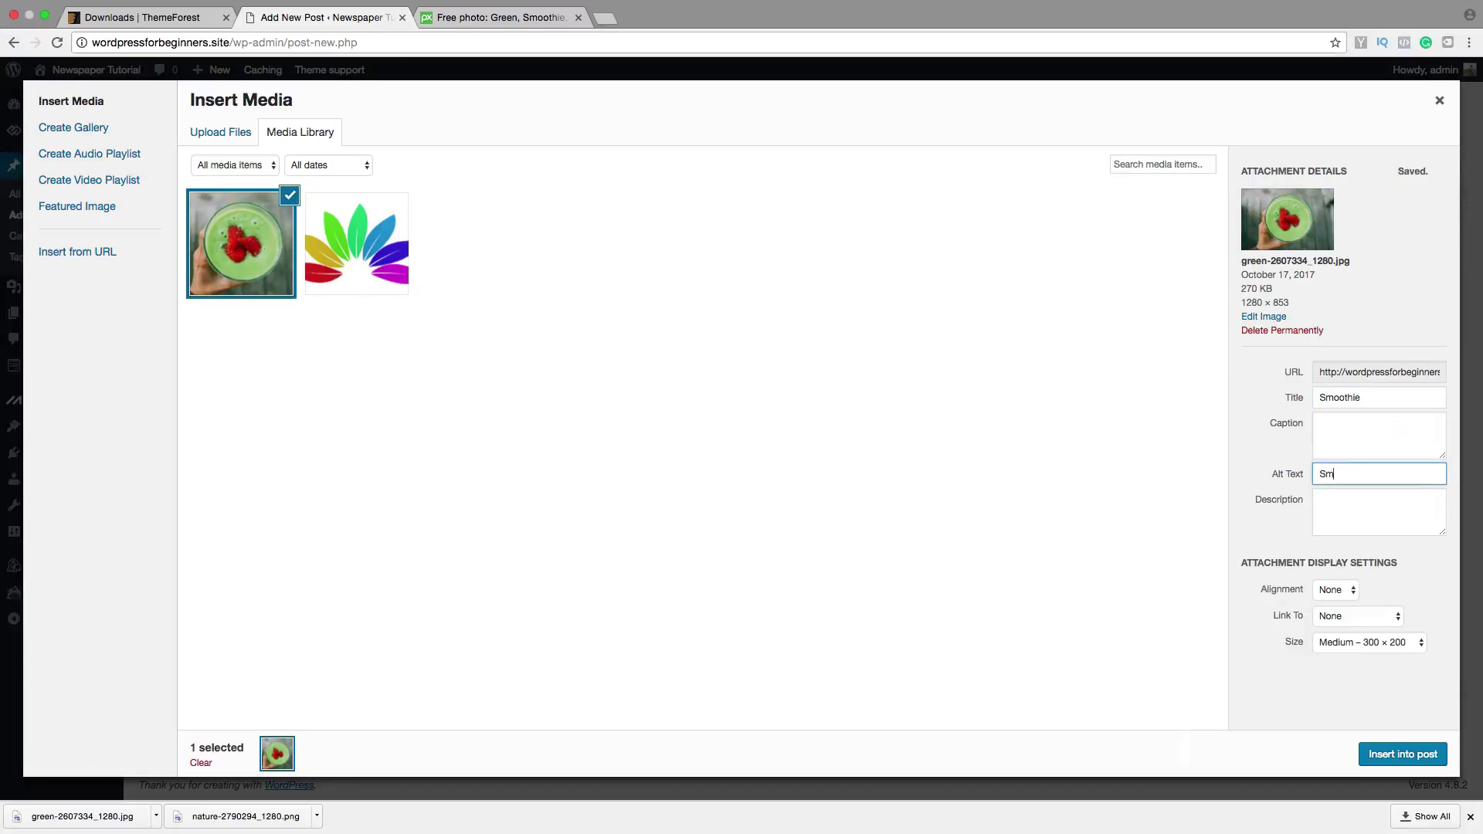
type("oothie")
left_click(1330, 644)
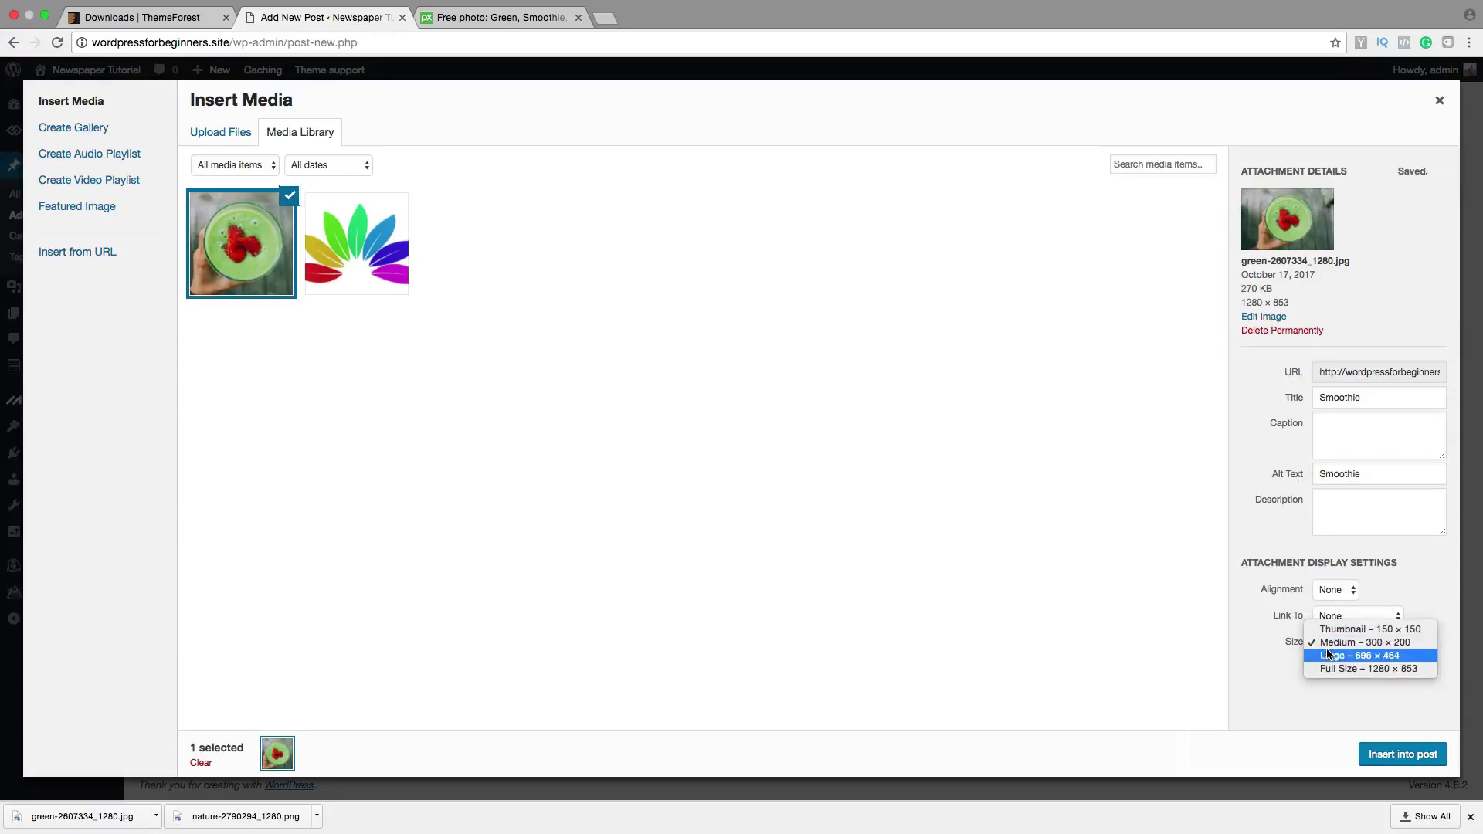
left_click(1327, 656)
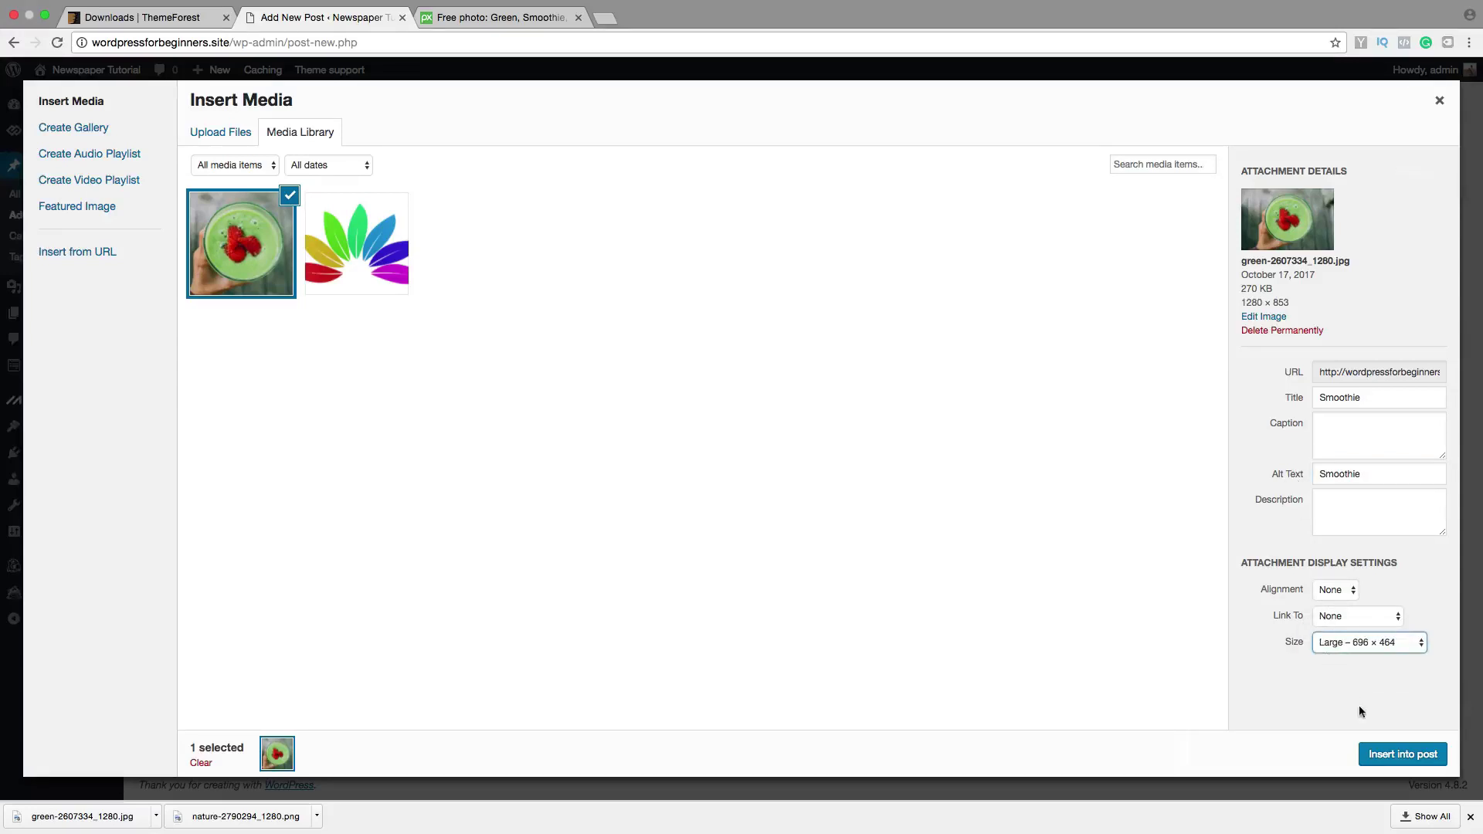
left_click(1391, 763)
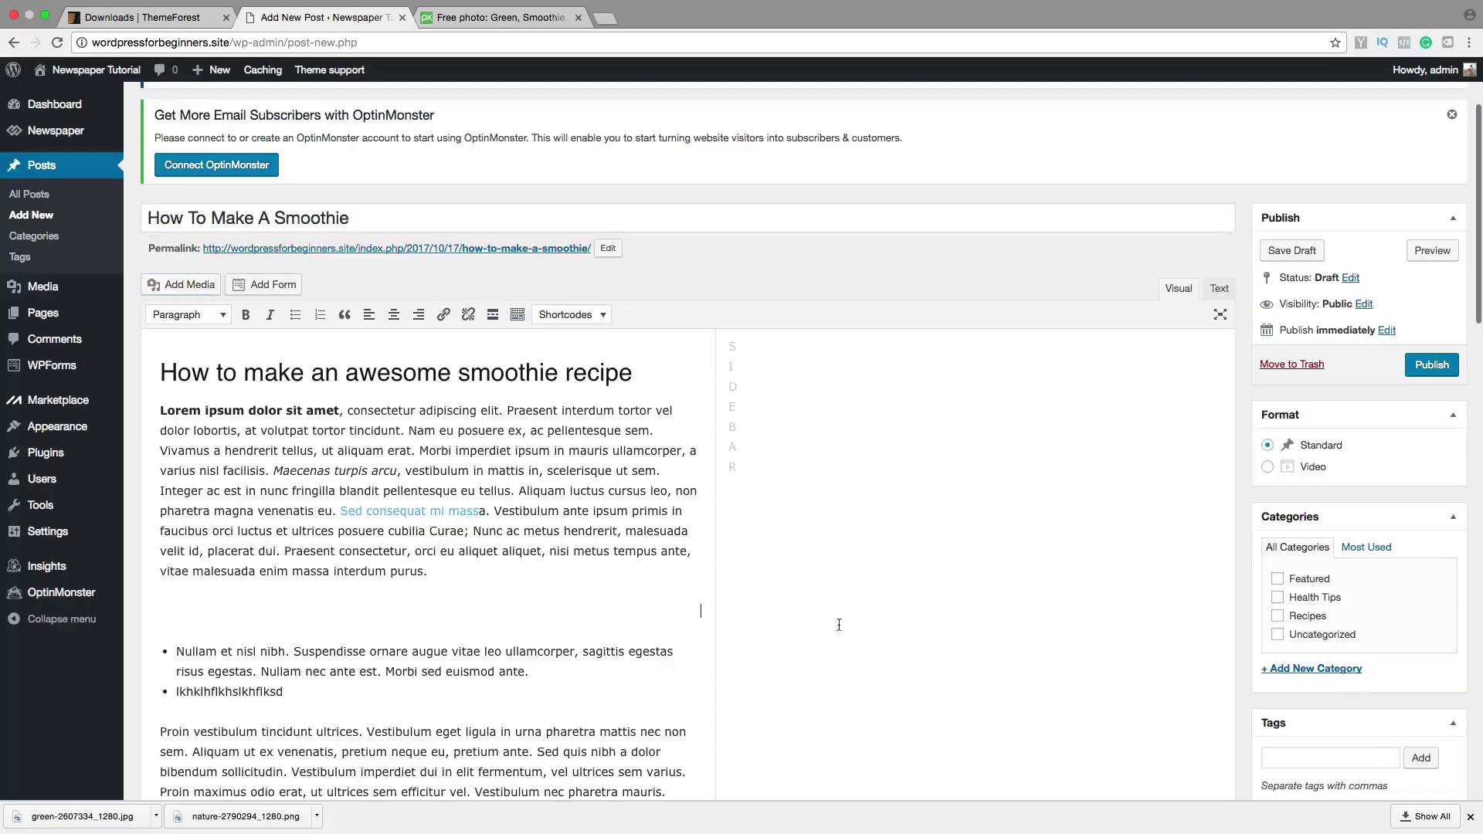
scroll(849, 641, "down", 3)
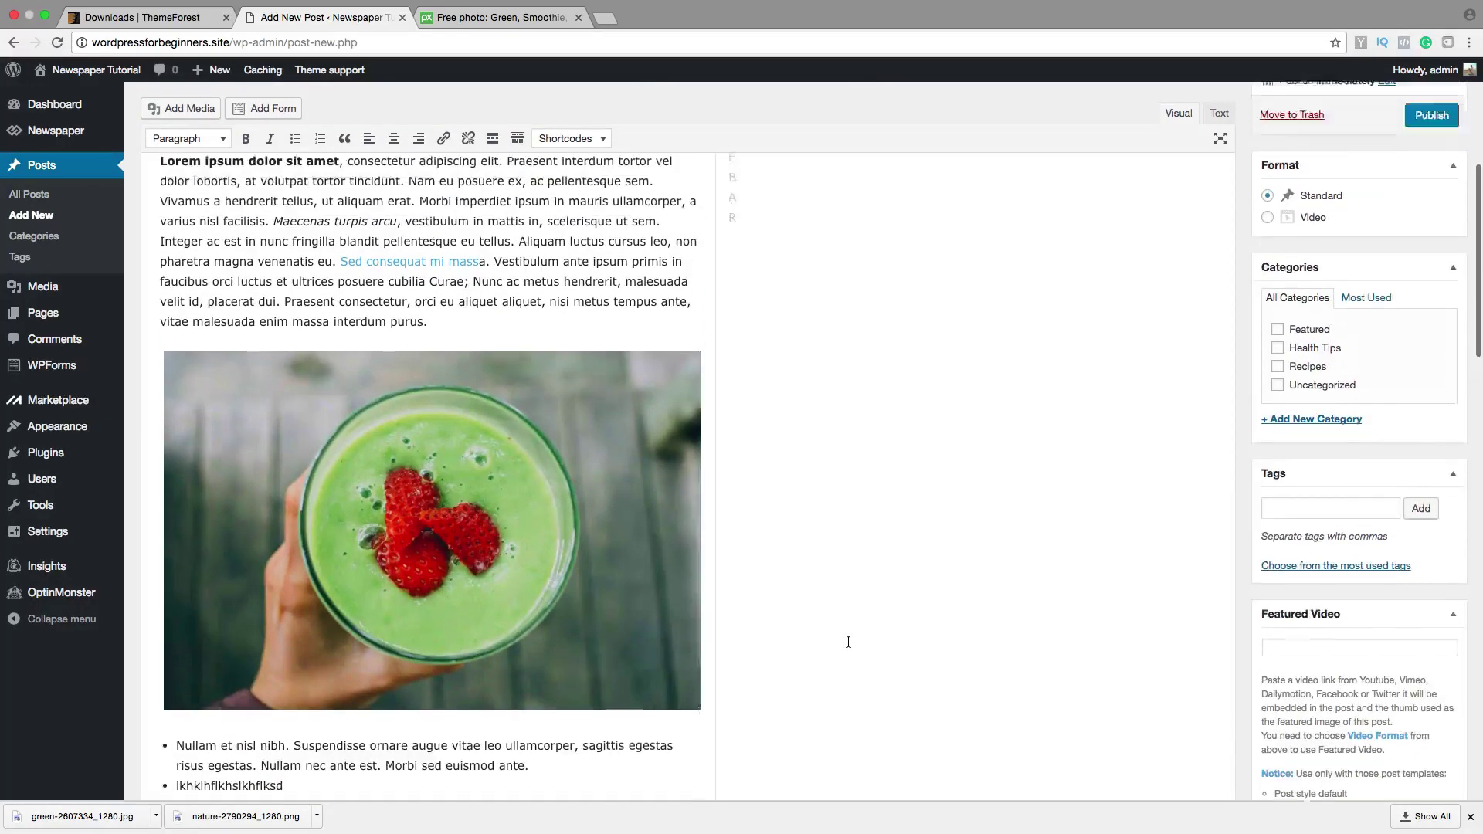
scroll(849, 642, "down", 3)
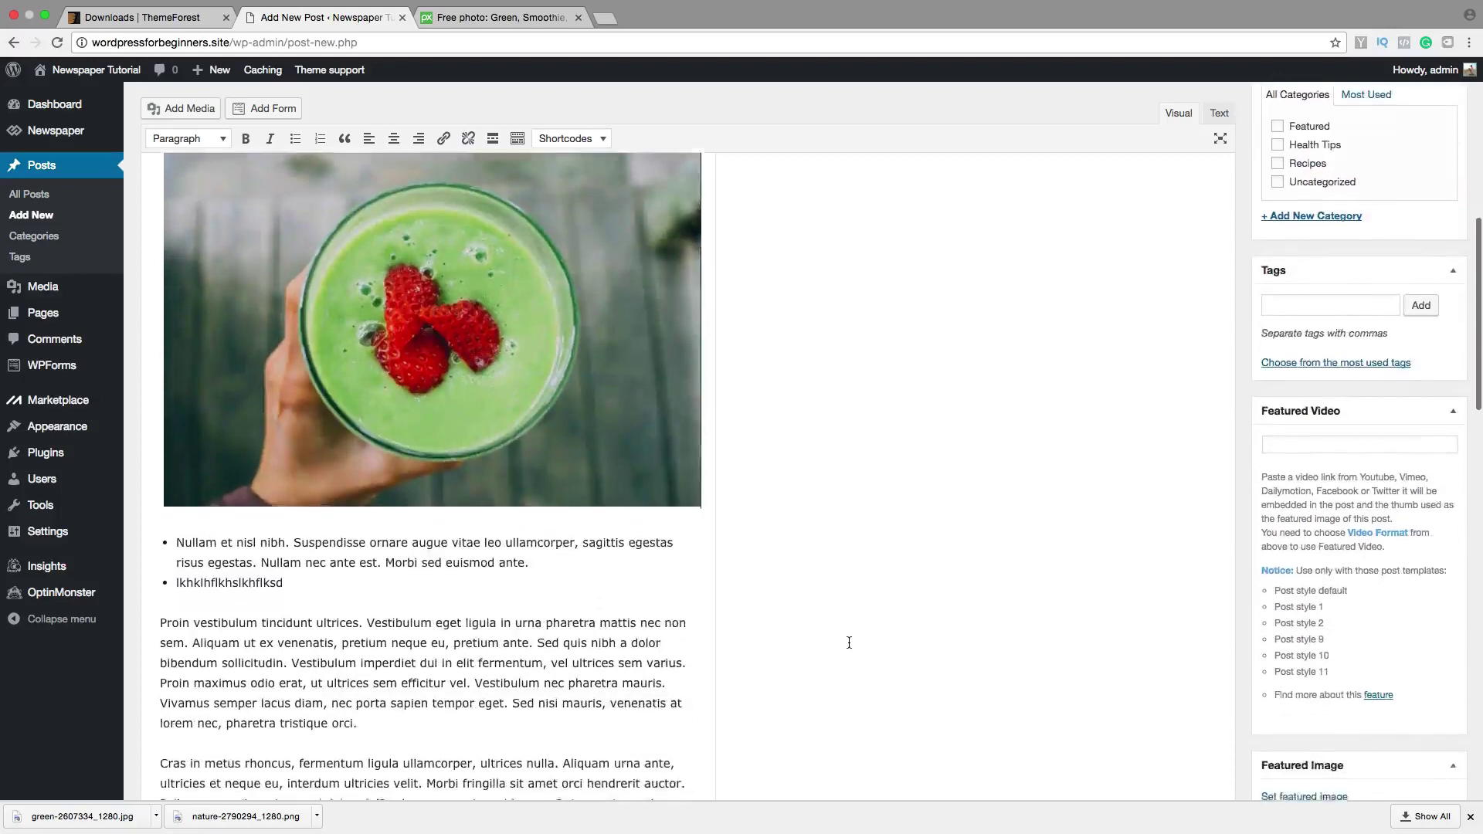
scroll(850, 642, "up", 8)
scroll(468, 585, "down", 10)
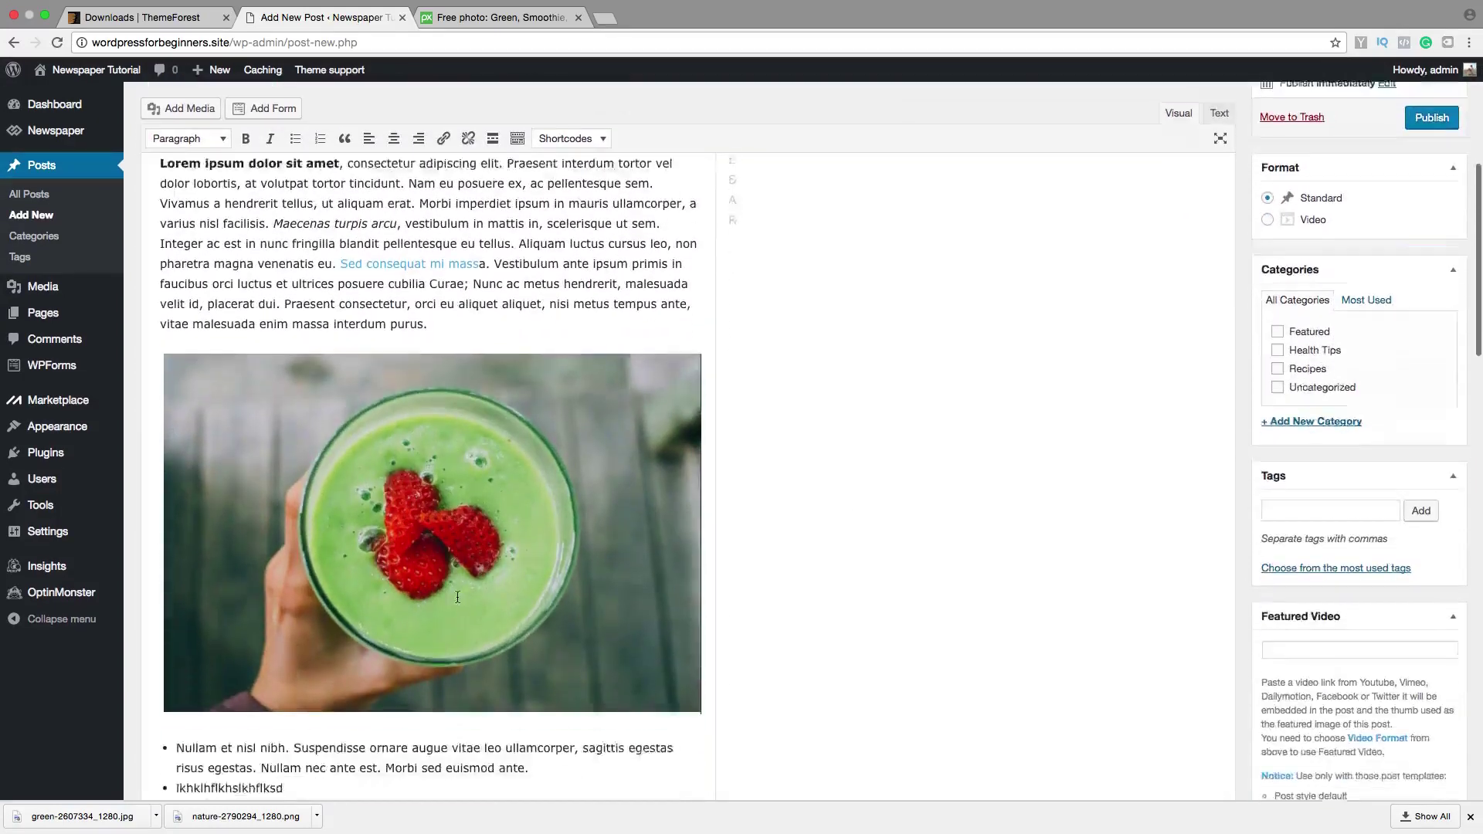
scroll(458, 597, "up", 3)
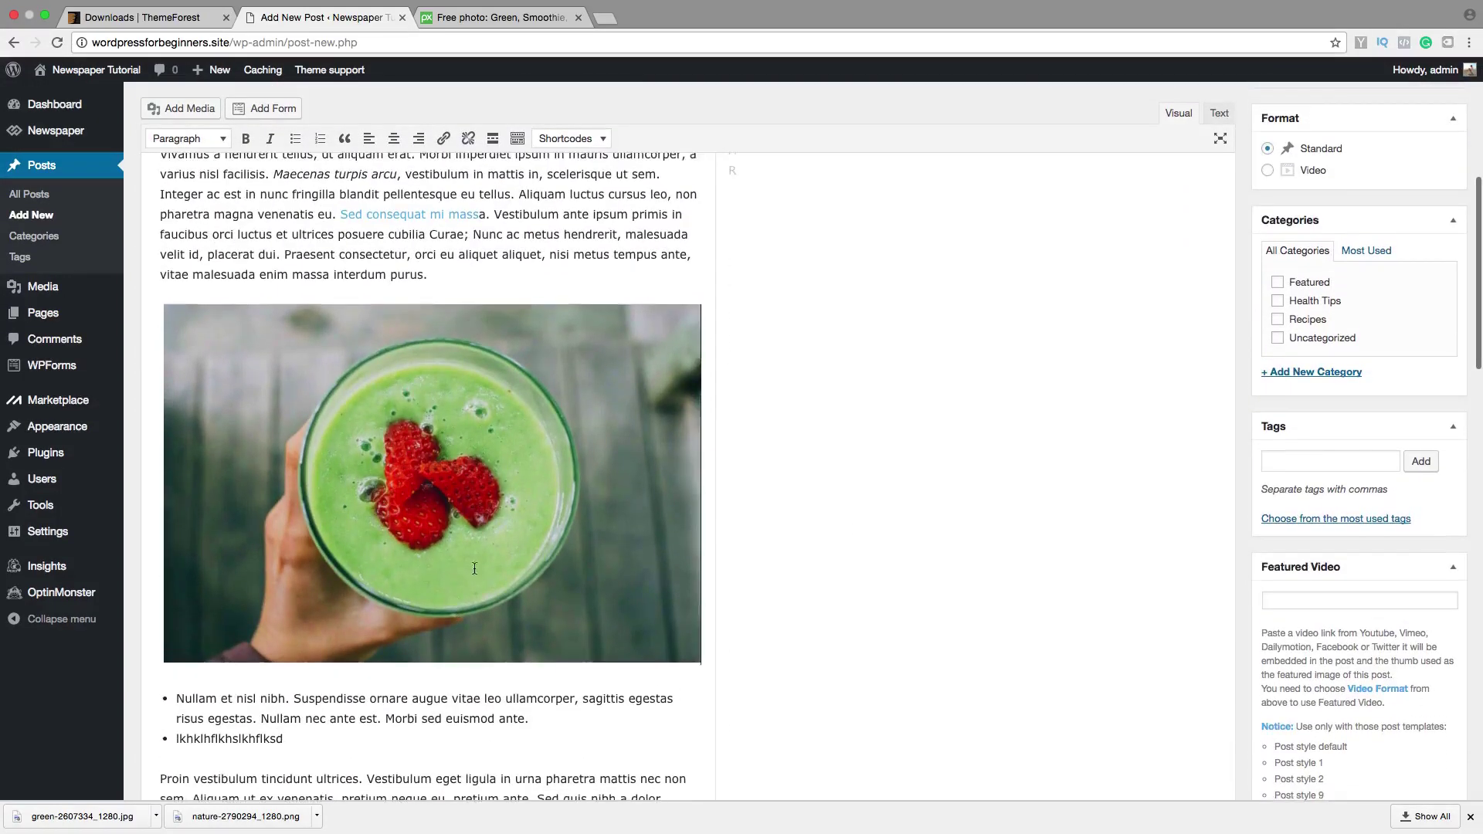
- Download the kiwi smoothie photo at 1280×853 as smoothie-2538950_1280.jpg
left_click(461, 23)
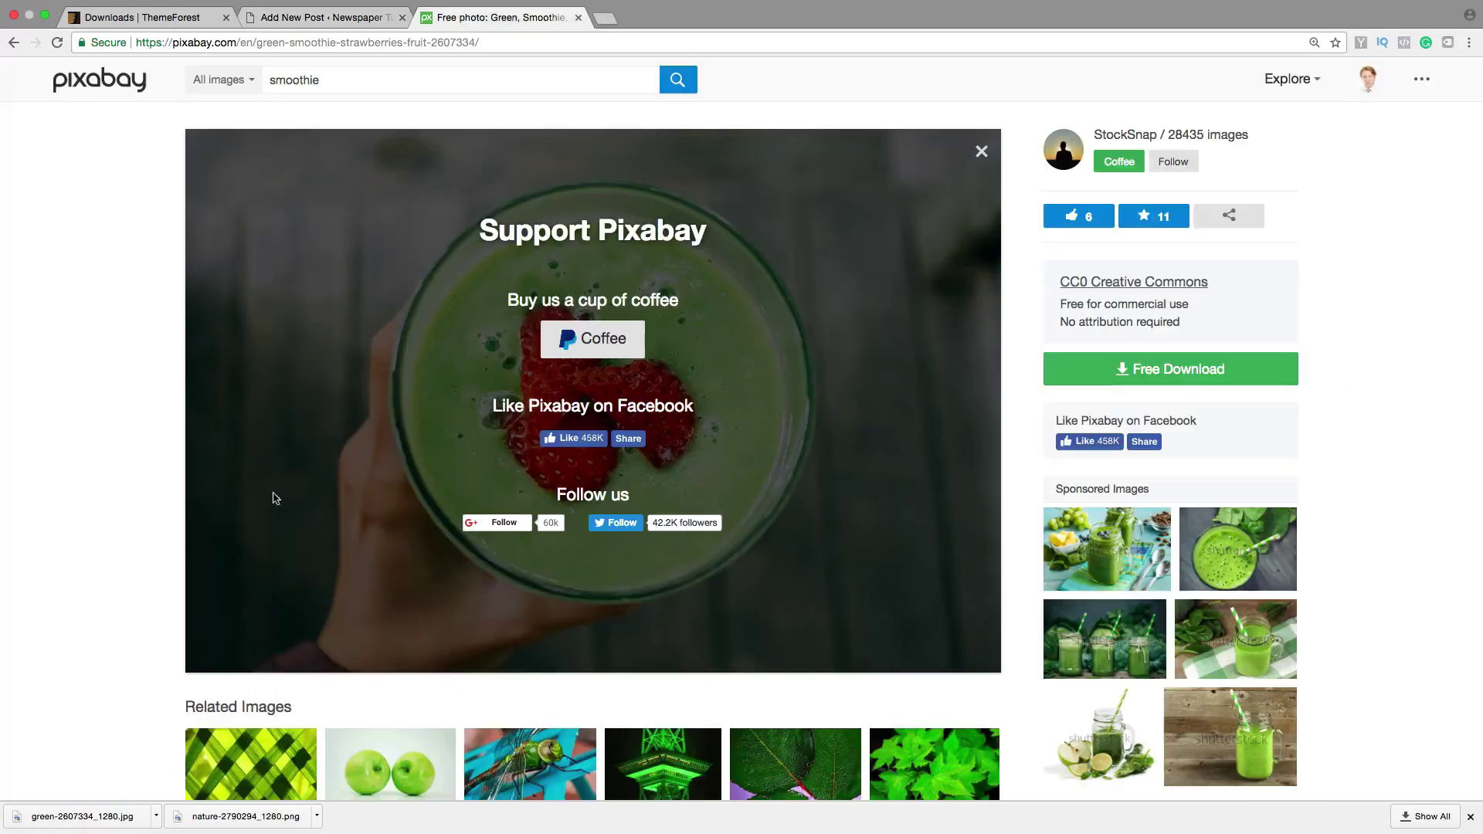
left_click(677, 82)
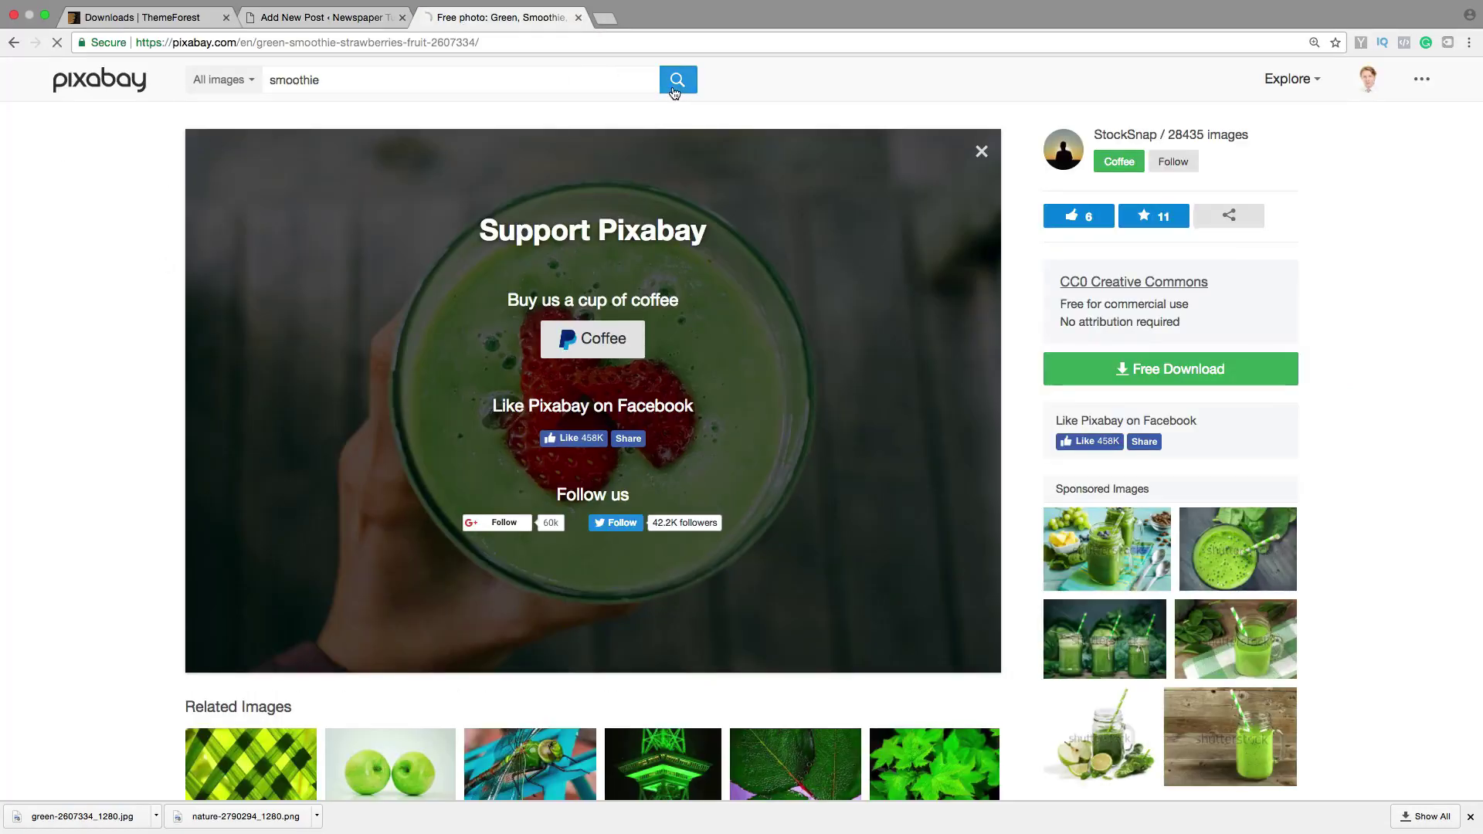
scroll(171, 517, "down", 3)
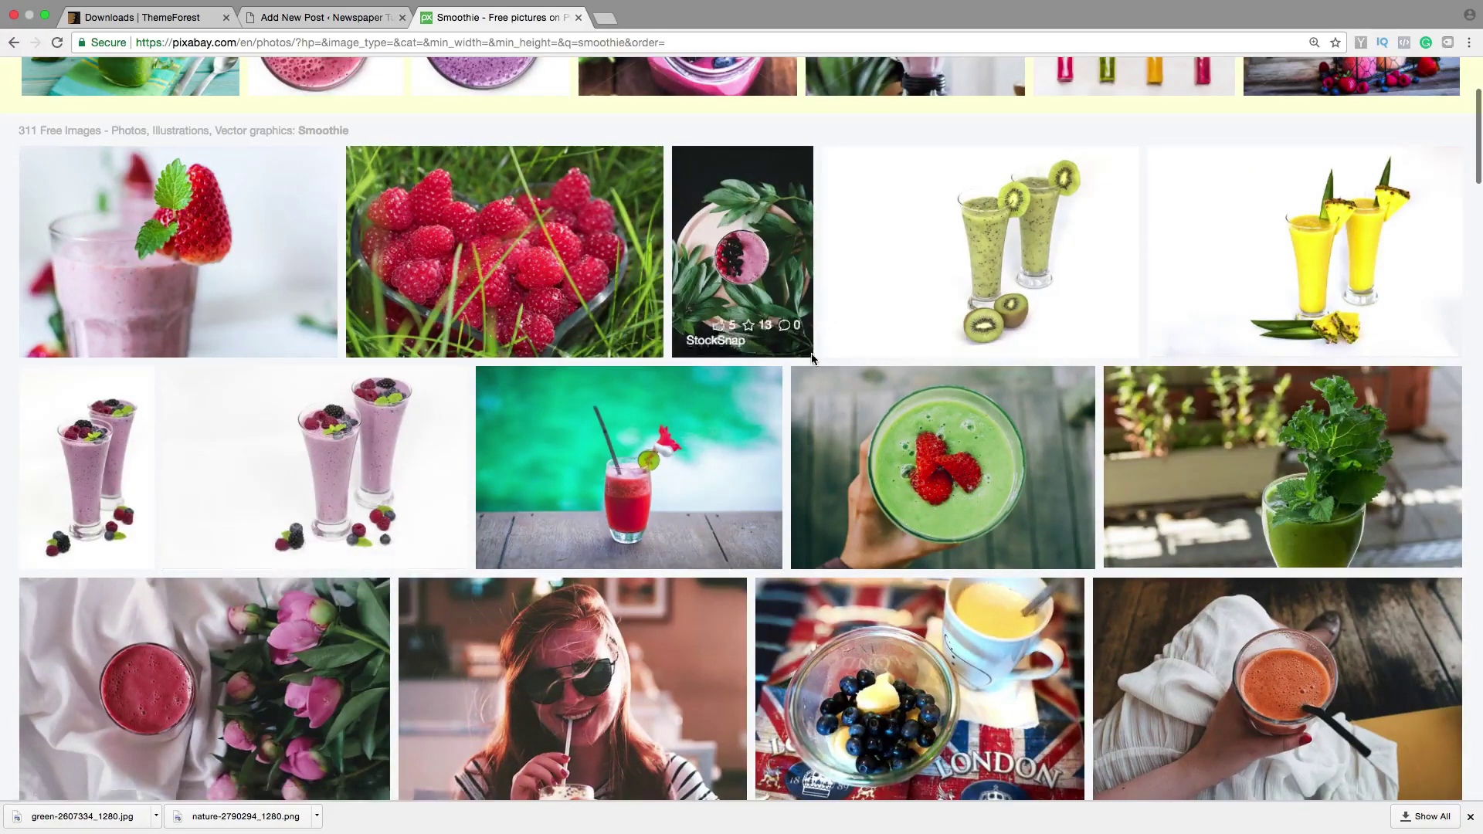
left_click(859, 327)
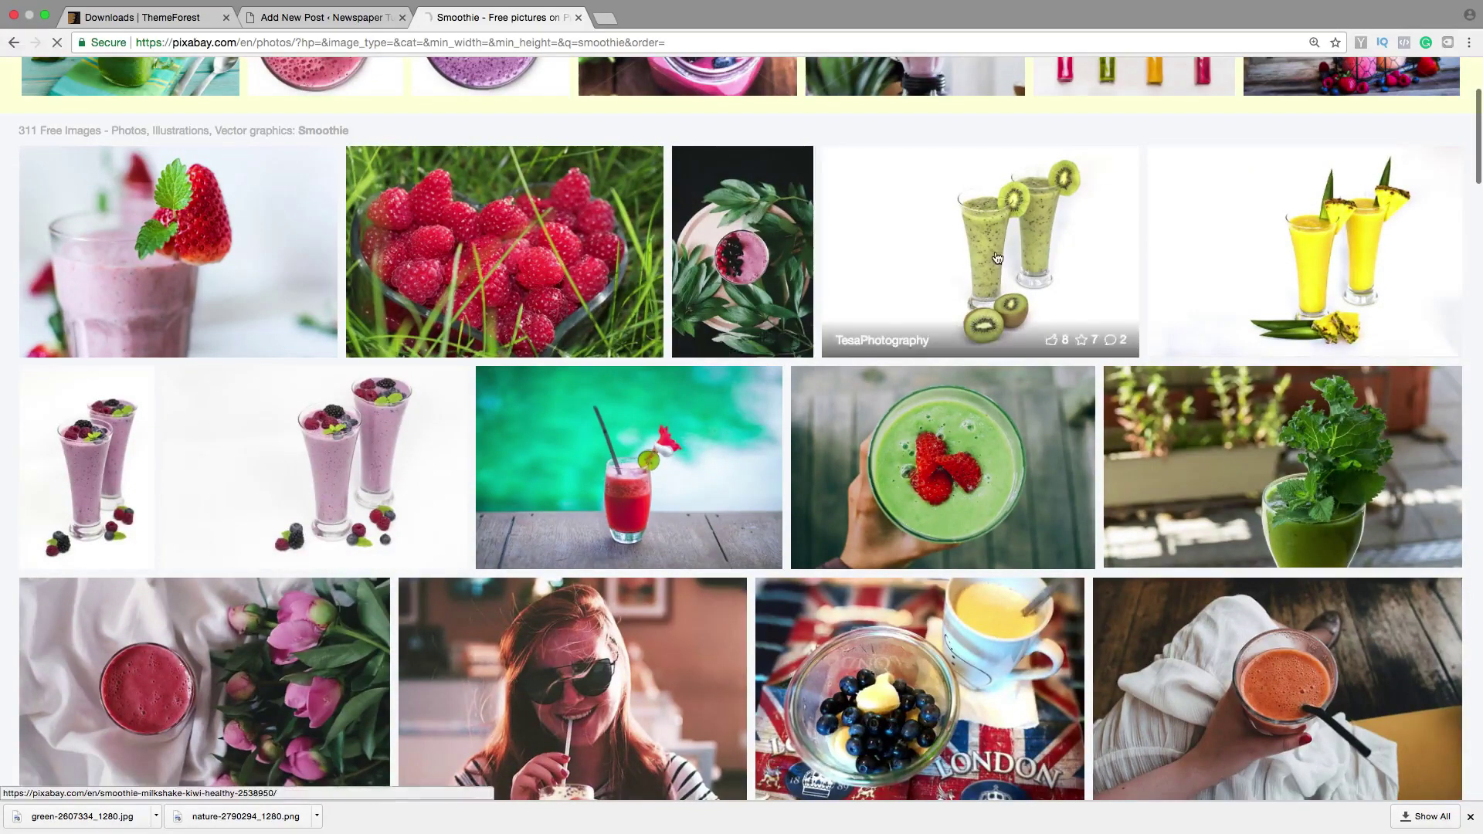
left_click(1111, 371)
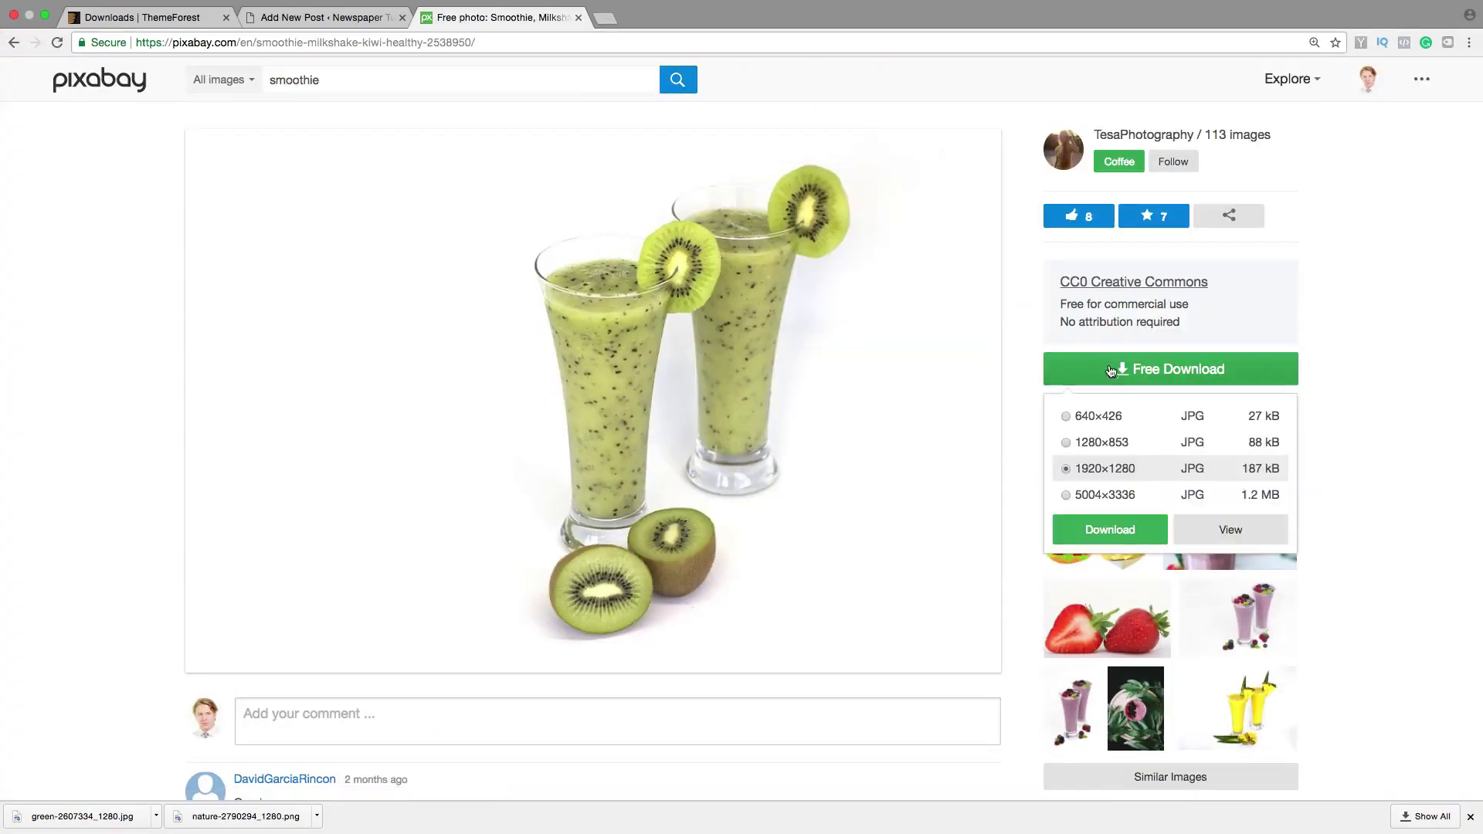
left_click(1082, 444)
left_click(1100, 531)
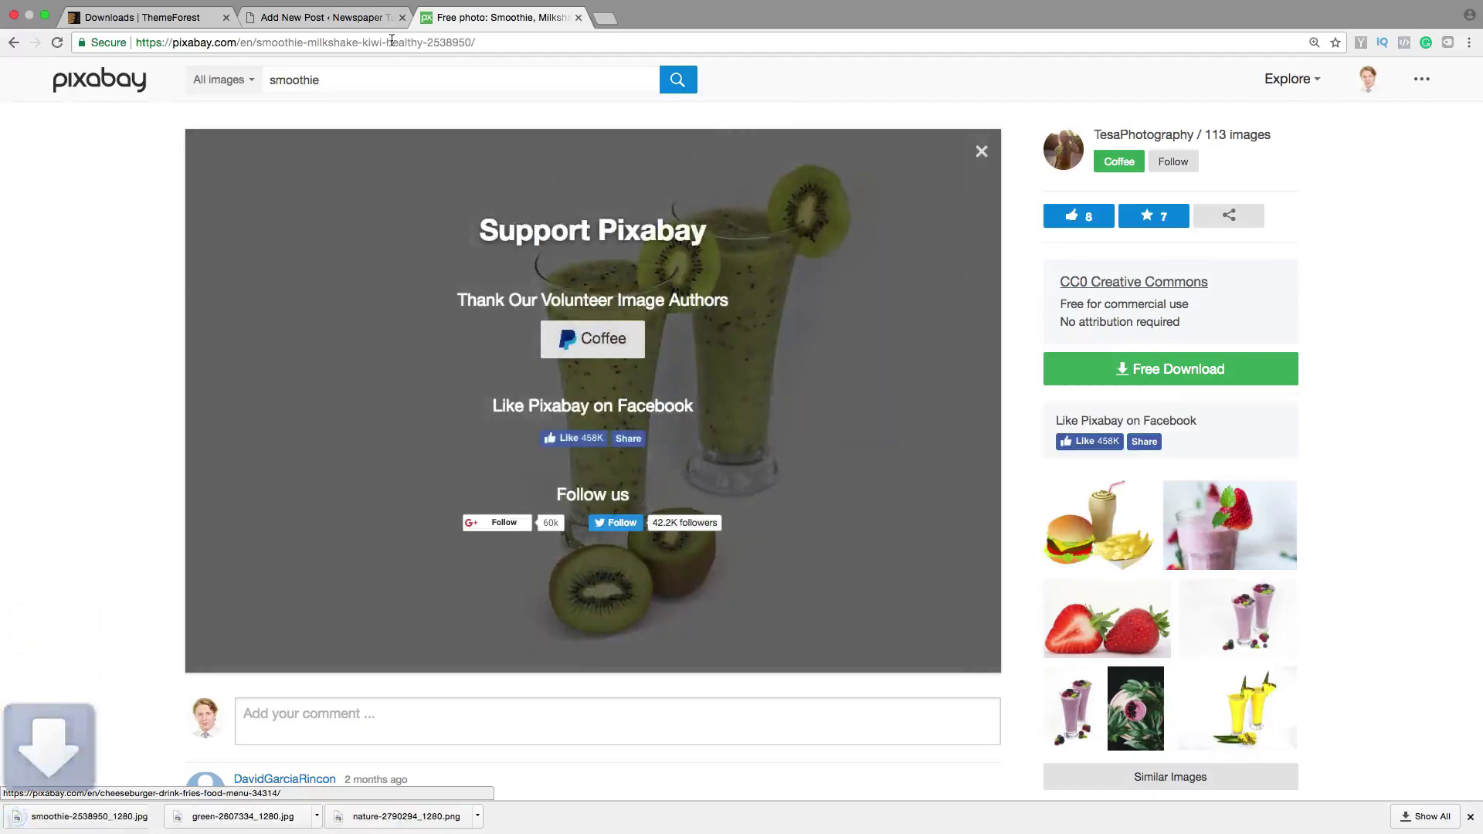
left_click(296, 20)
scroll(992, 448, "down", 5)
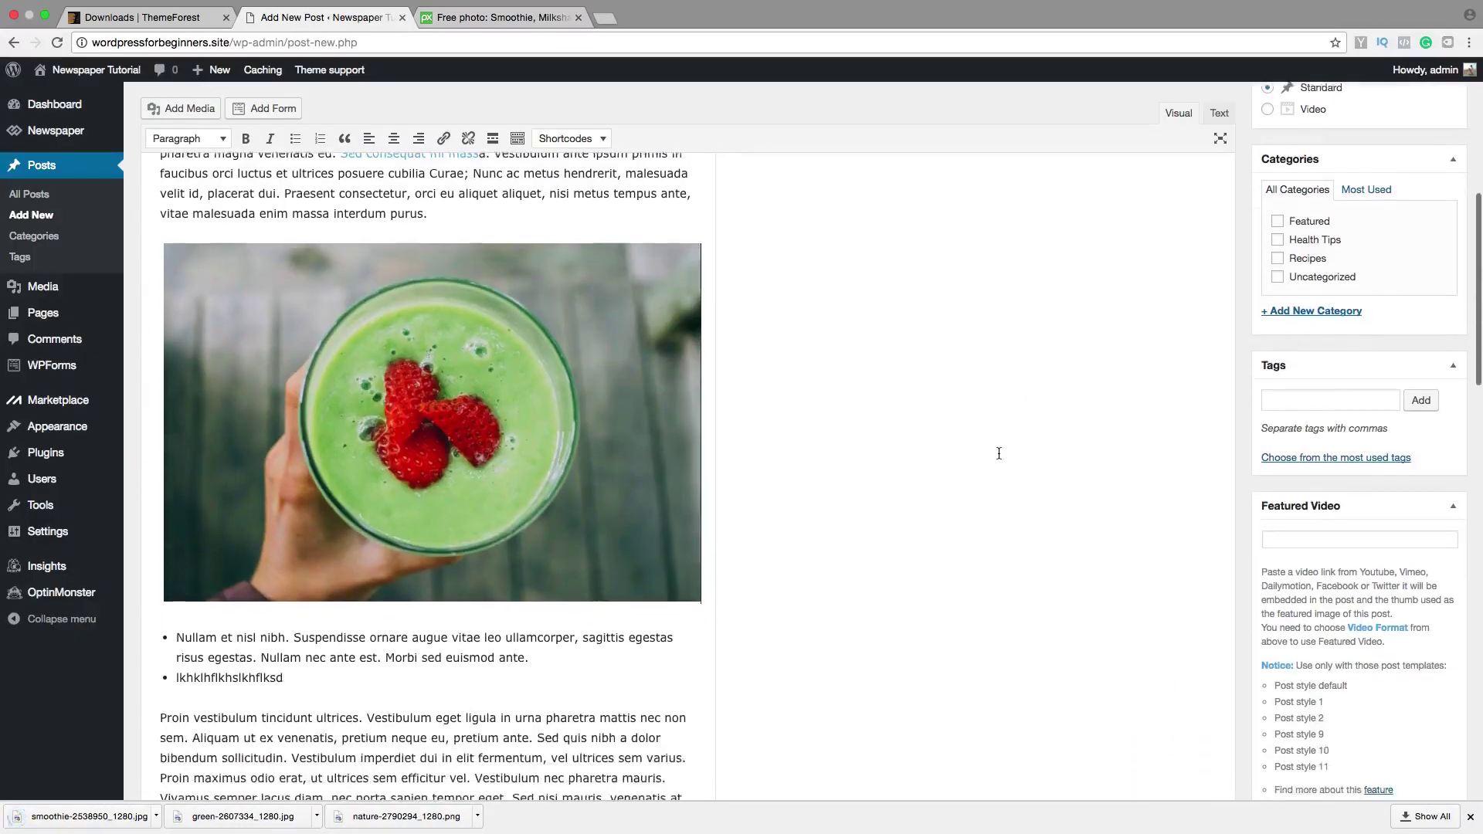
- Upload smoothie-2538950_1280.jpg through the Set featured image picker
scroll(982, 454, "down", 2)
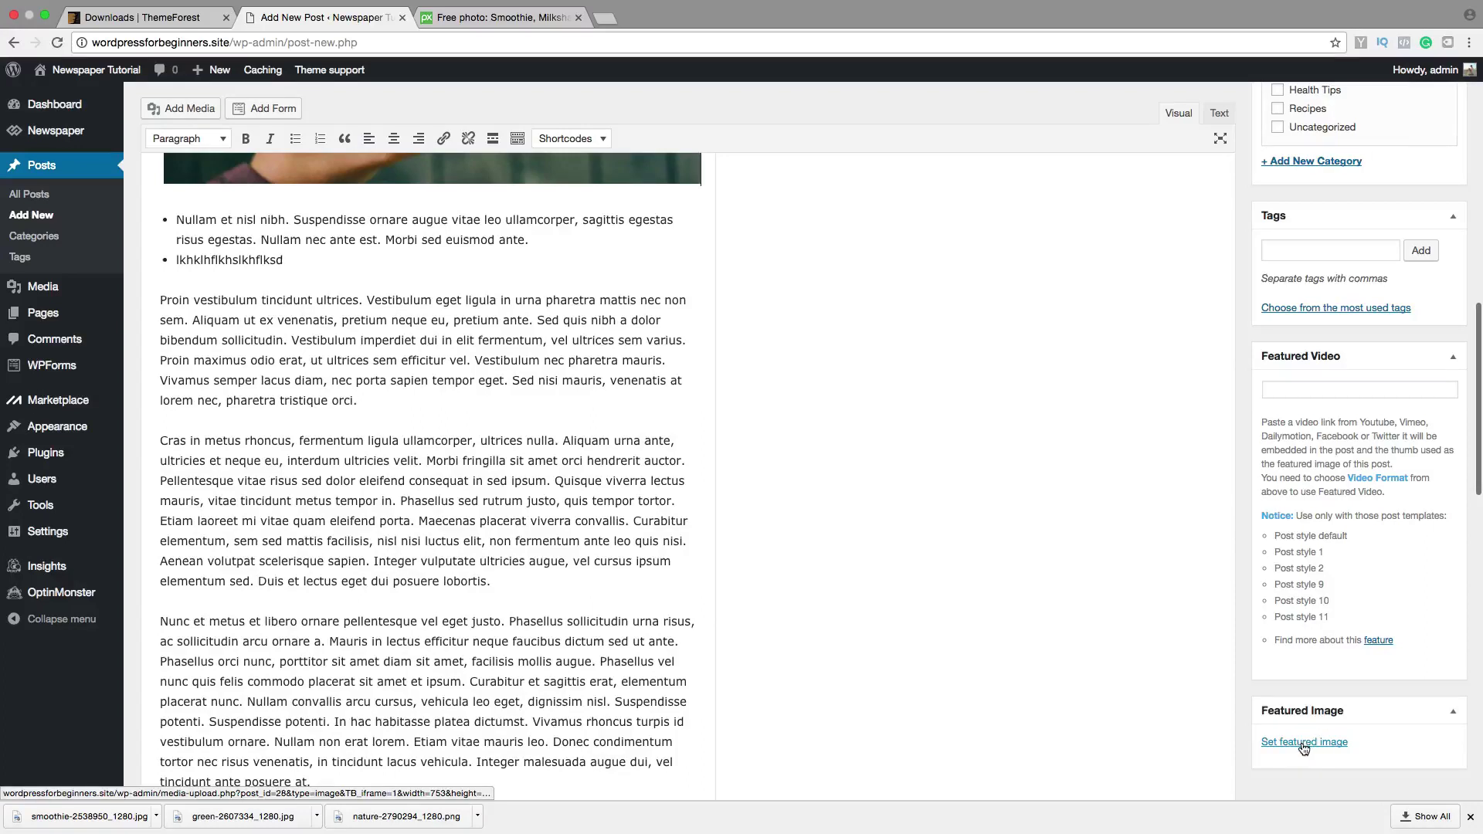
left_click(1304, 743)
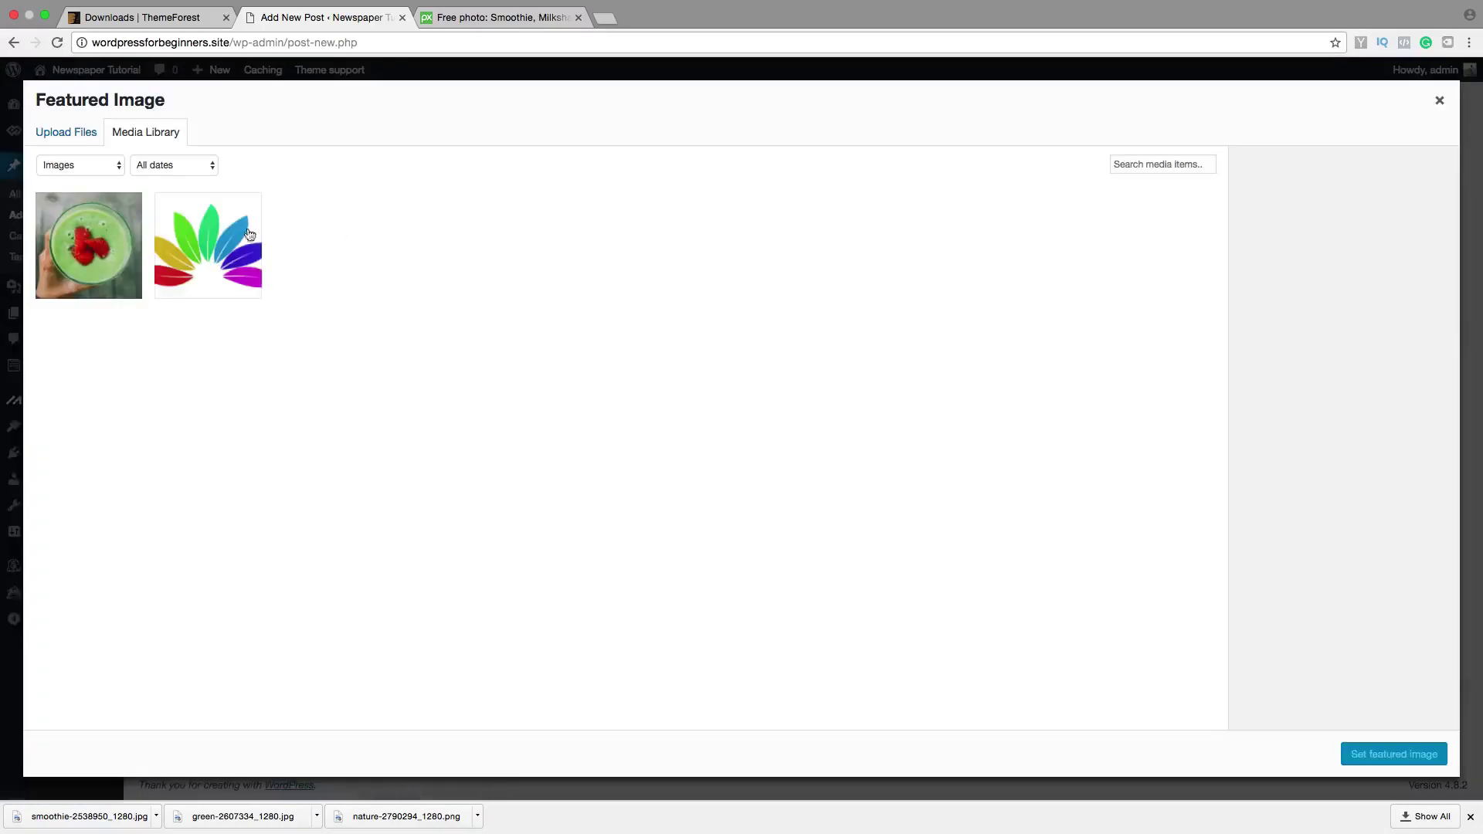
left_click(66, 132)
left_click(746, 398)
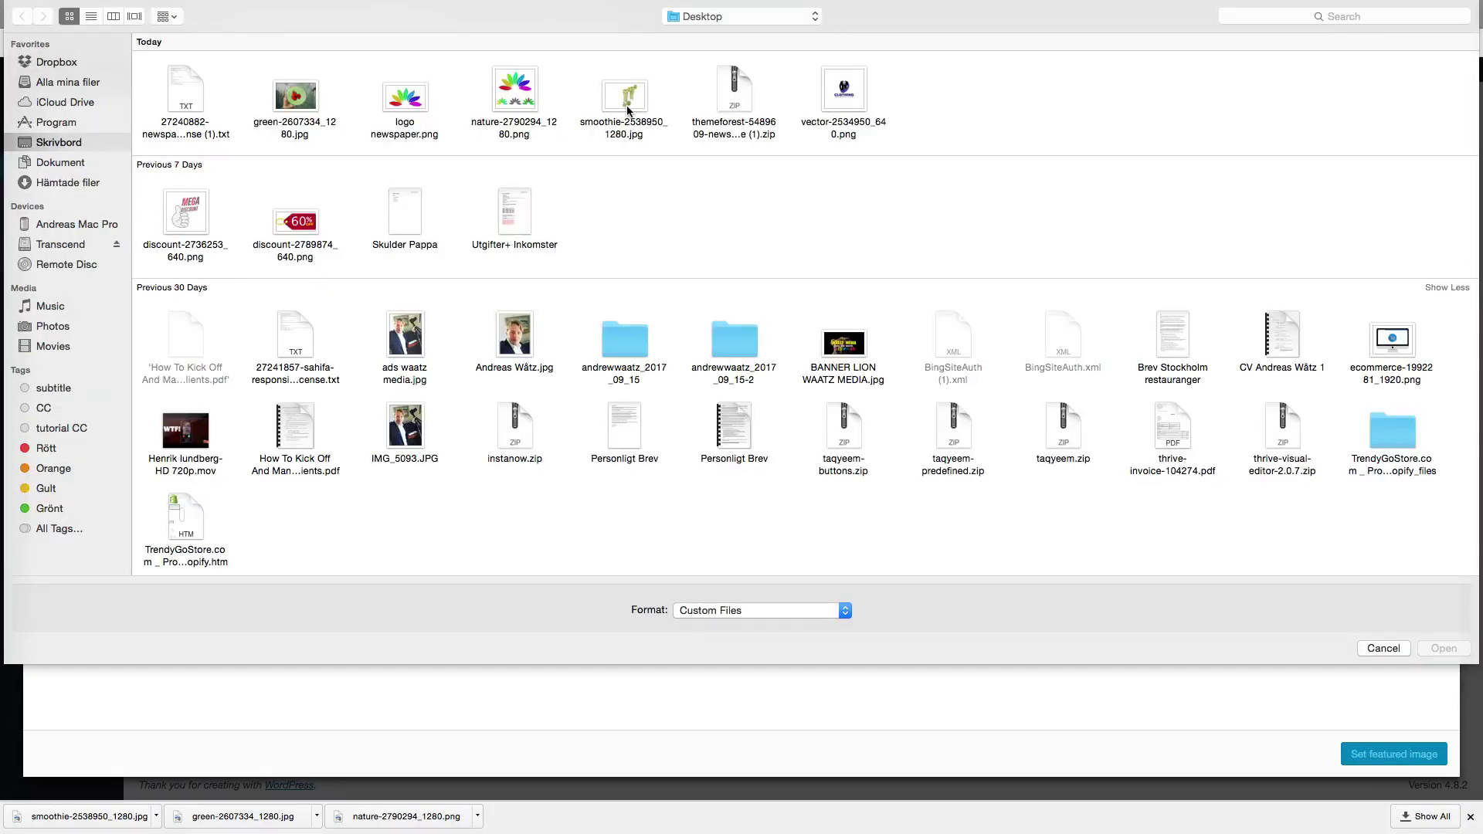
left_click(624, 100)
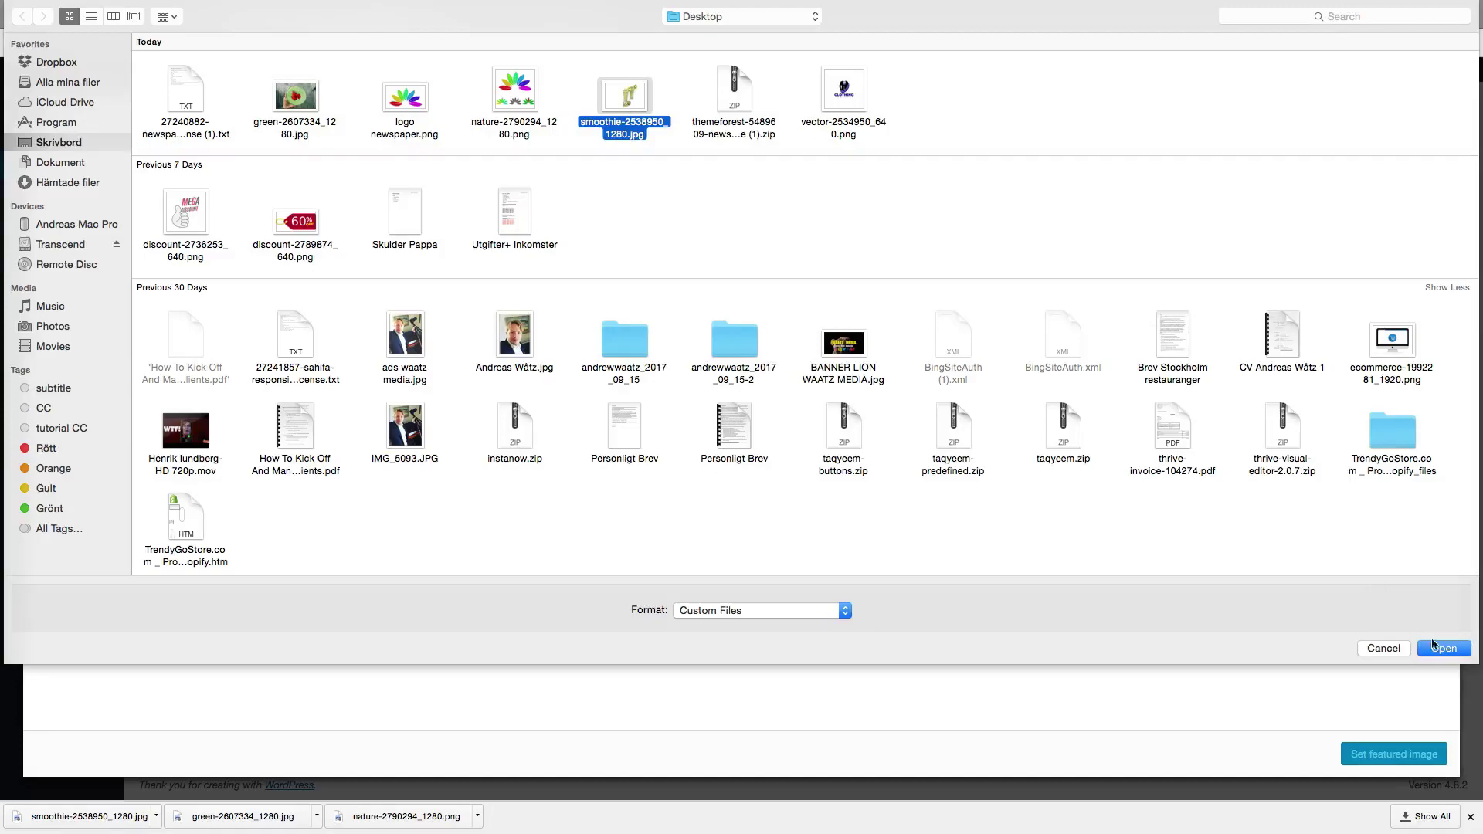
left_click(1441, 649)
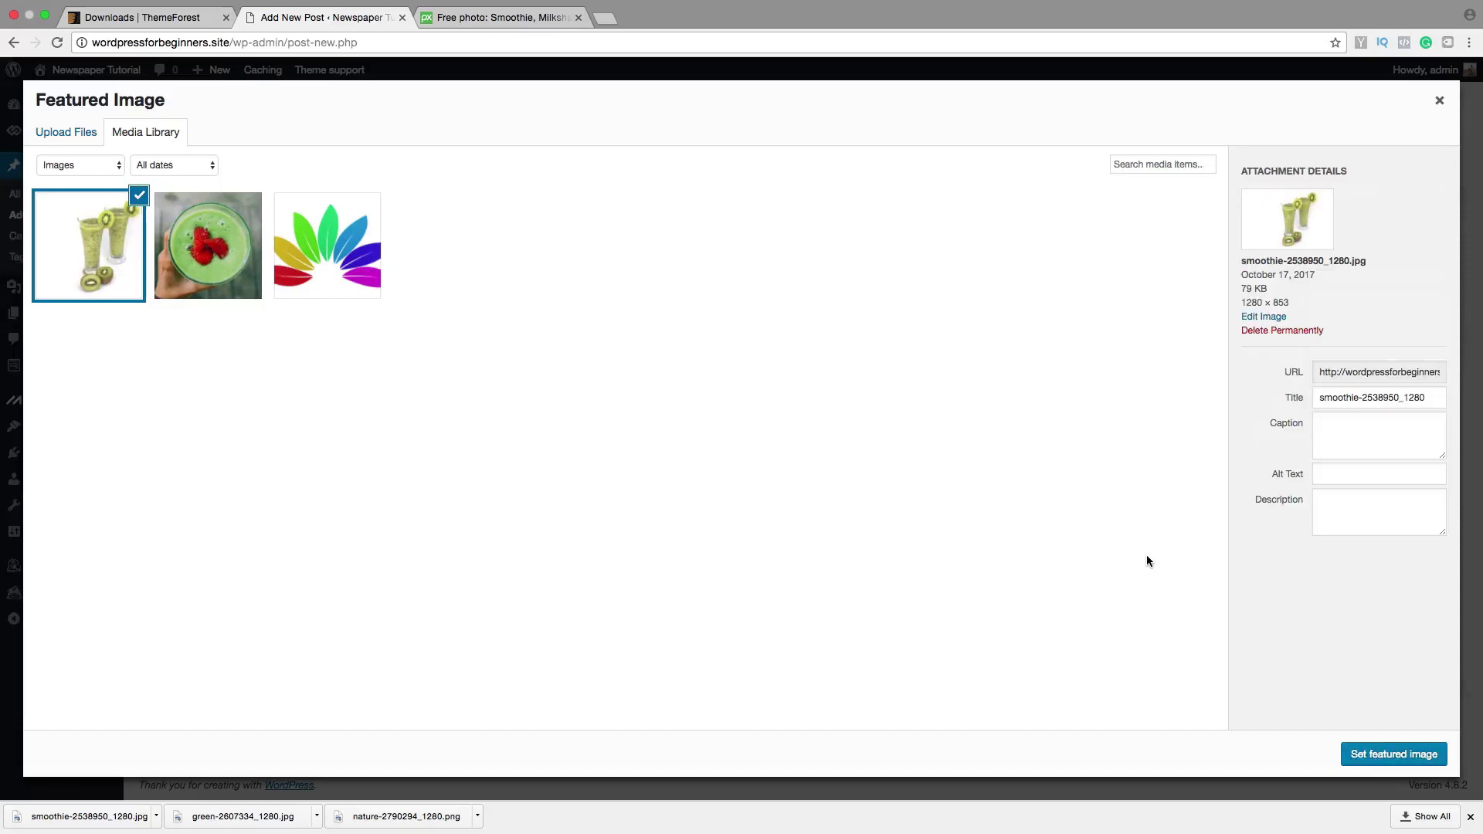
- Retitle the image 'smoothie reicpe' and copy the same text into its alt text
left_click_drag(1432, 397, 1314, 399)
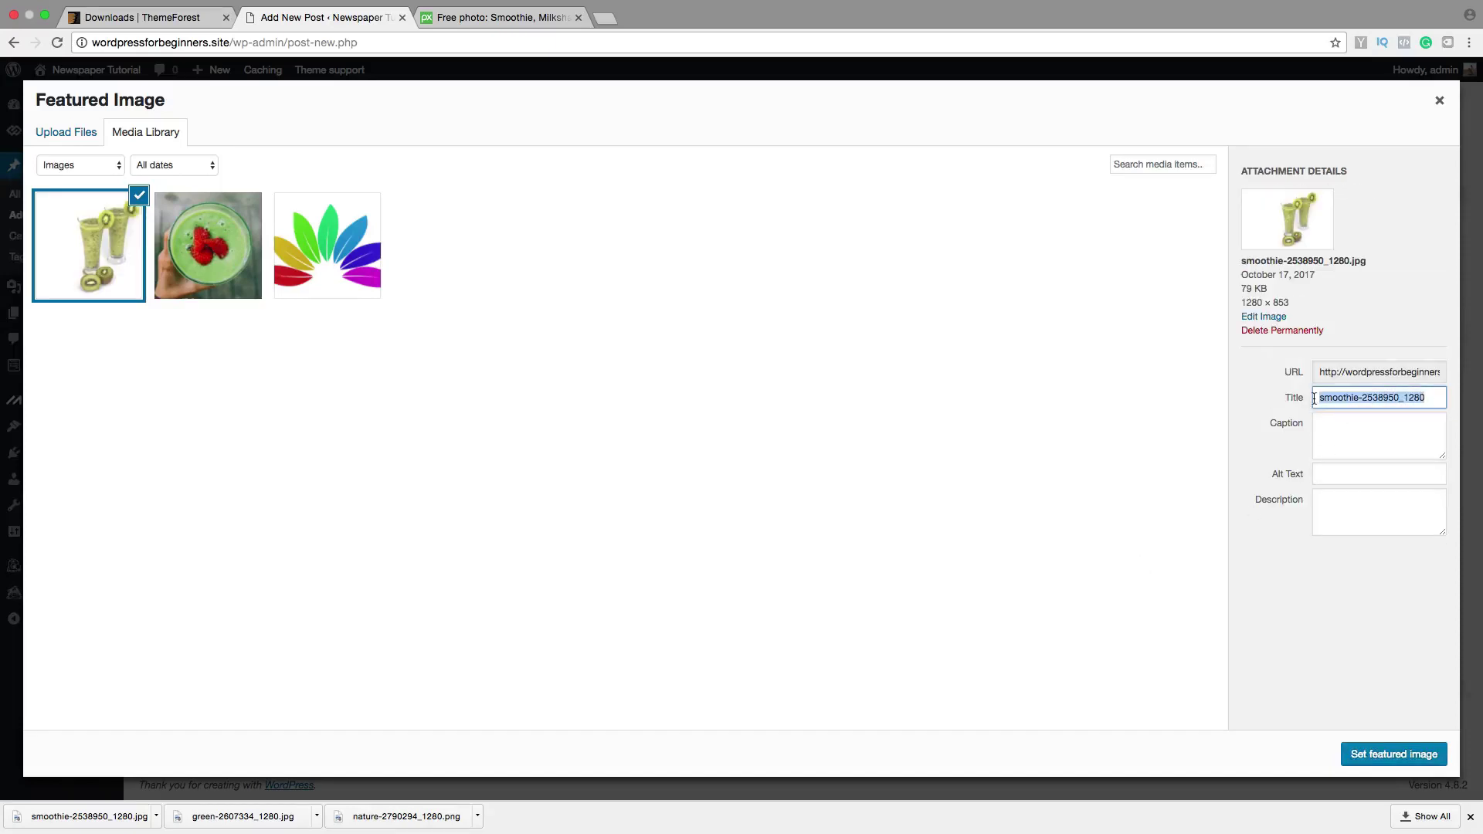
key("BackSpace")
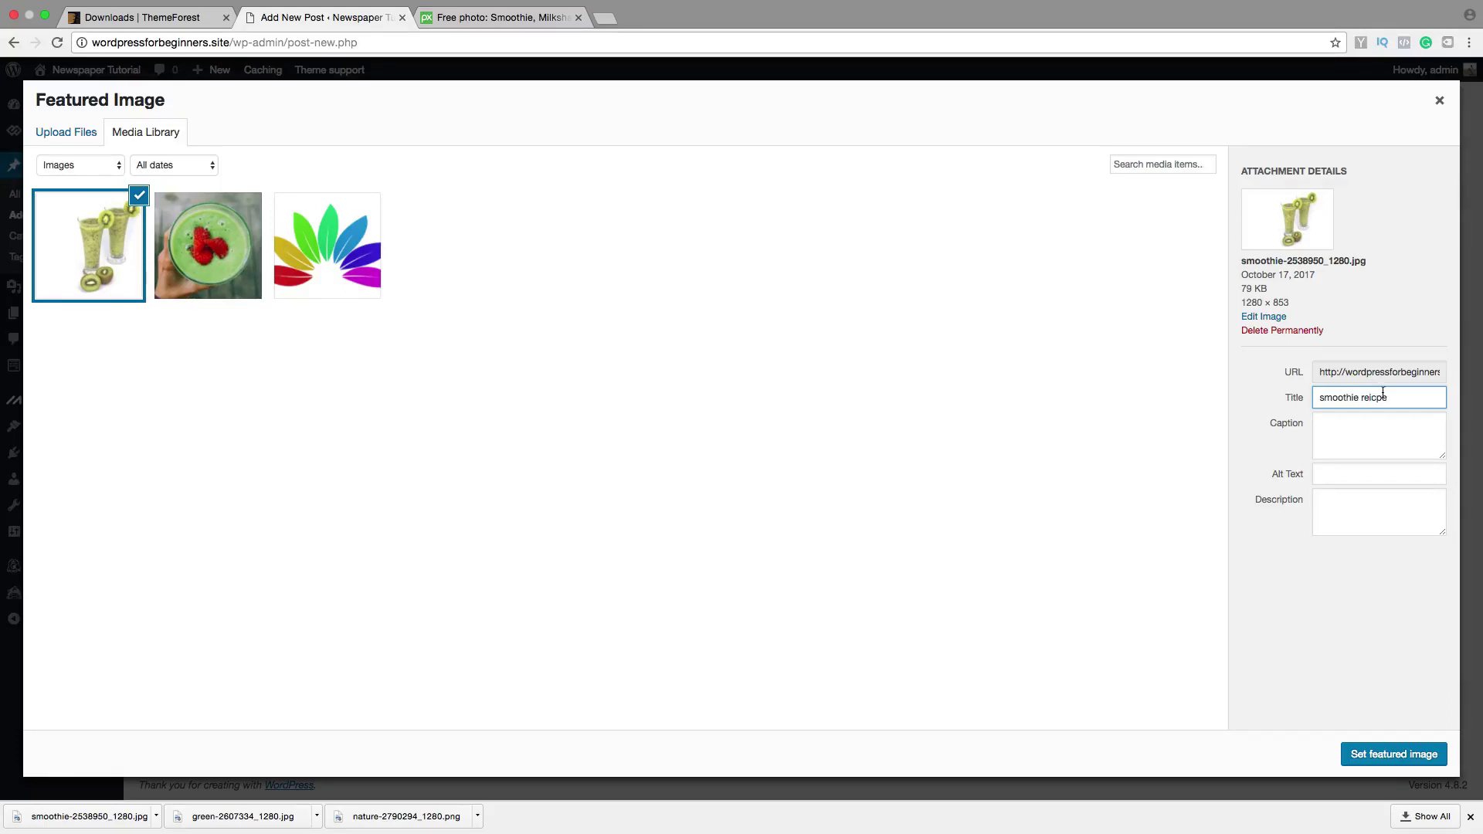
type("smoothie reicpe")
left_click_drag(1398, 395, 1328, 398)
right_click(1329, 397)
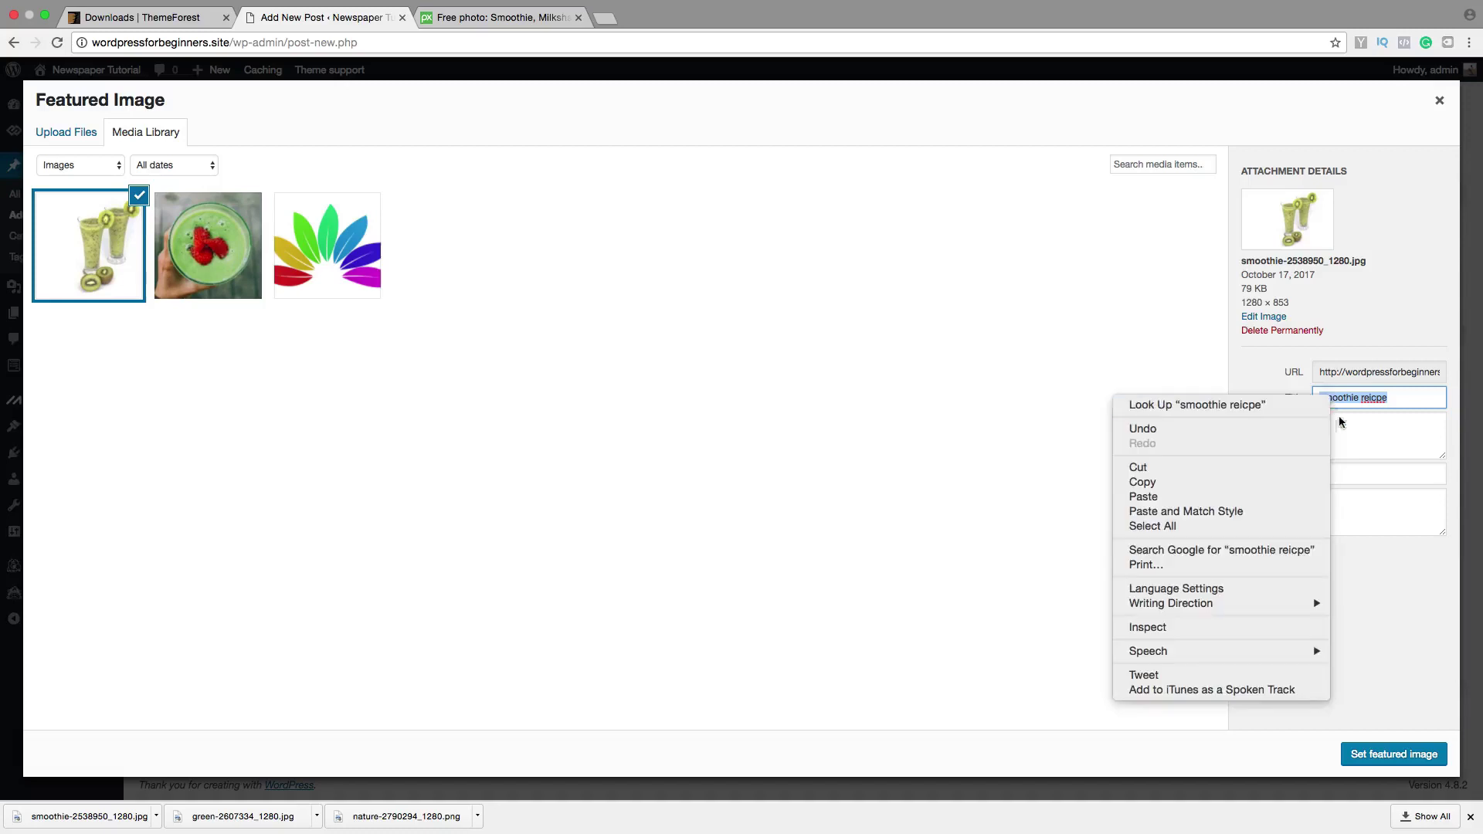
left_click(1264, 482)
left_click(1329, 475)
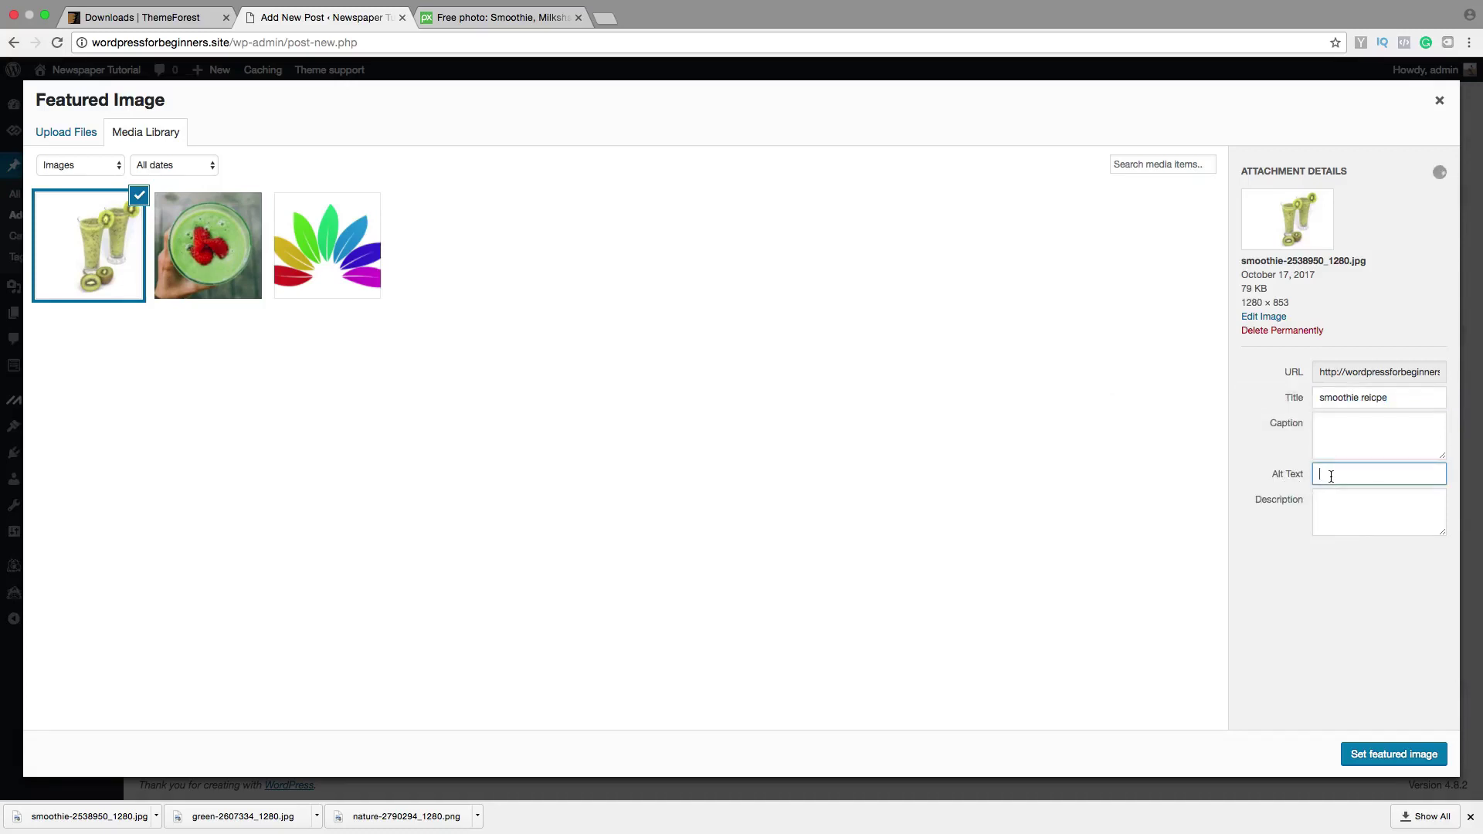
key("super+v")
- Correct the alt text and title to 'smoothie recipe' and set it as featured image
right_click(1383, 475)
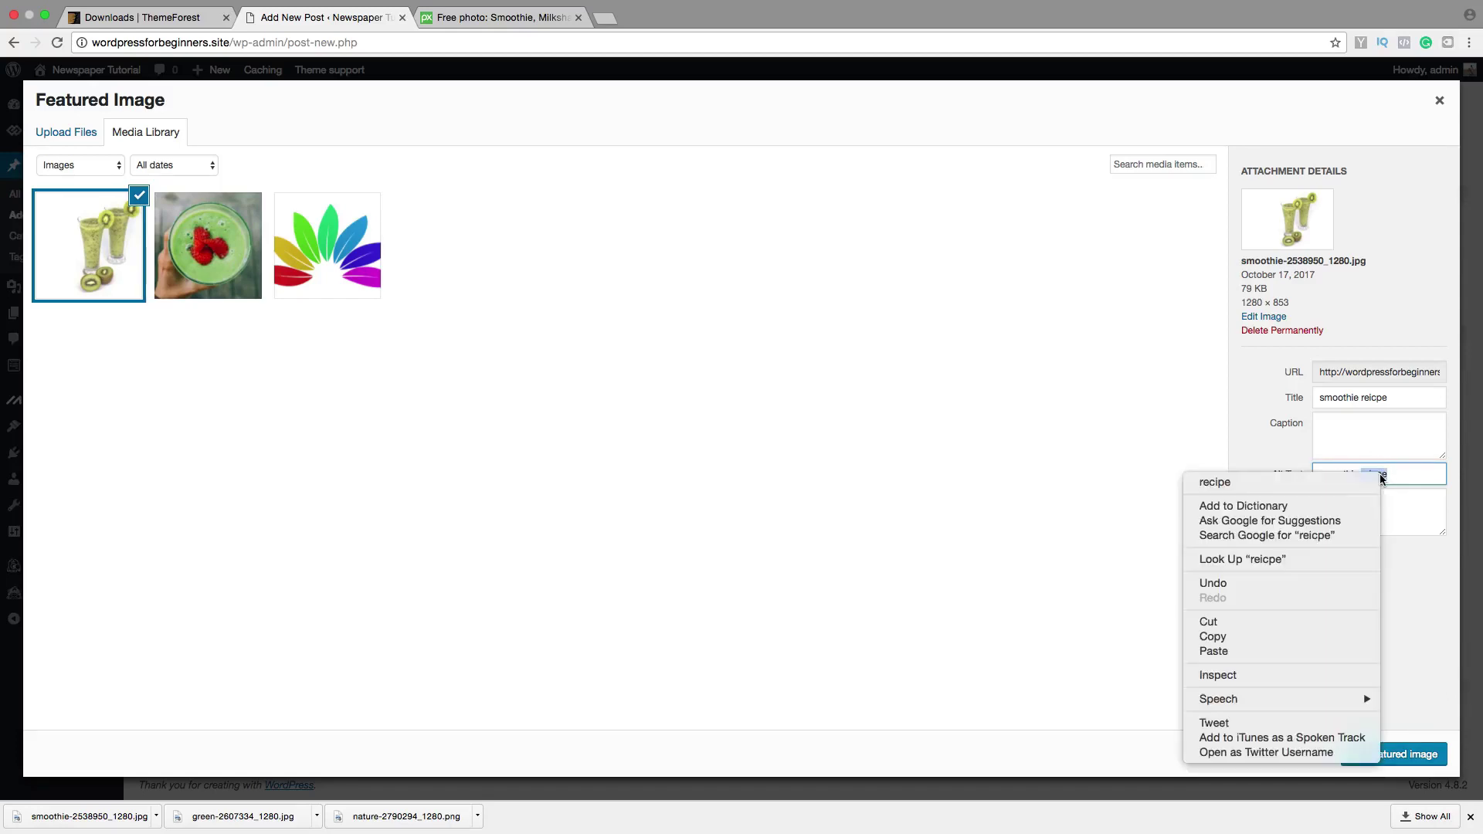
left_click(1381, 485)
left_click(1383, 399)
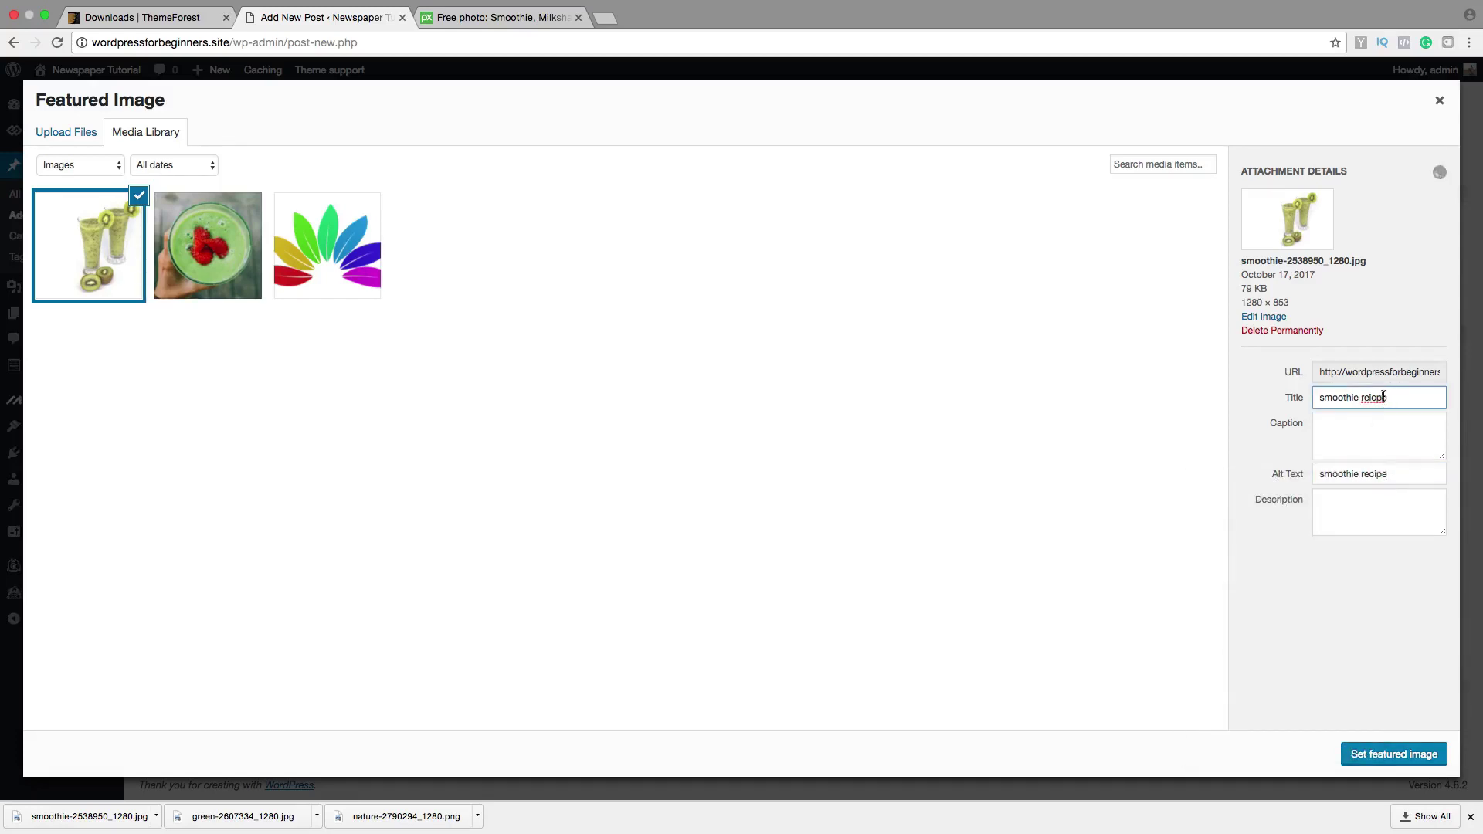
right_click(1383, 399)
left_click(1323, 411)
left_click(1396, 756)
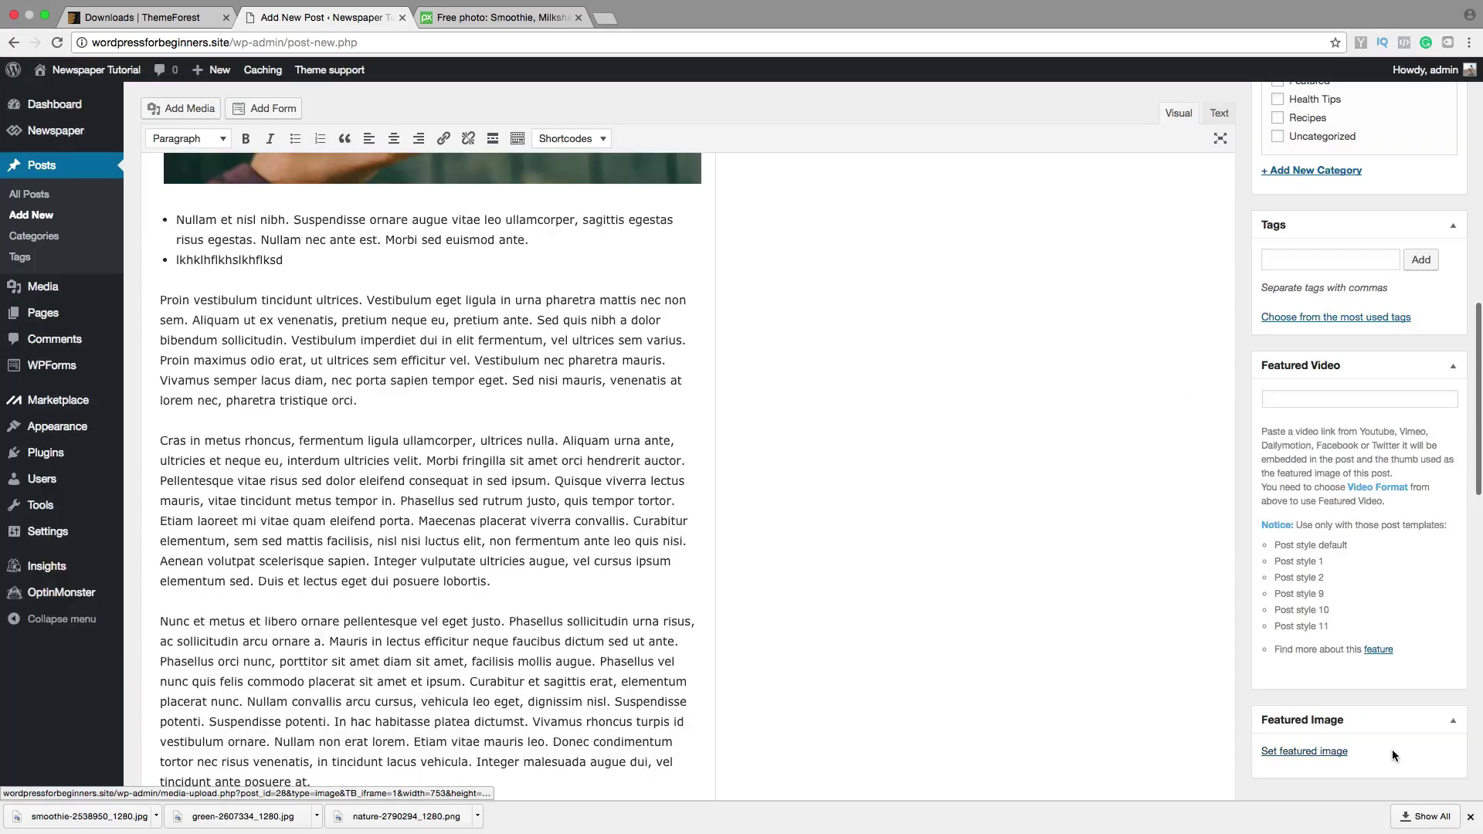
- Tick the Recipes category for the post
scroll(1375, 711, "down", 3)
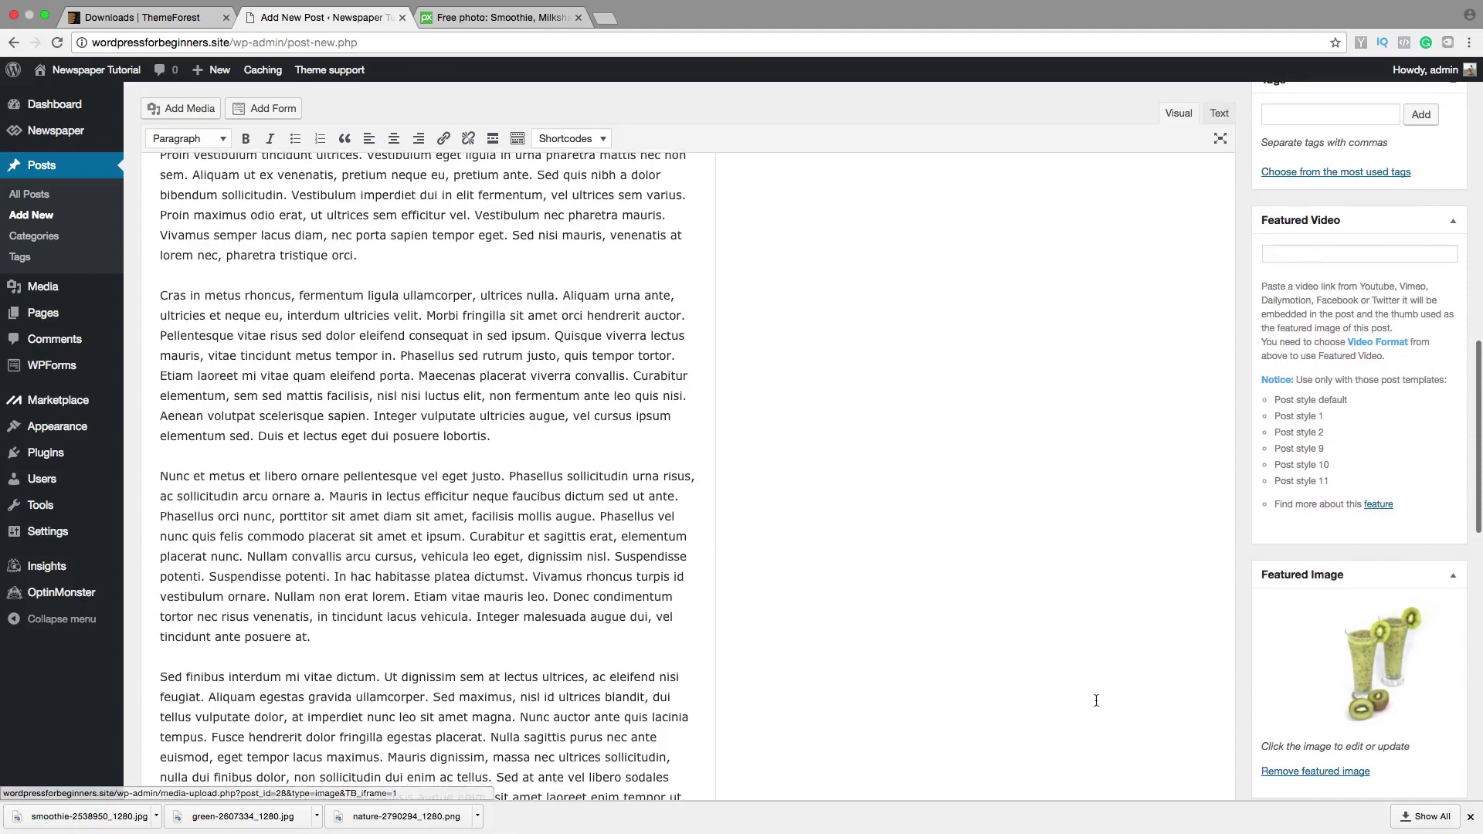
scroll(1096, 700, "up", 15)
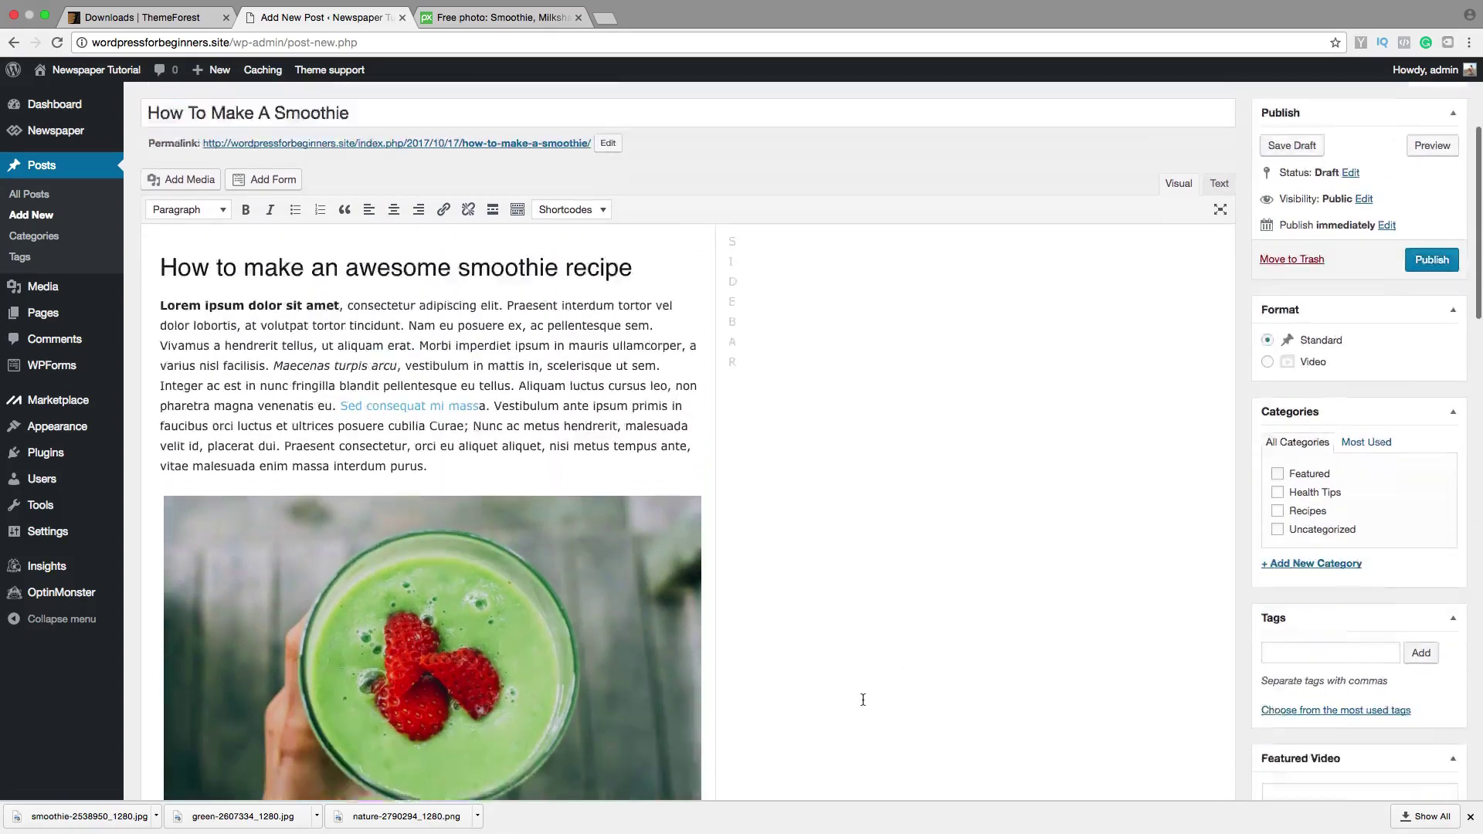
scroll(861, 699, "down", 10)
scroll(444, 577, "up", 15)
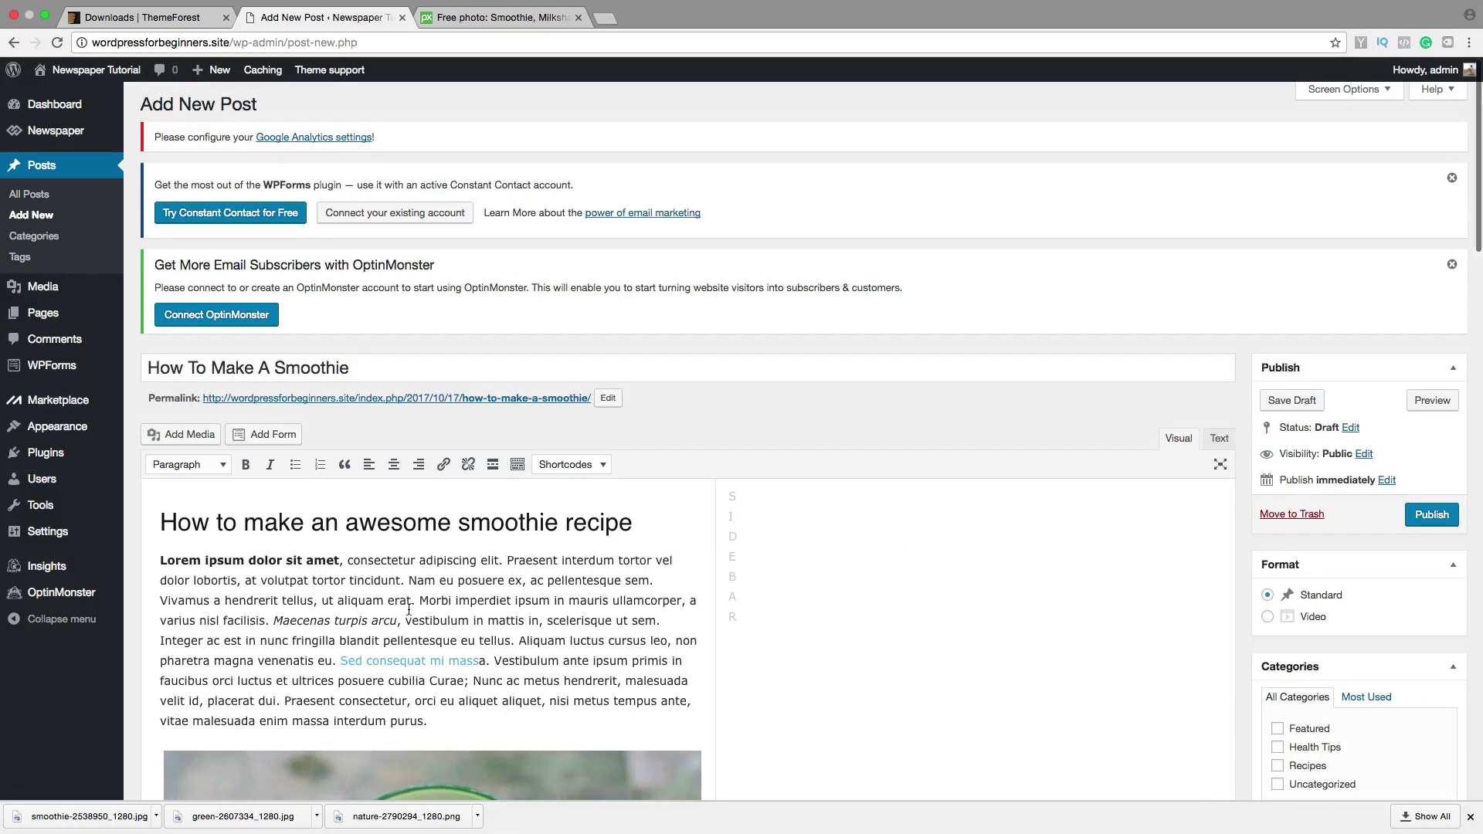
scroll(409, 609, "down", 5)
scroll(1325, 516, "up", 2)
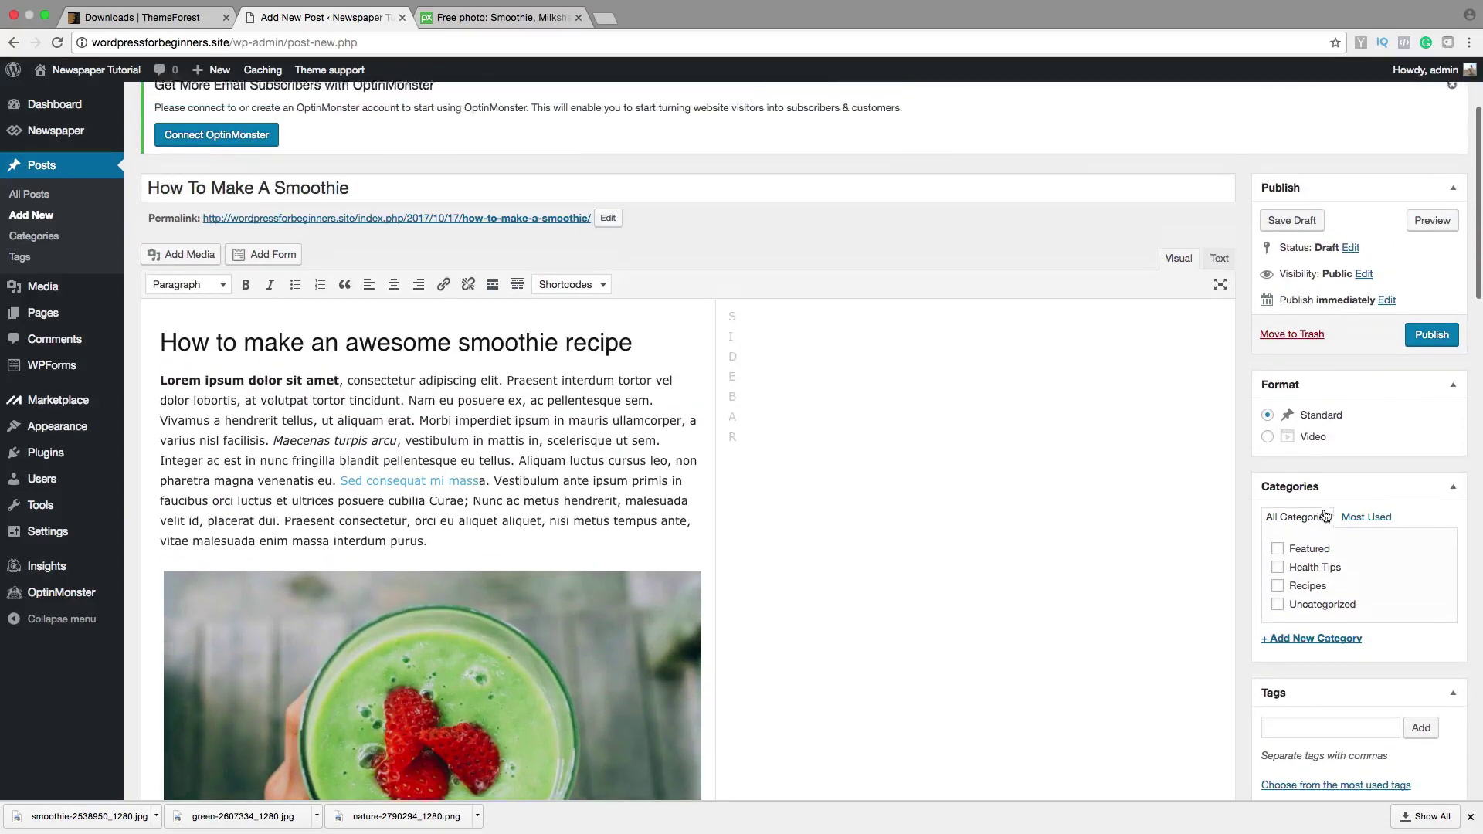
scroll(1325, 515, "up", 2)
scroll(1313, 515, "down", 4)
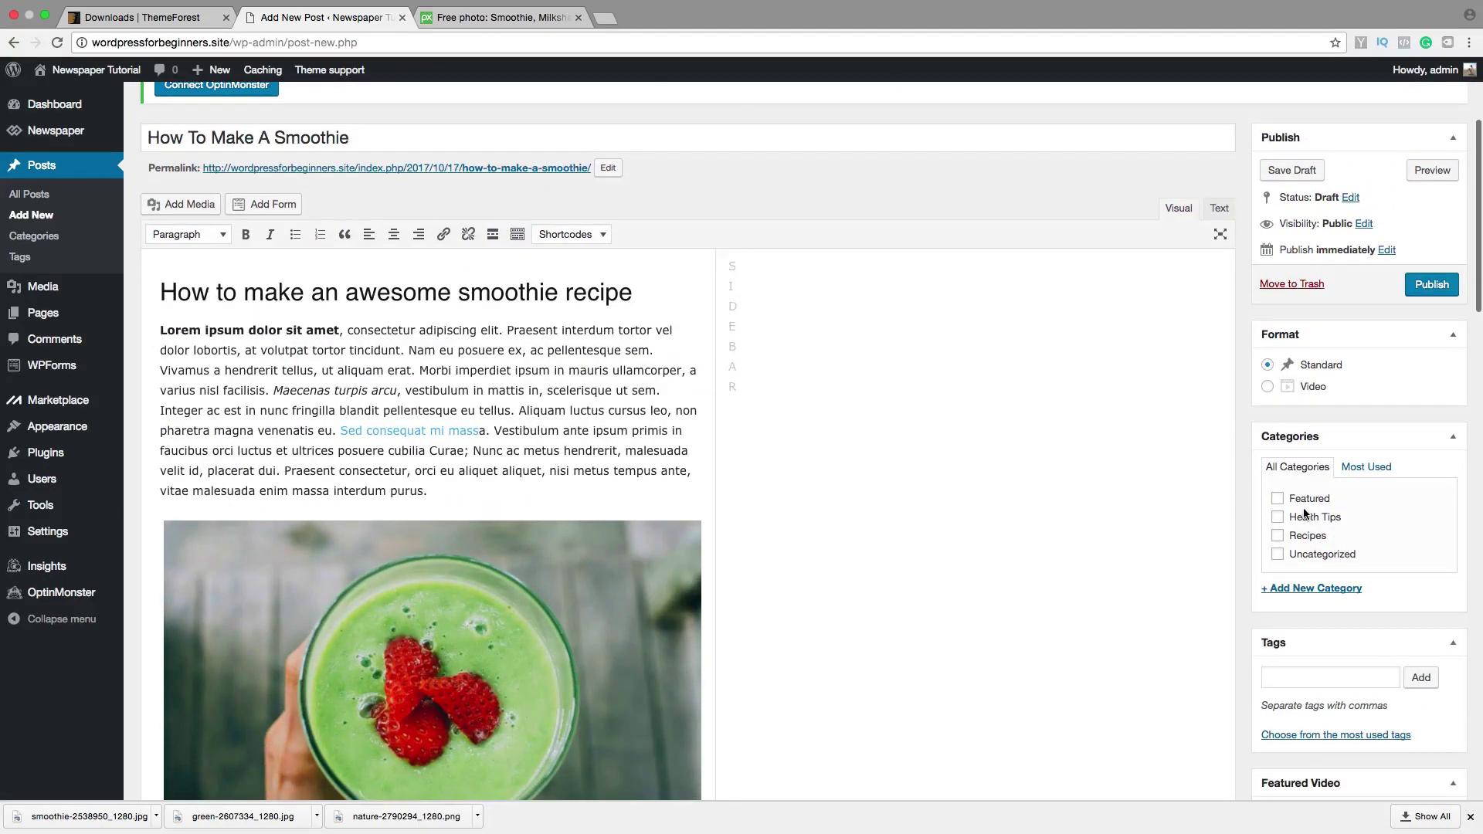
left_click(1278, 535)
- Add the tags 'smoothie' and 'recipe' to the post
scroll(1198, 574, "down", 1)
scroll(1198, 575, "down", 3)
left_click(1305, 414)
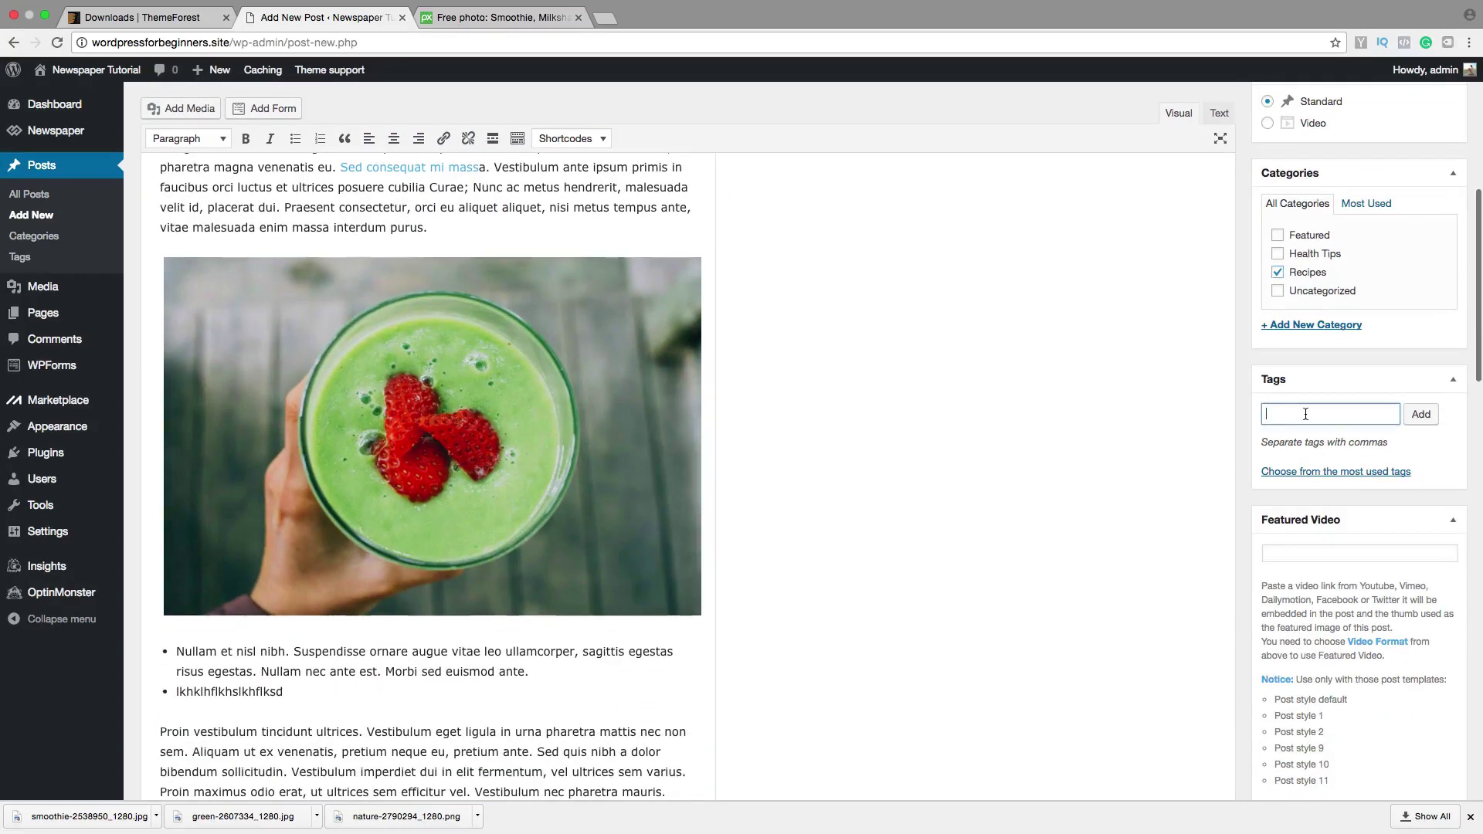
type("smoothie")
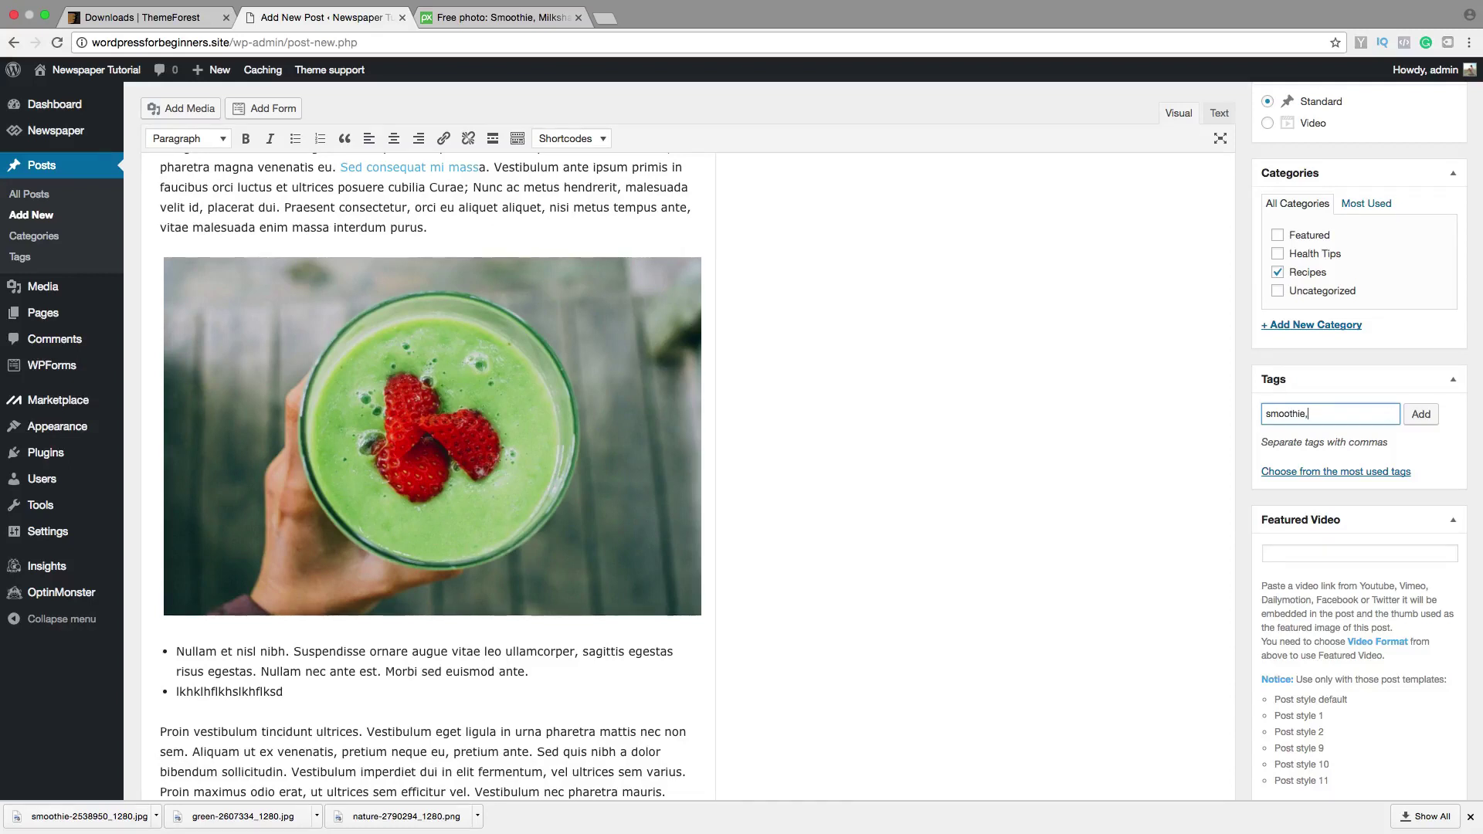
type(",recipe")
left_click(1425, 418)
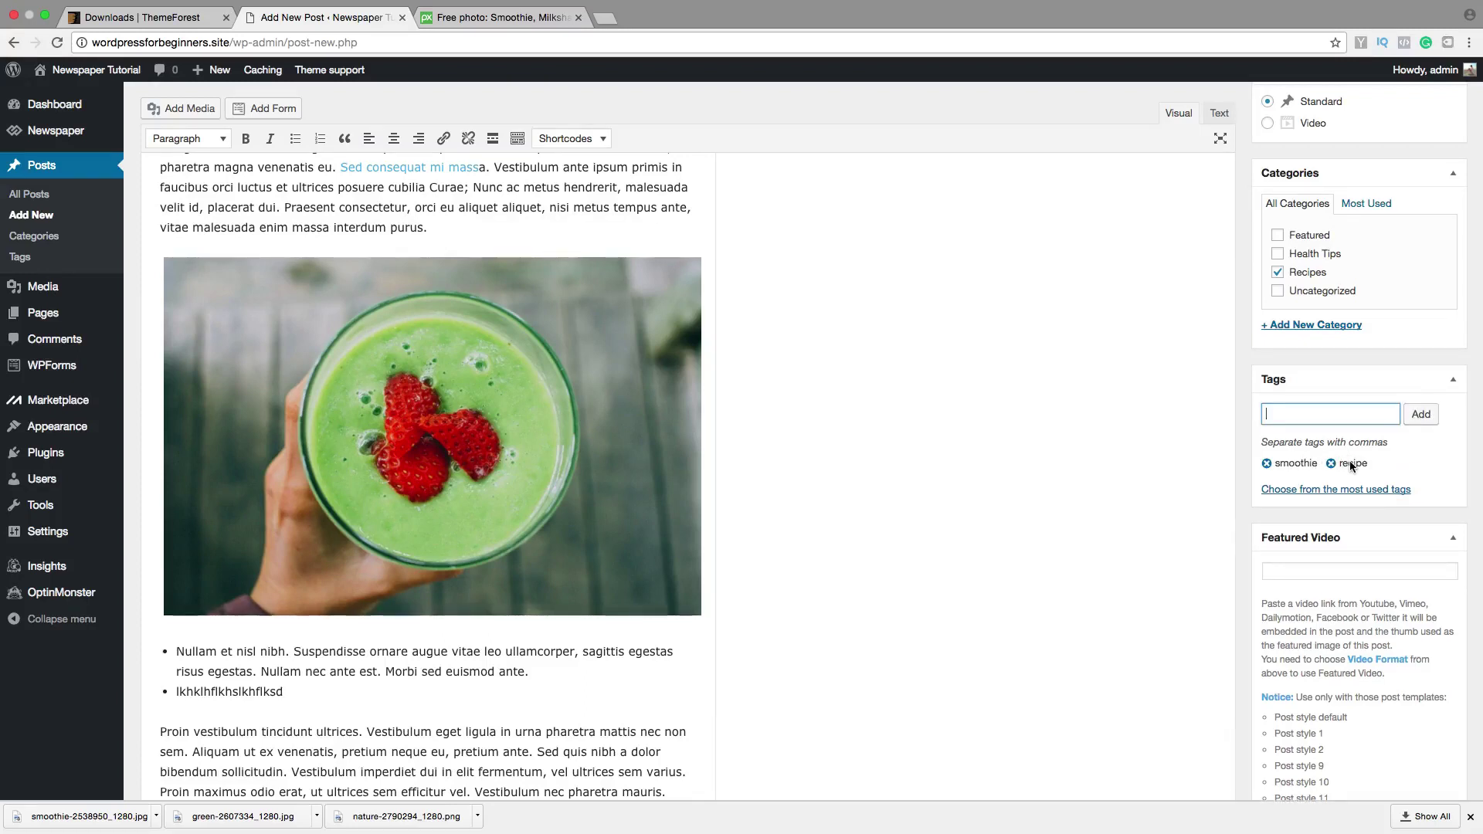
scroll(1341, 468, "down", 5)
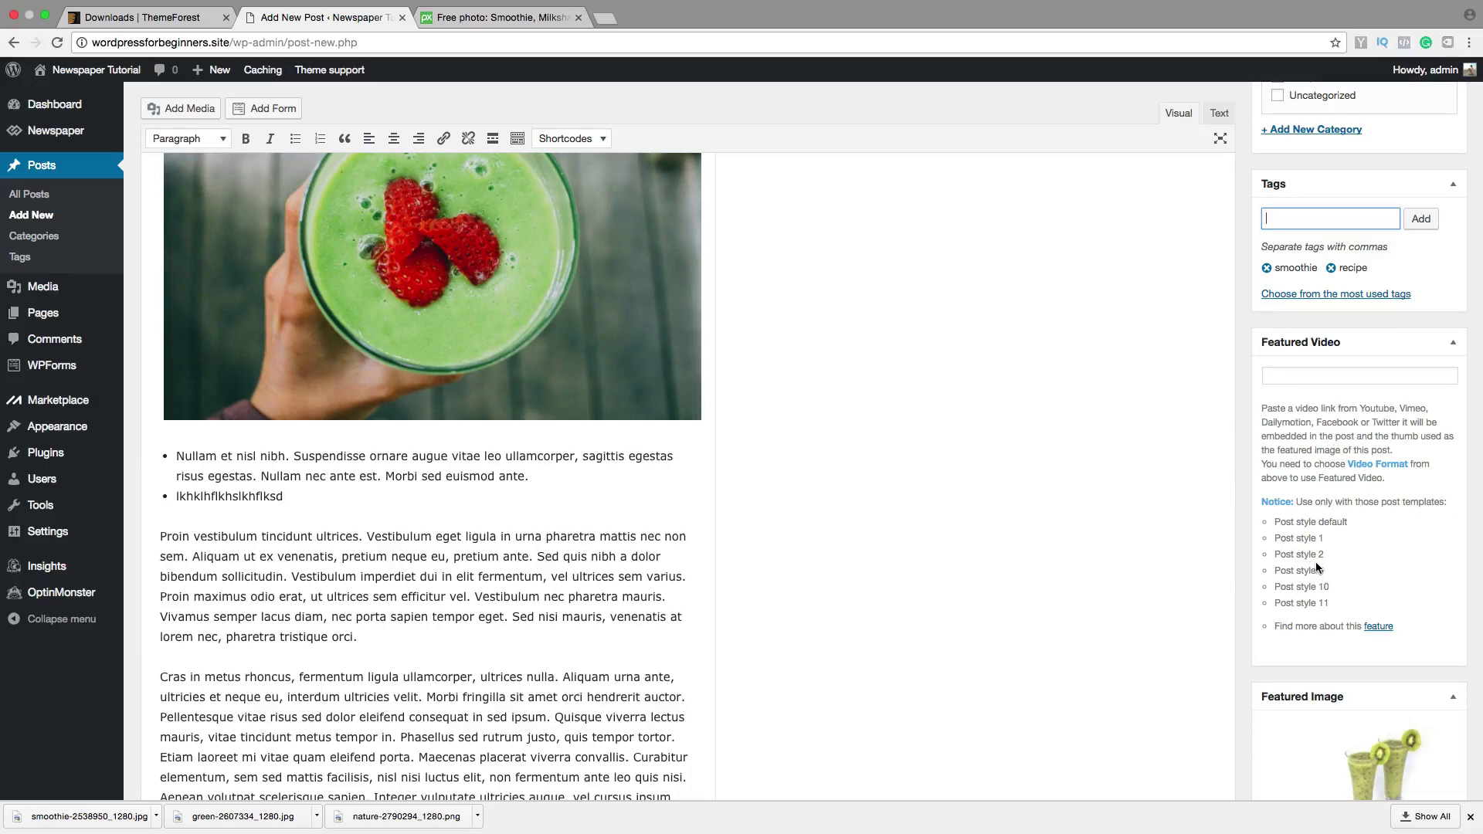
- Publish the How To Make A Smoothie post
scroll(1317, 568, "down", 4)
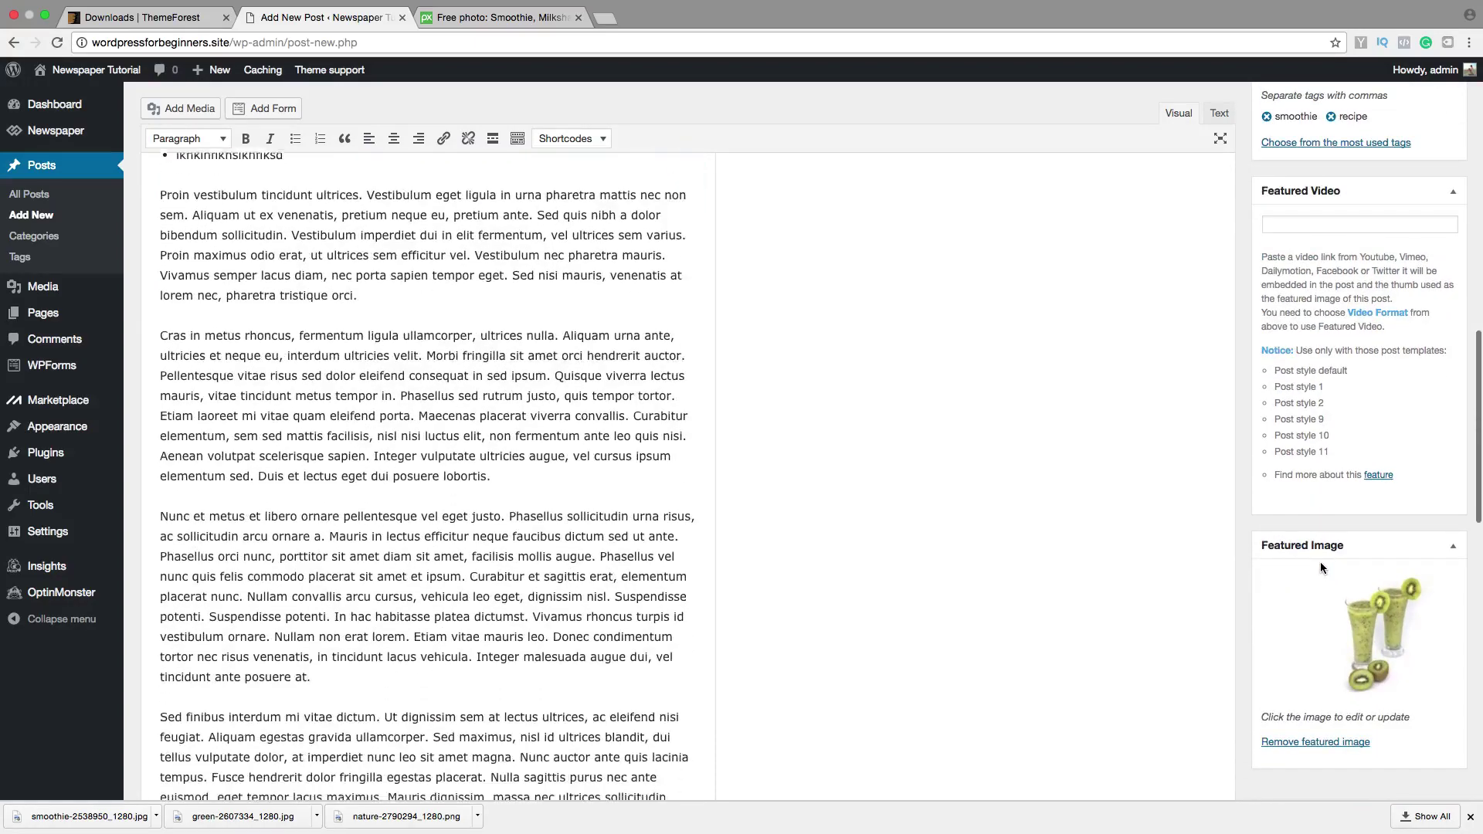
scroll(1320, 563, "up", 15)
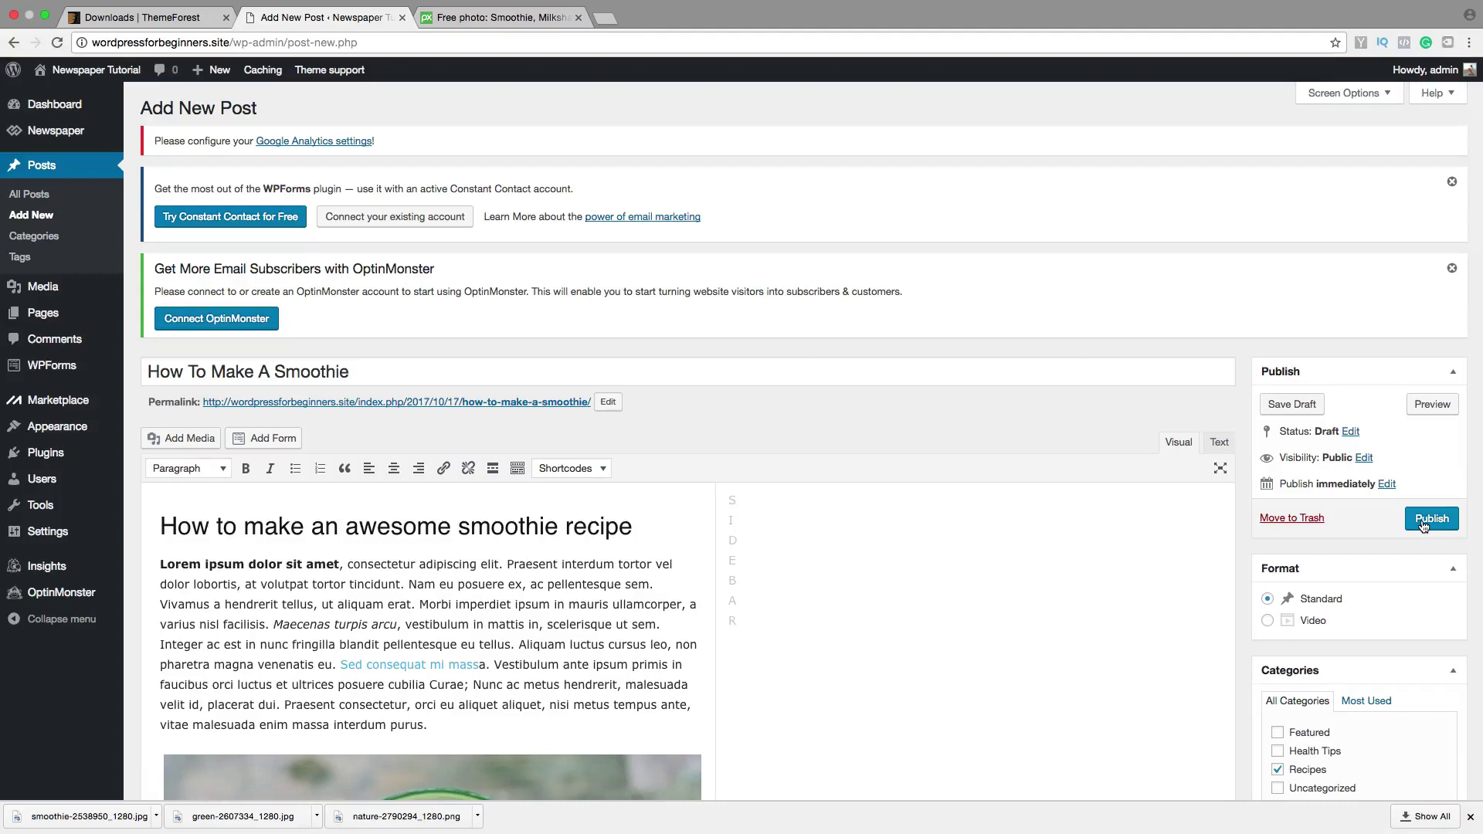
left_click(1423, 526)
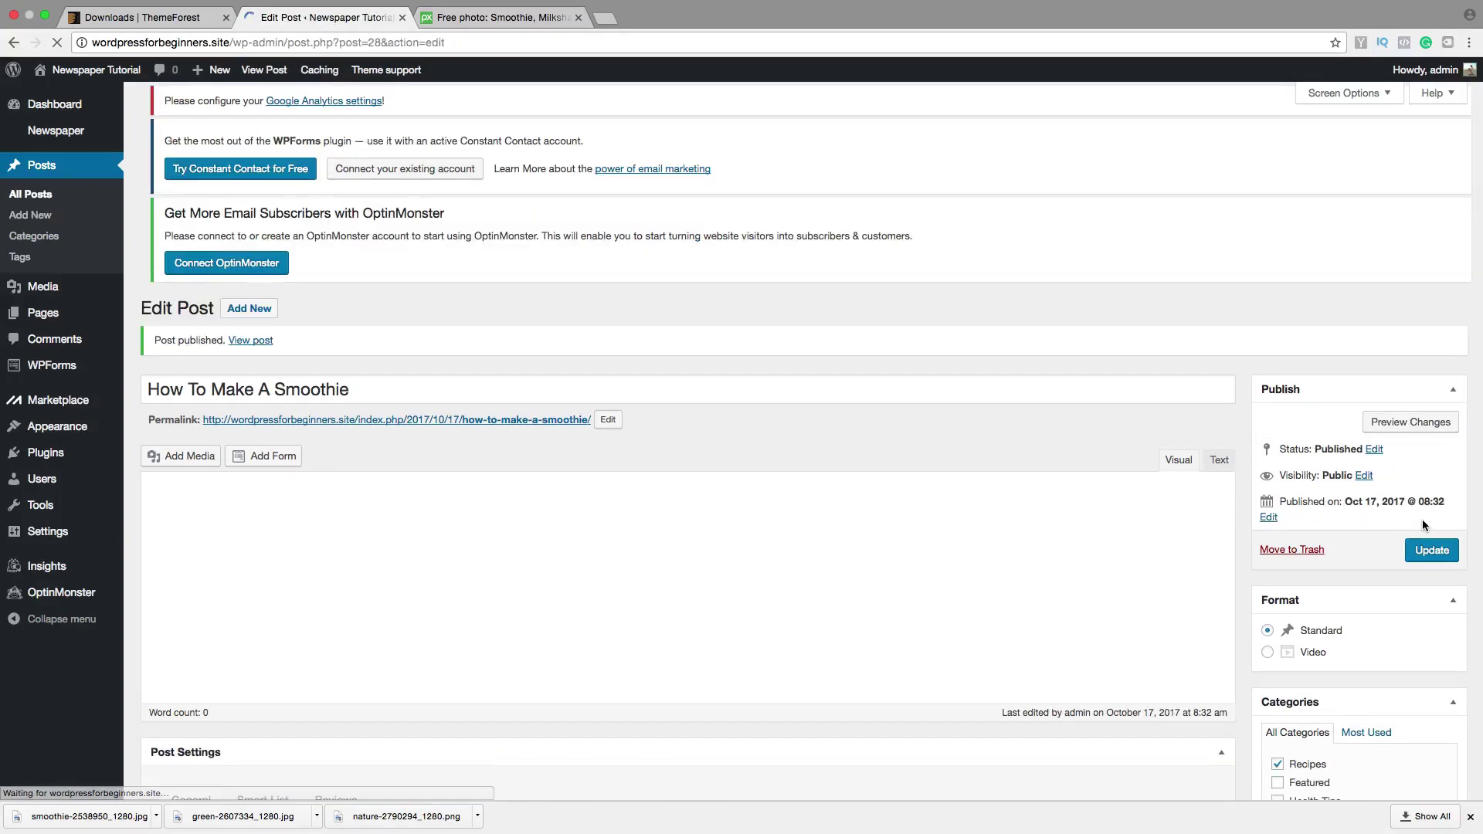
- Add the smoothie post to the Featured category, update it, and view it live
scroll(1360, 587, "down", 2)
left_click(1278, 653)
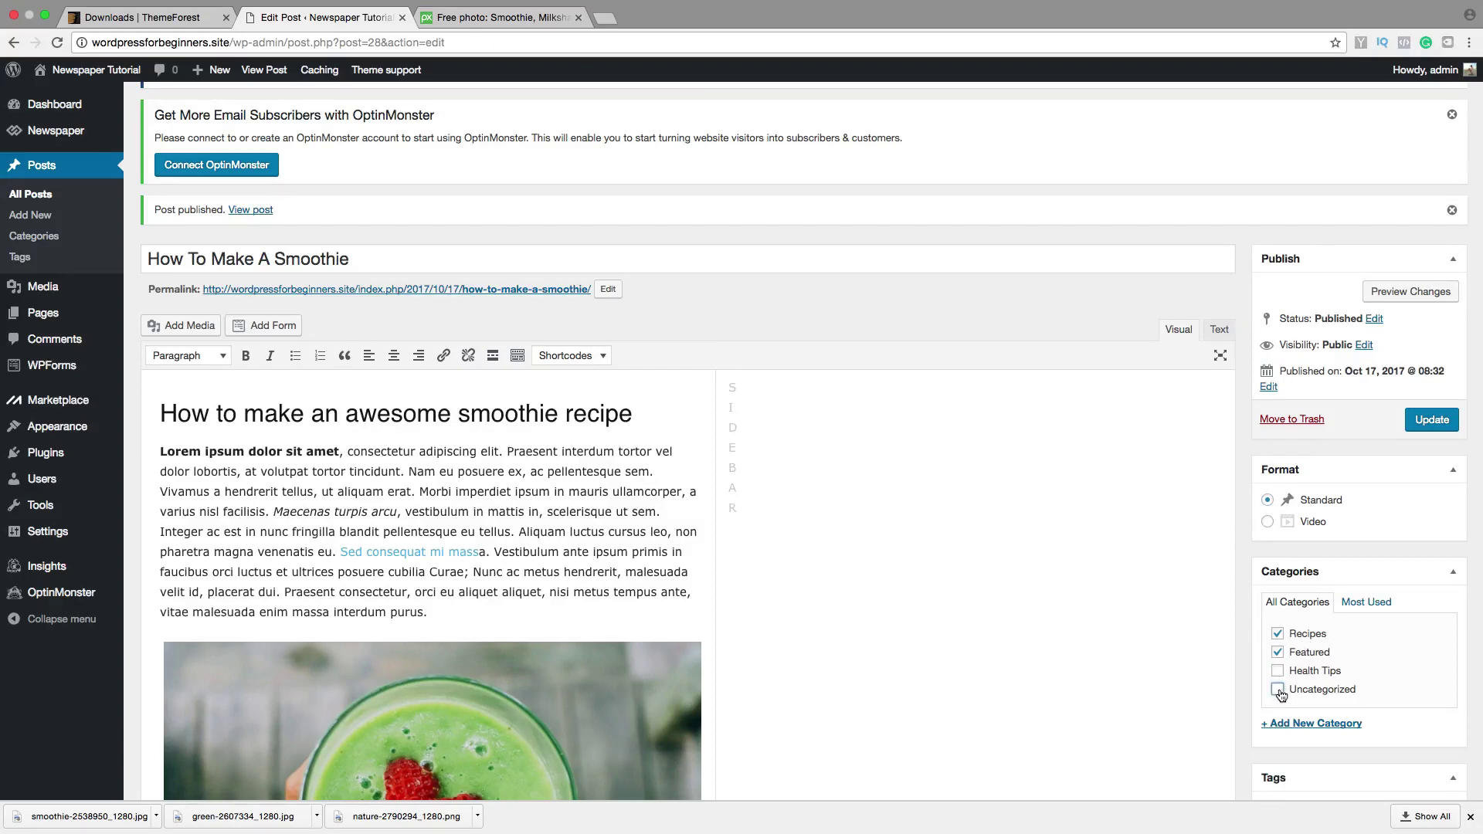
left_click(1425, 424)
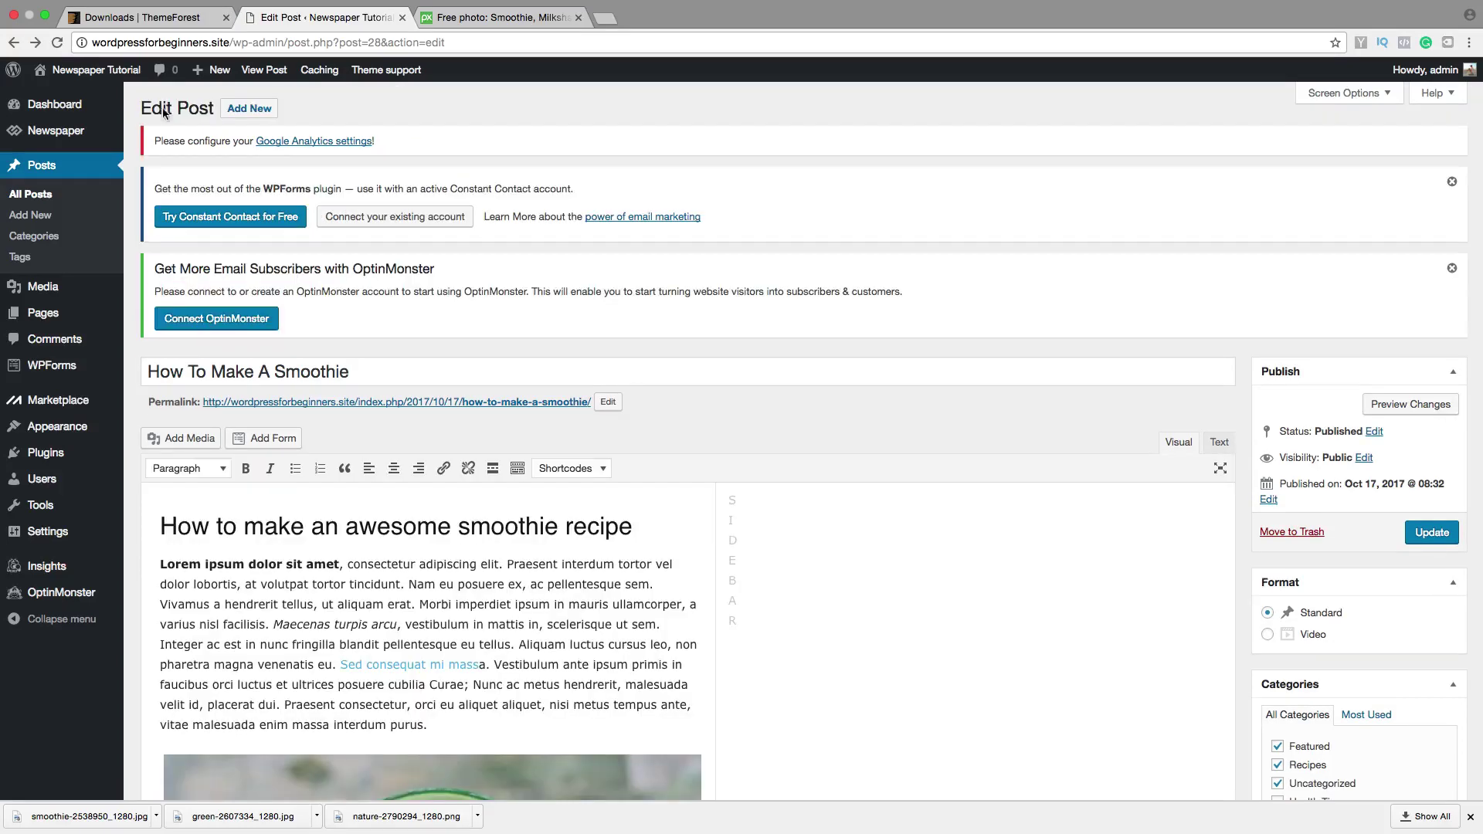
left_click(79, 71)
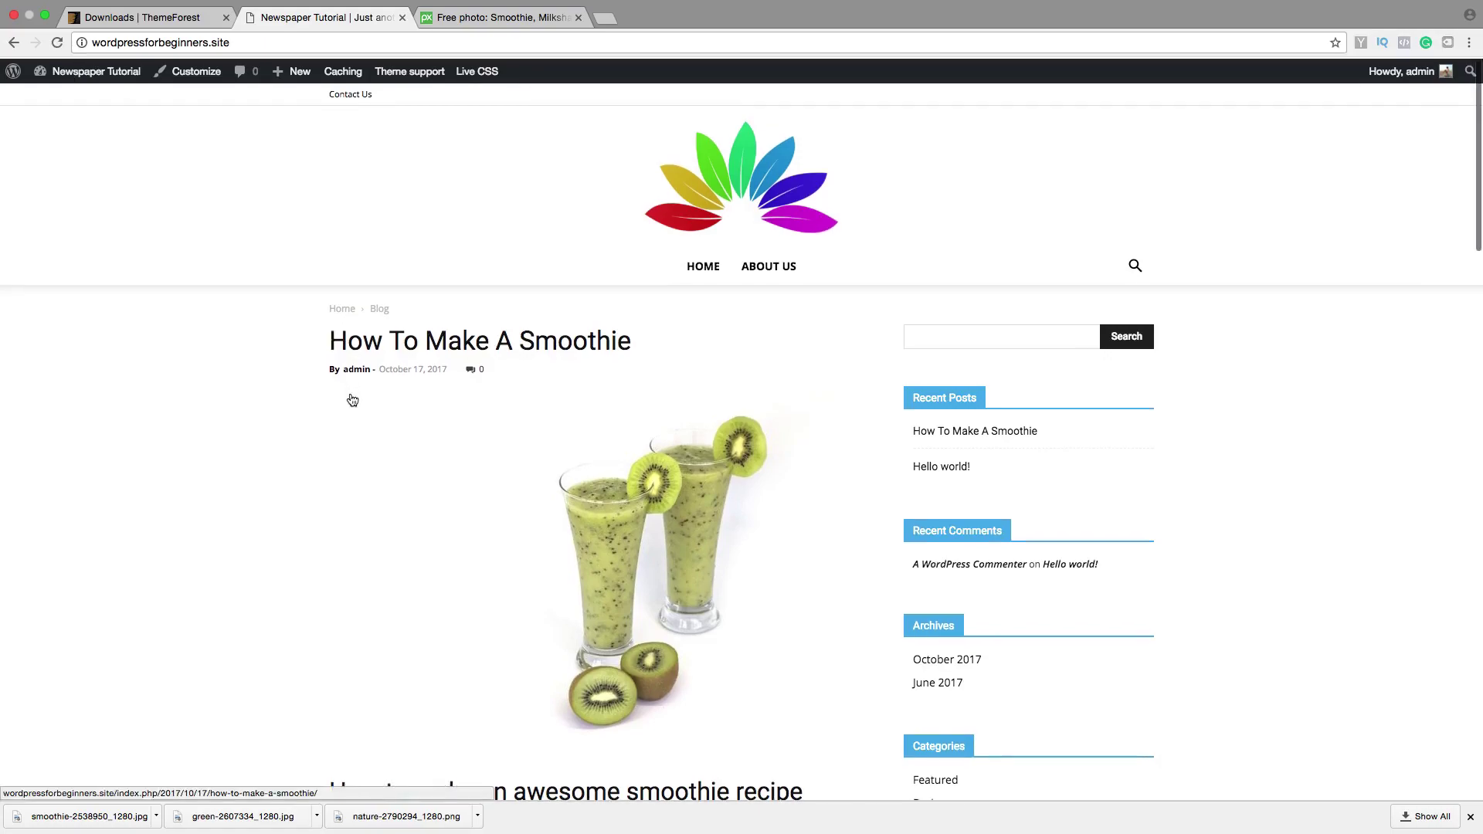
- Scroll through the live smoothie post, checking its kiwi featured image and recipe article
scroll(352, 399, "down", 1)
scroll(352, 399, "down", 15)
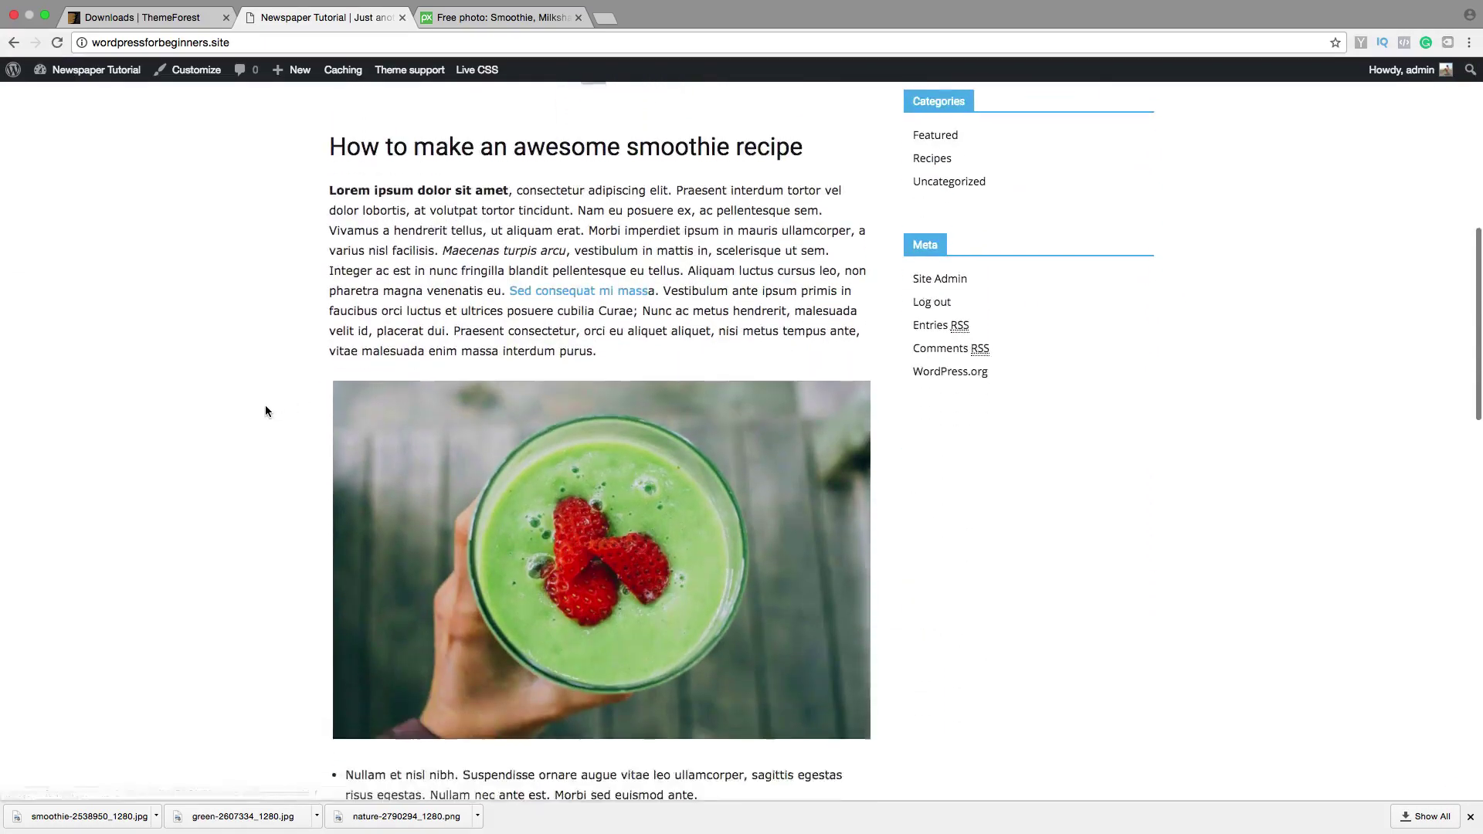
scroll(265, 408, "down", 8)
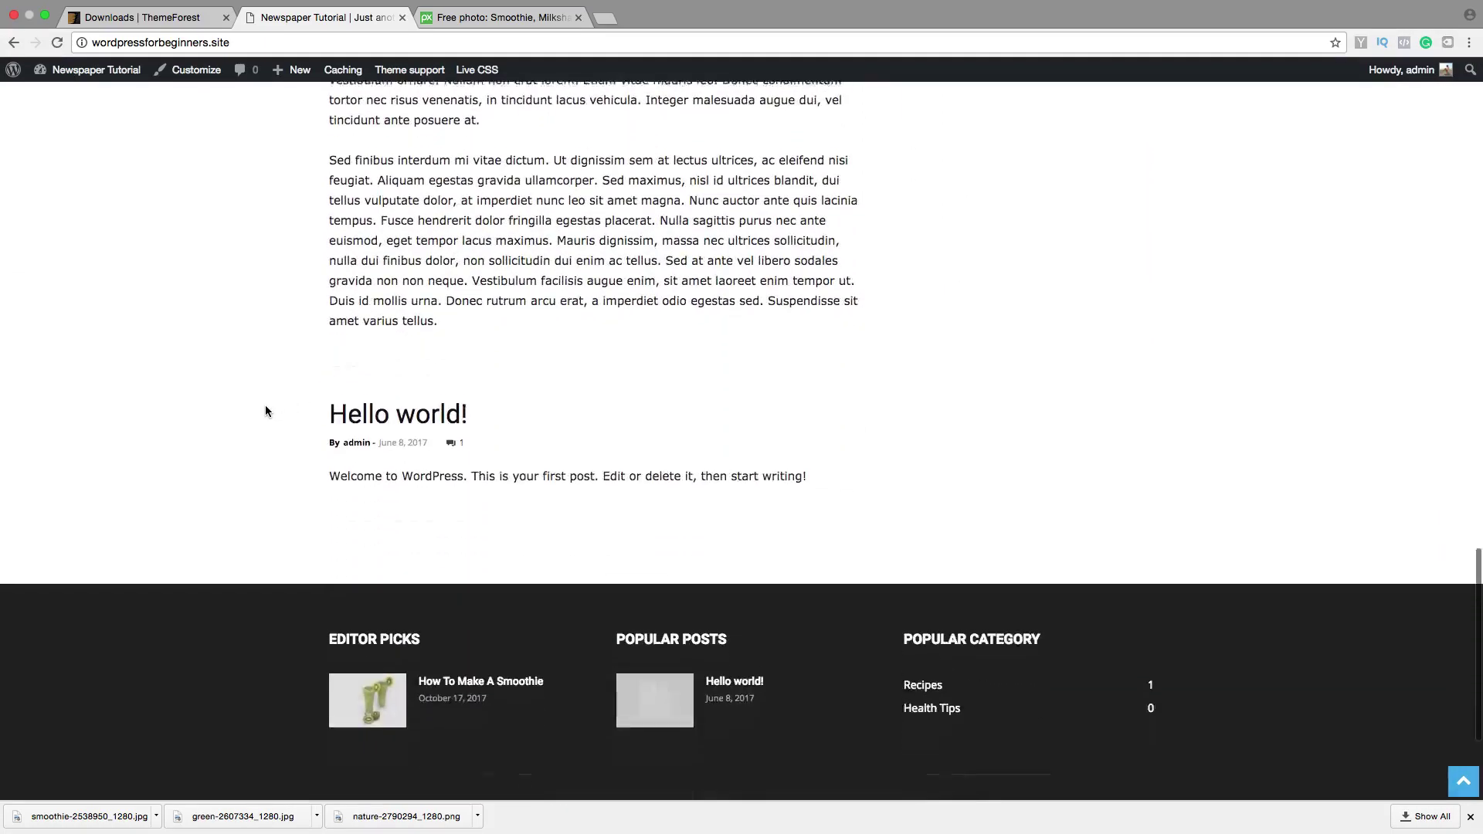
scroll(266, 408, "up", 11)
scroll(265, 411, "up", 15)
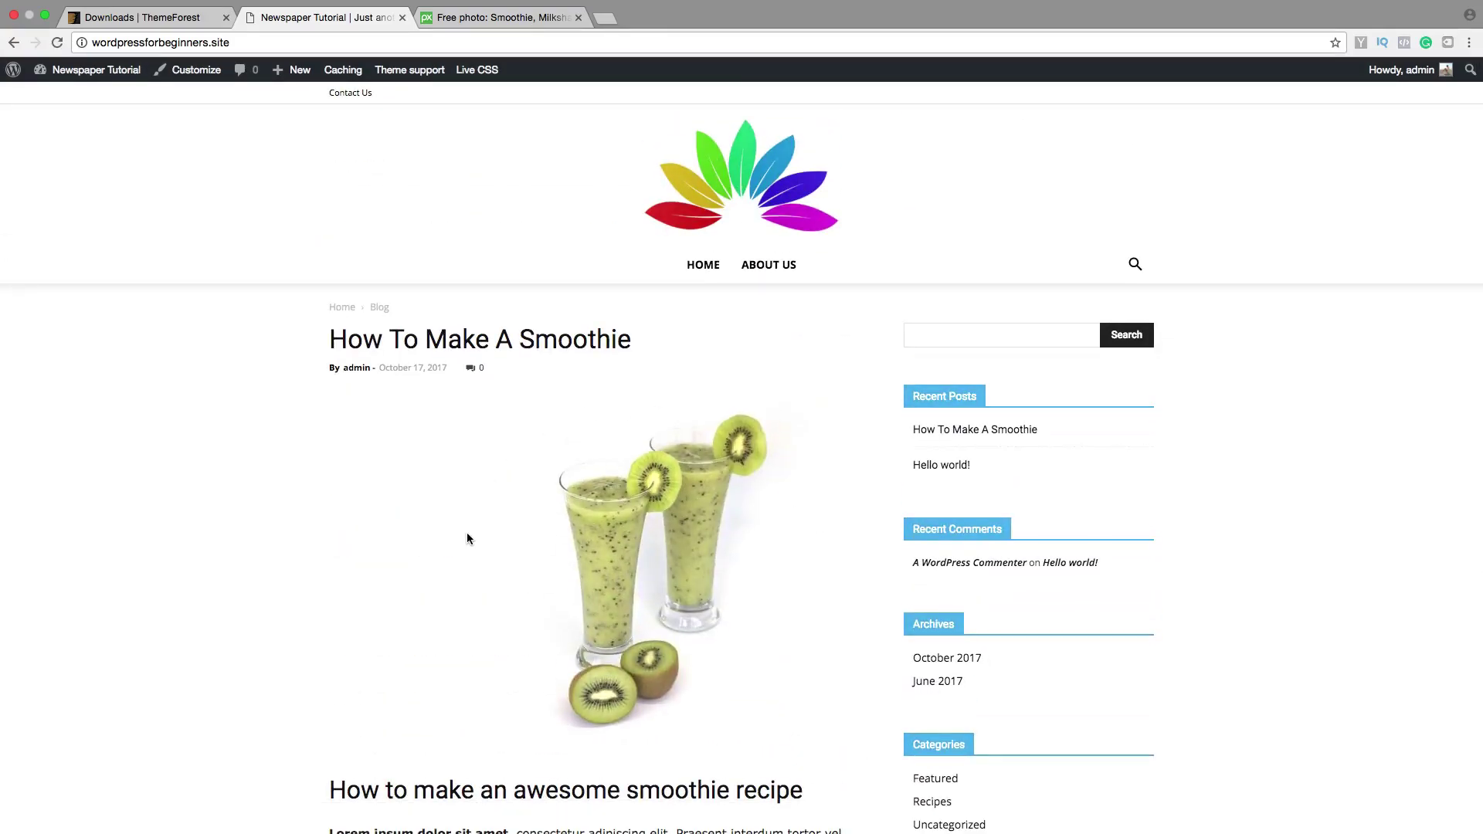
scroll(467, 538, "down", 13)
scroll(474, 616, "up", 10)
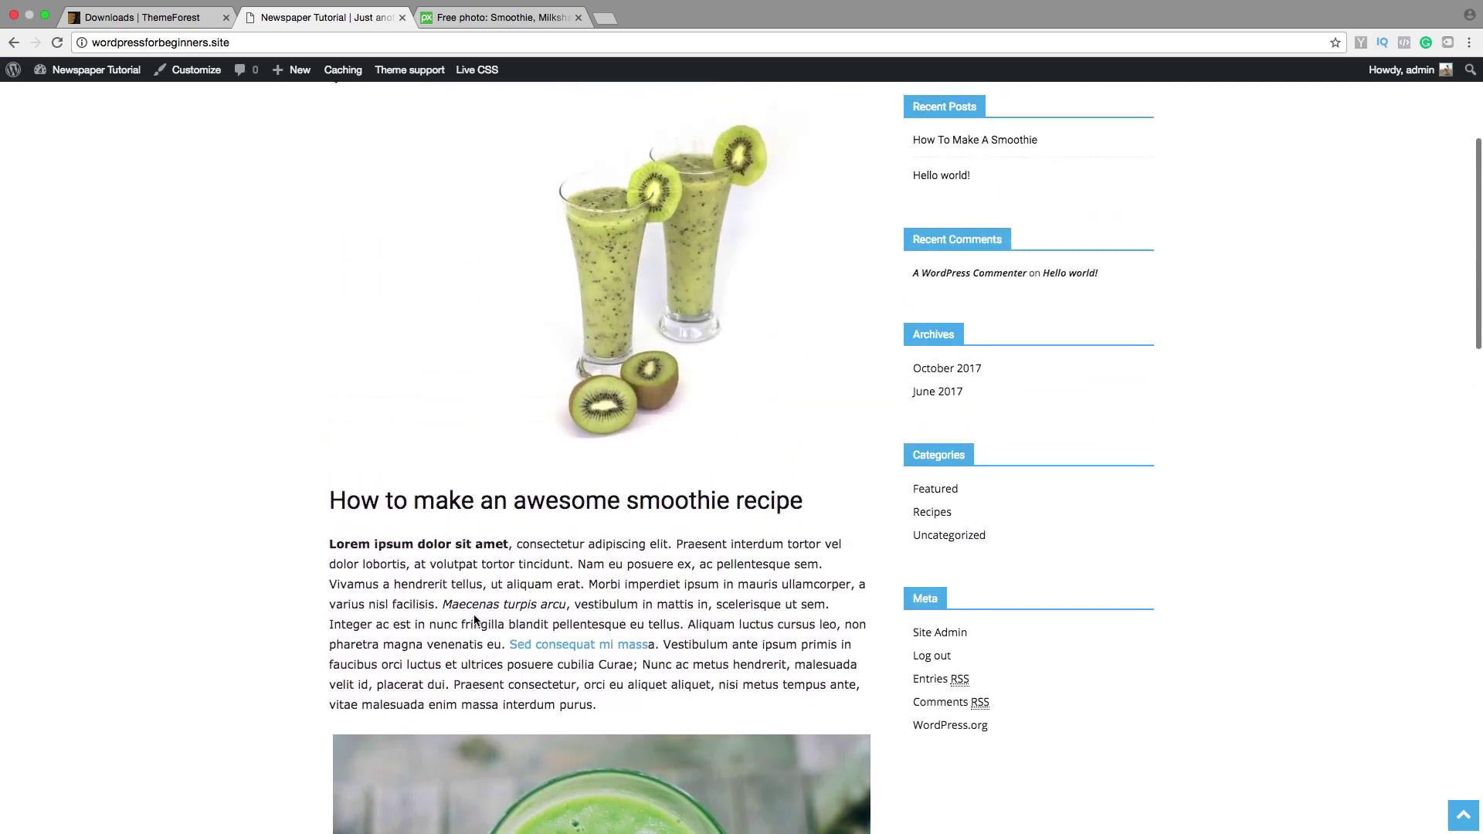
scroll(474, 618, "up", 5)
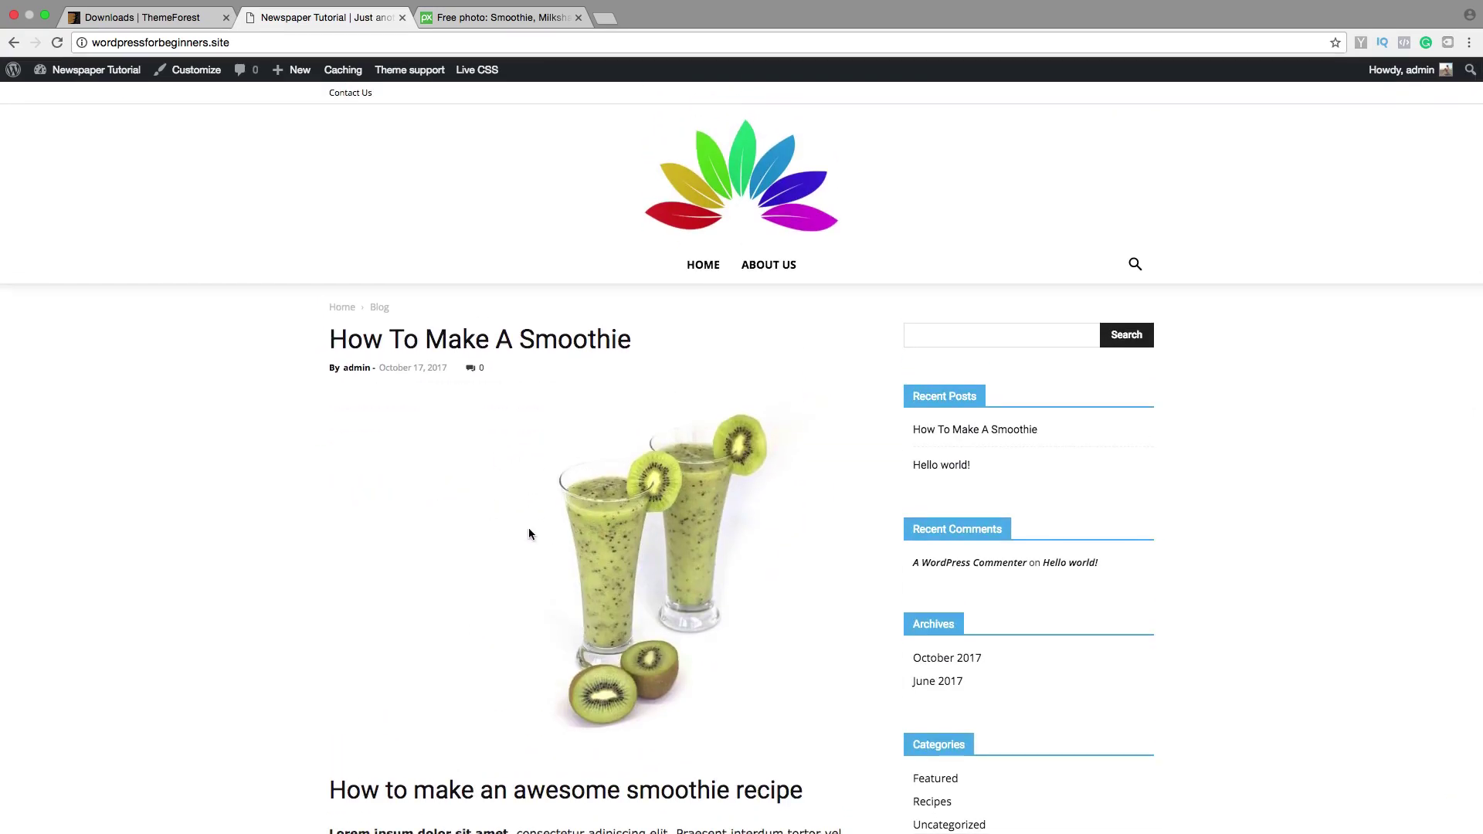
scroll(533, 556, "down", 15)
scroll(546, 579, "up", 12)
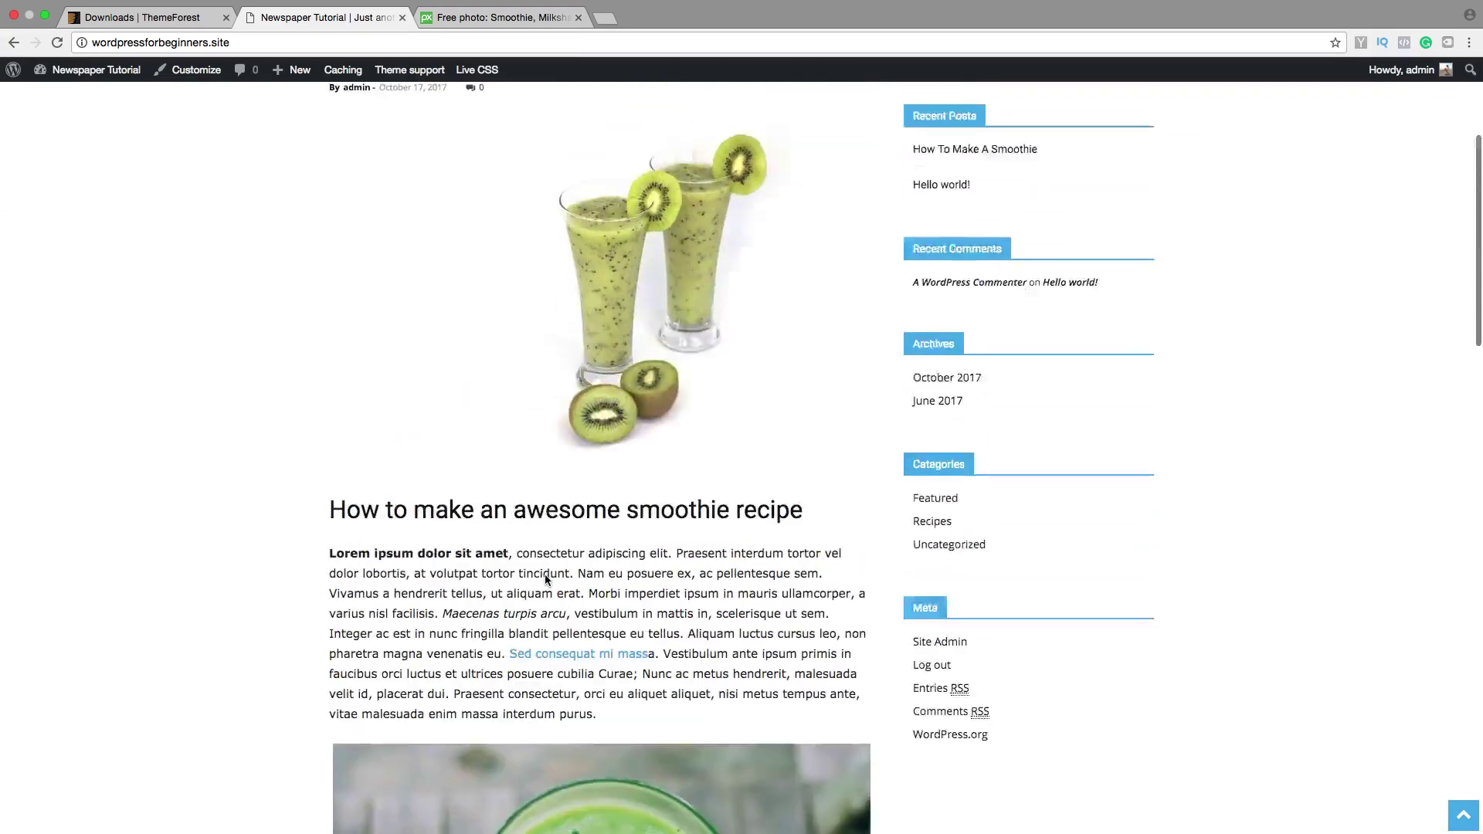
scroll(545, 573, "up", 4)
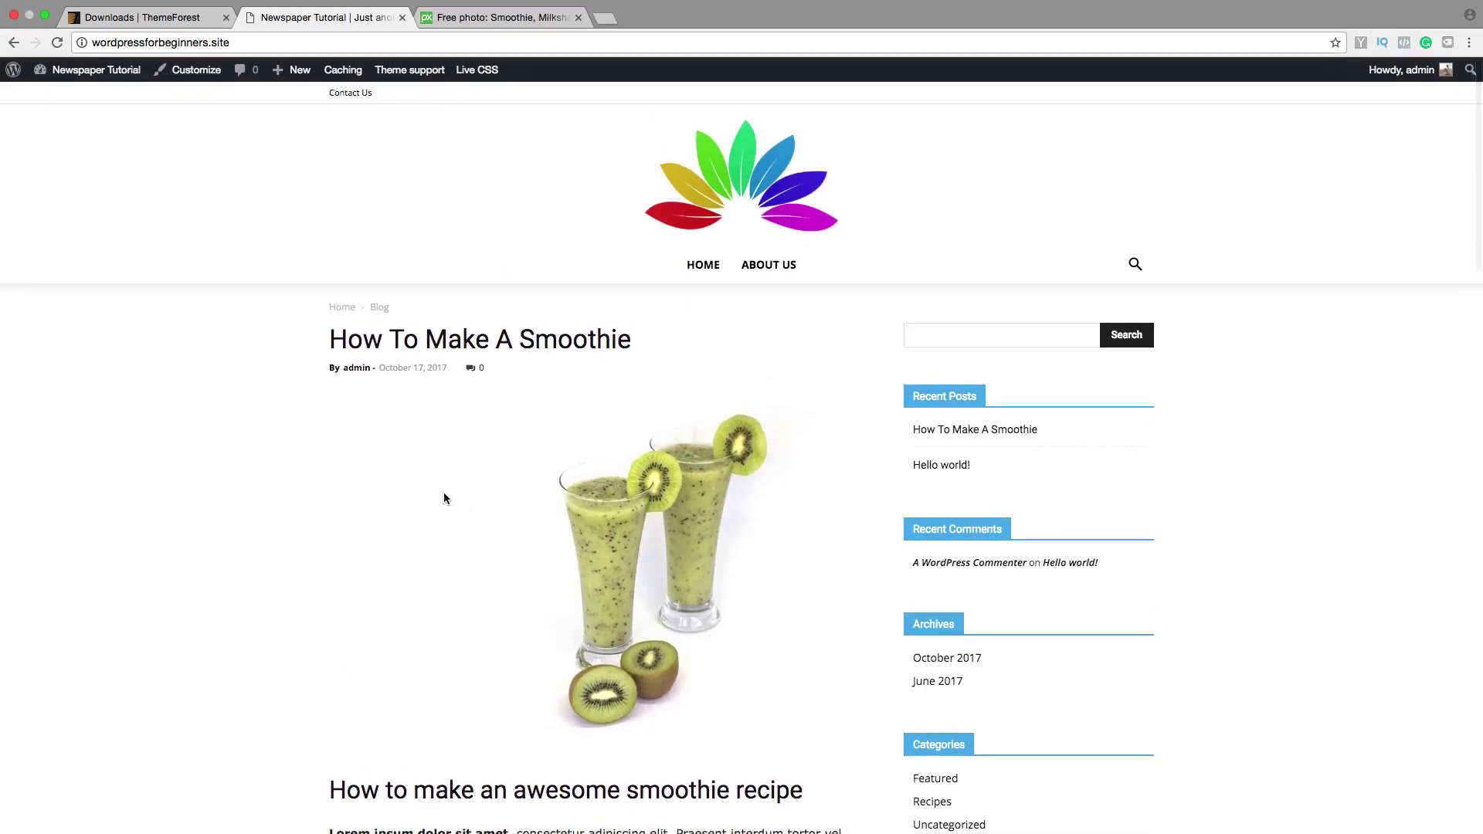
- Show the Blog and posts template options under the Newspaper Theme panel's Template Settings
mouse_move(81, 70)
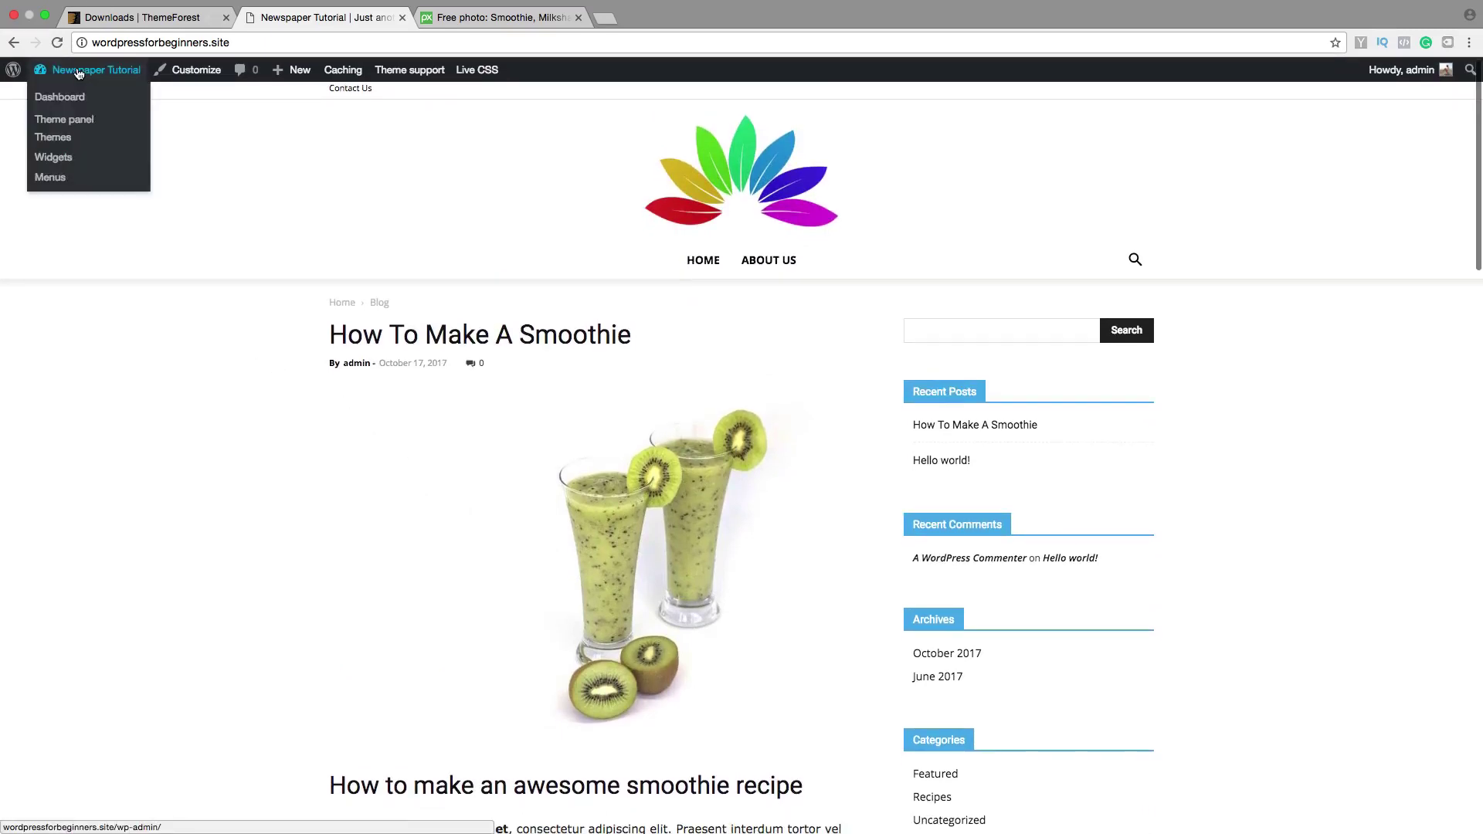
left_click(75, 121)
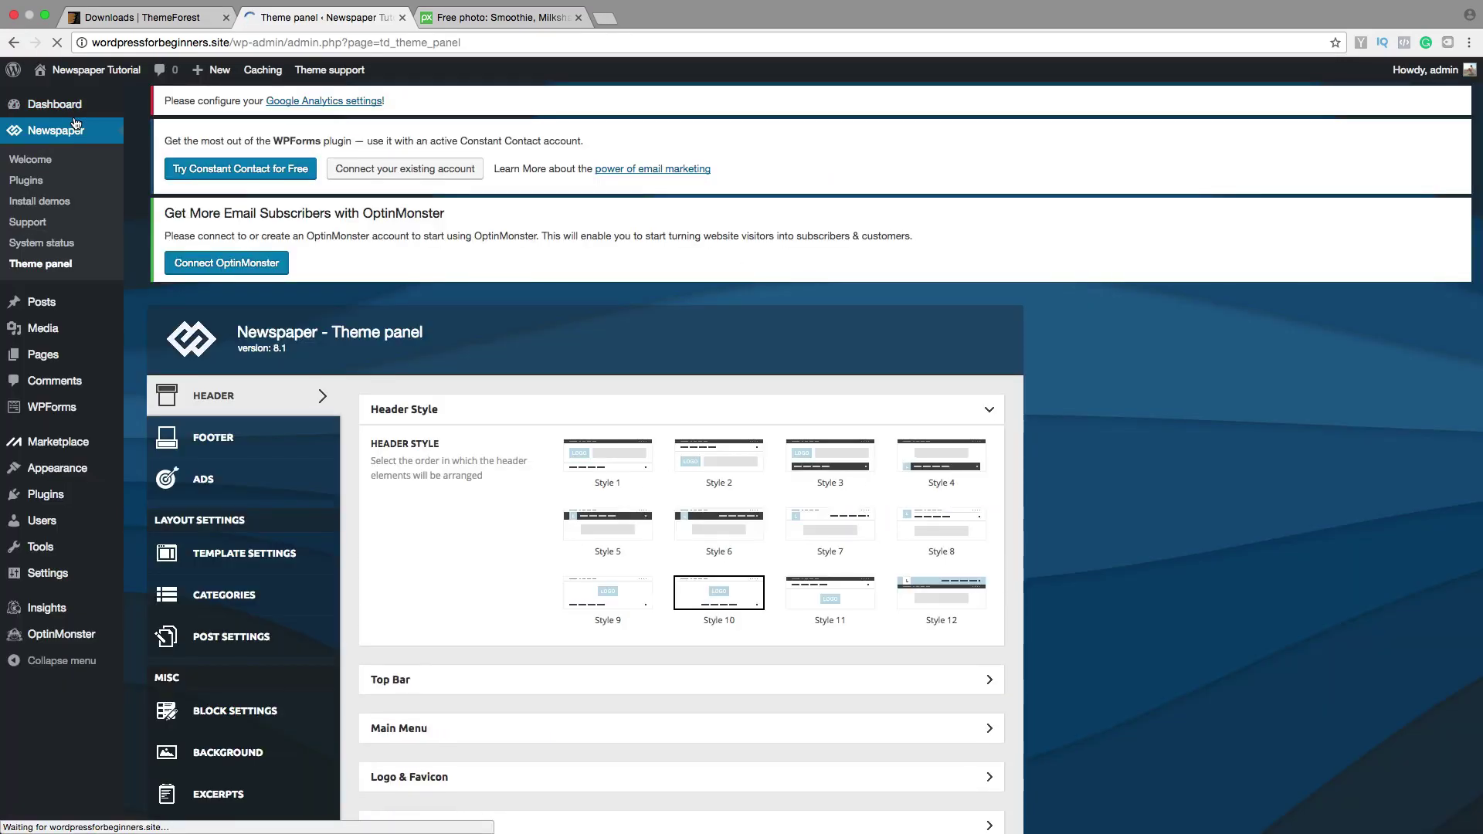
scroll(244, 239, "down", 6)
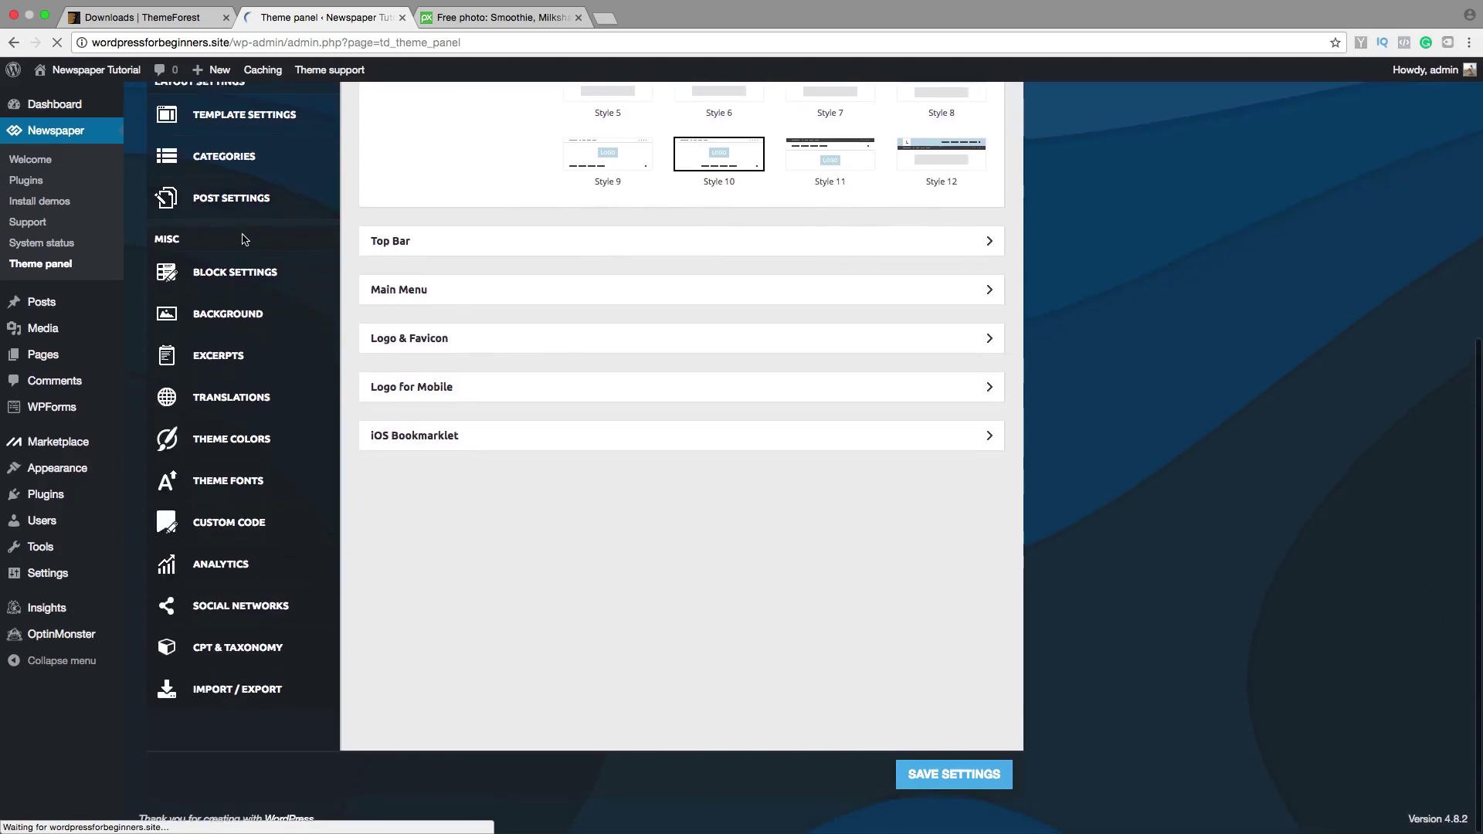
scroll(243, 240, "up", 3)
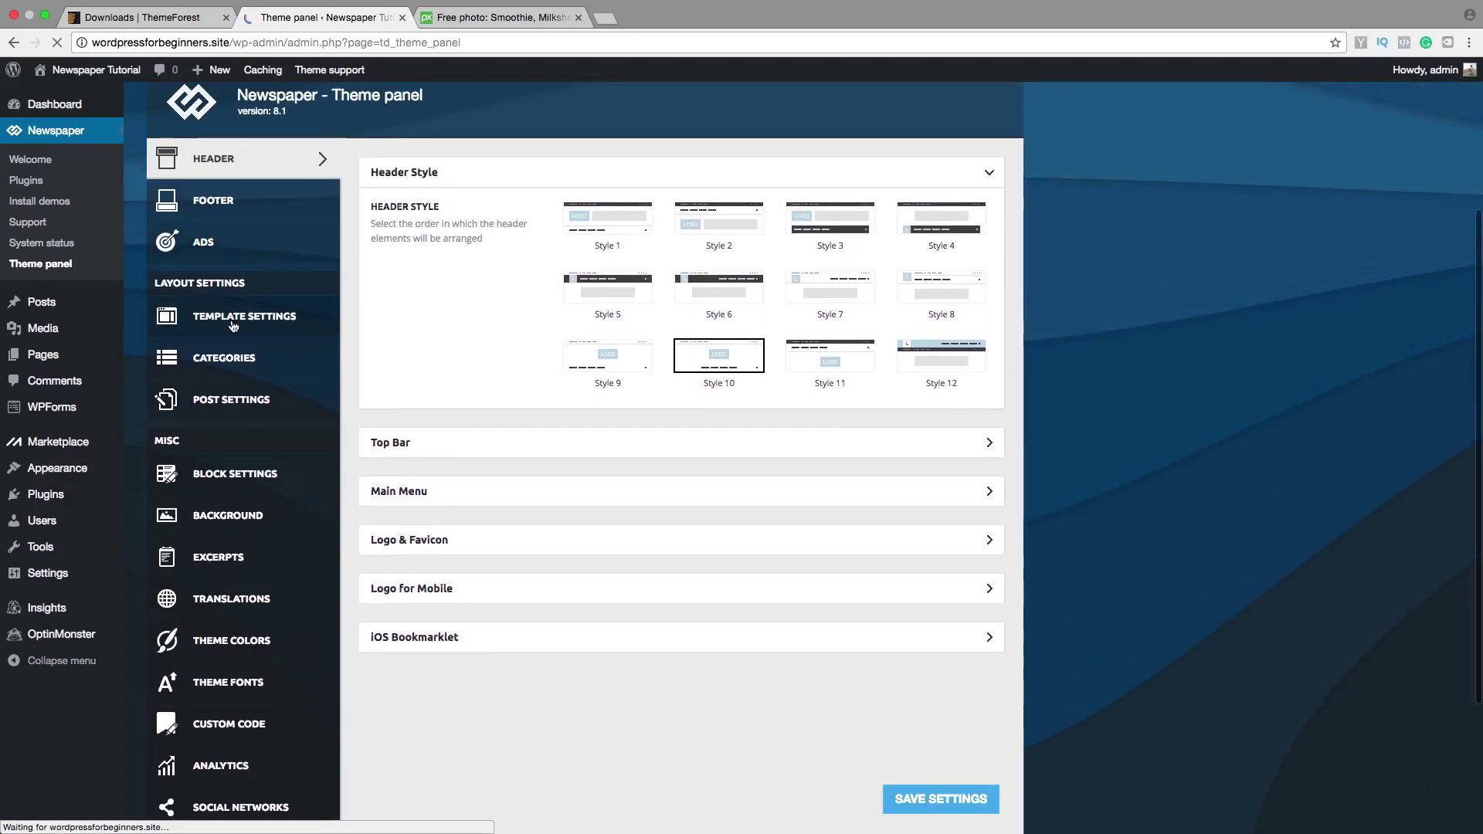
left_click(232, 325)
scroll(503, 421, "down", 4)
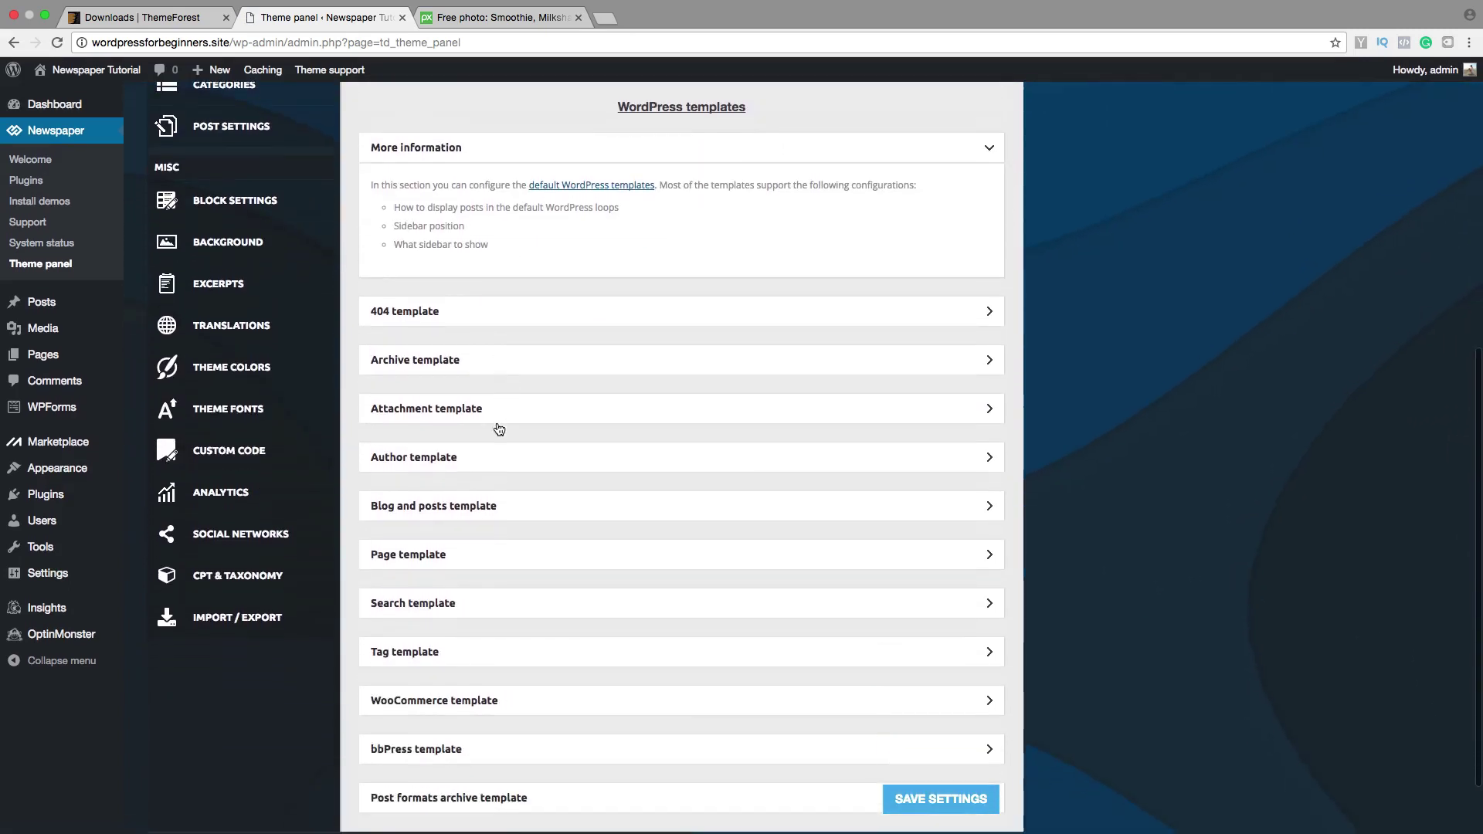
left_click(416, 506)
- Choose the M11 article display module and save the template settings
scroll(430, 516, "down", 3)
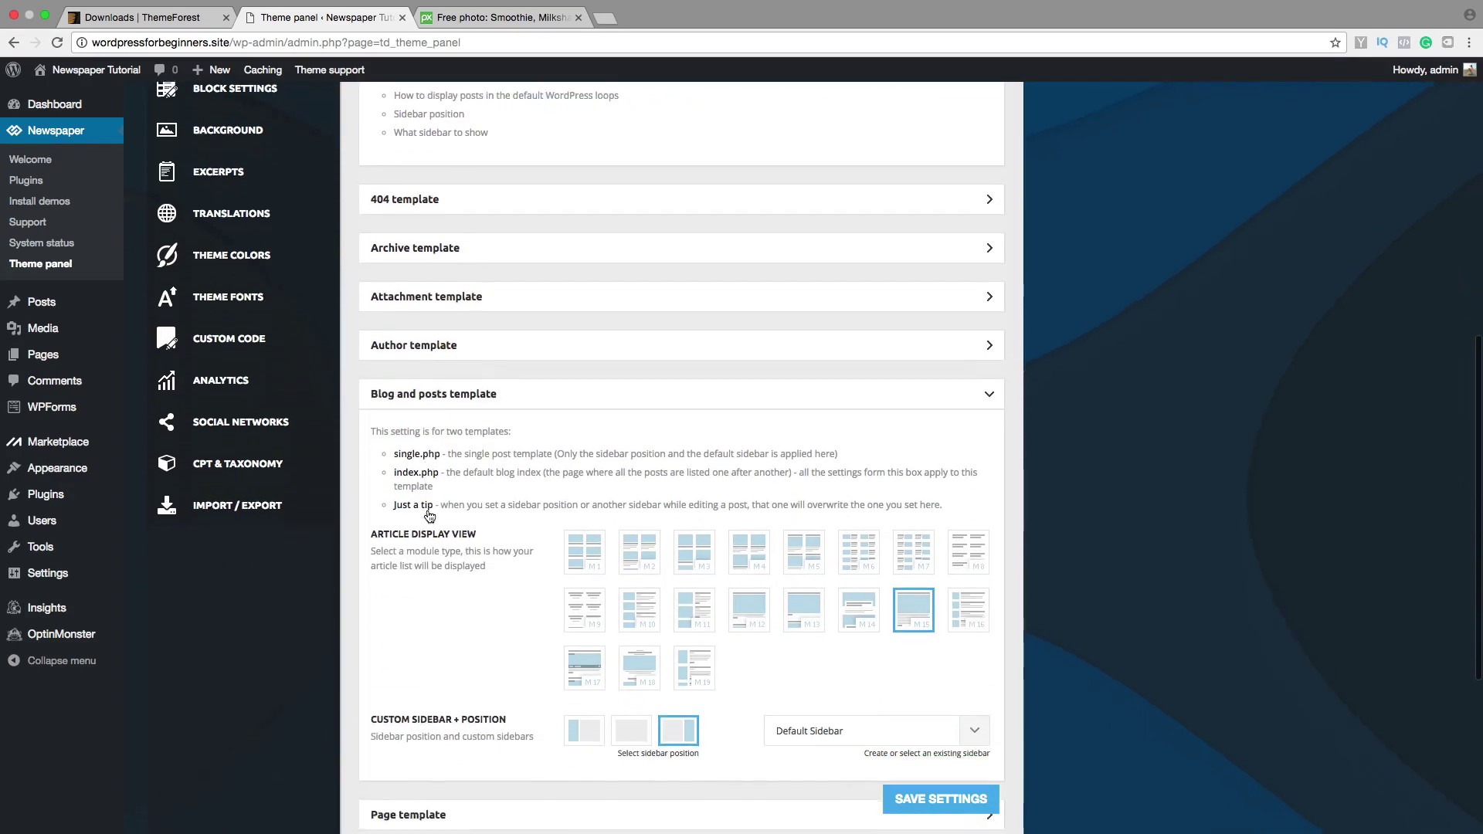
scroll(431, 516, "down", 2)
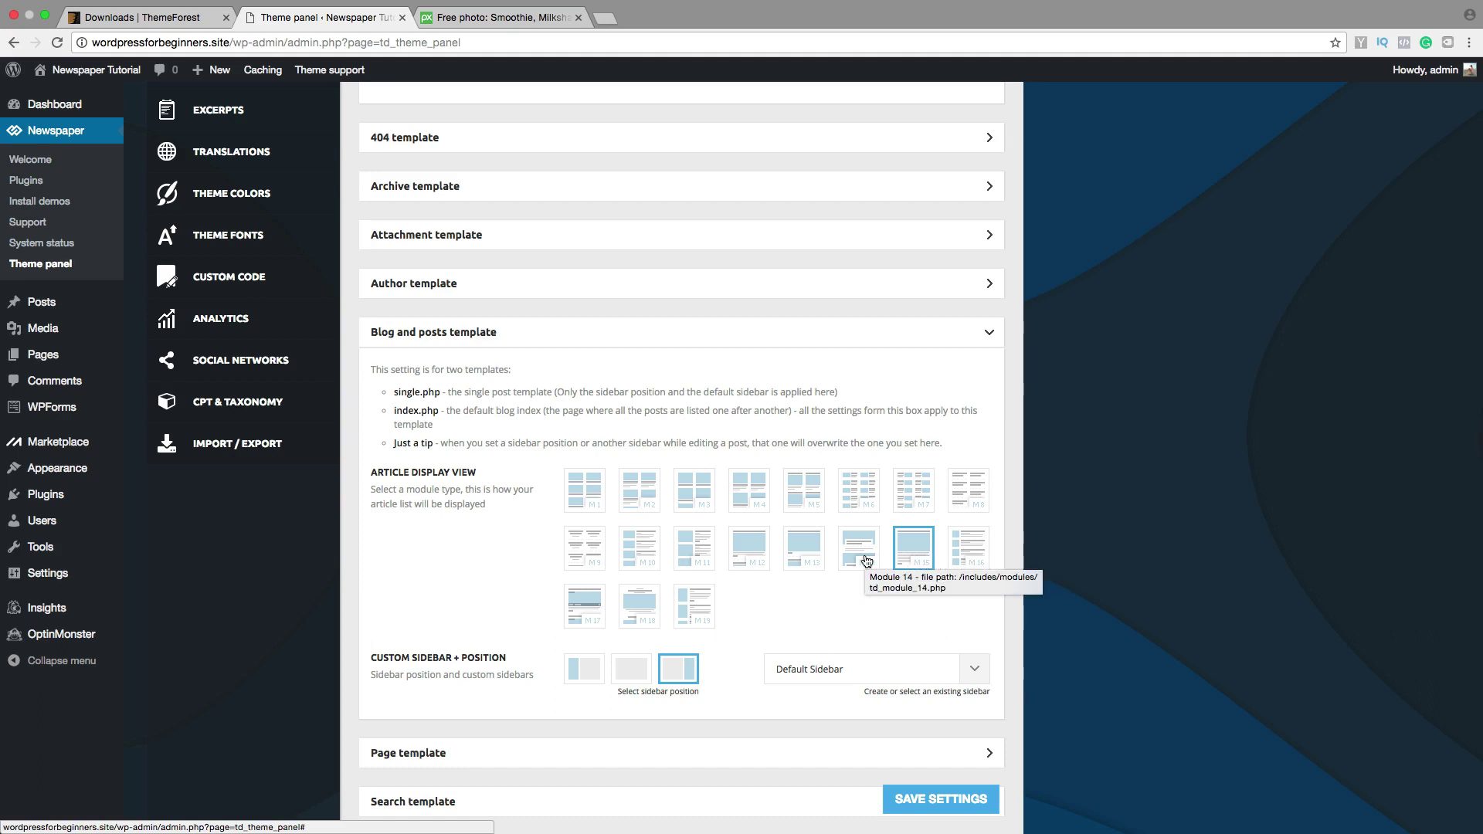
left_click(696, 559)
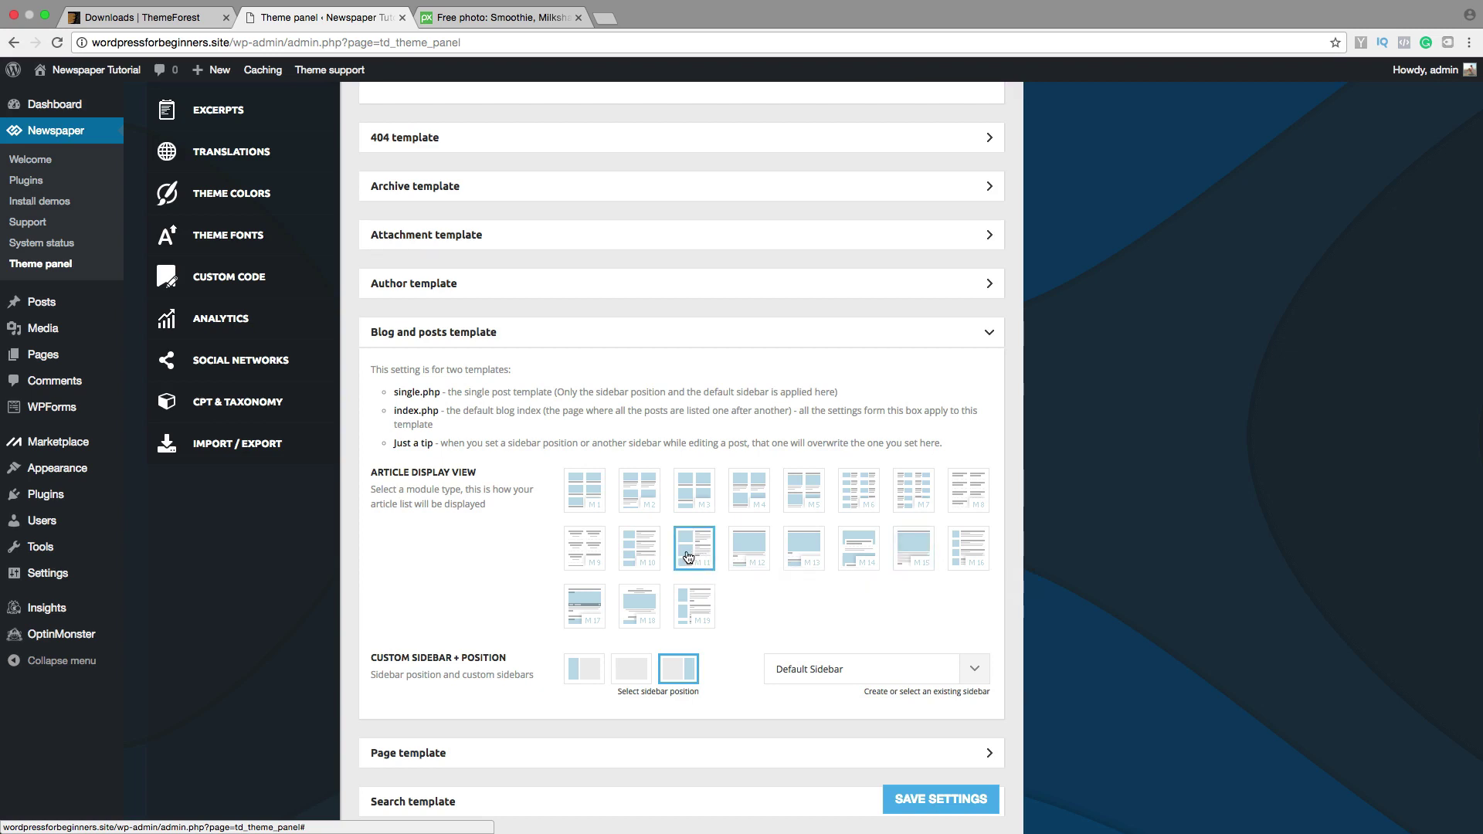
scroll(688, 558, "down", 3)
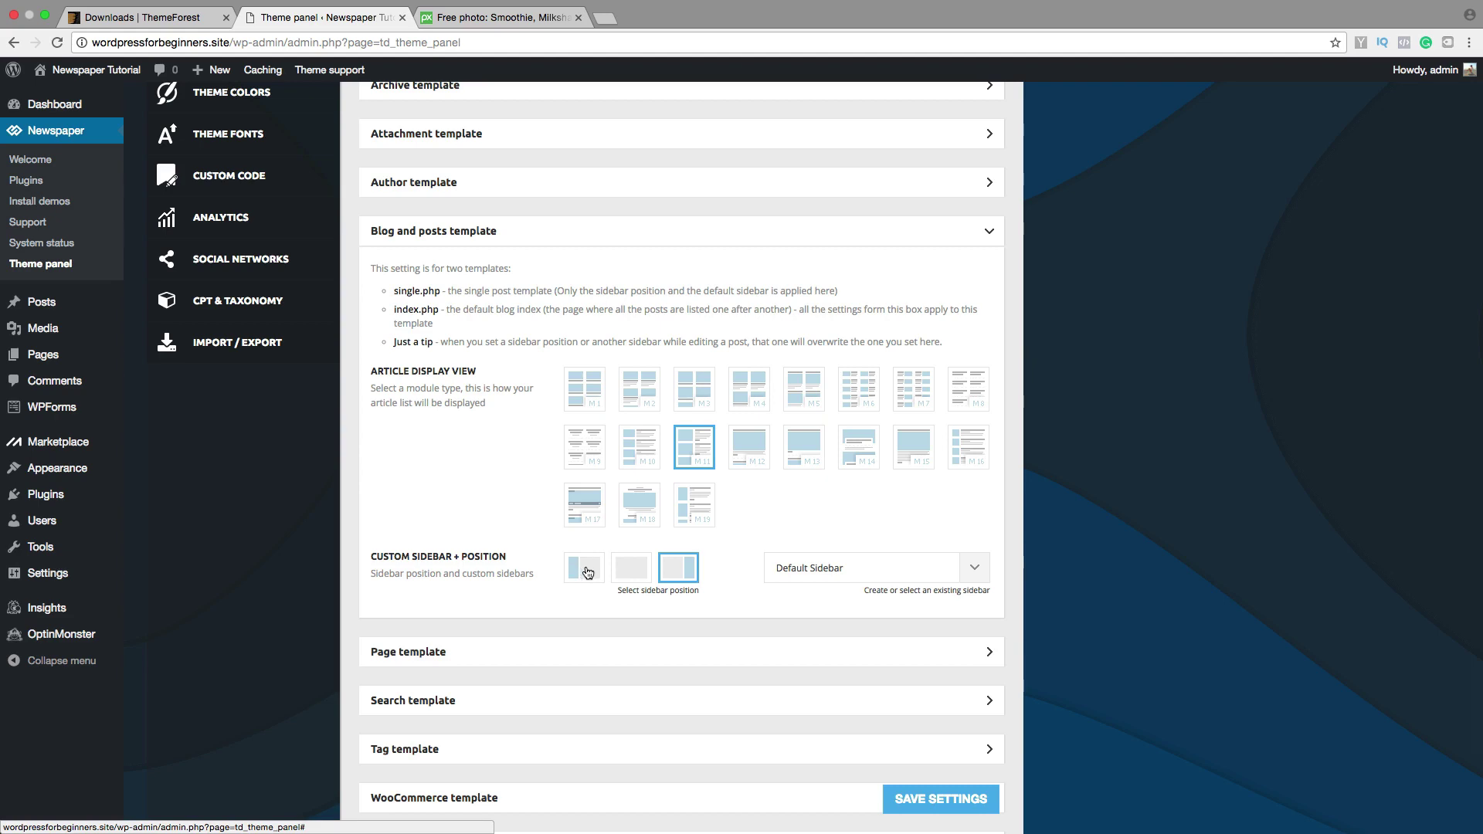
left_click(933, 805)
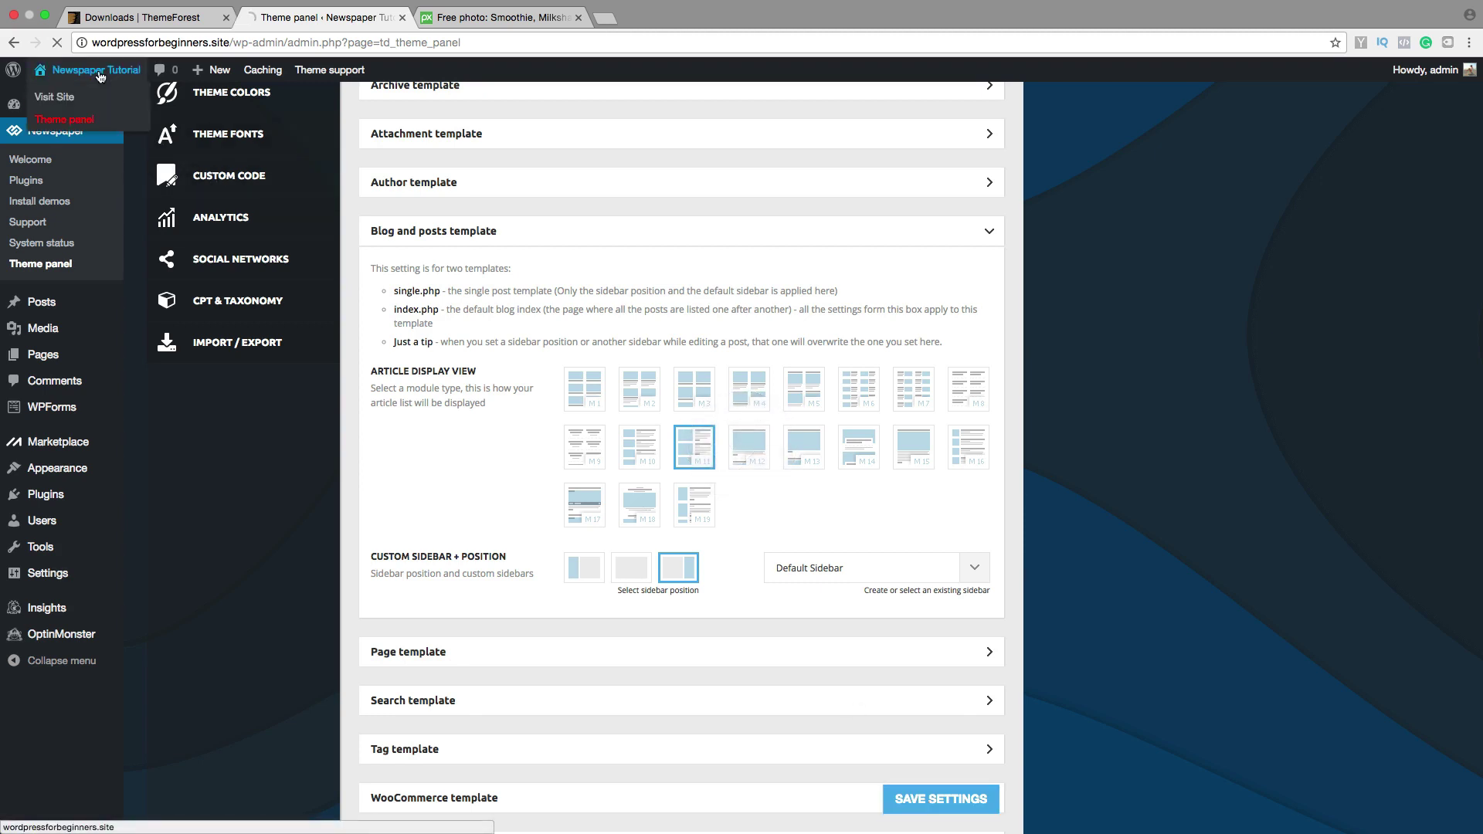
- Check the live blog page's M11 layout for both posts, then return to the Dashboard
left_click(99, 72)
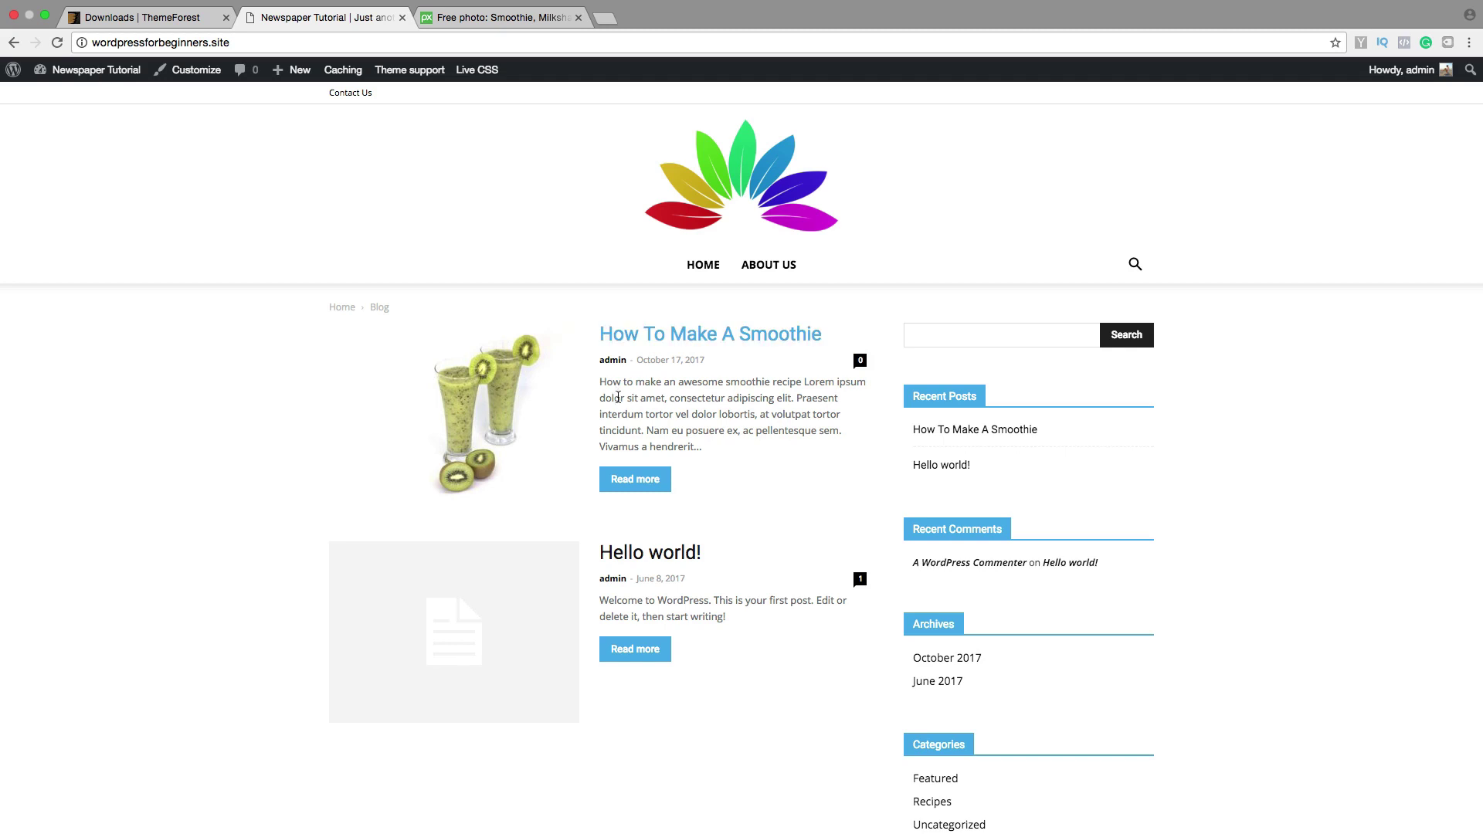
scroll(646, 372, "down", 3)
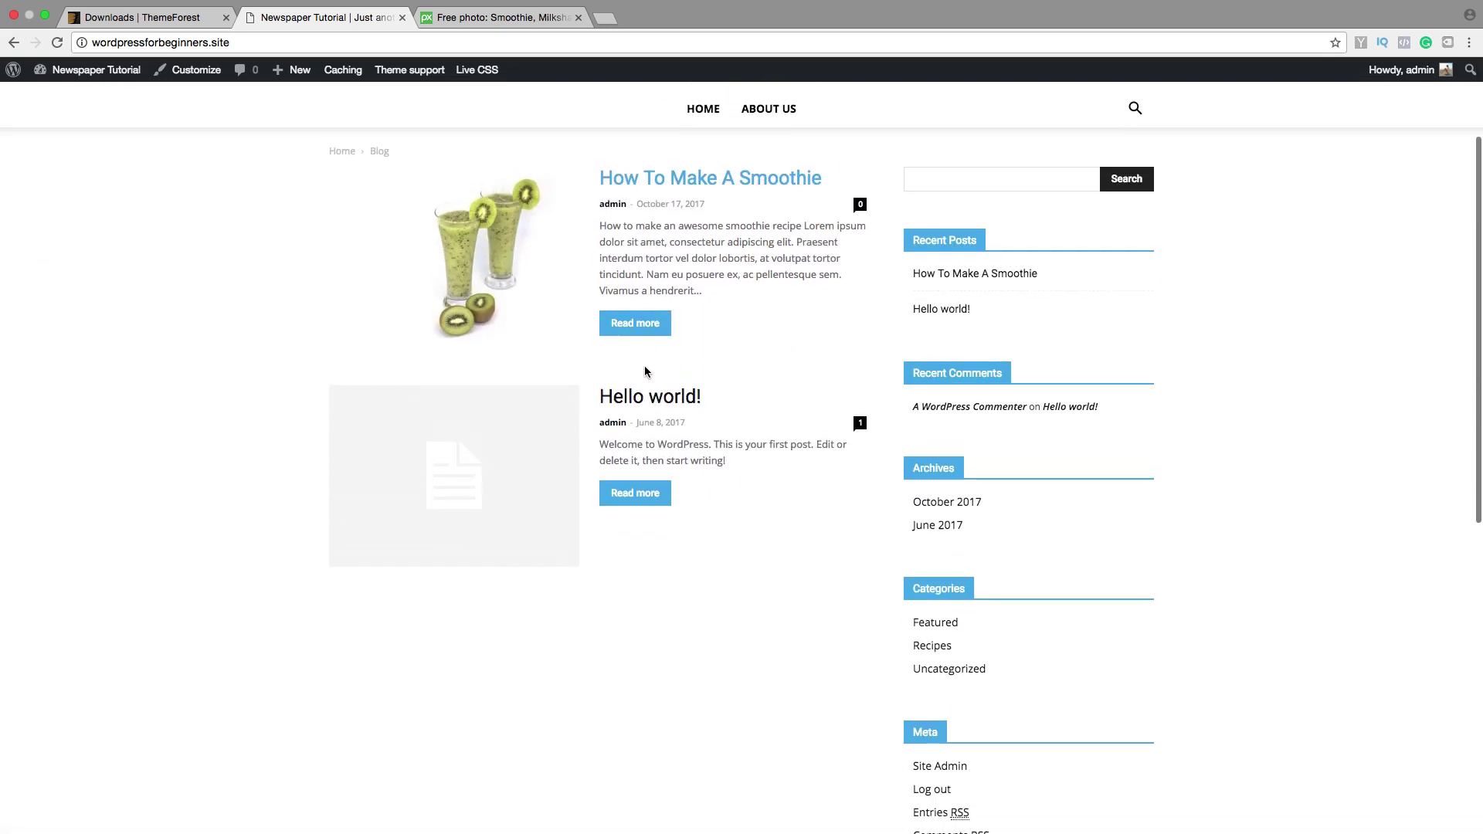
scroll(646, 371, "up", 3)
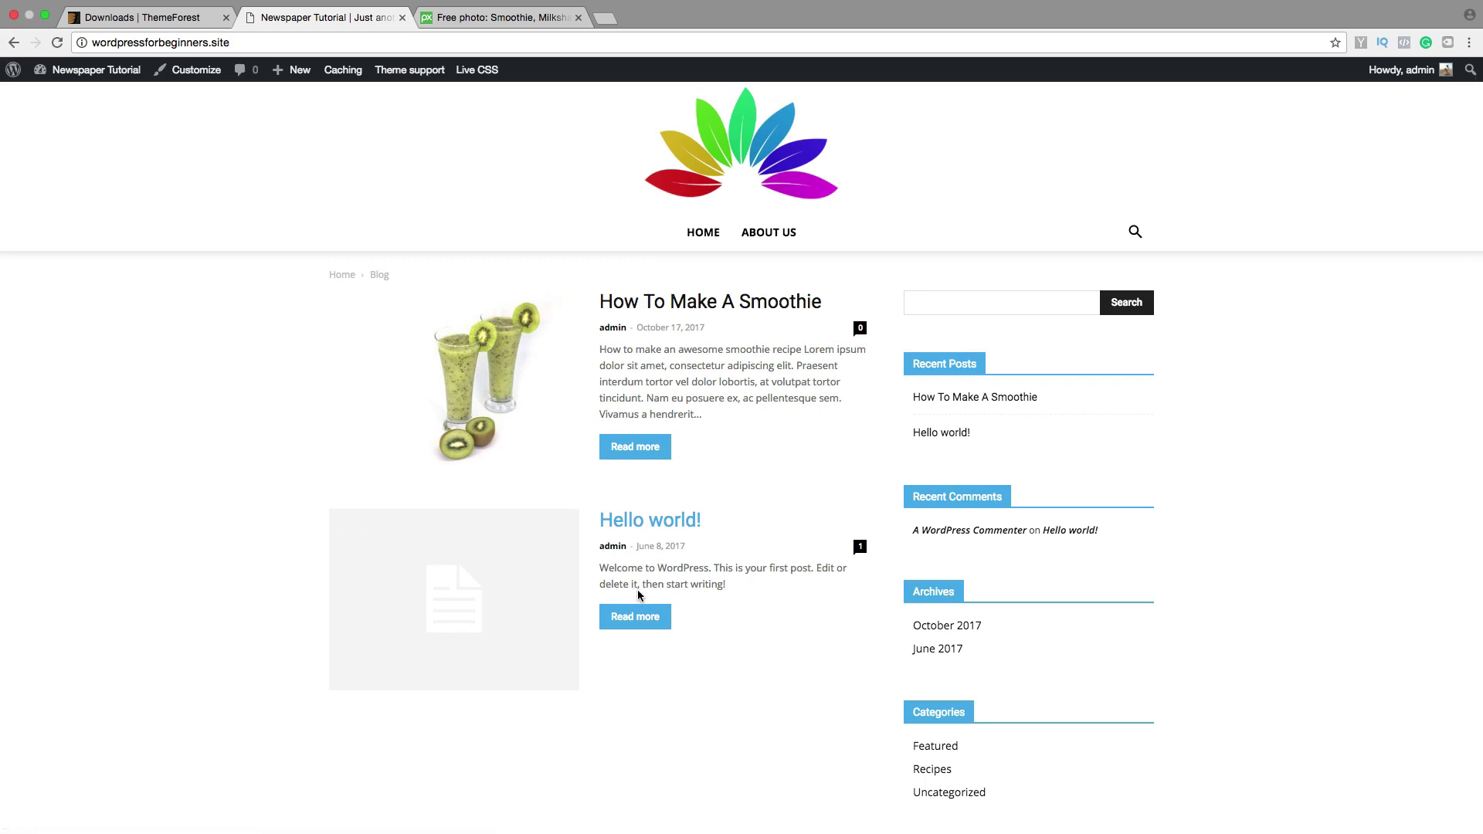
scroll(639, 594, "up", 1)
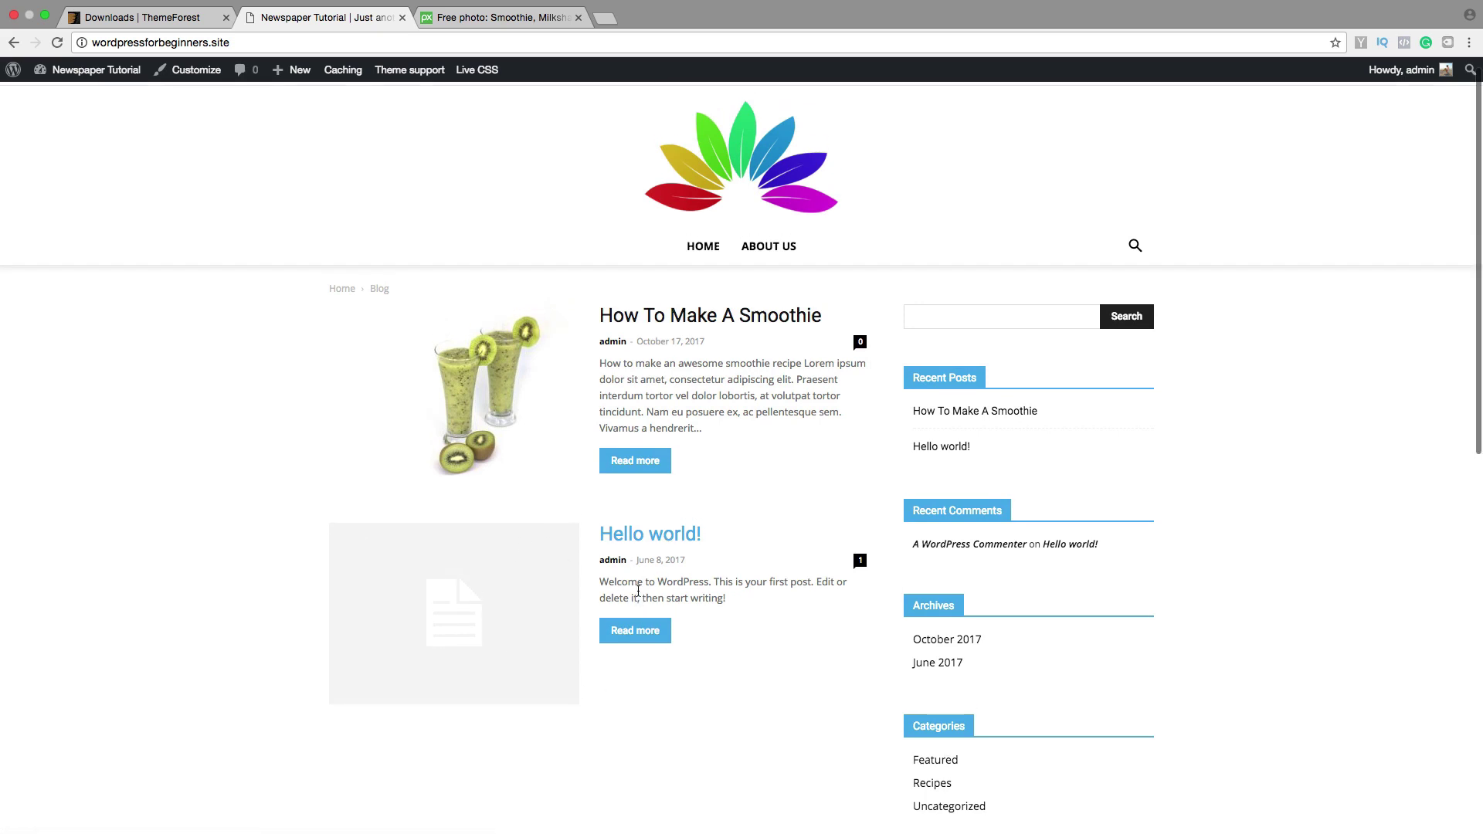
left_click(74, 70)
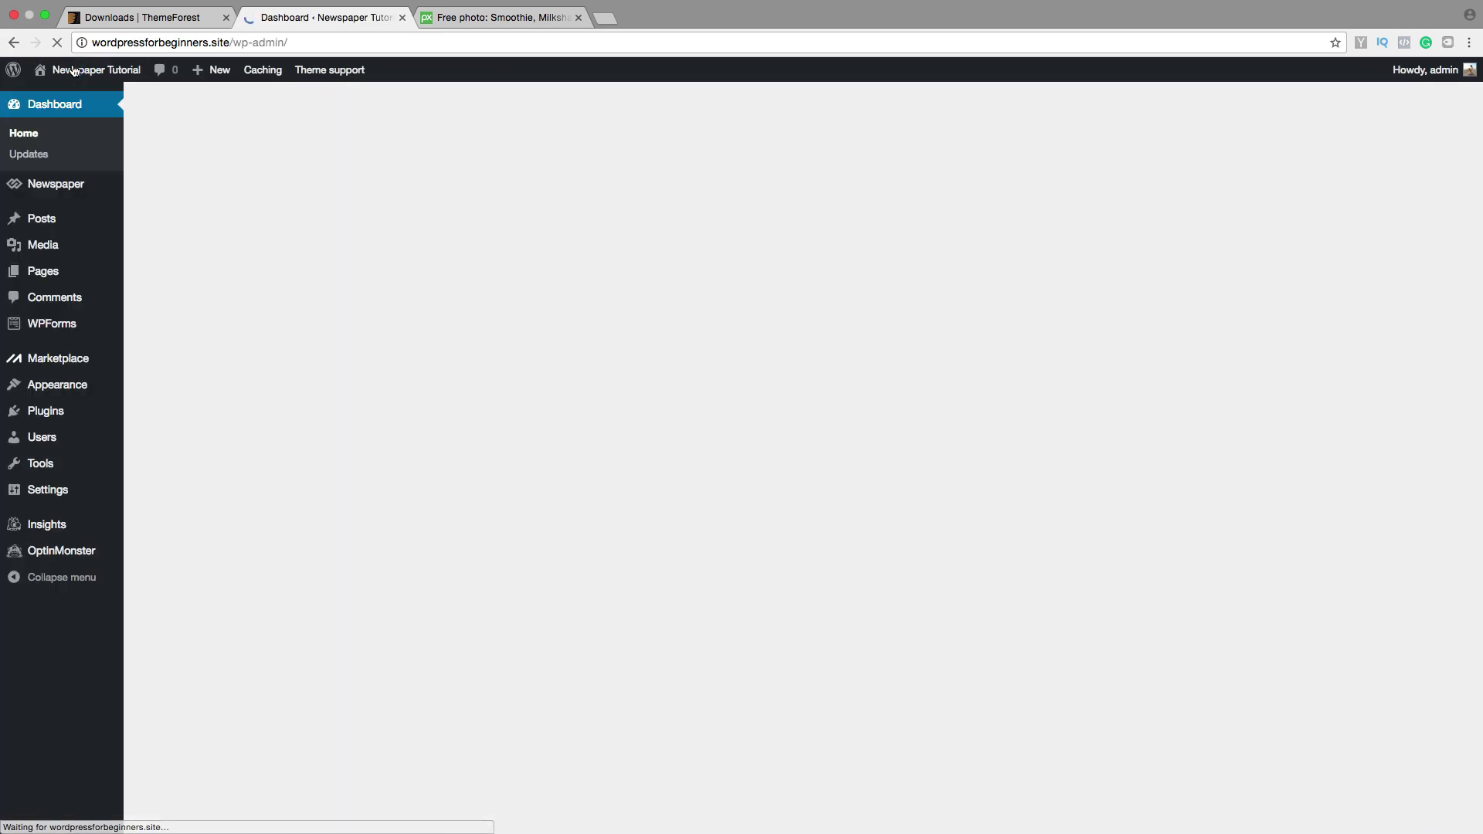
- Move the Hello world! post to the trash with the Move to Trash bulk action
mouse_move(47, 219)
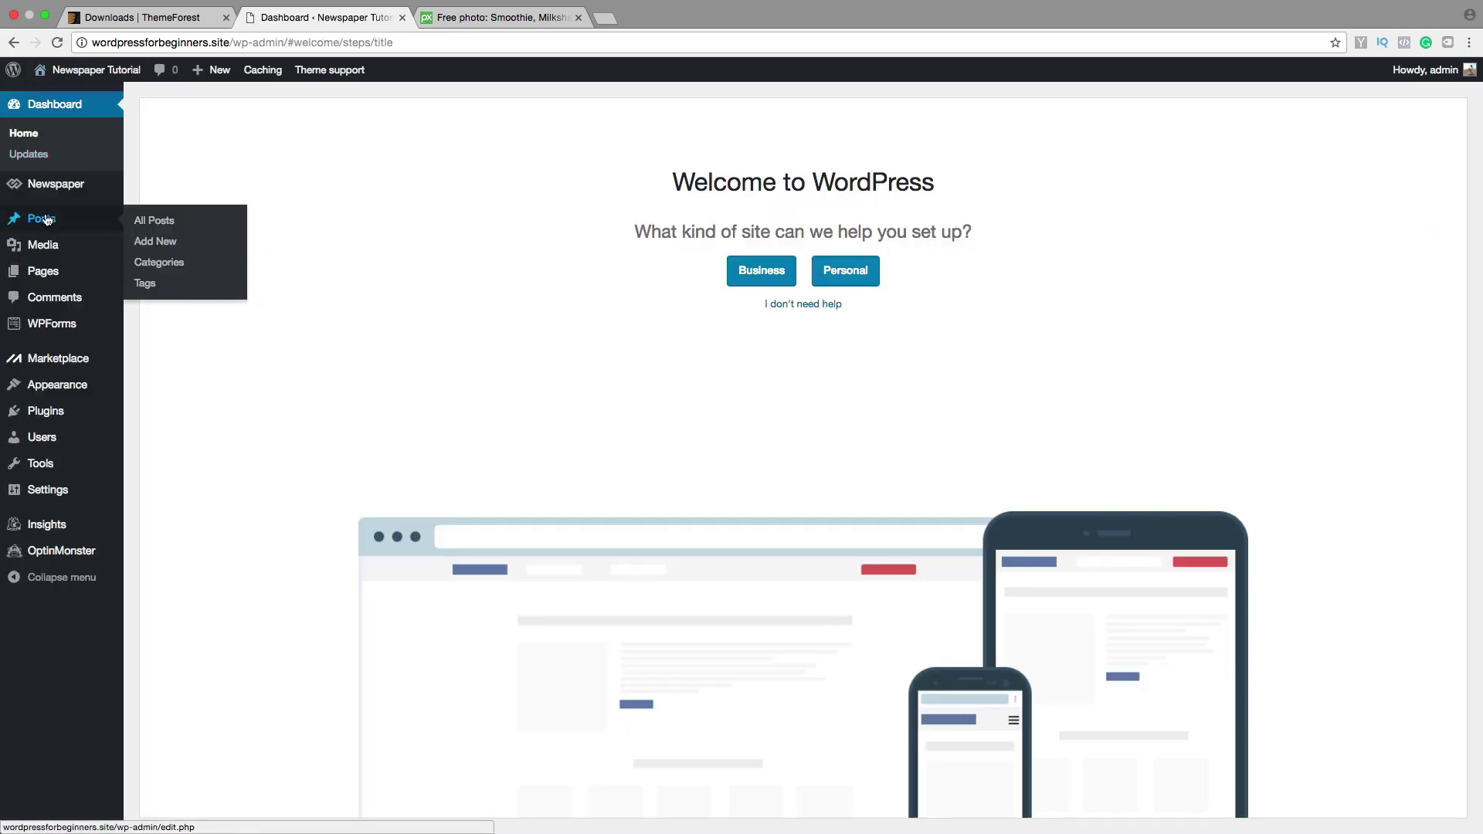
left_click(152, 221)
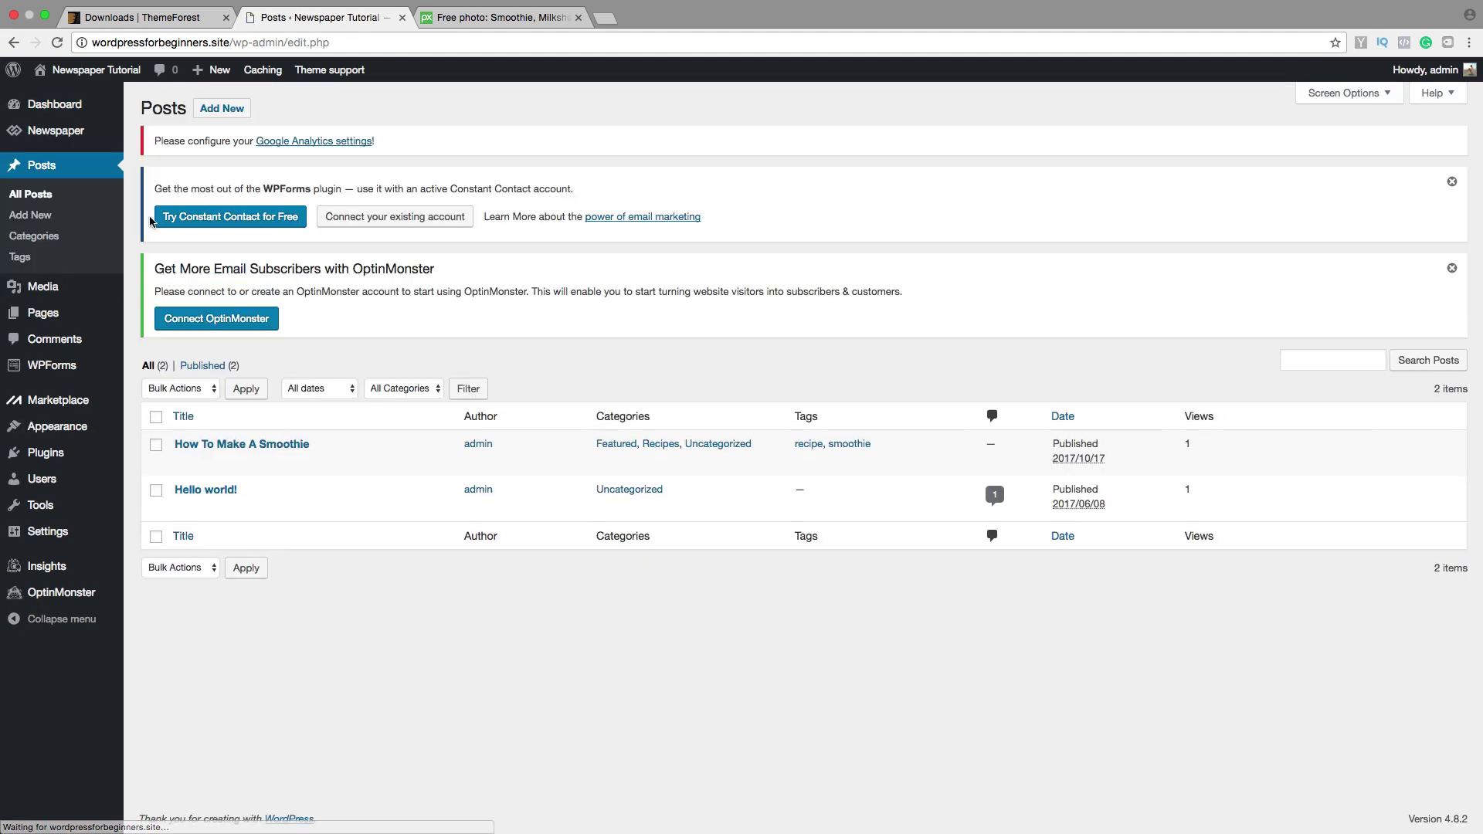
mouse_move(153, 491)
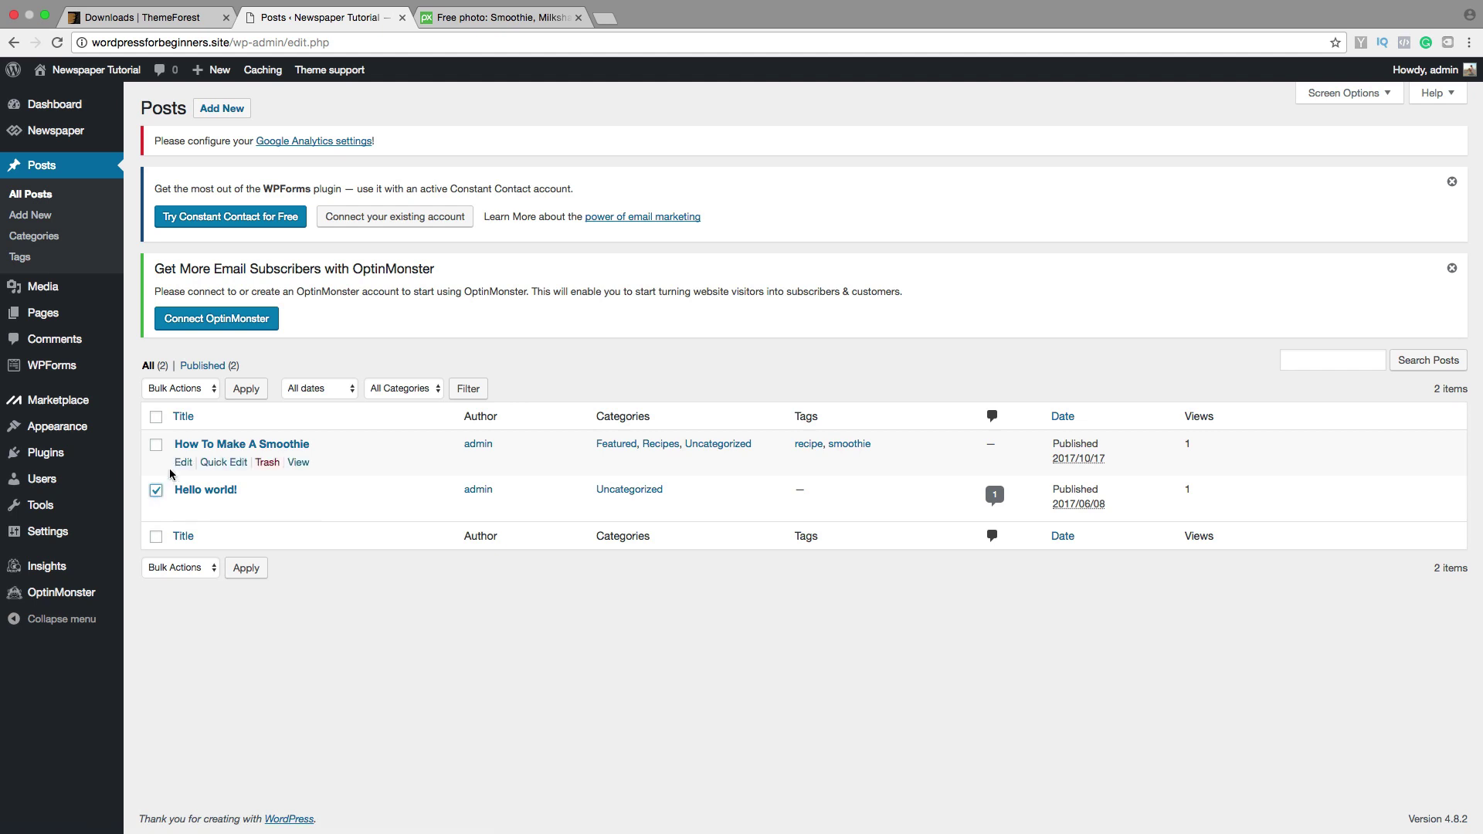
left_click(194, 389)
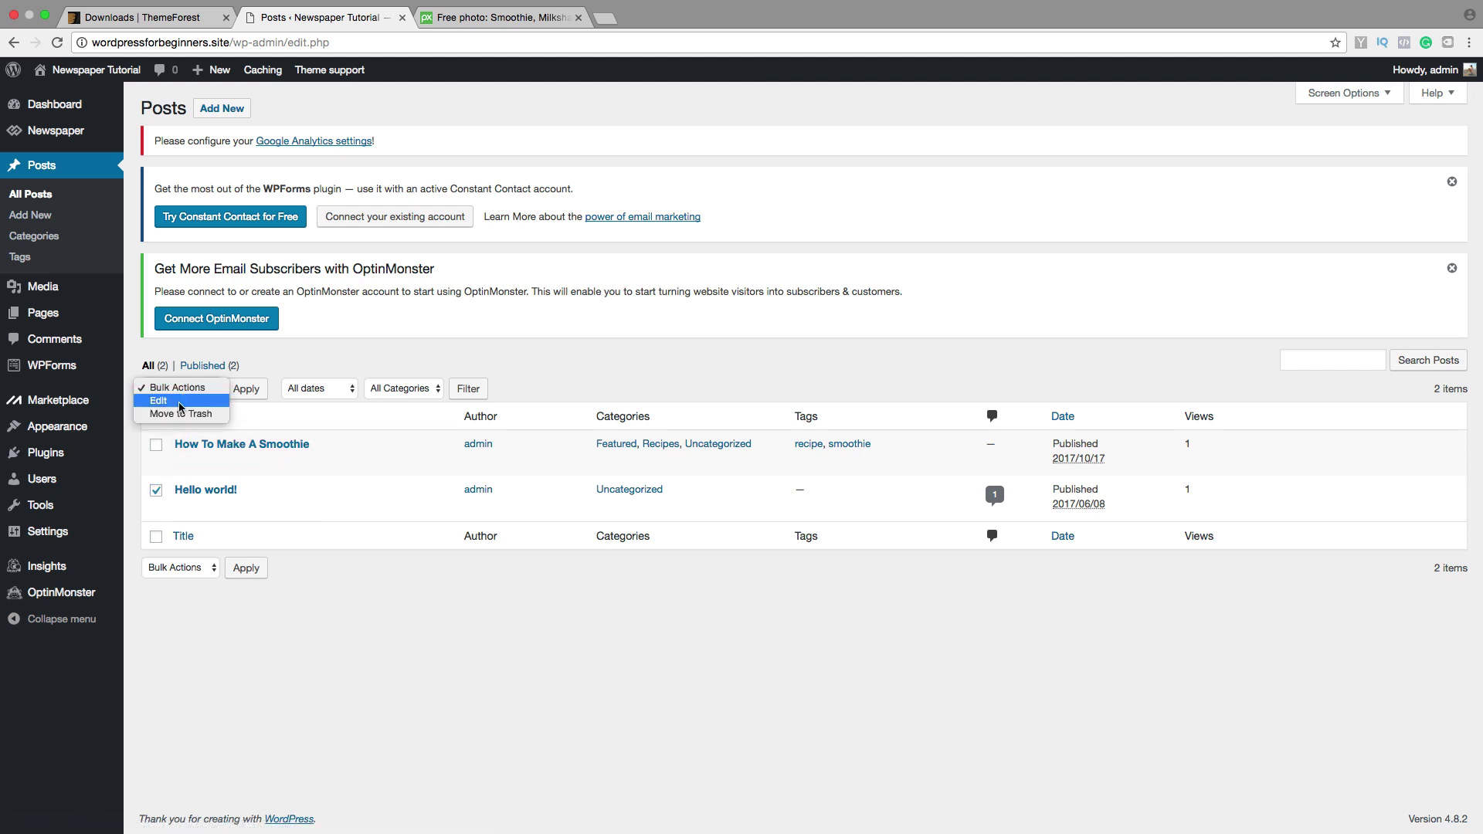
left_click(181, 414)
left_click(246, 390)
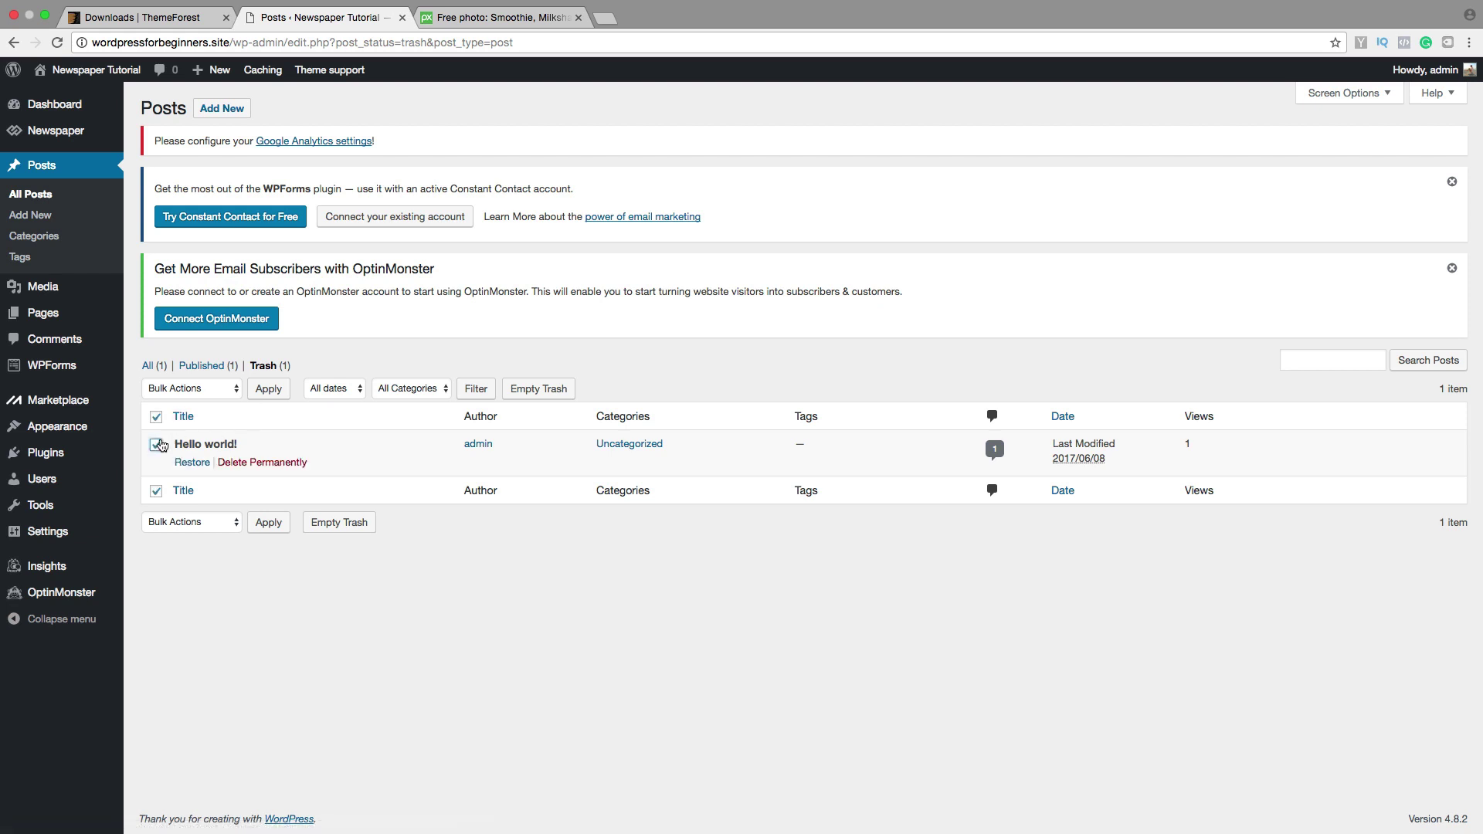
- Permanently delete the trashed Hello world! post and go to the public front page
left_click(178, 388)
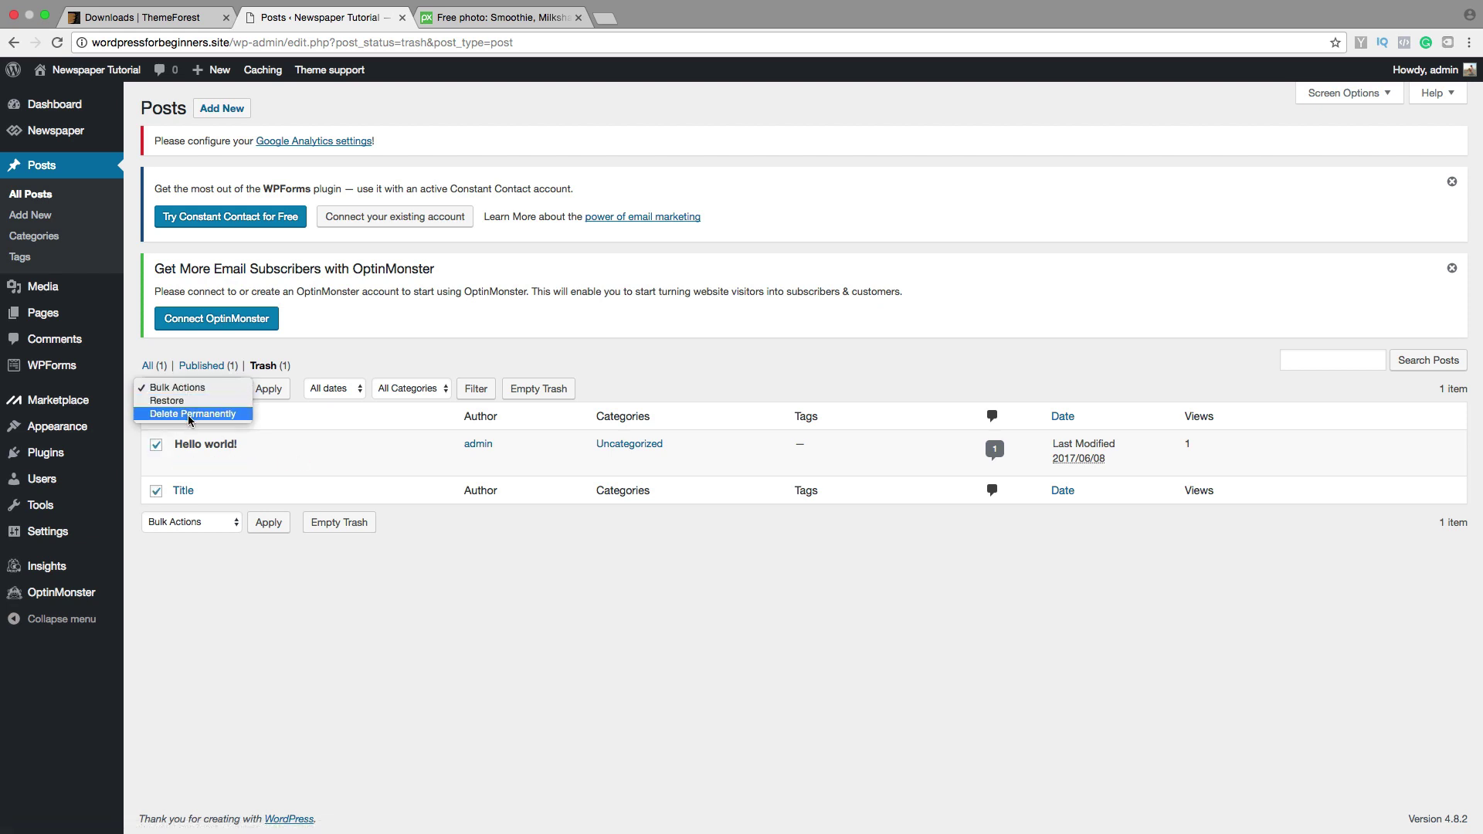
left_click(189, 415)
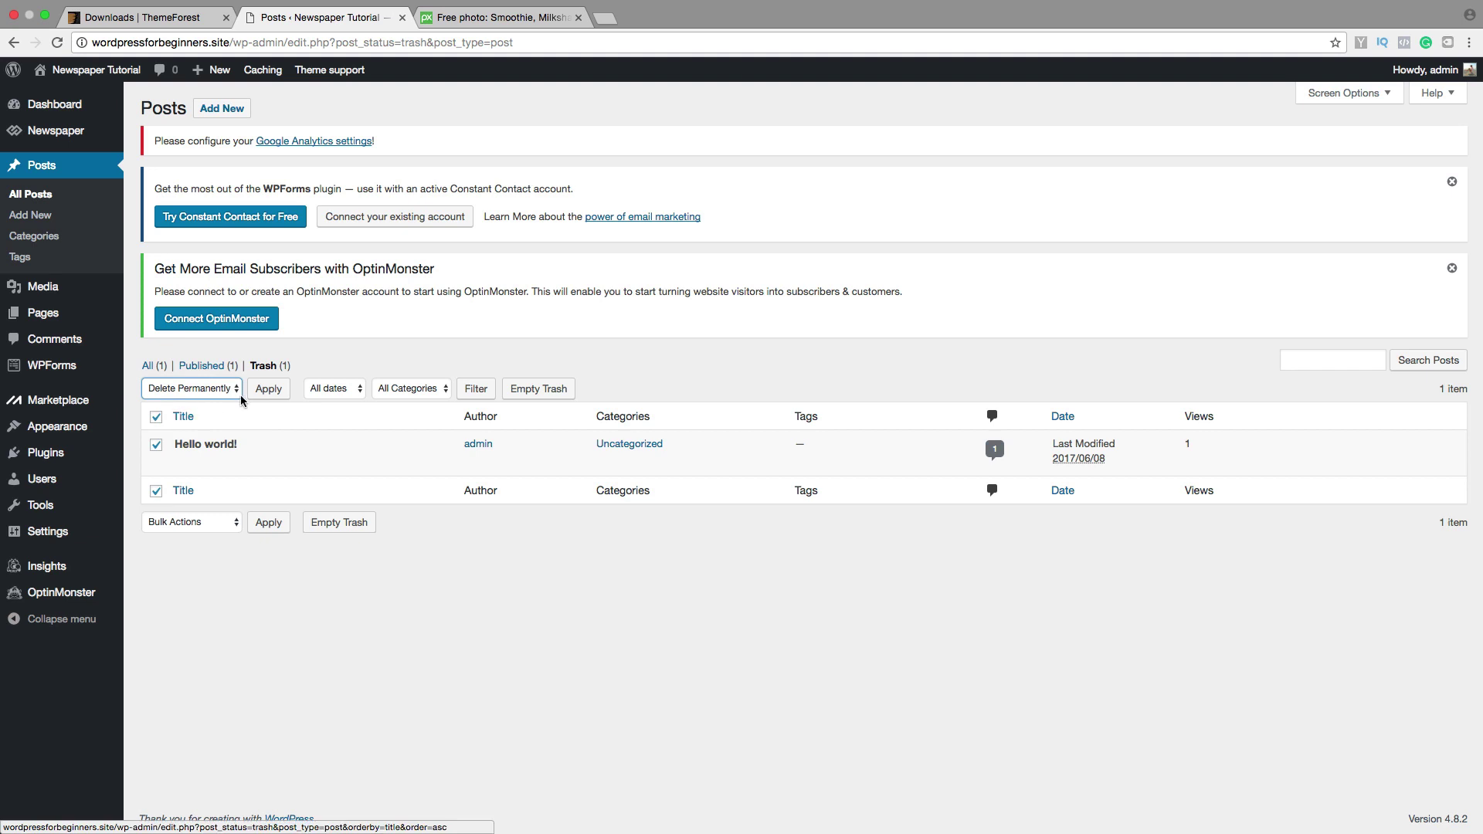
left_click(266, 390)
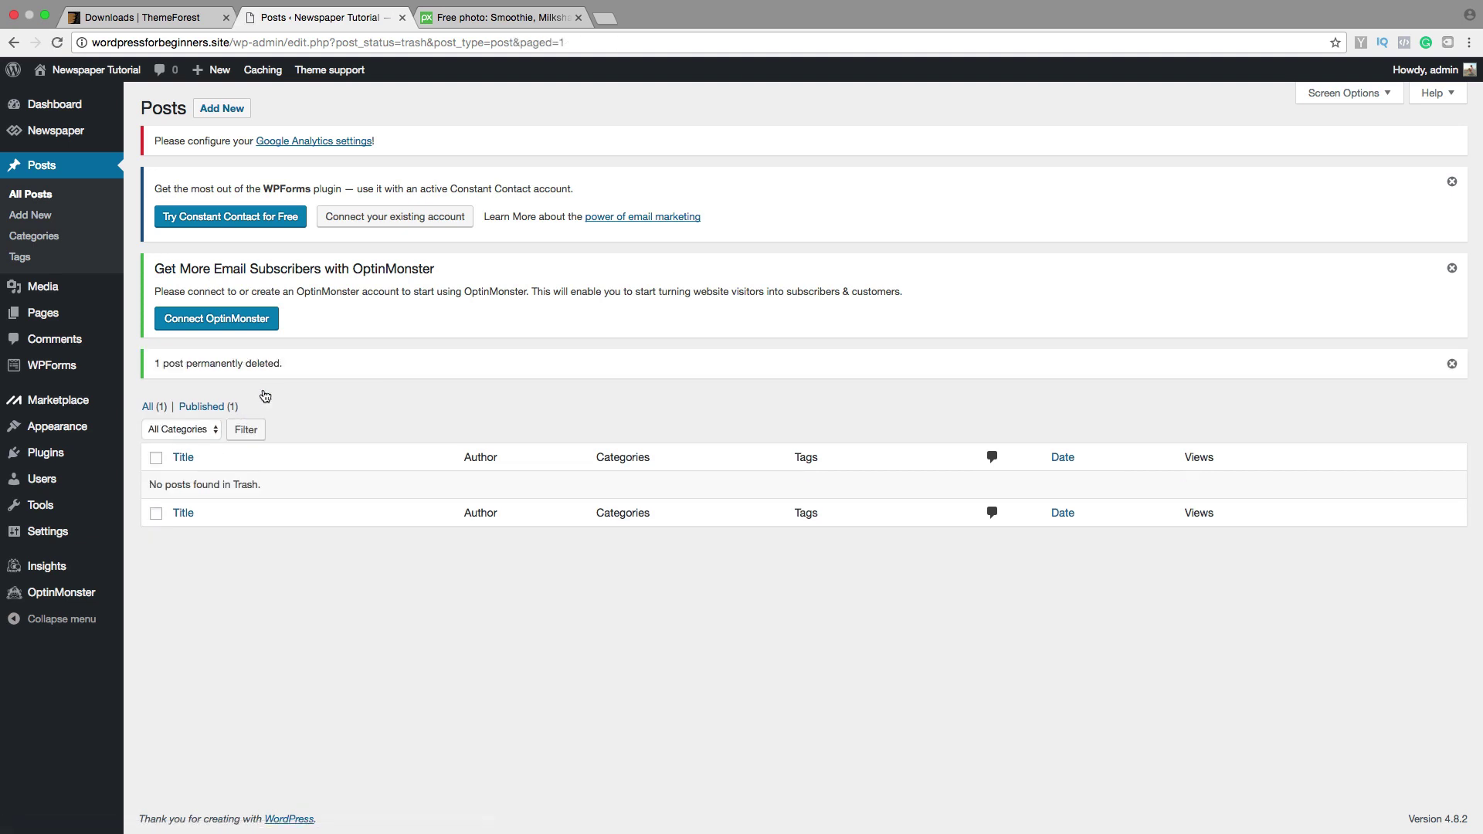
left_click(89, 75)
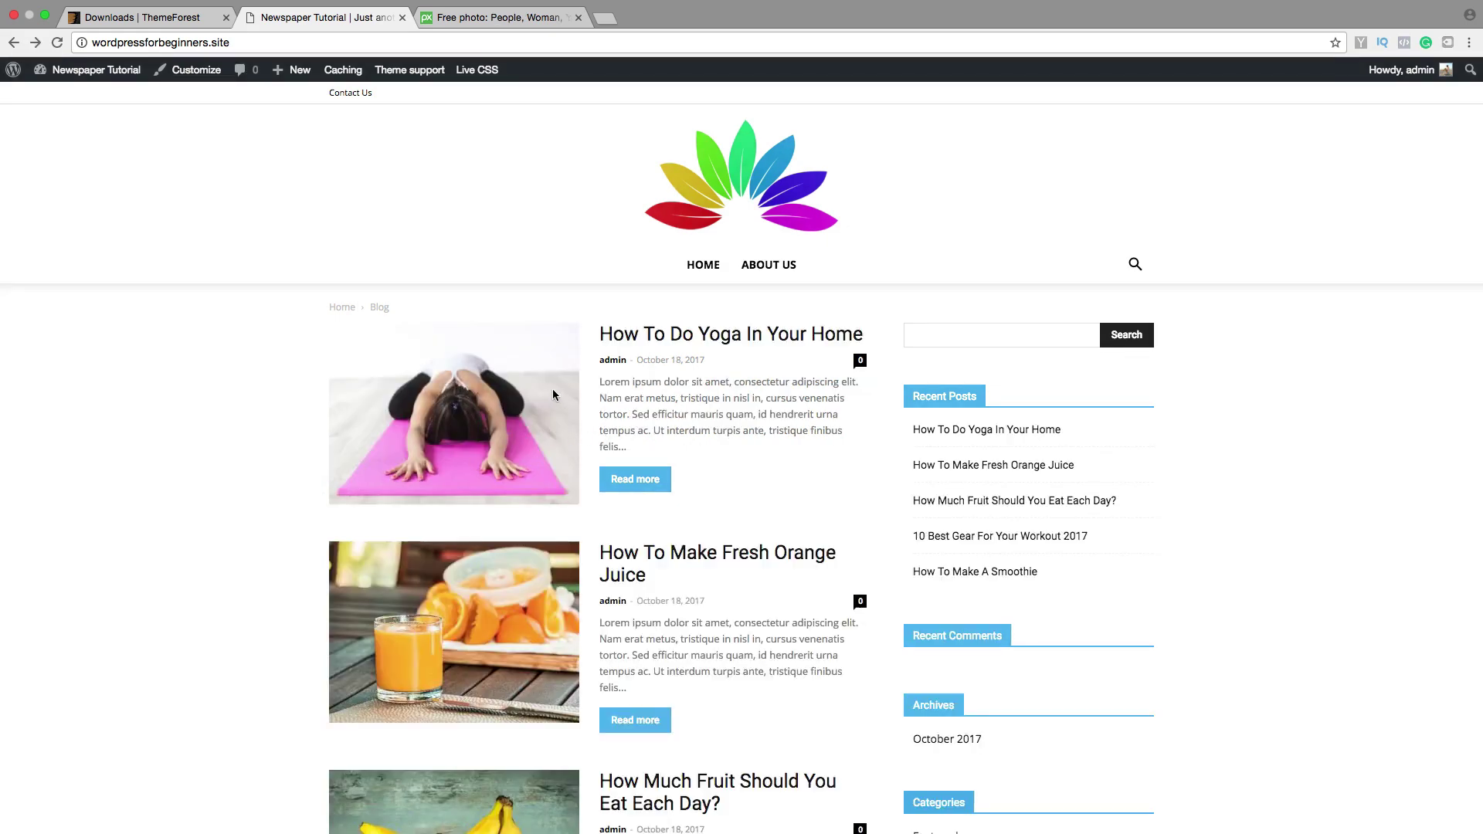
- Scroll the front page from the post list down to the dark footer
scroll(530, 402, "down", 4)
scroll(526, 405, "up", 3)
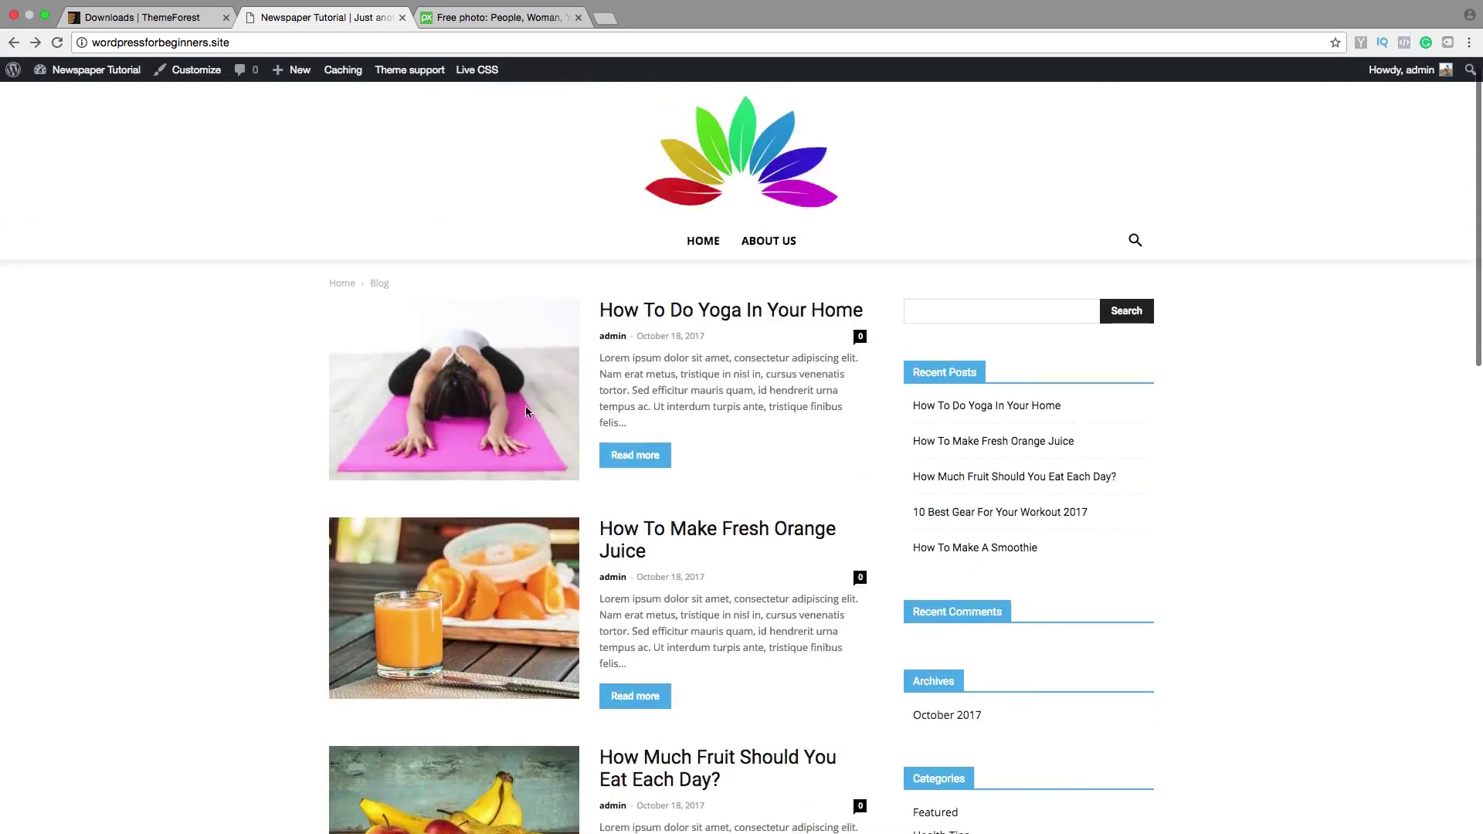
scroll(593, 412, "down", 10)
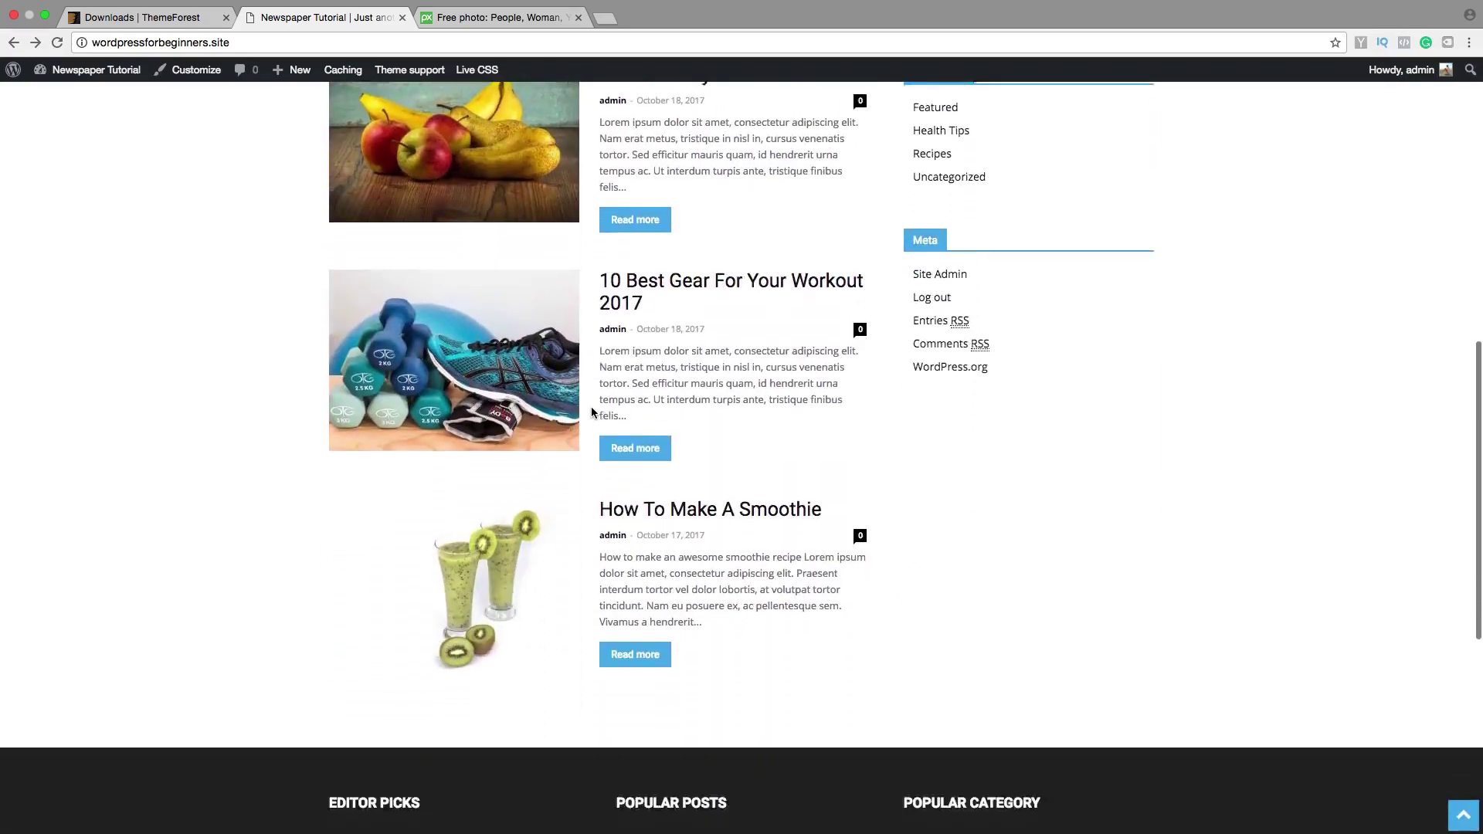
scroll(593, 412, "up", 10)
scroll(593, 413, "down", 2)
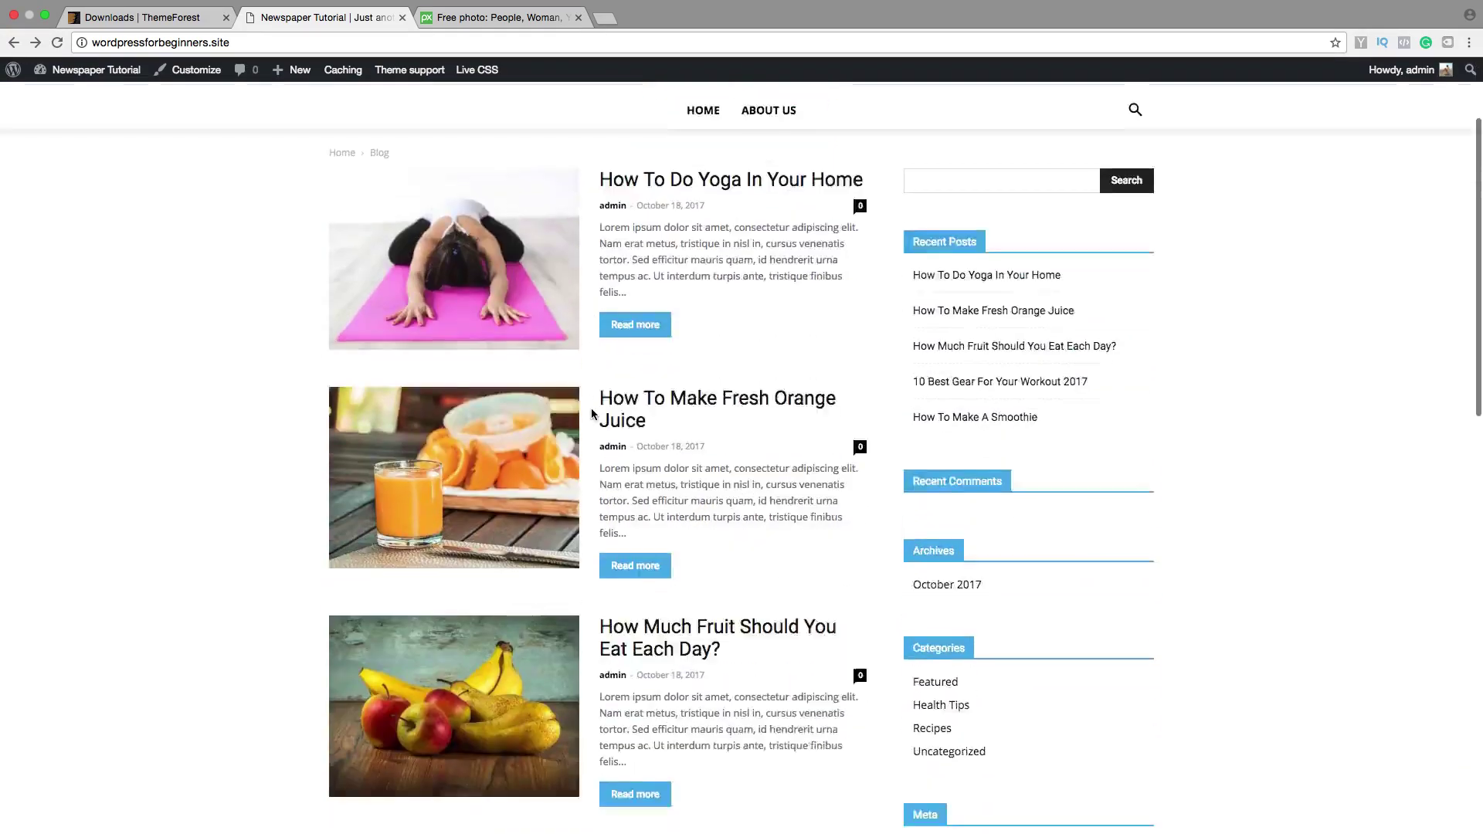
scroll(592, 413, "down", 14)
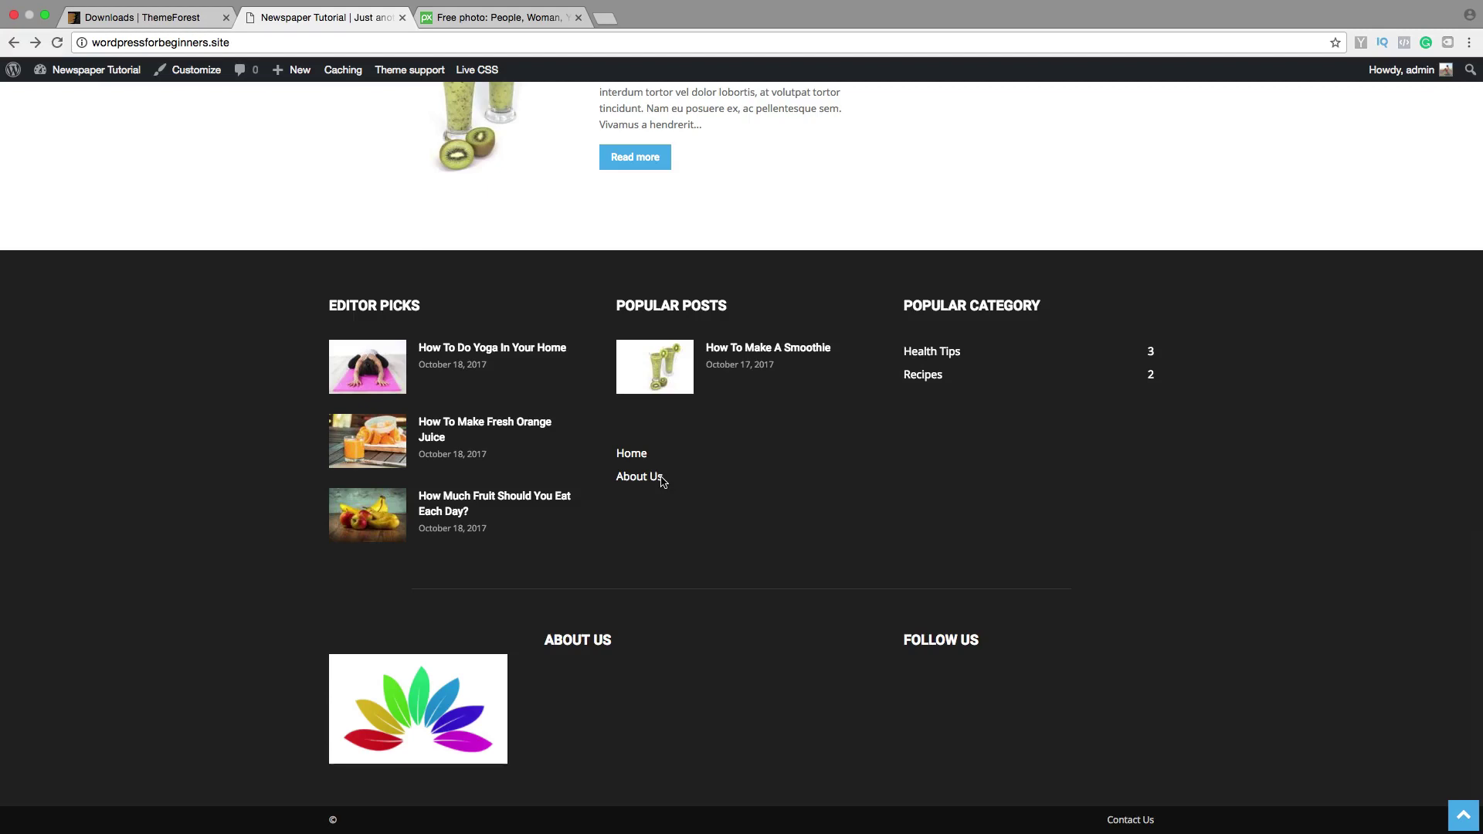
- Set the Newspaper footer template to Style 9, save, and expand the Instagram settings
mouse_move(93, 73)
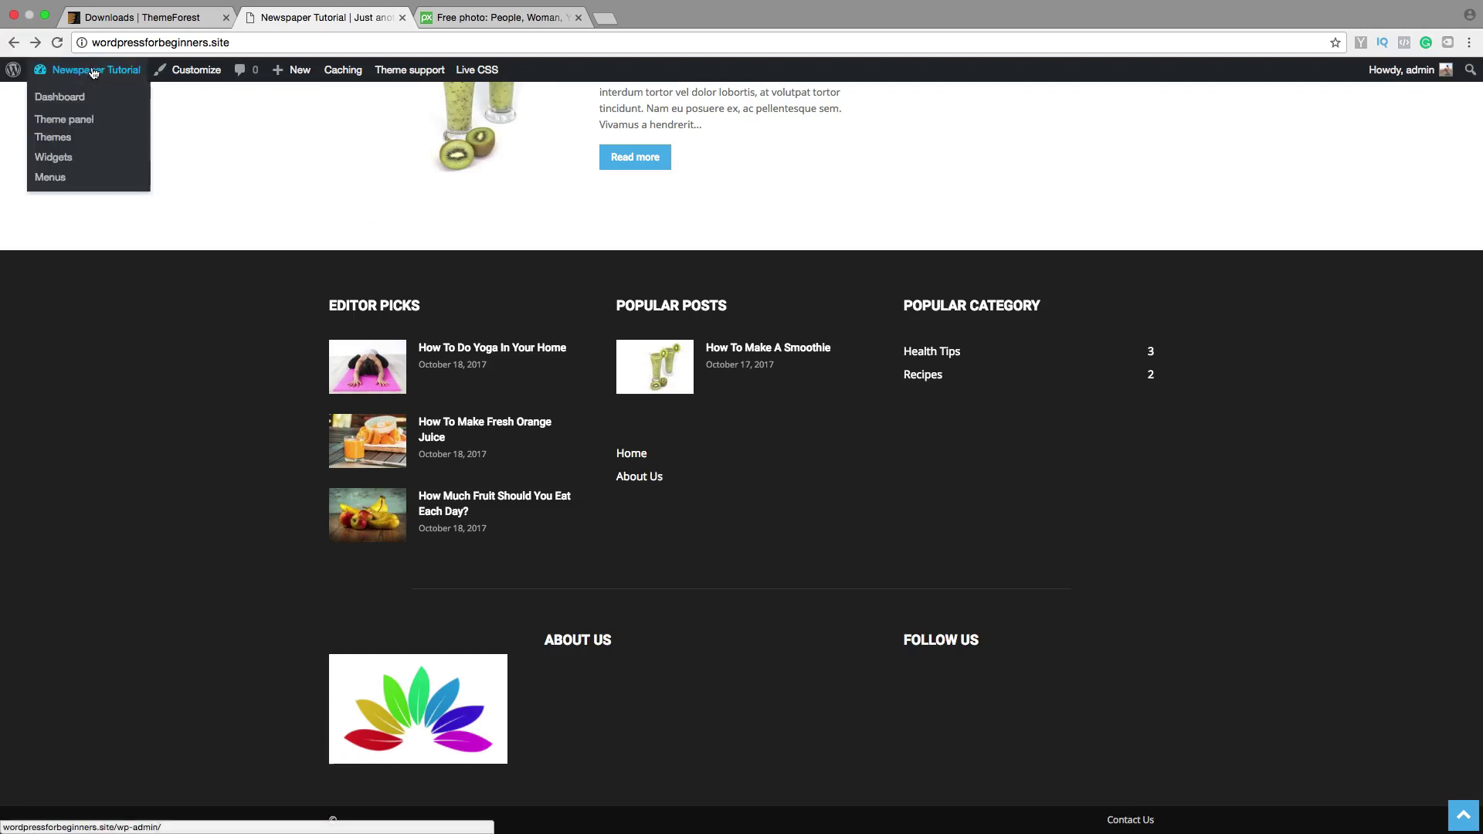
left_click(74, 120)
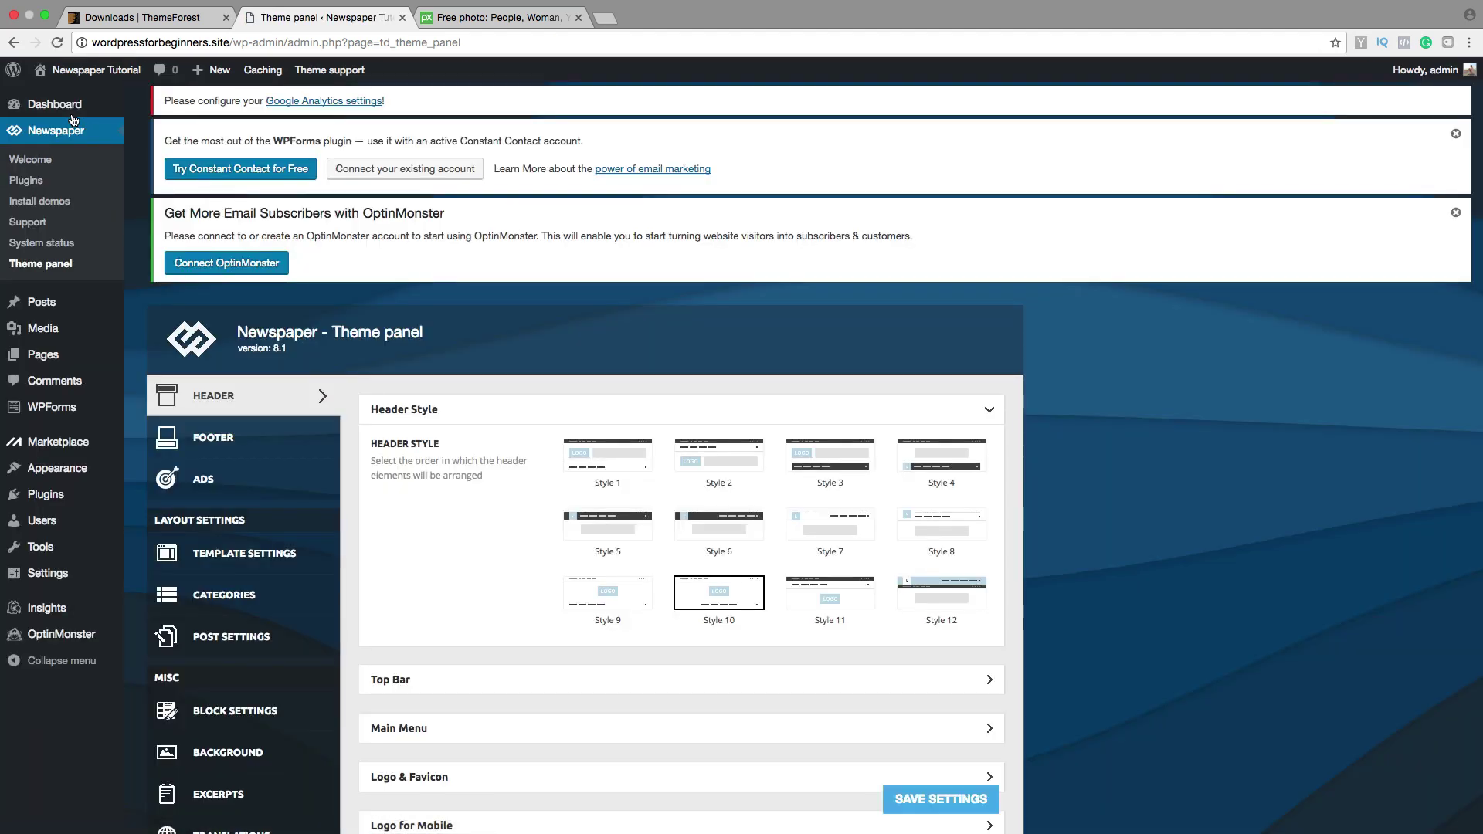
left_click(220, 440)
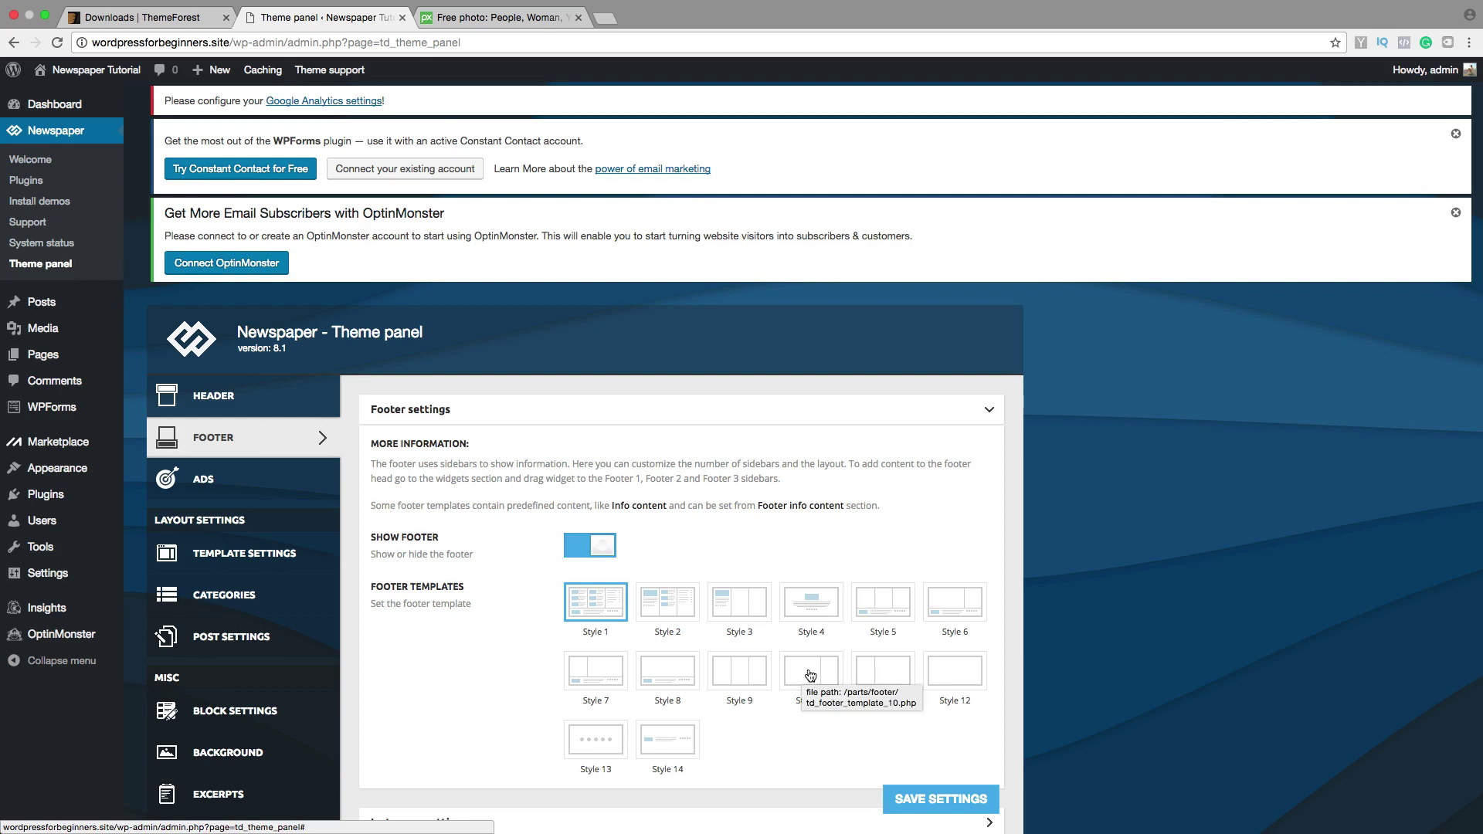
left_click(743, 680)
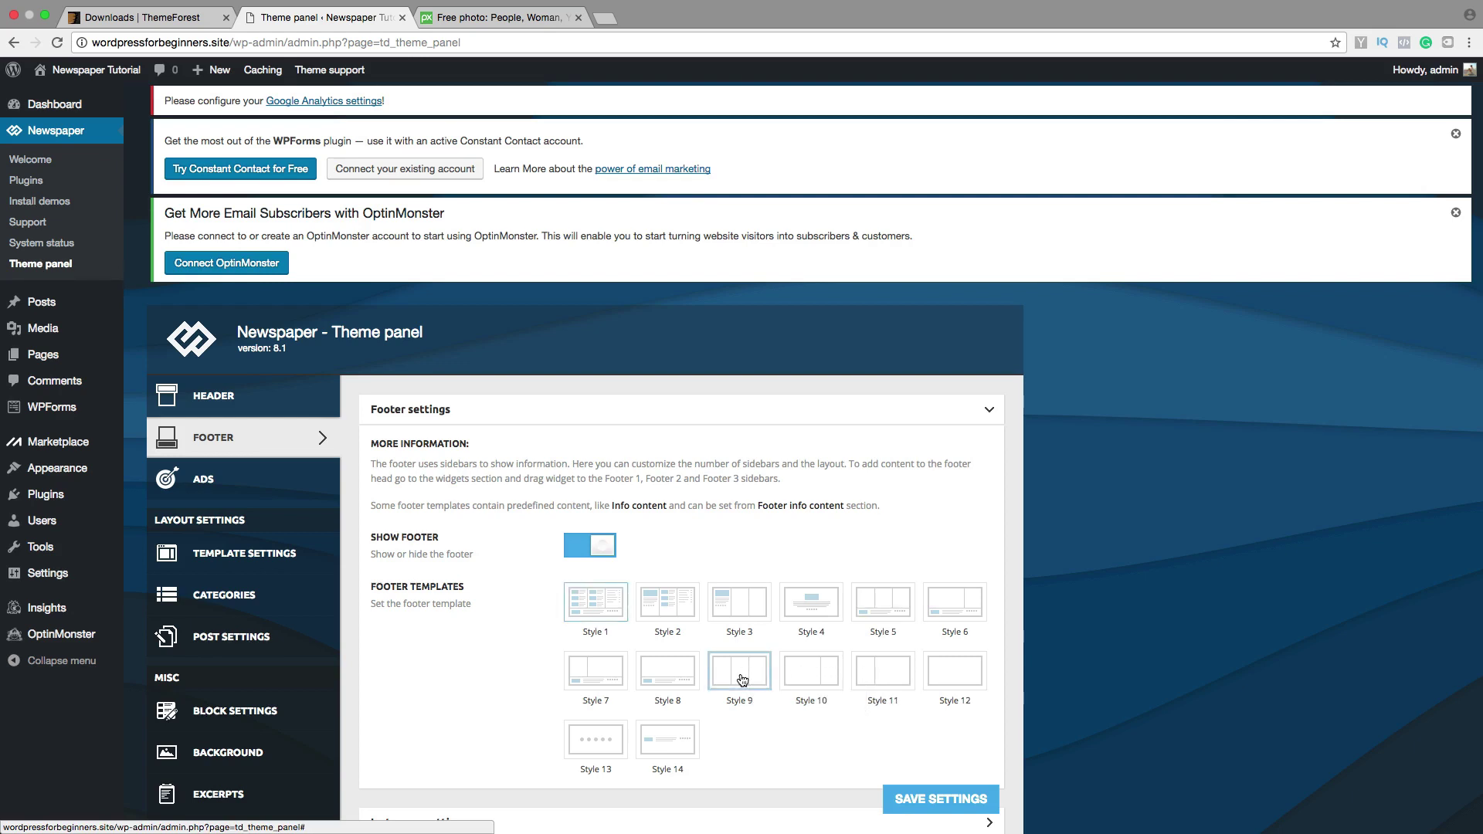
scroll(740, 686, "down", 5)
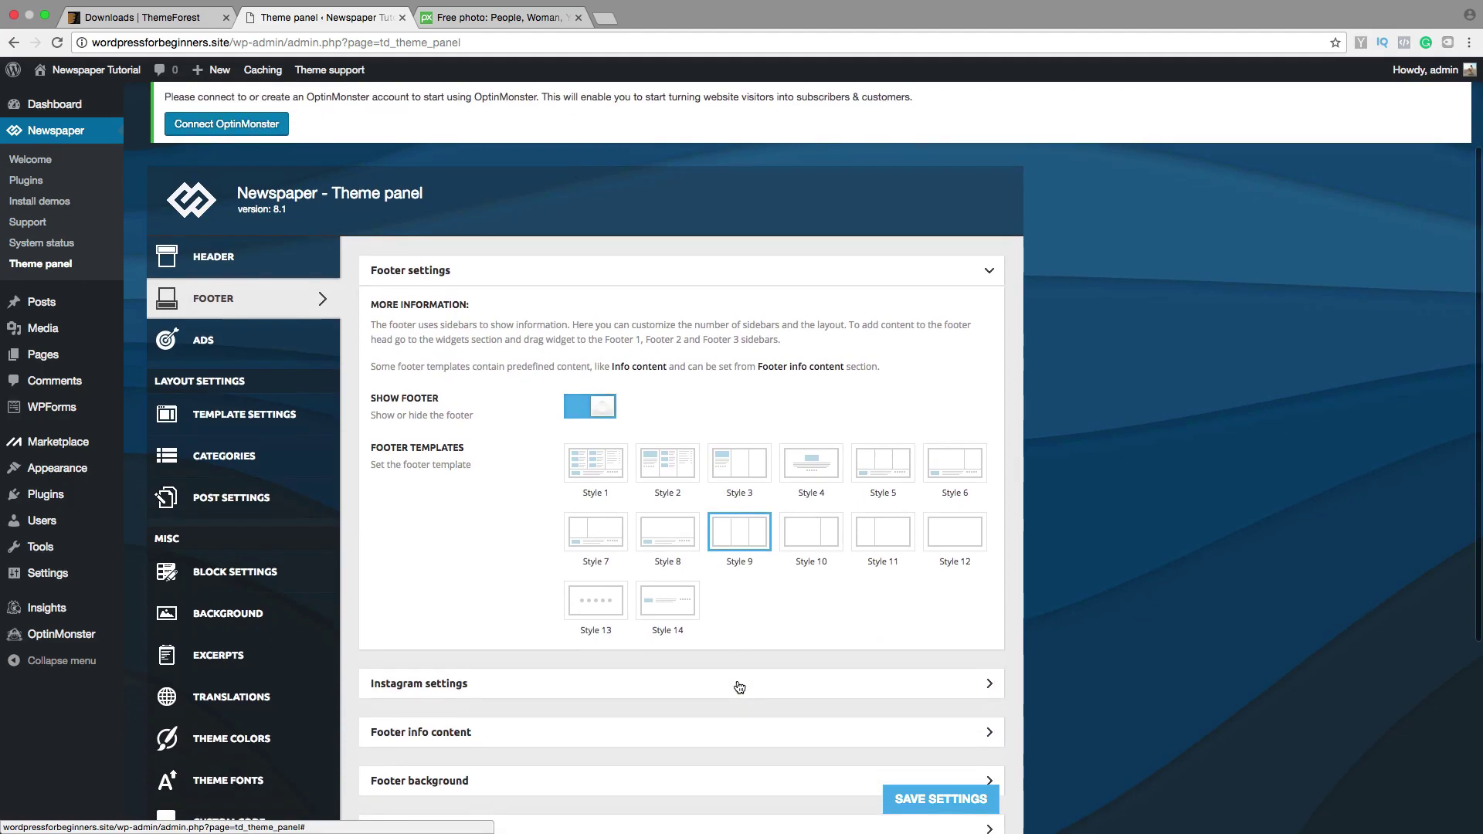
left_click(925, 802)
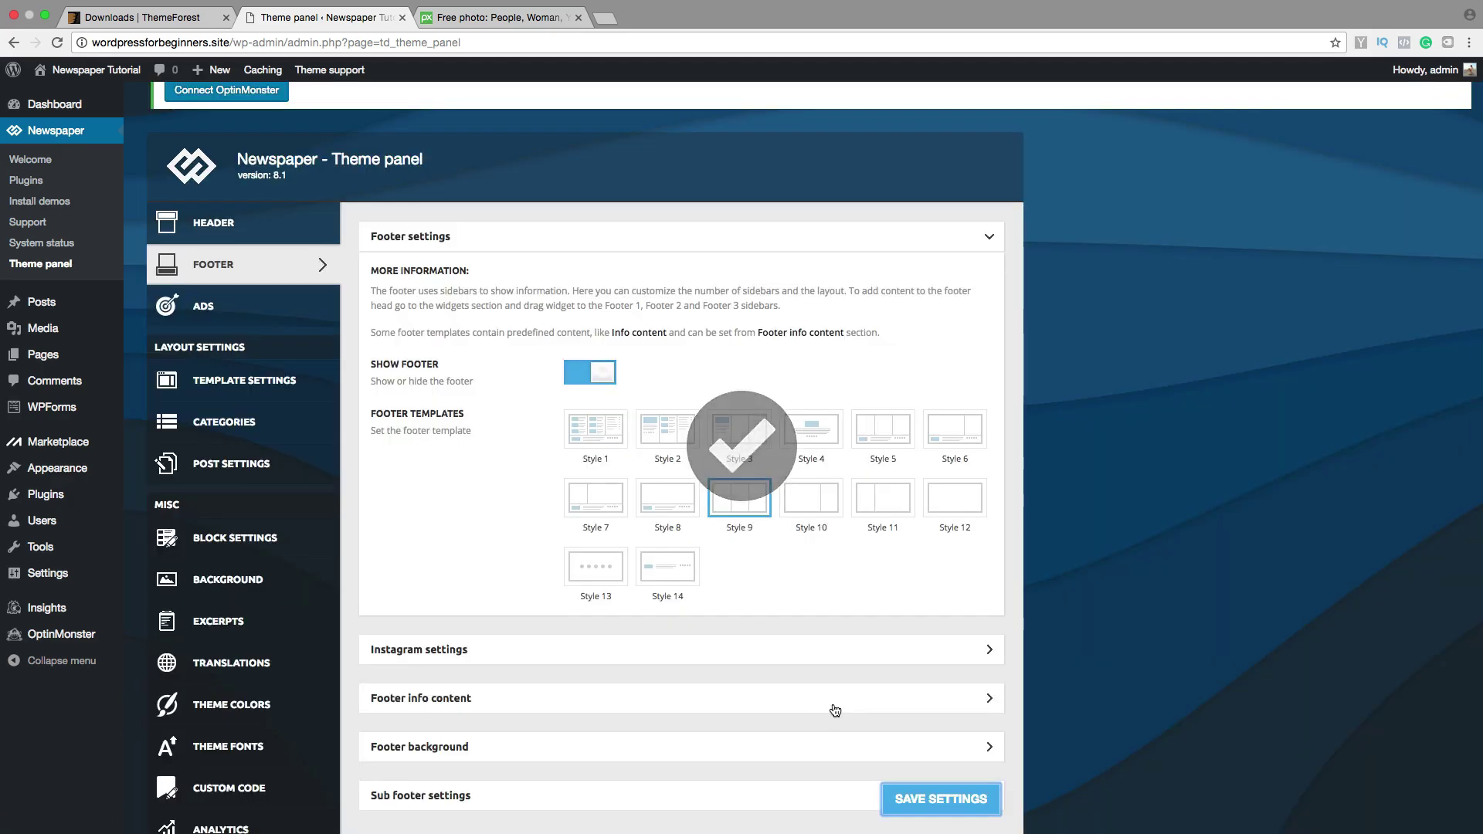
scroll(835, 707, "down", 1)
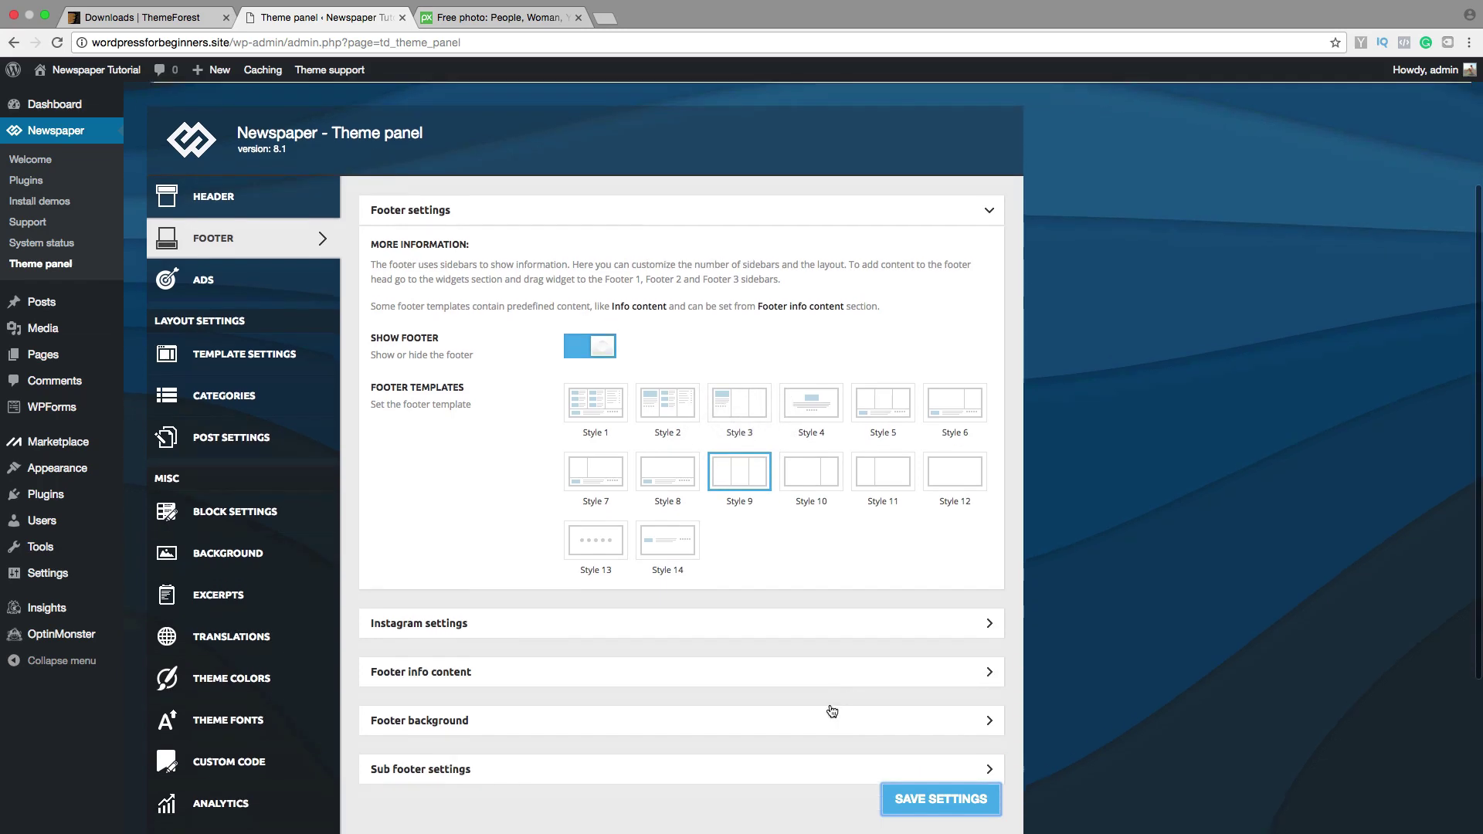
left_click(529, 624)
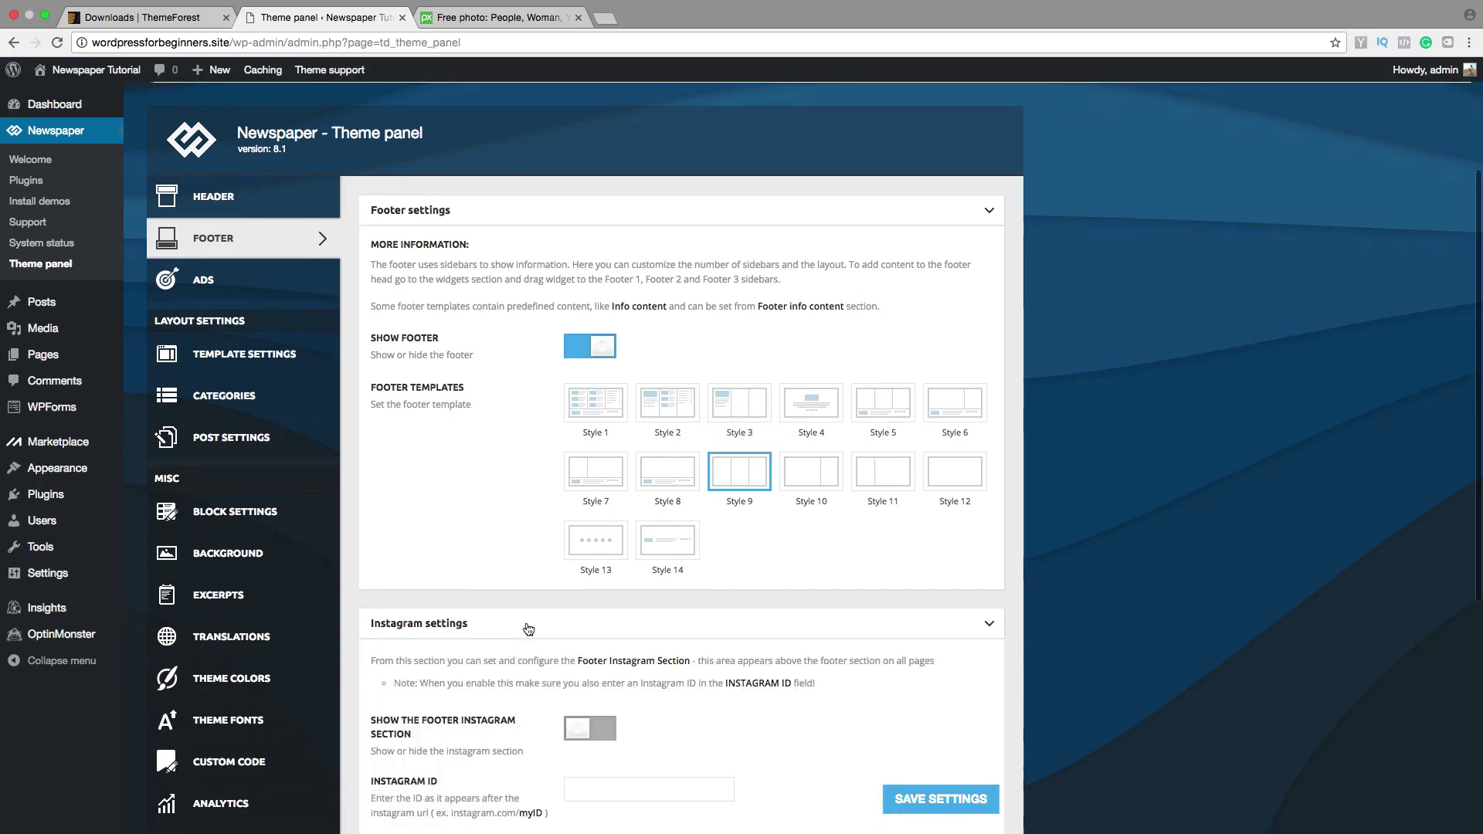
- Enable the footer Instagram section with 8 images per row and 1 row, then expand Footer info content
scroll(522, 647, "down", 3)
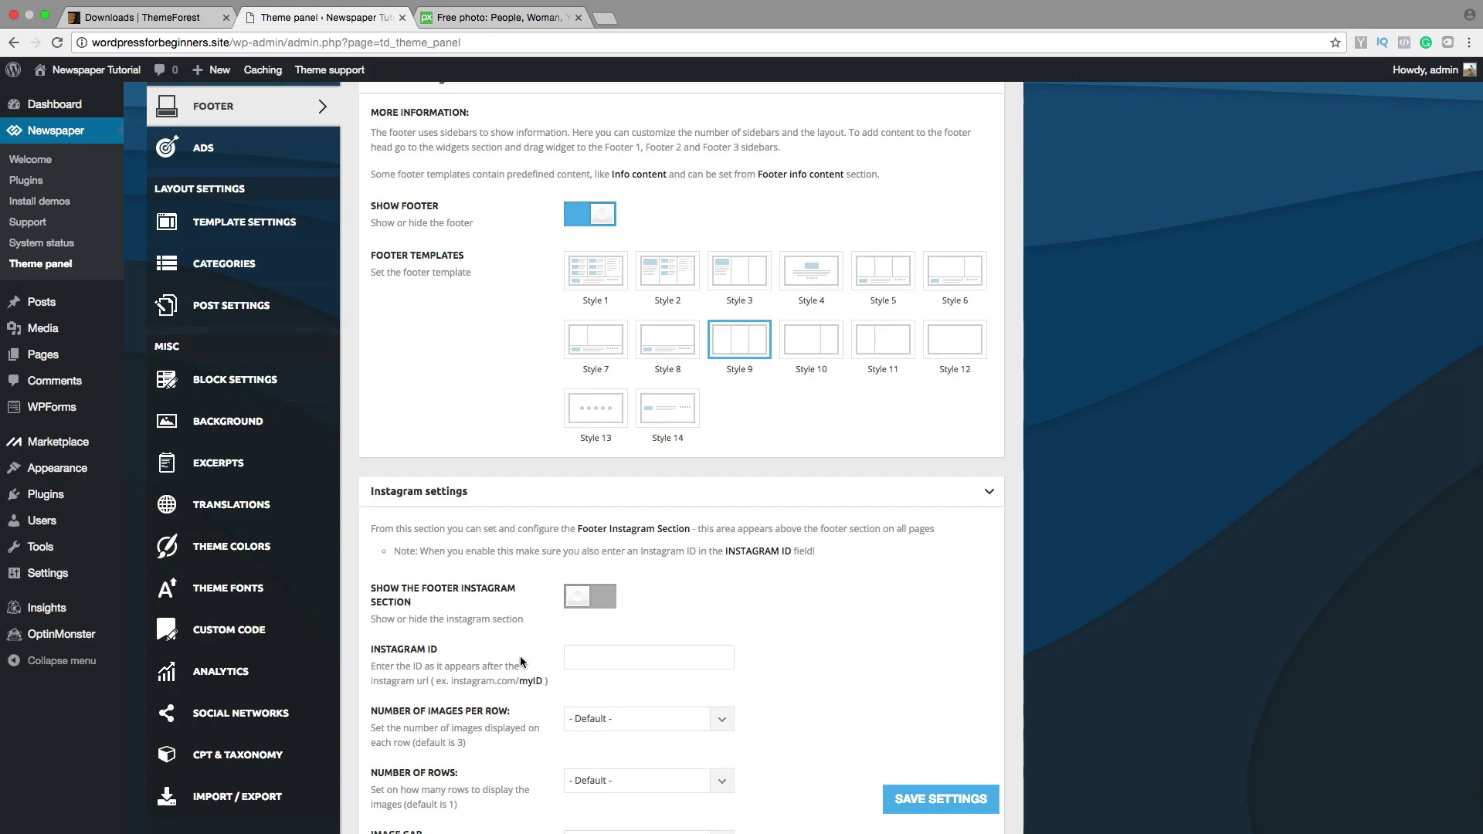
scroll(521, 656, "down", 1)
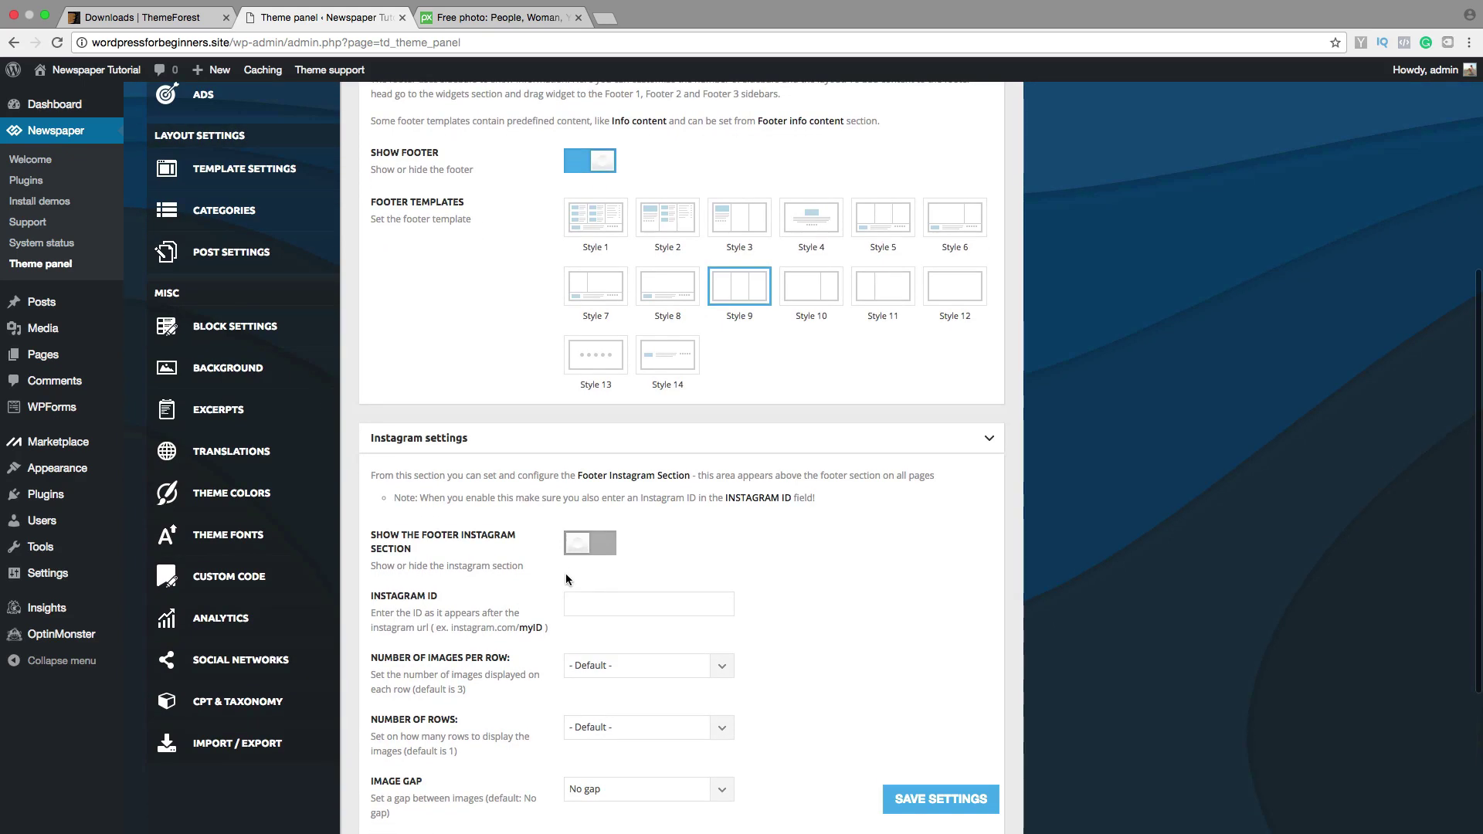
left_click(581, 547)
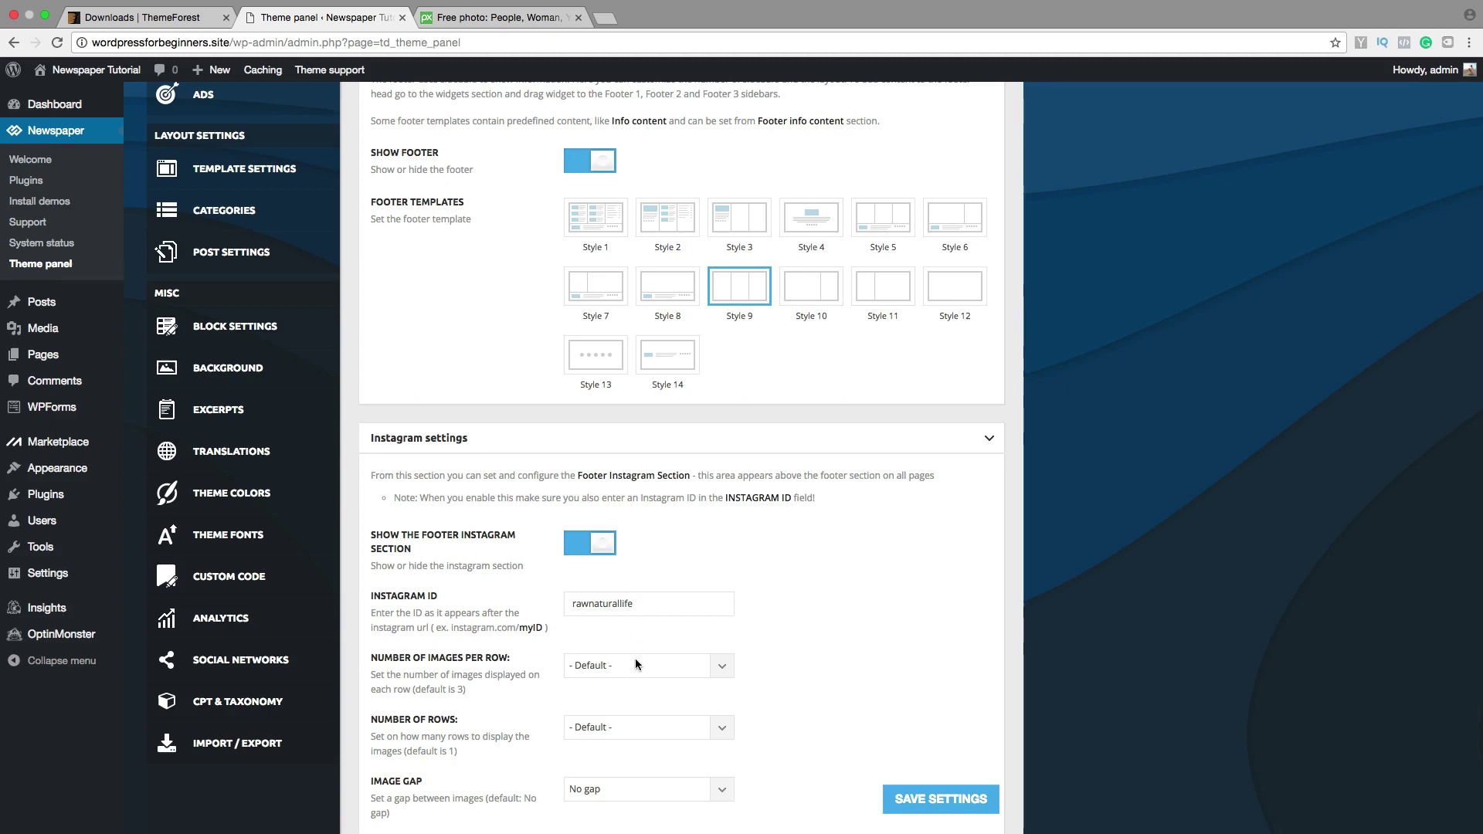
scroll(412, 640, "down", 1)
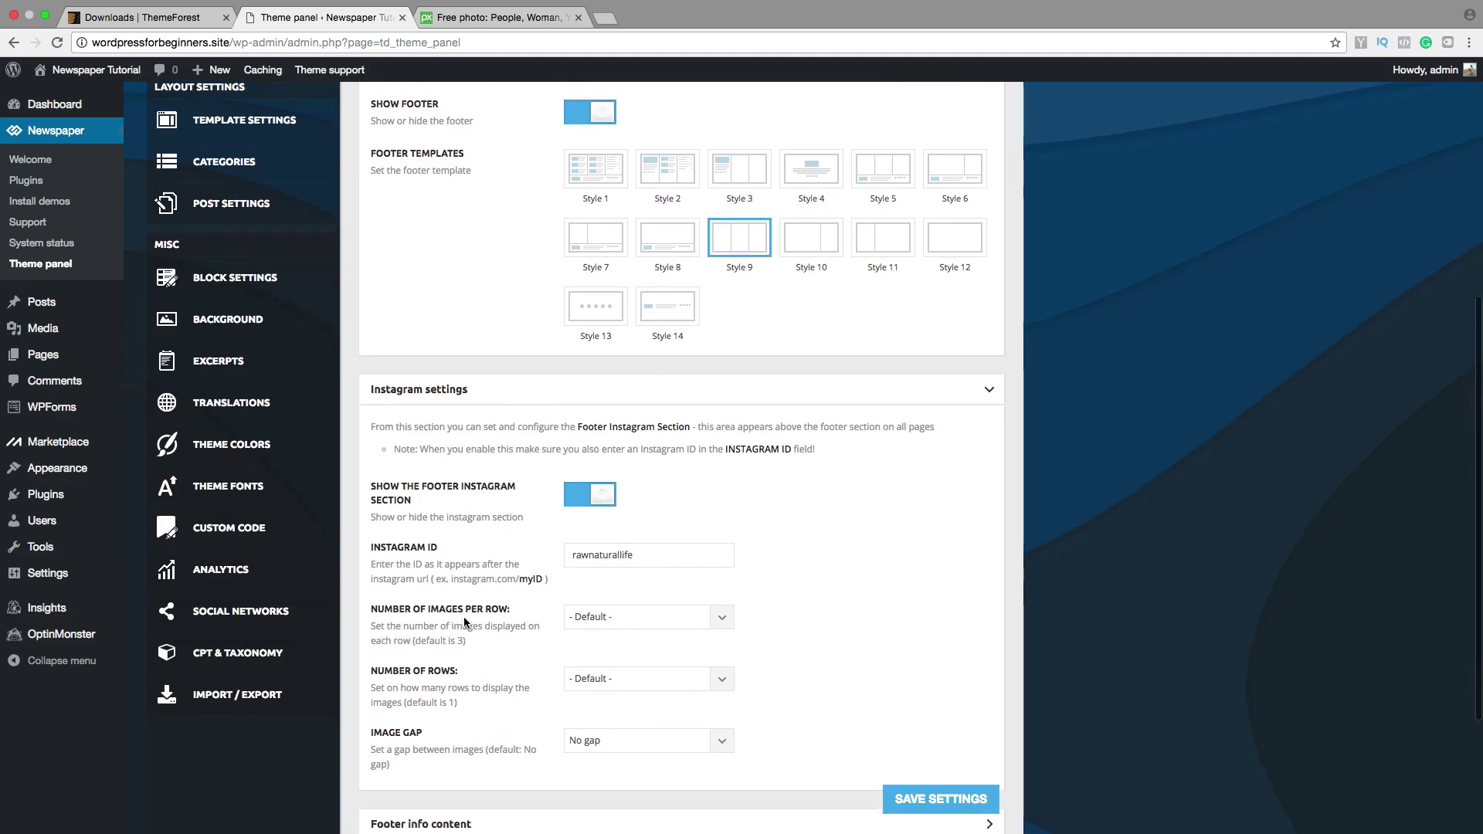
left_click(656, 616)
left_click(609, 721)
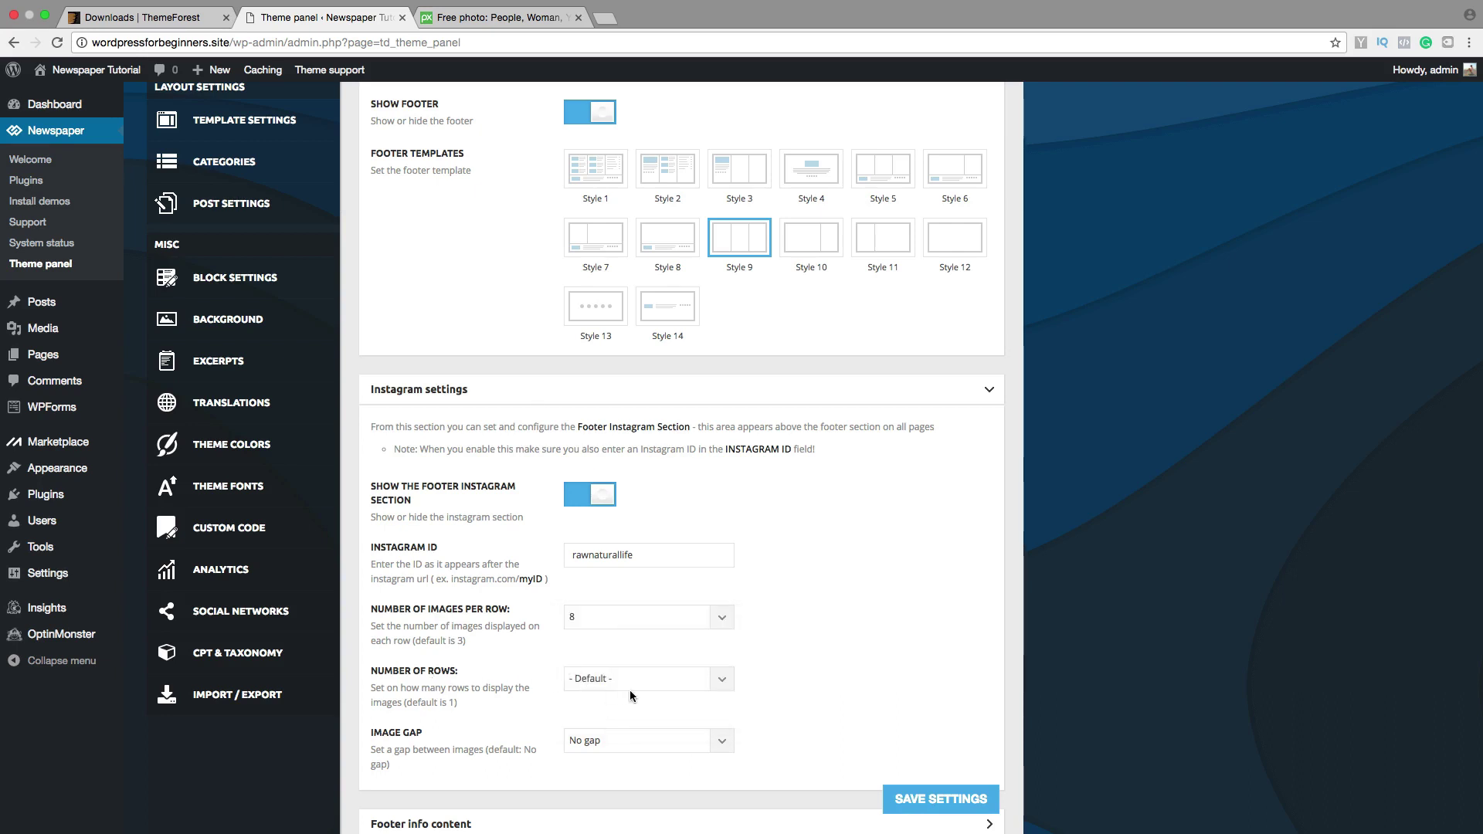
left_click(631, 682)
left_click(609, 690)
scroll(730, 739, "down", 3)
scroll(730, 739, "down", 2)
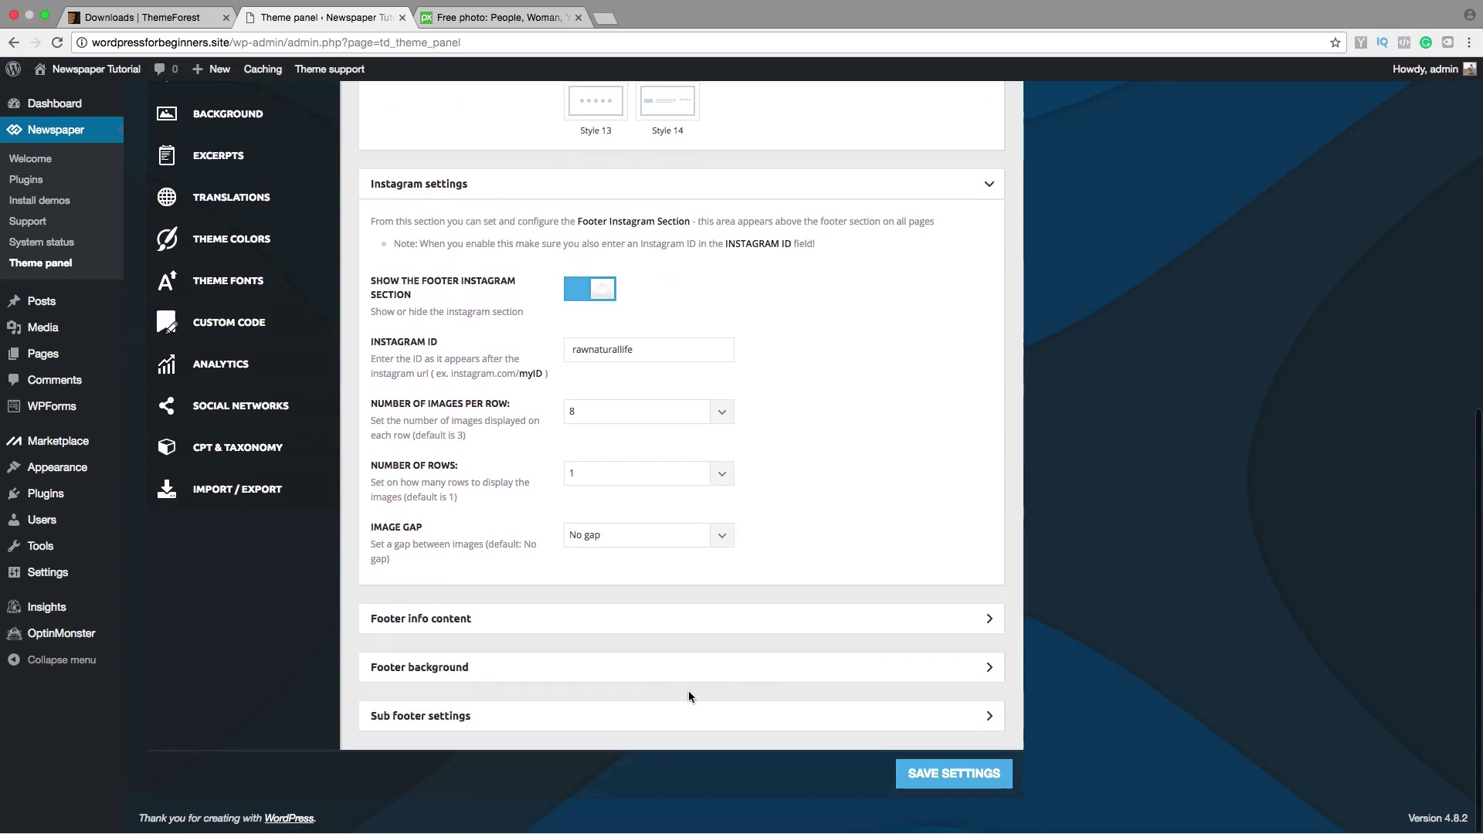
left_click(436, 621)
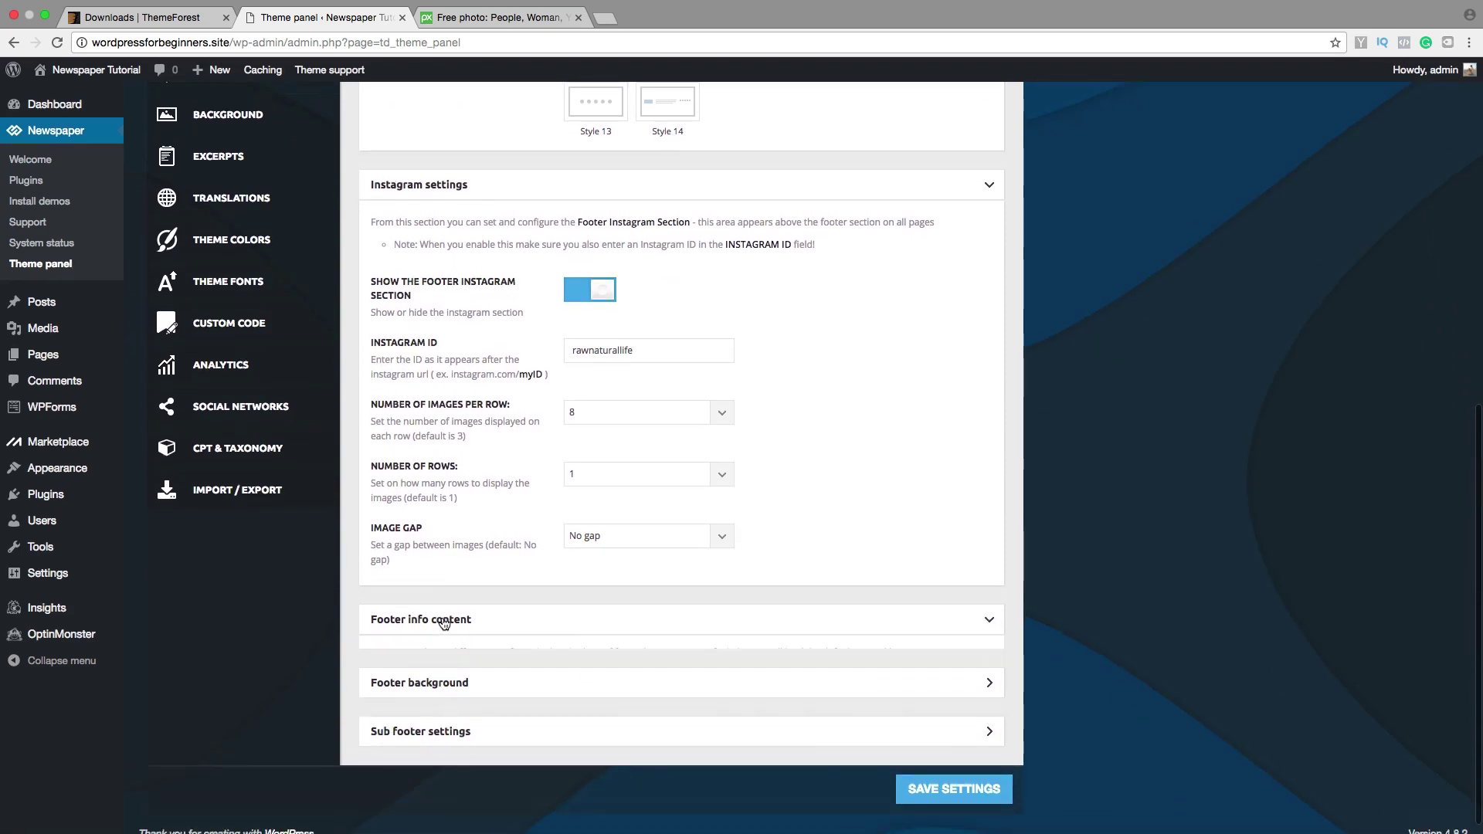
- Enter the footer contact e-mail address and save the footer settings
scroll(545, 673, "down", 5)
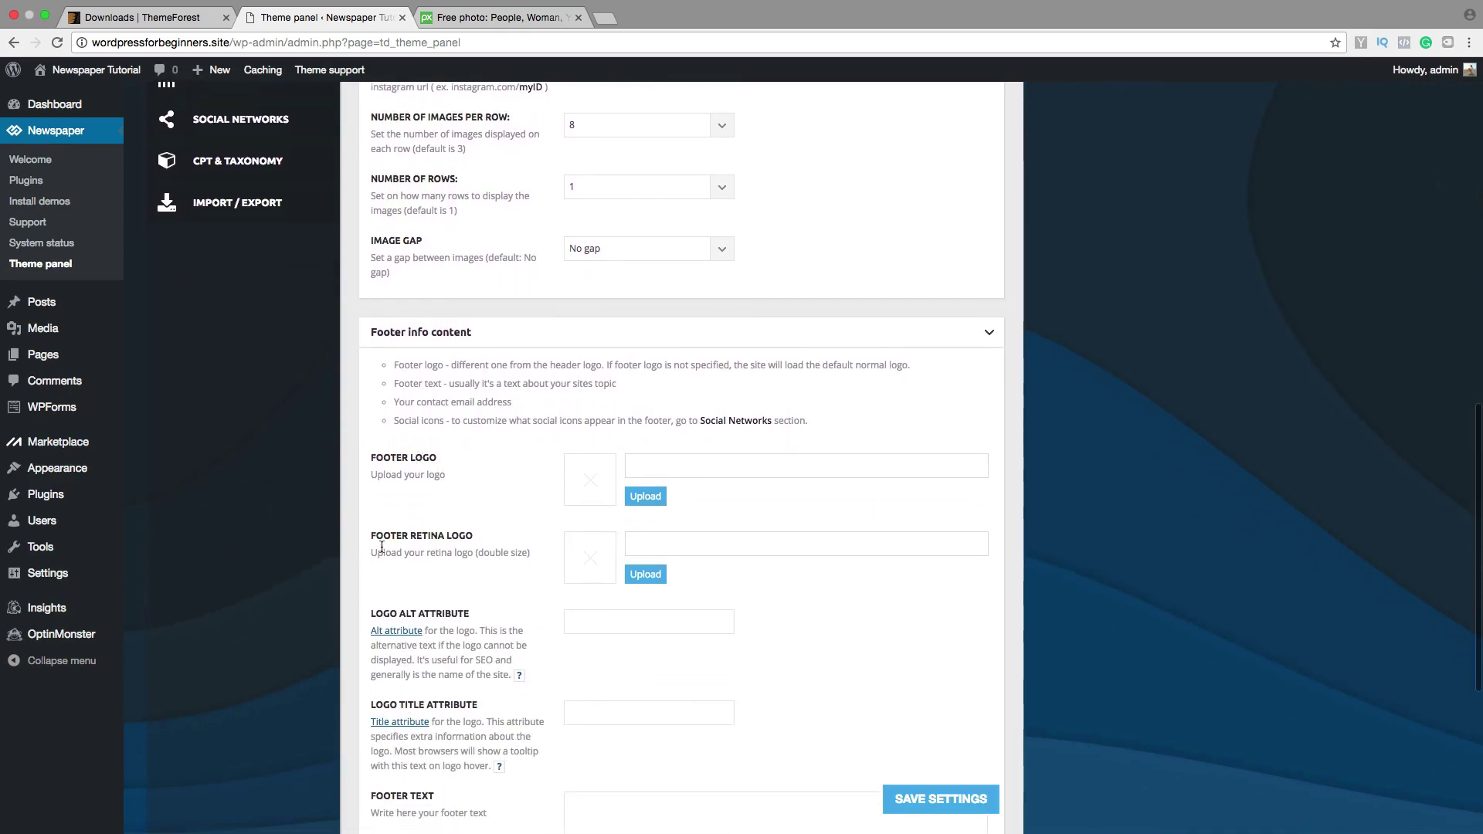
scroll(417, 545, "down", 3)
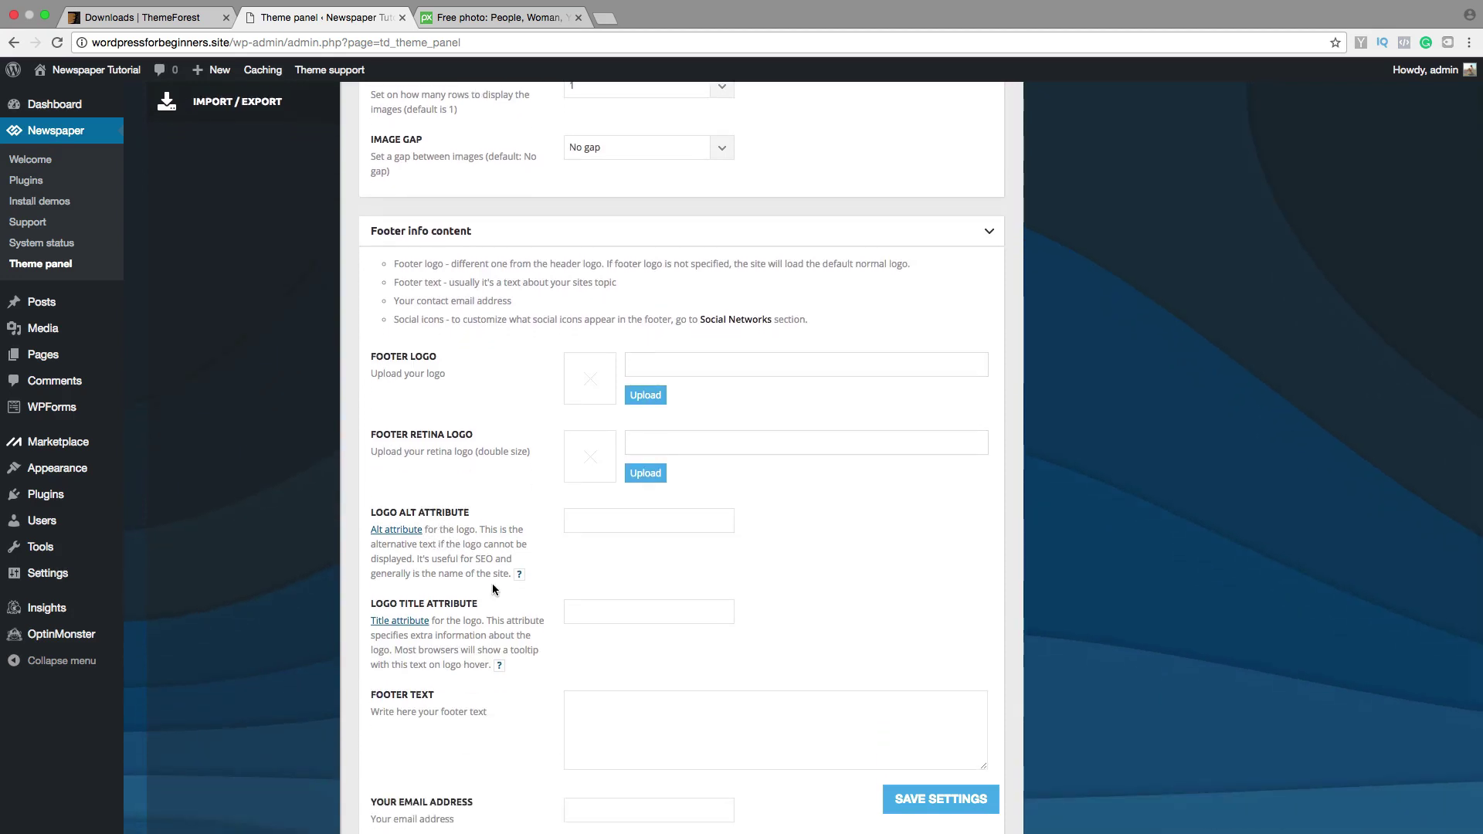
scroll(502, 572, "down", 2)
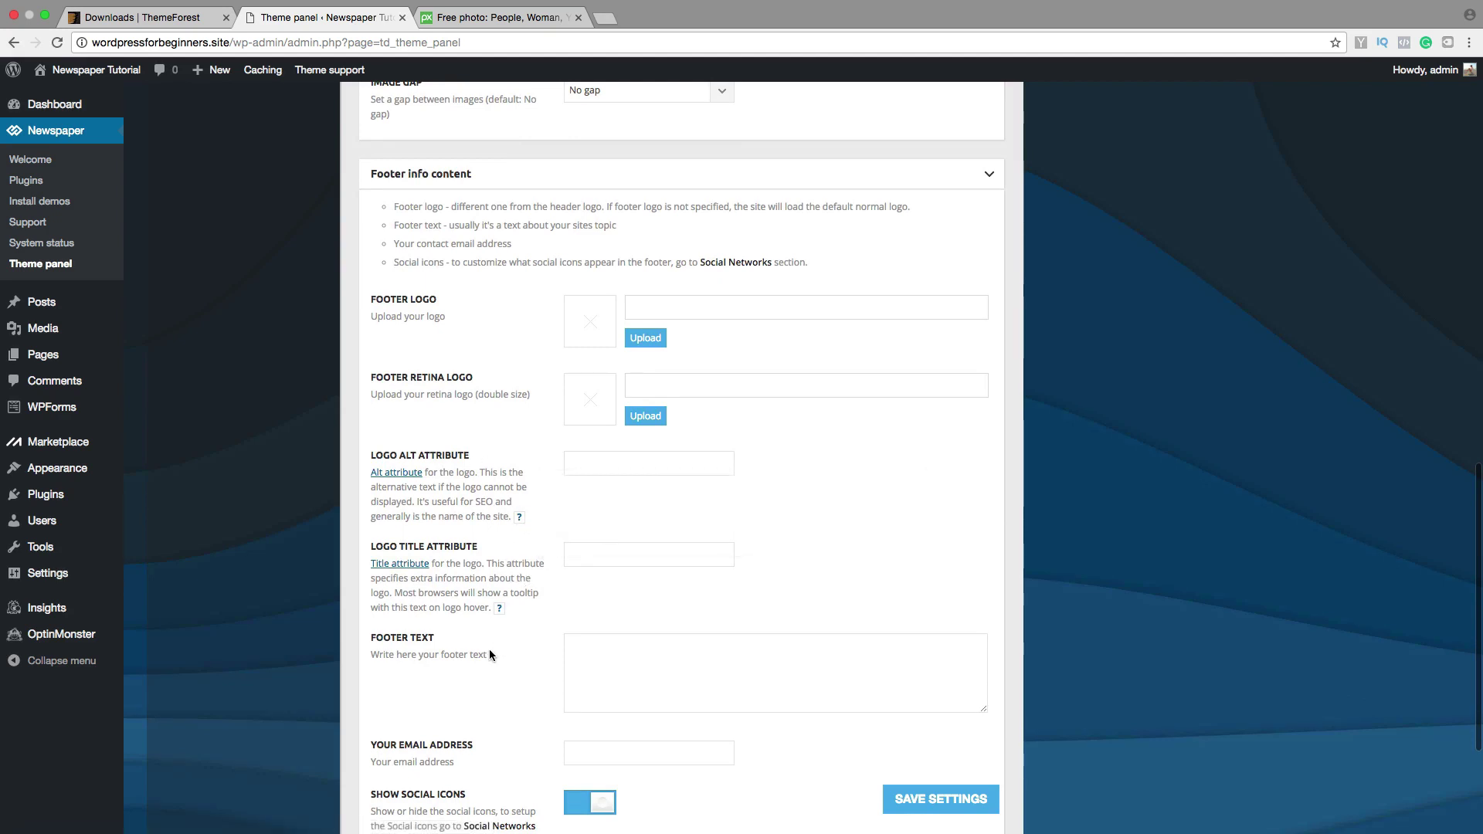
scroll(496, 664, "down", 2)
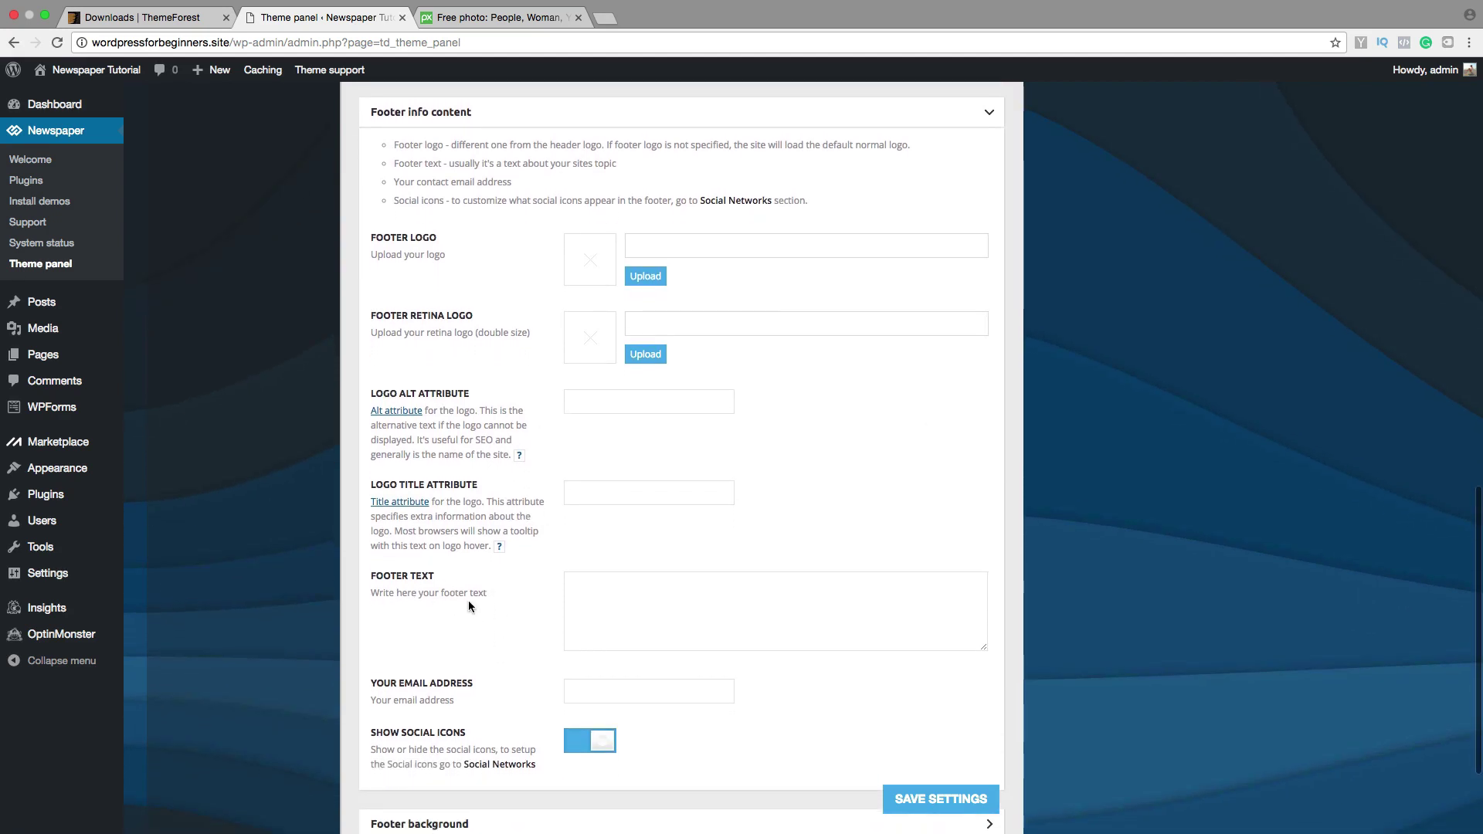
scroll(468, 600, "down", 3)
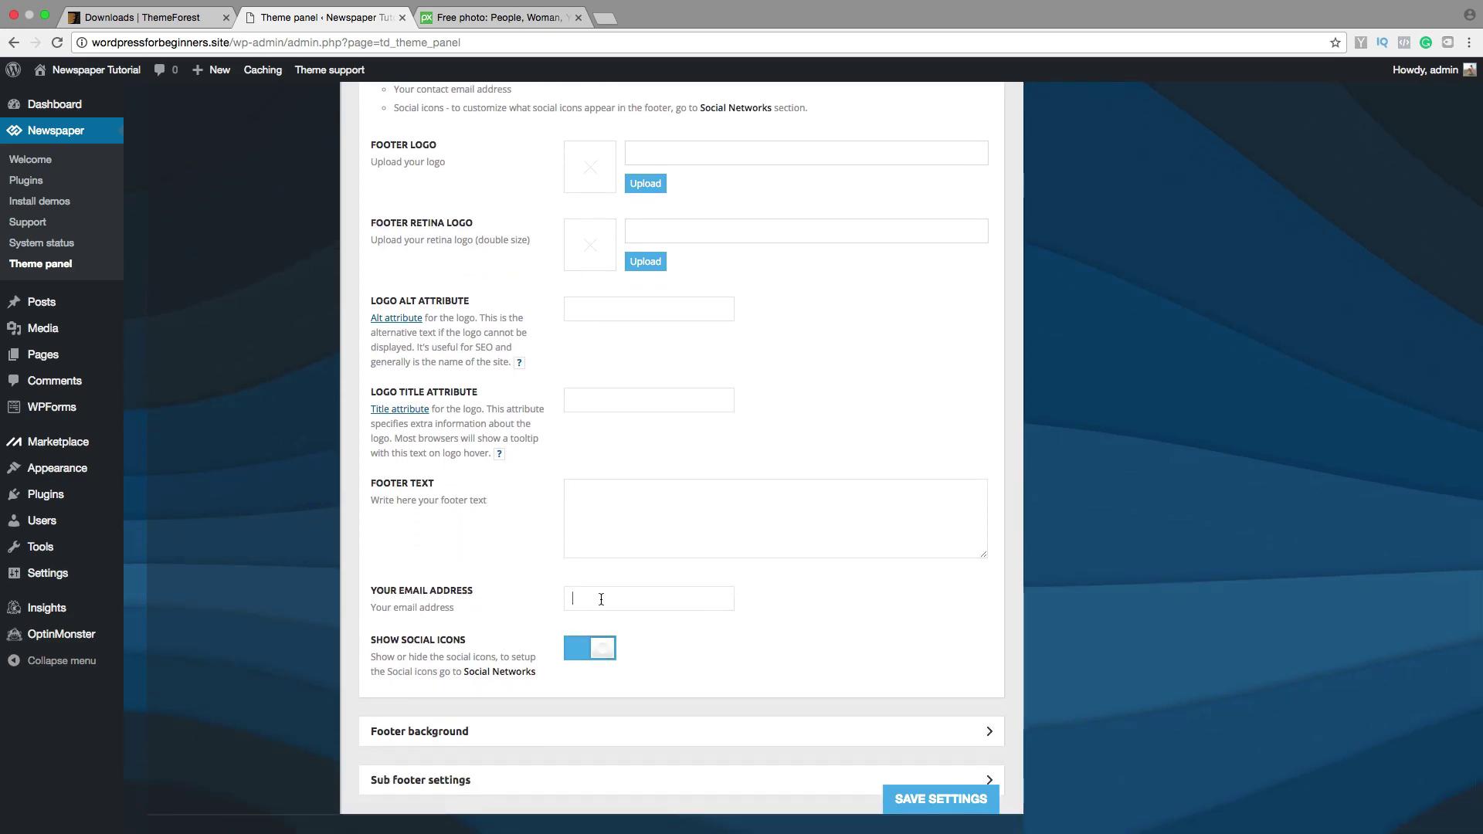
left_click(601, 600)
scroll(553, 655, "down", 2)
left_click(907, 774)
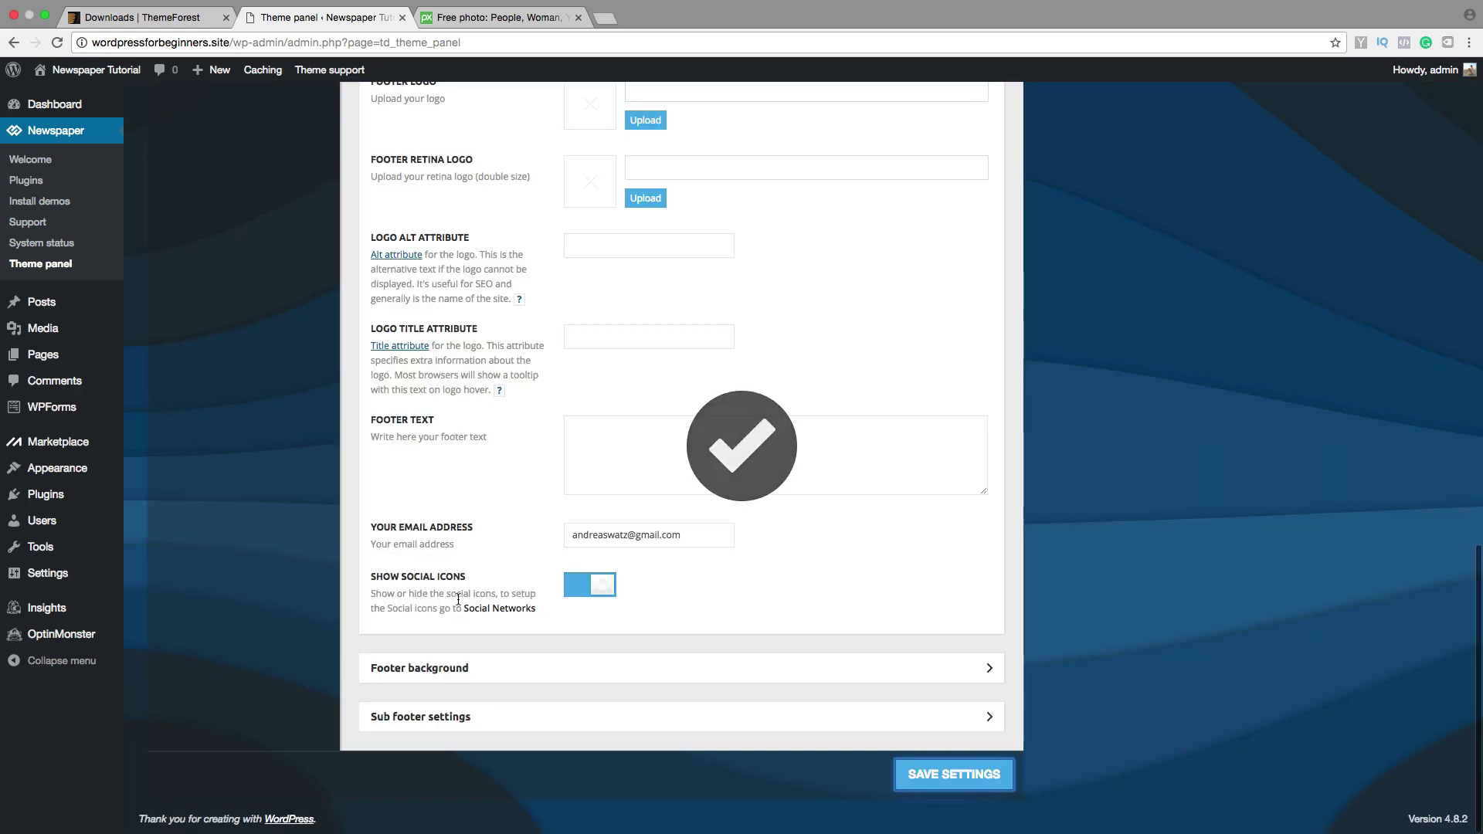
- Expand the Footer background options at the bottom of the Theme panel
scroll(457, 597, "up", 10)
scroll(458, 601, "down", 10)
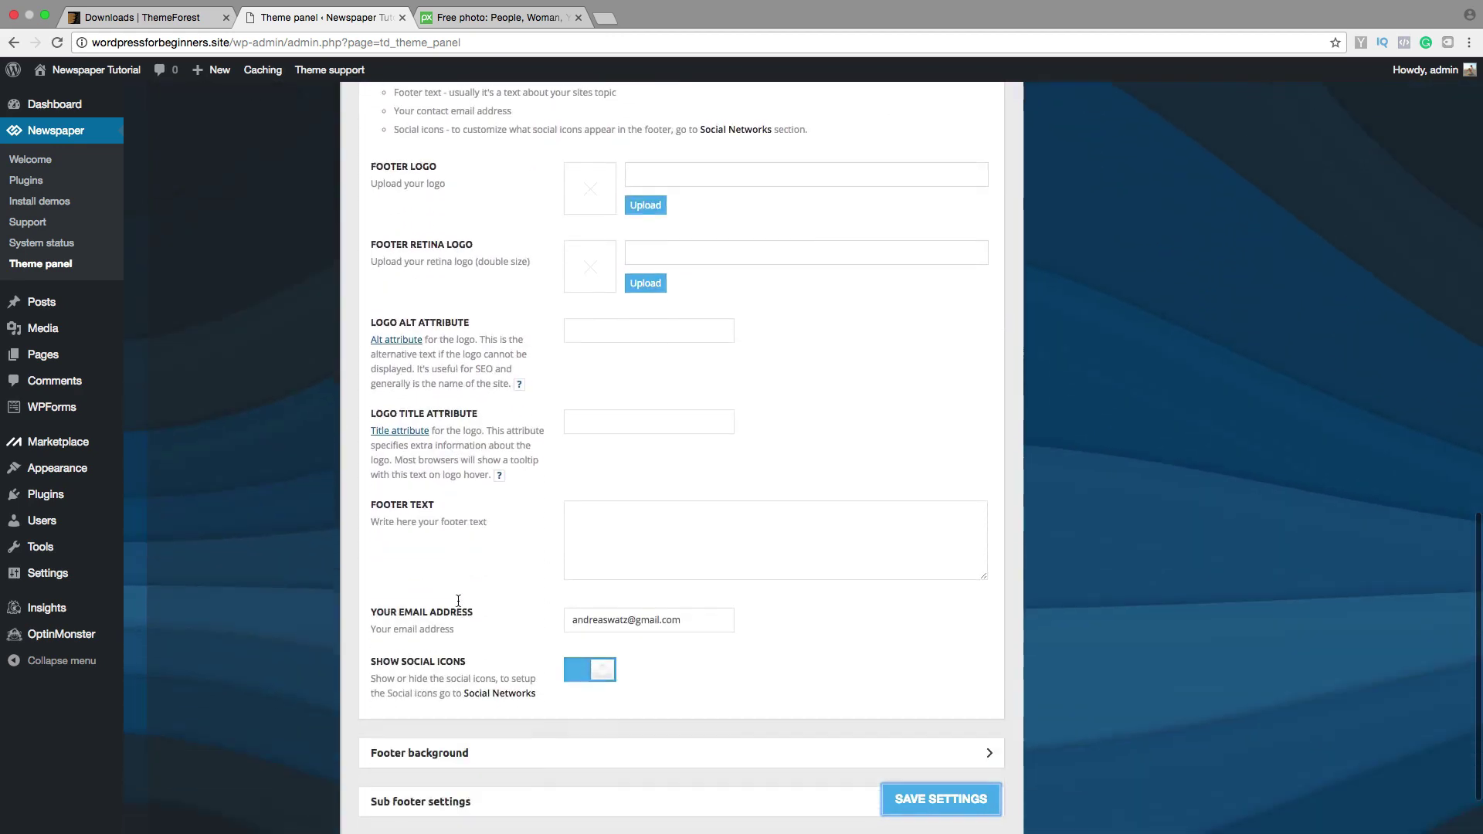
left_click(454, 669)
scroll(454, 669, "down", 7)
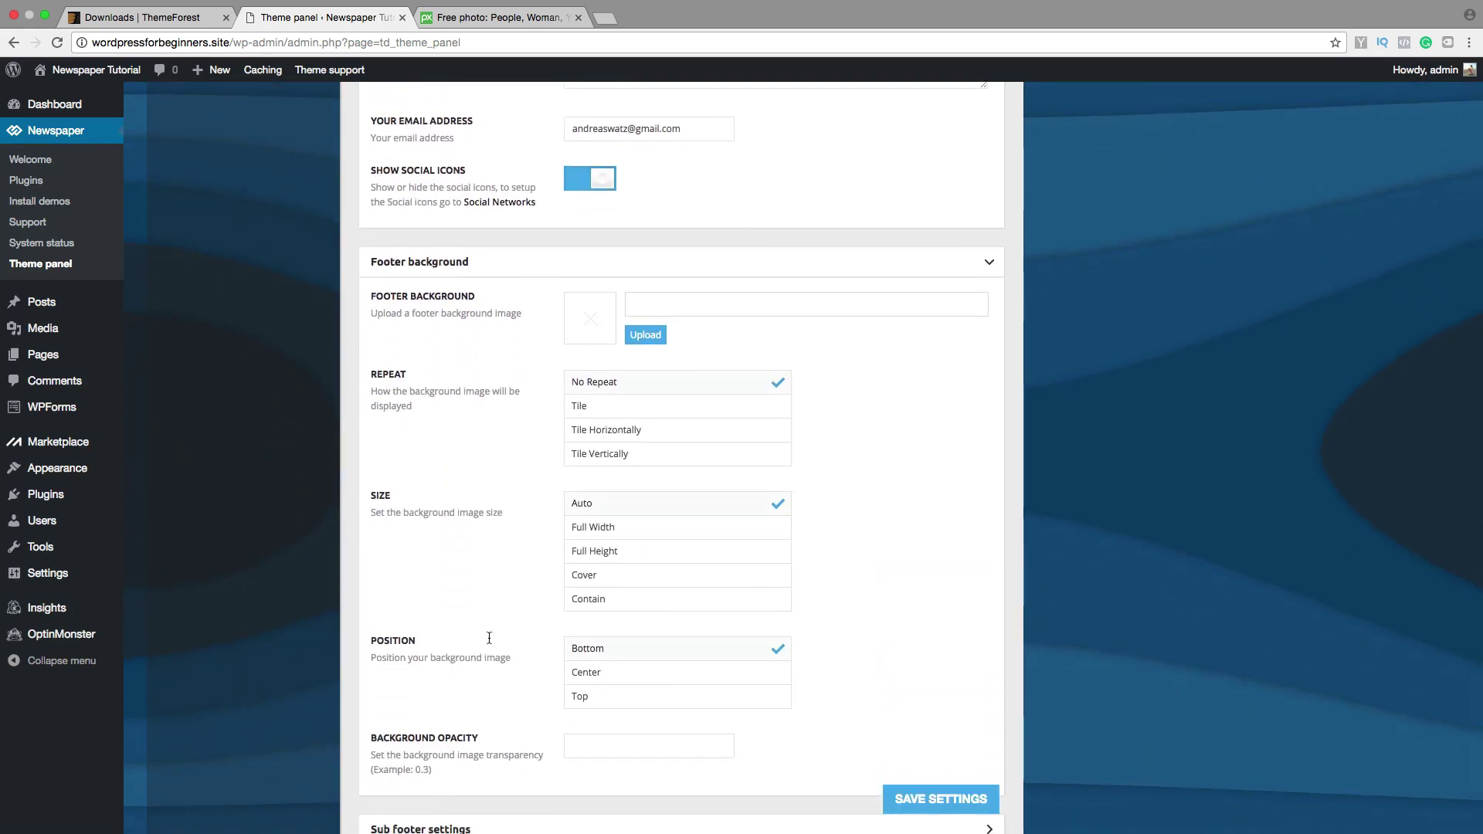
- Enter 'Waatz.com' as the sub-footer copyright text
scroll(501, 604, "down", 3)
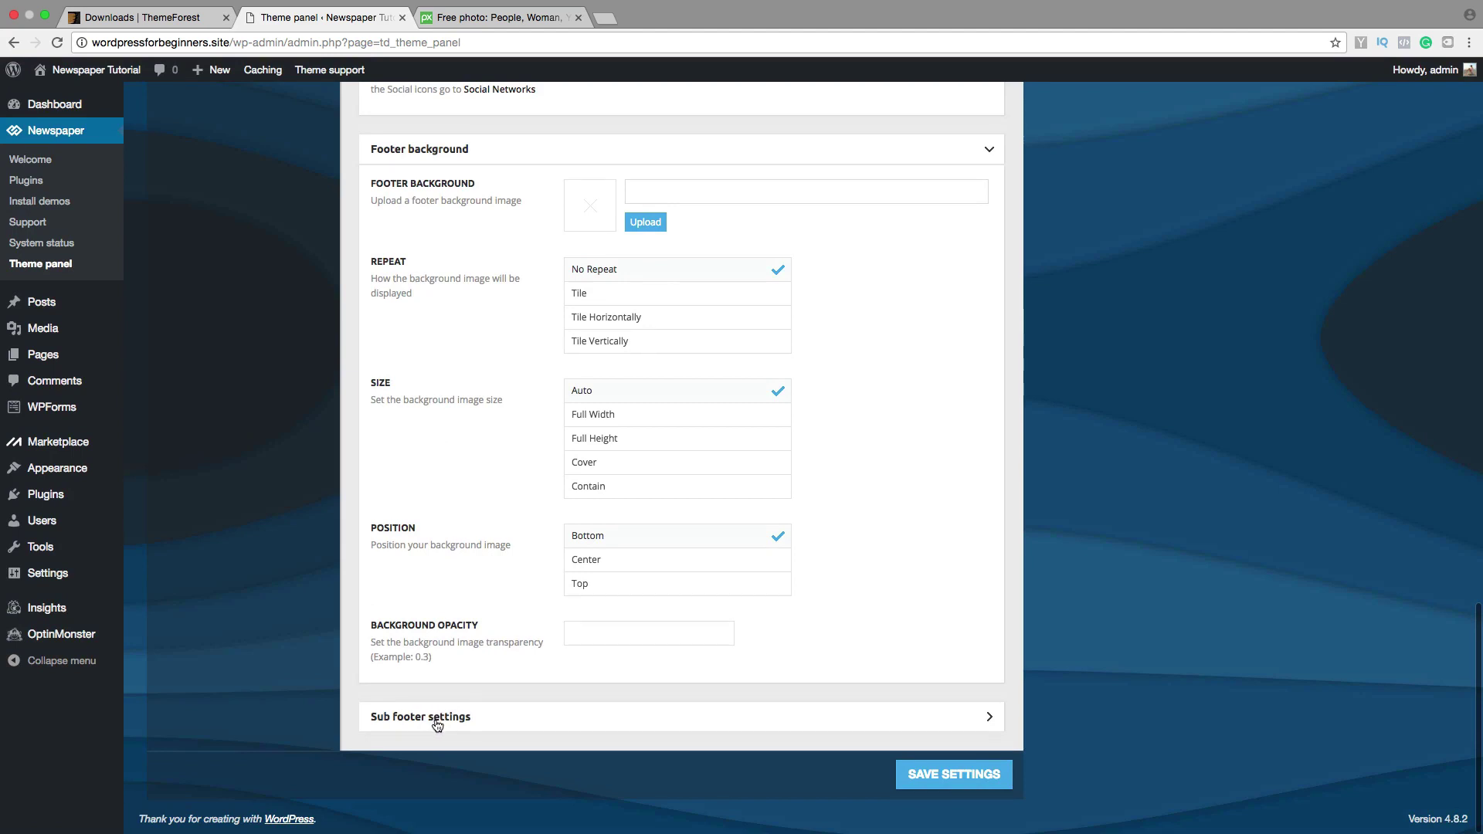
left_click(436, 718)
scroll(442, 709, "down", 6)
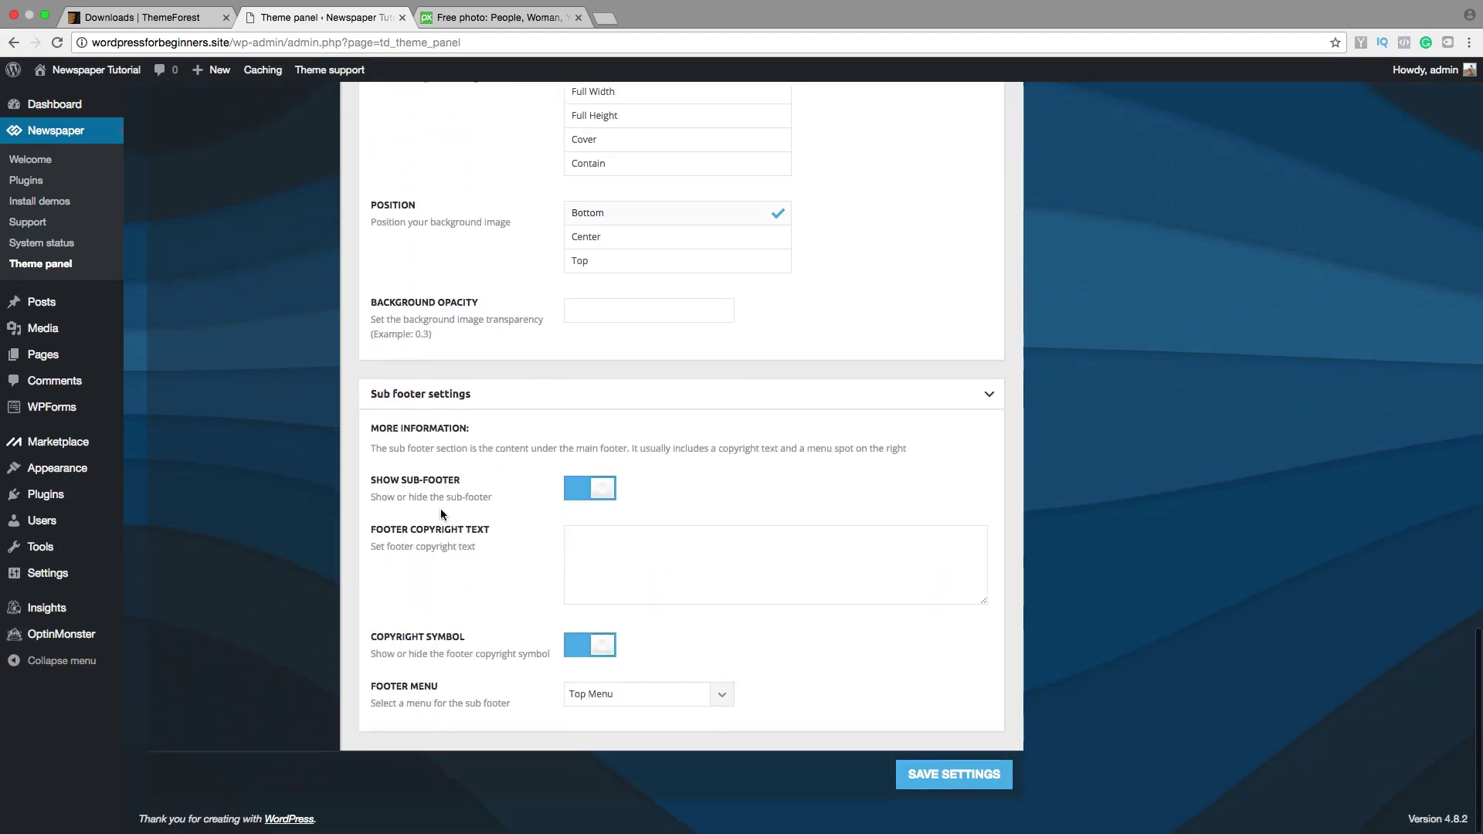
left_click(638, 549)
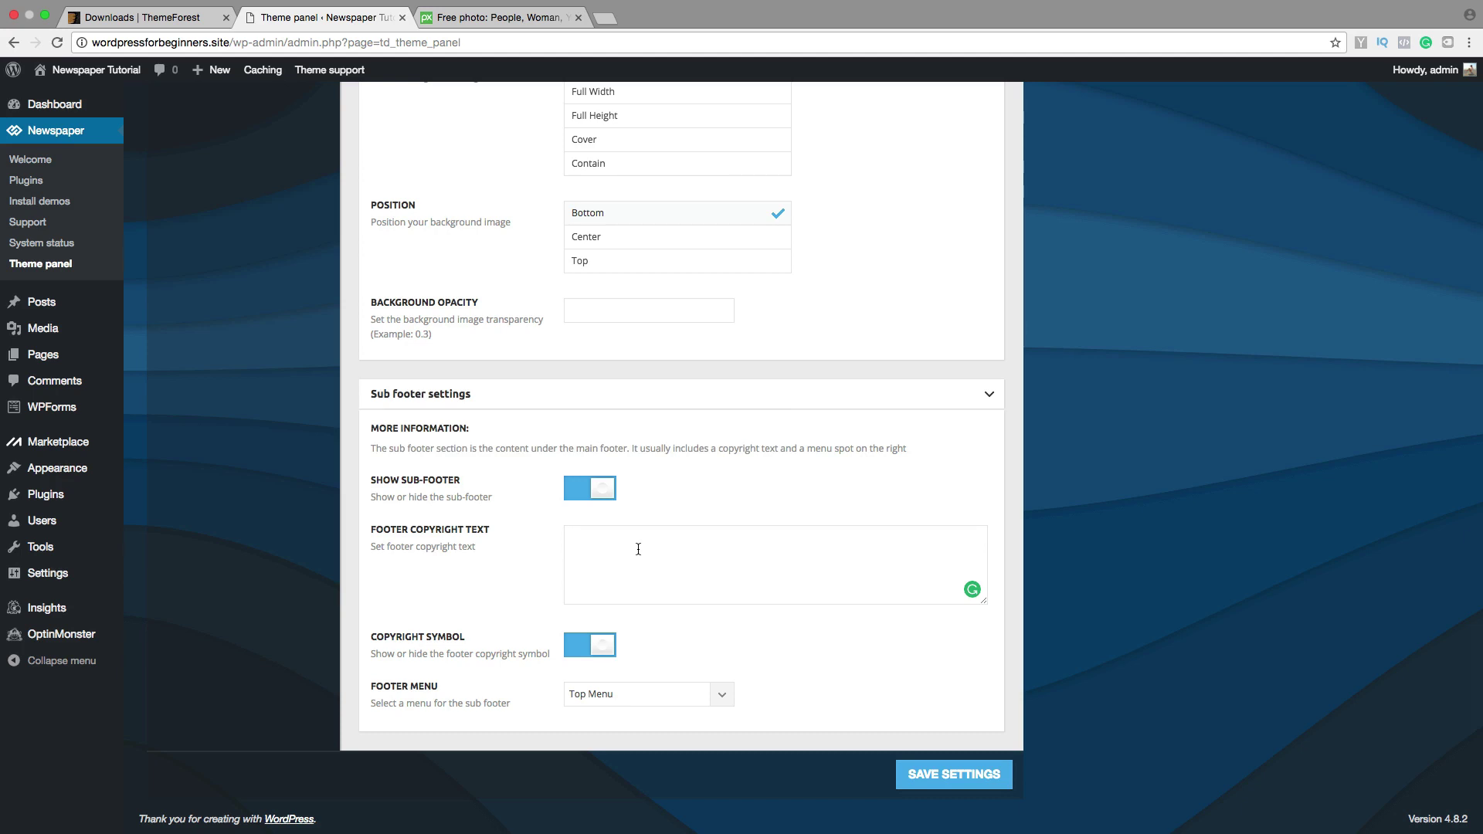
type("Waatz.com")
- Keep Top Menu as the sub-footer menu, save the settings, and open the live site
left_click(609, 694)
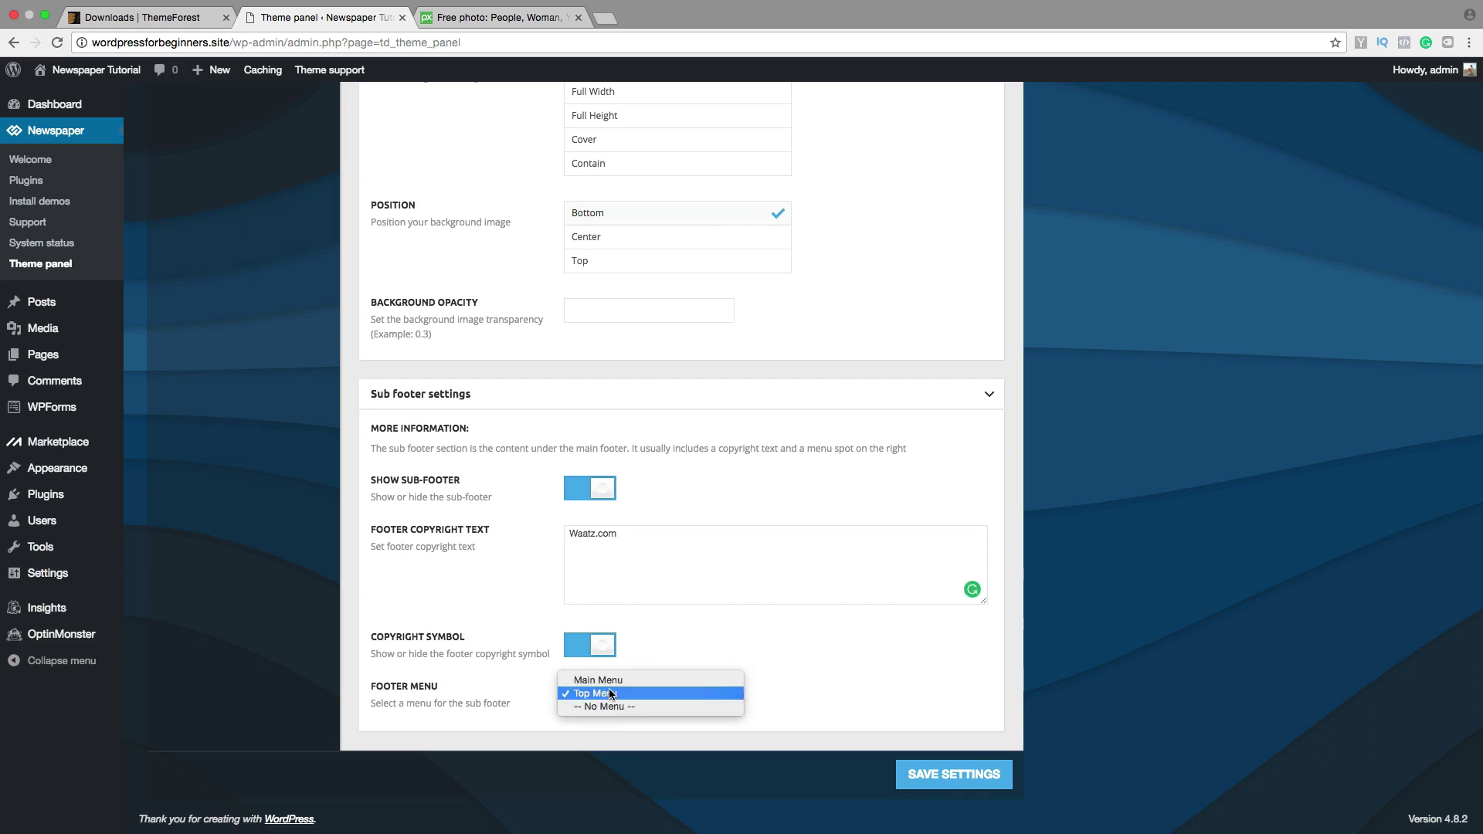
left_click(611, 695)
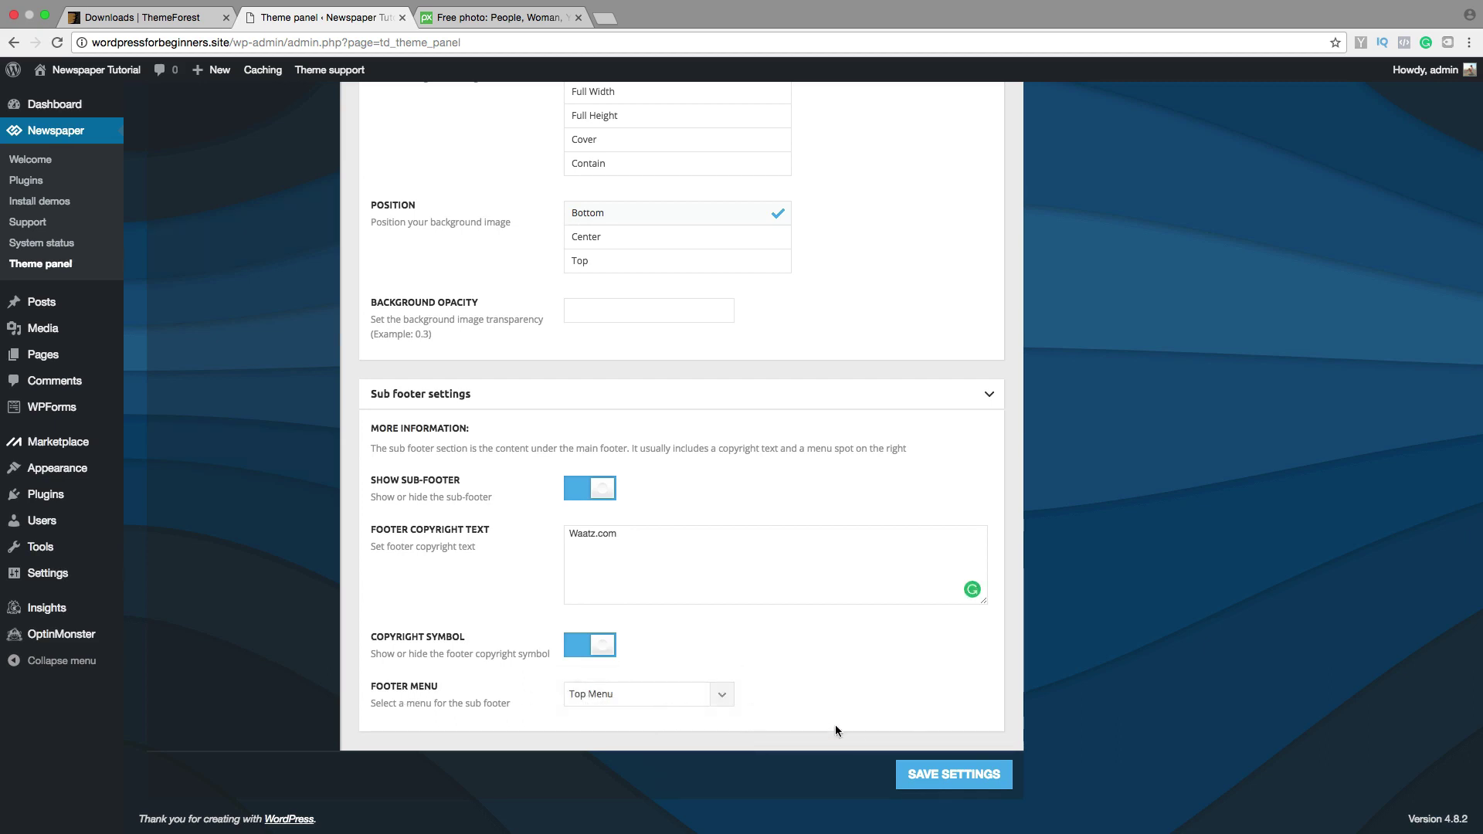
left_click(935, 774)
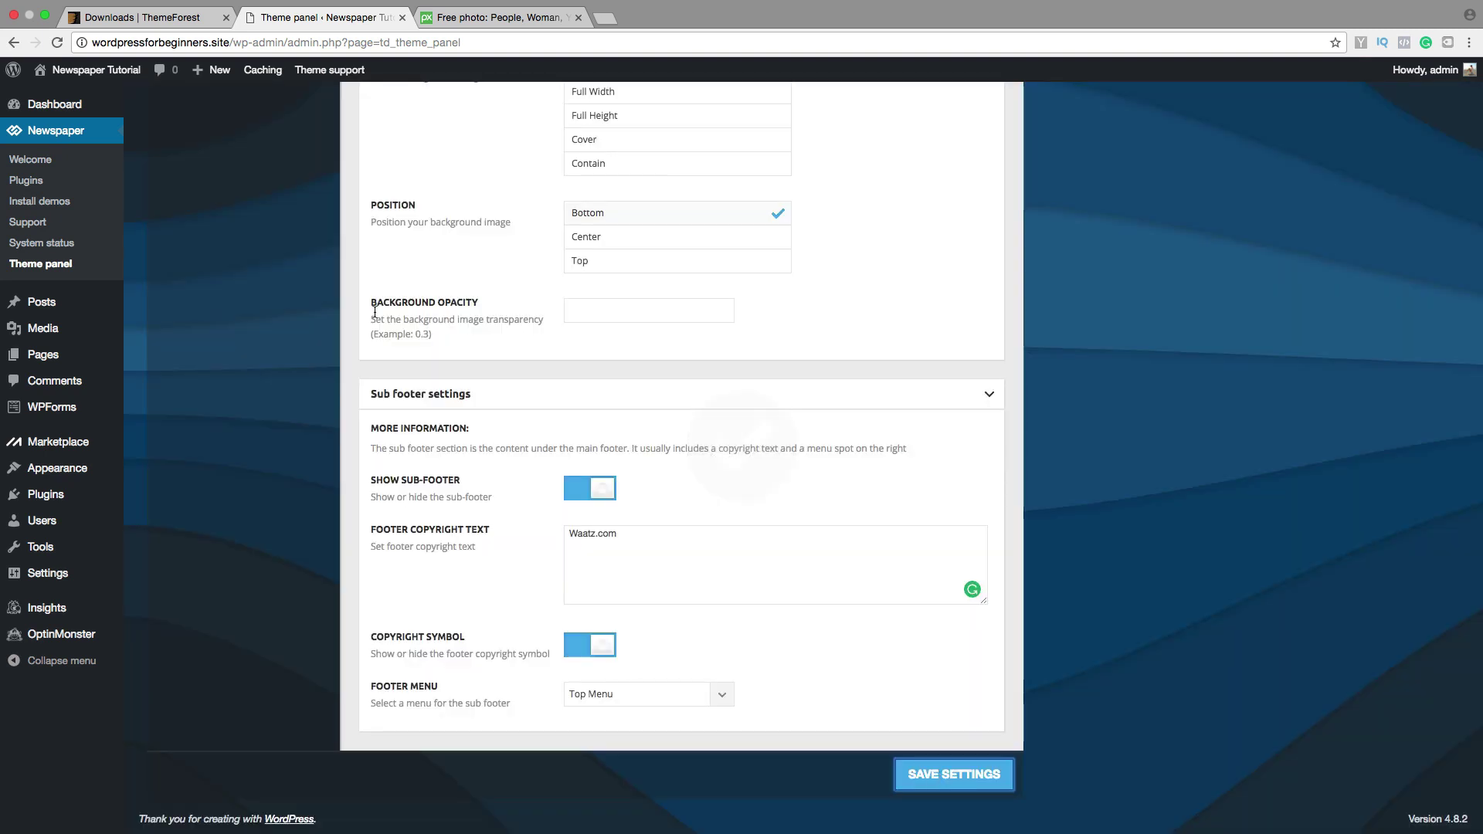
left_click(84, 74)
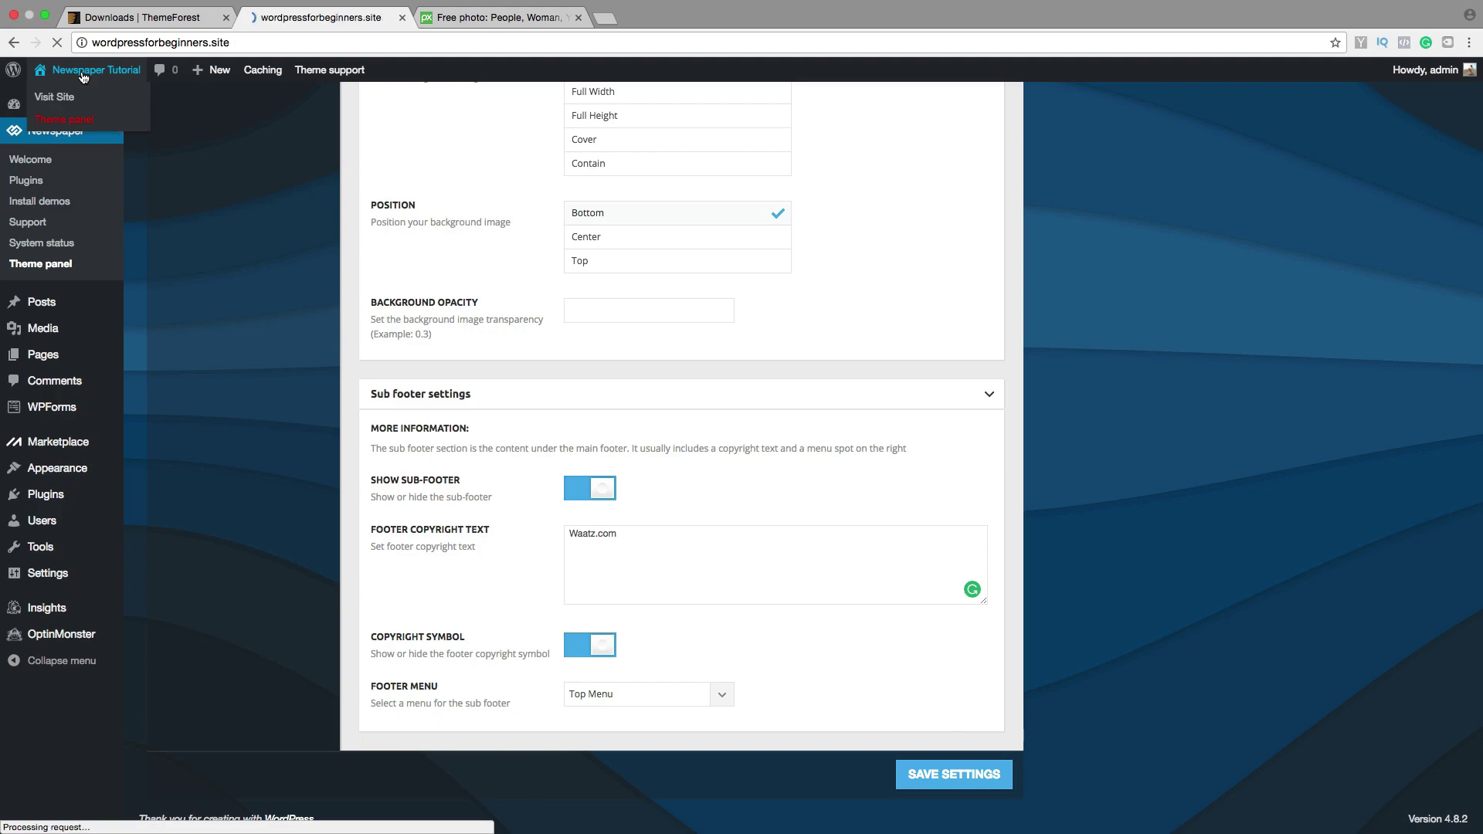
- Scroll the live front page down to the footer showing © Waatz.com beneath the Instagram images
scroll(133, 204, "down", 15)
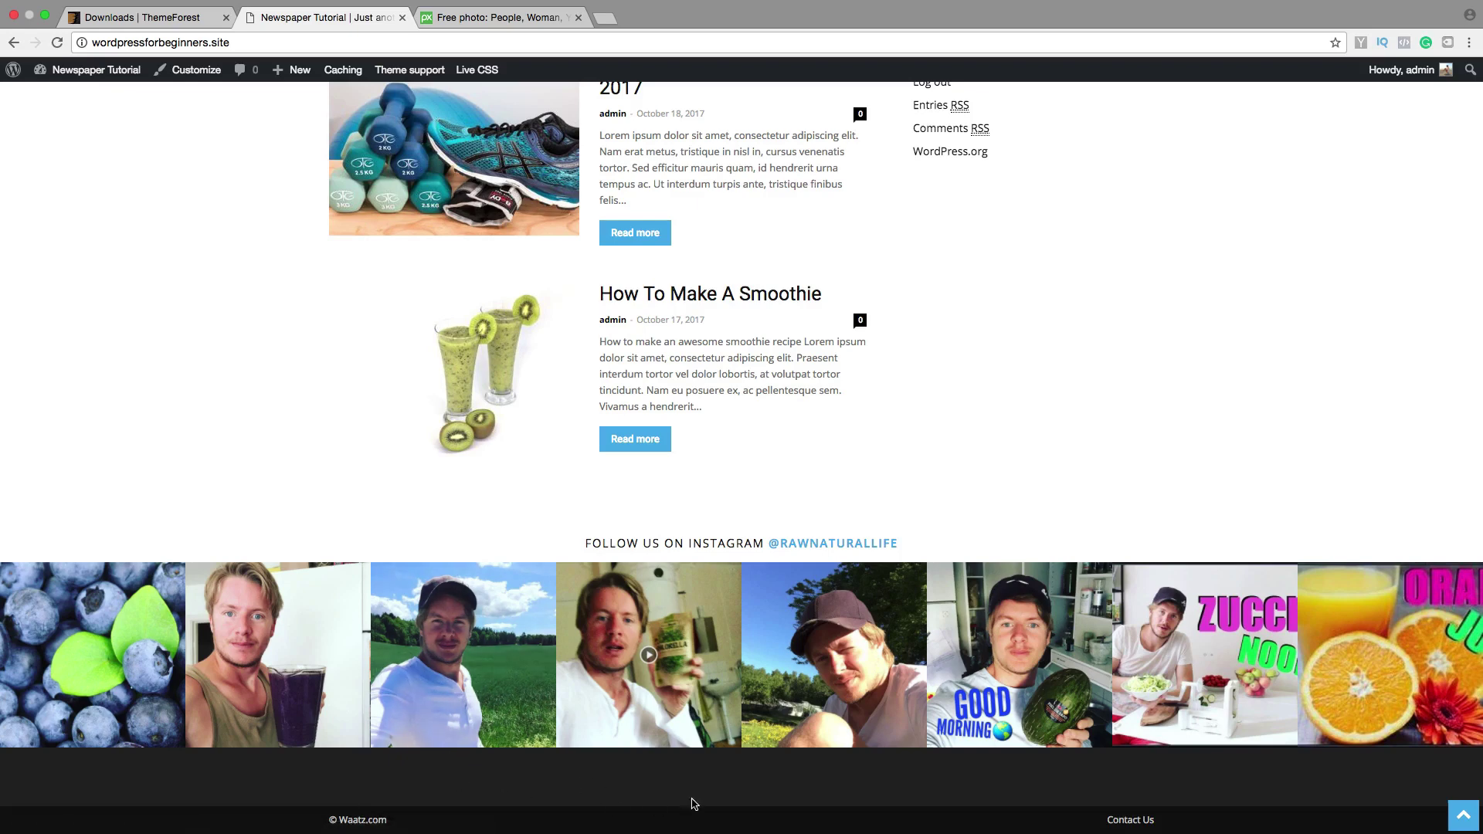
mouse_move(77, 77)
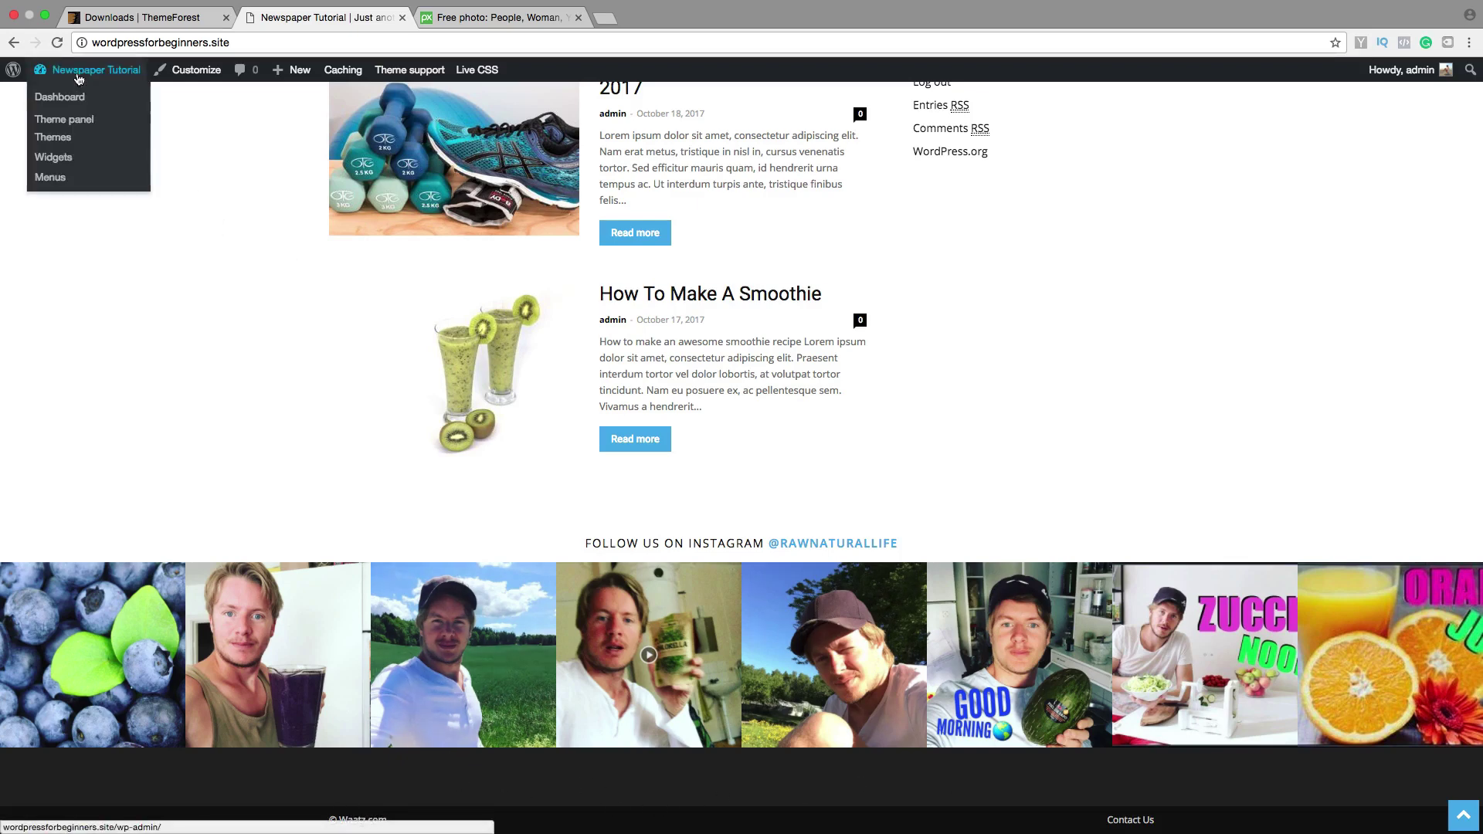
- Add a Custom Menu widget titled Menu to Footer 2, set it to Main Menu, and save
left_click(60, 159)
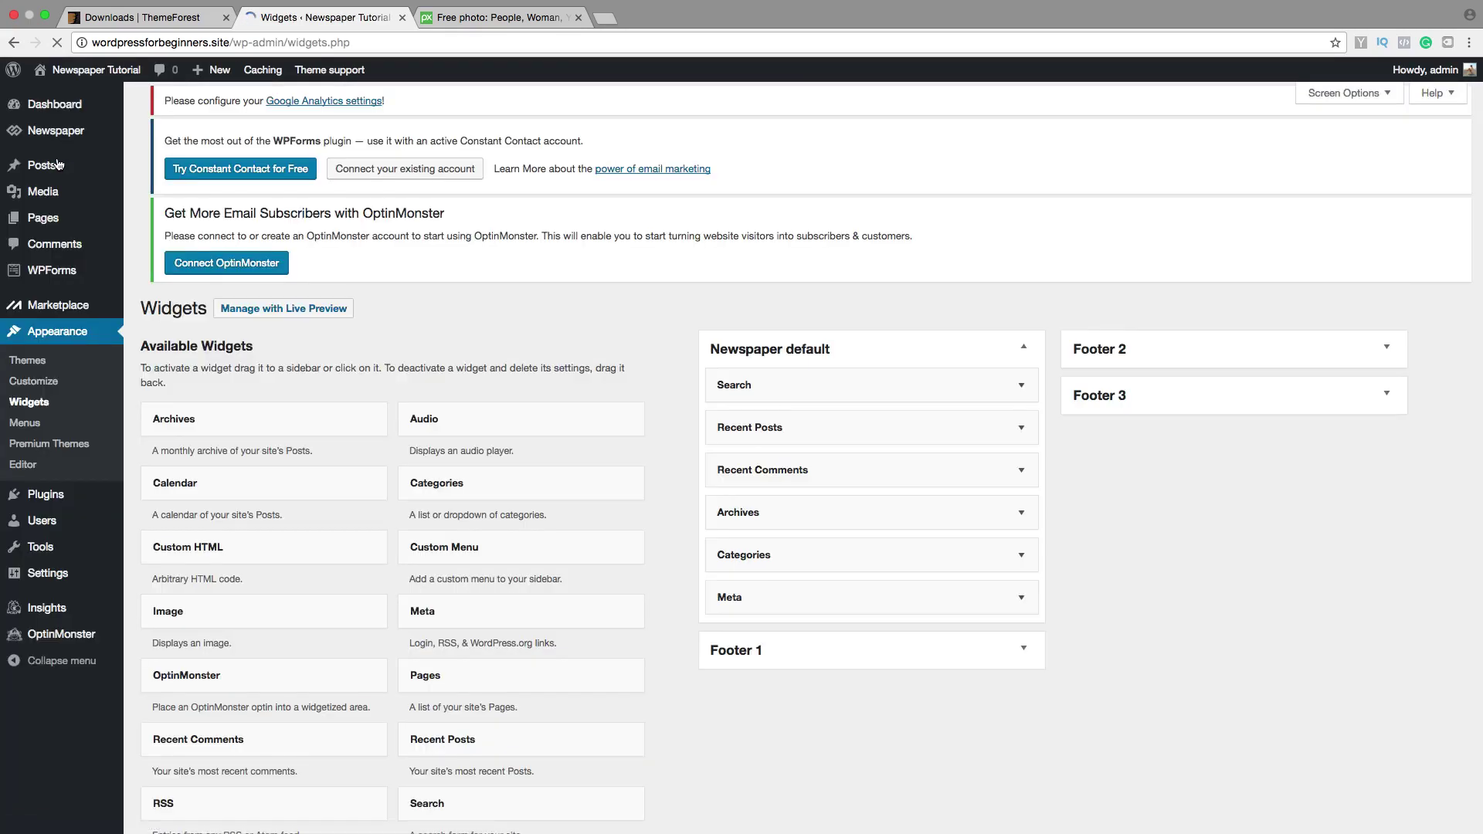
mouse_move(59, 163)
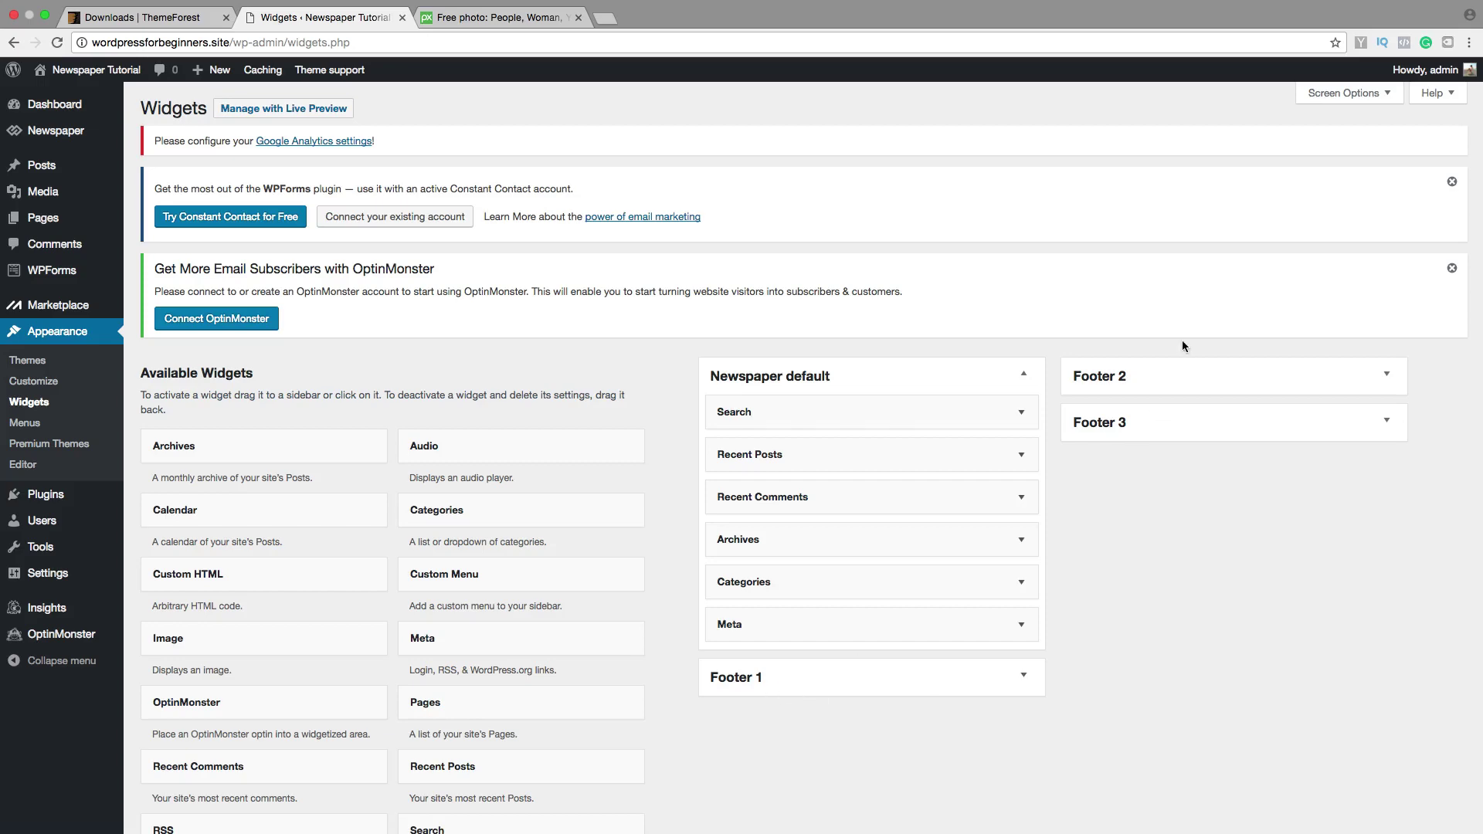
scroll(1097, 540, "down", 1)
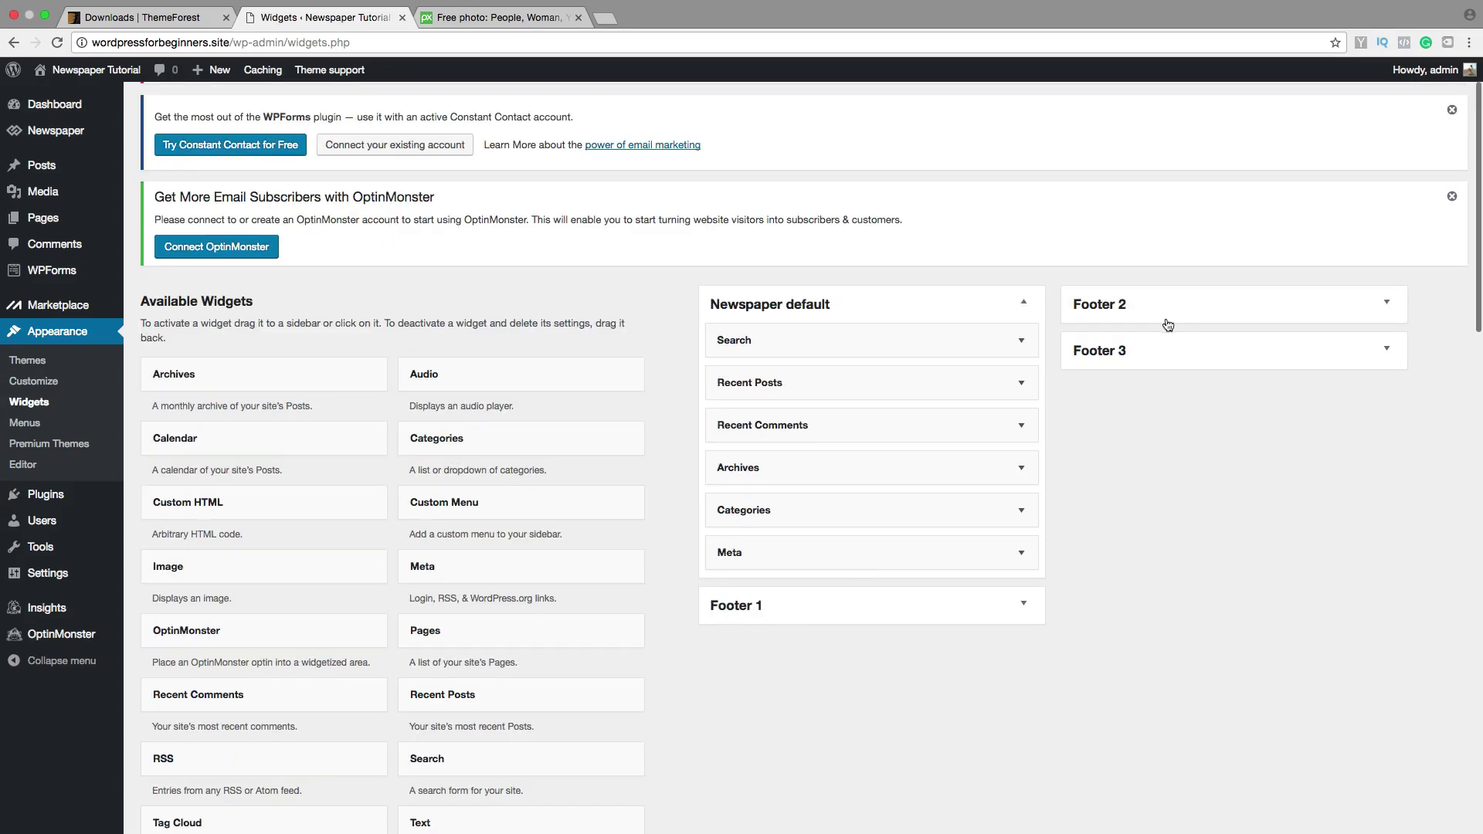
scroll(299, 640, "down", 2)
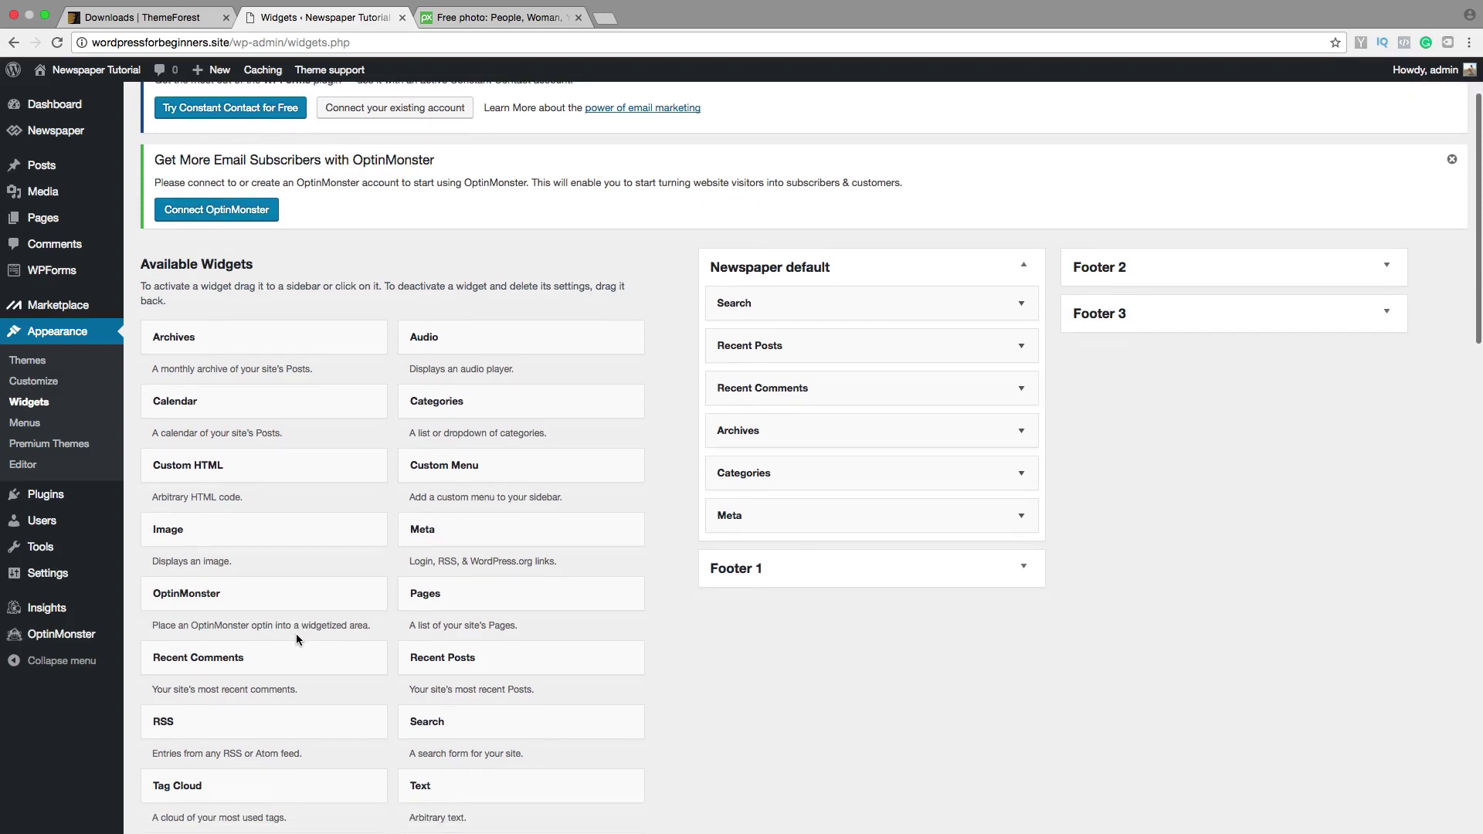
left_click(460, 451)
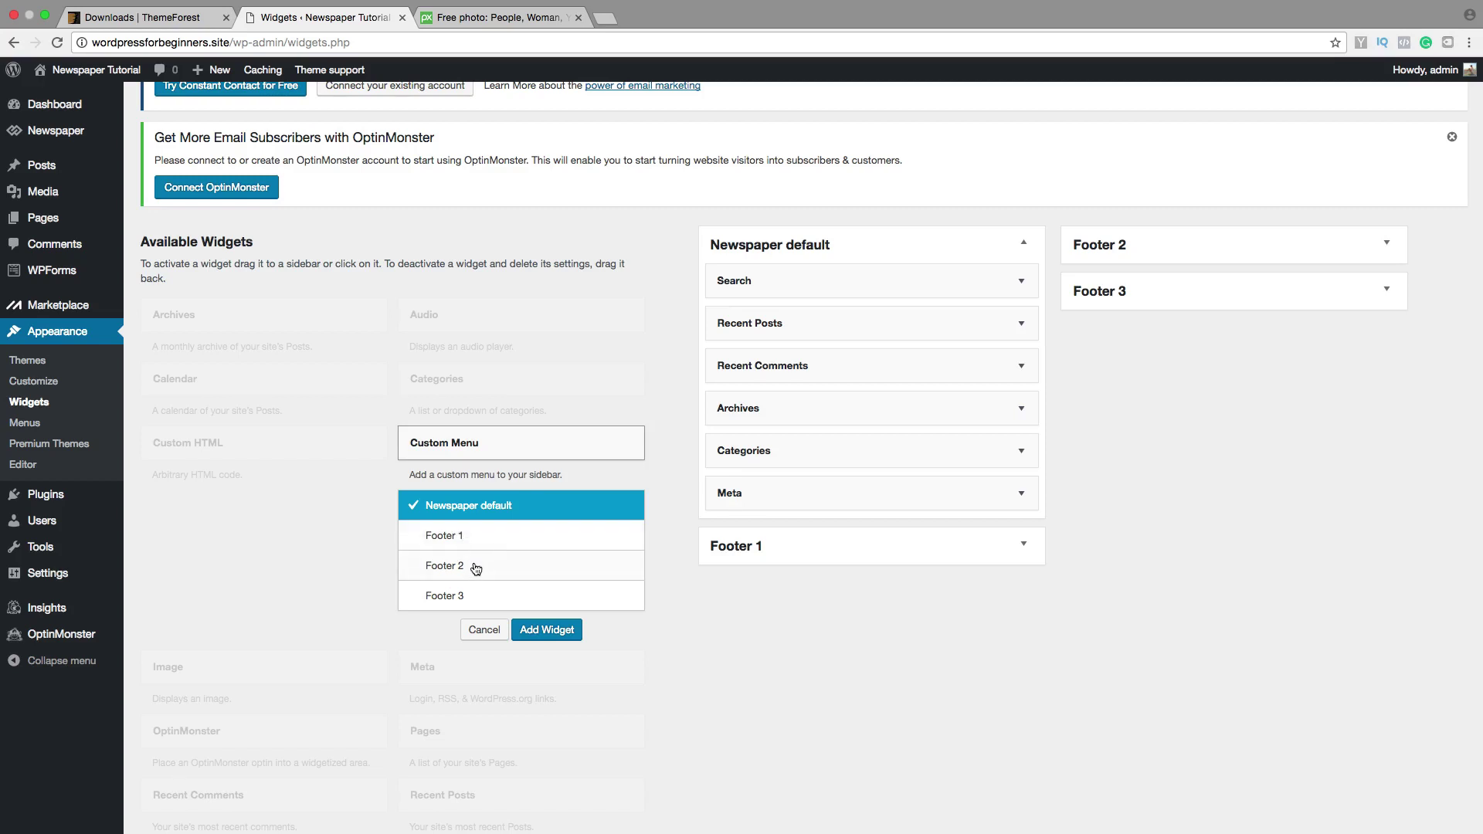
left_click(476, 567)
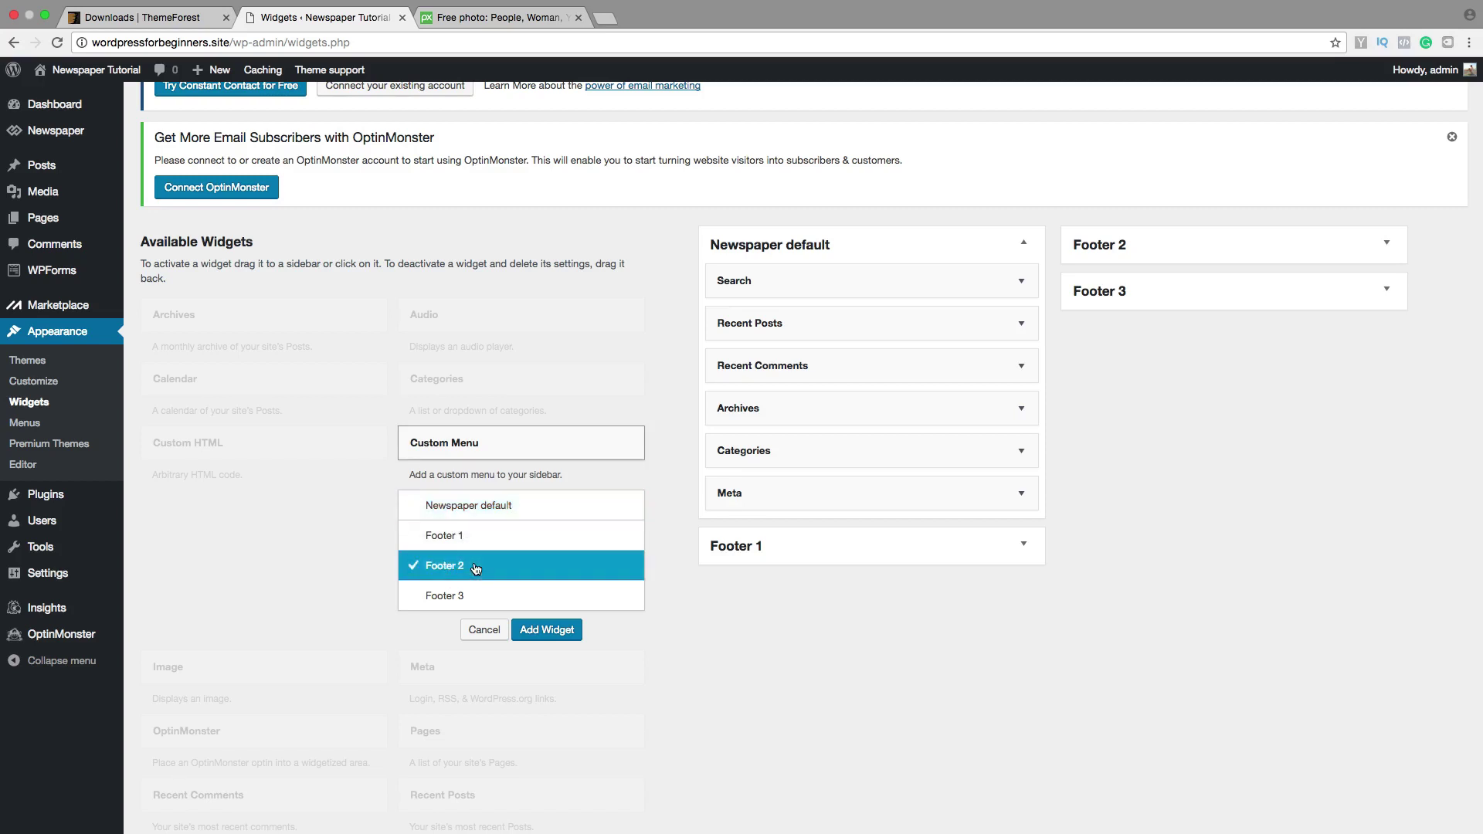
left_click(546, 629)
left_click(1158, 330)
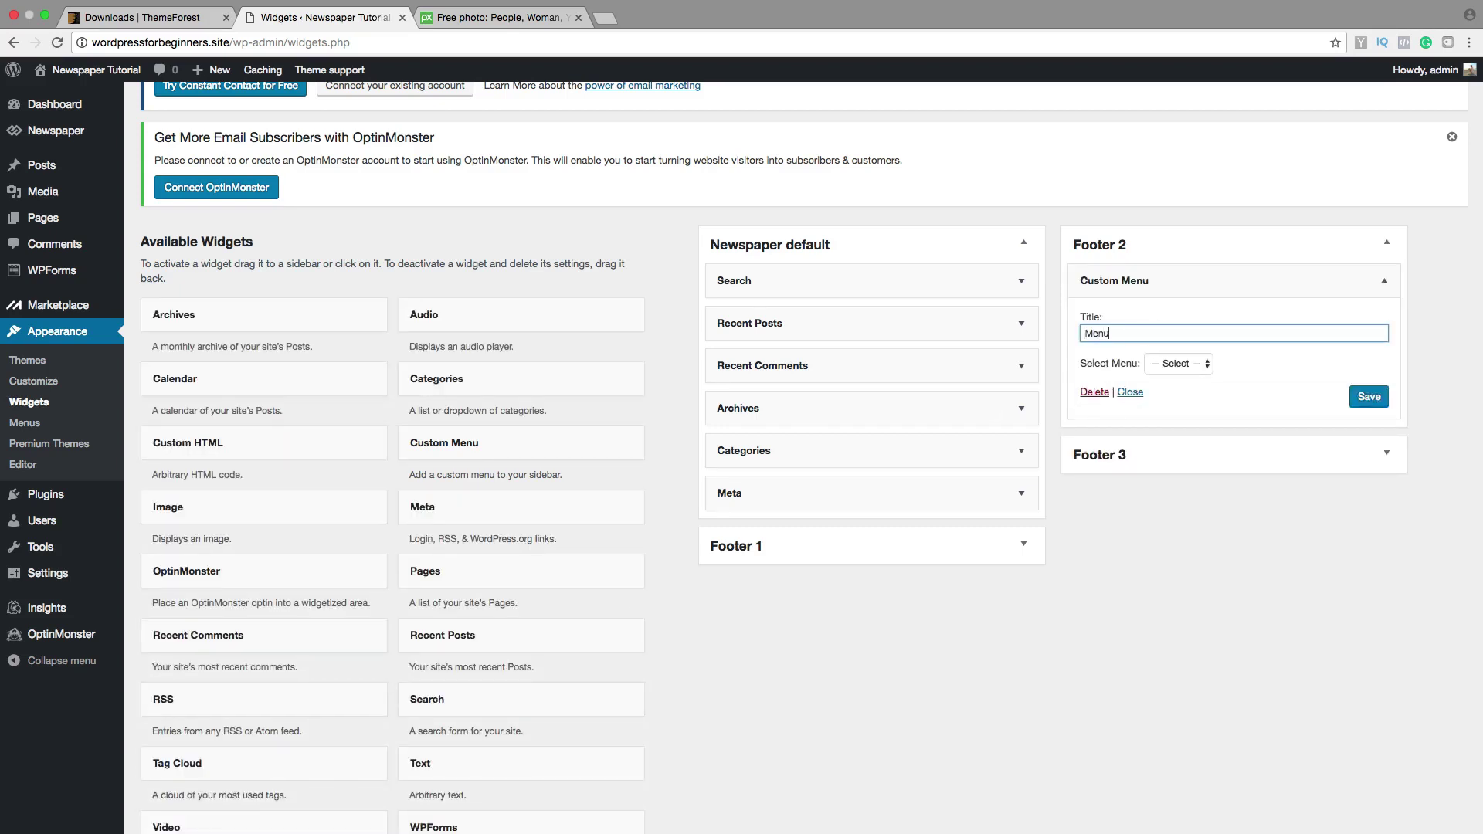
left_click(1179, 363)
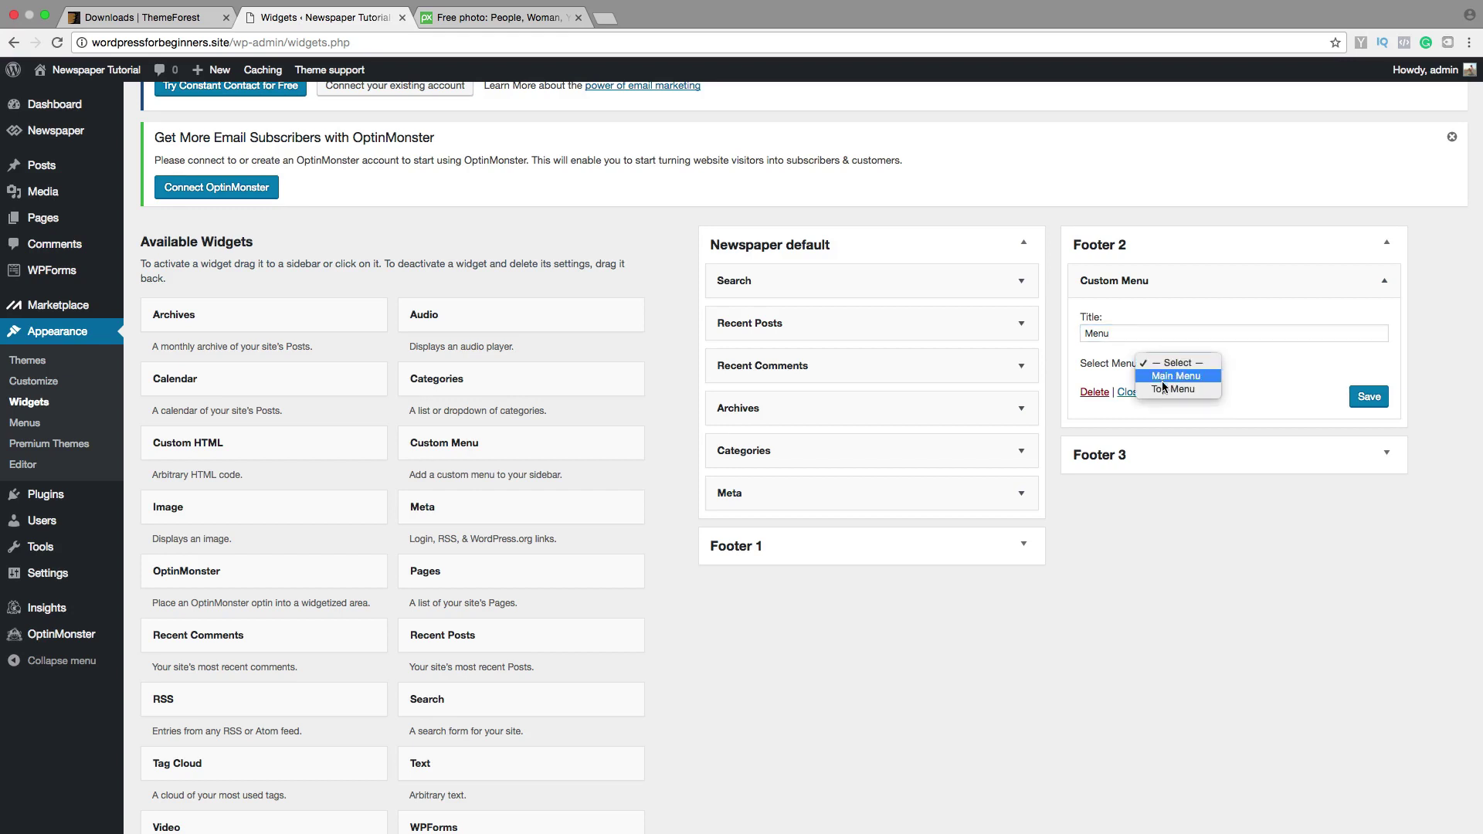
left_click(1167, 378)
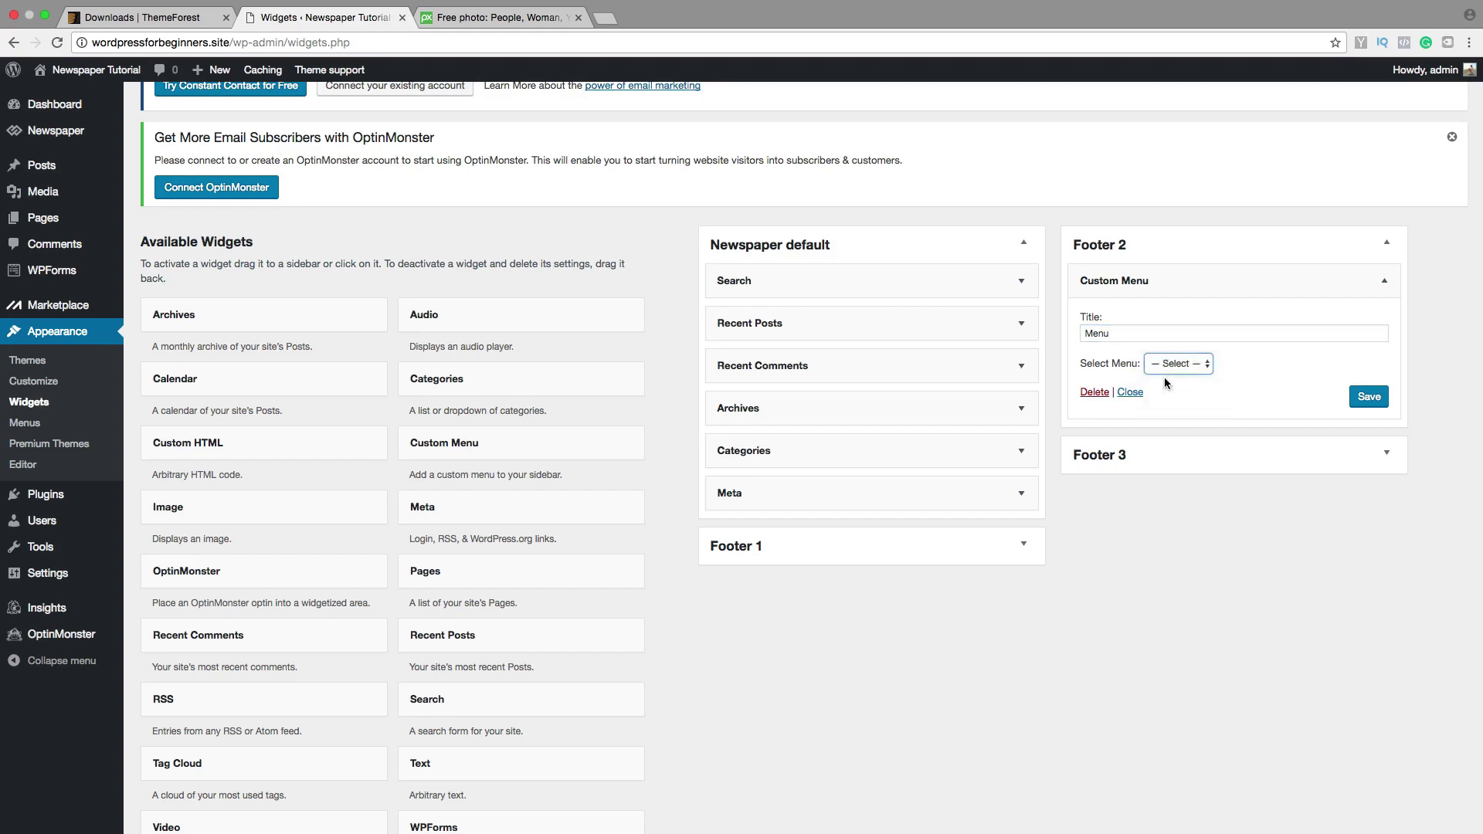
left_click(1370, 400)
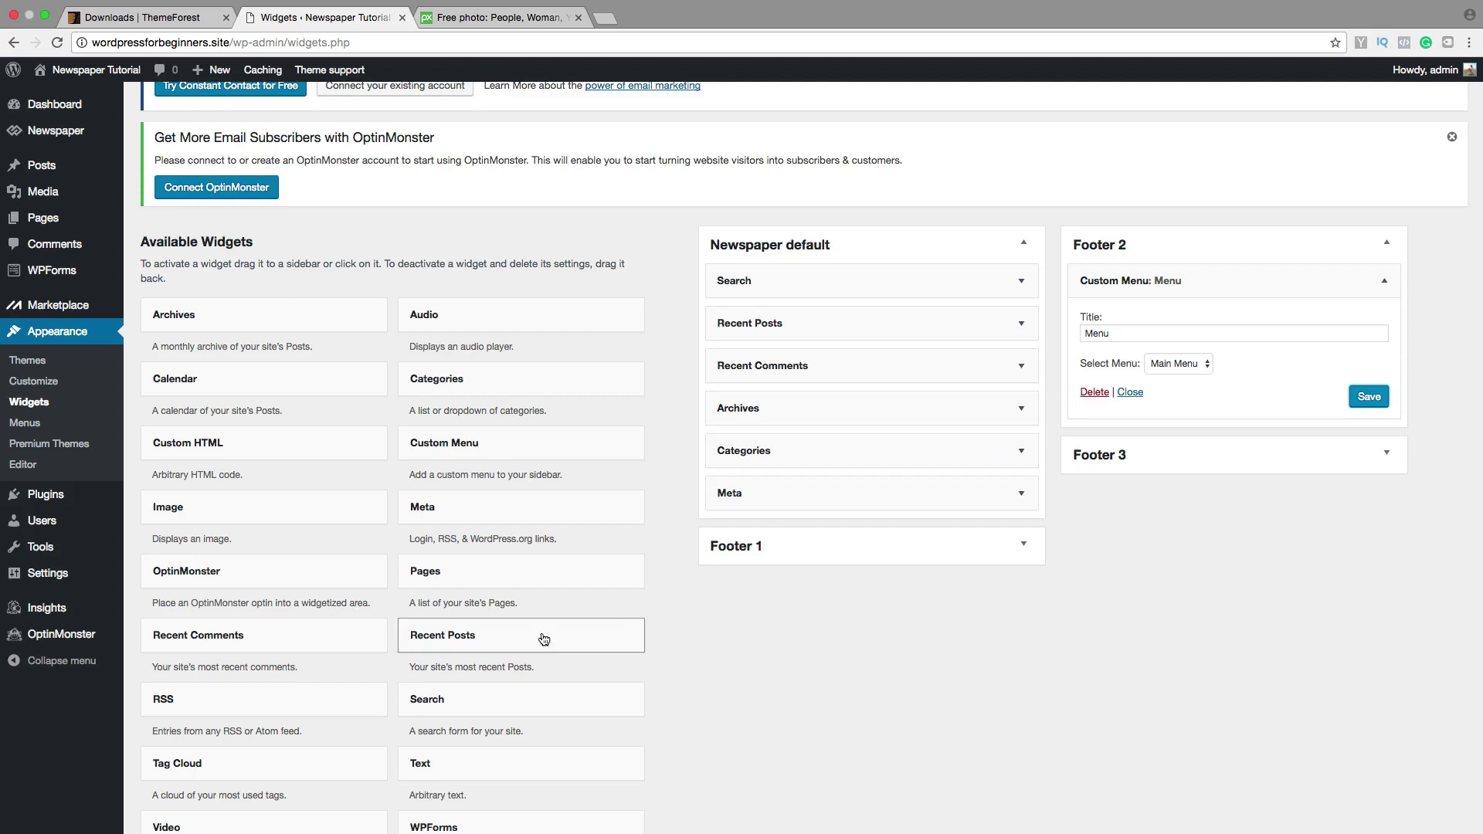
- Add a Recent Posts widget titled Recent Posts to Footer 3 with post dates shown, and save
left_click(491, 643)
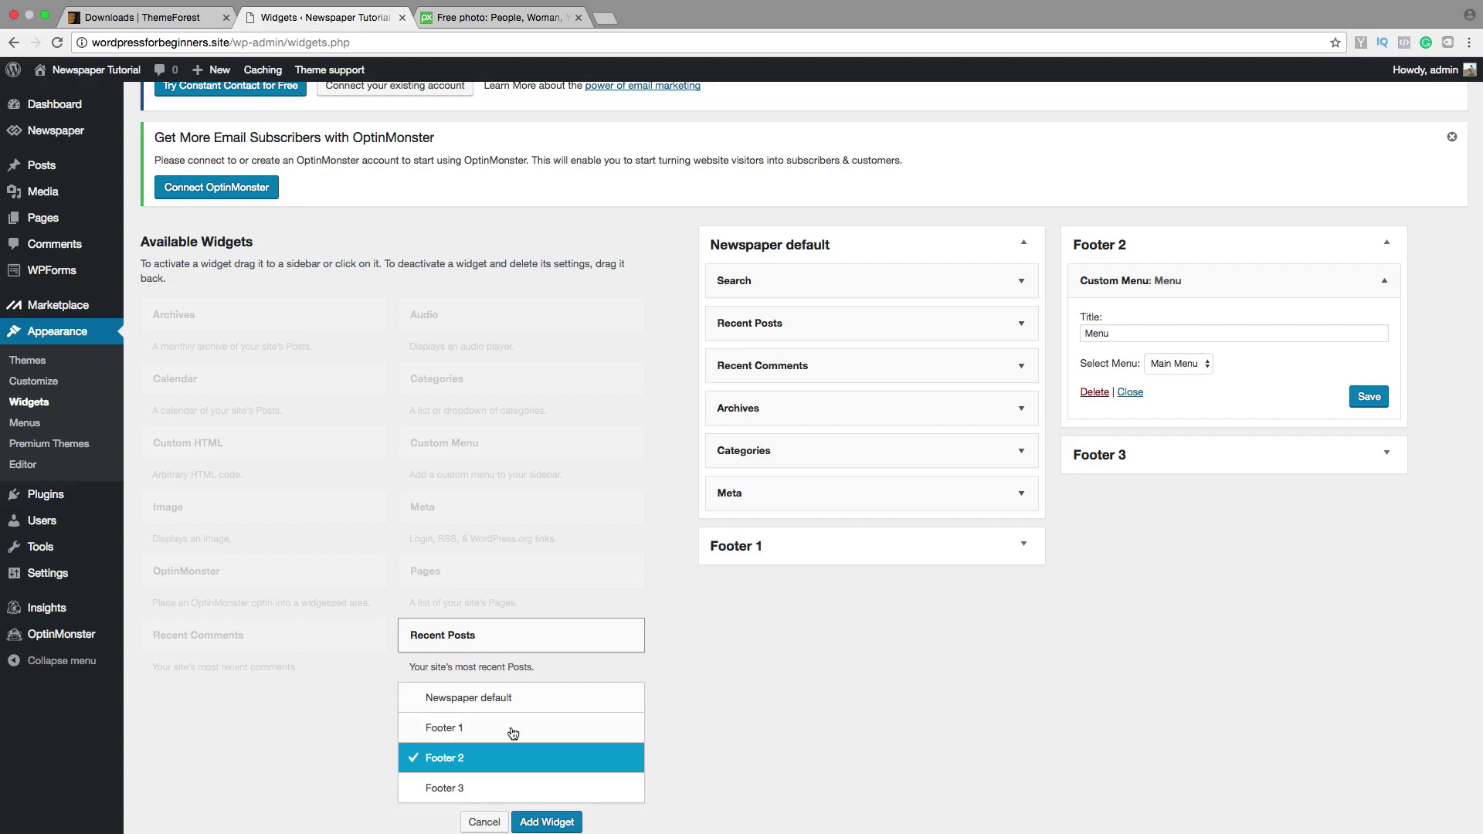
scroll(513, 733, "down", 1)
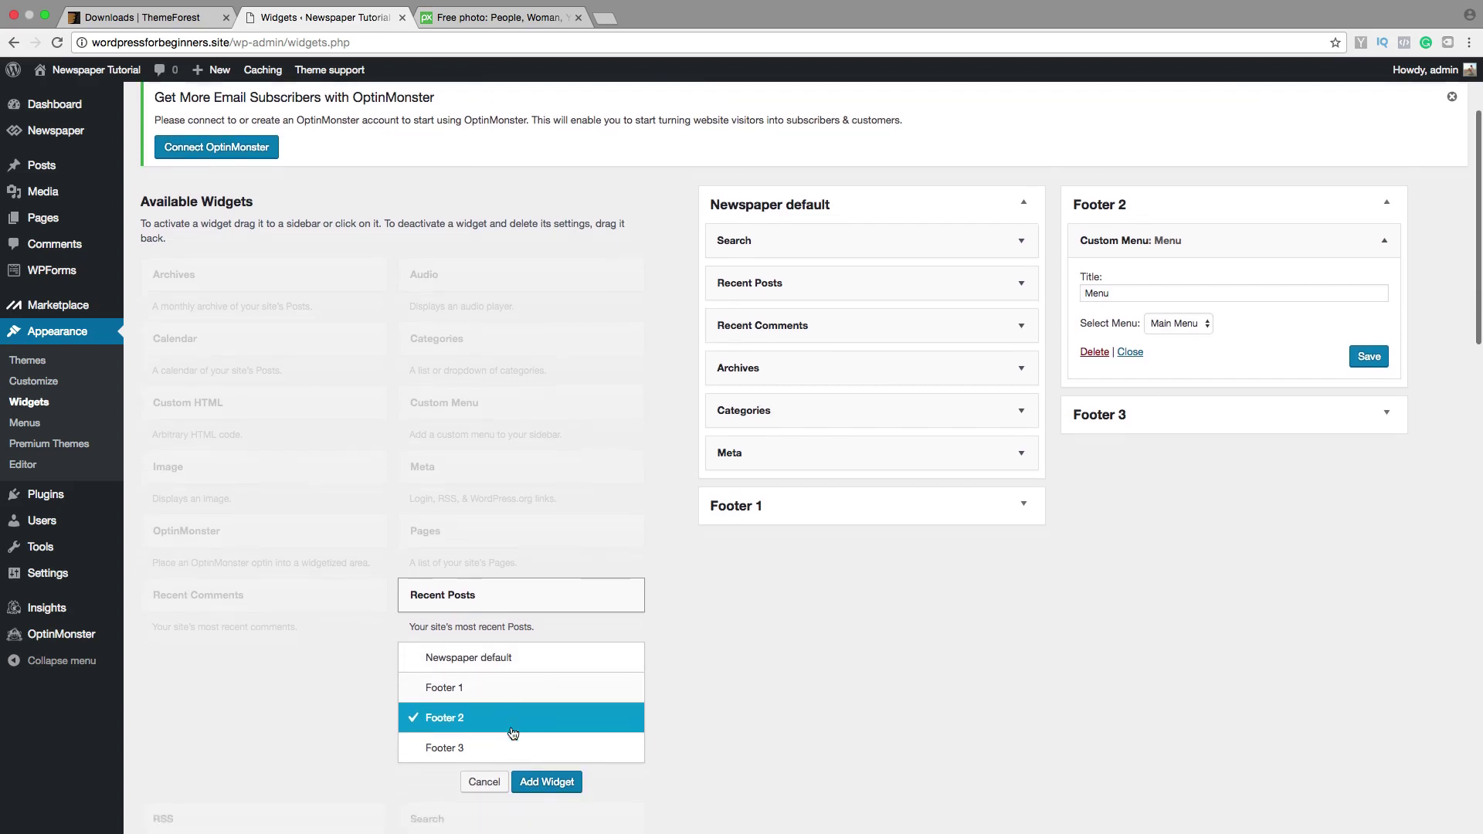
left_click(461, 748)
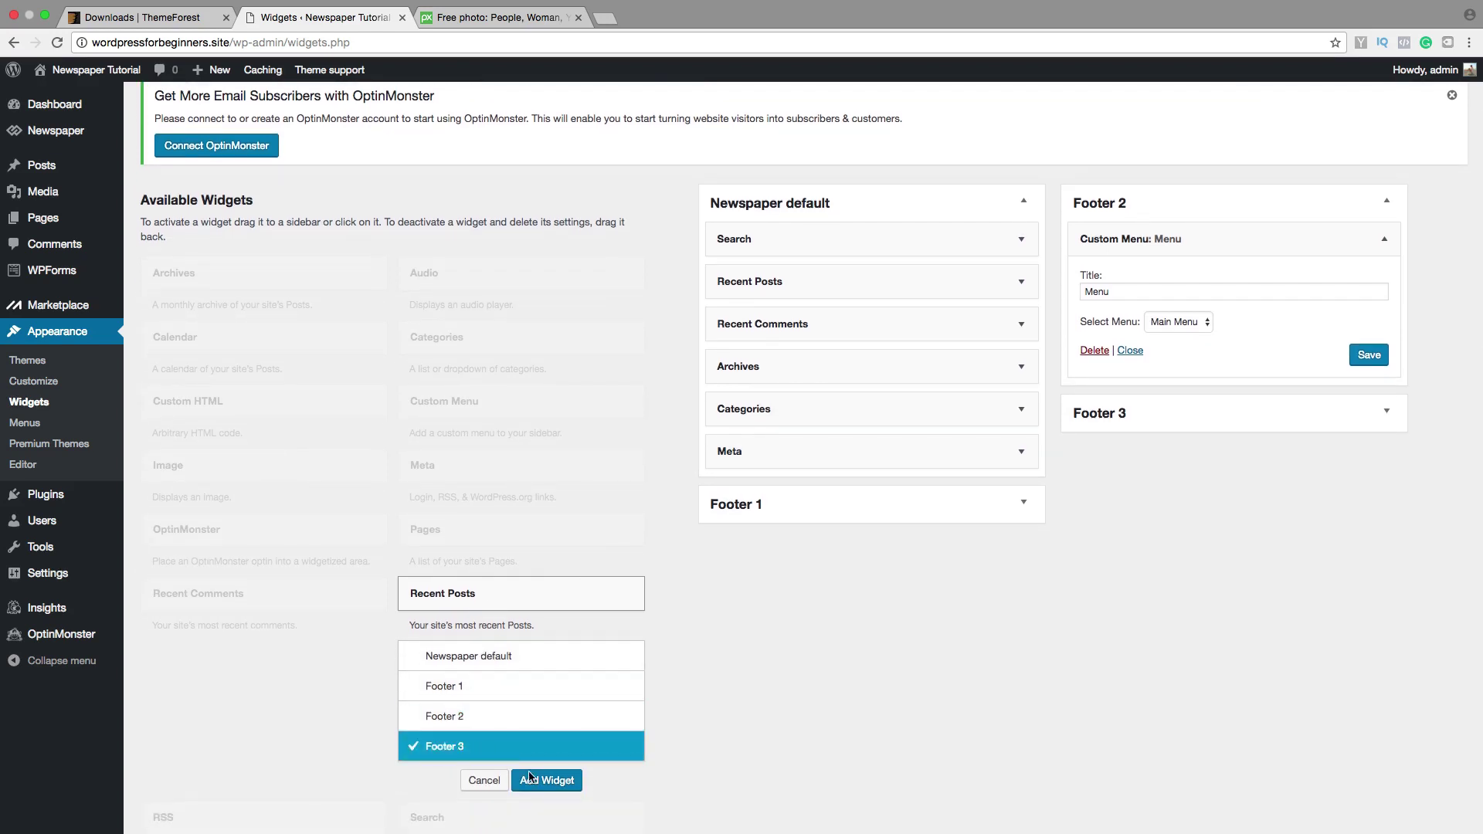
left_click(548, 781)
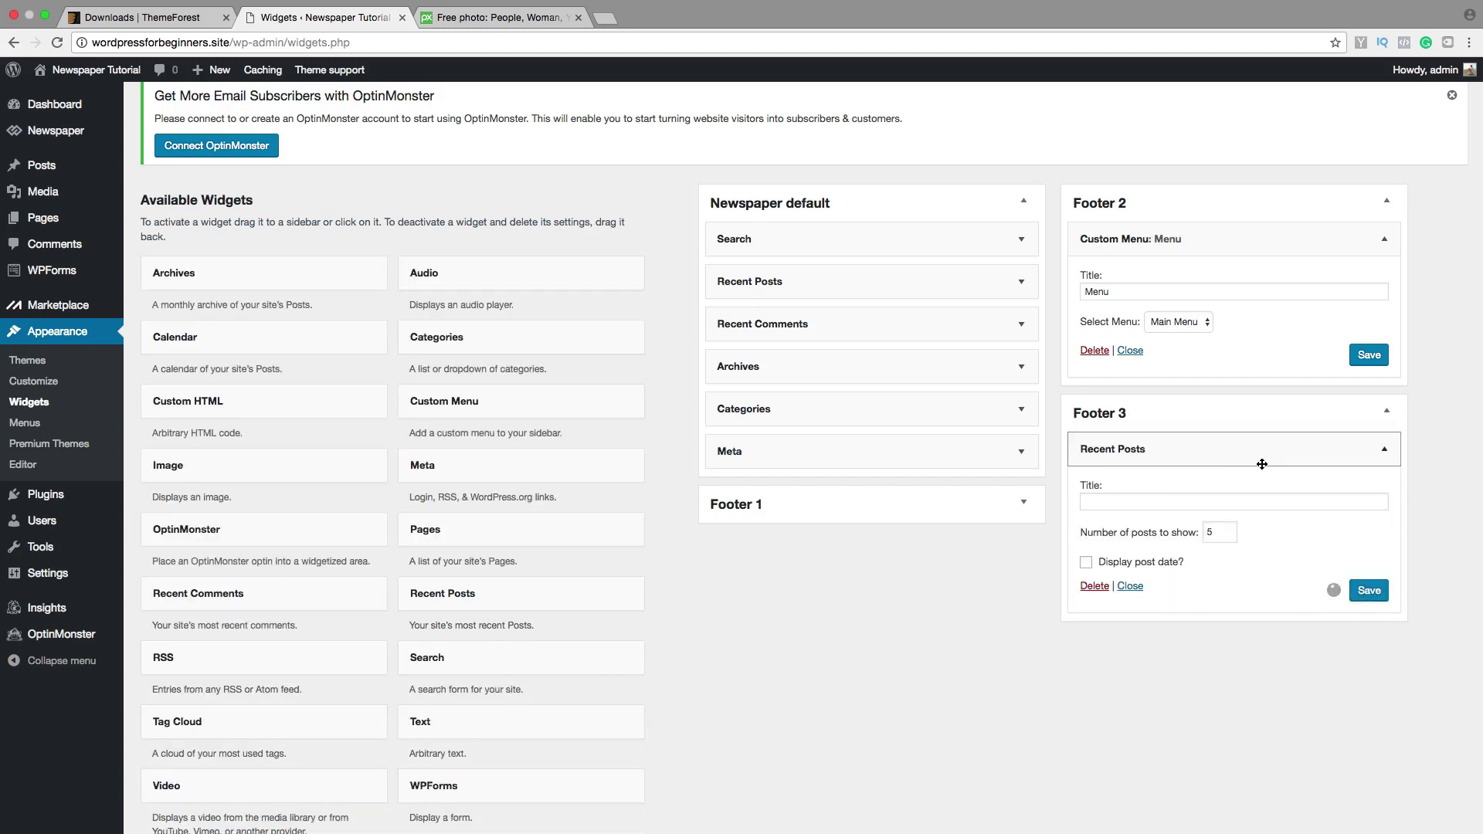
left_click(1180, 501)
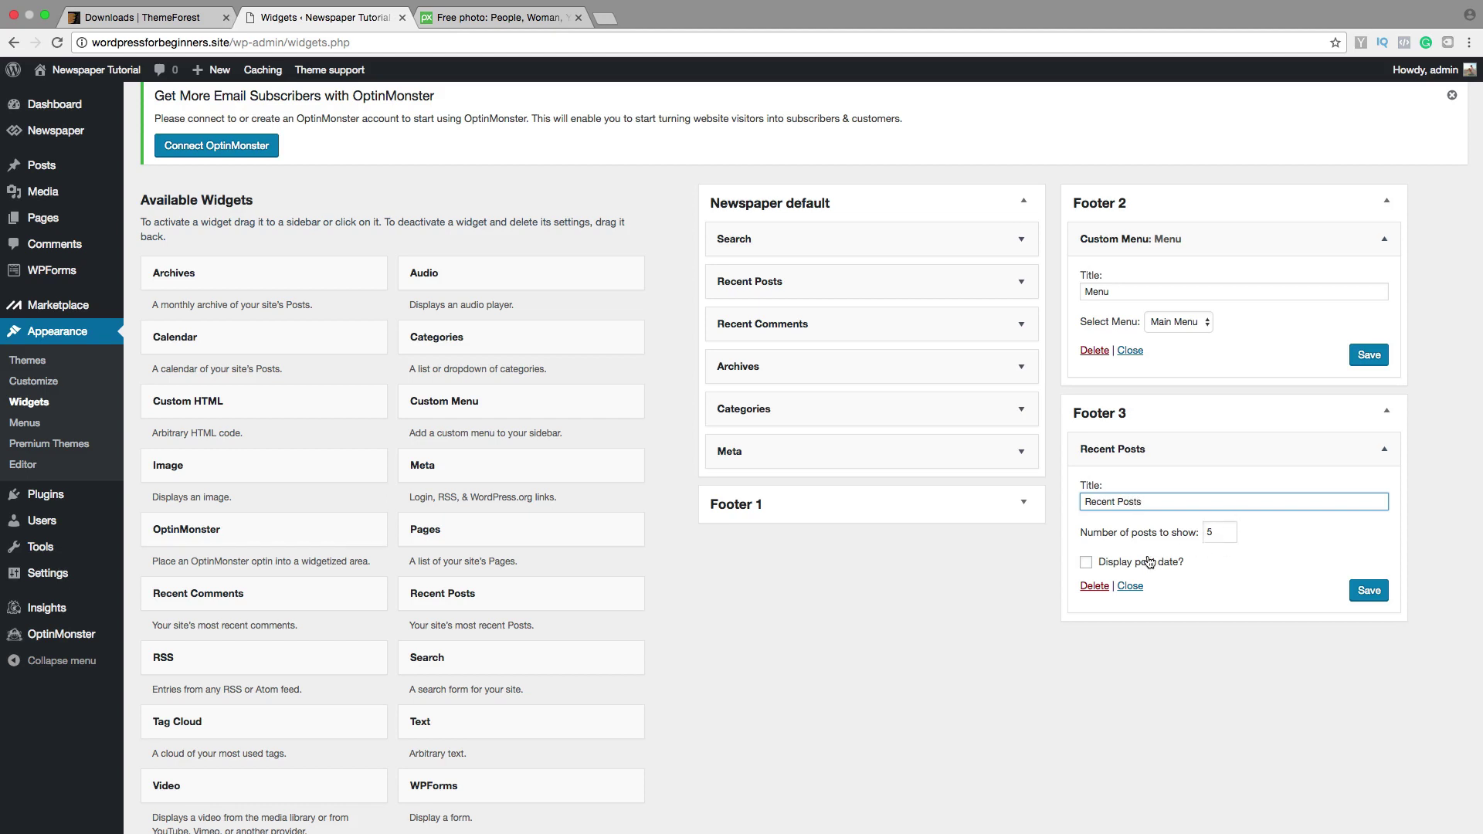
left_click(1086, 562)
left_click(1370, 592)
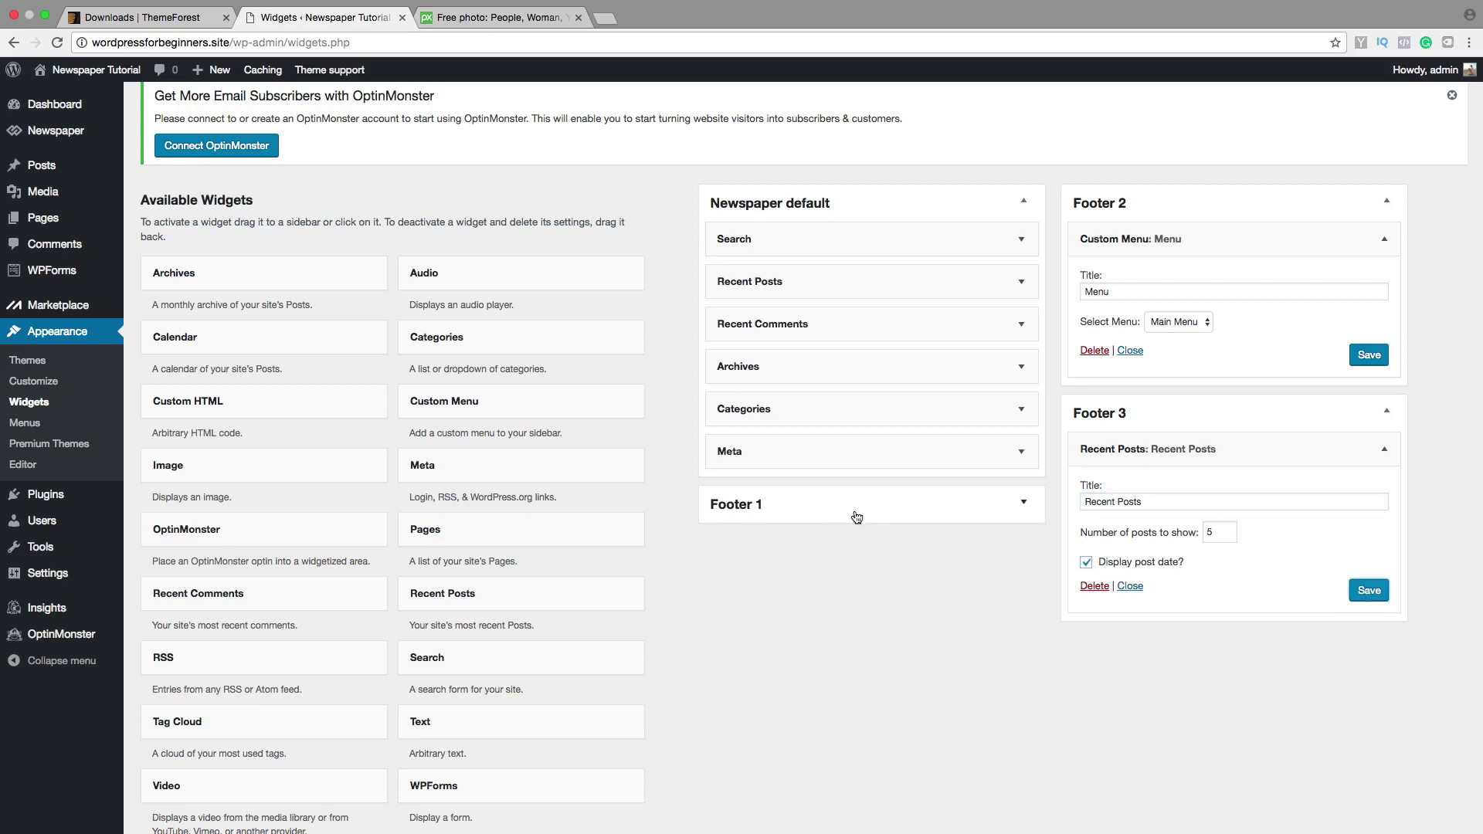
scroll(541, 564, "up", 5)
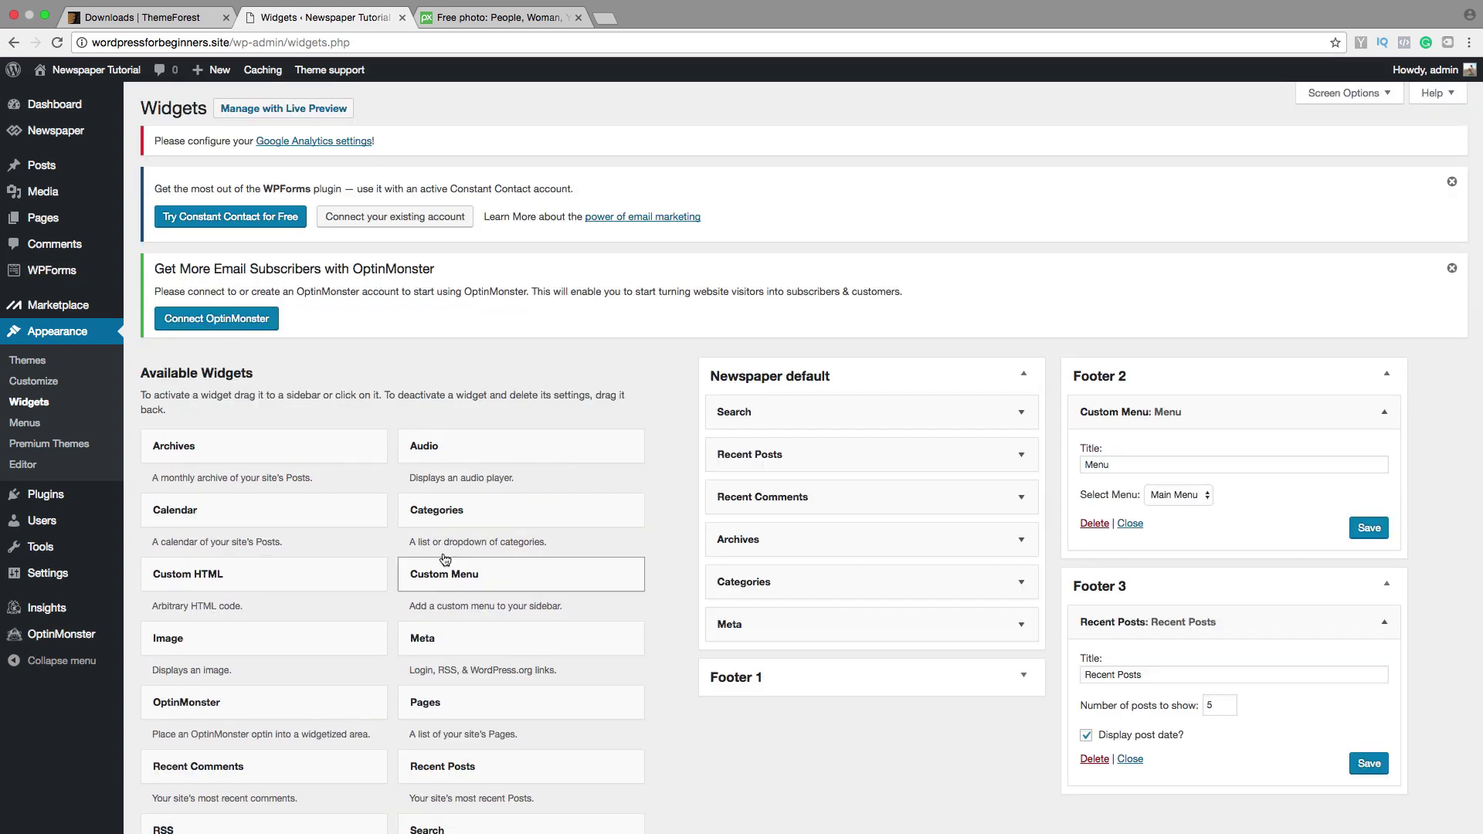
- Add the Categories widget to Footer 1, keep its title 'Categories', and save it
left_click(438, 513)
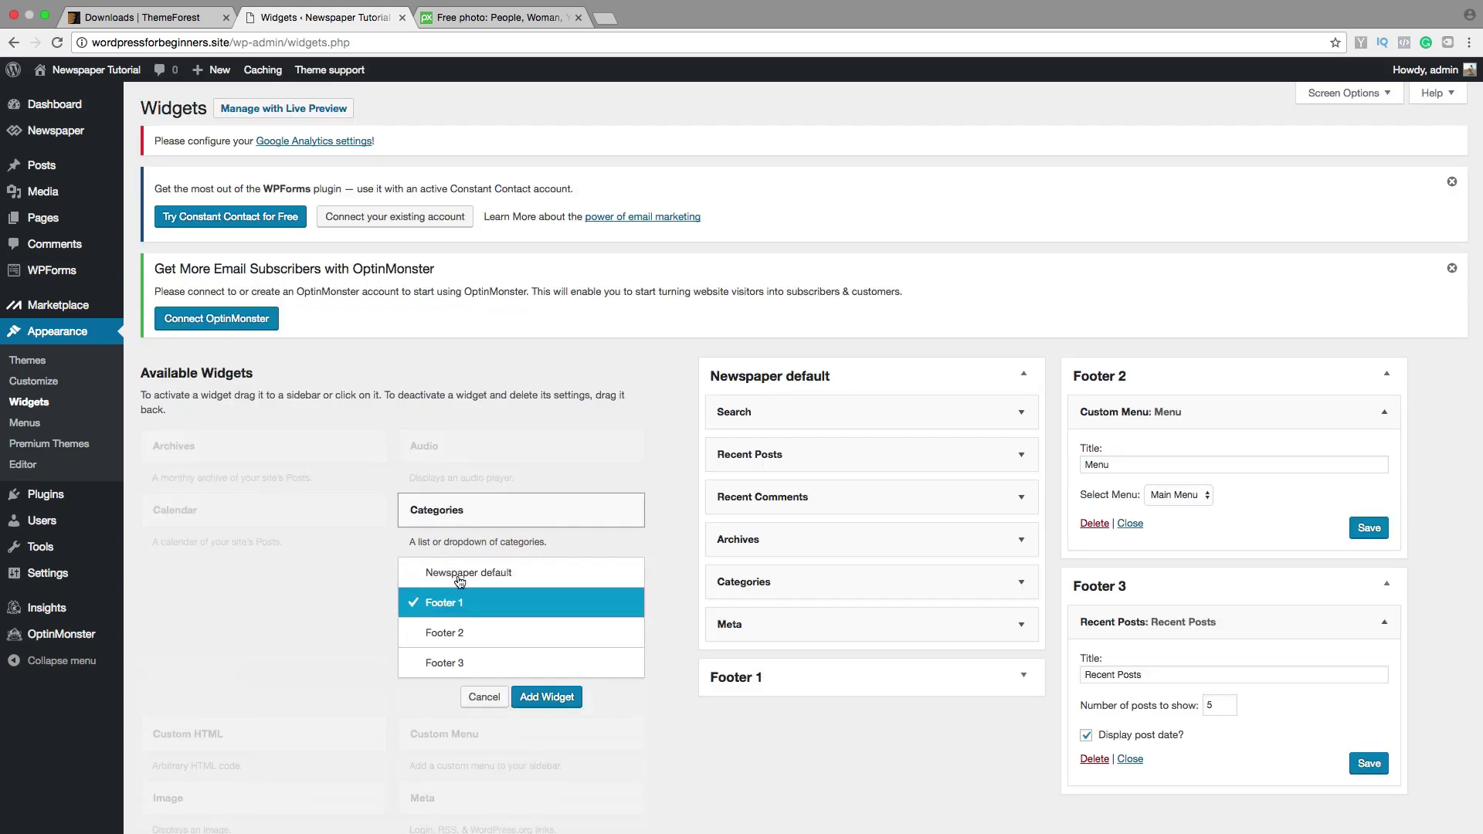
left_click(546, 697)
scroll(726, 680, "down", 3)
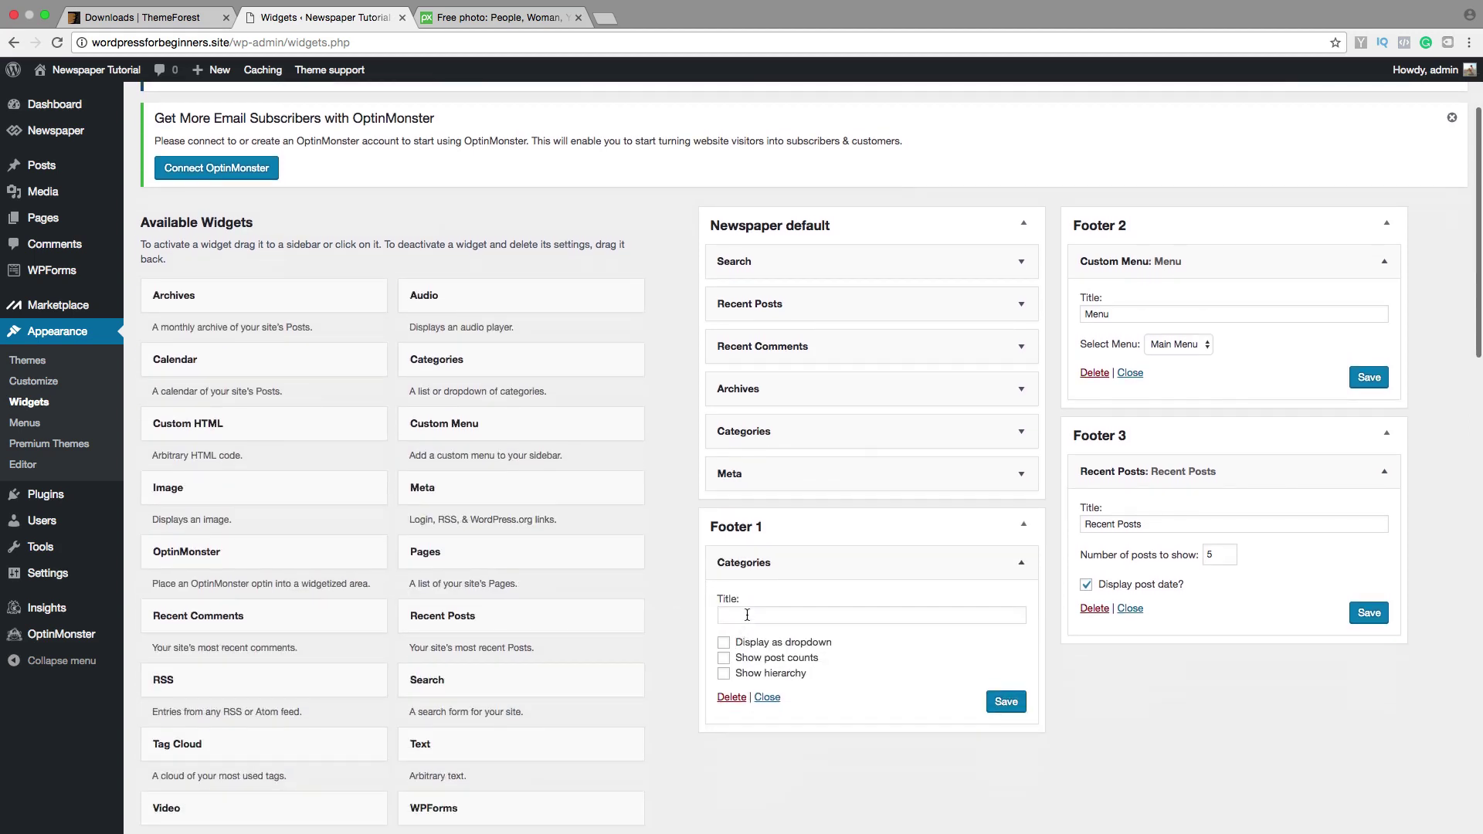
left_click(747, 615)
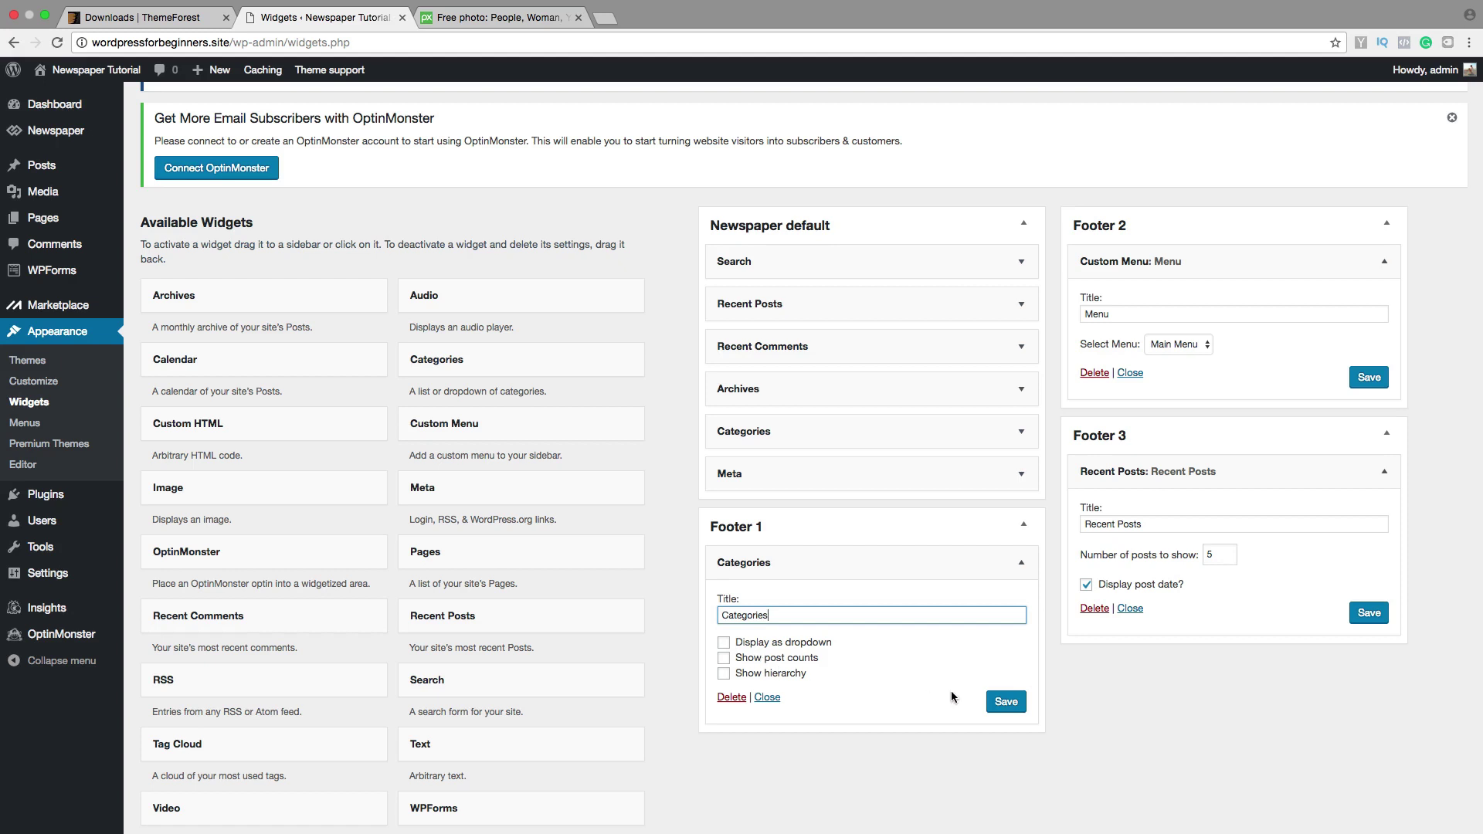
left_click(1003, 702)
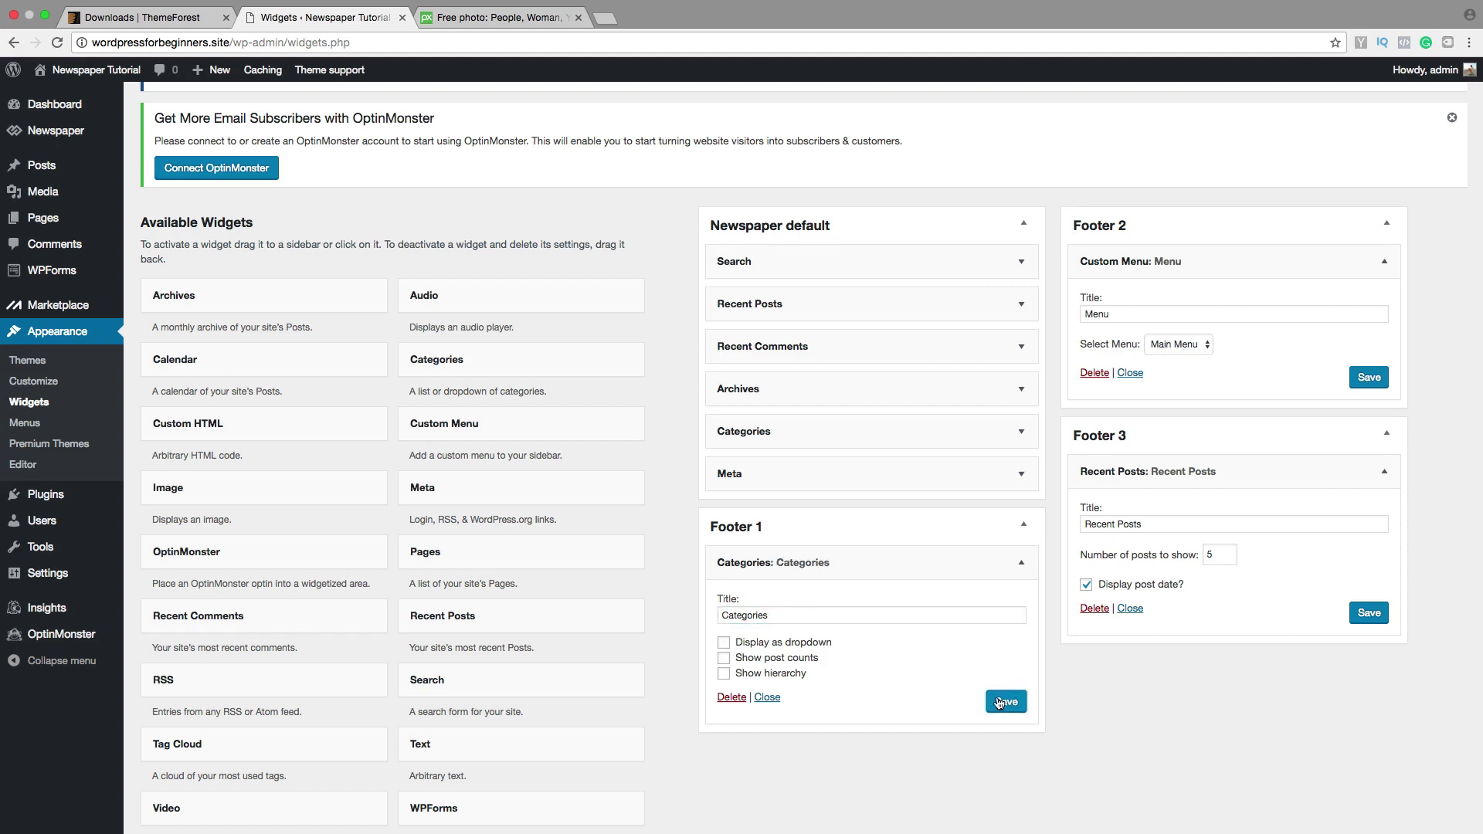
- Visit the live homepage and scroll to the Categories, Menu and Recent Posts footer columns
left_click(101, 94)
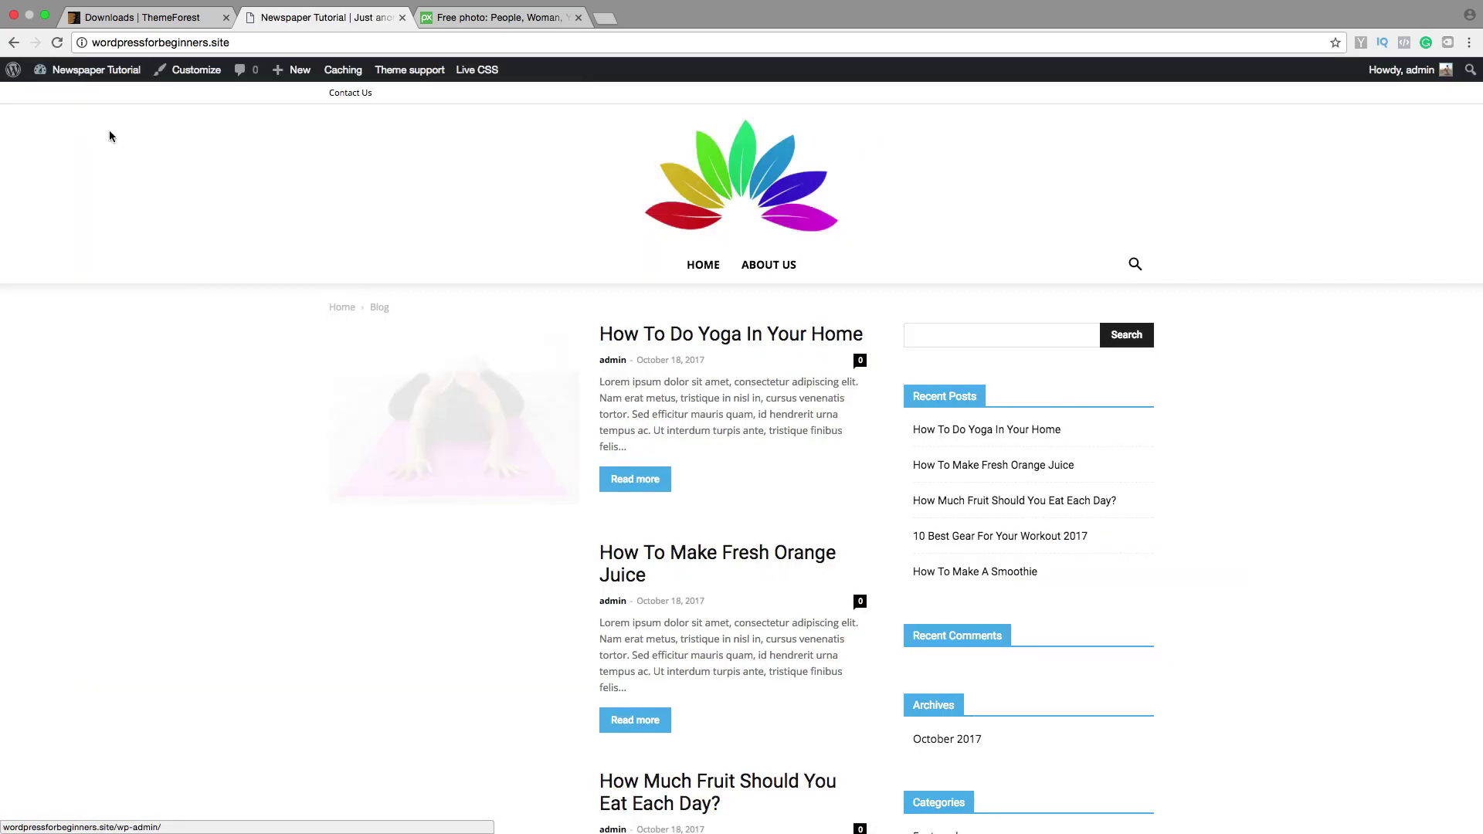
scroll(176, 265, "down", 15)
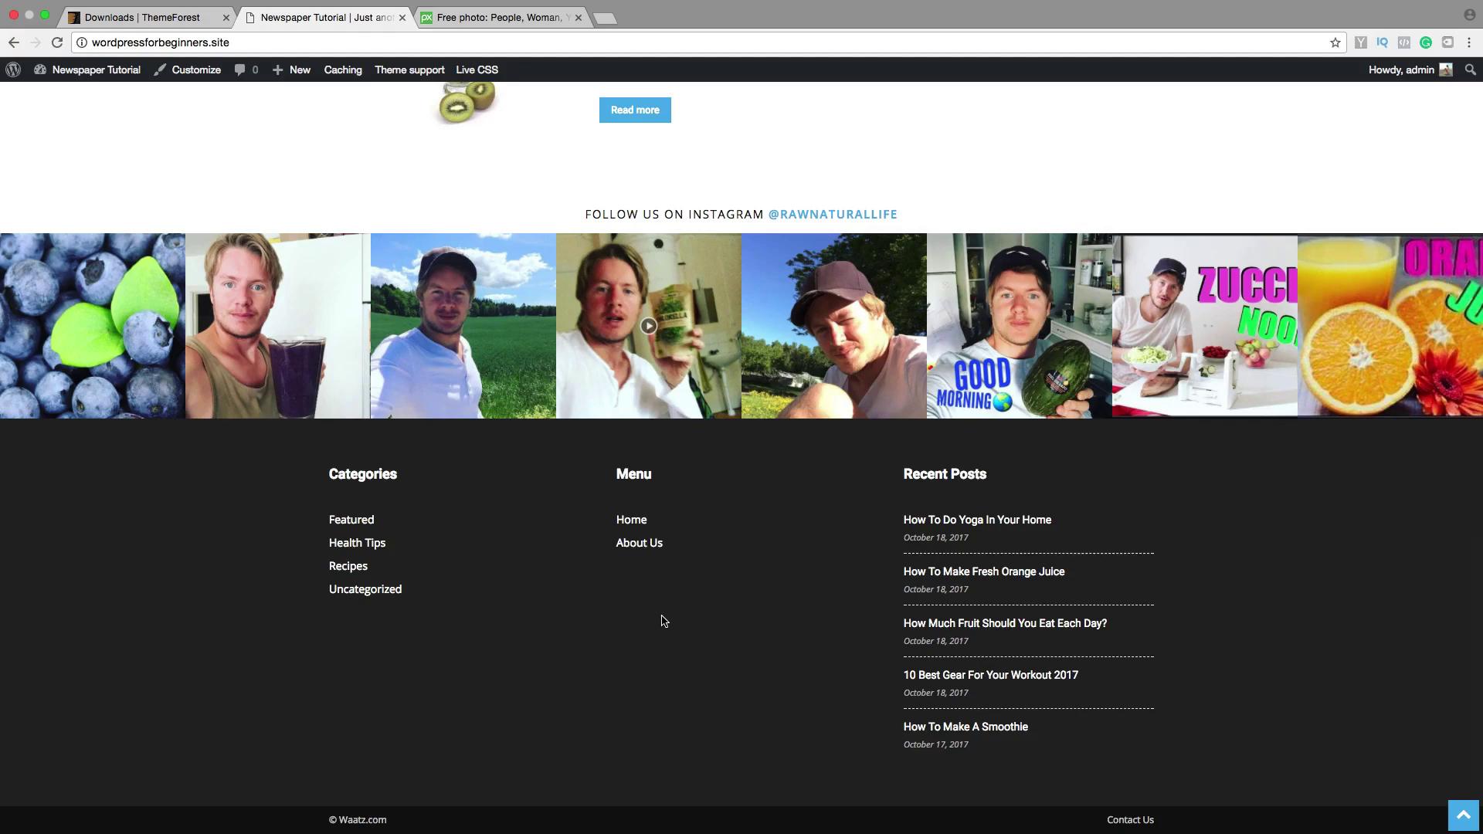
- On the Widgets page, remove the Categories widget from Footer 1
mouse_move(77, 71)
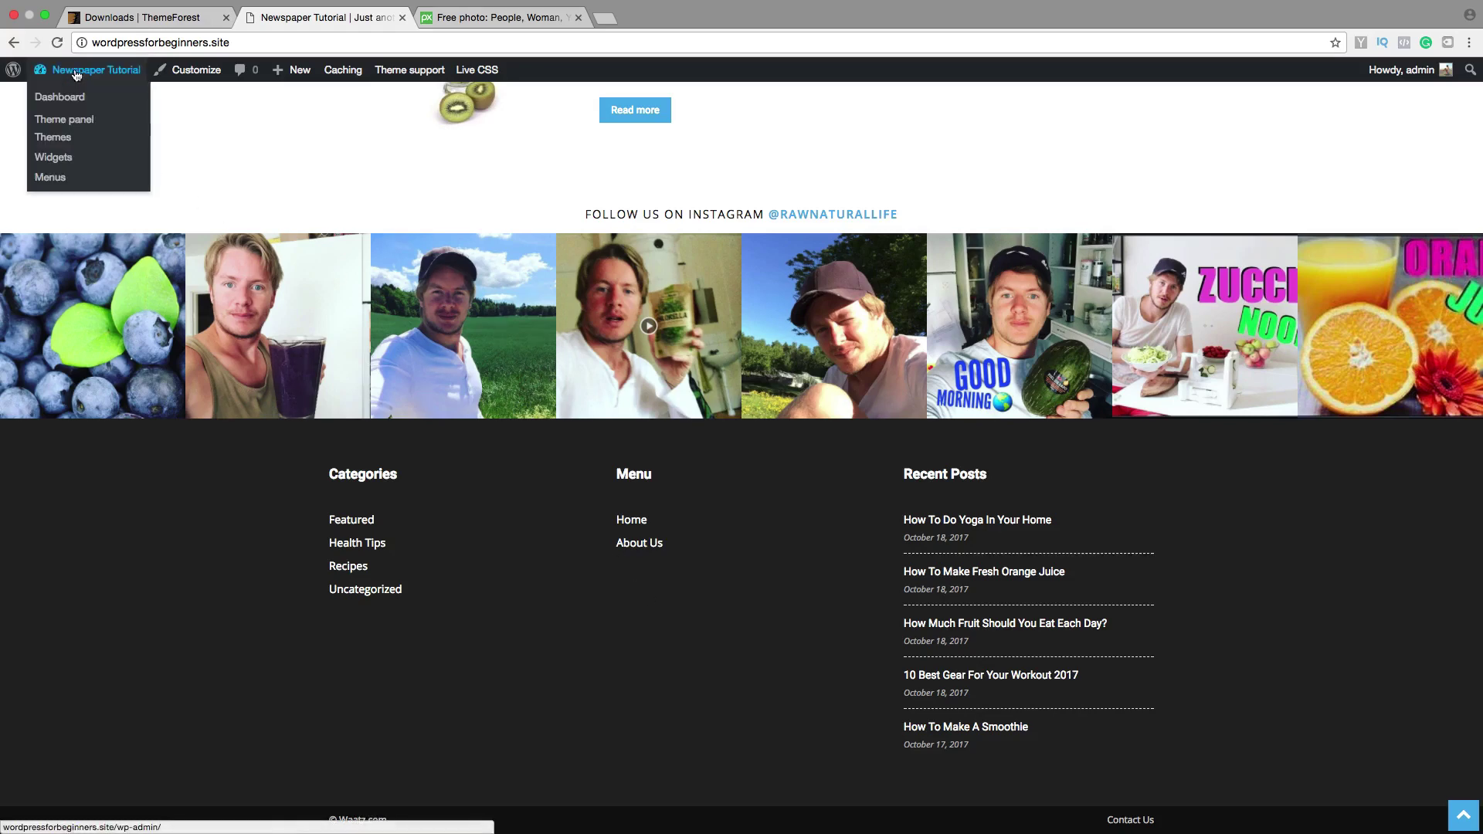
left_click(56, 157)
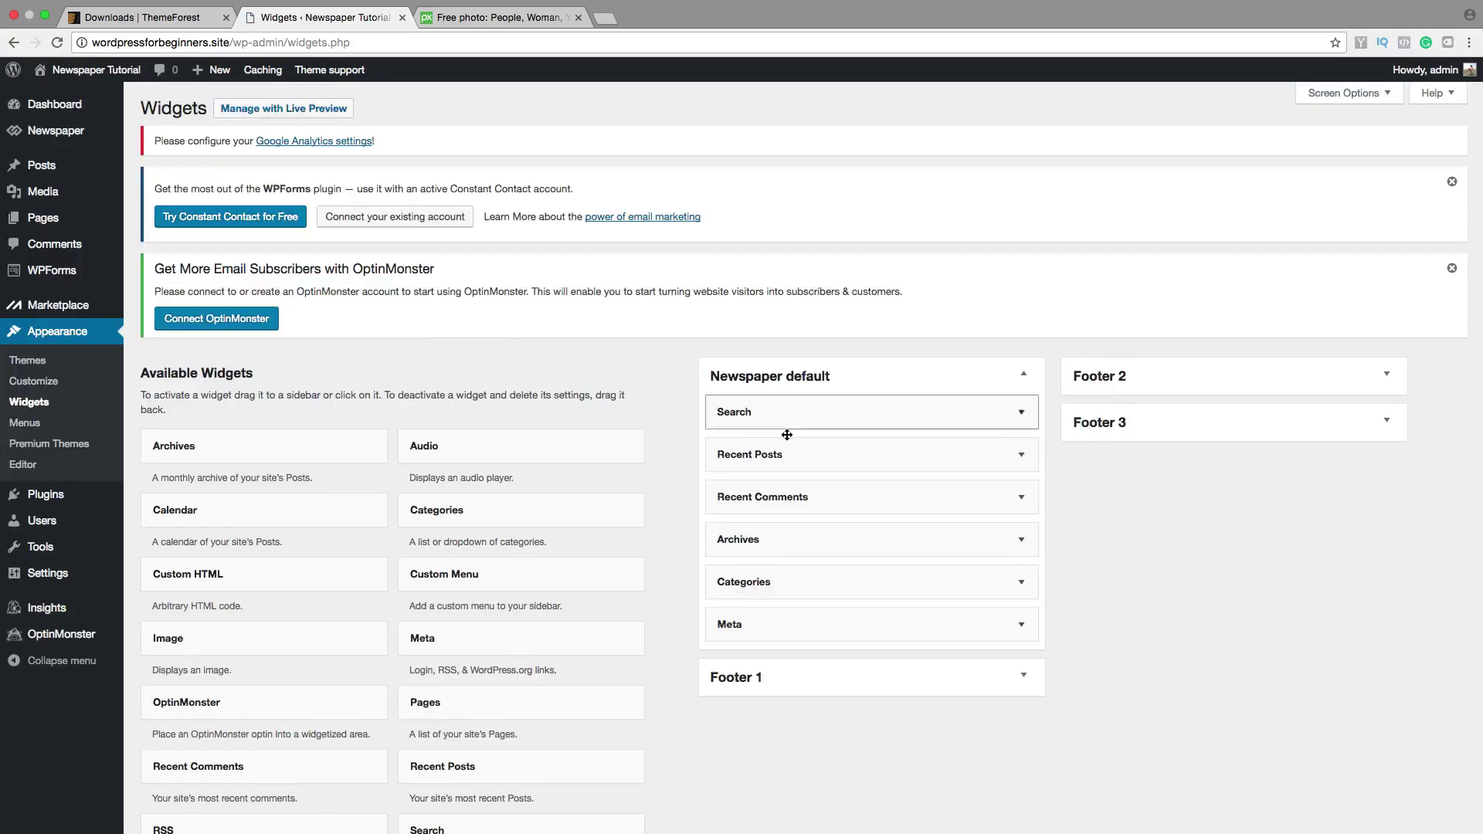
scroll(830, 463, "down", 1)
scroll(835, 479, "down", 1)
left_click(842, 496)
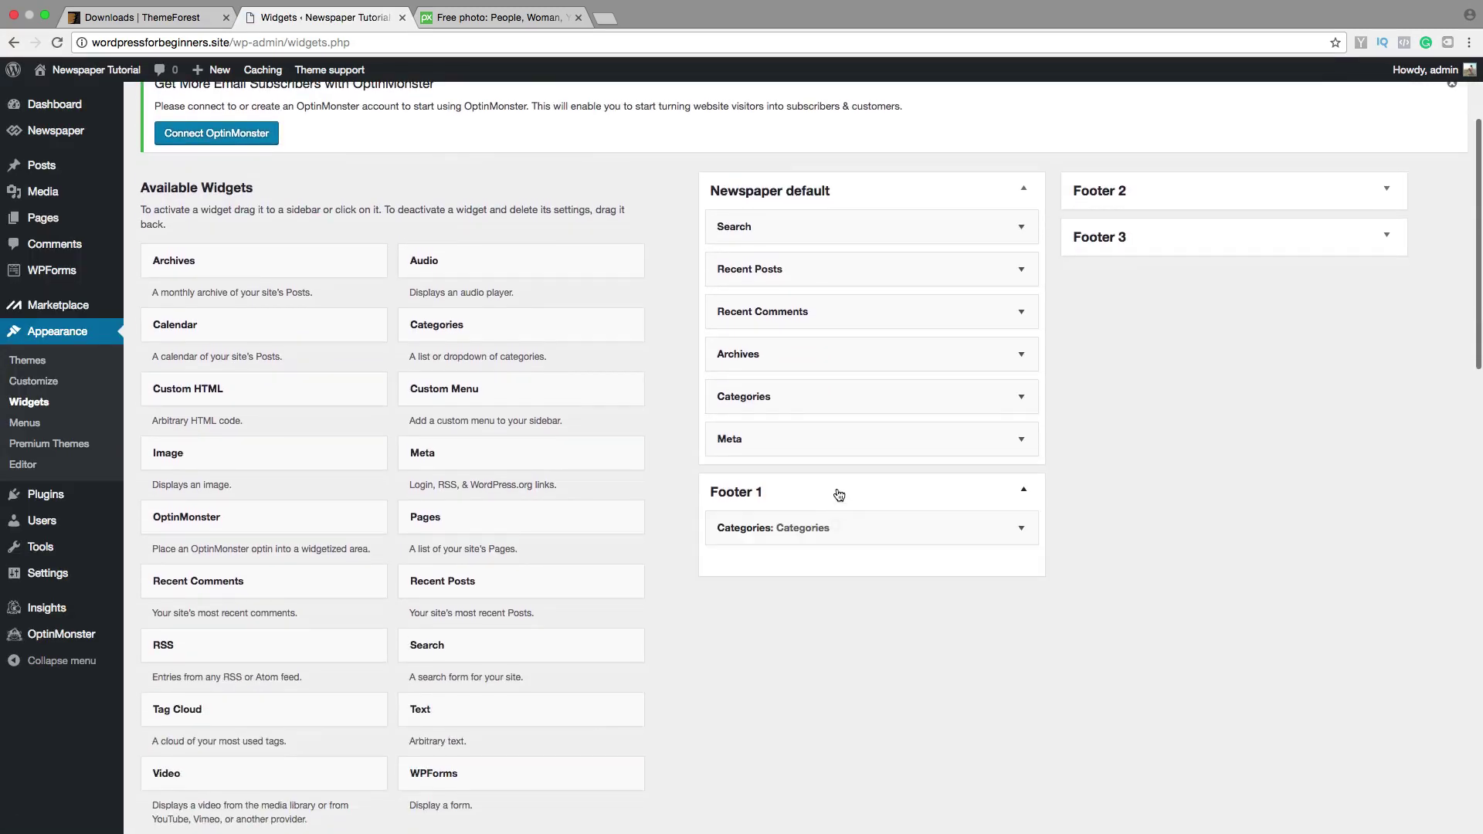
left_click(814, 527)
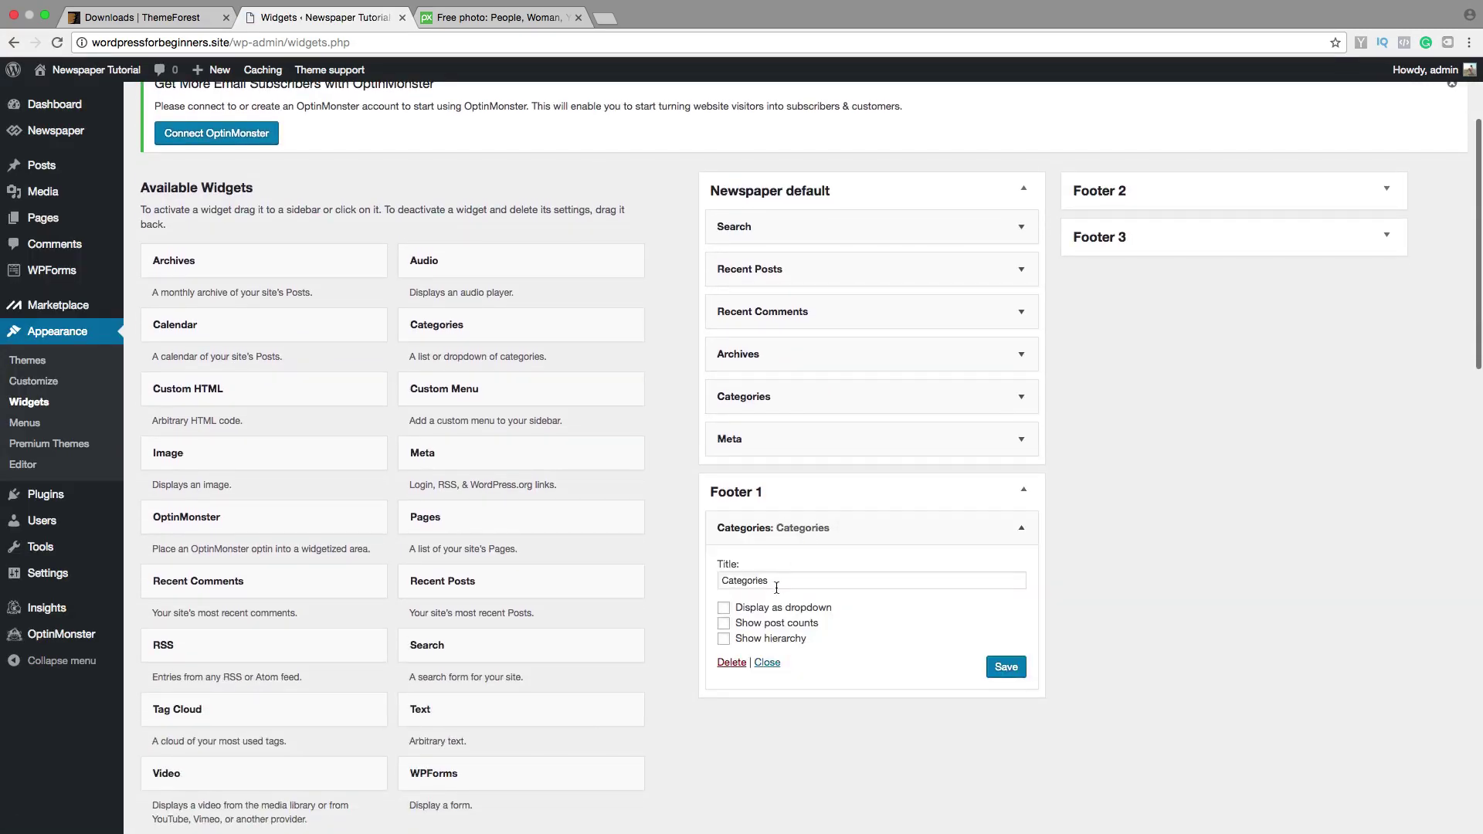
- Delete the Custom Menu widget from Footer 2 and the Recent Posts widget from Footer 3
scroll(780, 591, "down", 2)
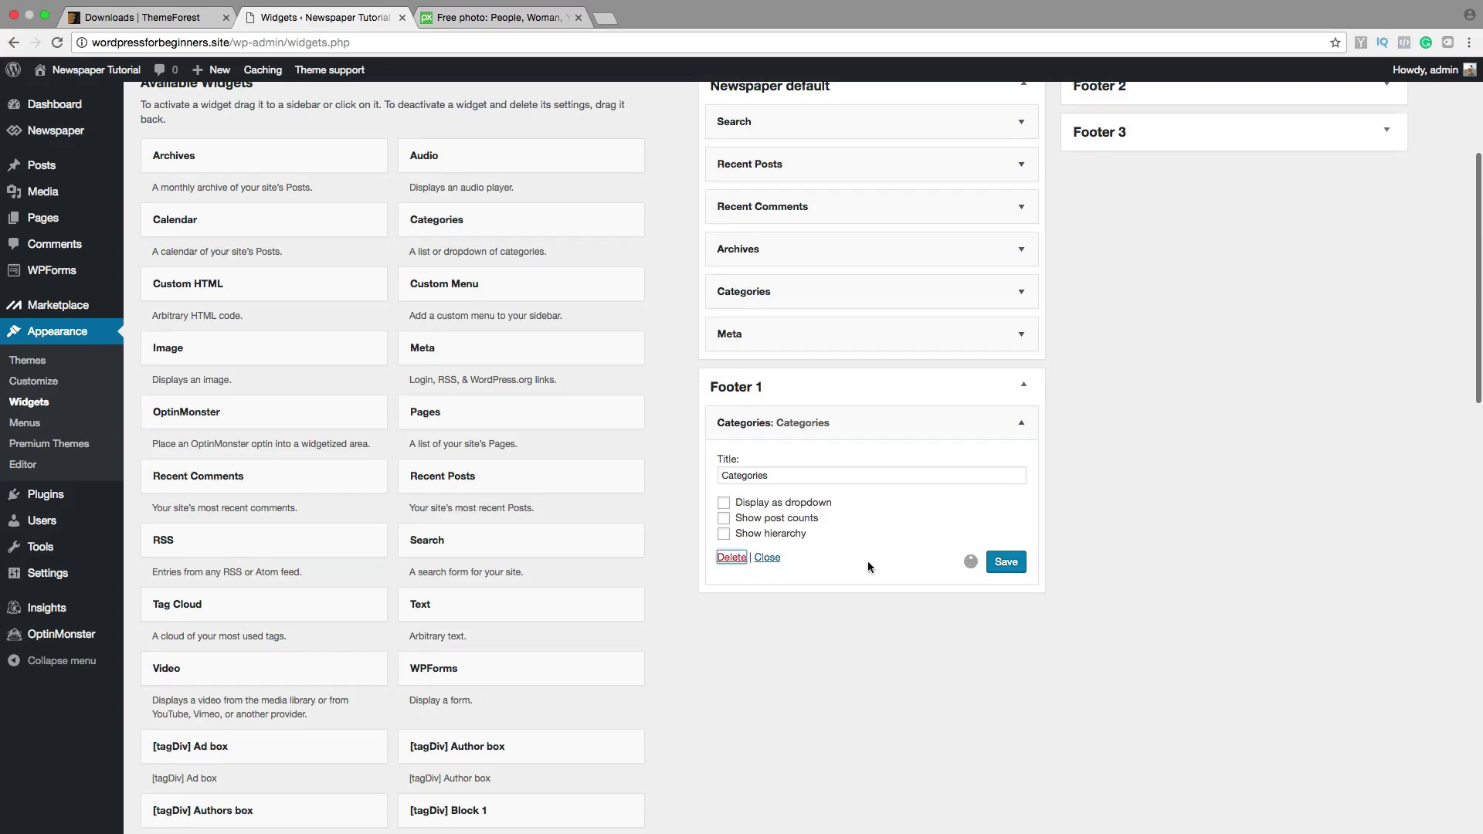
scroll(876, 569, "up", 5)
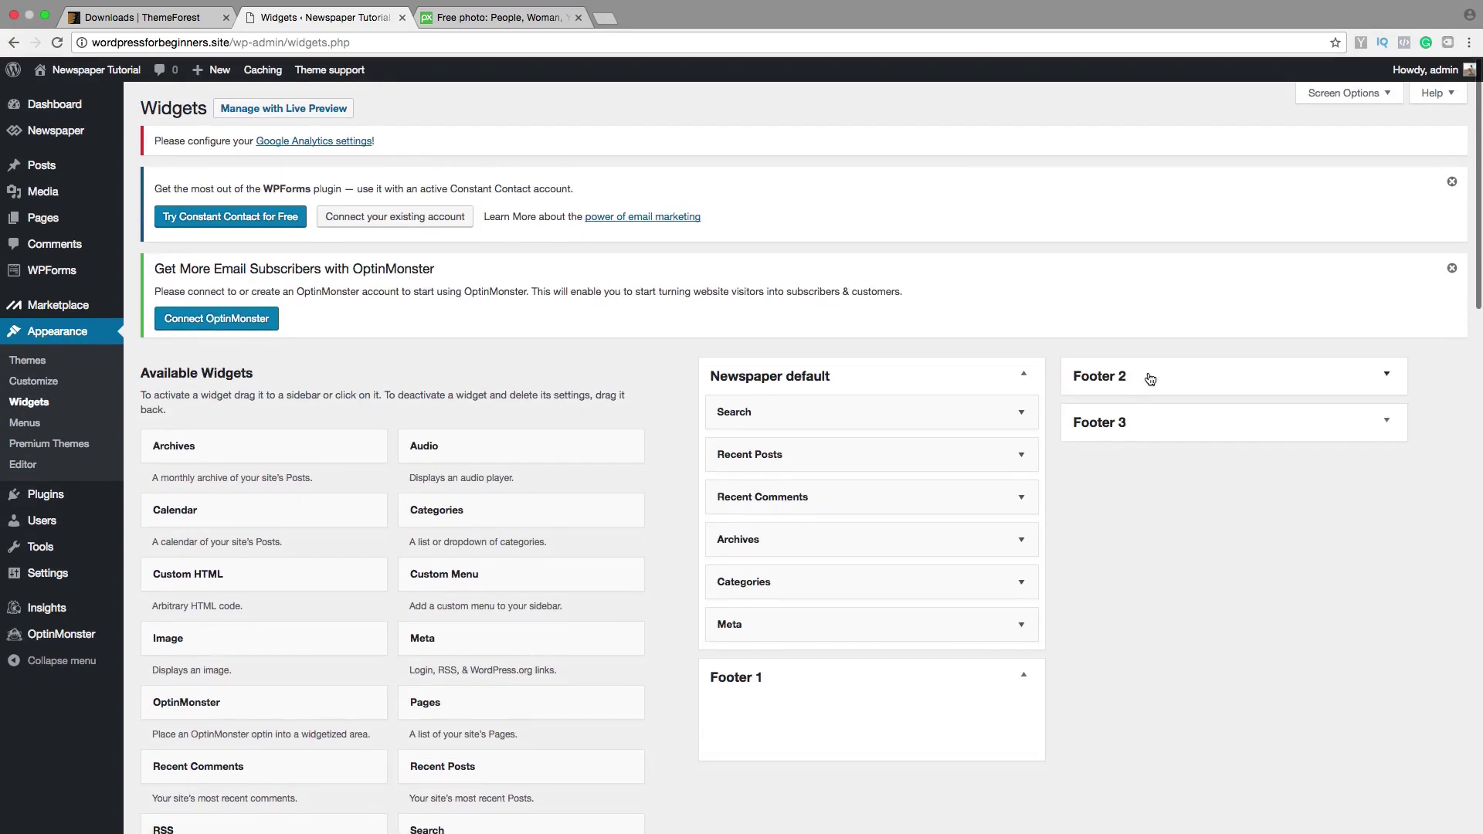
left_click(1150, 379)
left_click(1129, 410)
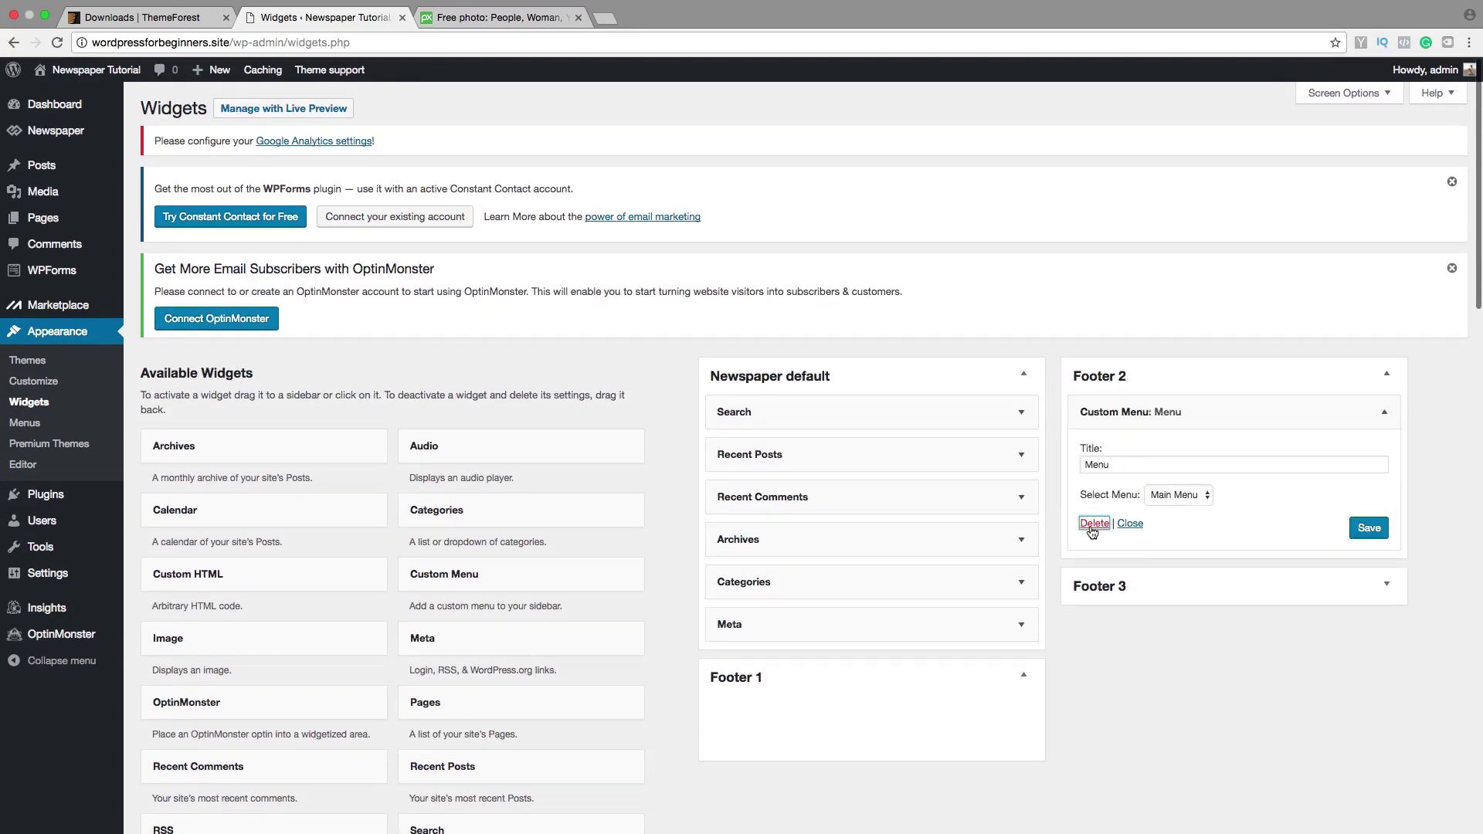
left_click(1121, 493)
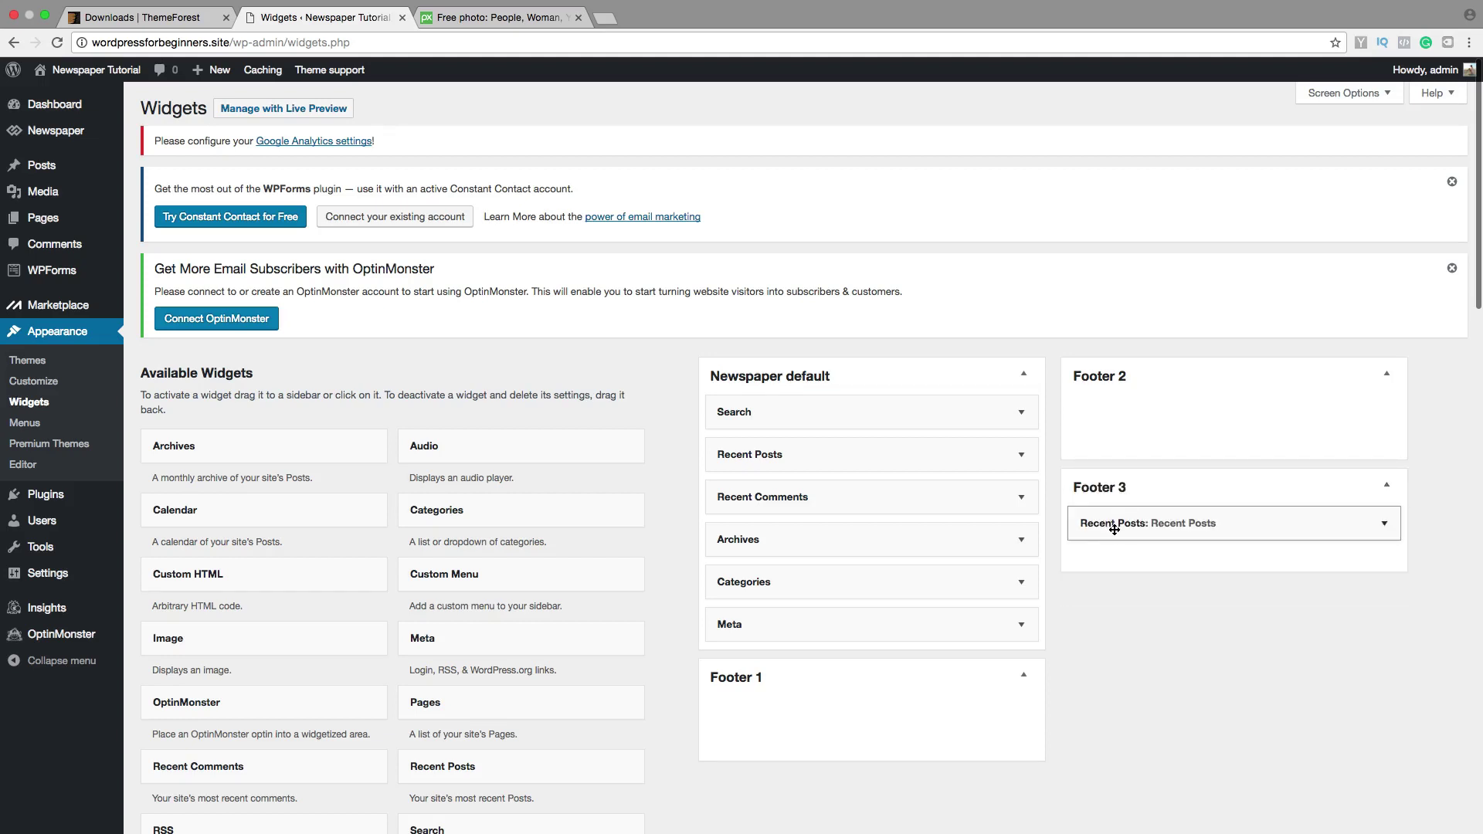
left_click(1116, 523)
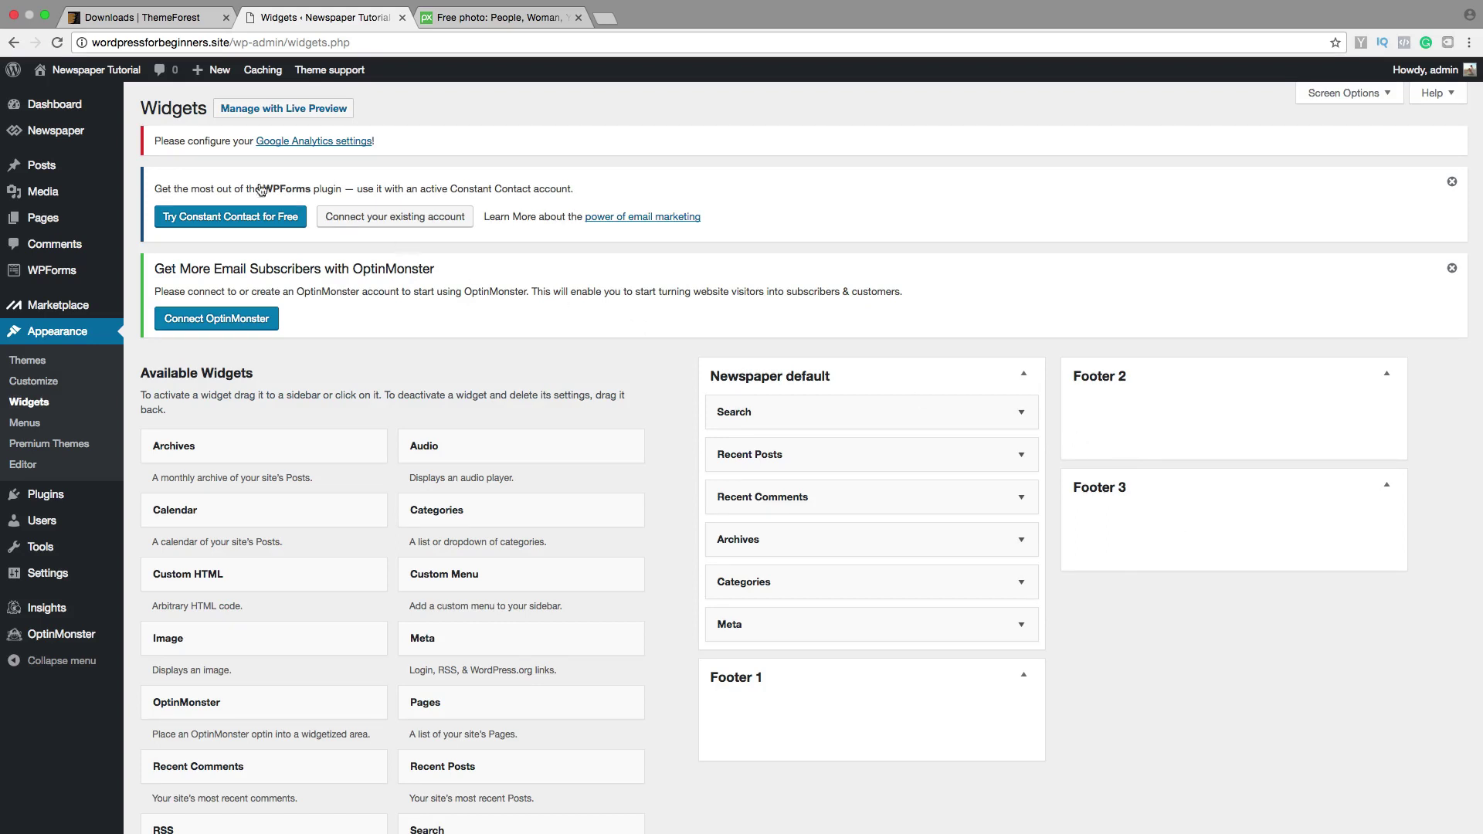
mouse_move(47, 132)
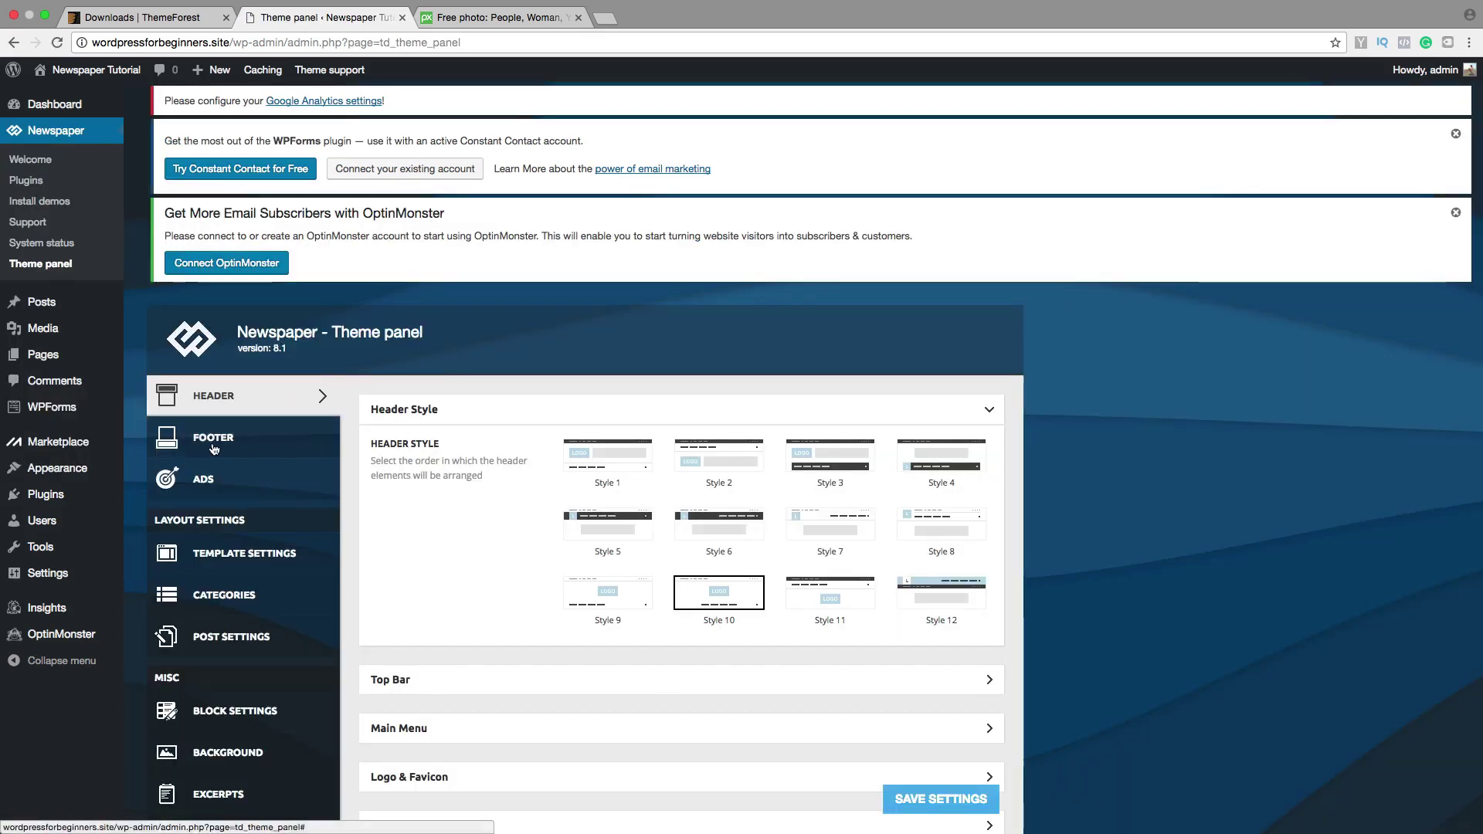
- Set the theme's footer template to Style 1, save, and check the default footer on the live site
left_click(215, 446)
scroll(473, 503, "down", 3)
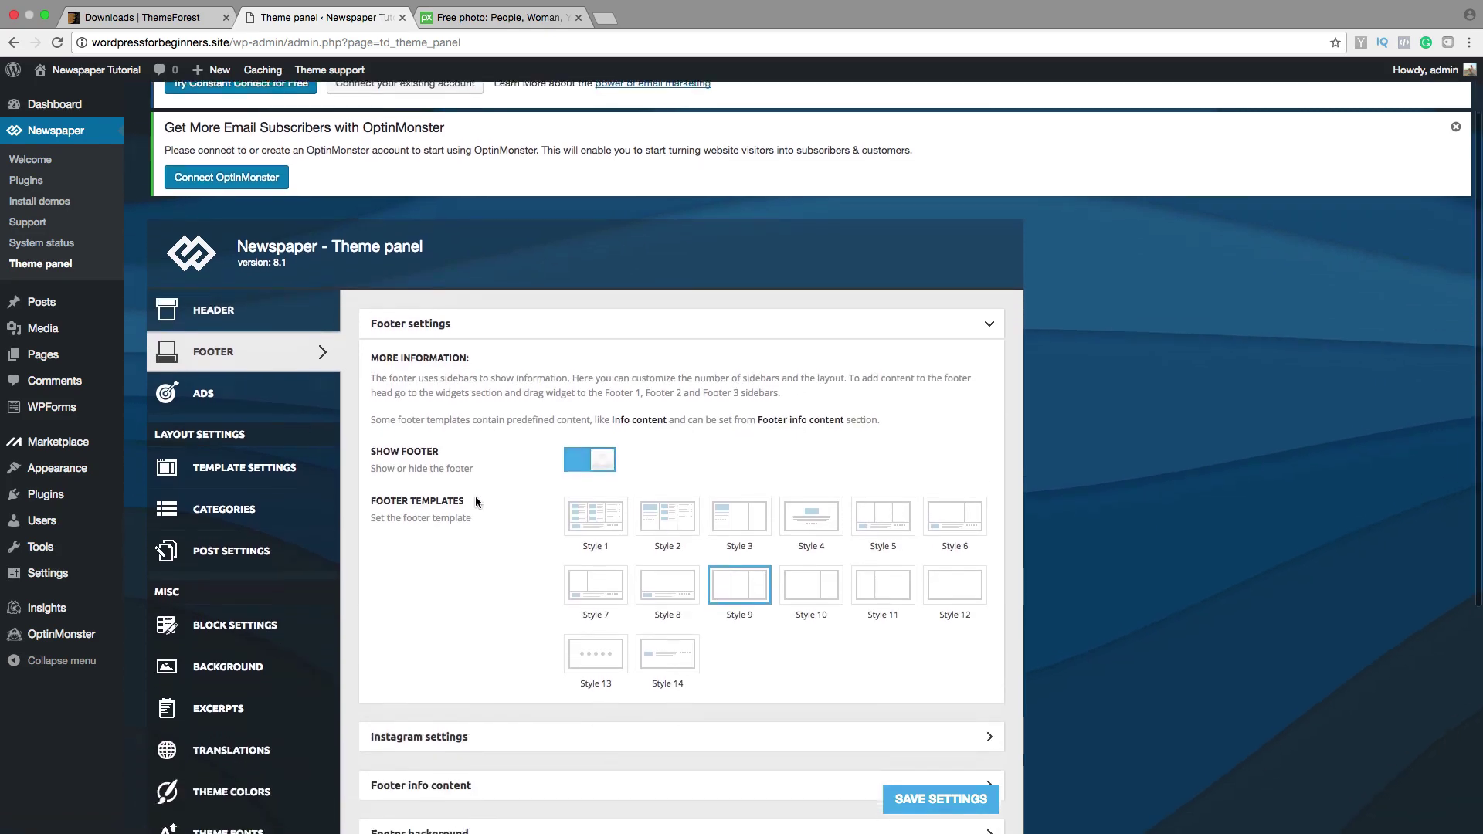
left_click(594, 506)
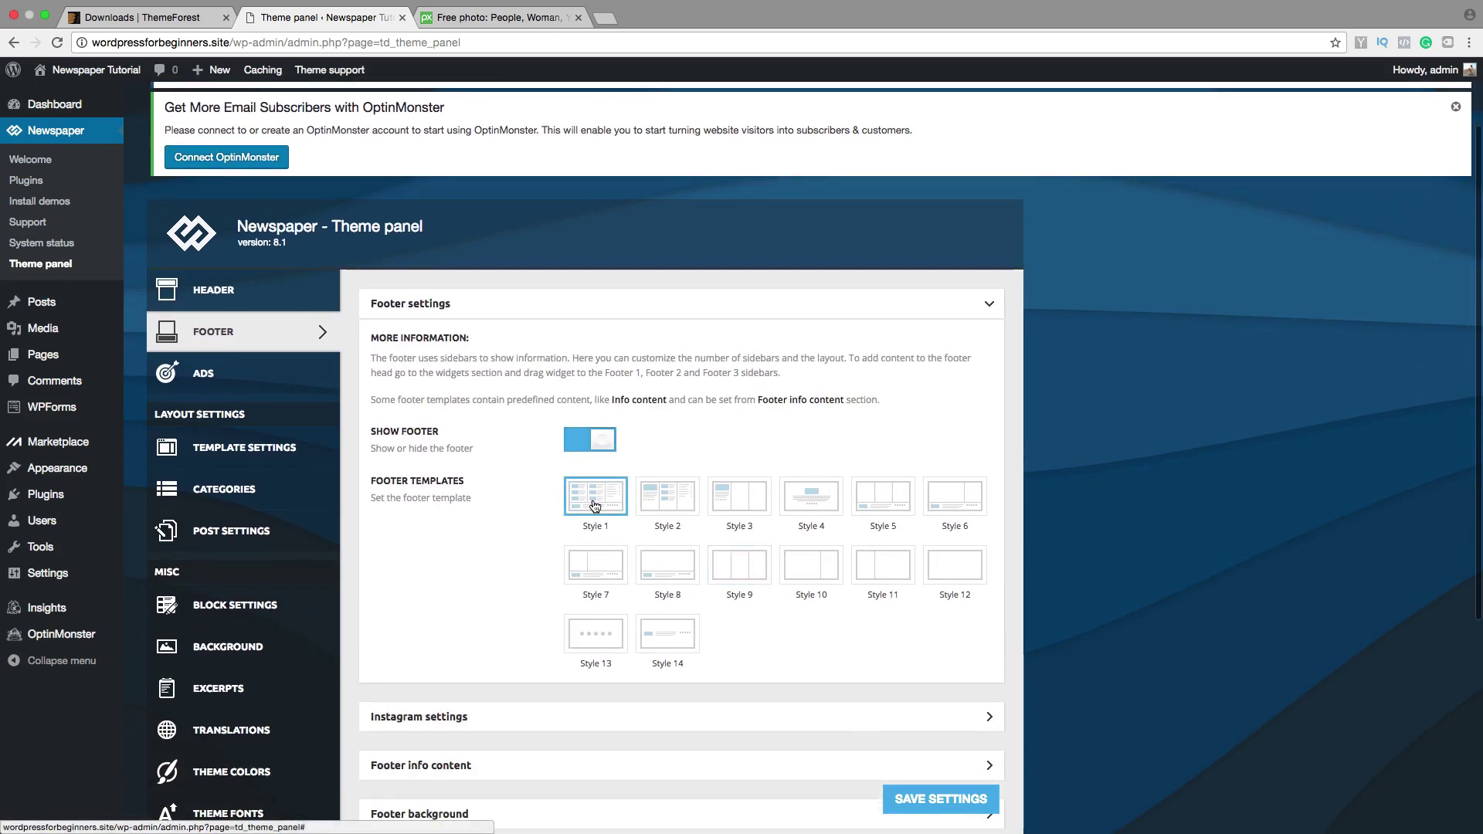
left_click(931, 803)
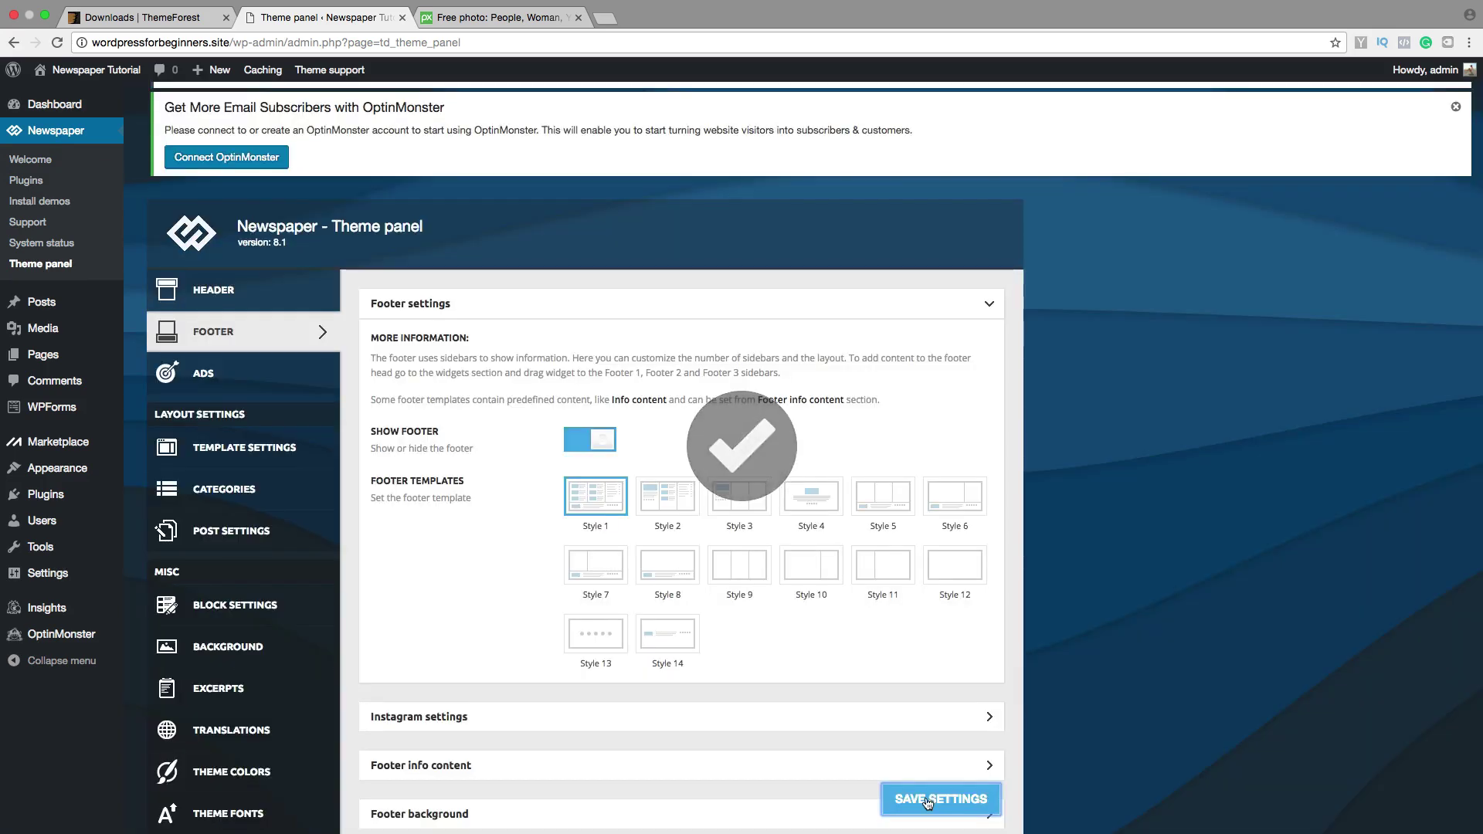
left_click(111, 70)
scroll(199, 170, "down", 20)
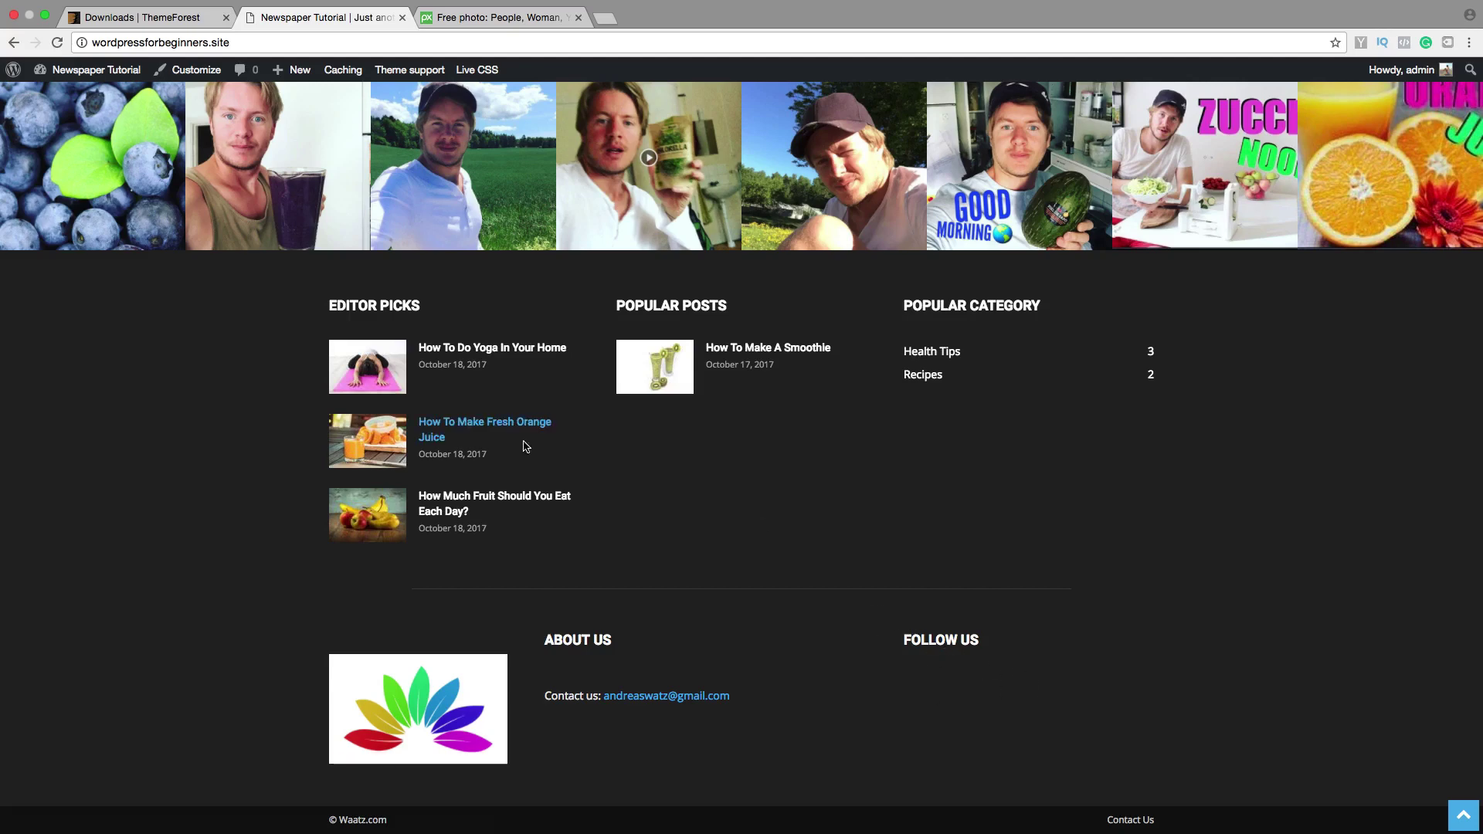
- Show the Theme panel's Social Networks settings and review the Behance through Youtube link fields
mouse_move(85, 76)
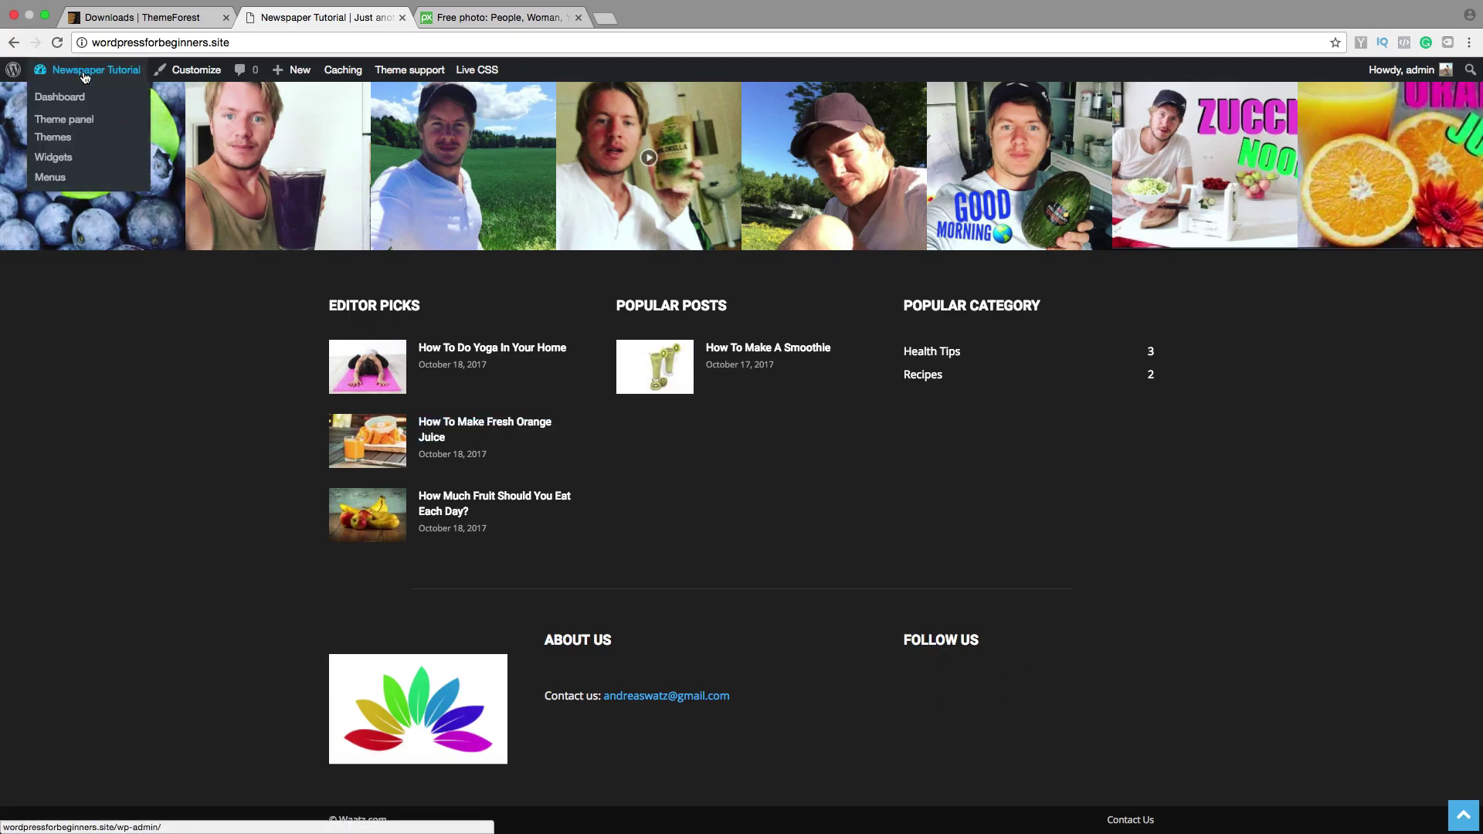
left_click(83, 122)
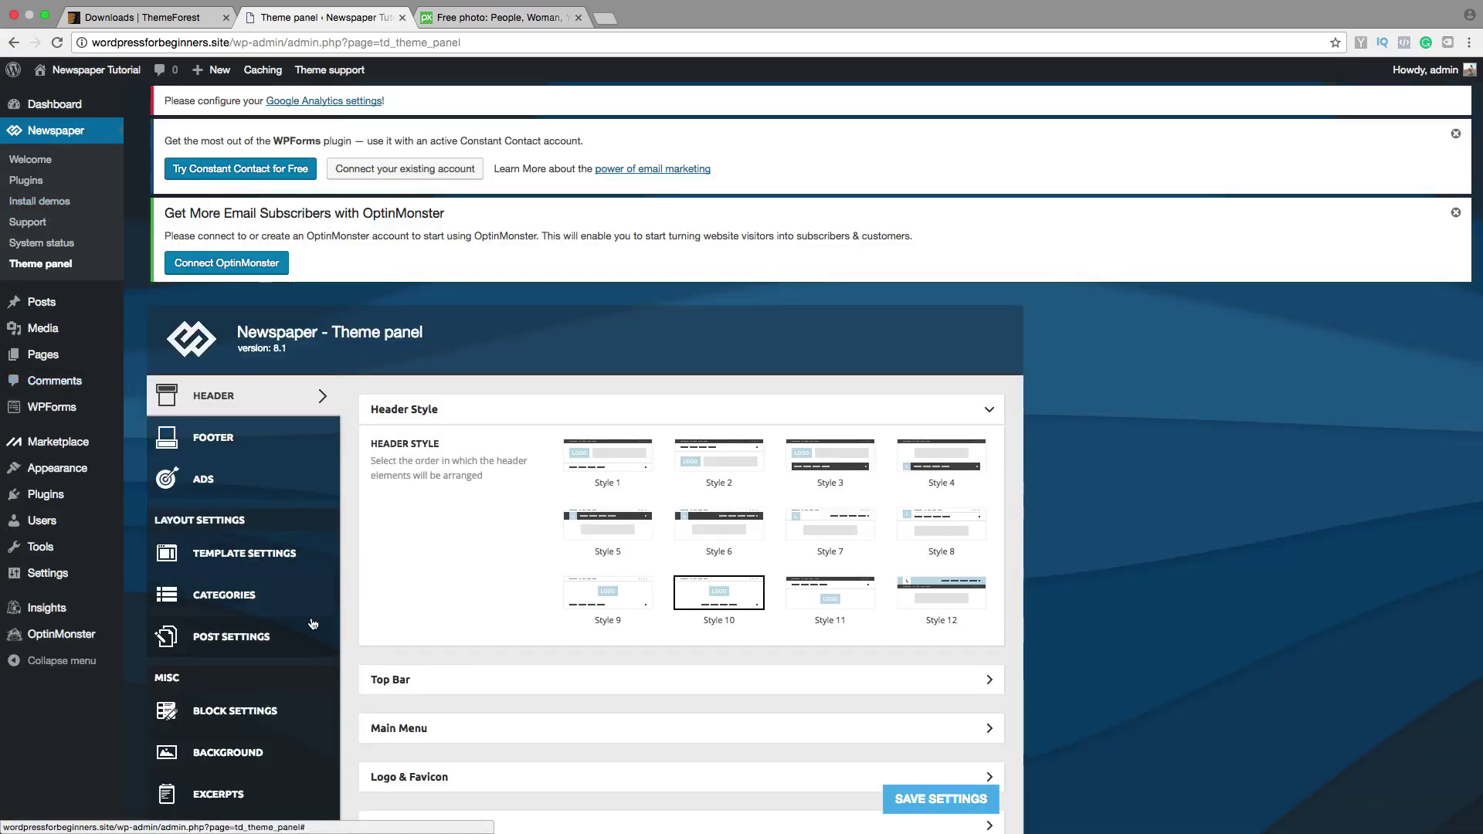
scroll(313, 625, "down", 3)
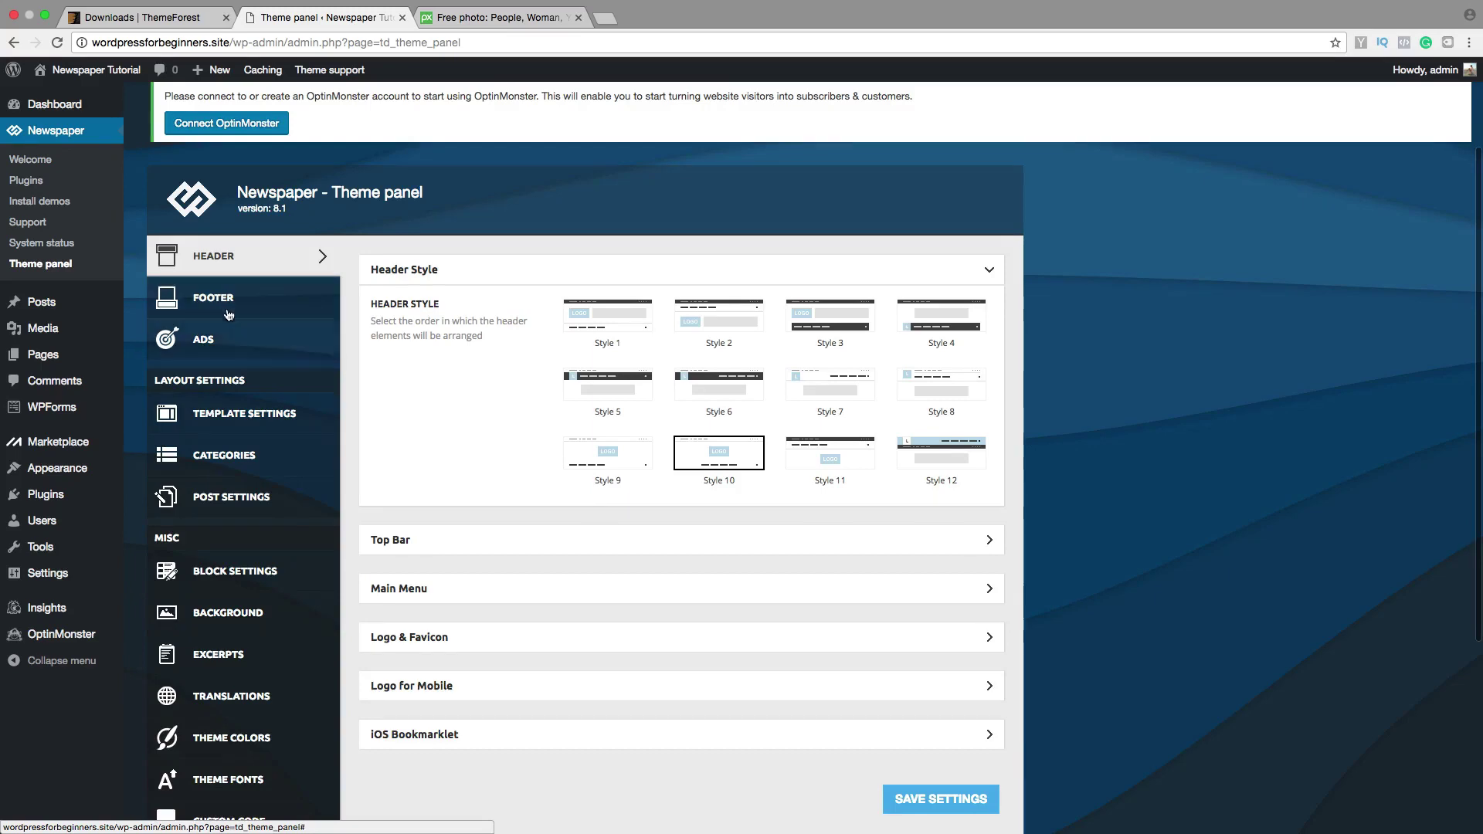
scroll(224, 311, "down", 5)
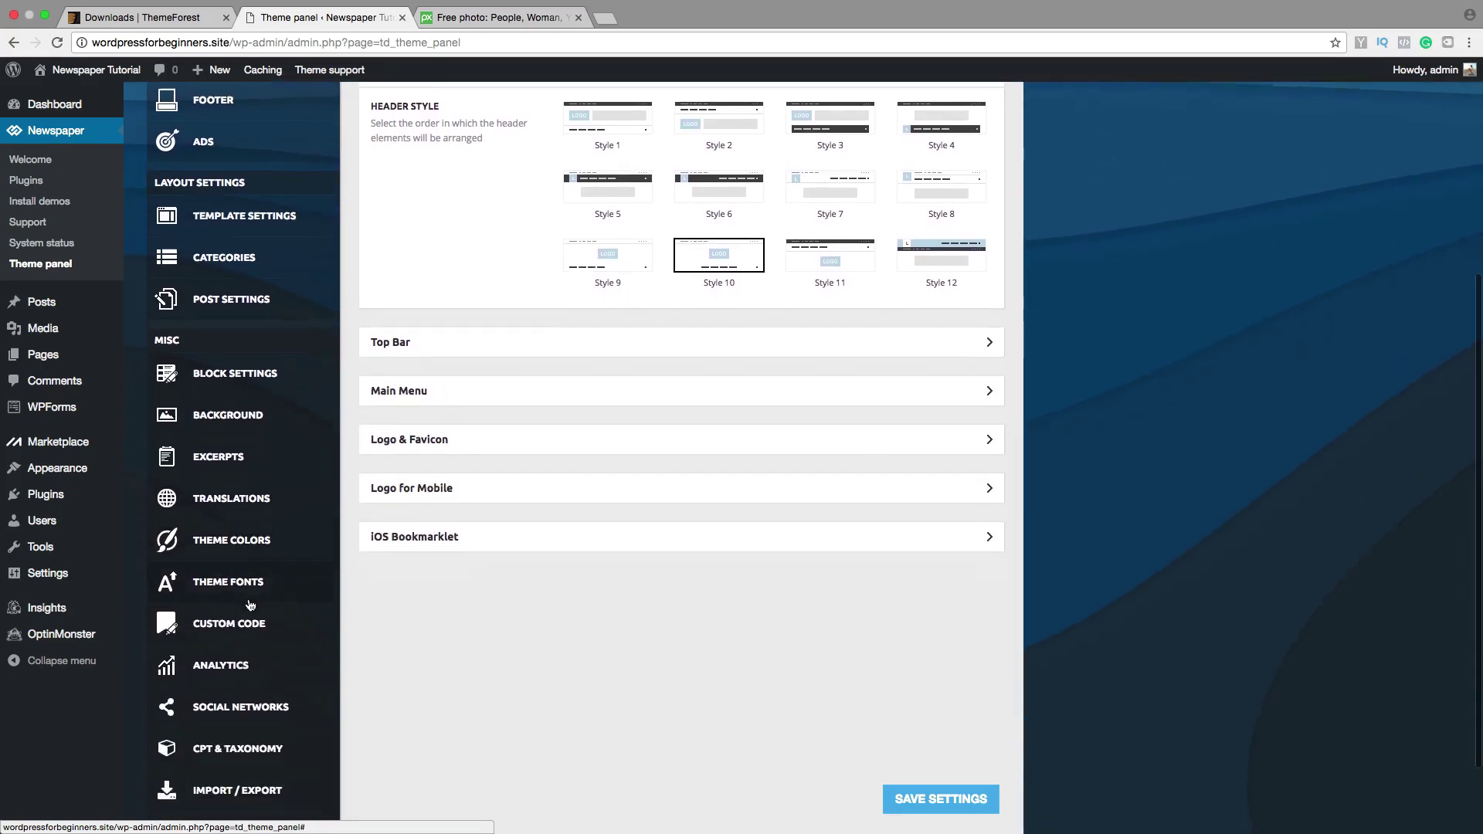
left_click(249, 646)
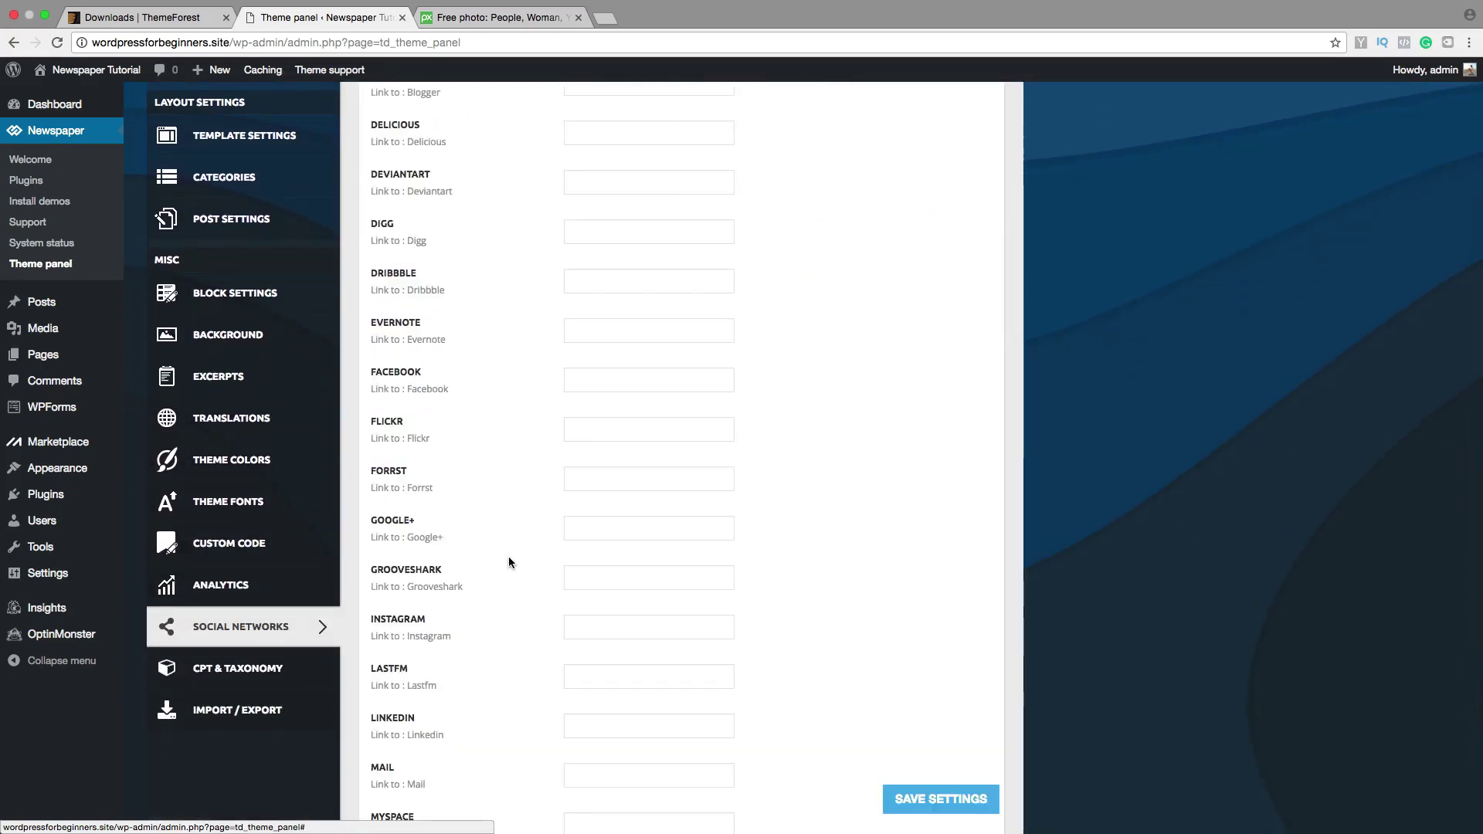
scroll(512, 557, "up", 5)
scroll(511, 558, "up", 2)
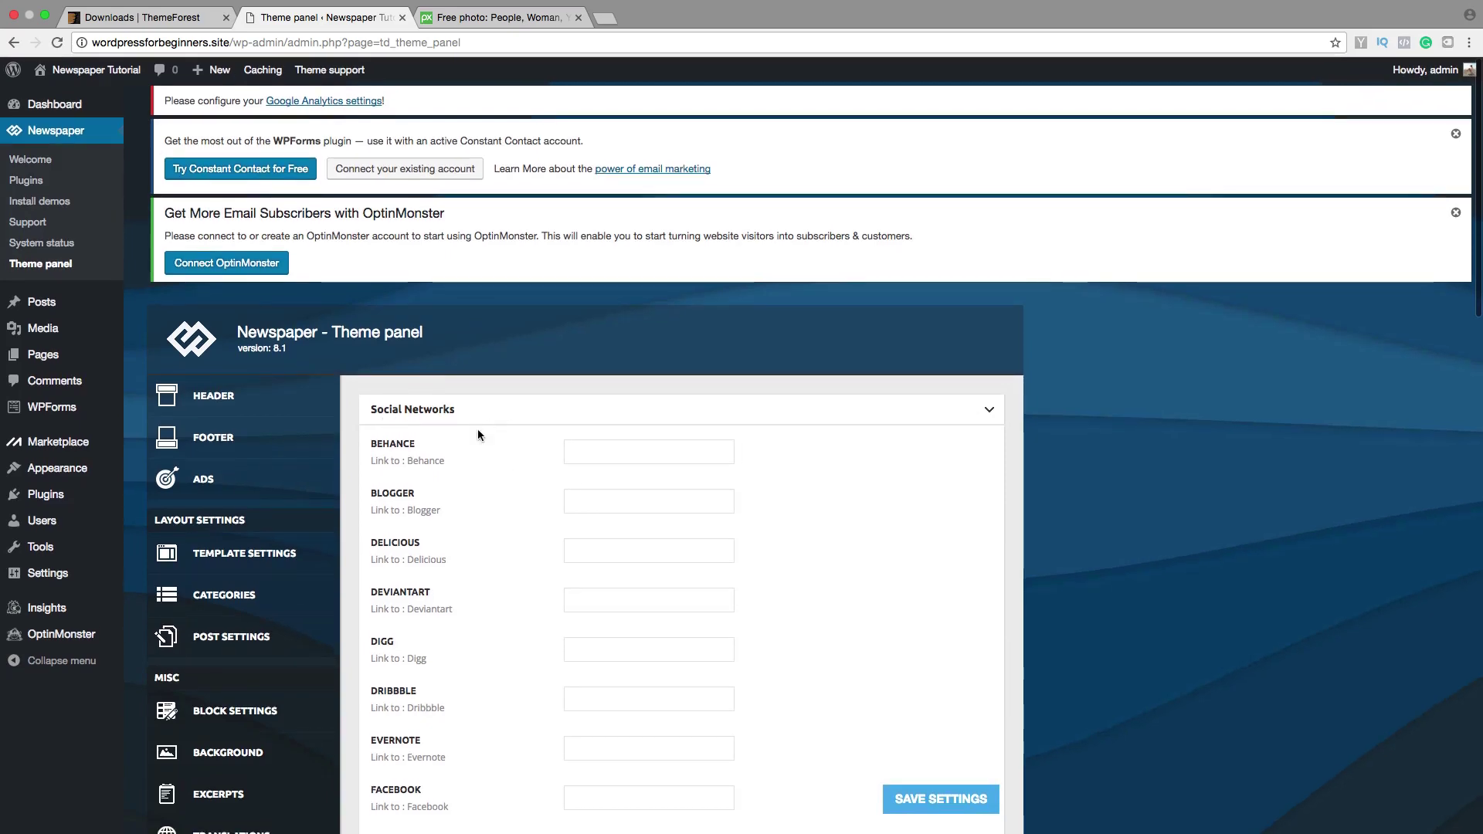
scroll(477, 428, "down", 1)
scroll(466, 442, "down", 20)
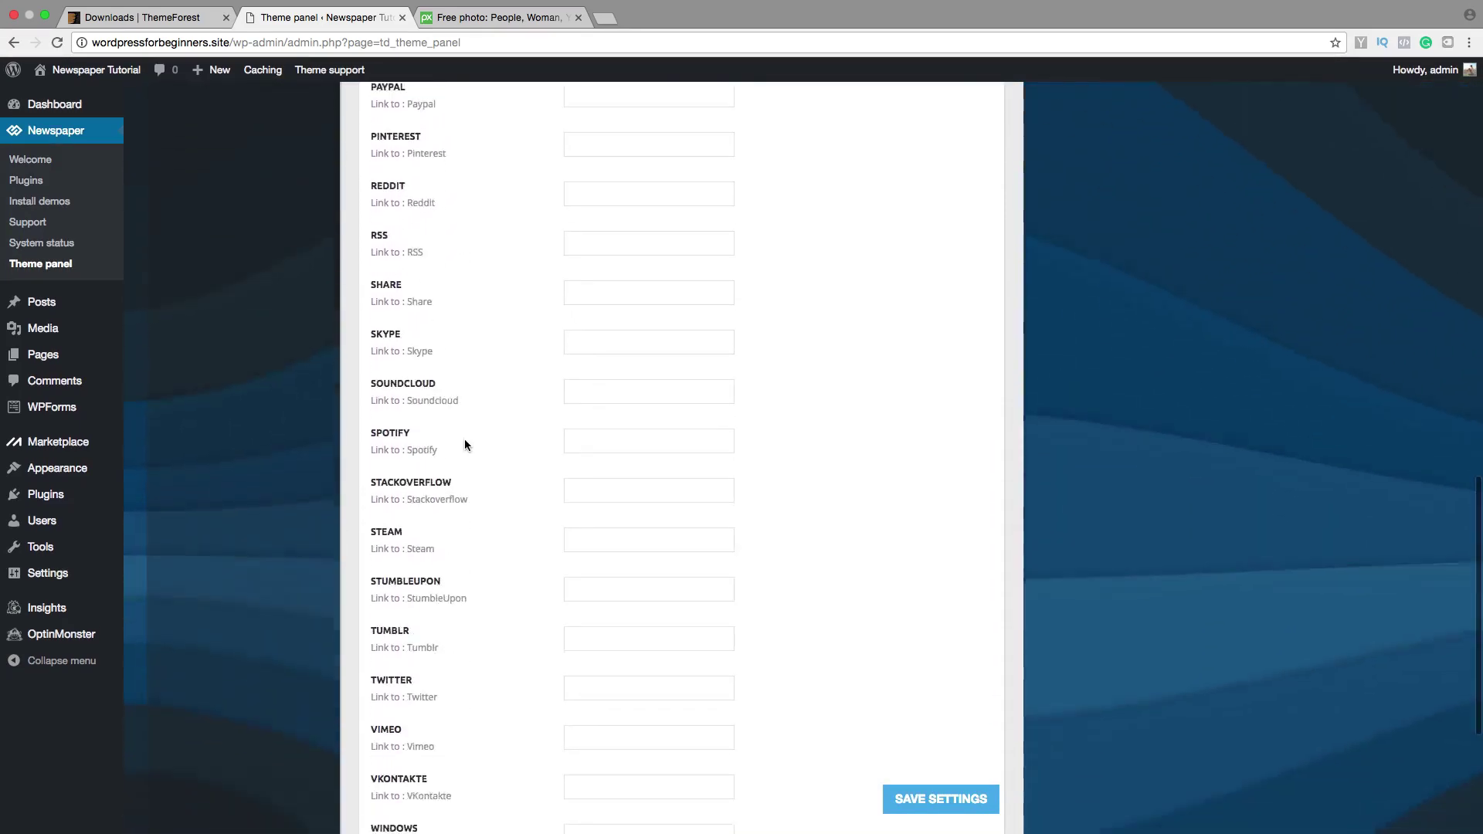
scroll(464, 448, "down", 3)
scroll(465, 455, "up", 20)
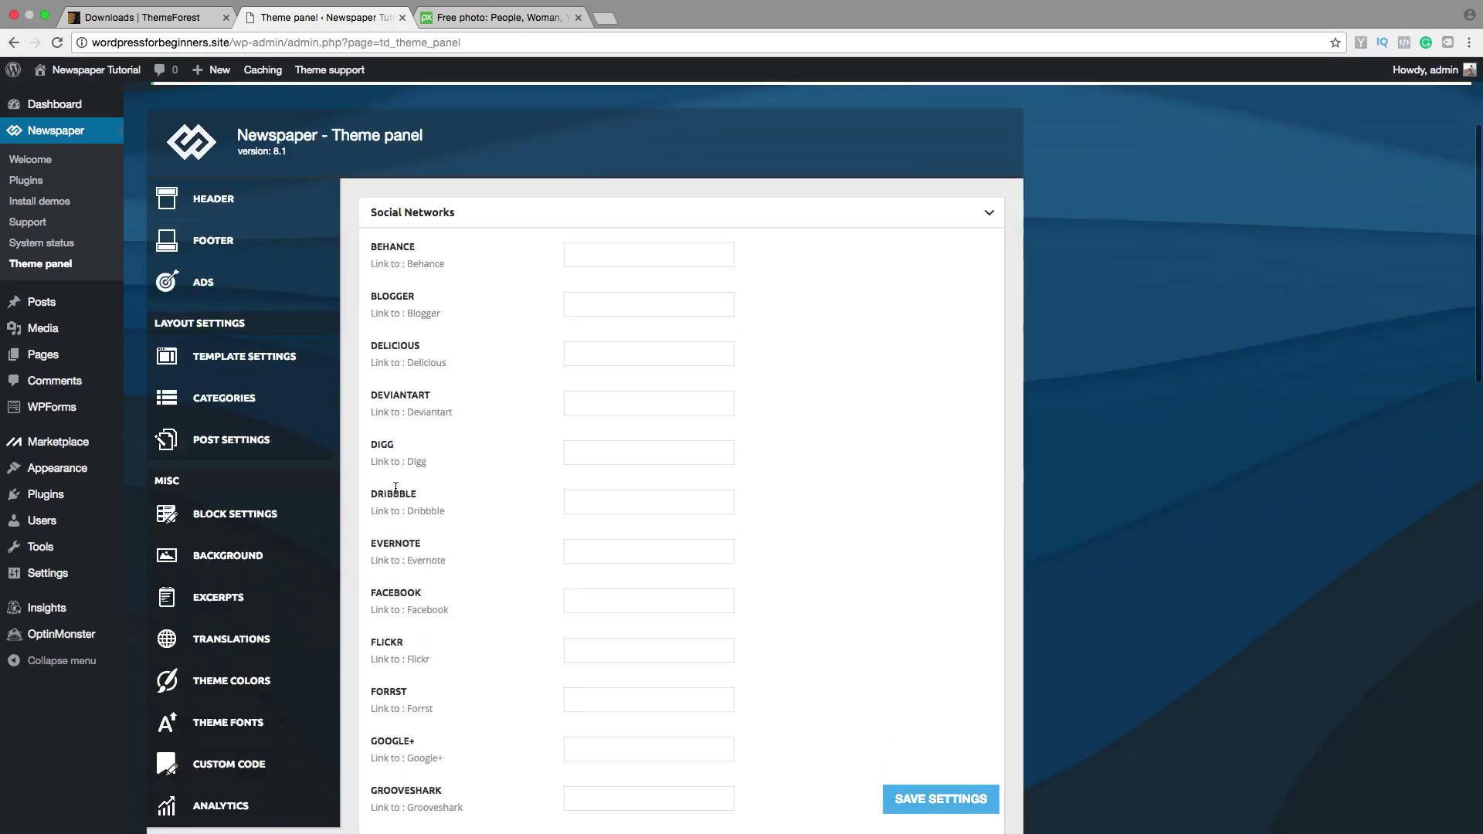
scroll(394, 479, "down", 10)
scroll(466, 571, "down", 6)
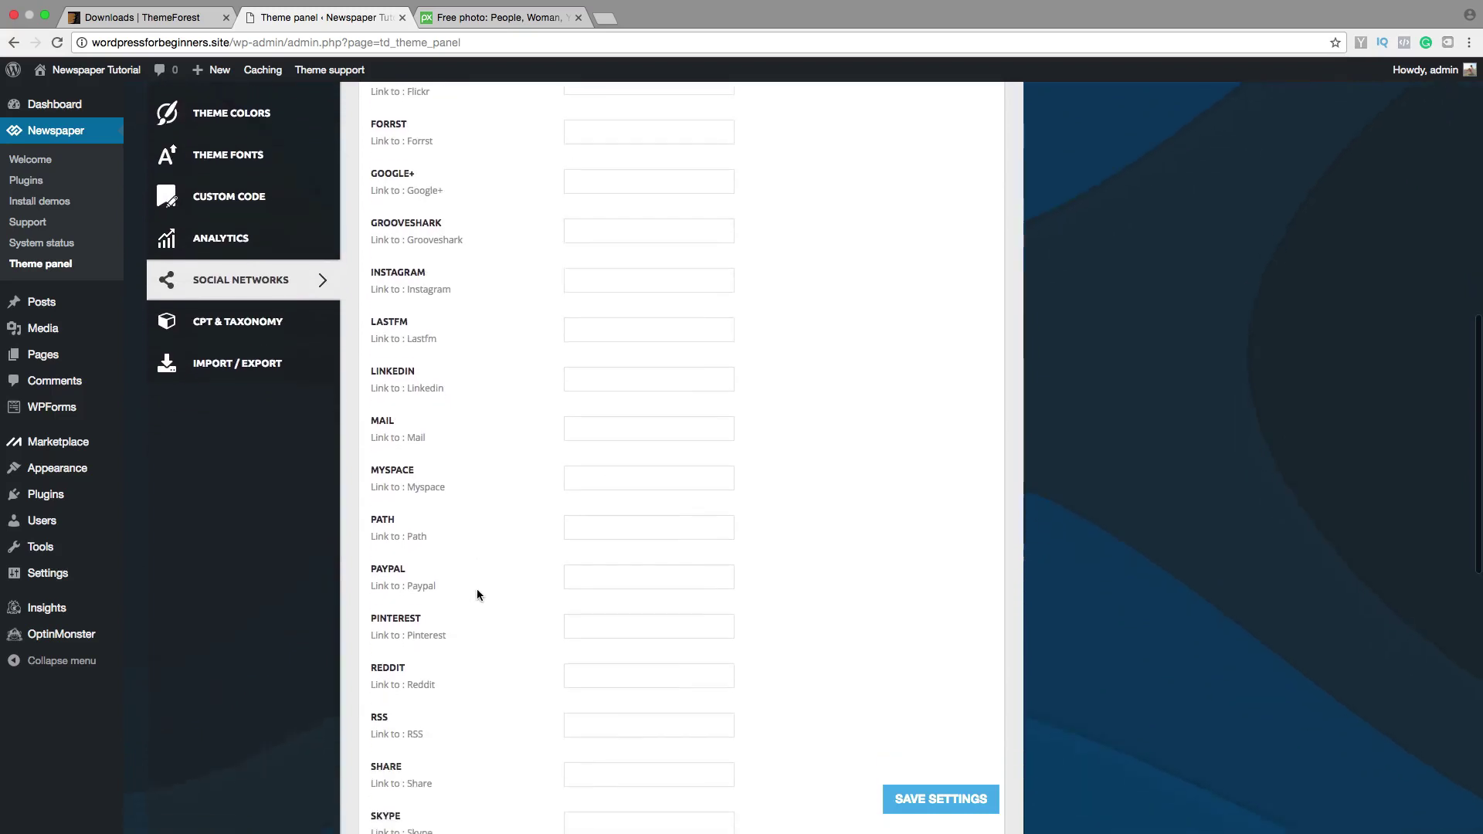
scroll(475, 589, "down", 5)
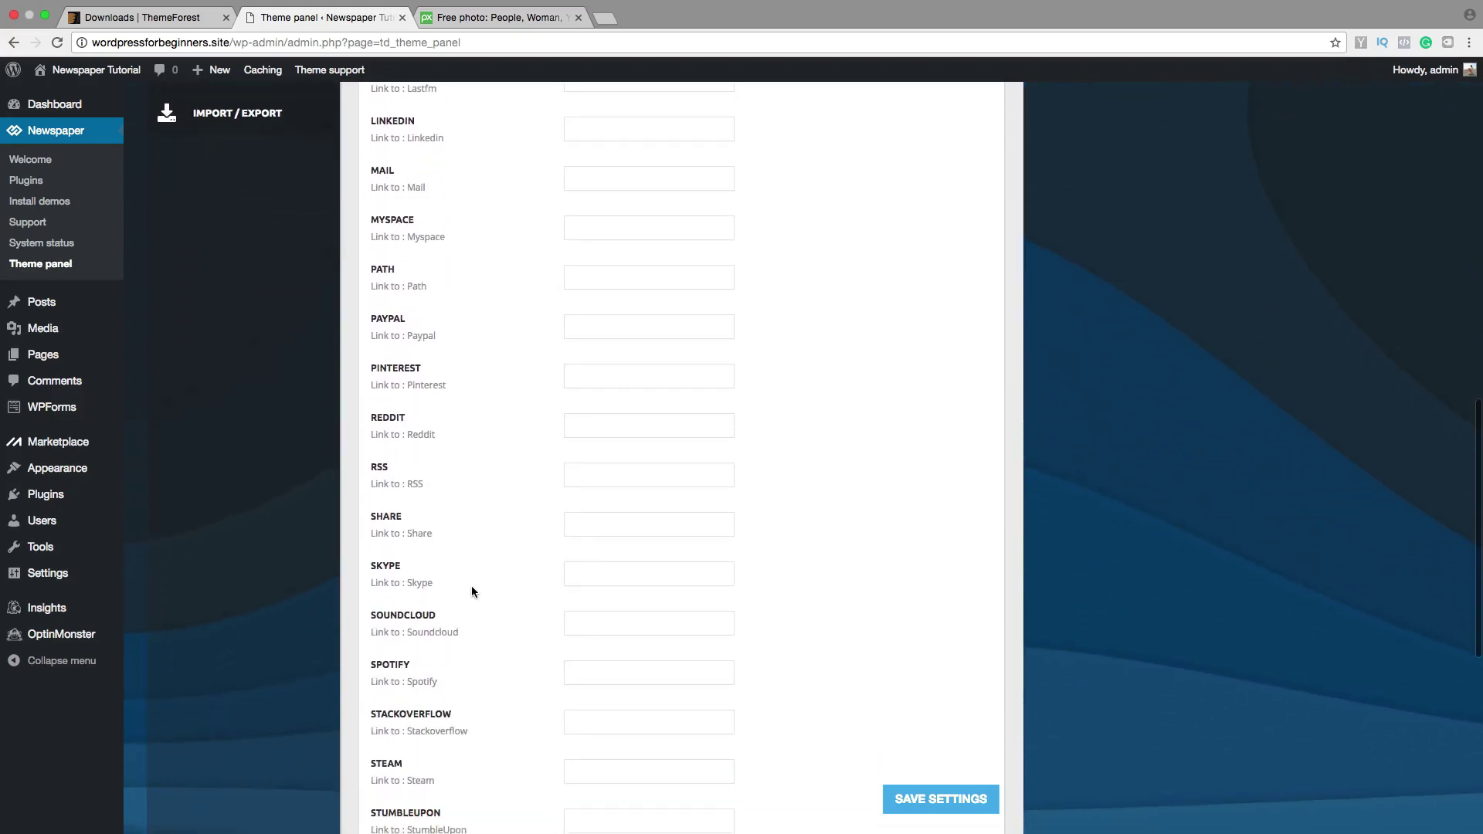
scroll(472, 593, "down", 4)
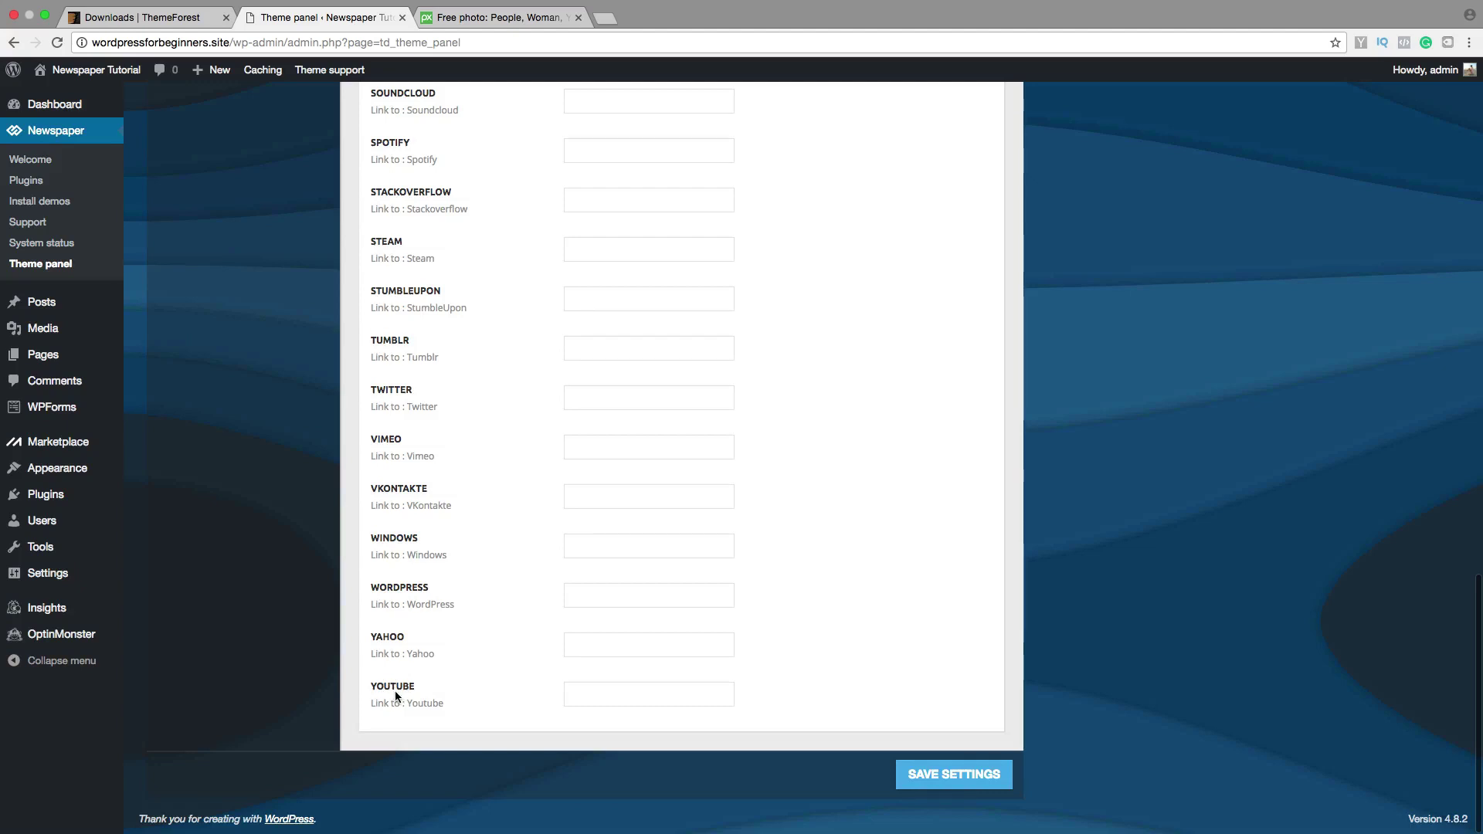
- Go to youtube.com in a new browser tab
left_click(607, 17)
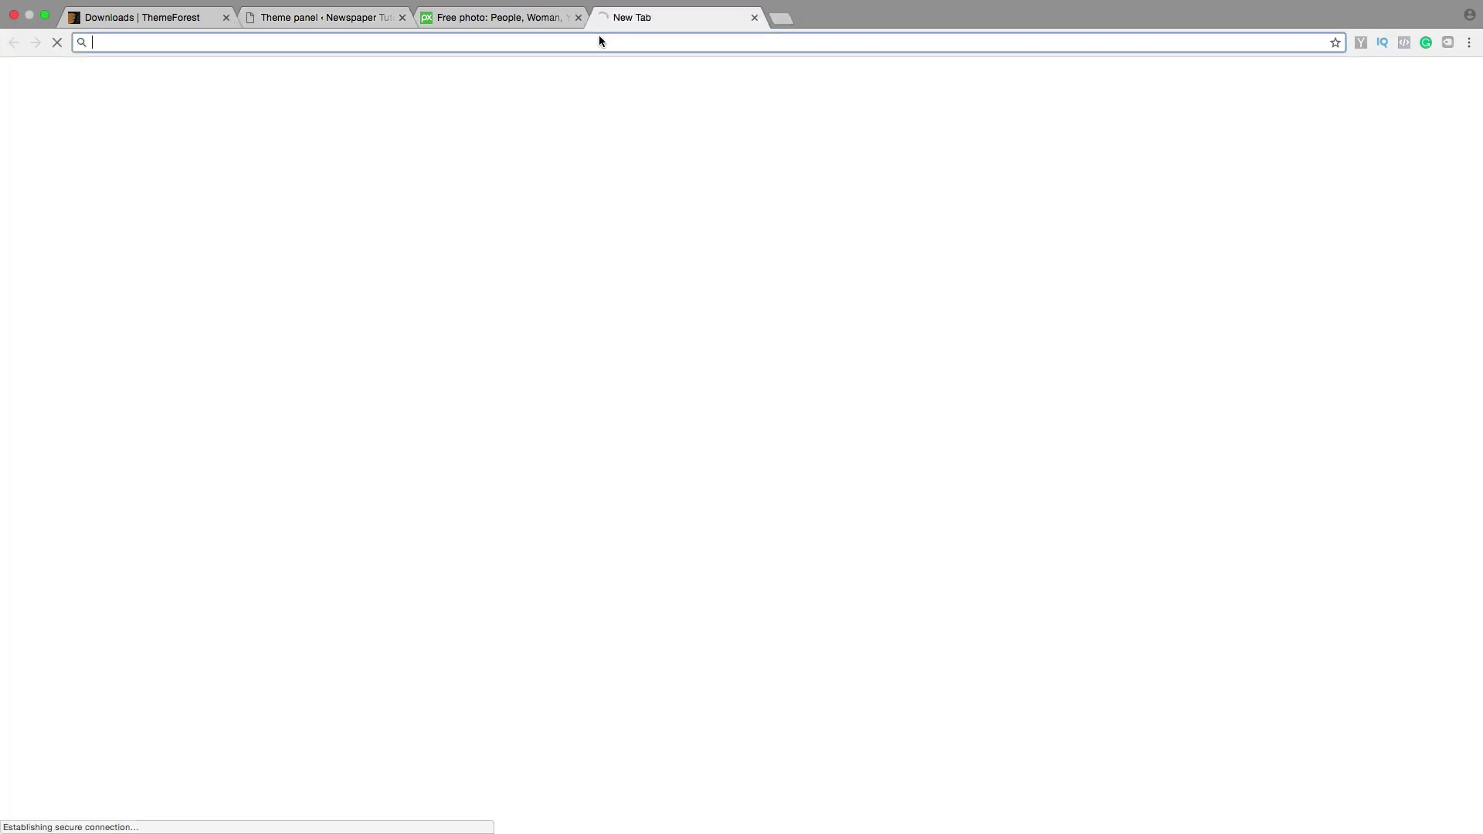
type("youhttps://se.yahoo.com/?p=us")
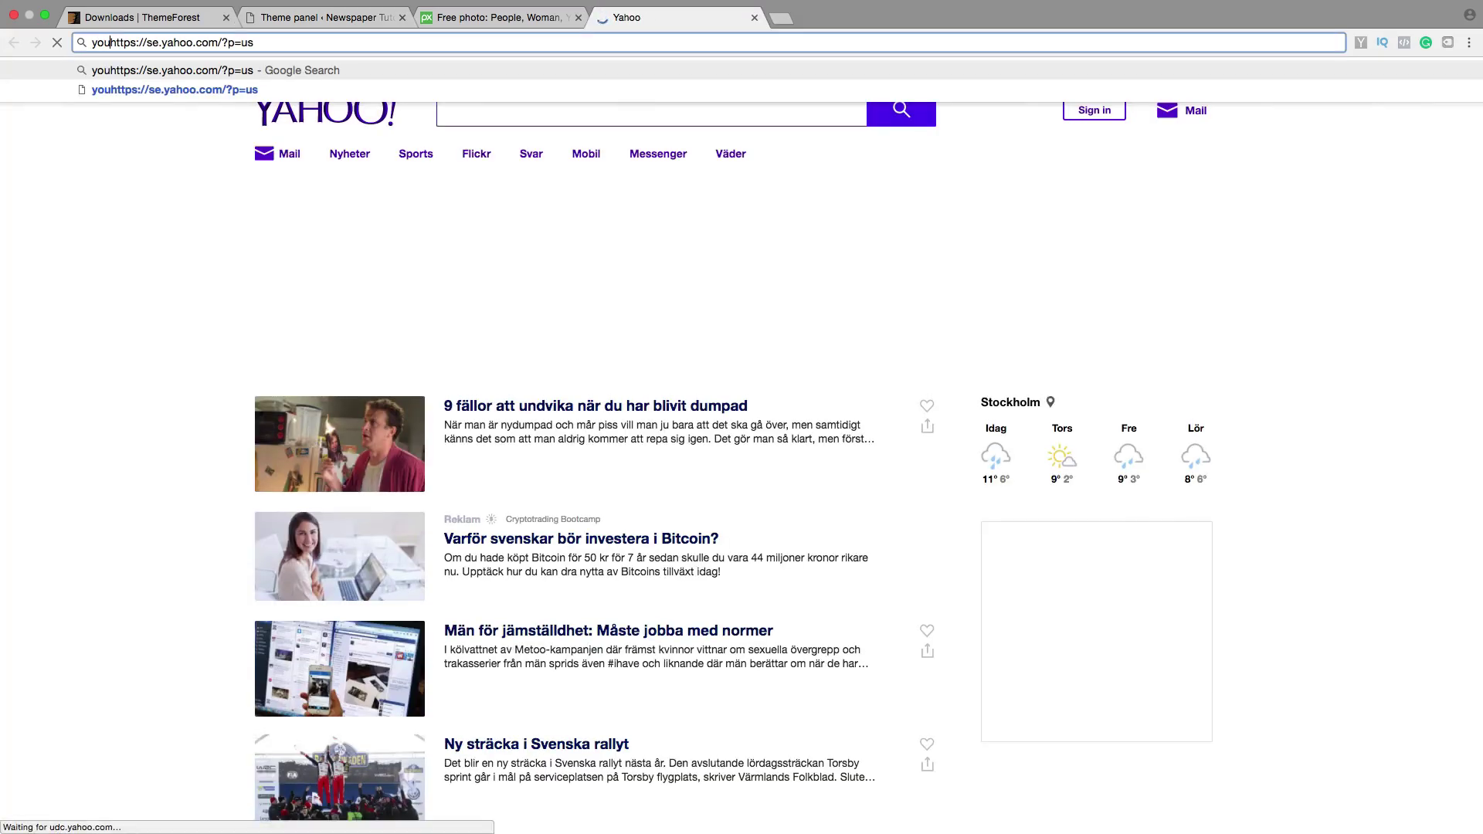
left_click_drag(255, 43, 52, 38)
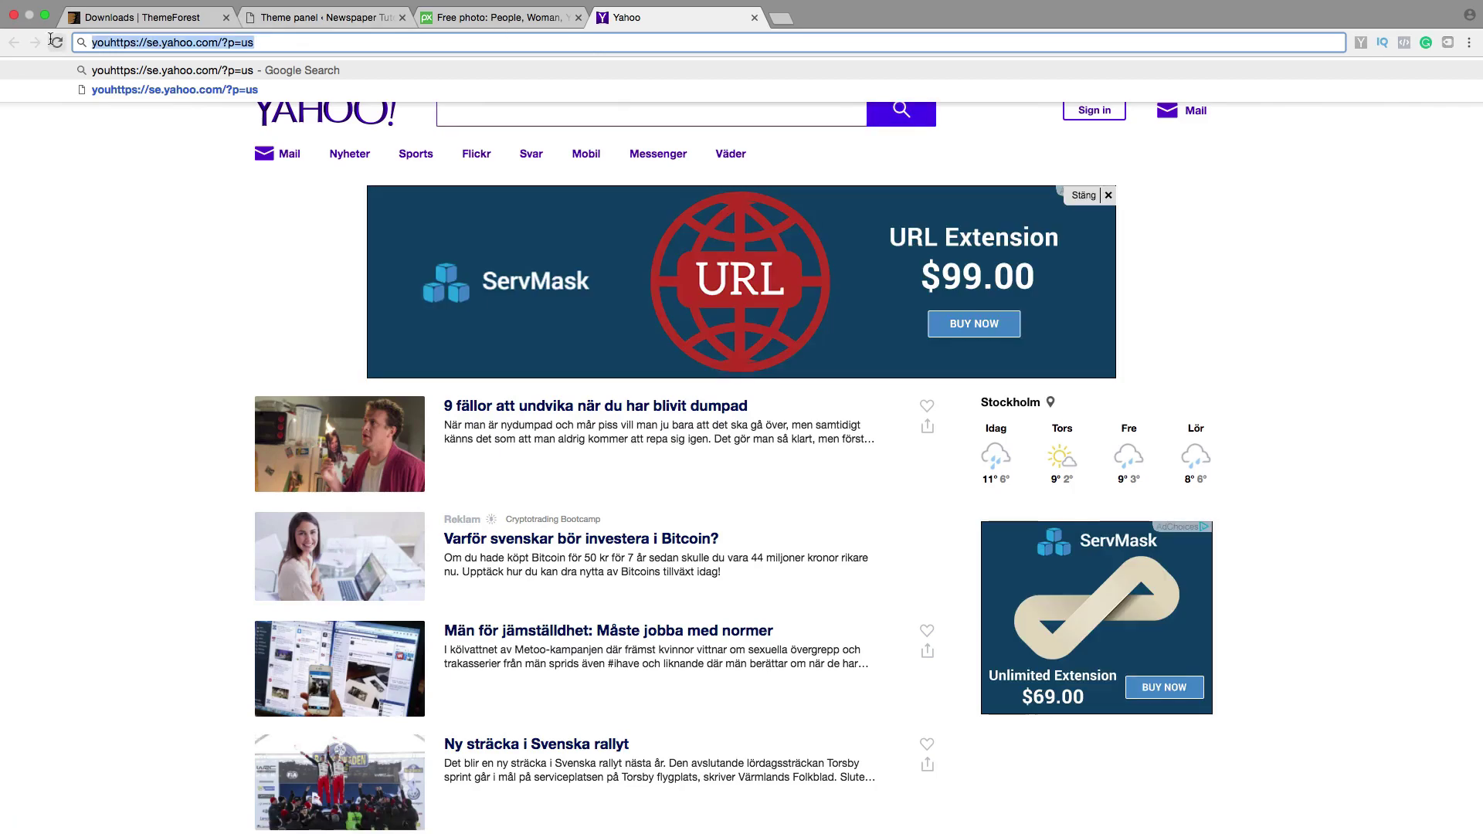
type("youtube.com")
key("Return")
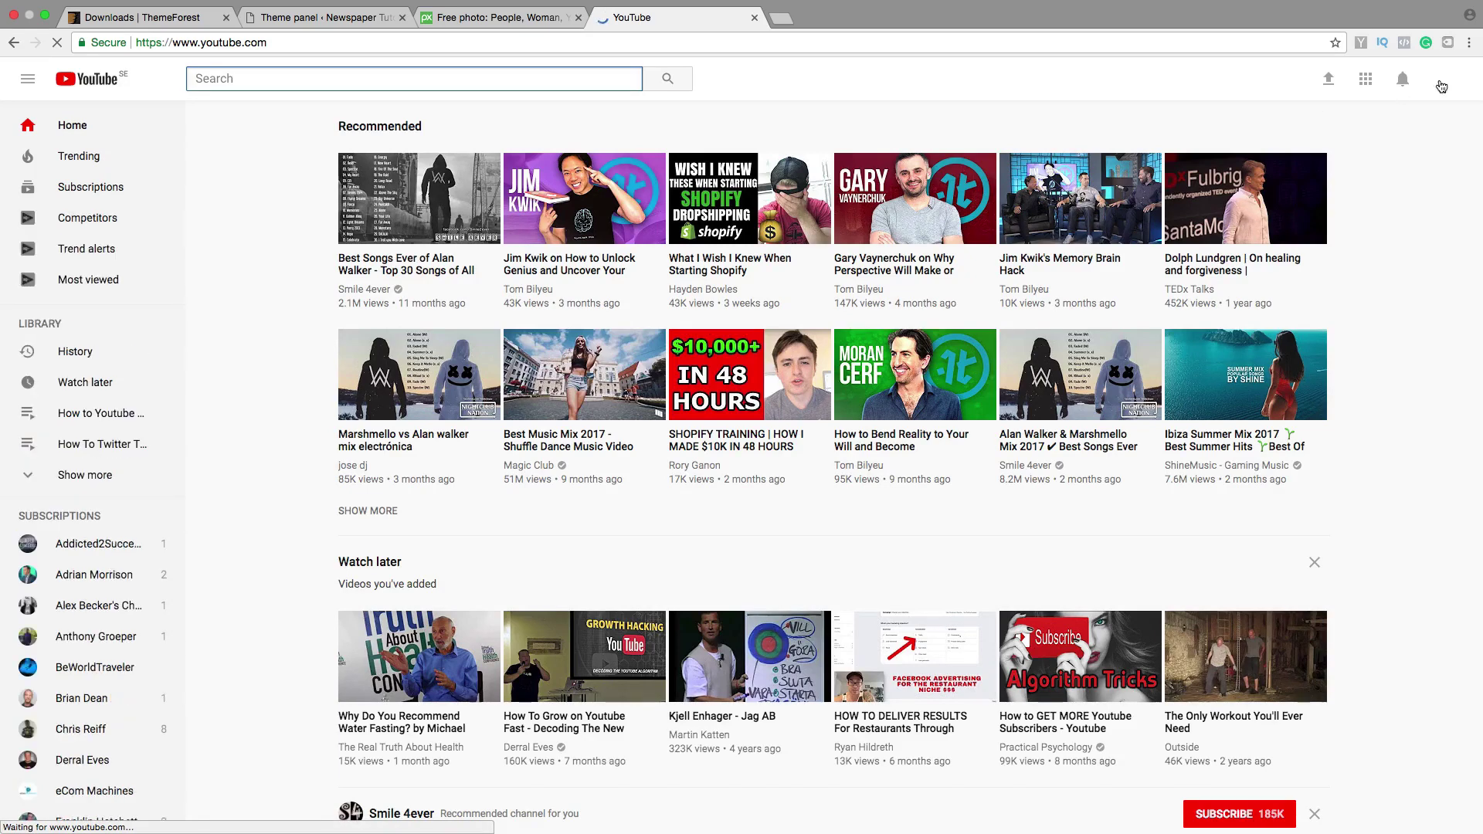
- Copy the address of the user's own YouTube channel page and return to the Theme panel
left_click(1441, 85)
left_click(1435, 99)
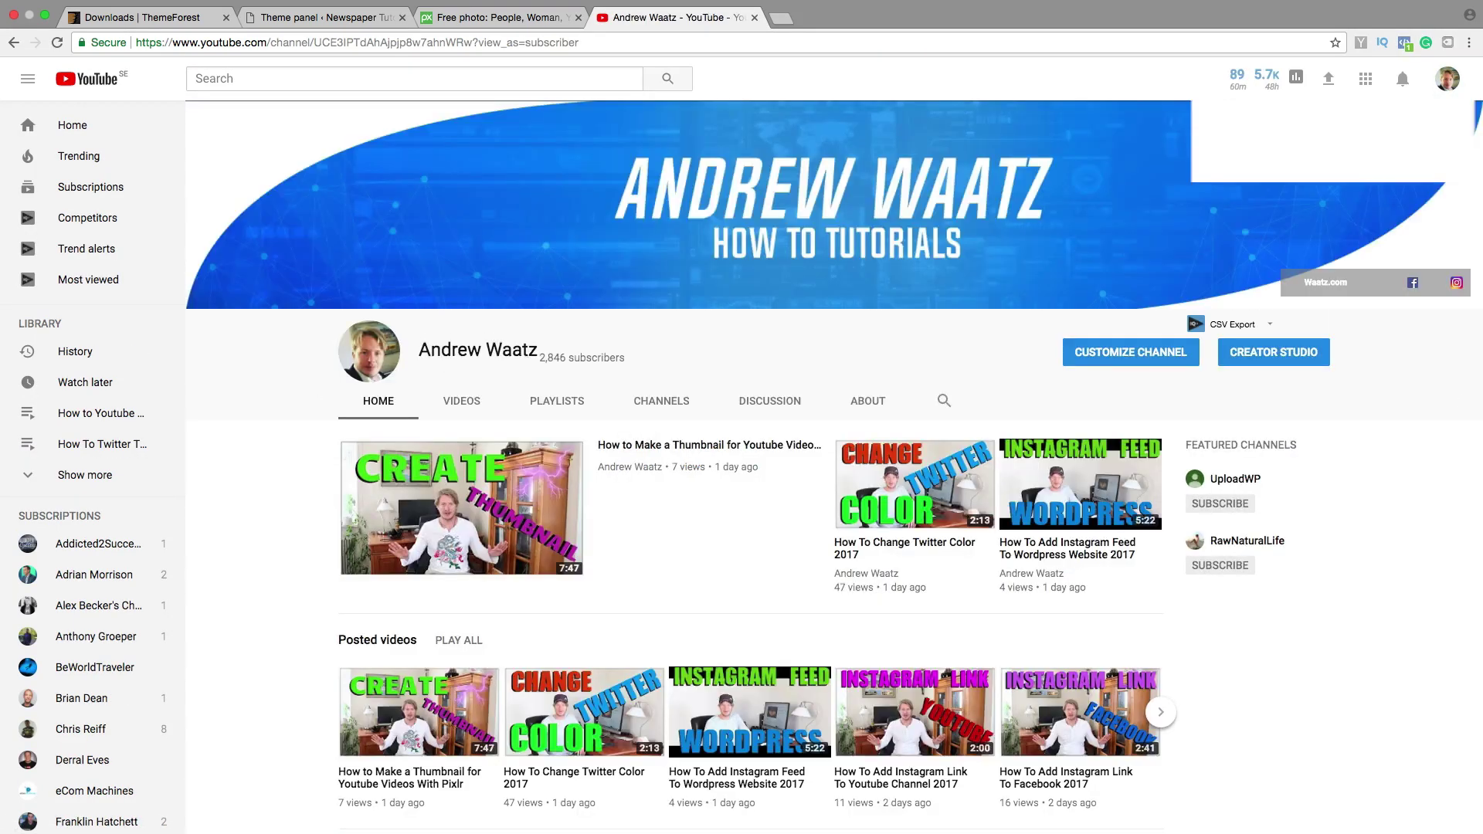
left_click(293, 44)
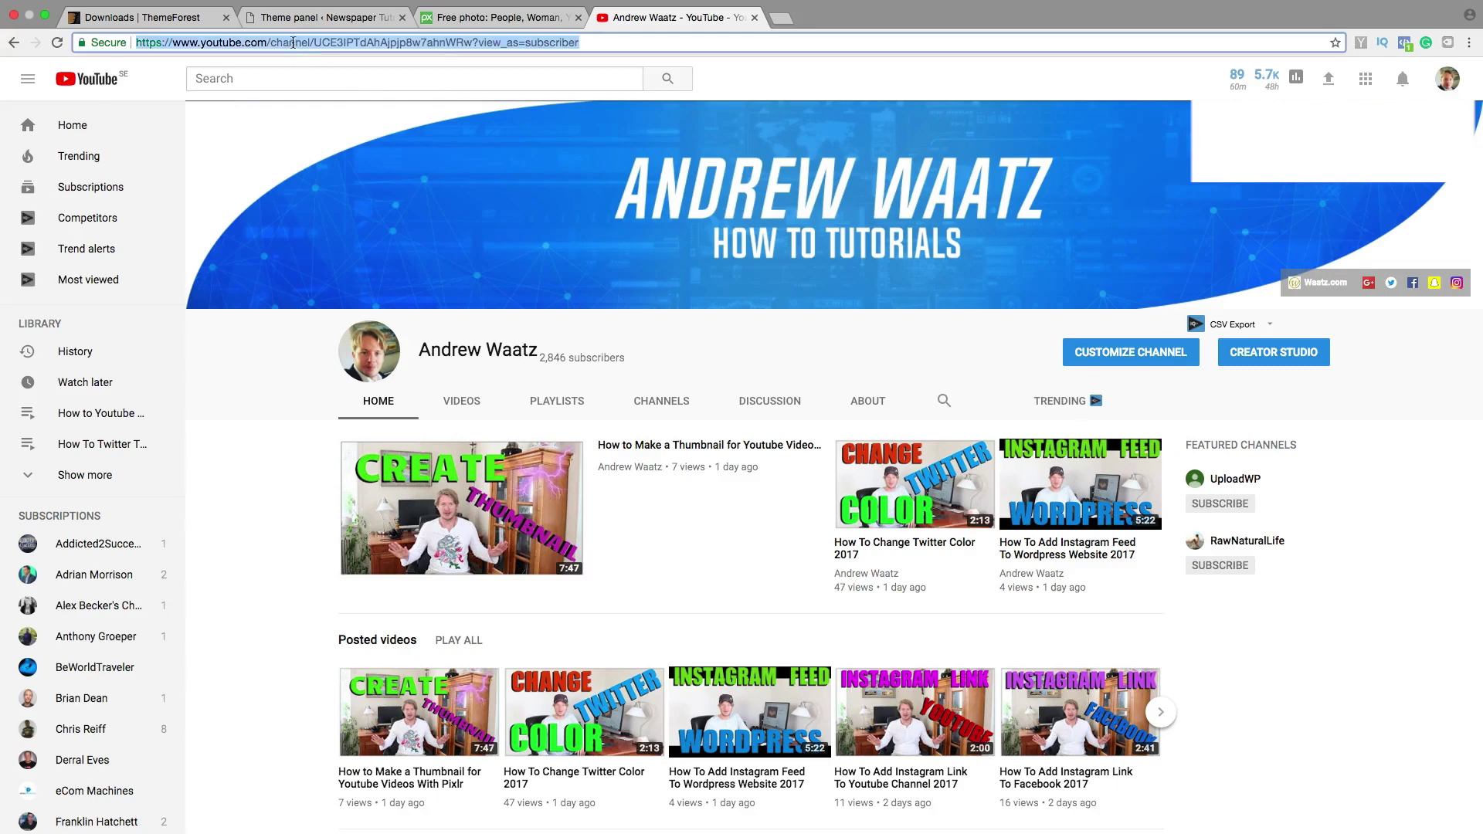
right_click(293, 44)
left_click(305, 61)
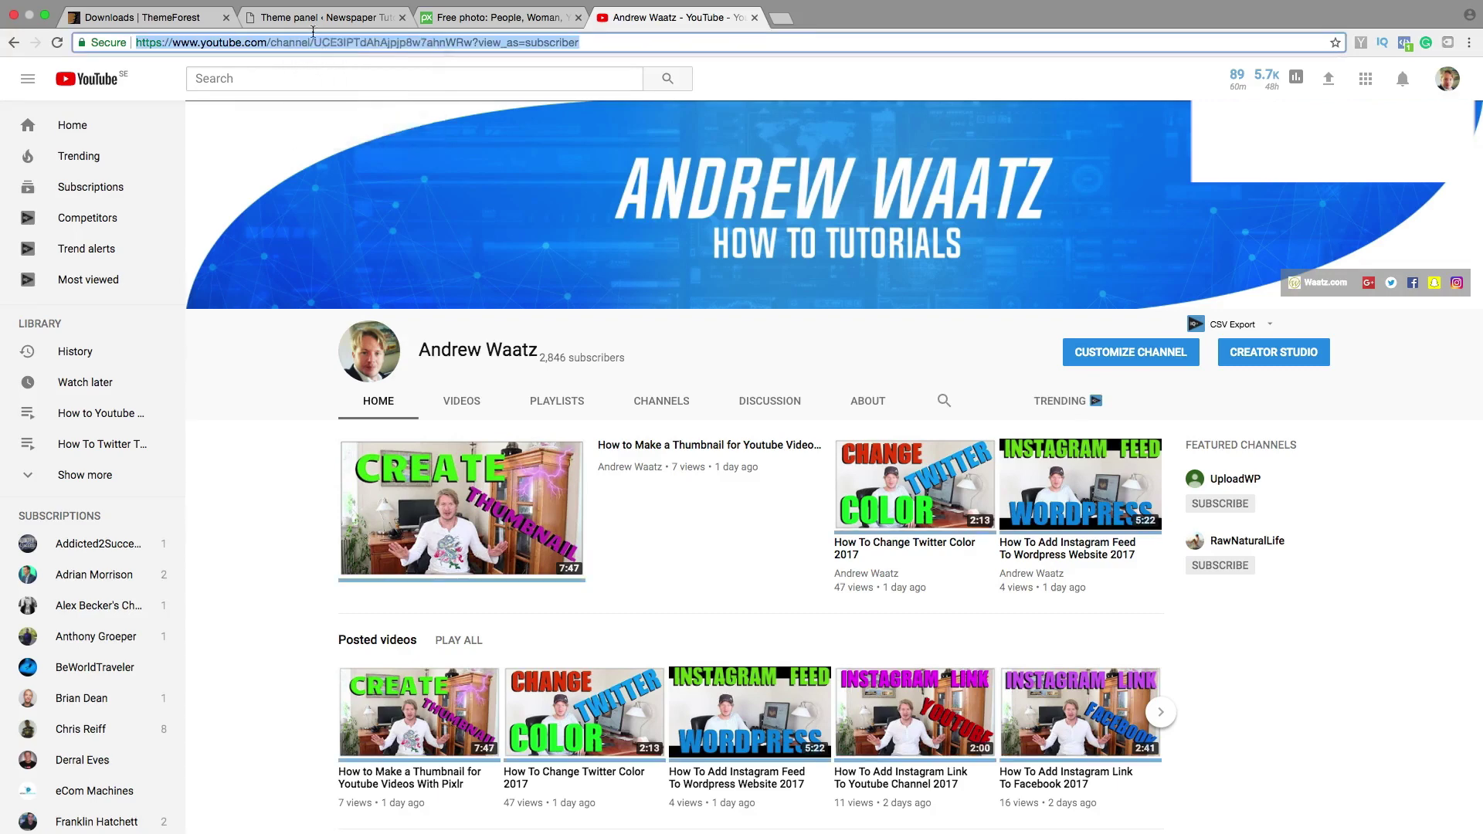
left_click(307, 18)
right_click(582, 696)
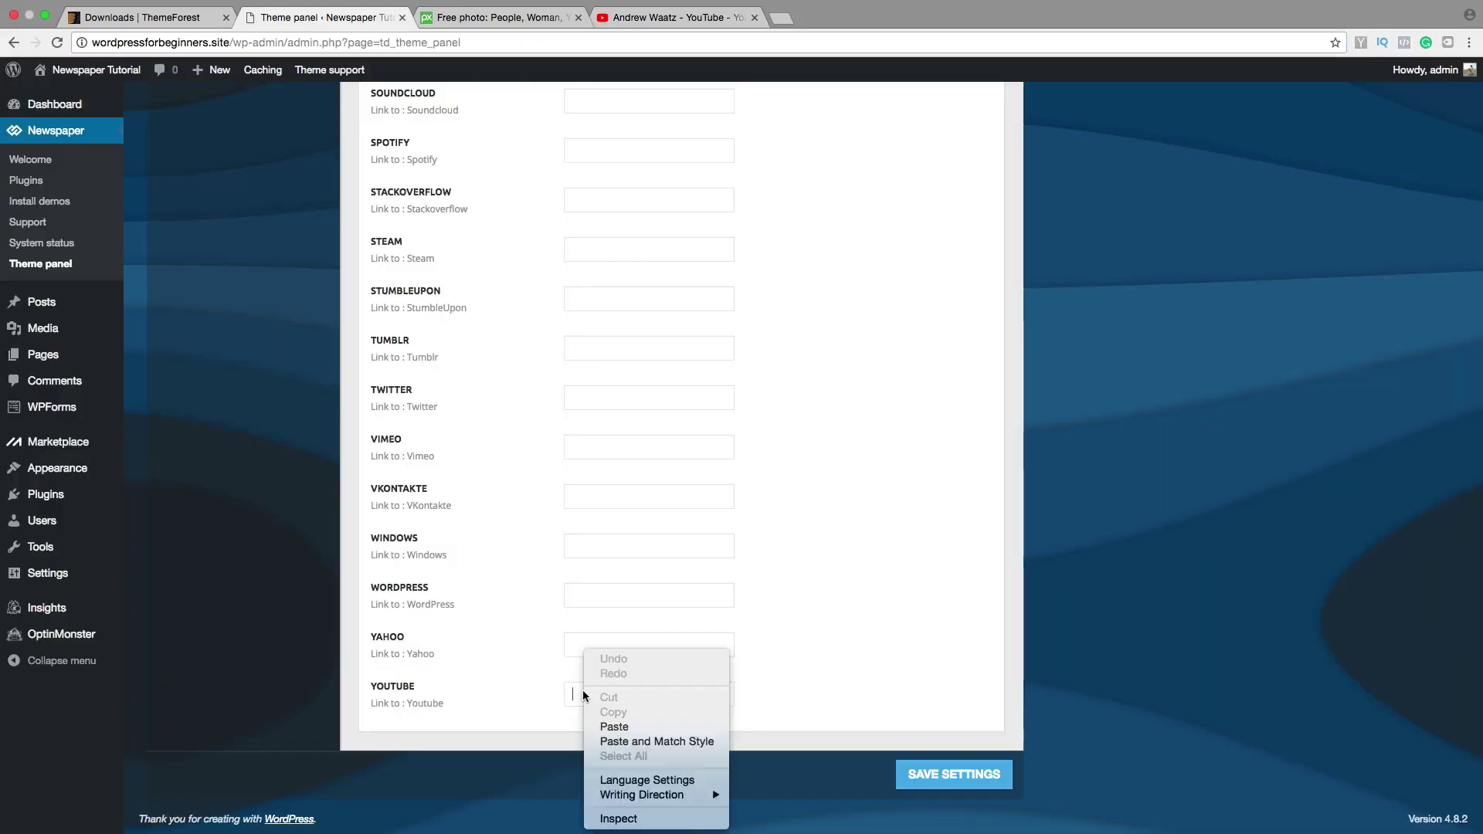
- Paste the YouTube channel URL into the Youtube link field and save the settings
left_click(613, 726)
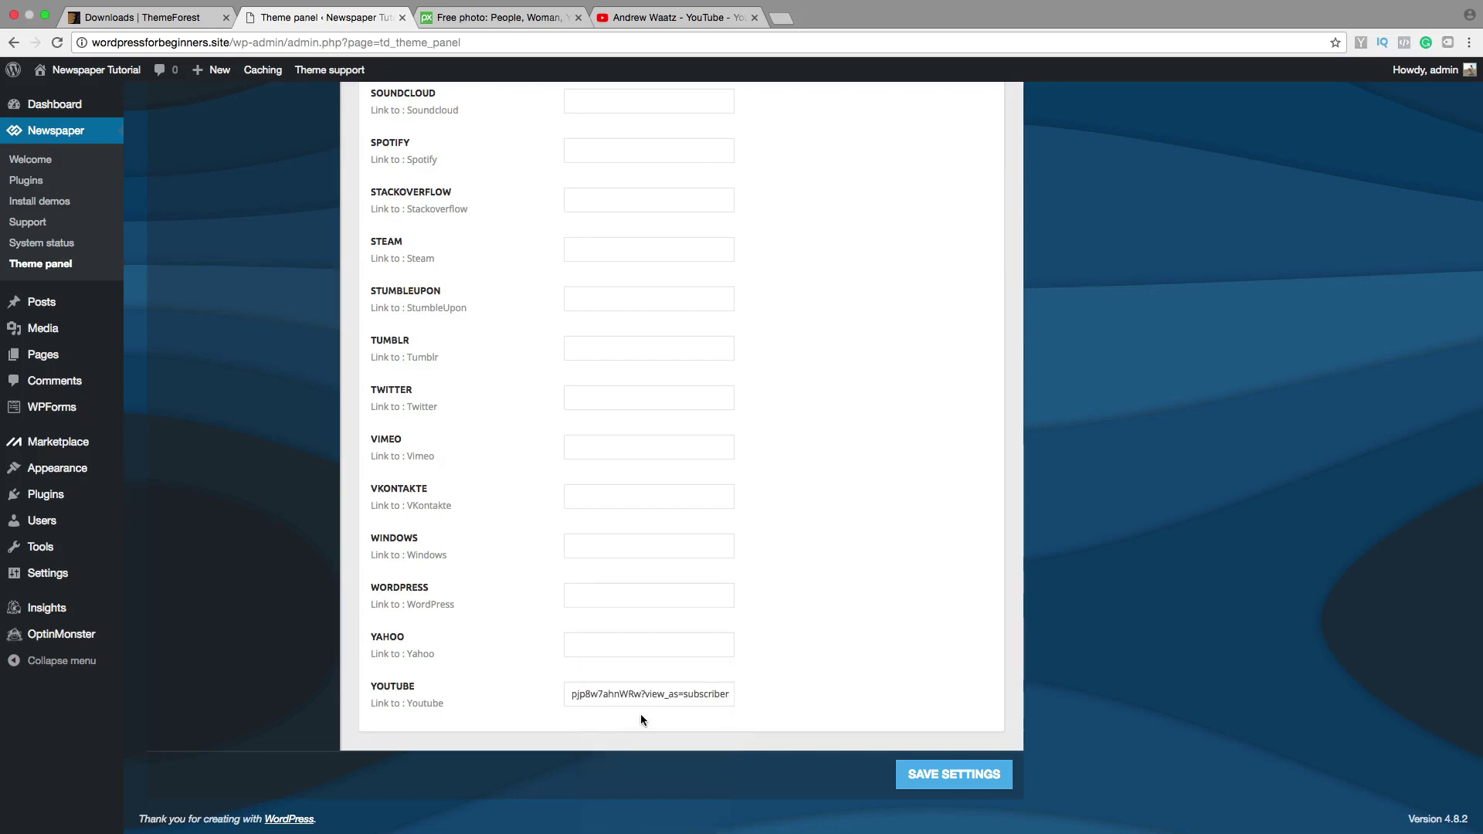
left_click(930, 777)
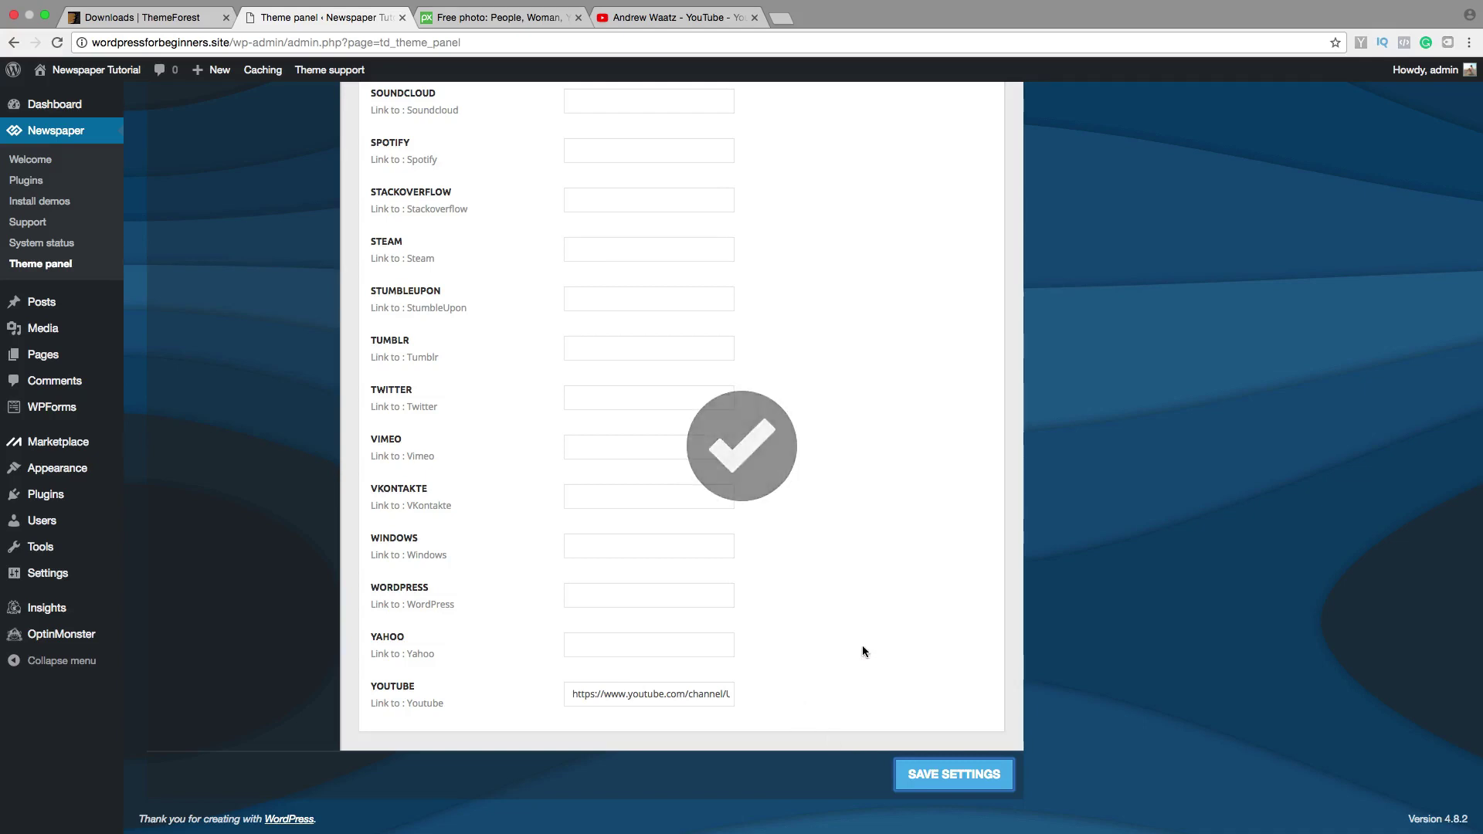
scroll(695, 628, "up", 3)
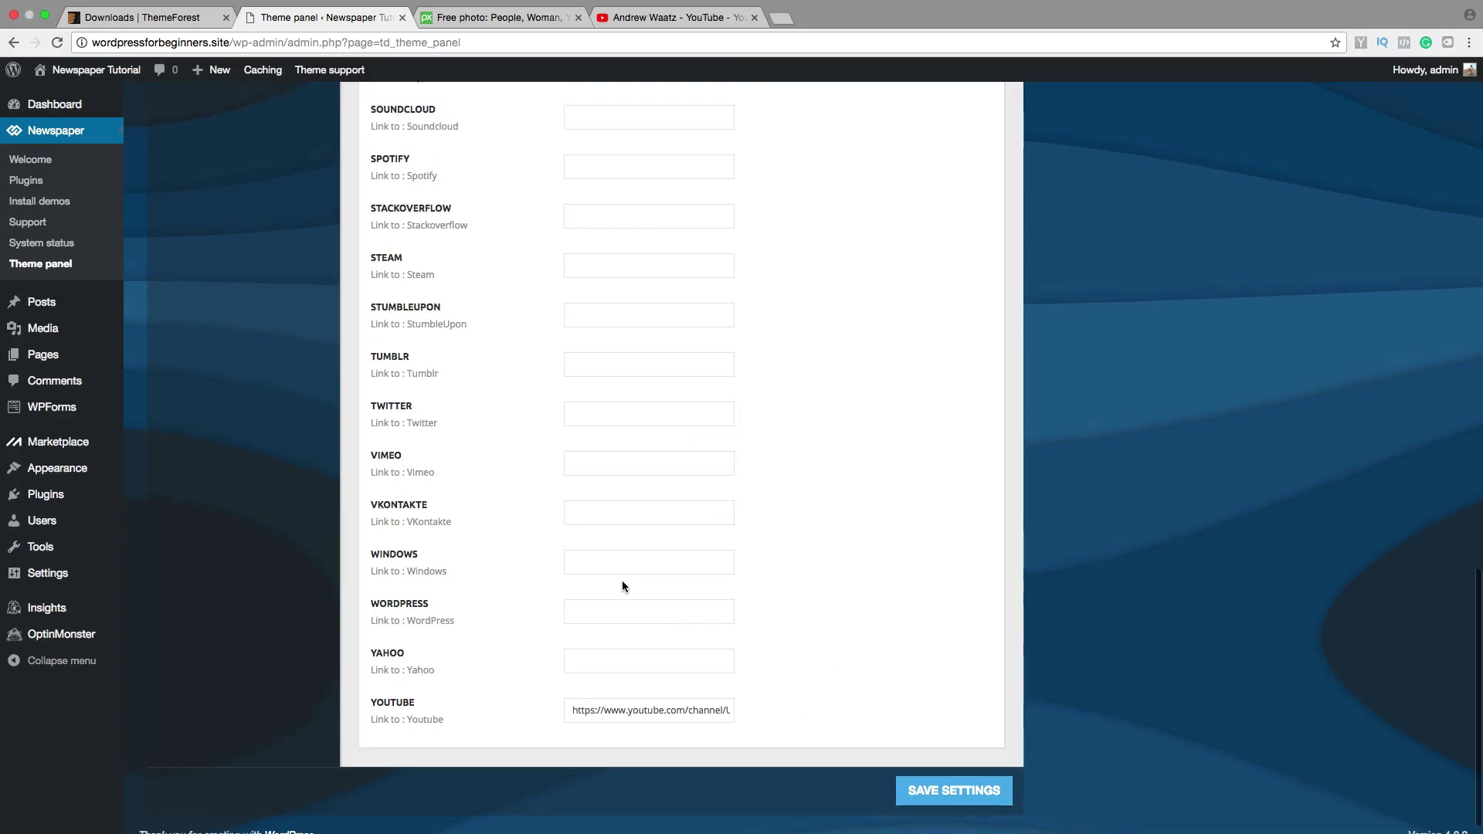
scroll(634, 595, "up", 1)
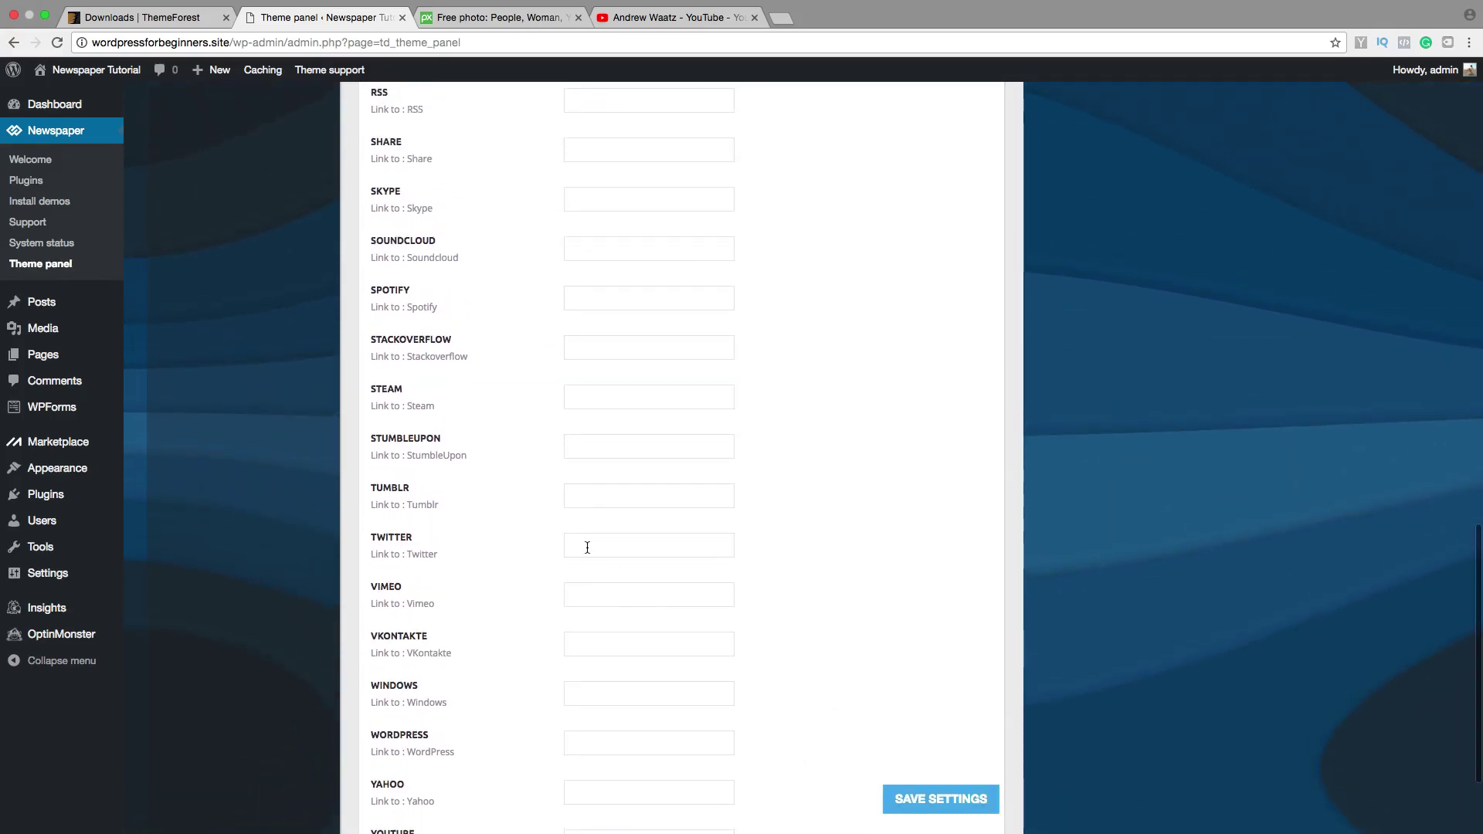
- Enter # placeholders in the Twitter, Instagram, Google+ and Facebook link fields and save
type("#")
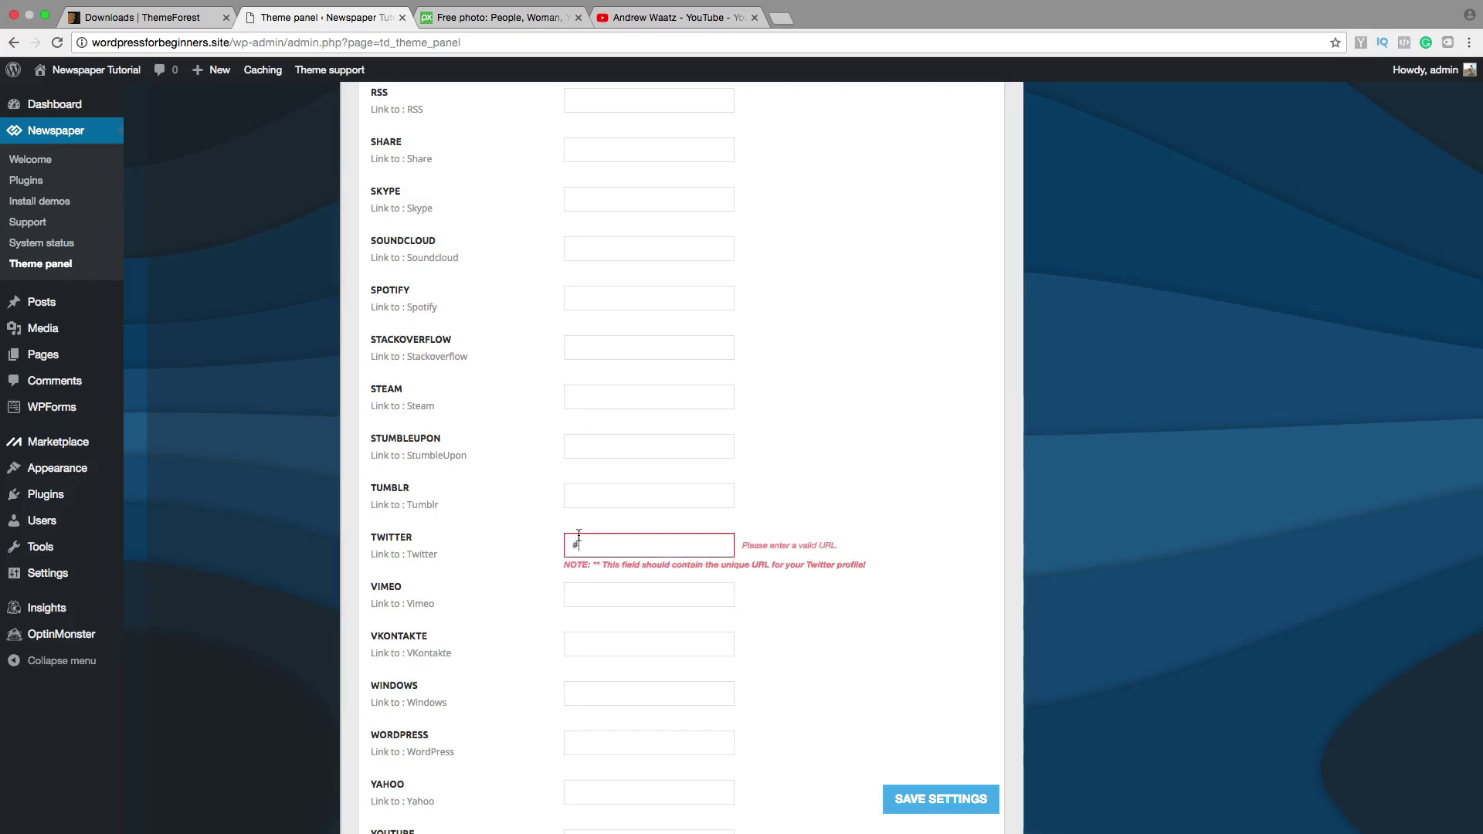
left_click(579, 493)
scroll(564, 386, "up", 5)
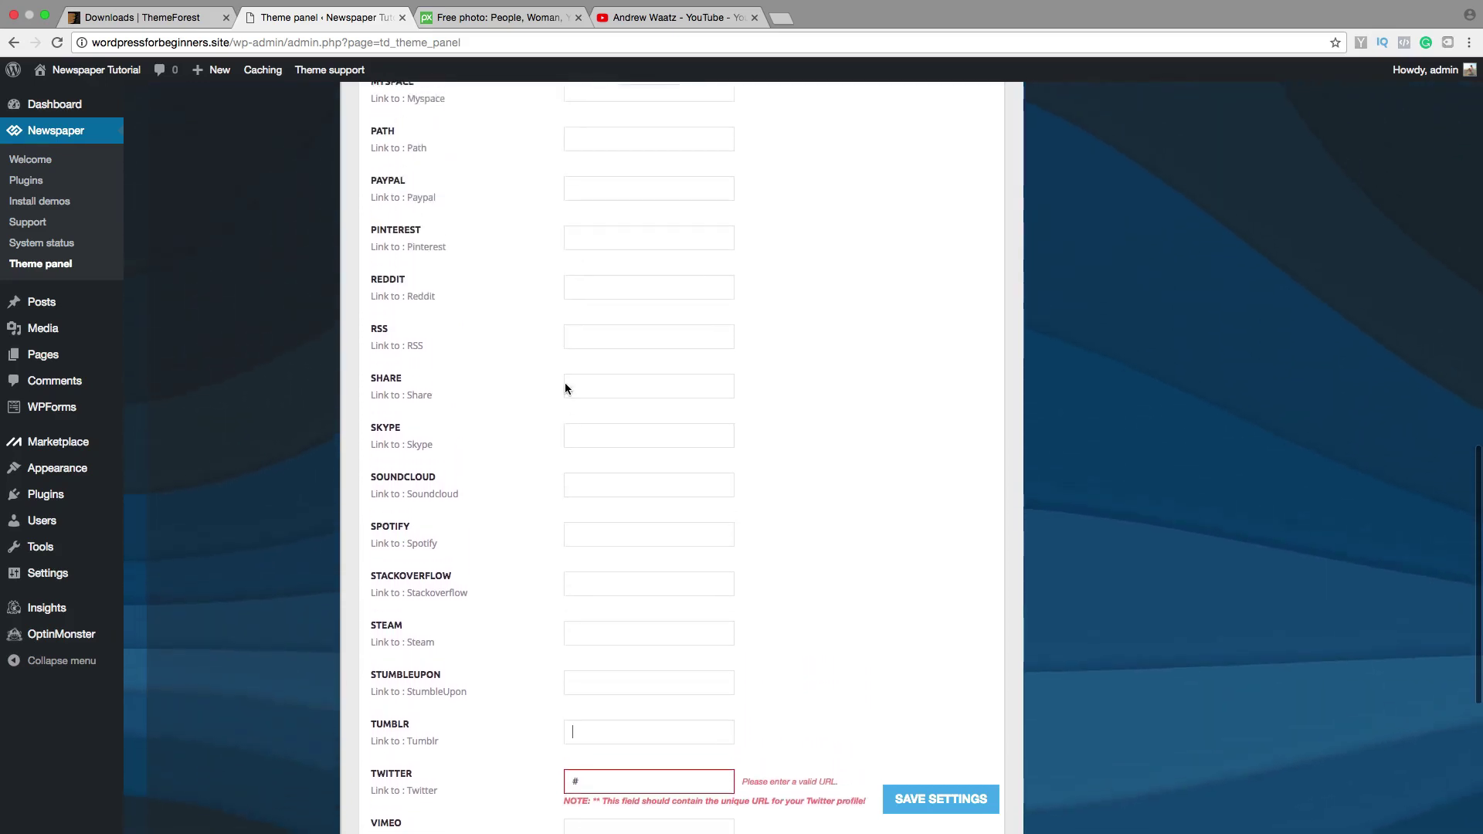
scroll(566, 388, "up", 5)
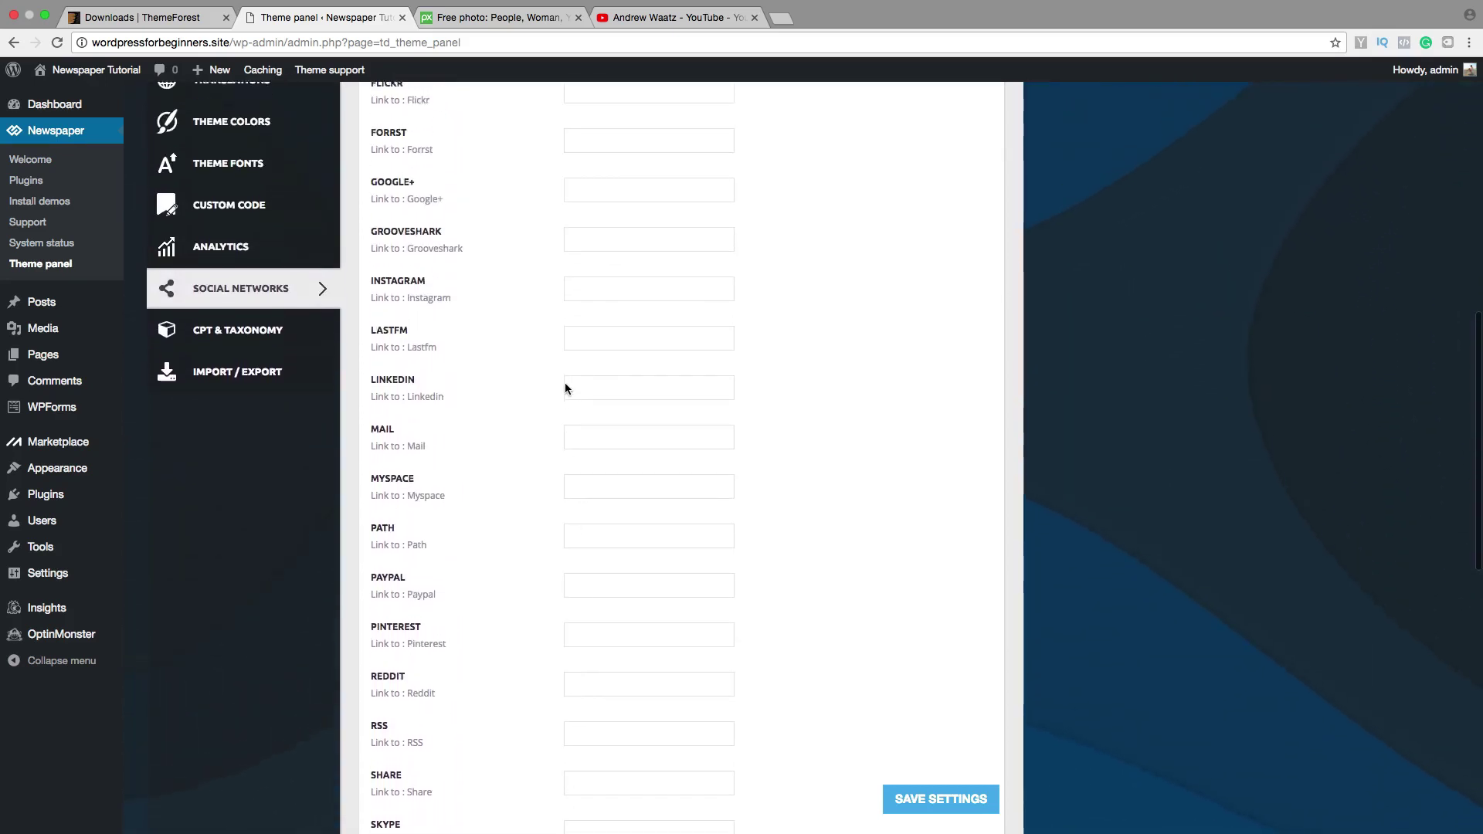
left_click(580, 400)
type("#")
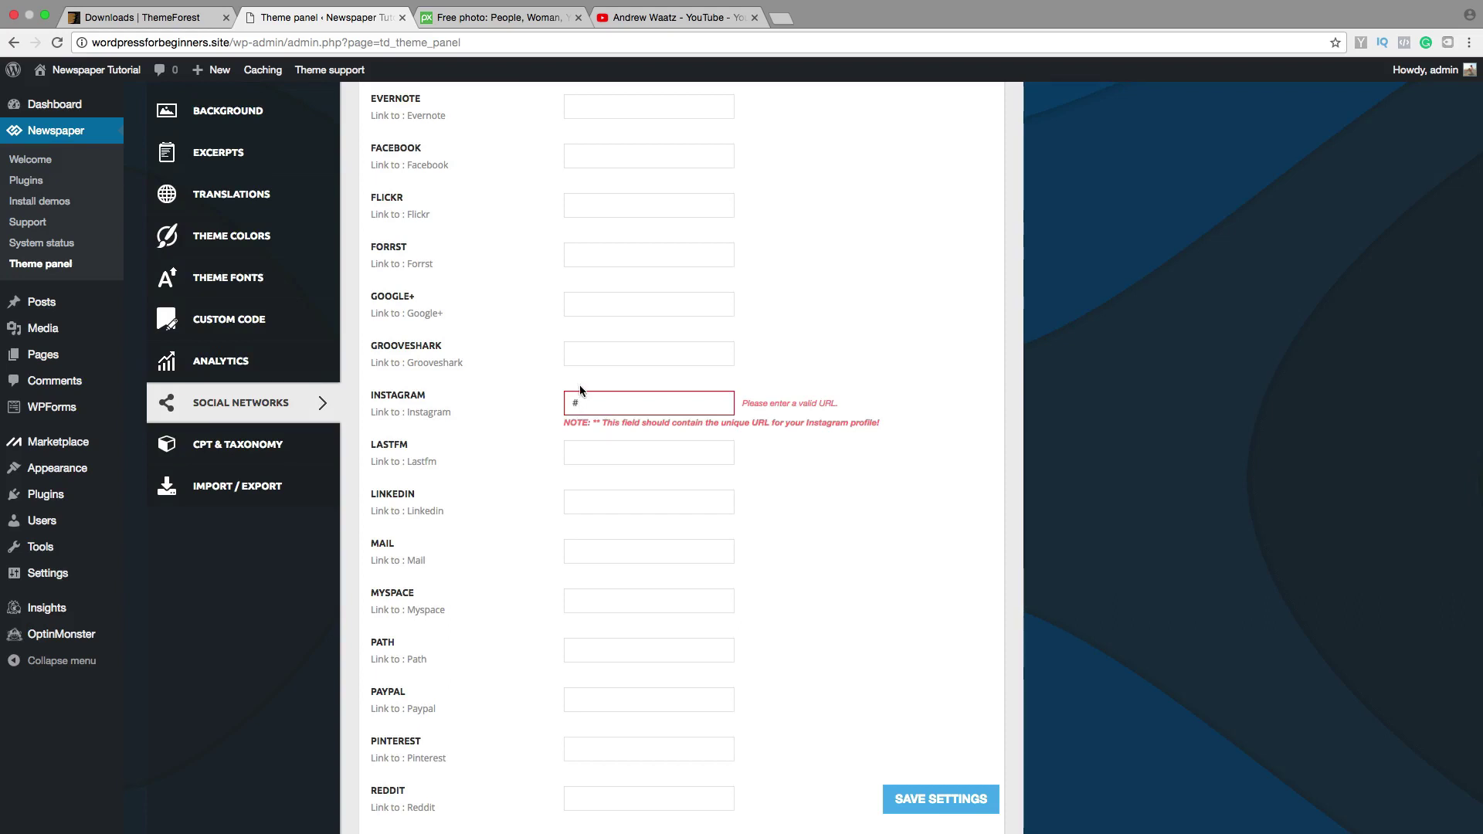
left_click(581, 303)
type("#")
scroll(568, 352, "up", 5)
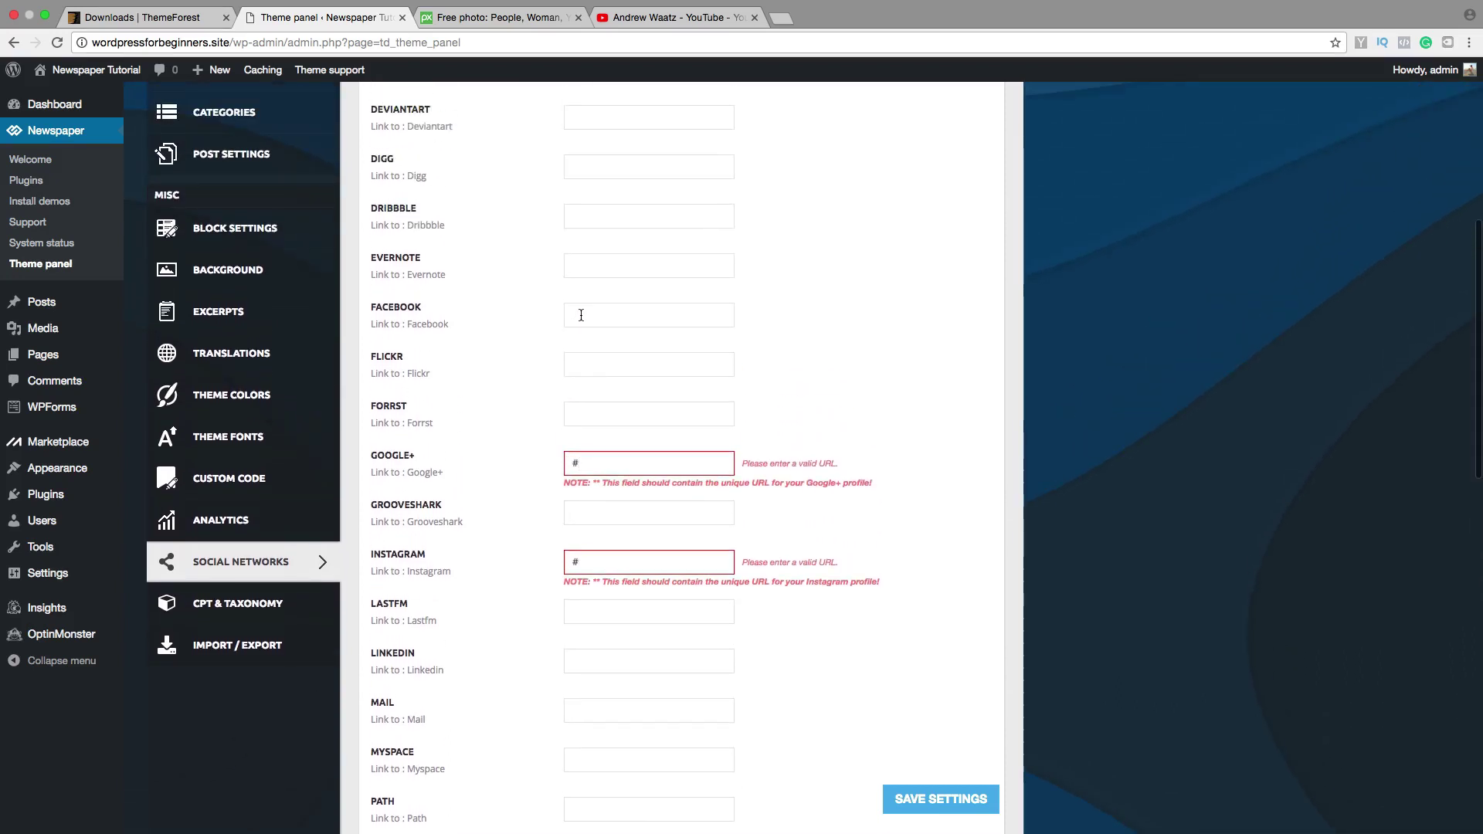
left_click(578, 343)
type("#")
scroll(578, 343, "up", 5)
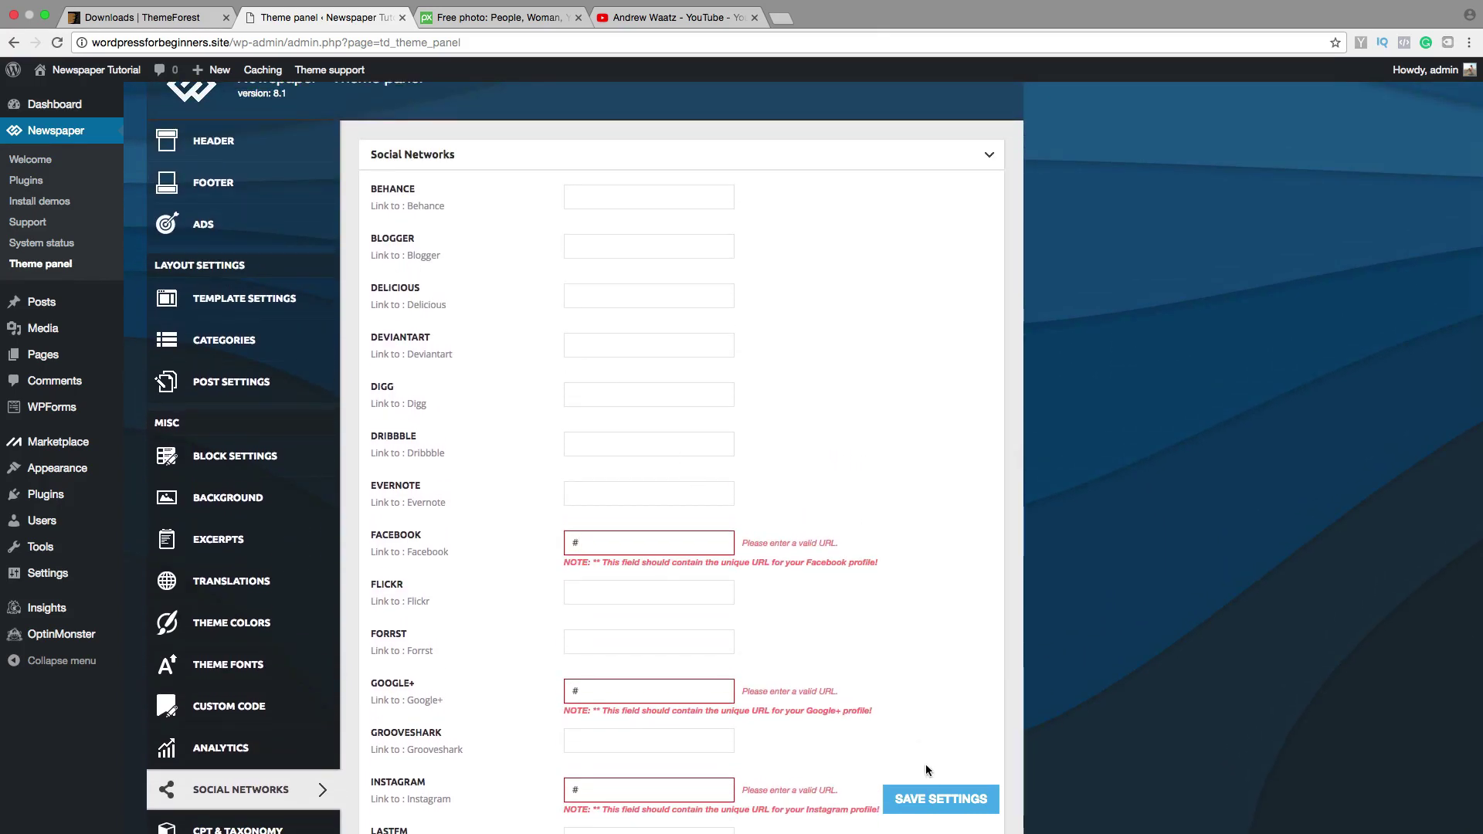
left_click(926, 801)
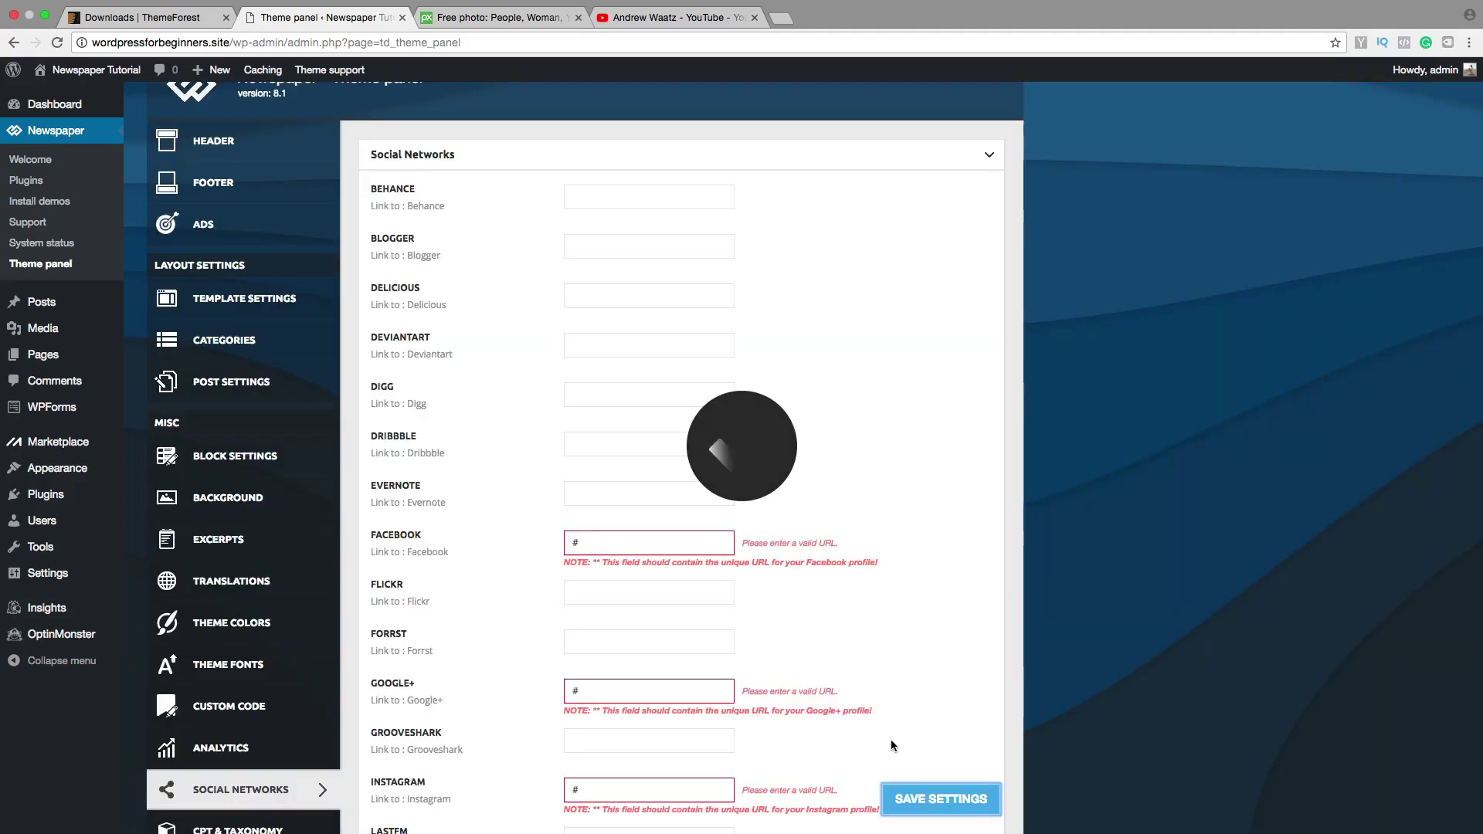
left_click(100, 74)
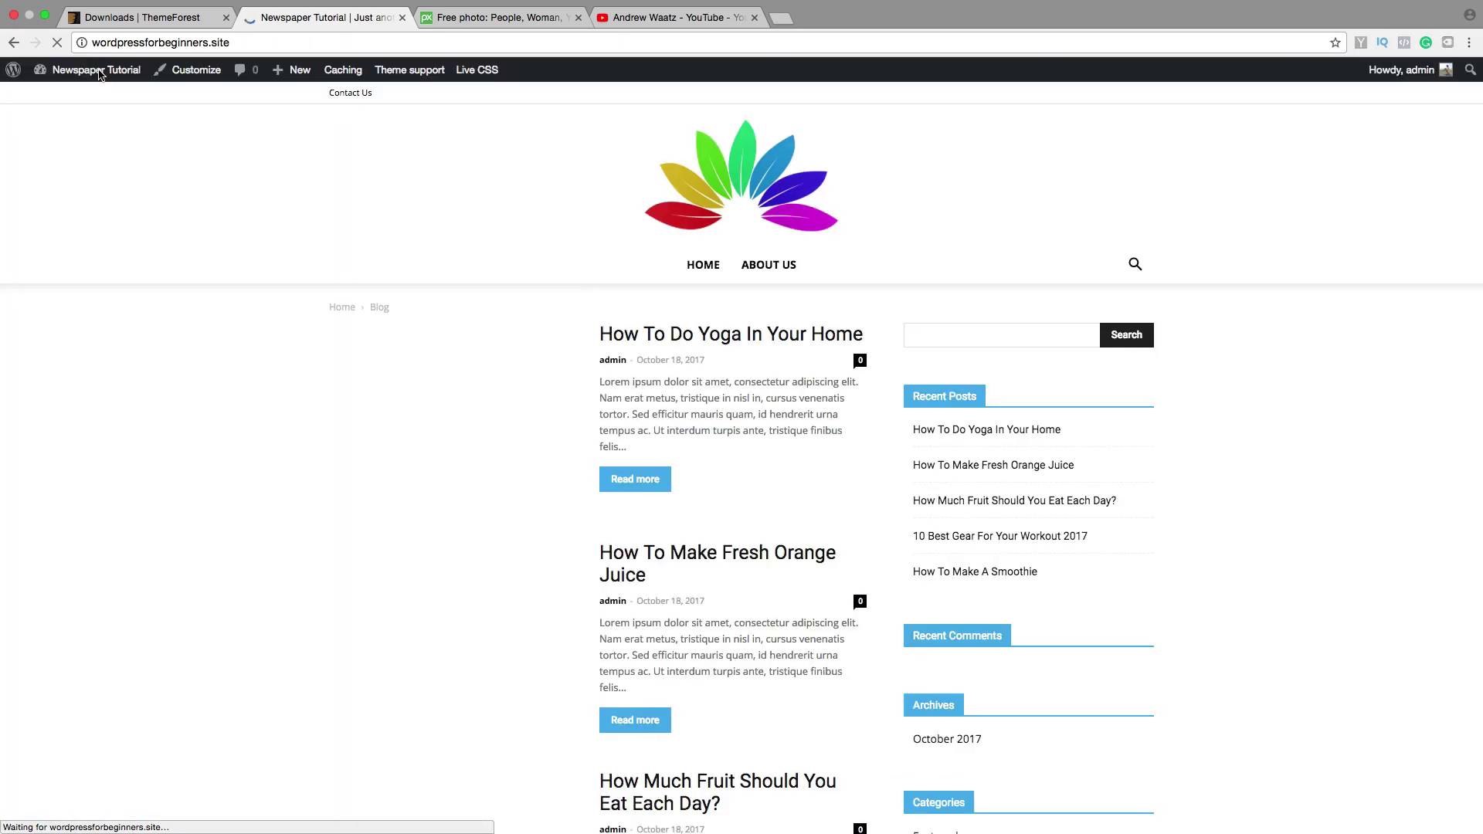
- Test the footer's YouTube Follow Us link, then go back to the live homepage
scroll(186, 212, "down", 20)
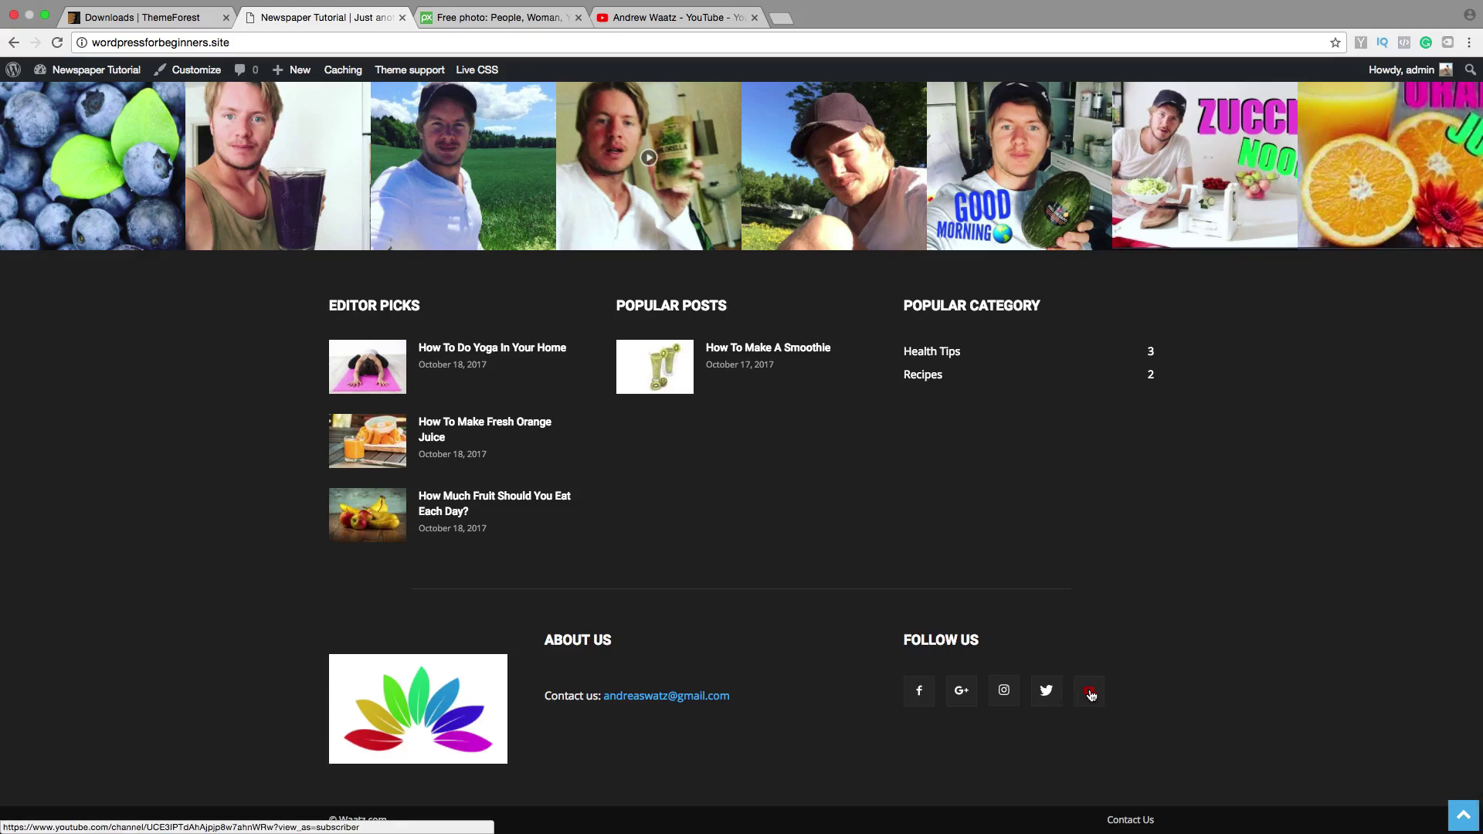
left_click(1089, 693)
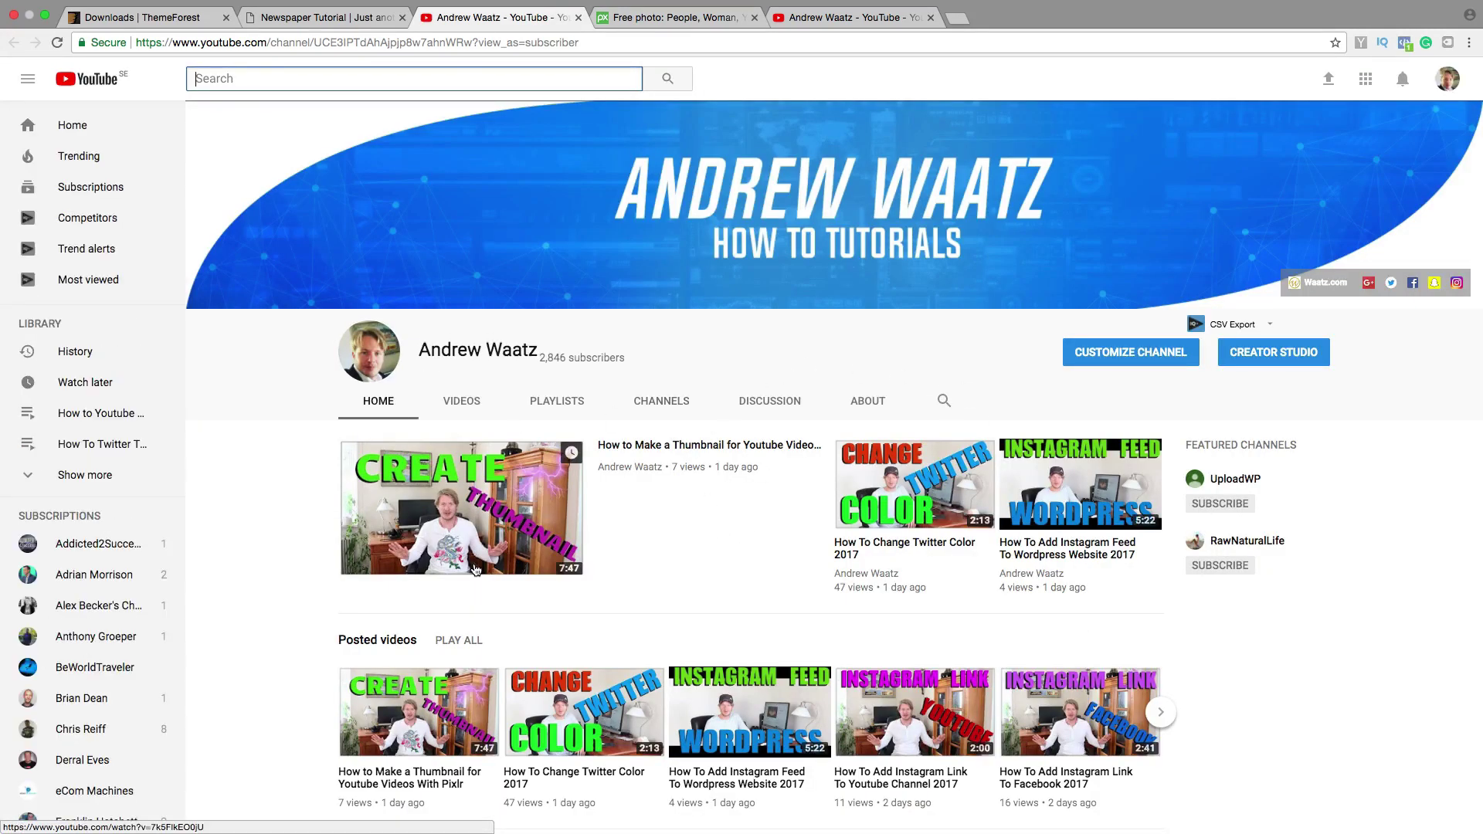
left_click(325, 18)
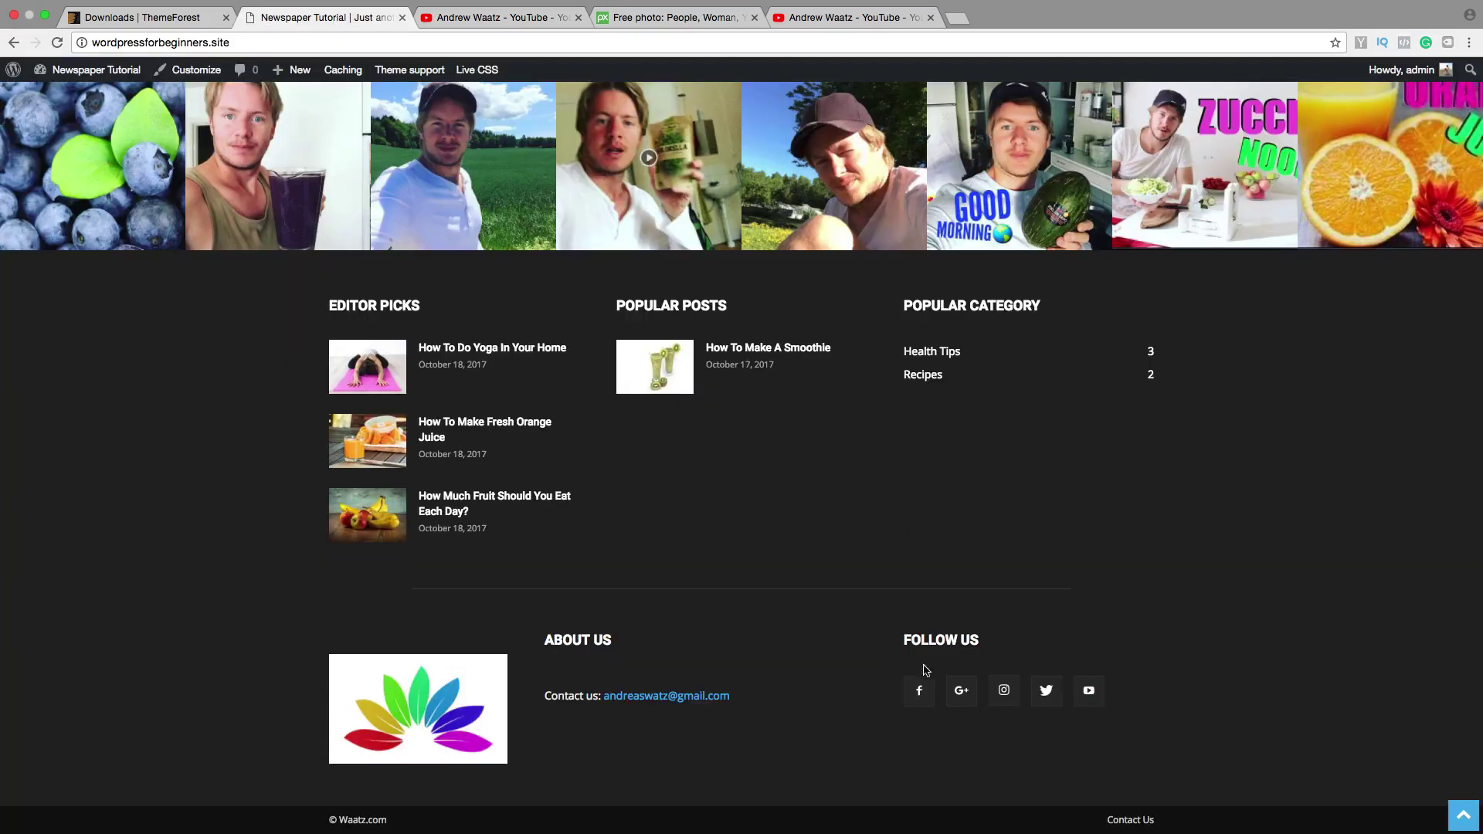
scroll(624, 510, "down", 2)
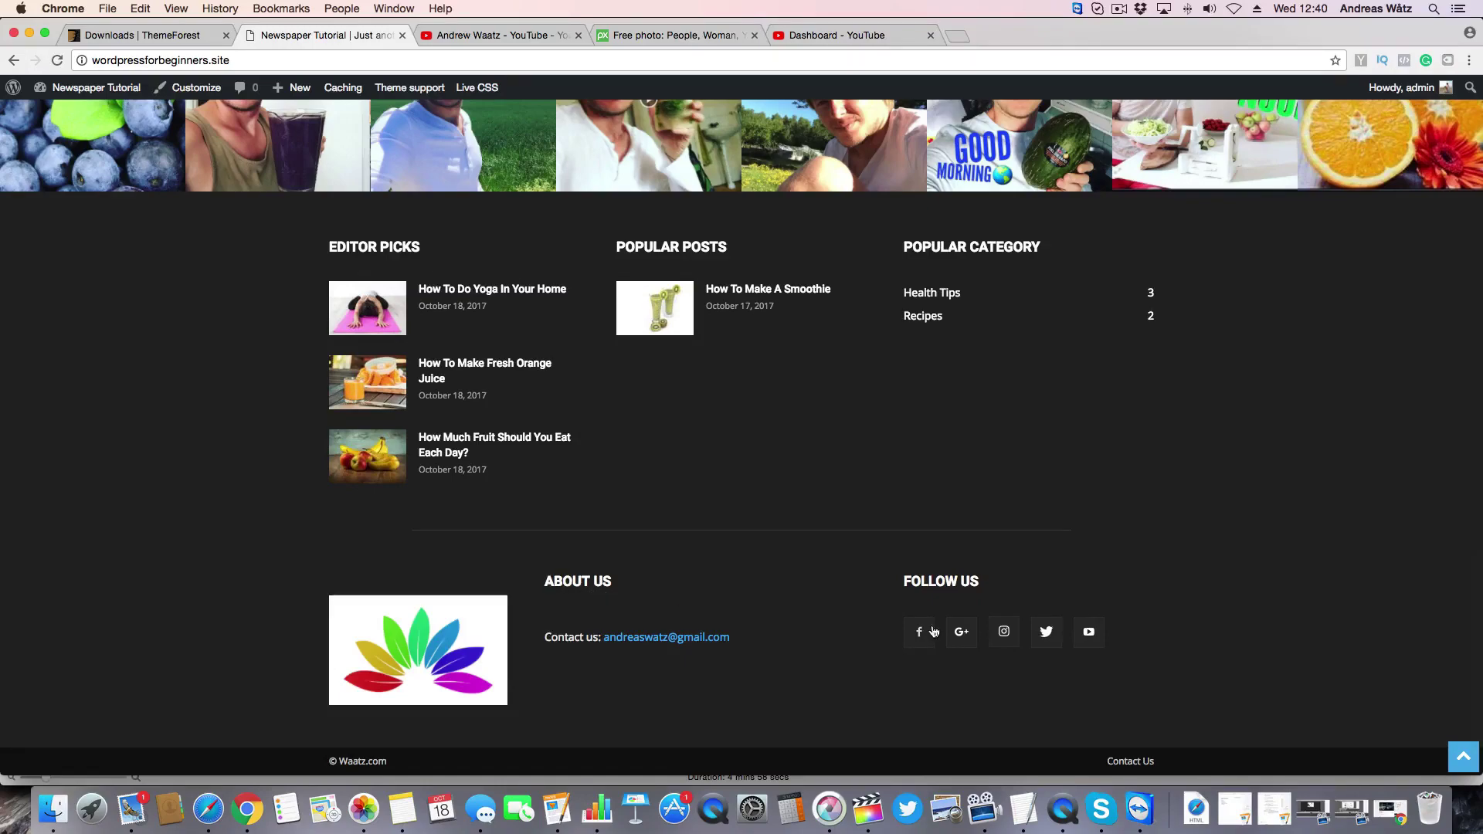
scroll(1008, 644, "up", 2)
scroll(1008, 643, "up", 20)
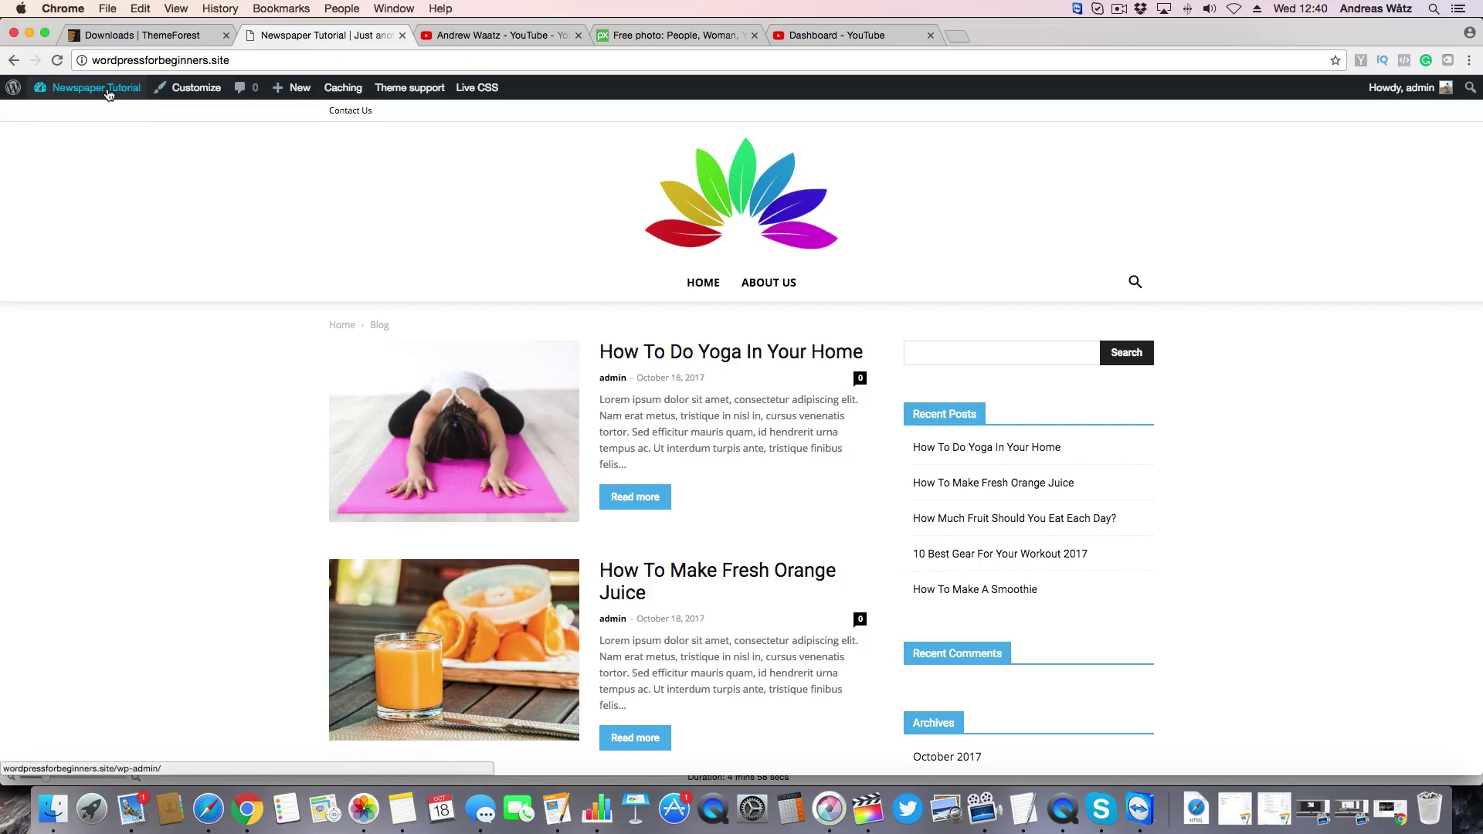
- Turn on Show Social Icons under Header > Top Bar in the Theme panel and save
mouse_move(89, 88)
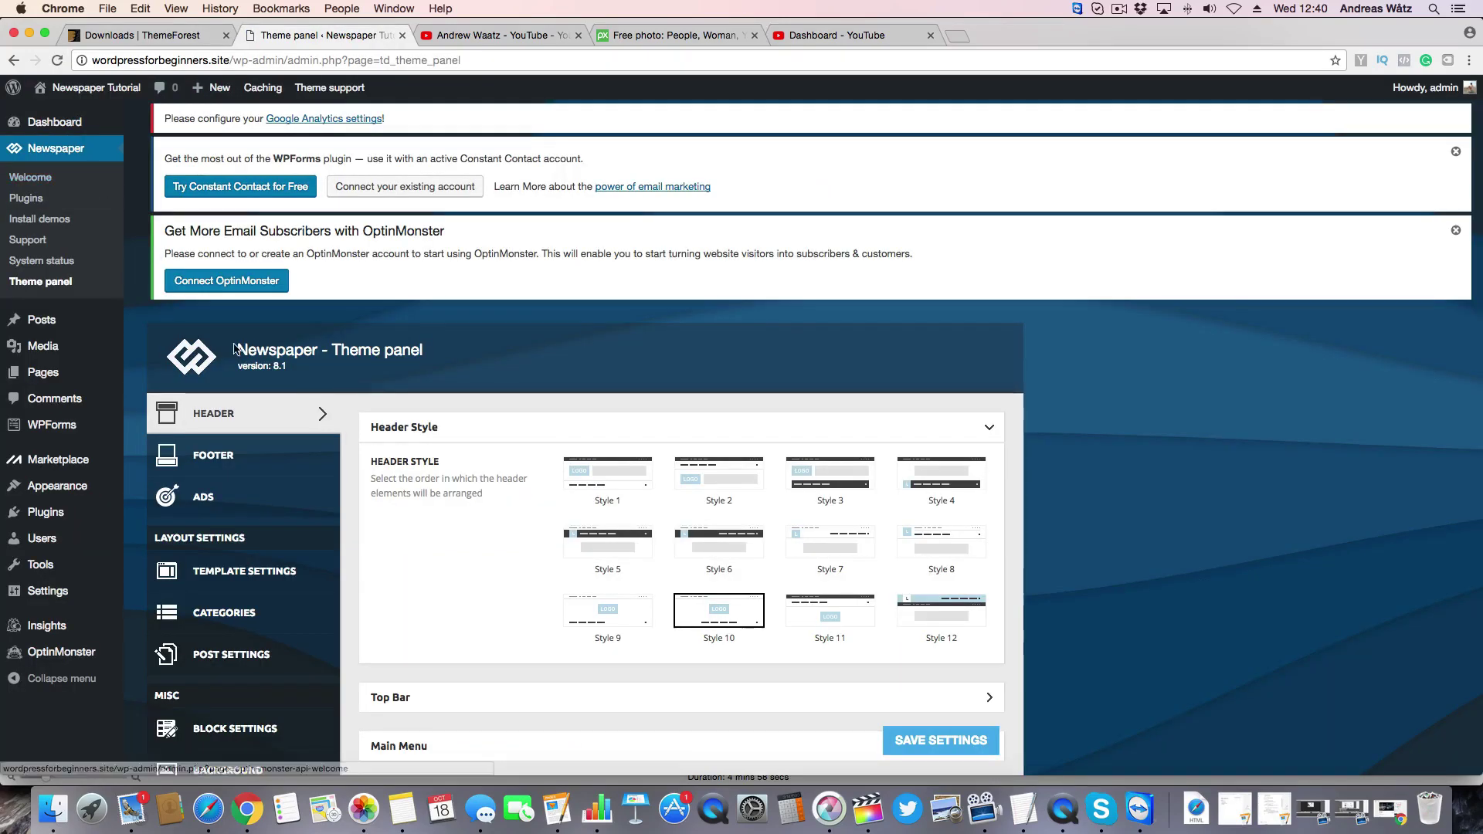
scroll(230, 354, "down", 3)
scroll(230, 354, "down", 2)
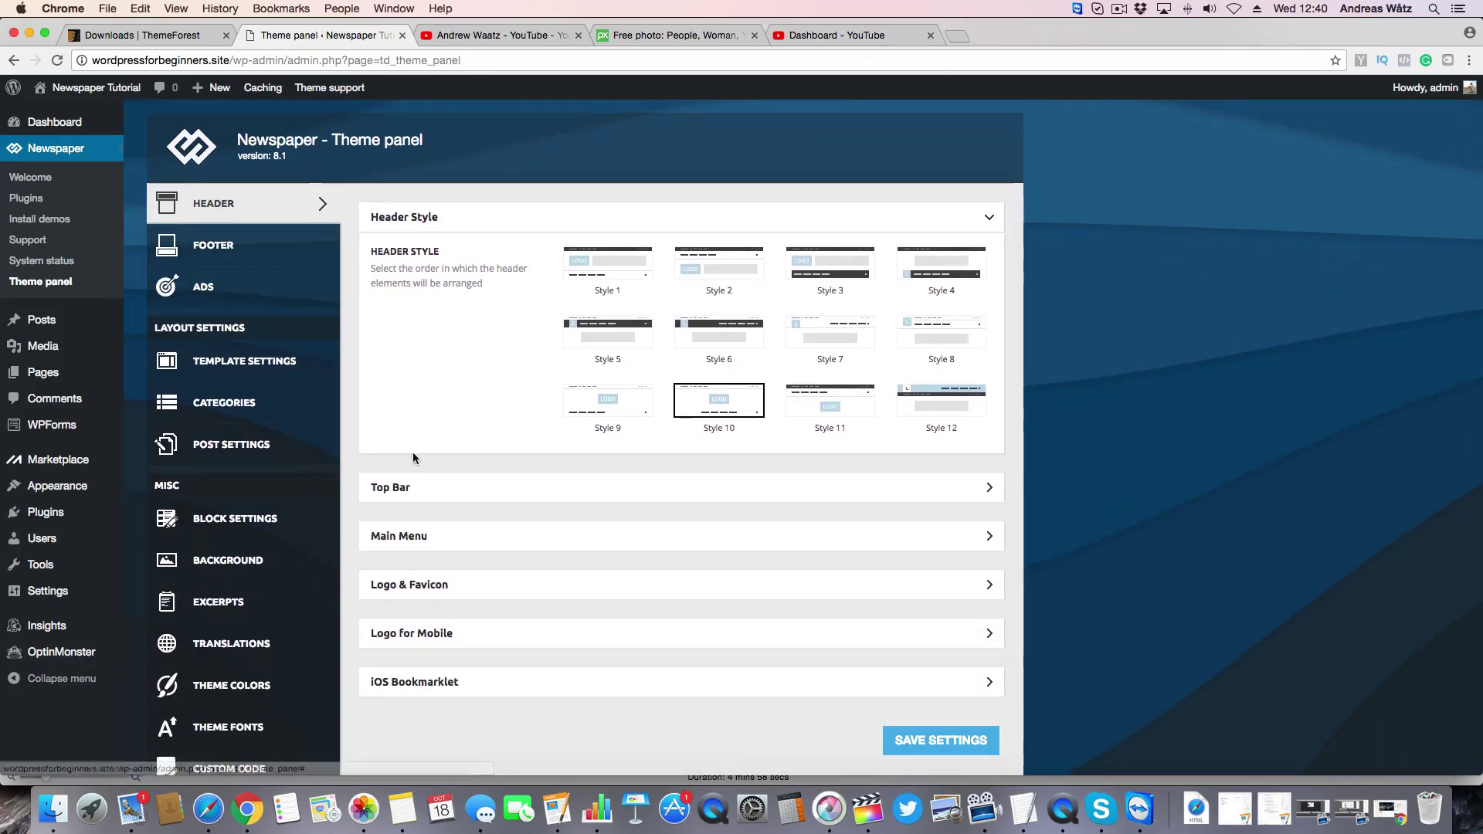
left_click(406, 489)
scroll(495, 513, "down", 1)
scroll(494, 513, "down", 8)
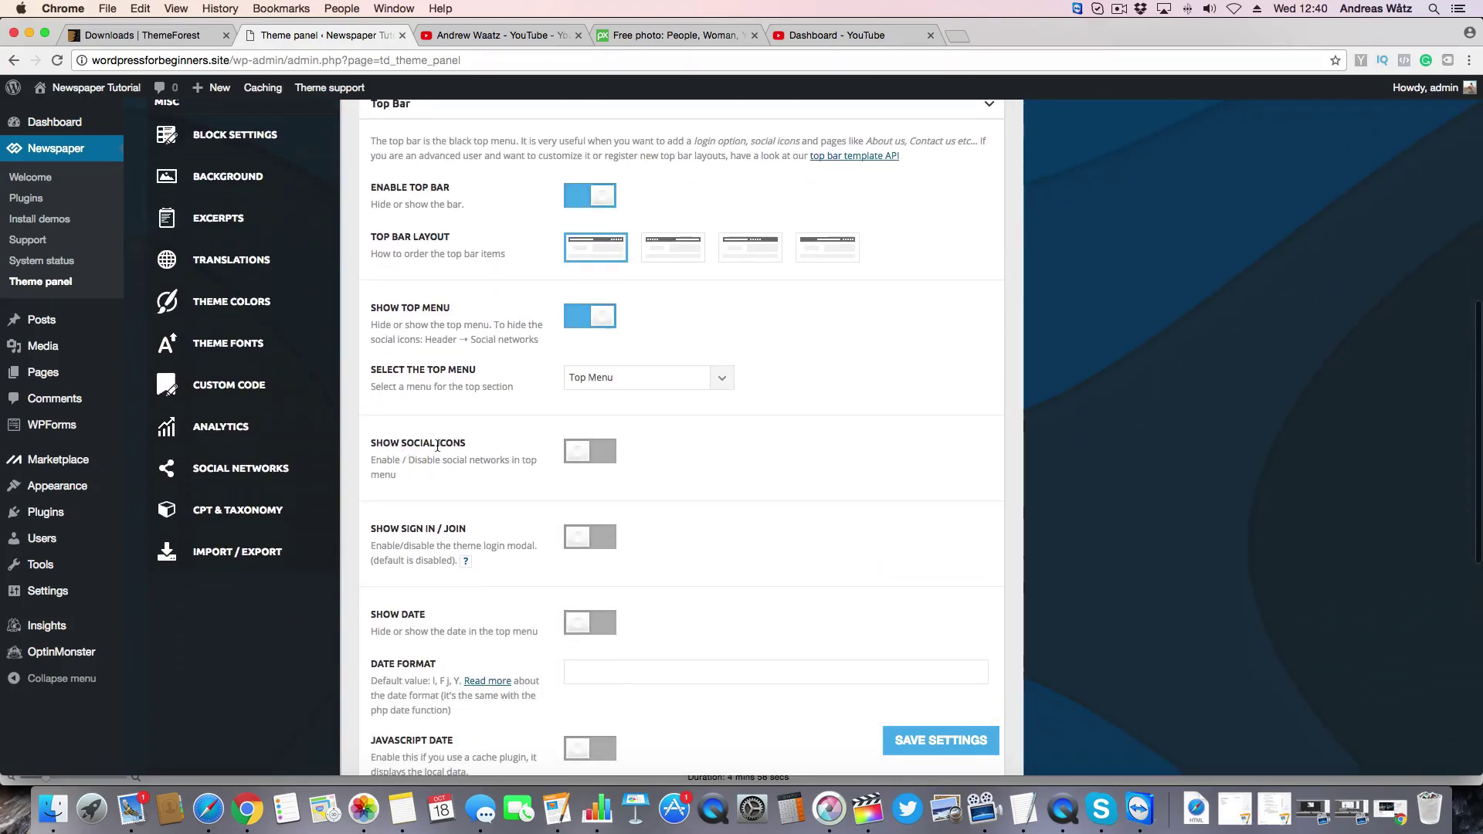
left_click(584, 455)
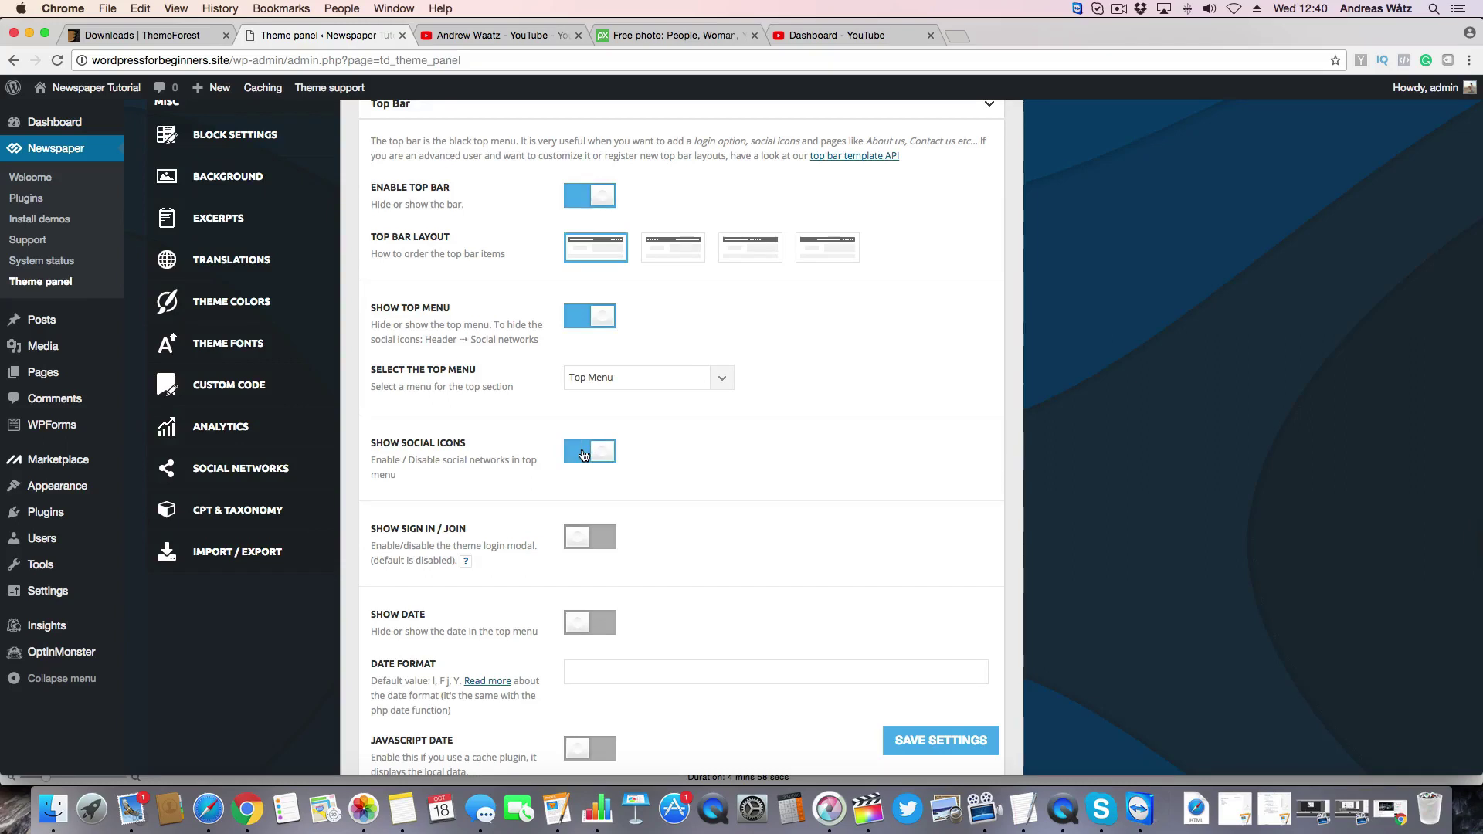
scroll(510, 452, "up", 4)
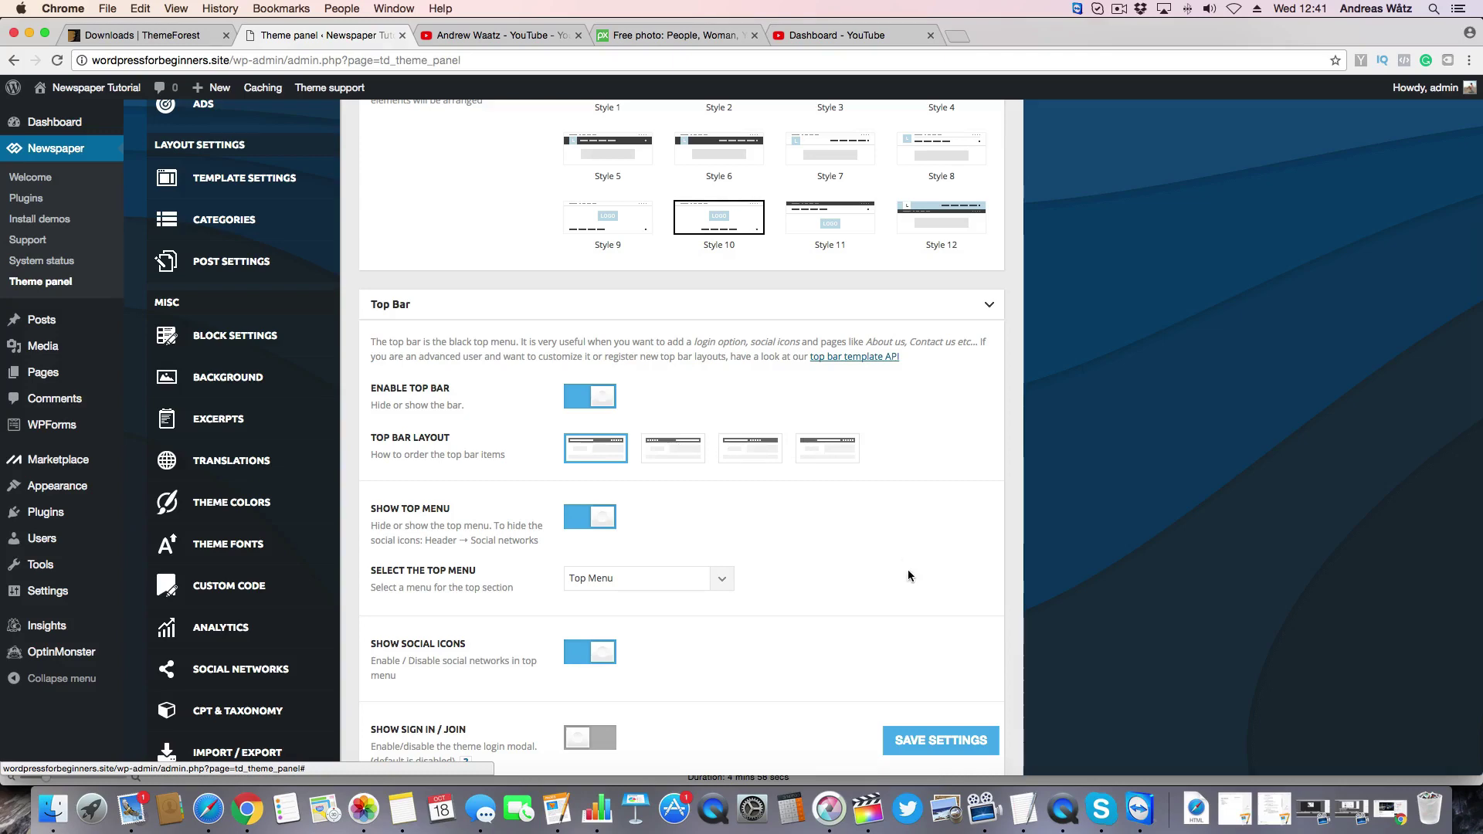
left_click(926, 743)
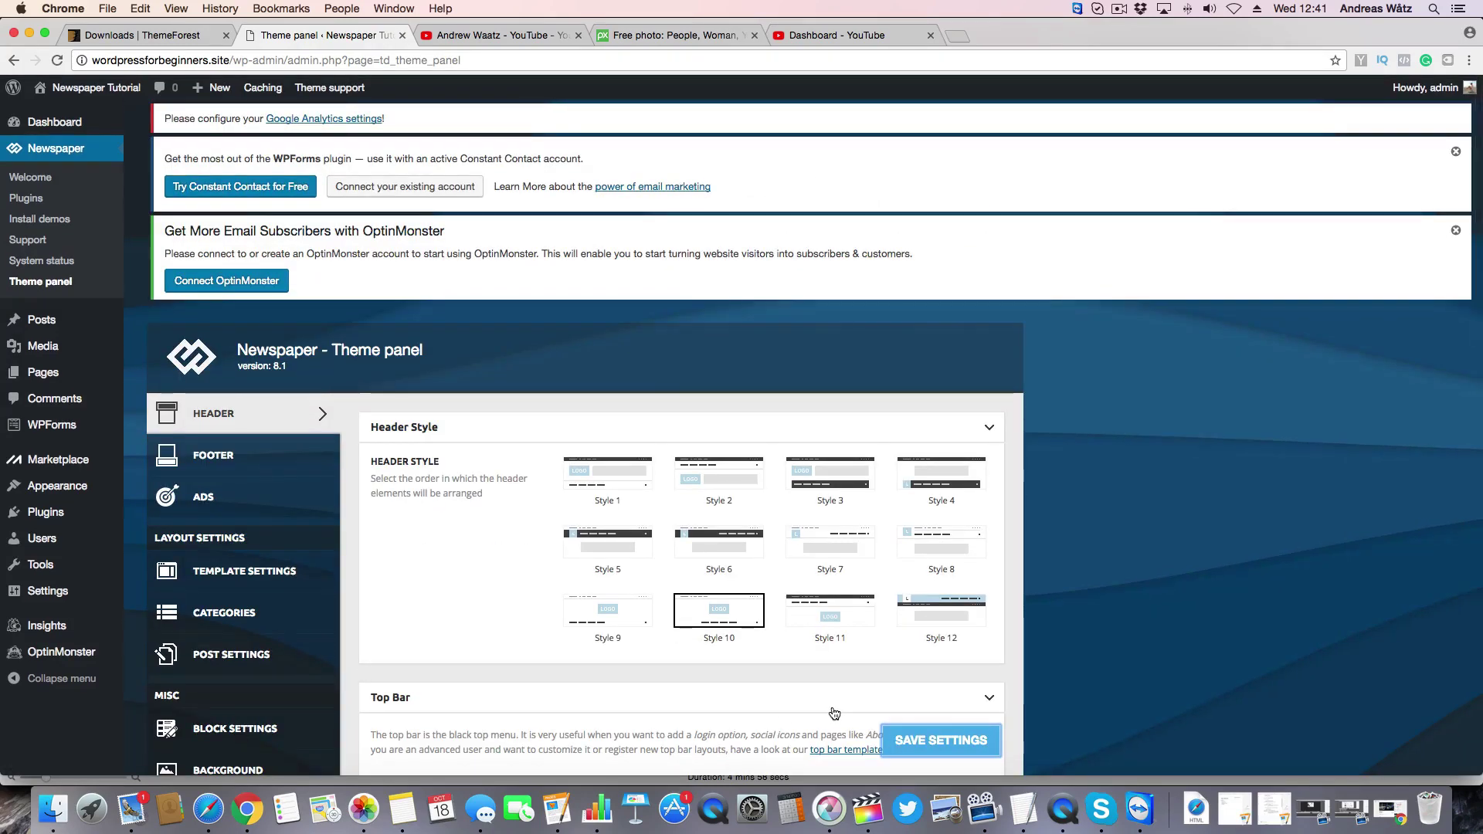
- Set the Footer Text to 'We love fitness and healthy eating.' and save the settings
left_click(221, 458)
scroll(781, 679, "down", 10)
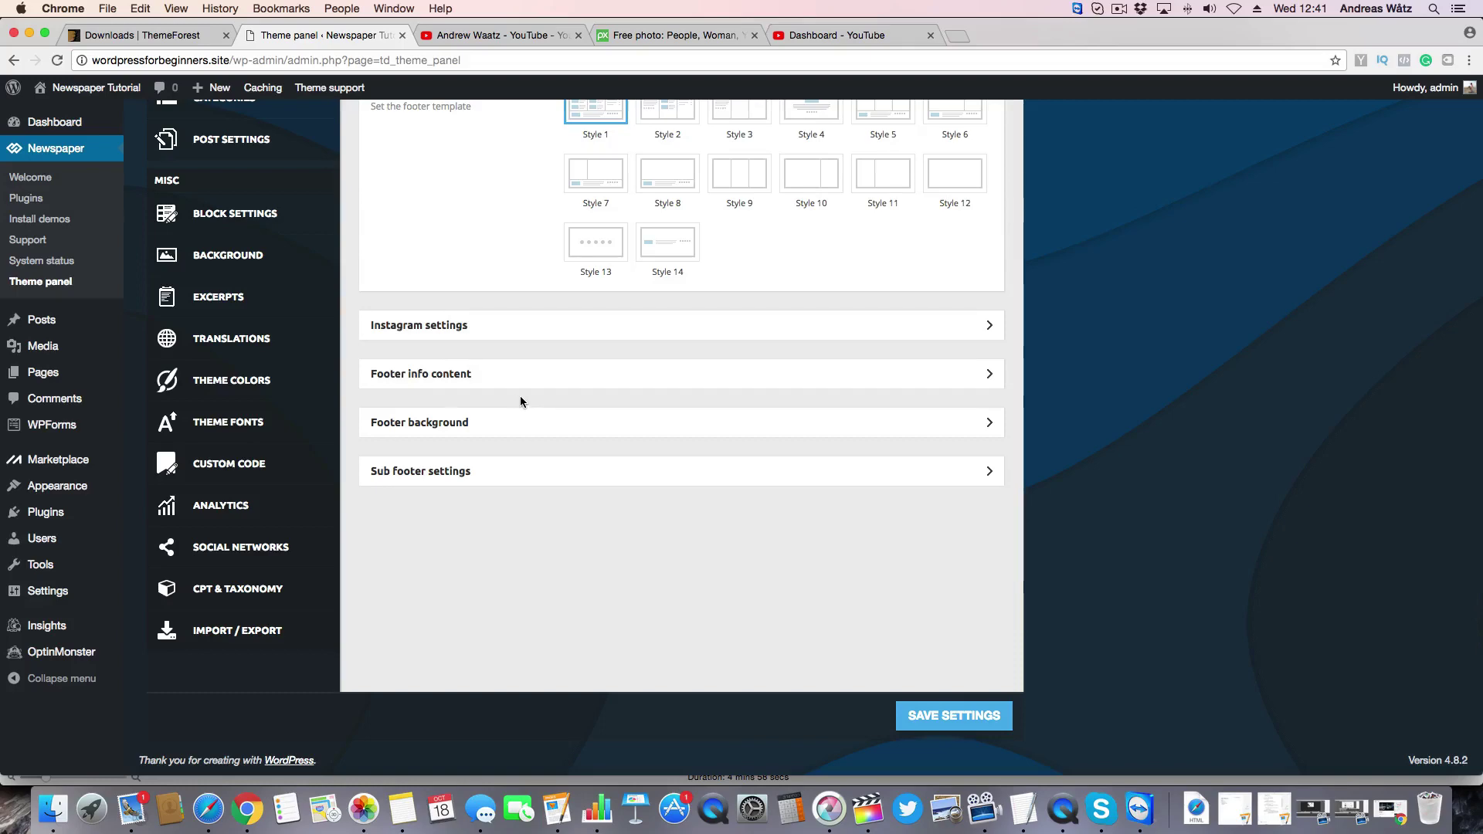
left_click(496, 379)
scroll(537, 483, "down", 1)
scroll(537, 483, "down", 6)
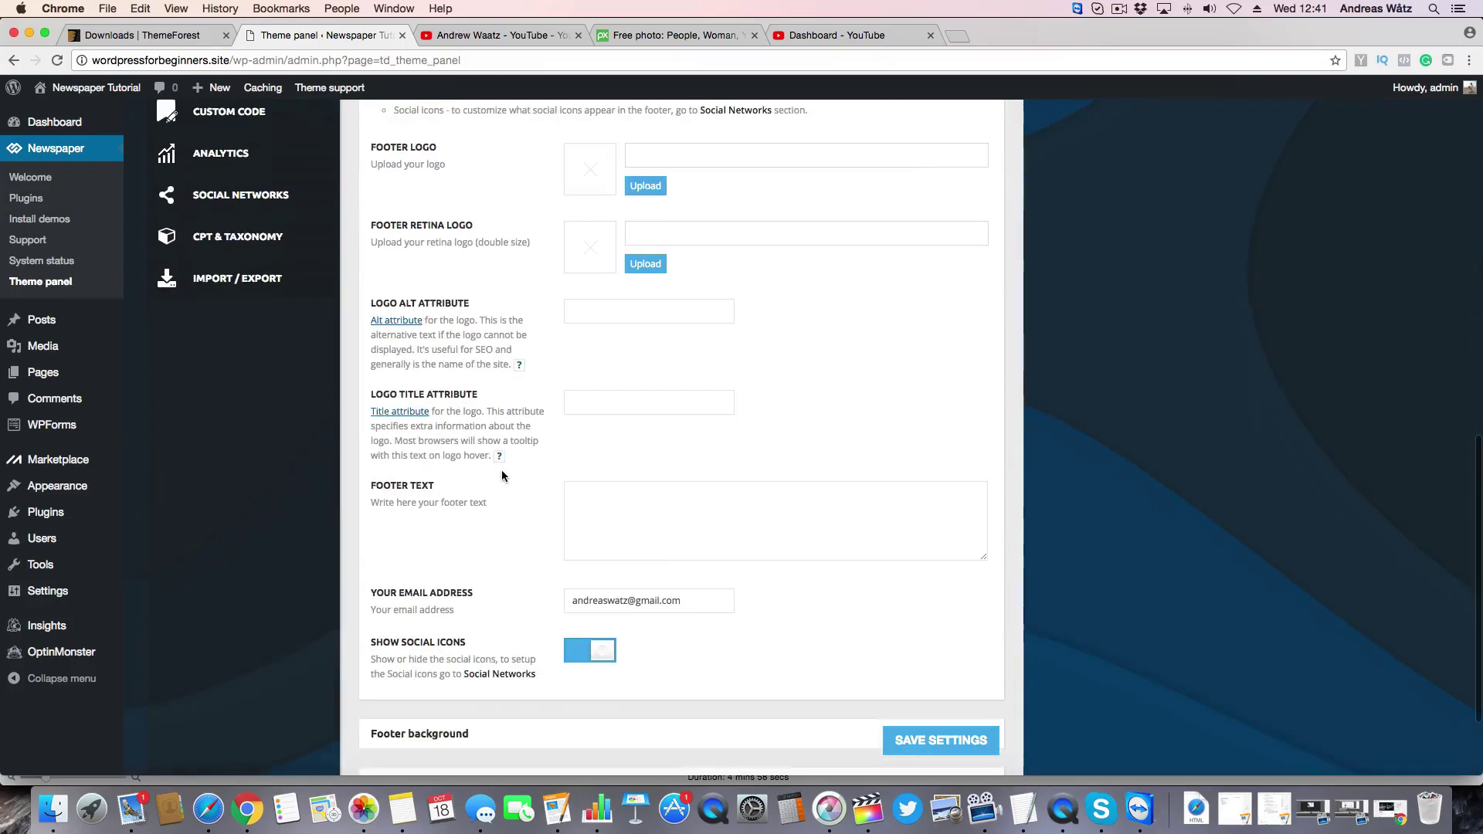
left_click(638, 514)
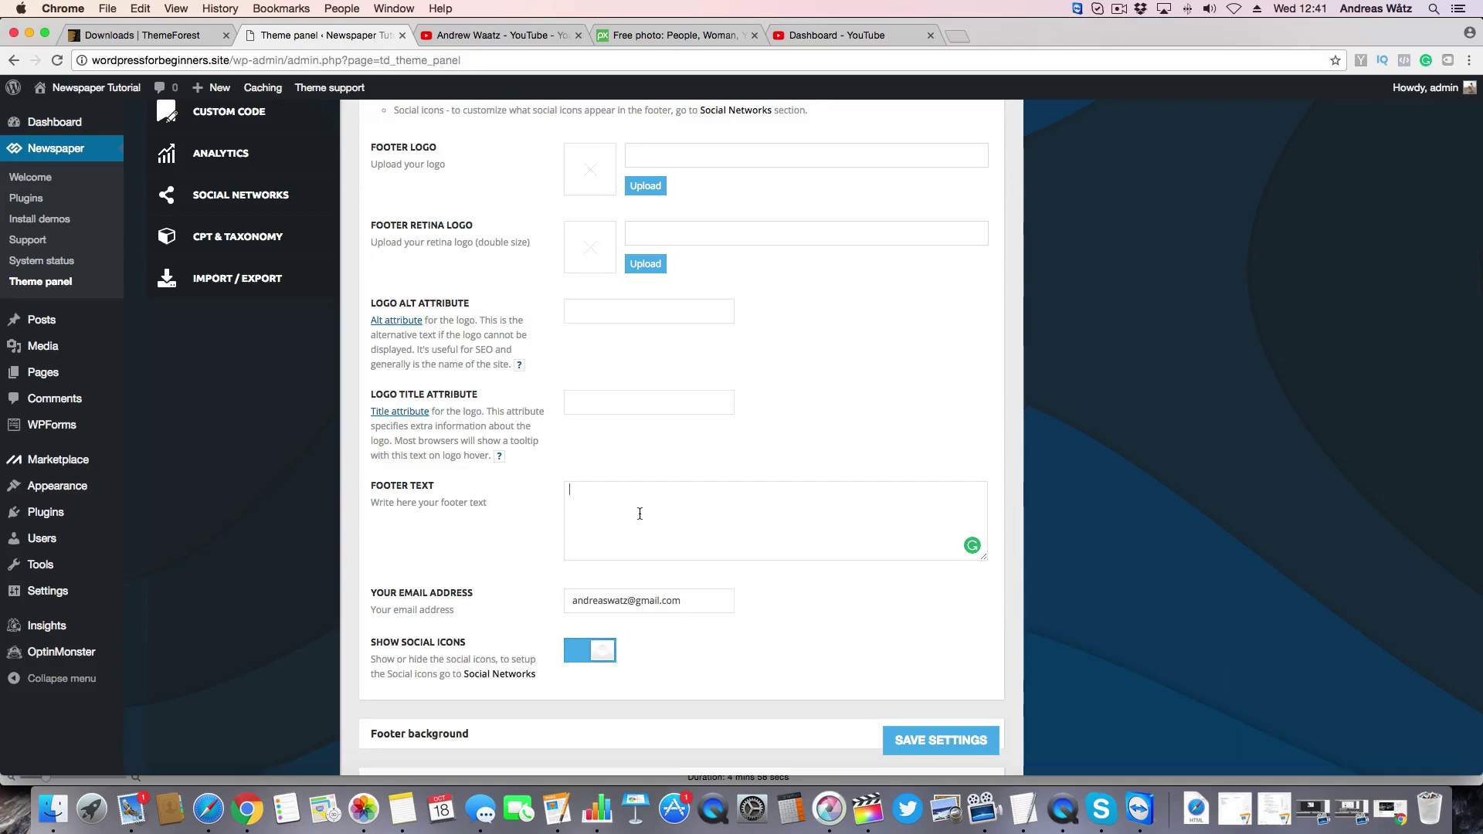
type("We love fitness and healthy eating.")
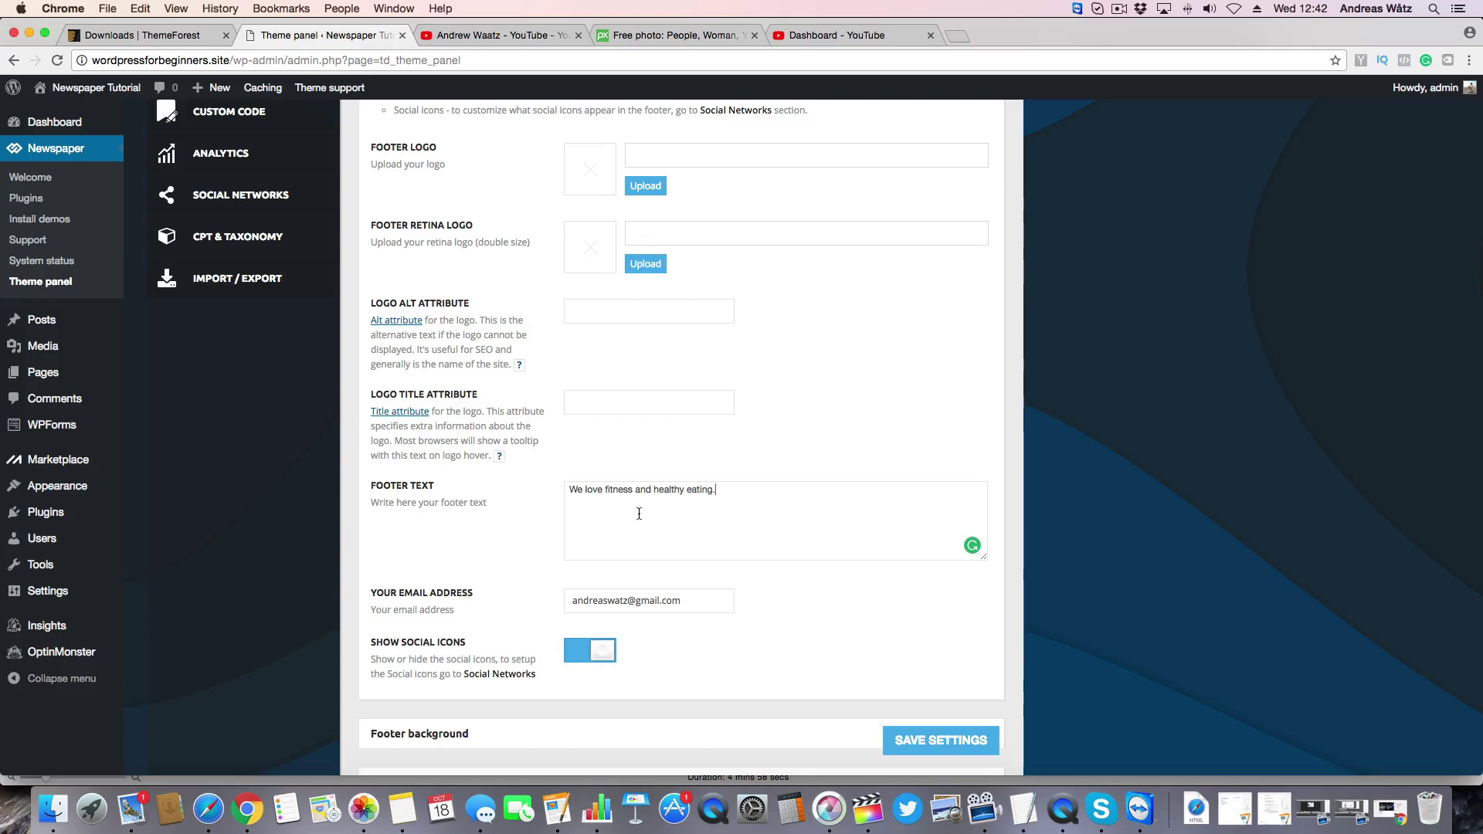
left_click(909, 741)
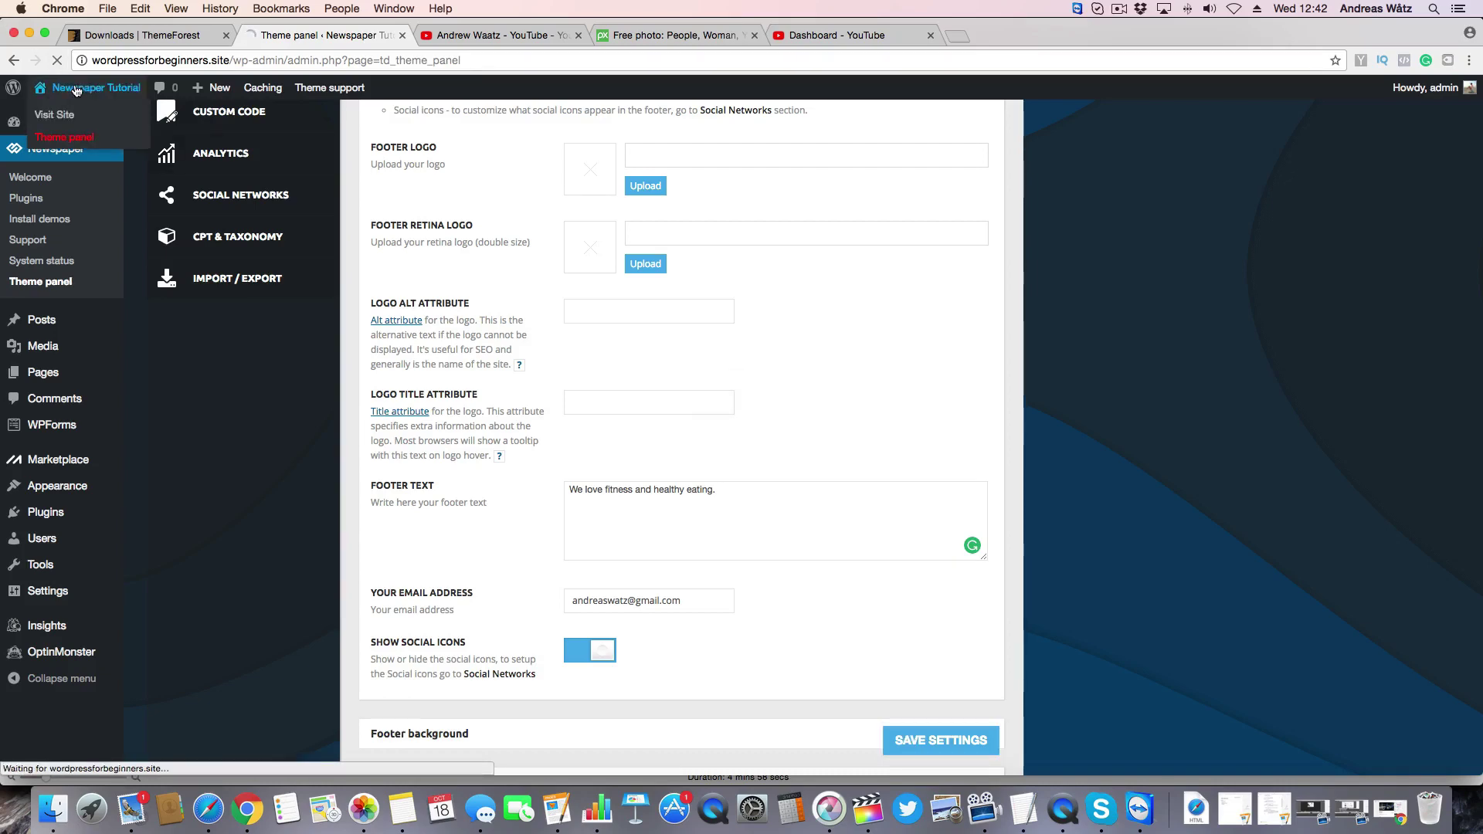
- View the live site and highlight the new About Us sentence in its footer
left_click(73, 88)
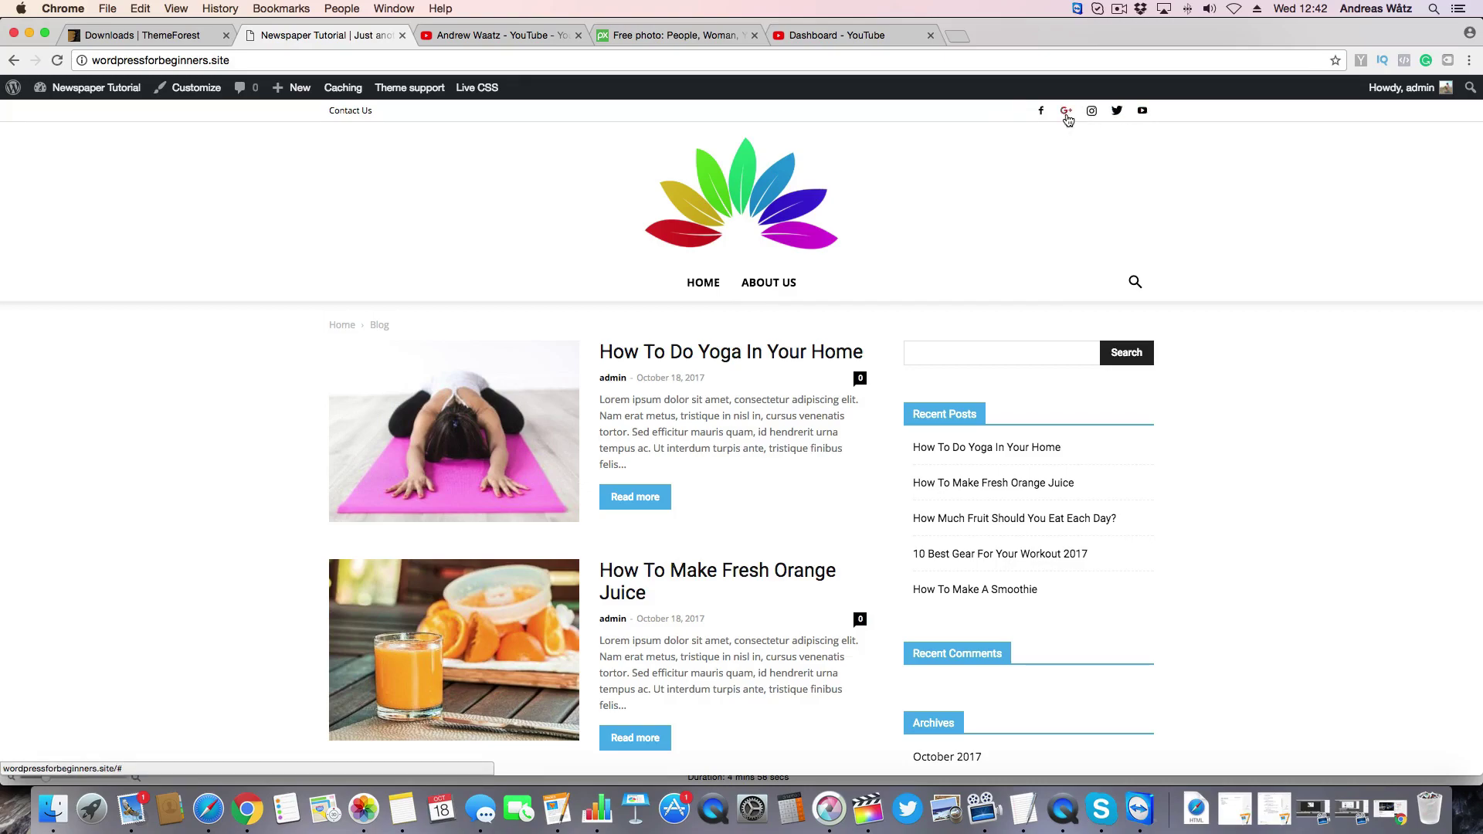
scroll(1068, 117, "down", 20)
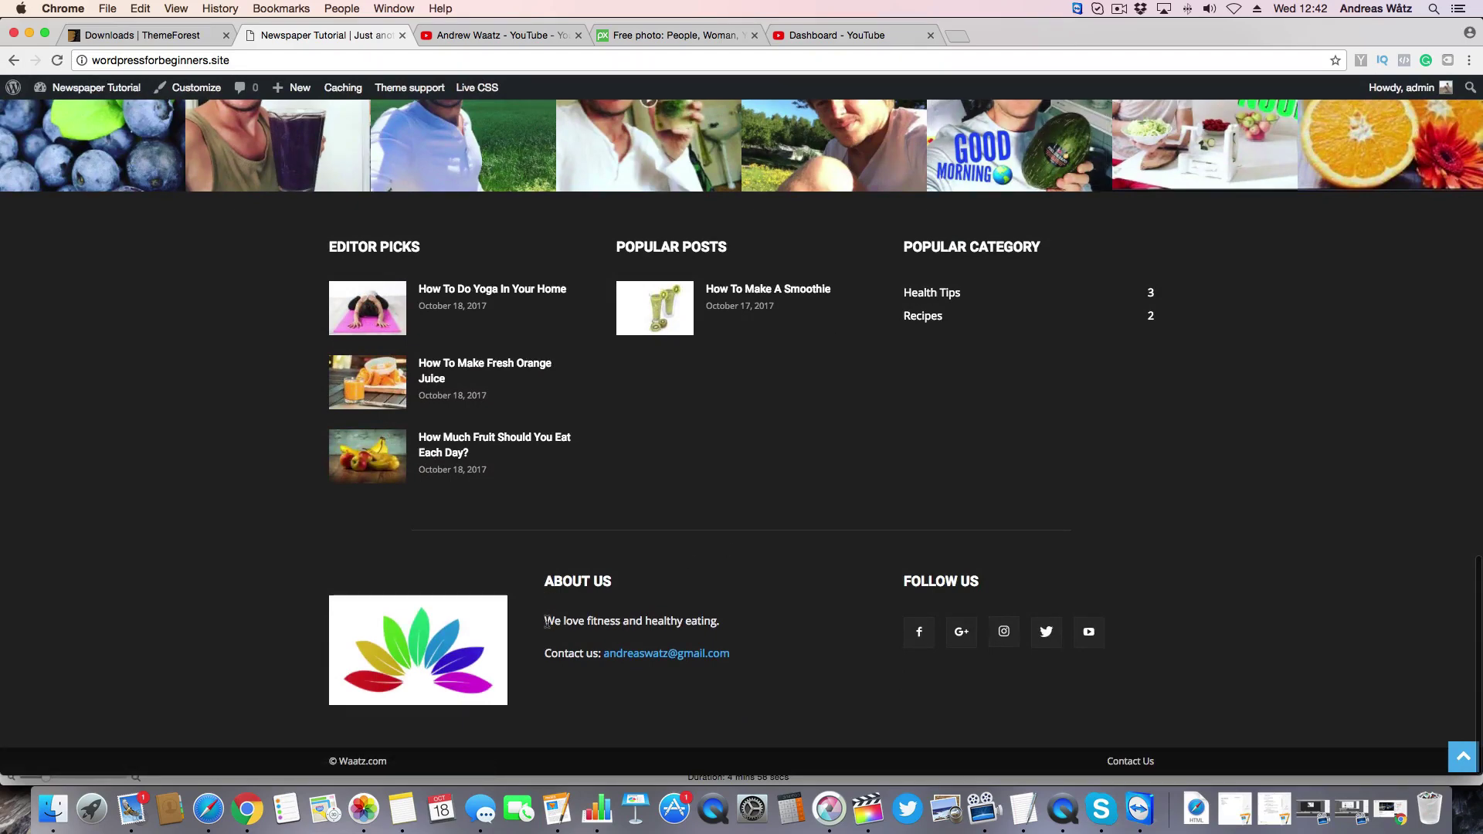
left_click_drag(546, 618, 719, 623)
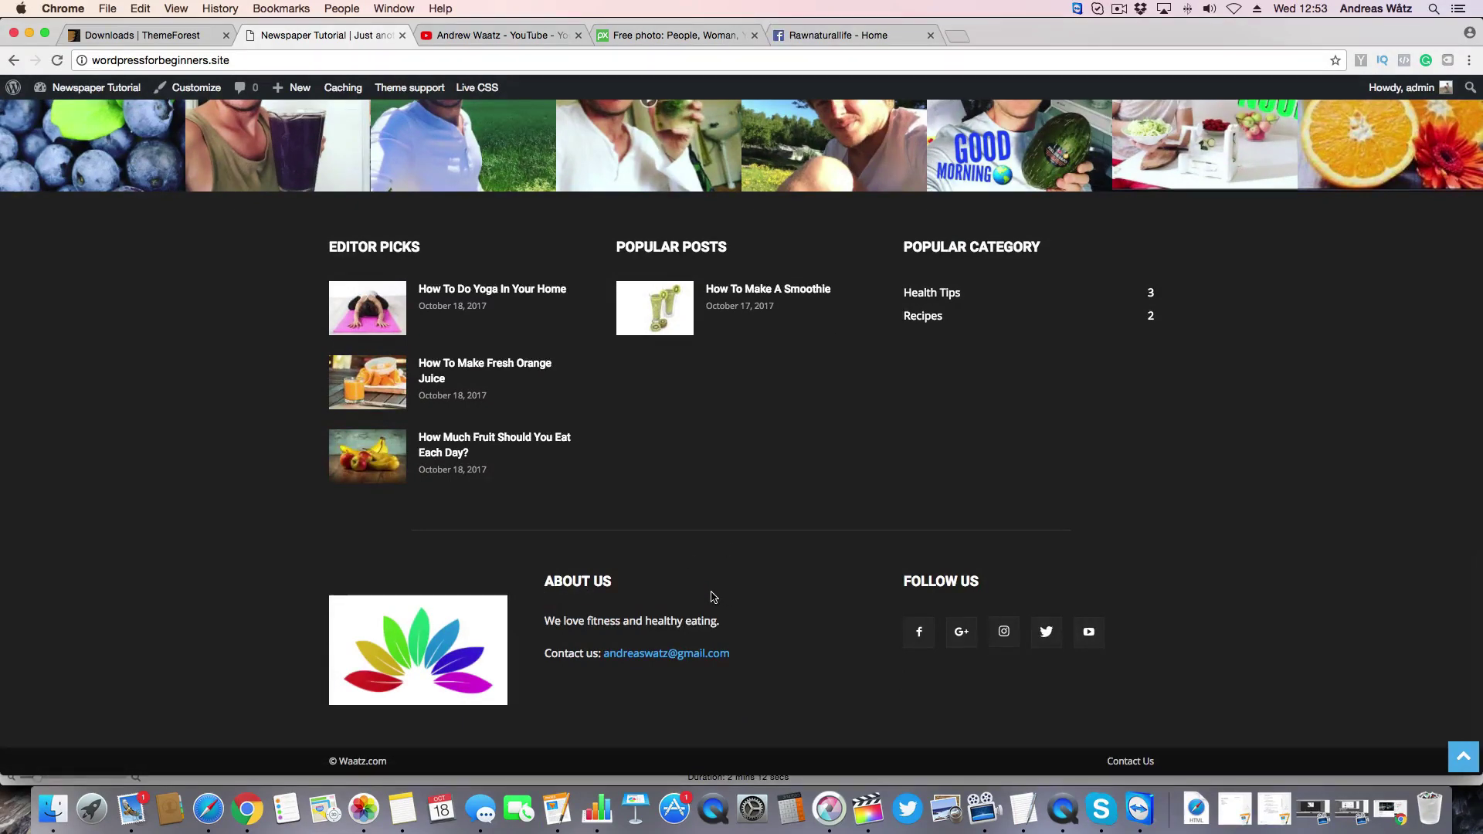
scroll(715, 606, "up", 15)
scroll(1028, 450, "up", 4)
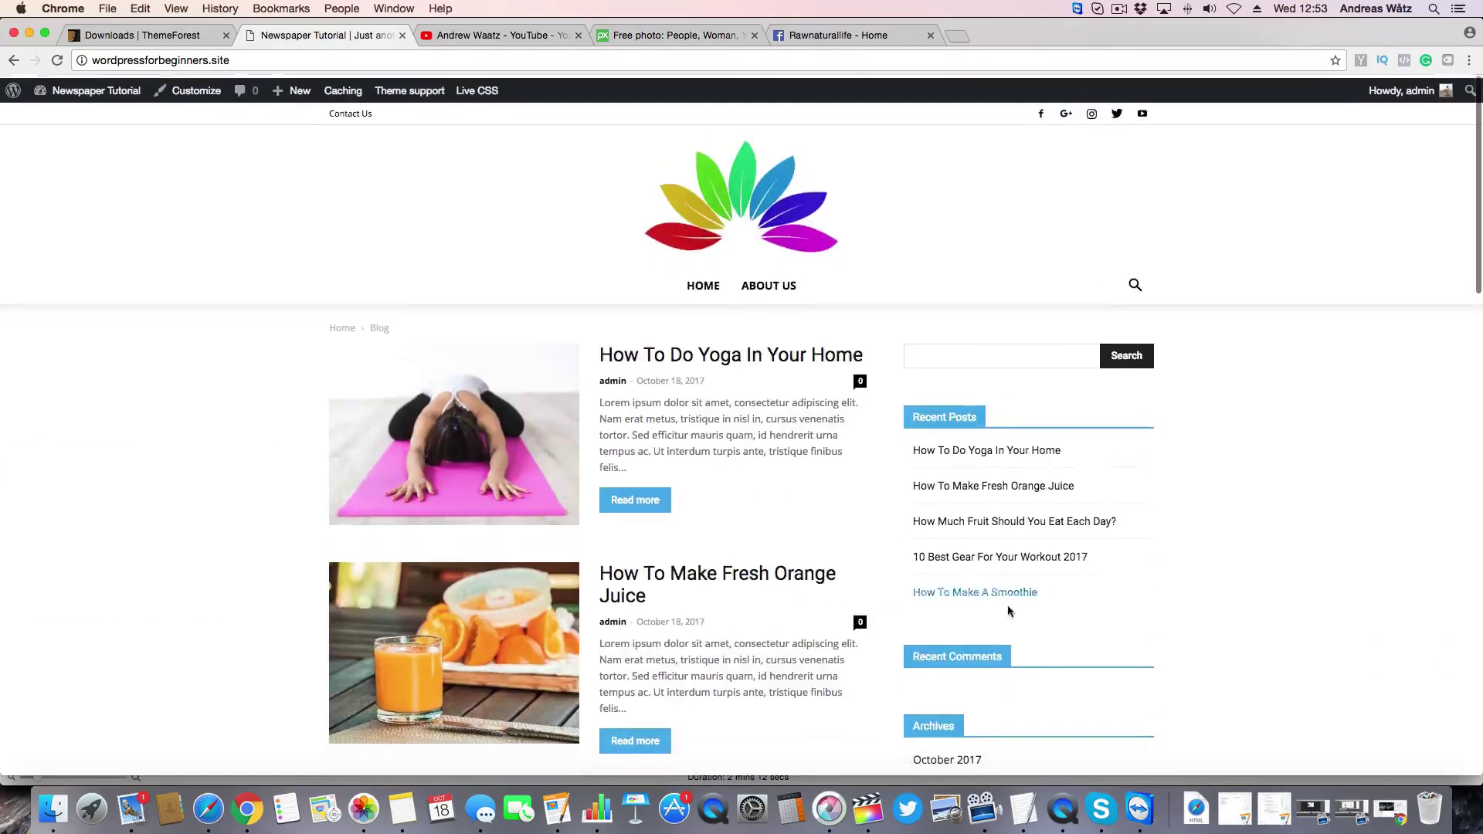
scroll(960, 563, "down", 3)
scroll(970, 568, "up", 1)
scroll(970, 568, "up", 2)
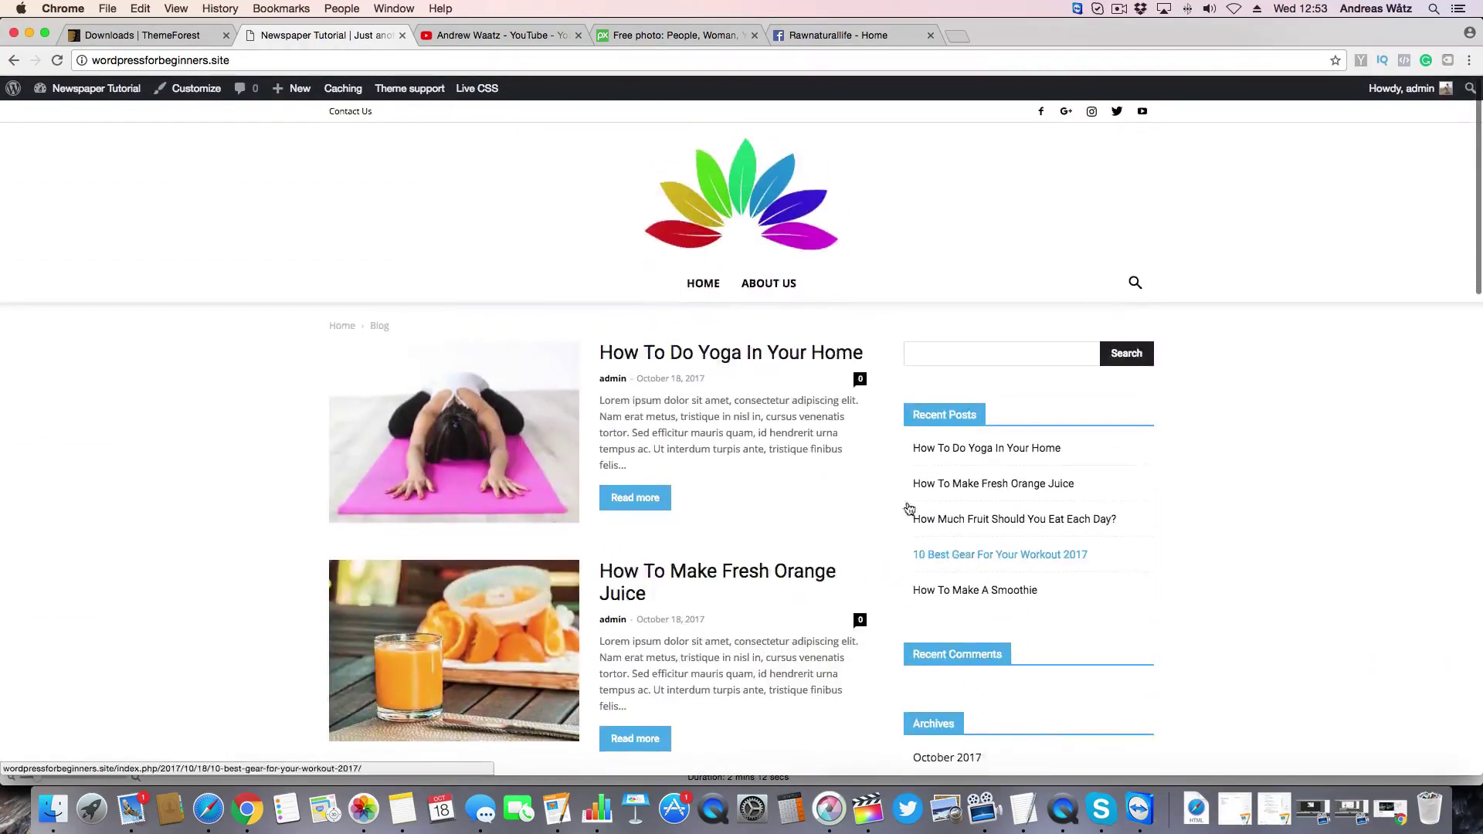
mouse_move(68, 93)
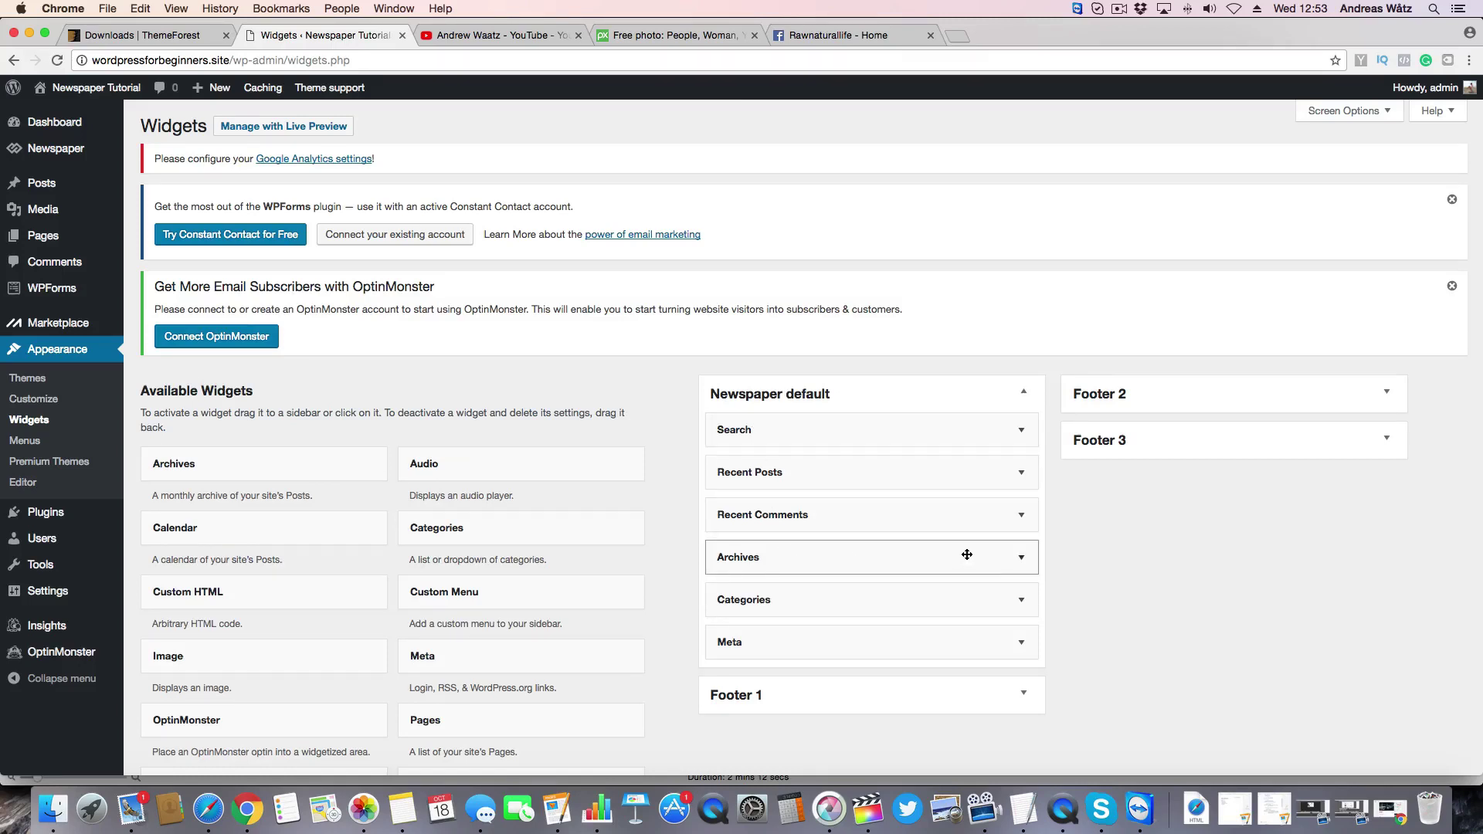
- Delete the Archives widget from the Newspaper default sidebar
left_click(1020, 557)
scroll(927, 587, "down", 1)
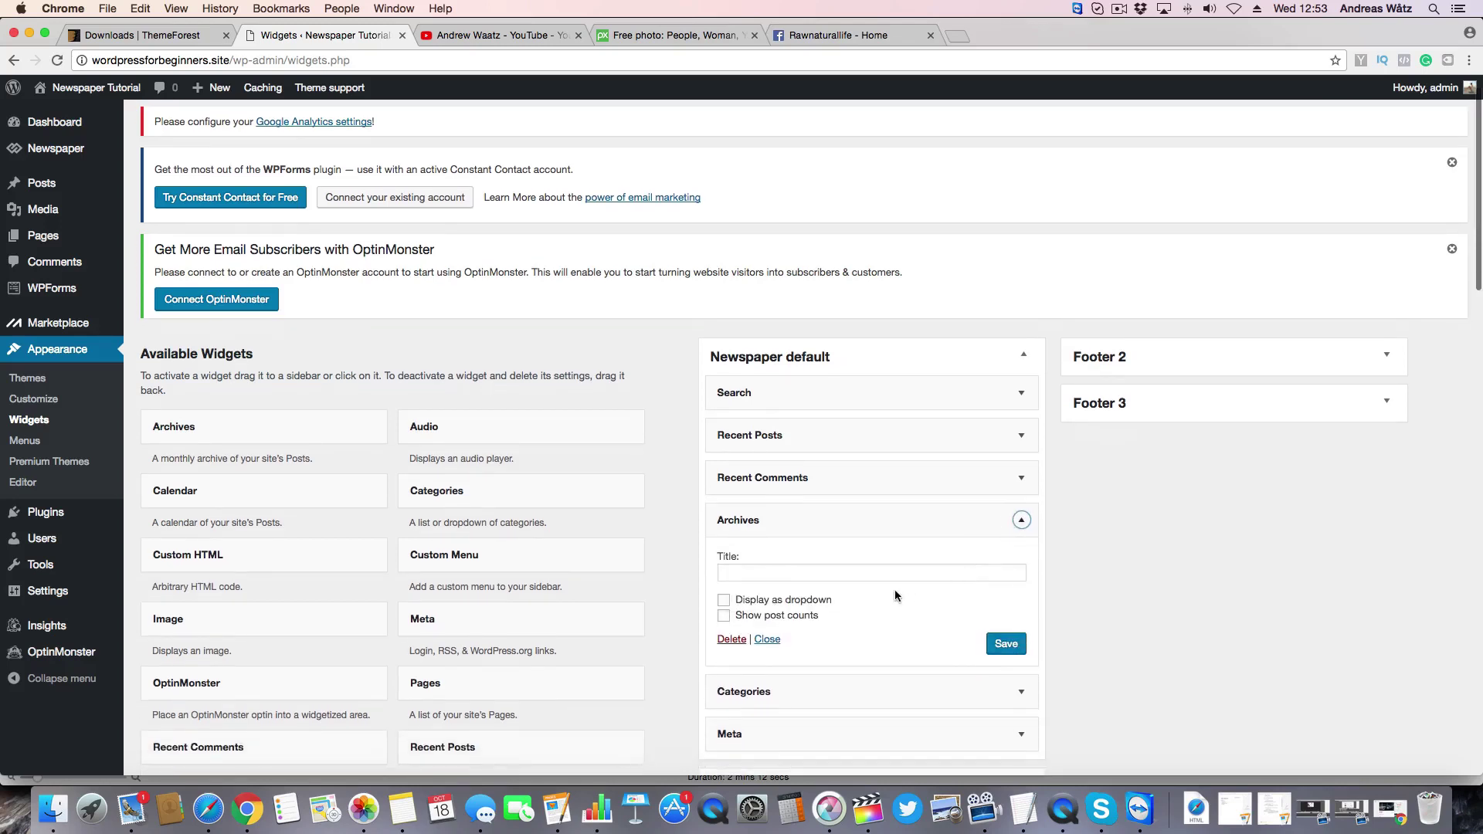
left_click(731, 640)
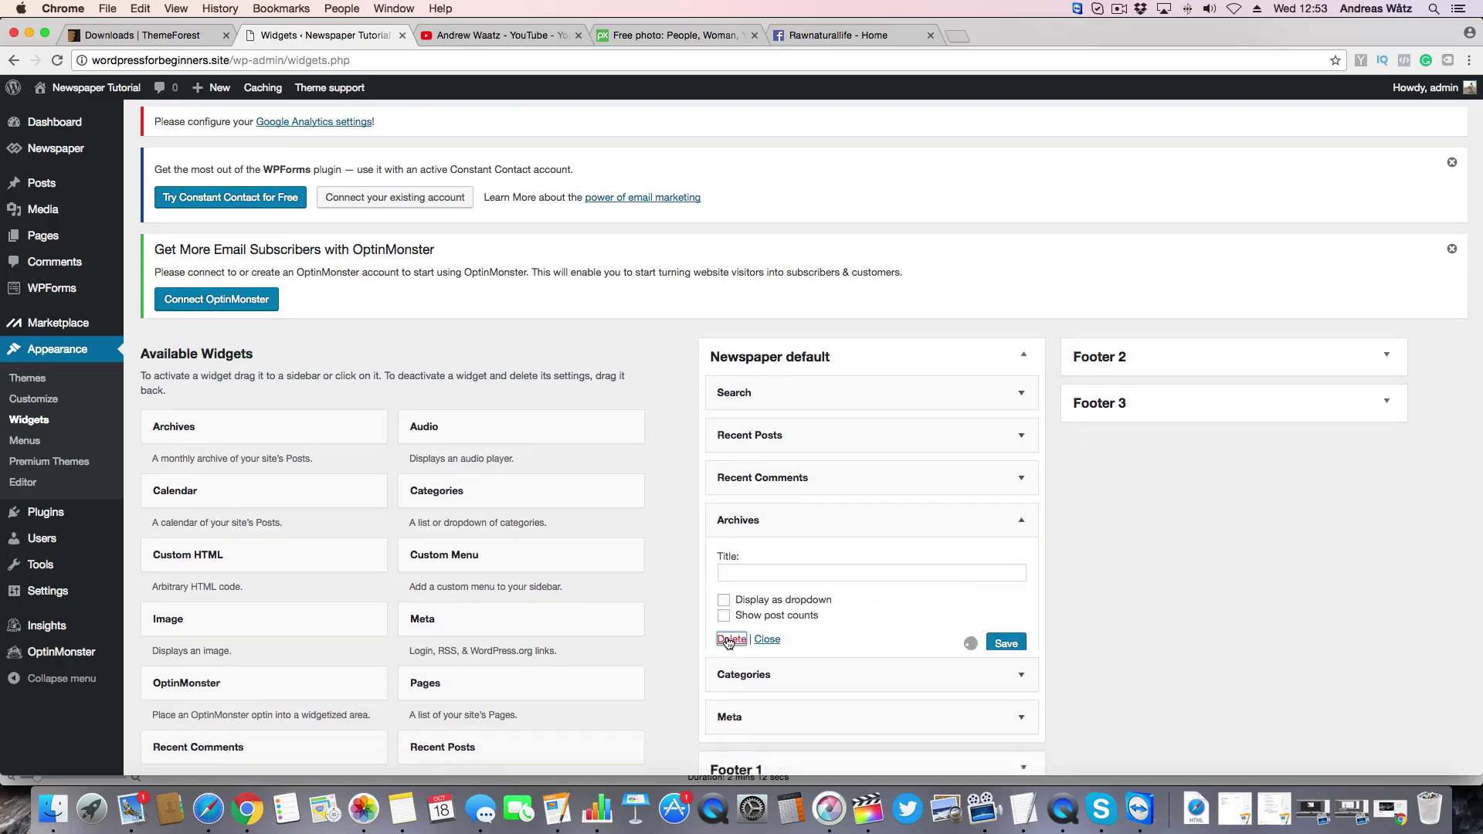
scroll(927, 541, "down", 1)
- Delete the Meta widget too, then reload the Widgets page
left_click(1021, 537)
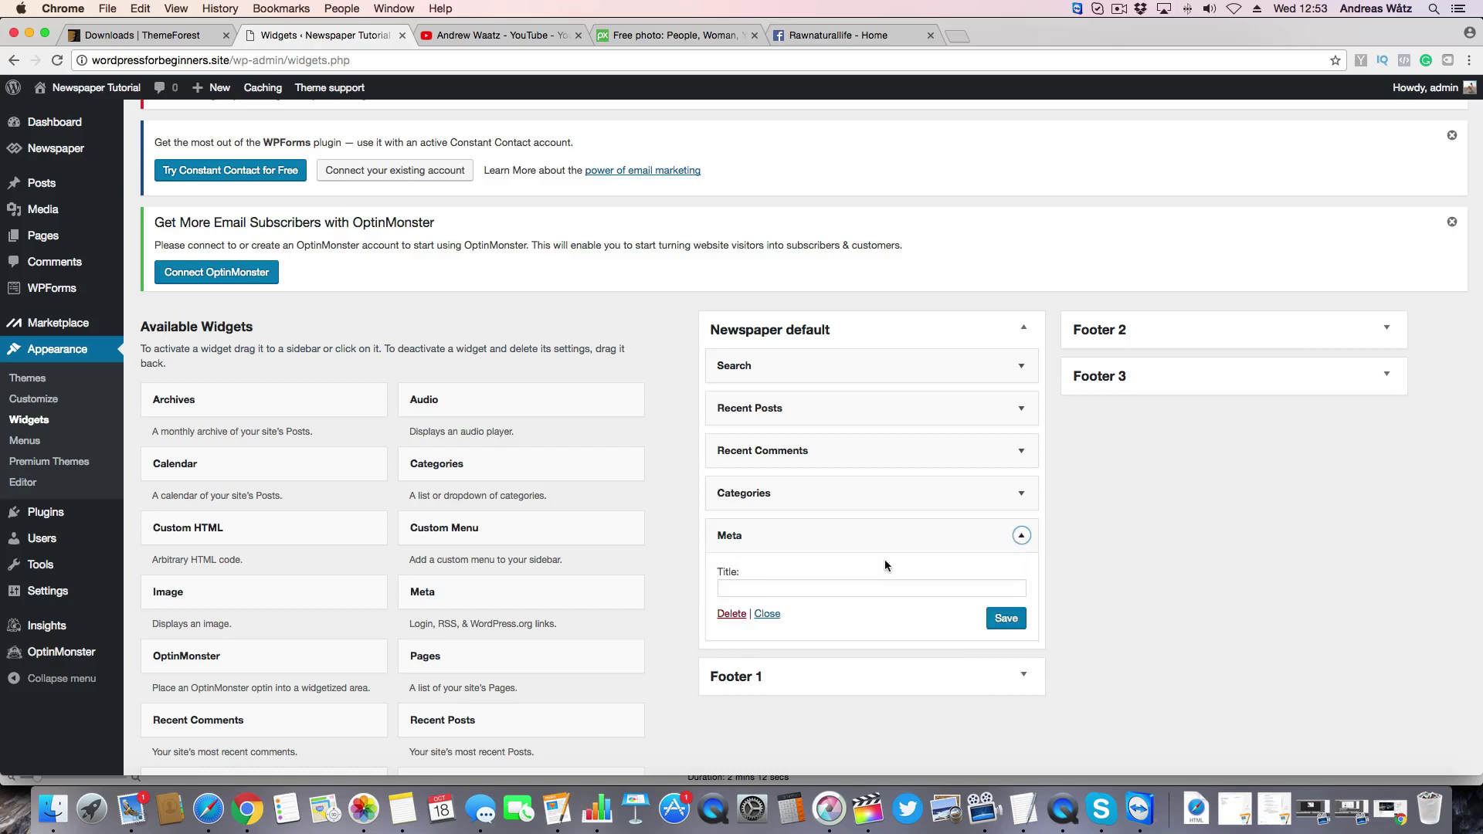
left_click(731, 615)
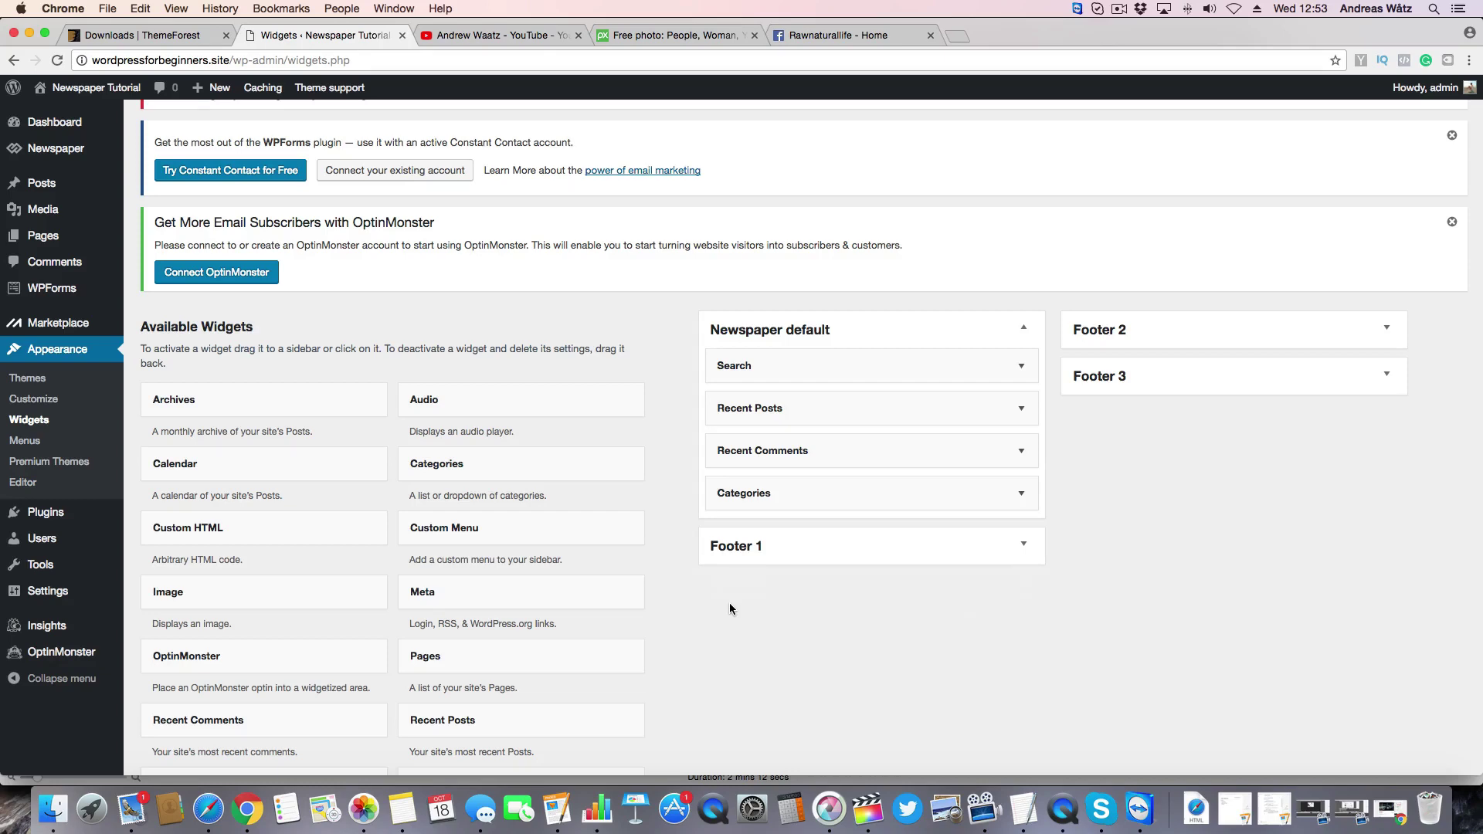
scroll(307, 649, "down", 10)
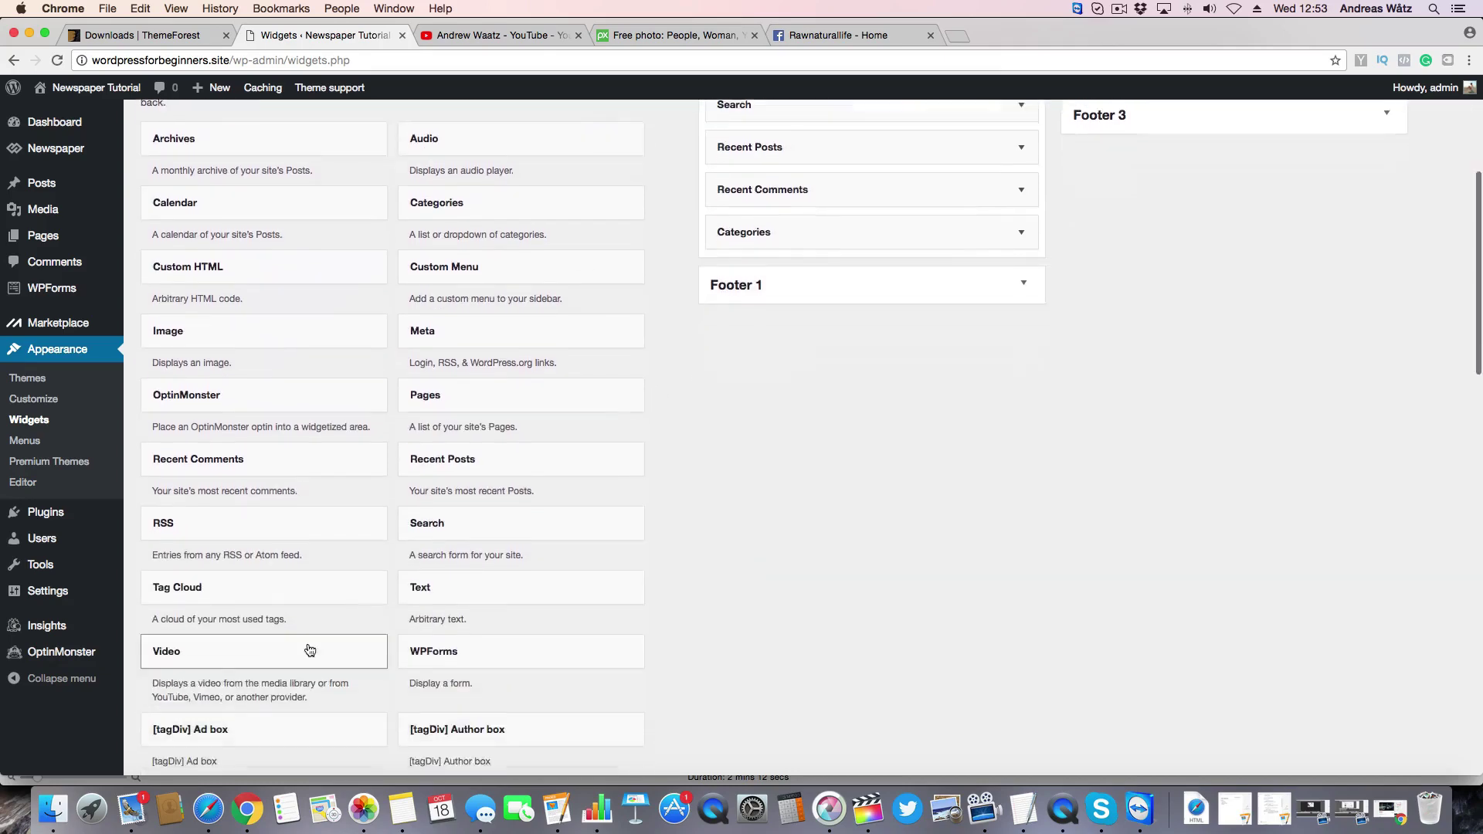
scroll(339, 660, "up", 10)
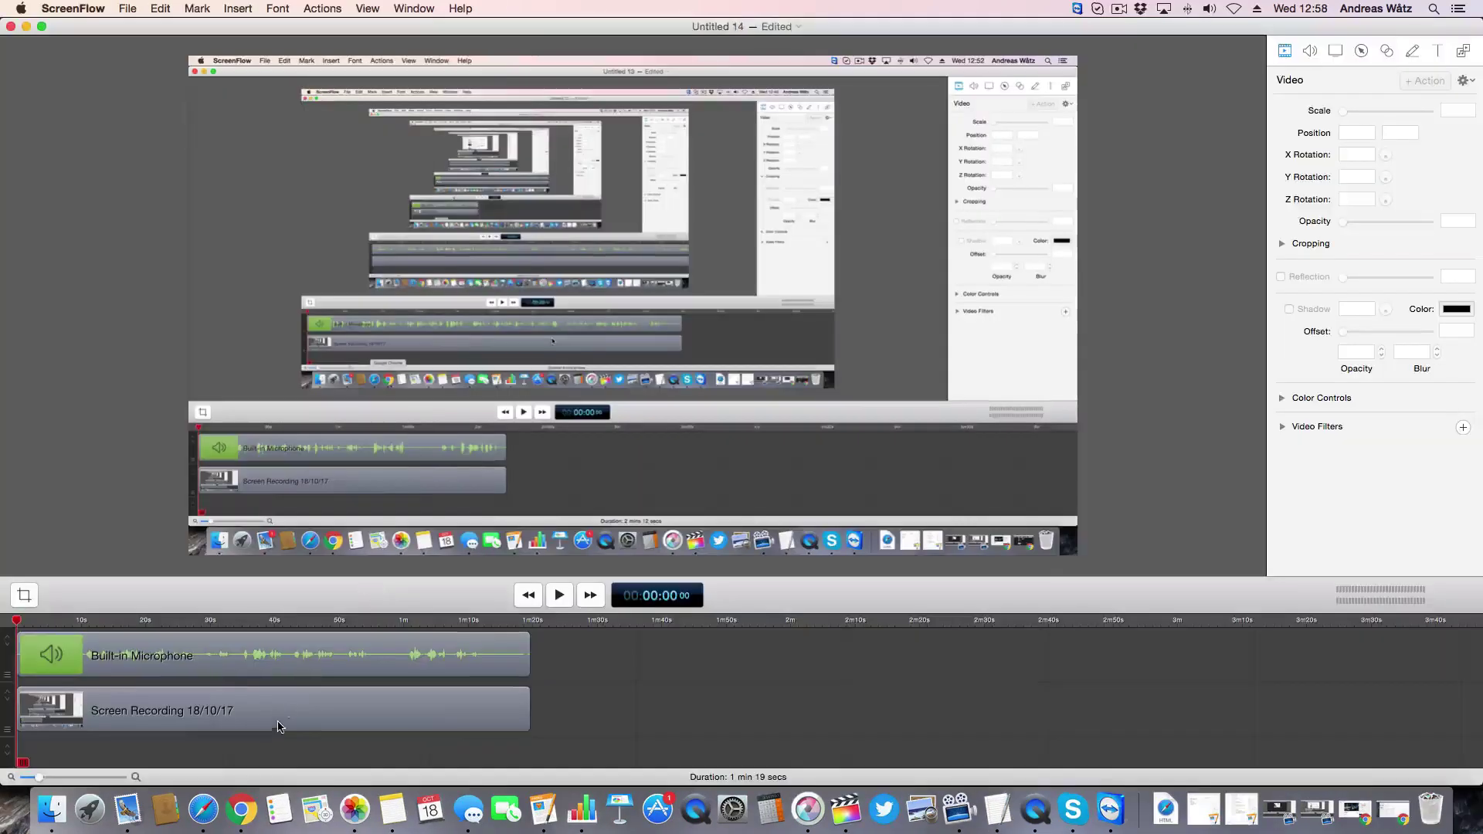
left_click(244, 811)
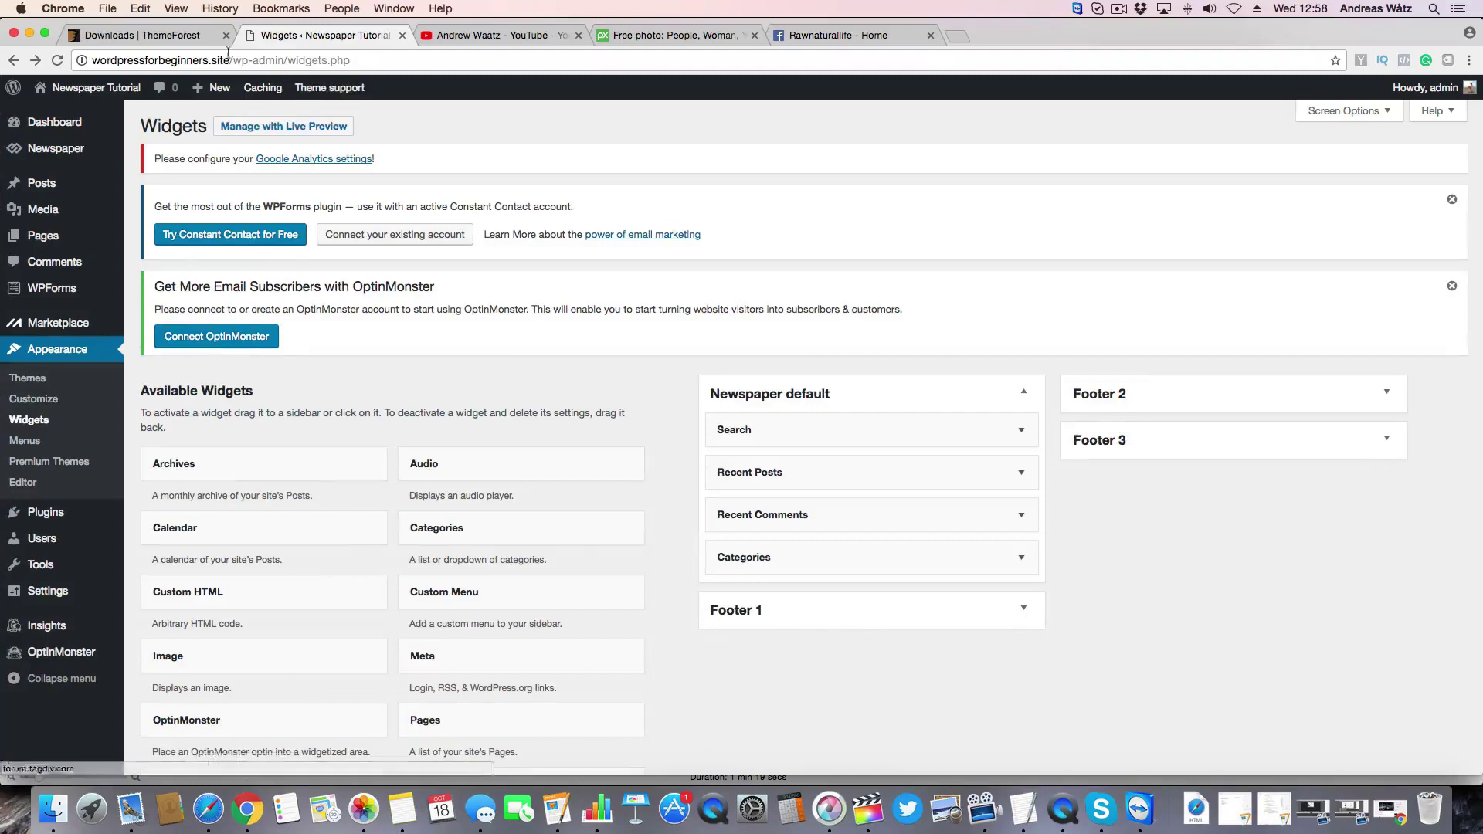
left_click(58, 61)
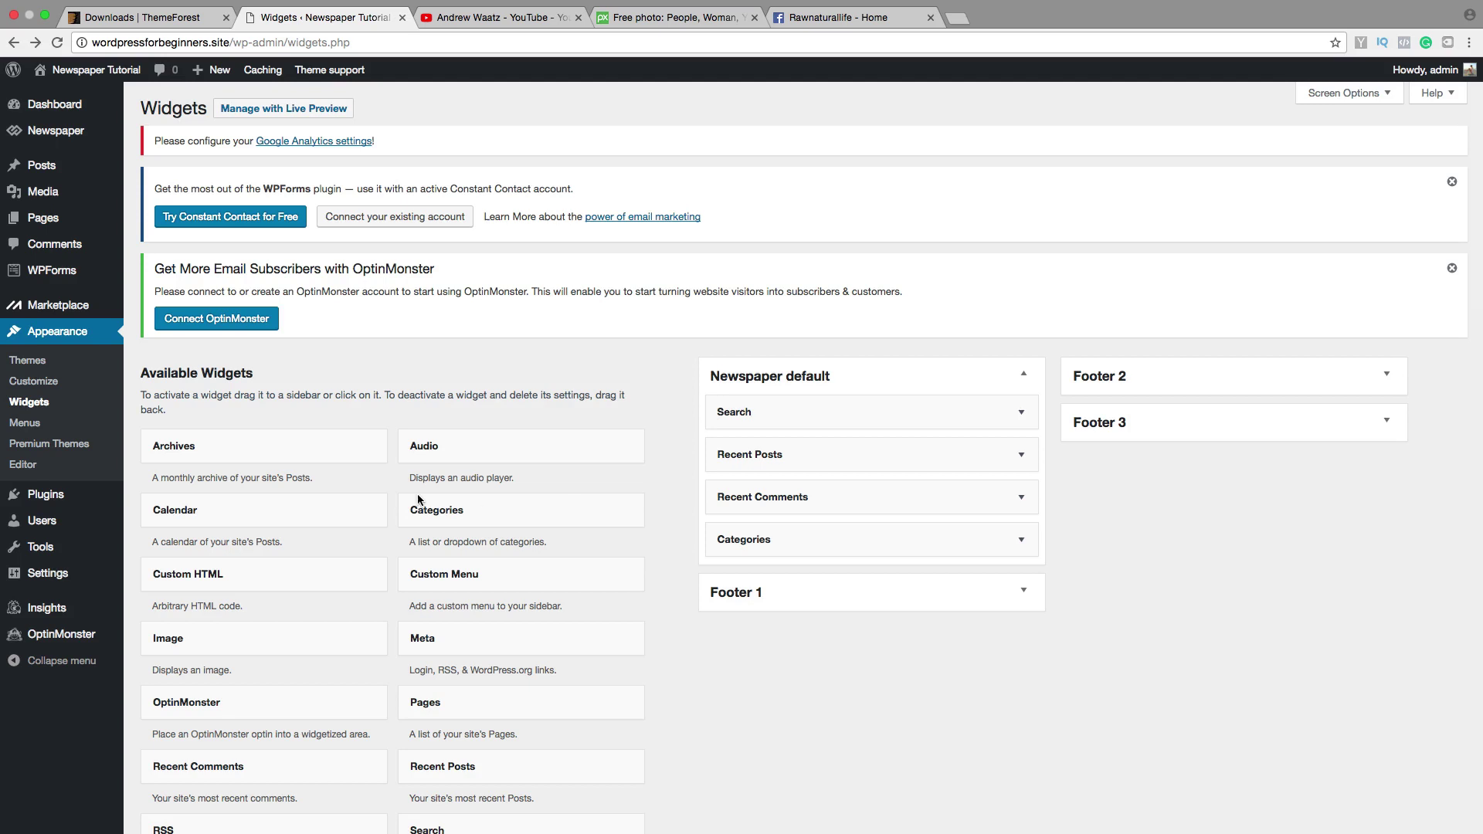
- Go to Plugins > Add New and browse the Popular, then the Featured plugin lists
left_click(46, 498)
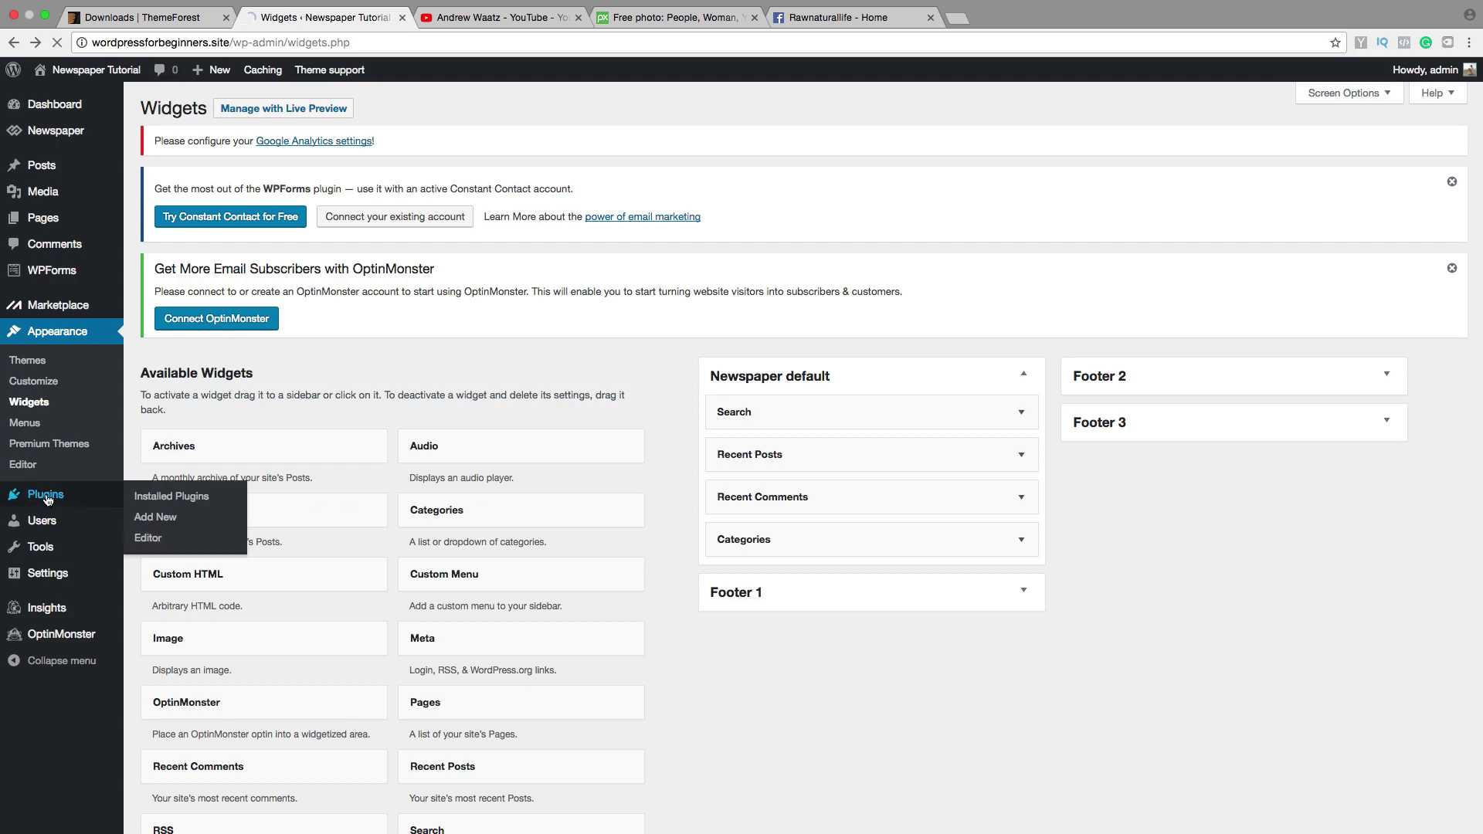
left_click(156, 517)
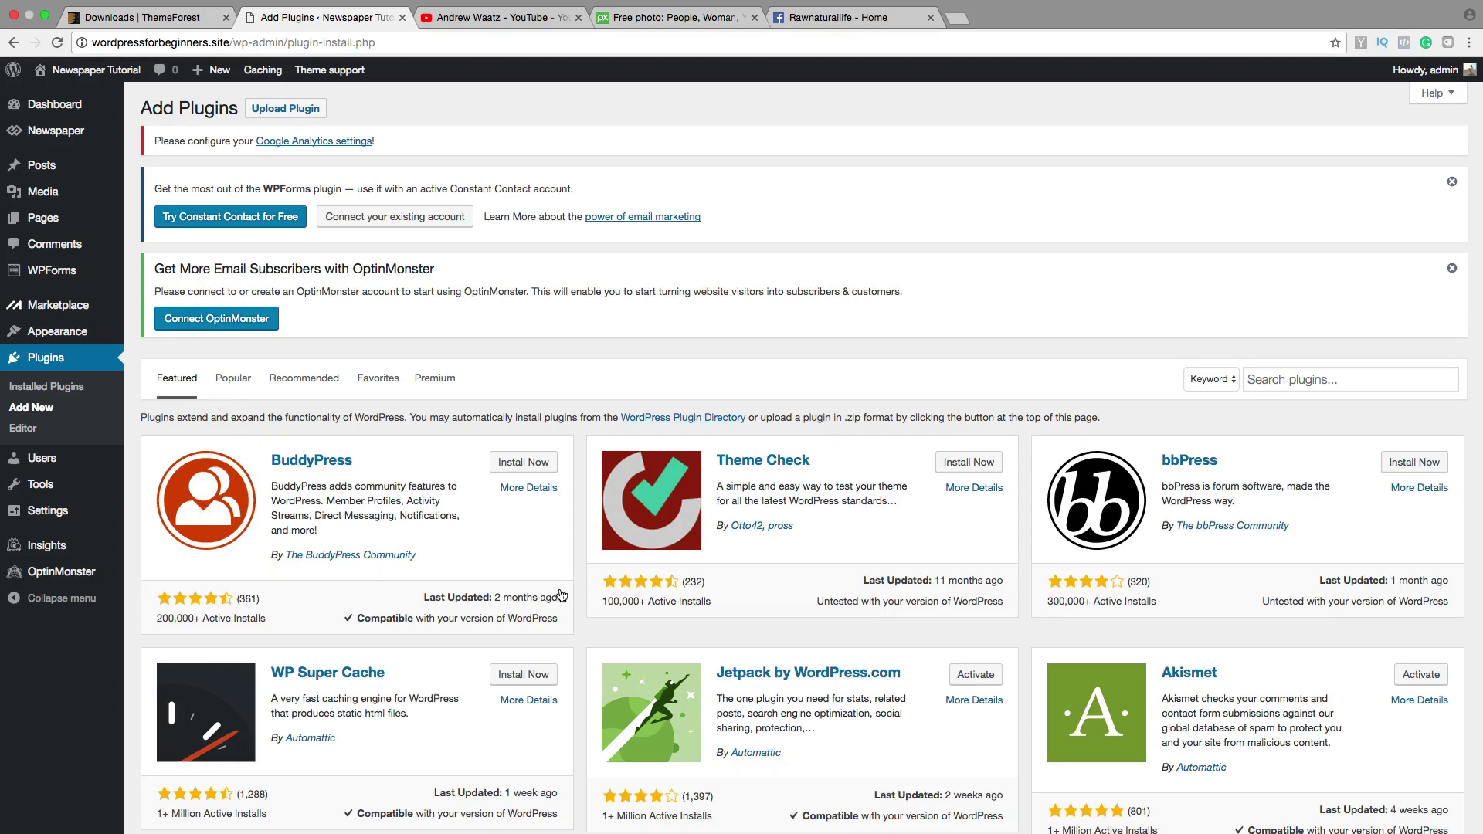
left_click(233, 380)
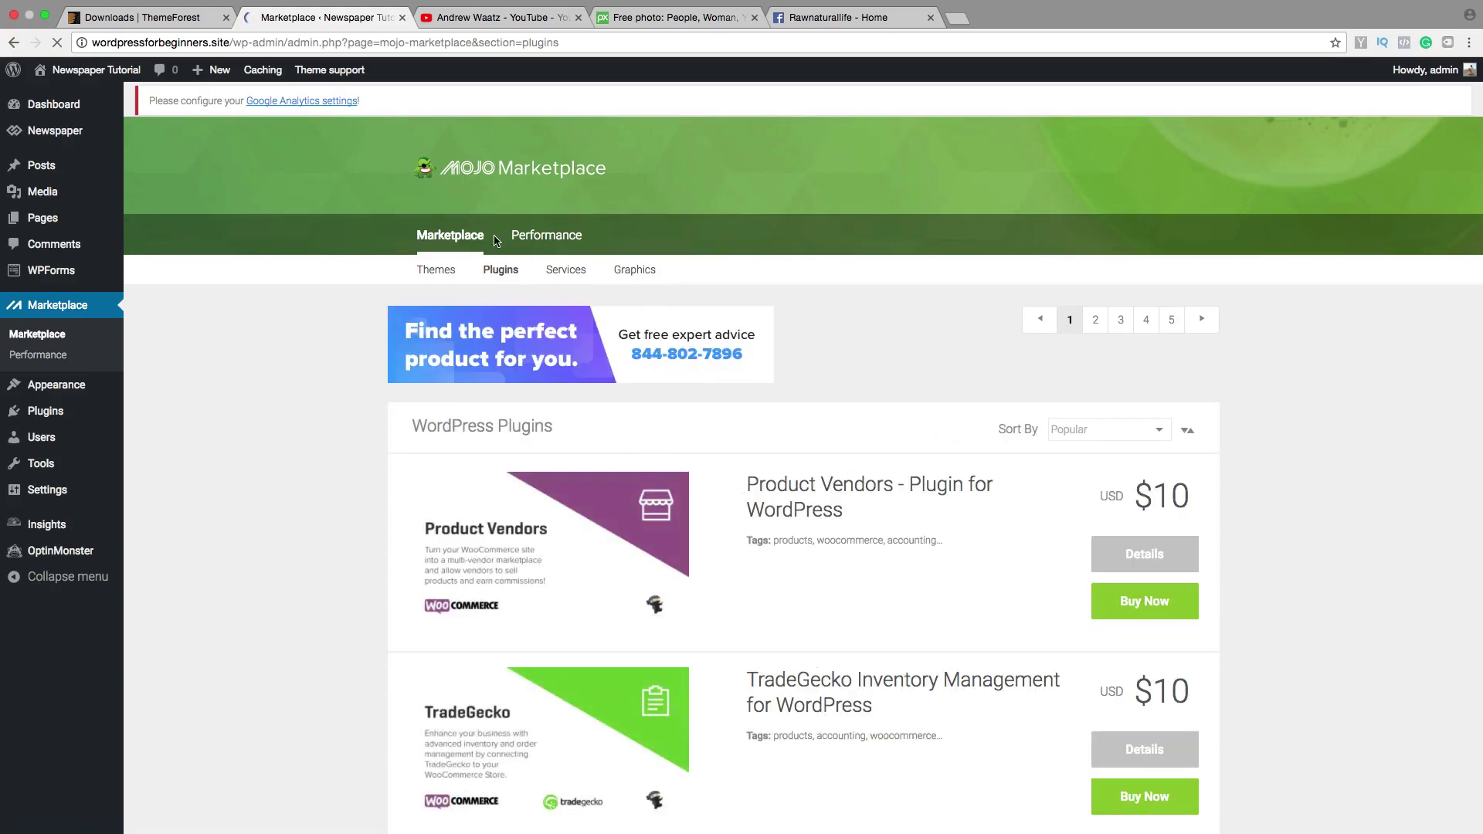
left_click(12, 44)
left_click(173, 383)
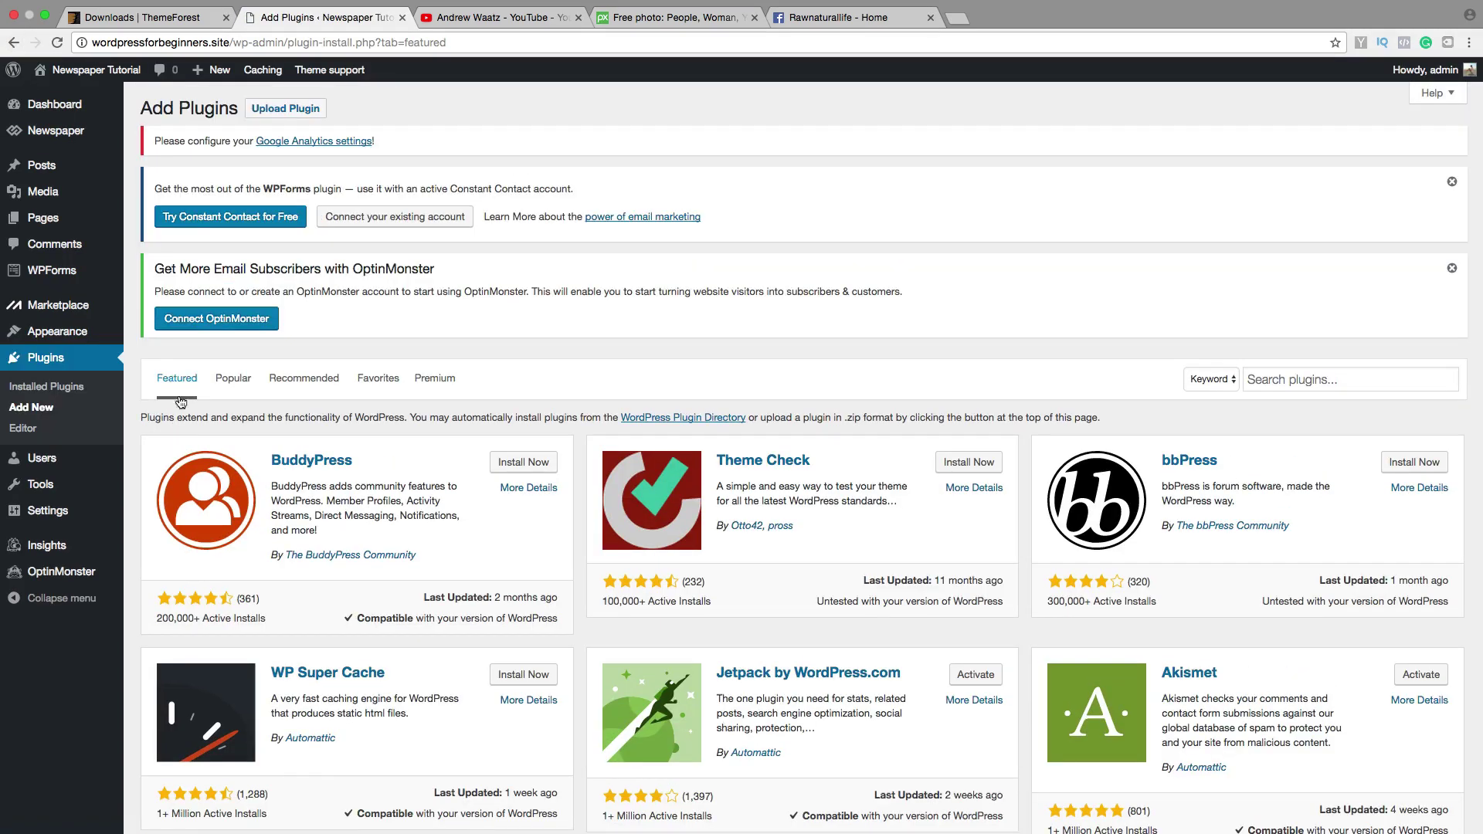
scroll(407, 553, "down", 4)
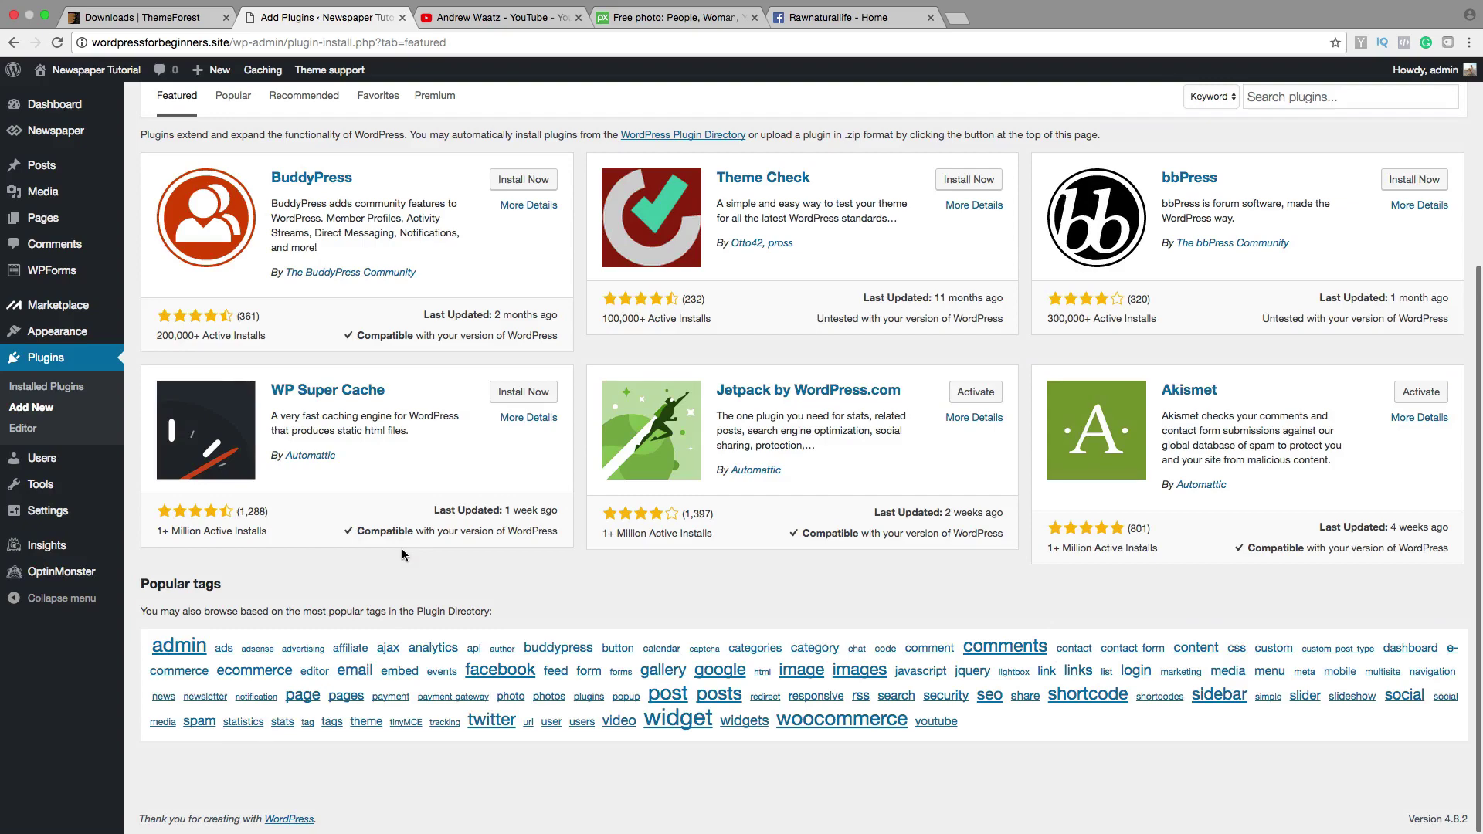
scroll(402, 554, "up", 4)
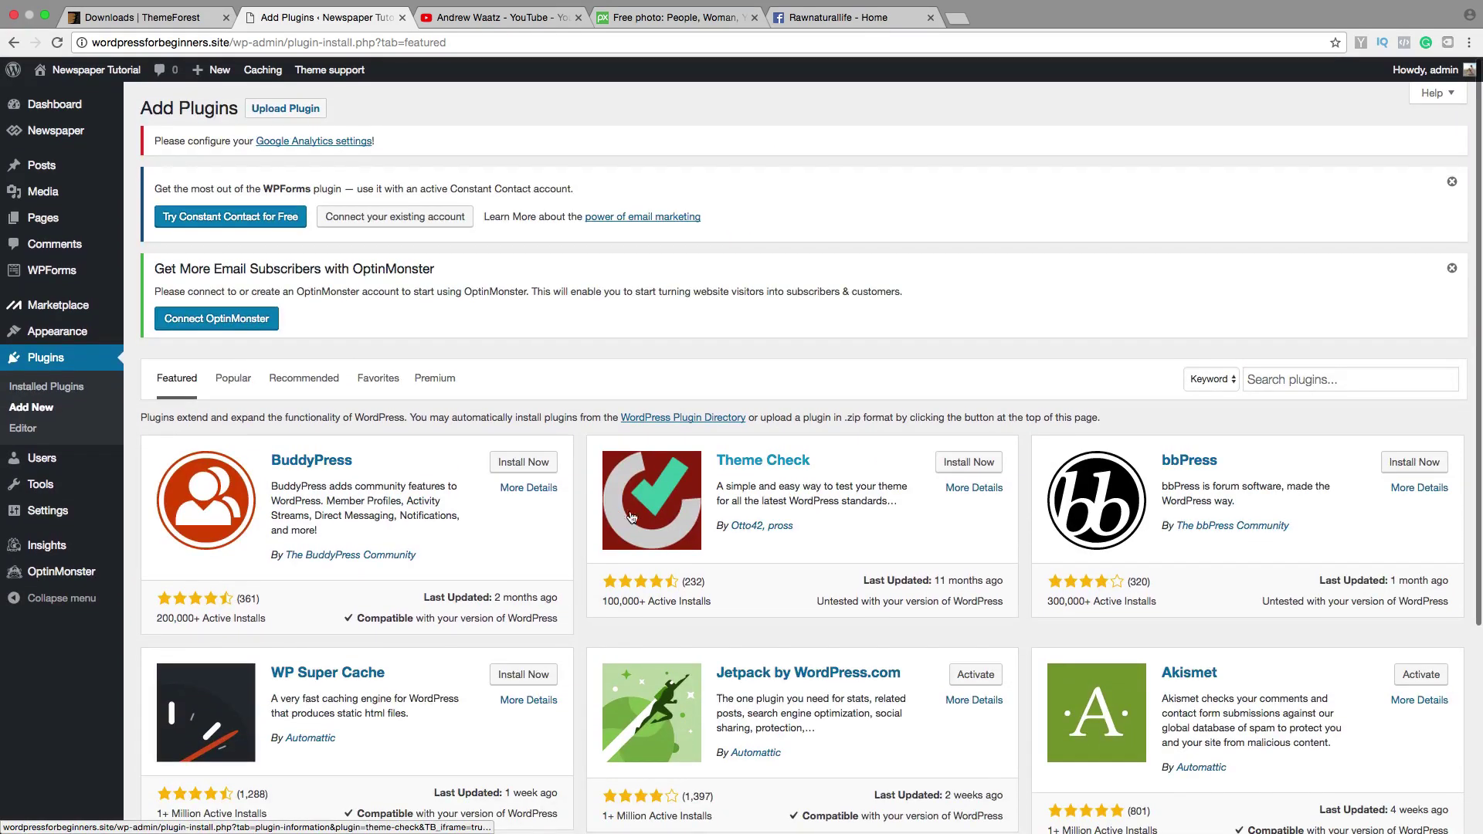
left_click(1275, 381)
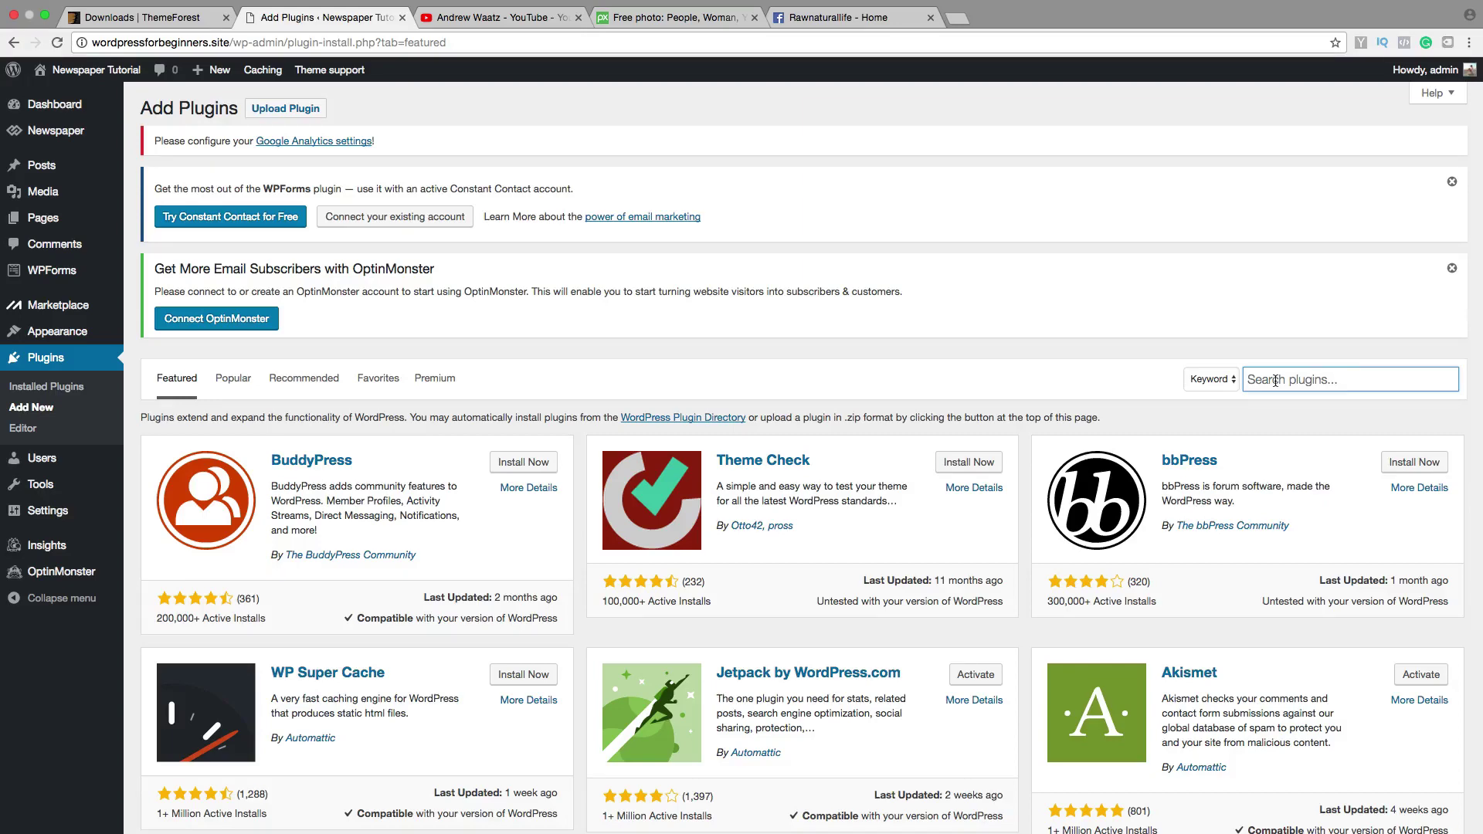
type("Facebo")
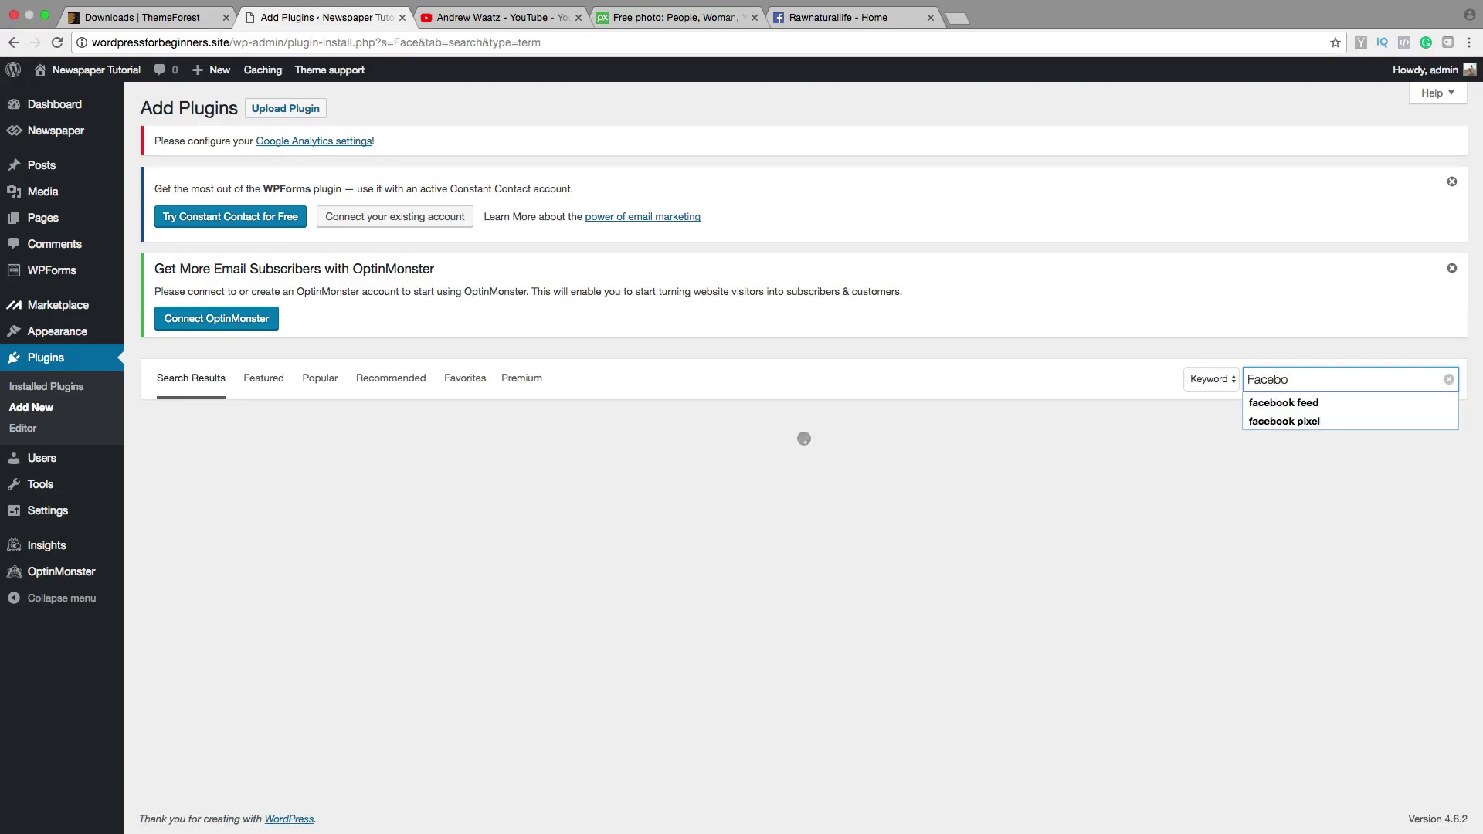
type("ok page like")
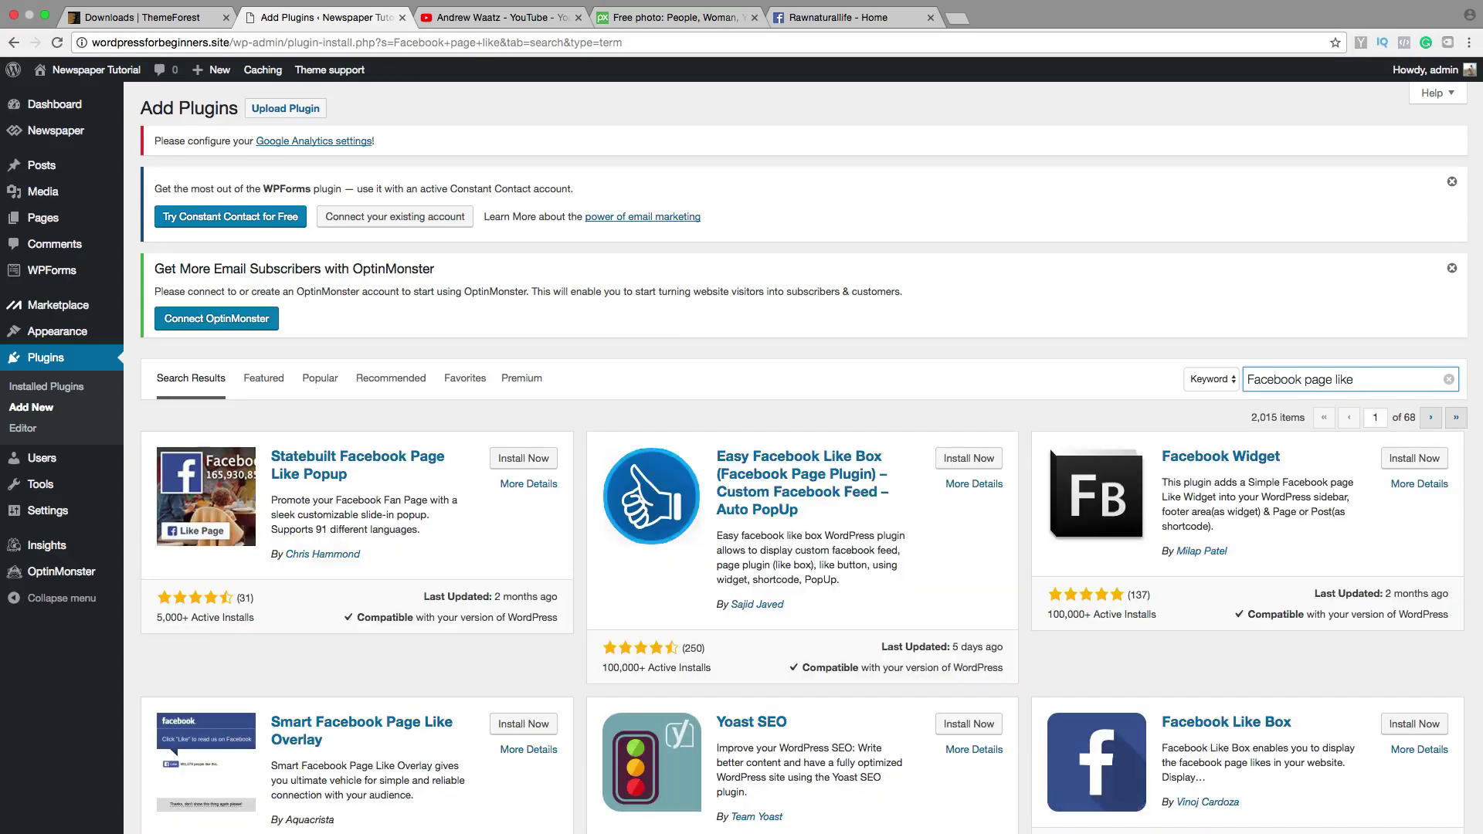
scroll(1267, 421, "down", 3)
scroll(1265, 425, "down", 12)
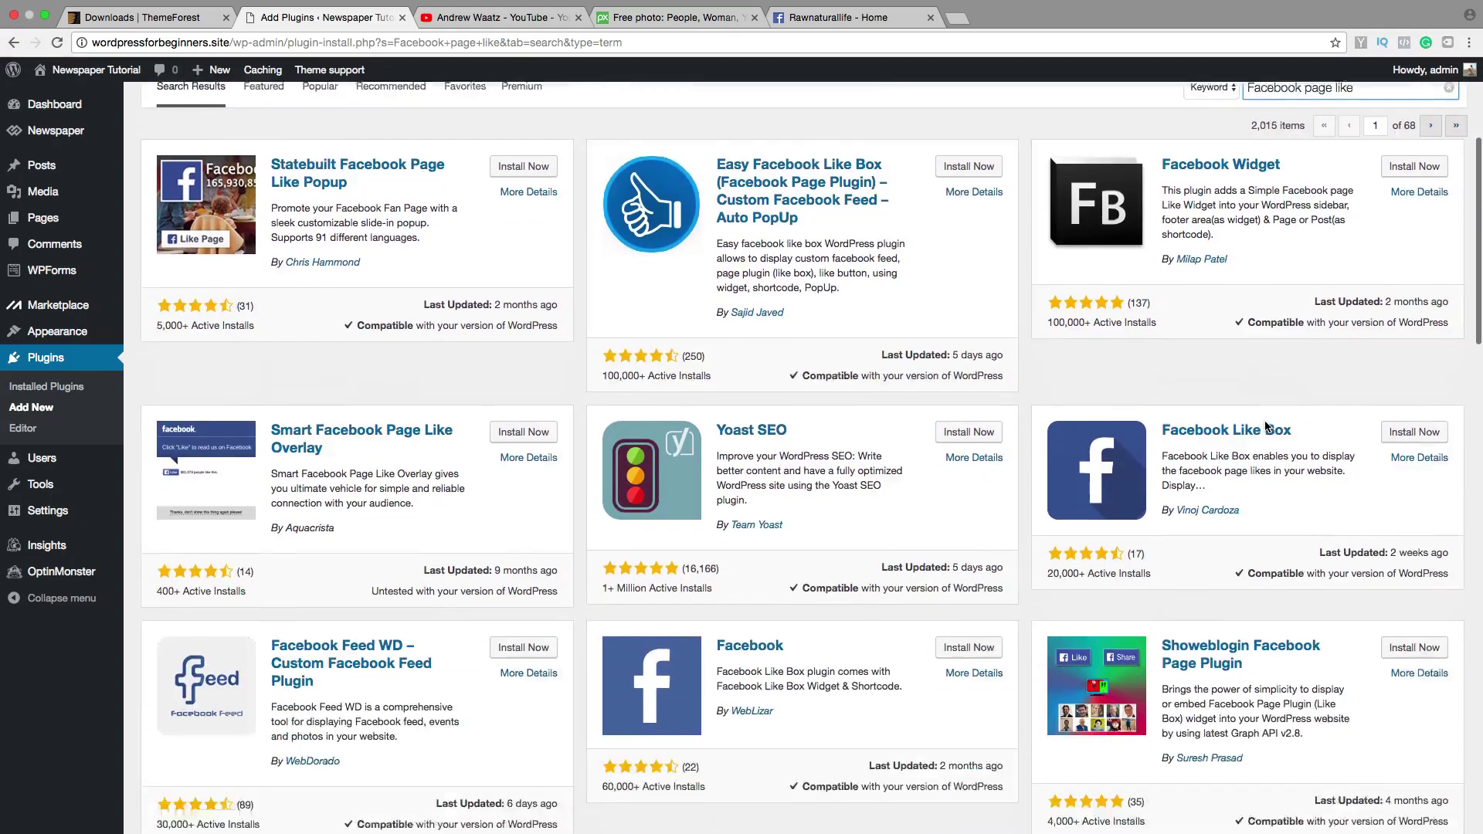
scroll(1265, 425, "down", 14)
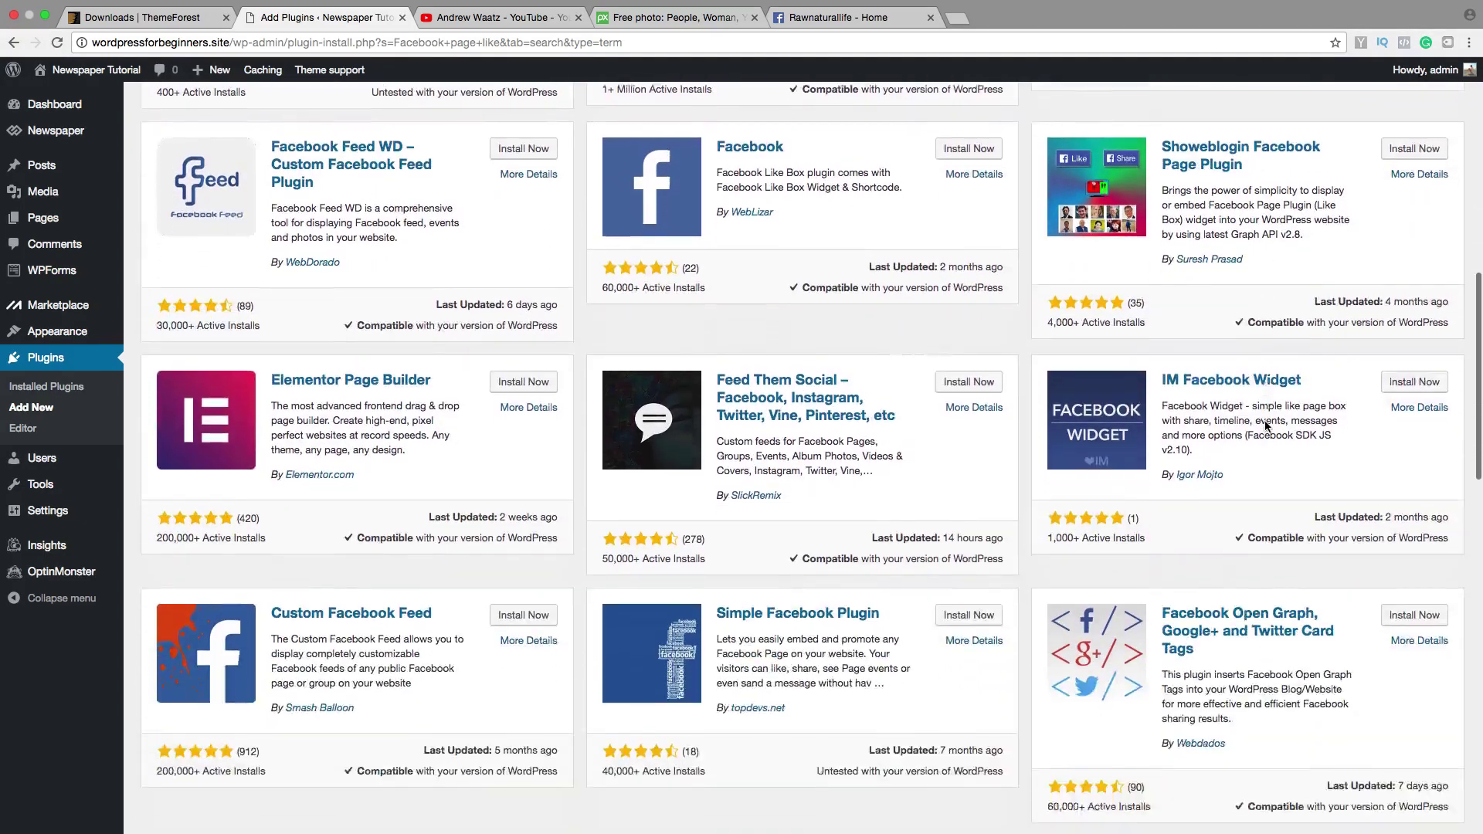
scroll(1265, 421, "down", 1)
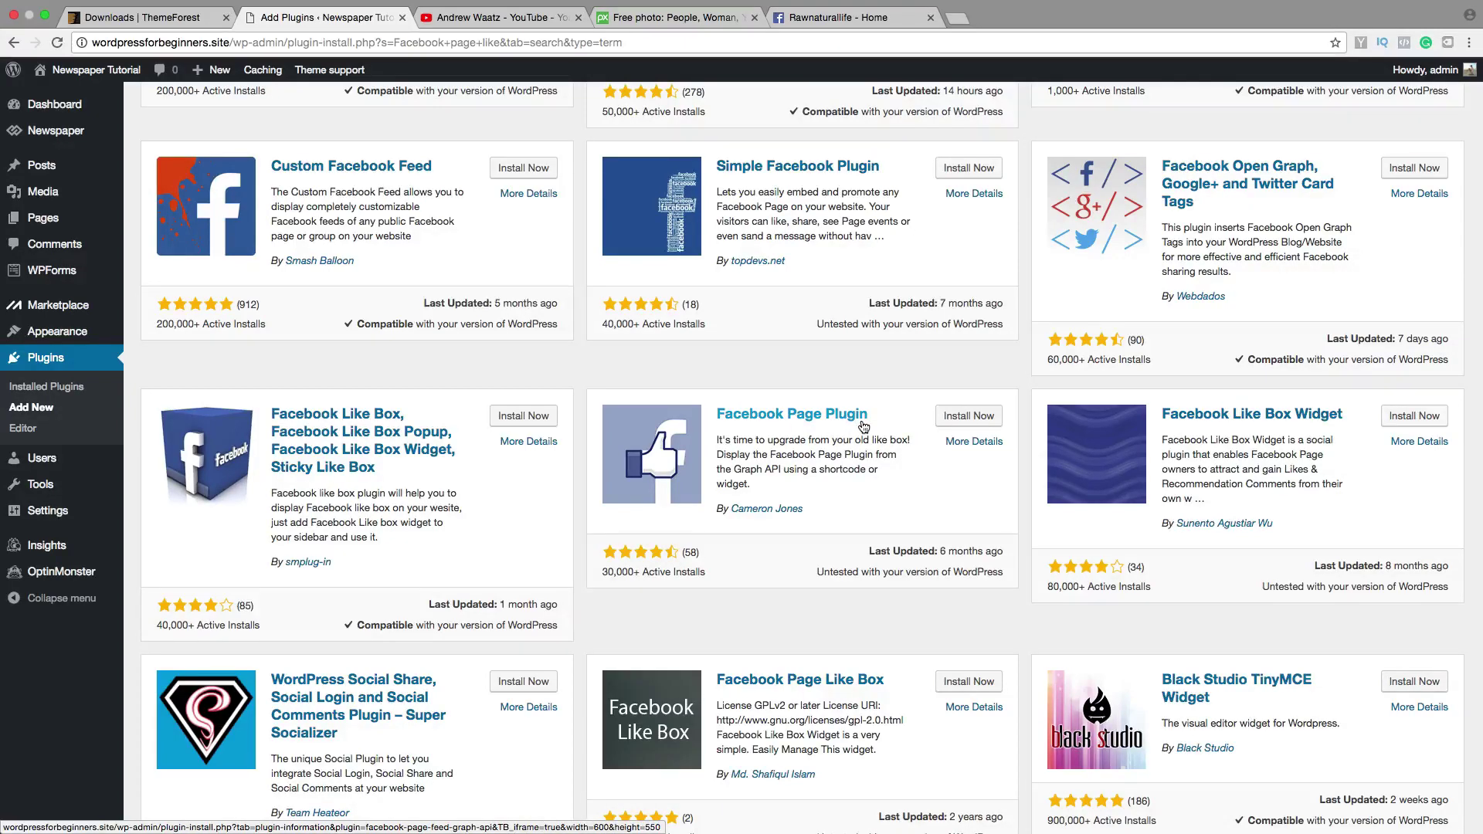
left_click(955, 418)
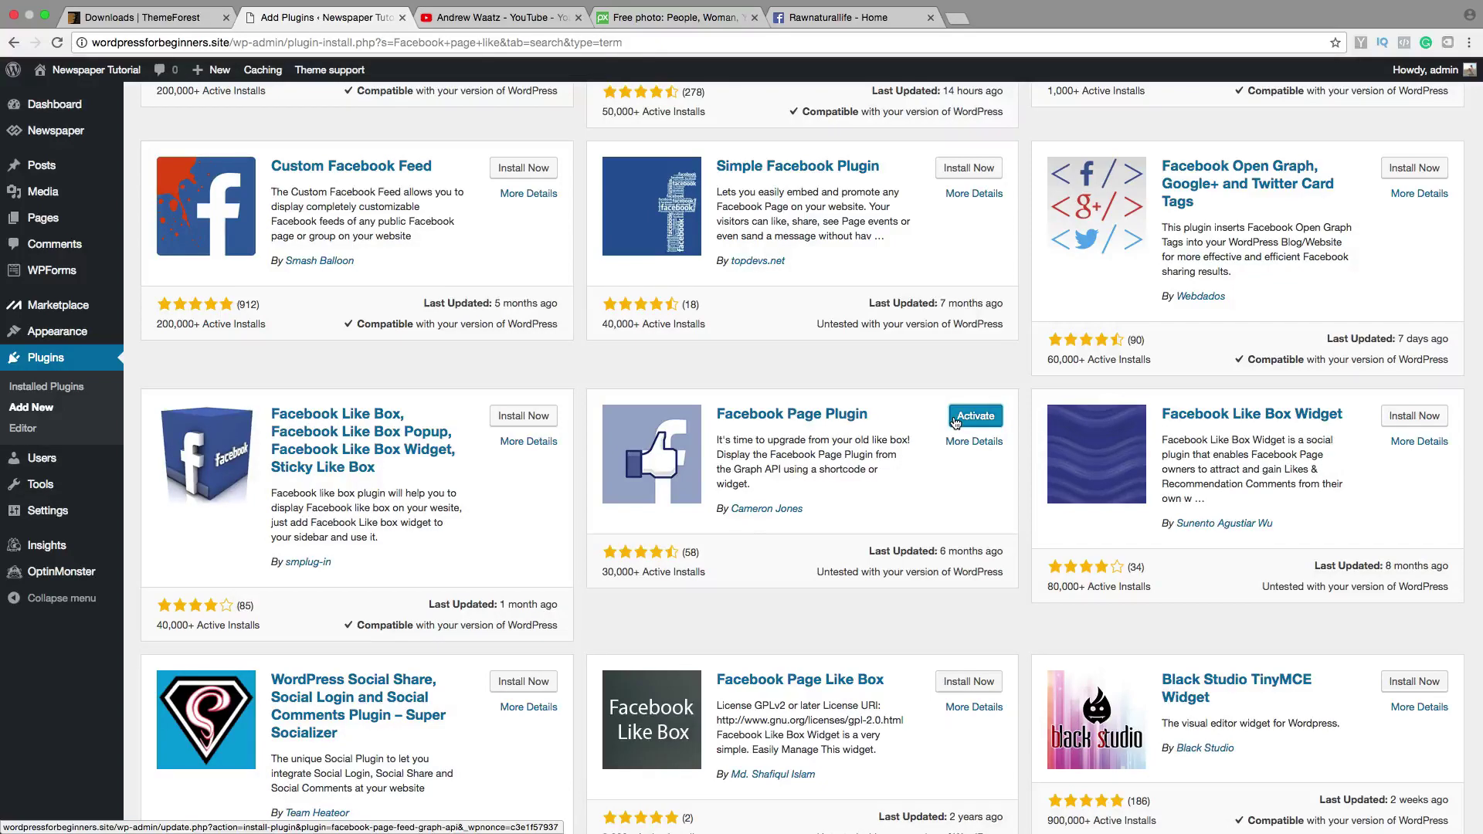
left_click(958, 419)
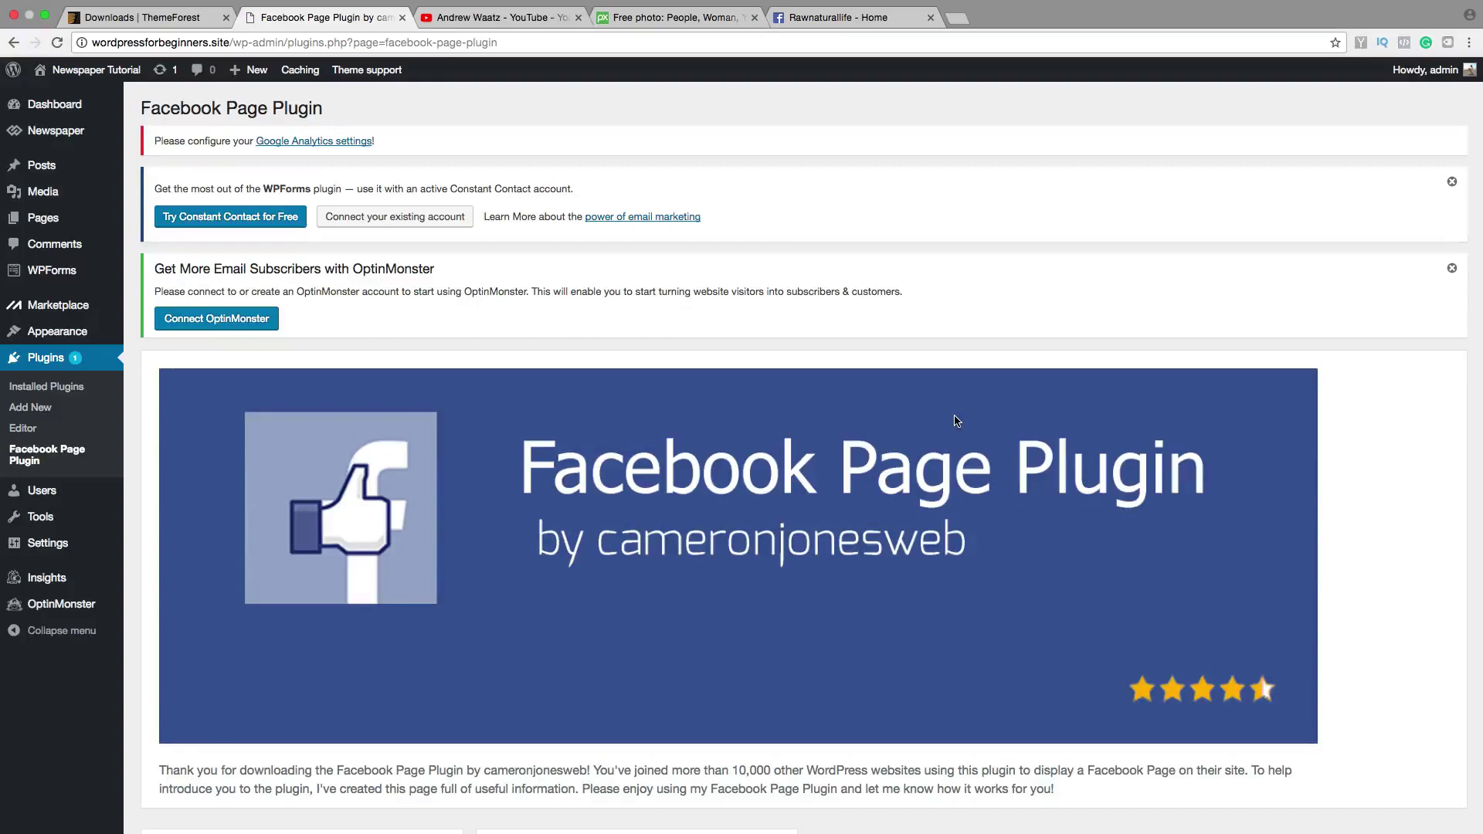
scroll(957, 420, "down", 15)
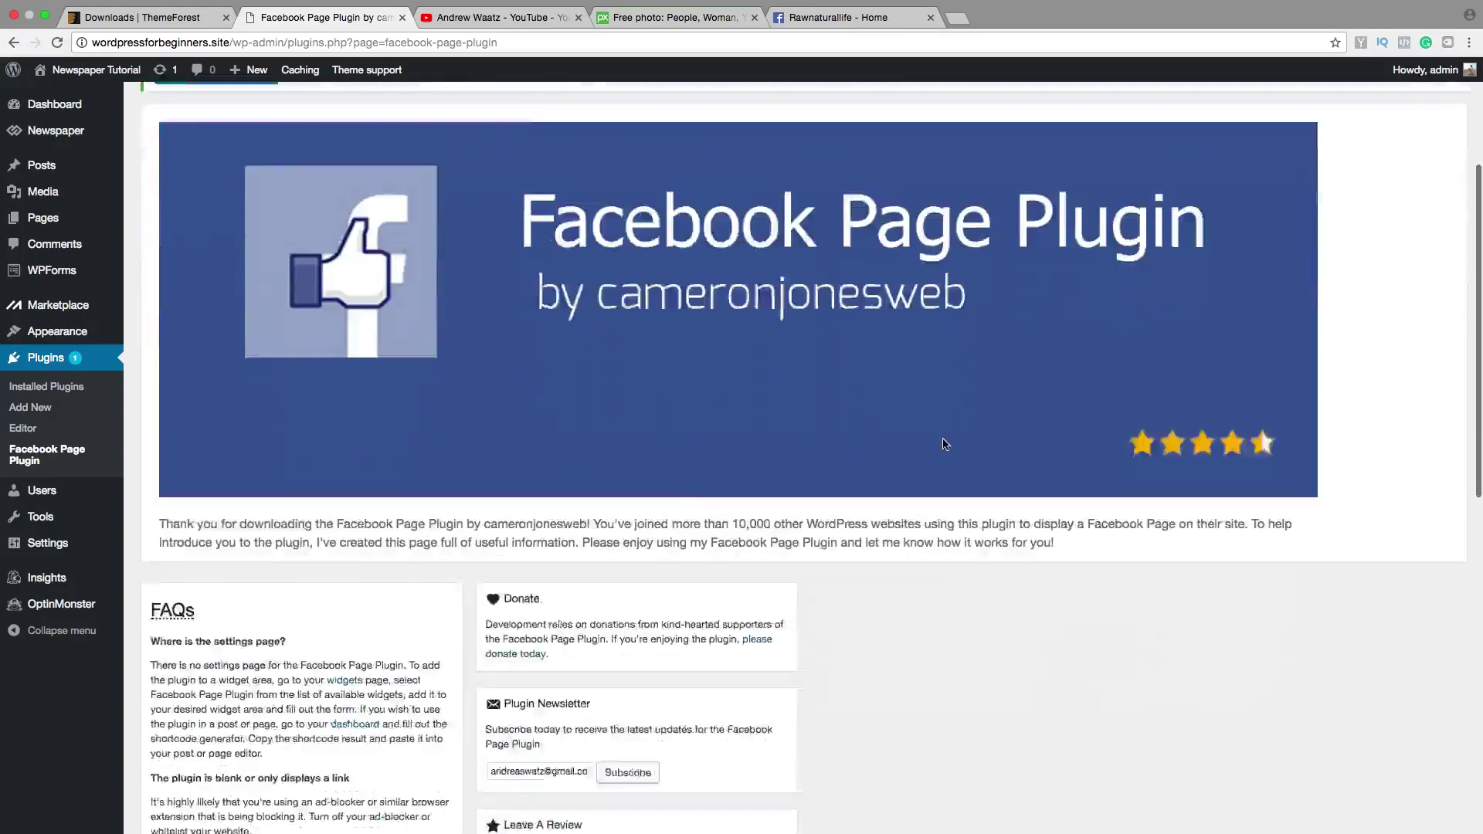
scroll(943, 445, "up", 15)
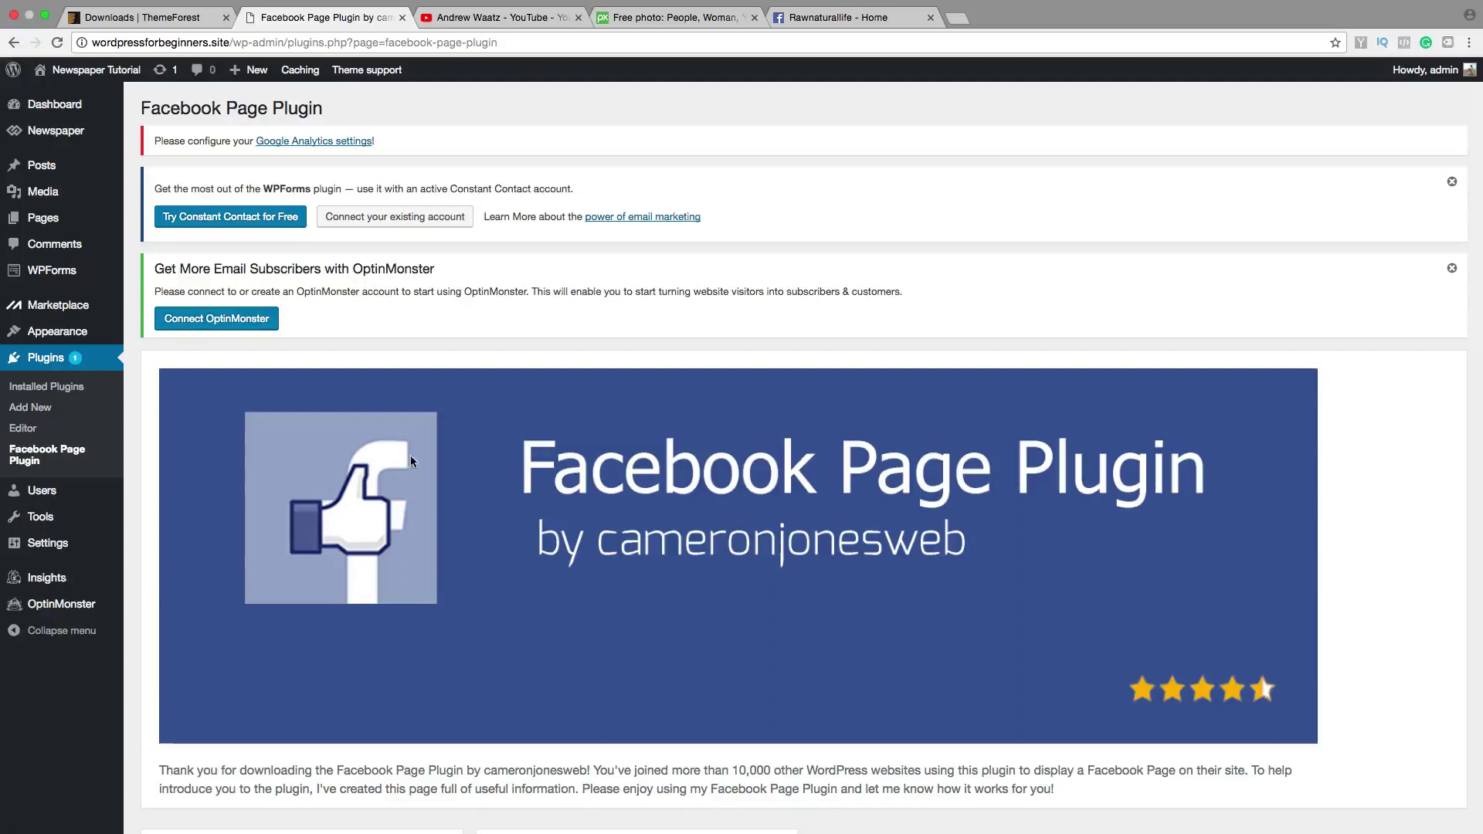
- Add a Facebook Page Plugin widget to the Newspaper default sidebar
mouse_move(74, 340)
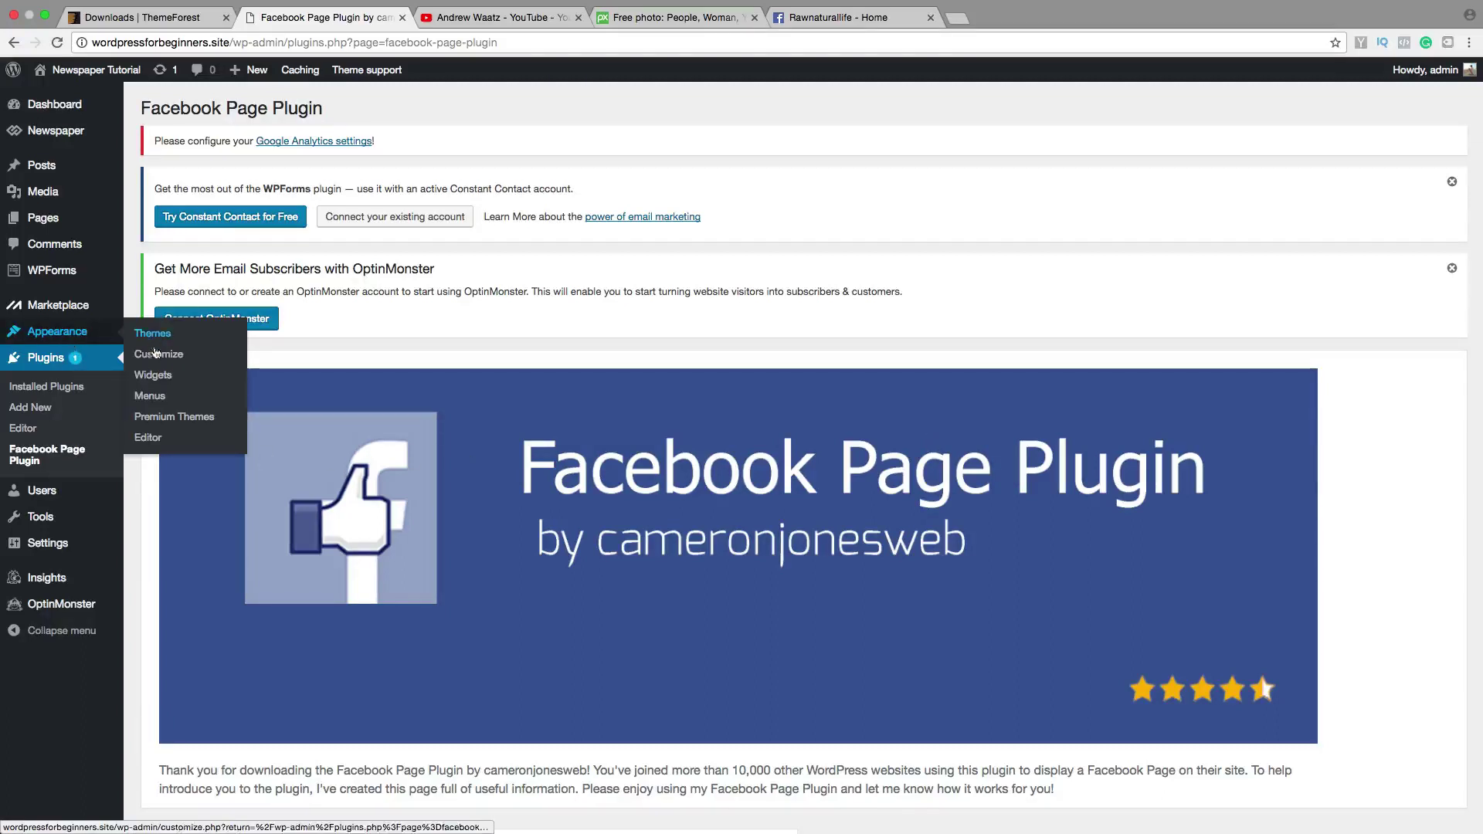
left_click(157, 377)
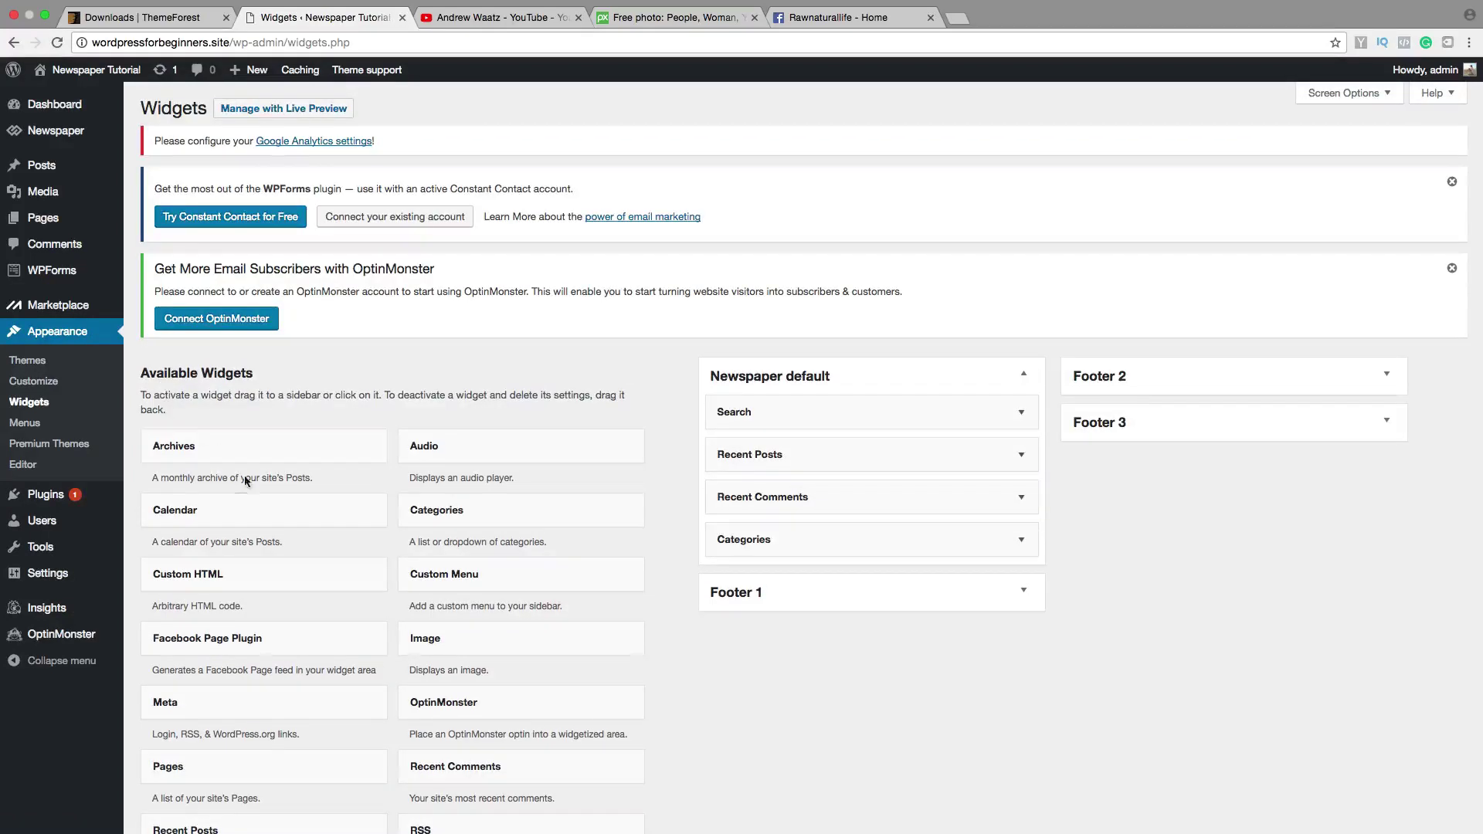
scroll(265, 513, "down", 2)
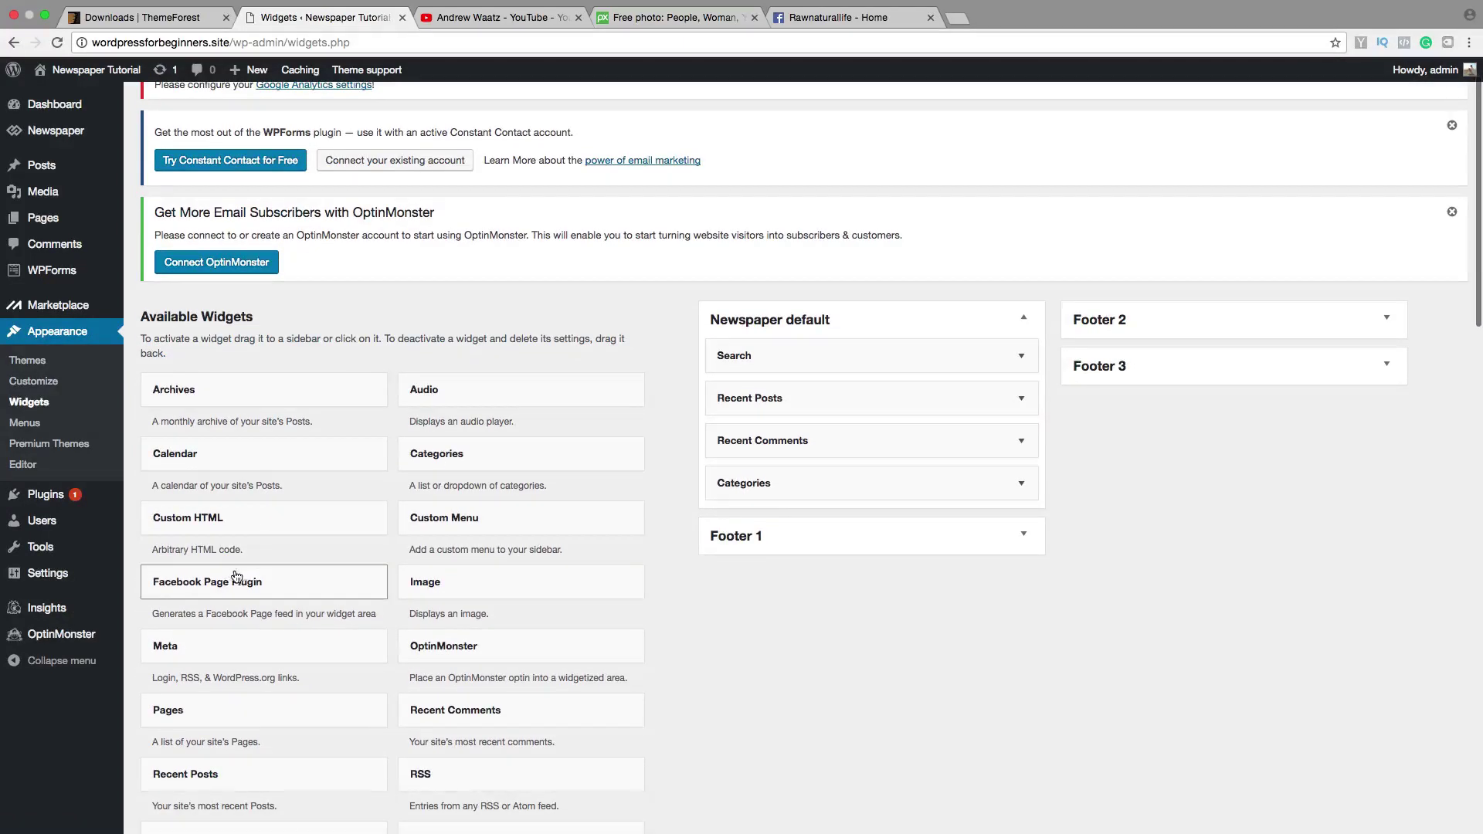
left_click(225, 585)
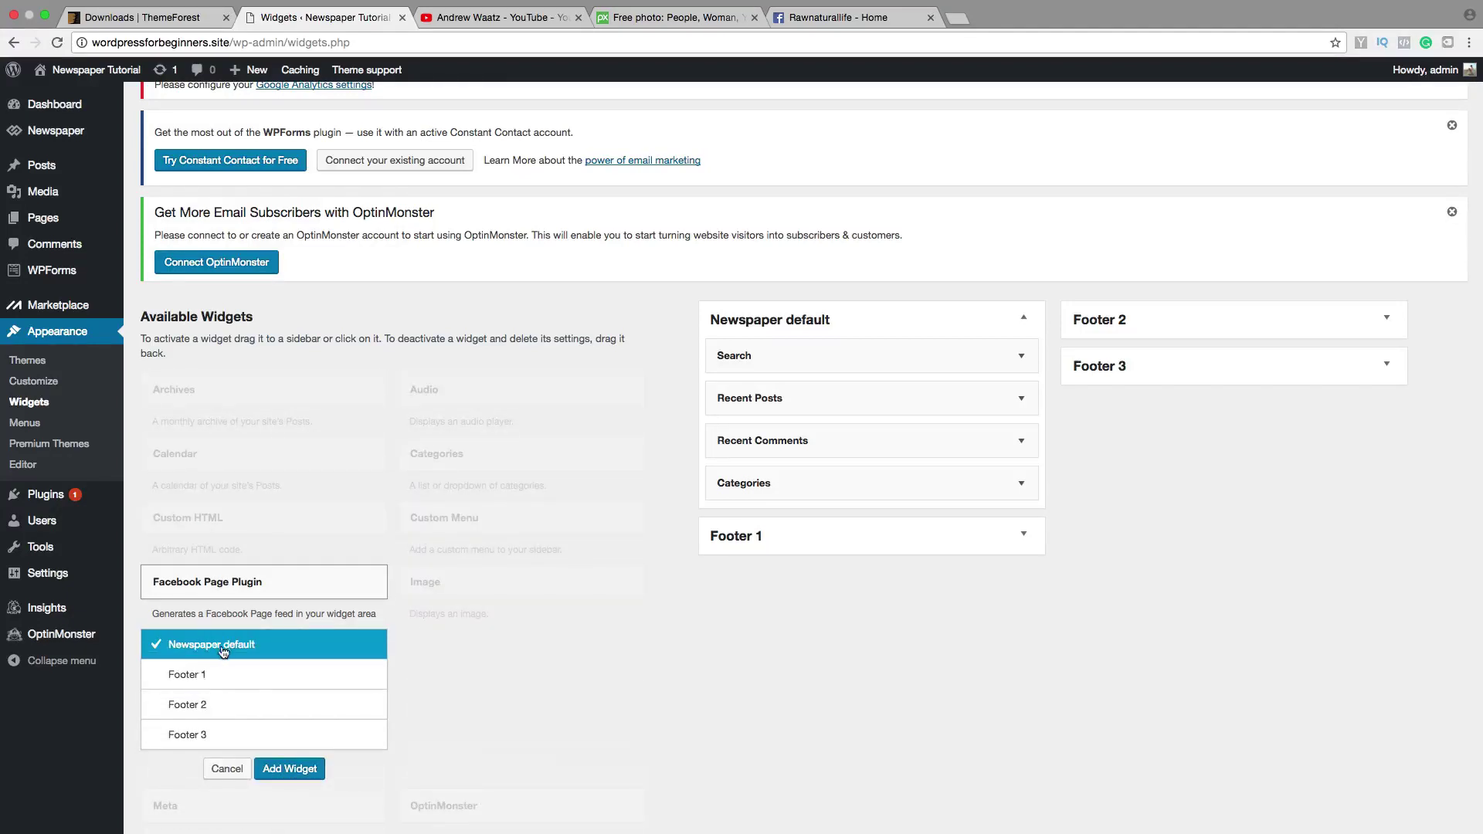
left_click(278, 772)
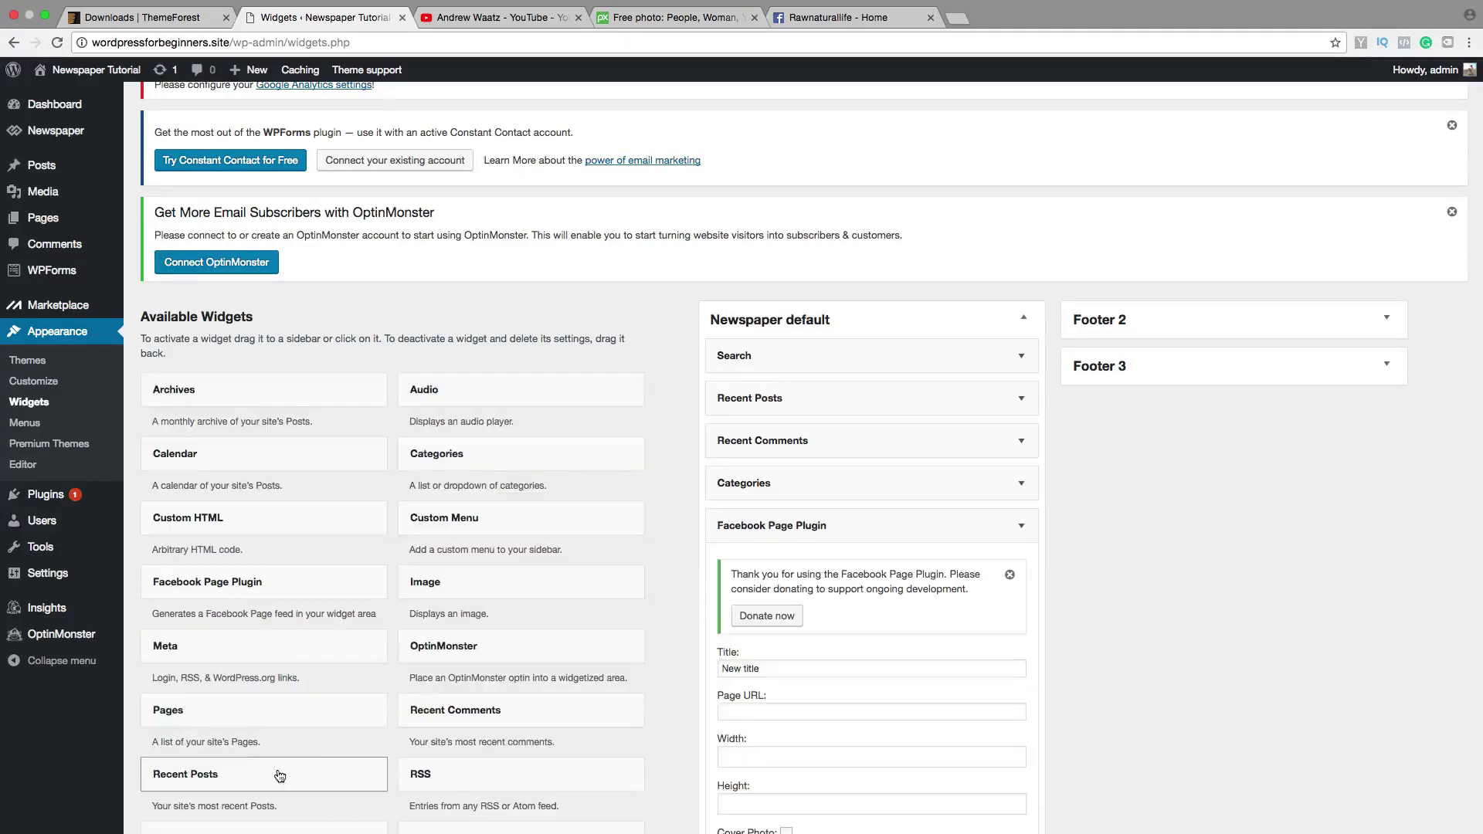
- Title the widget 'Like Us On Facebook' and switch to the Rawnaturallife Facebook page
scroll(606, 737, "down", 3)
scroll(605, 740, "down", 3)
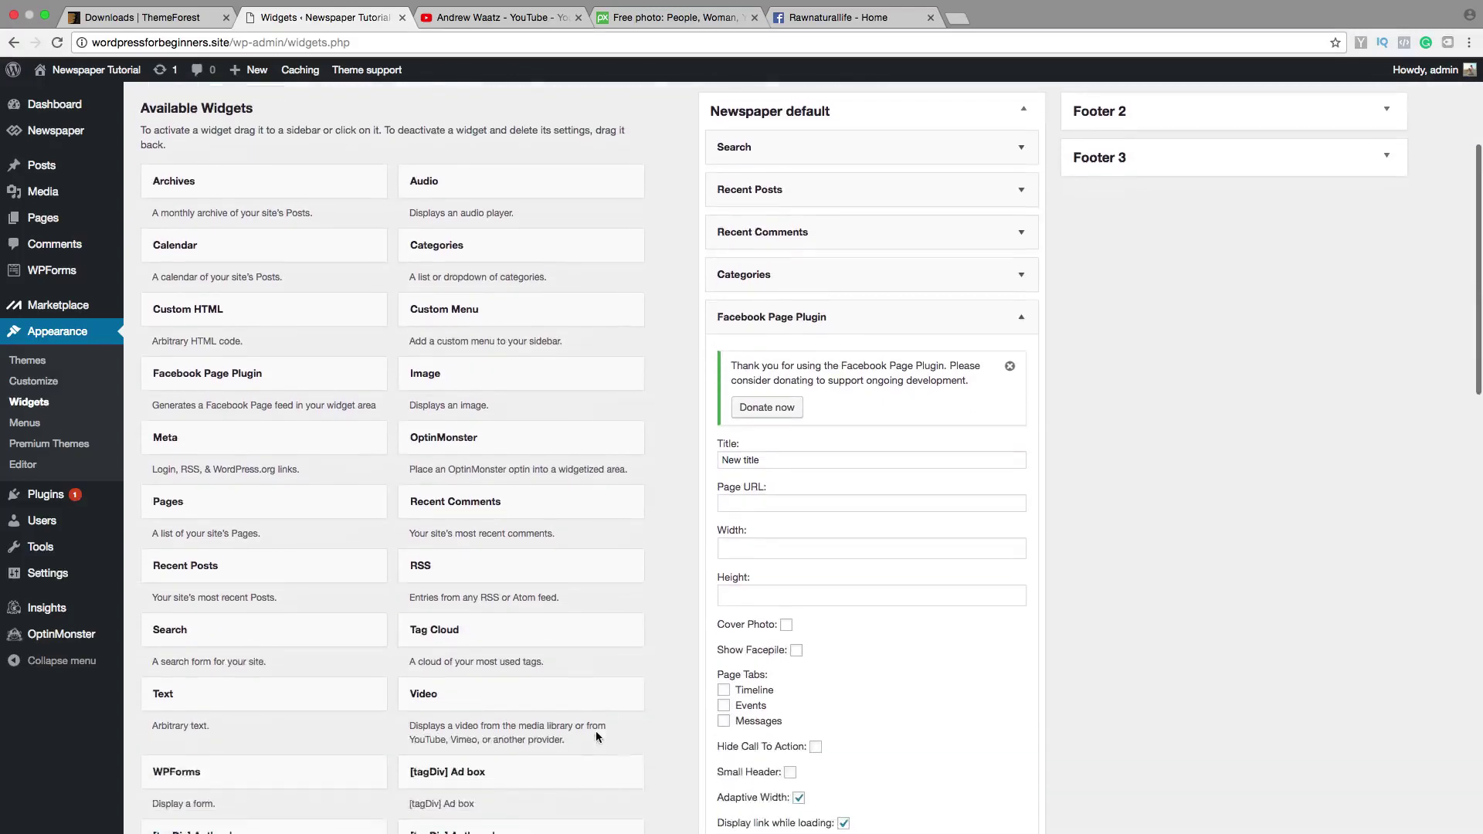
left_click_drag(776, 453, 718, 453)
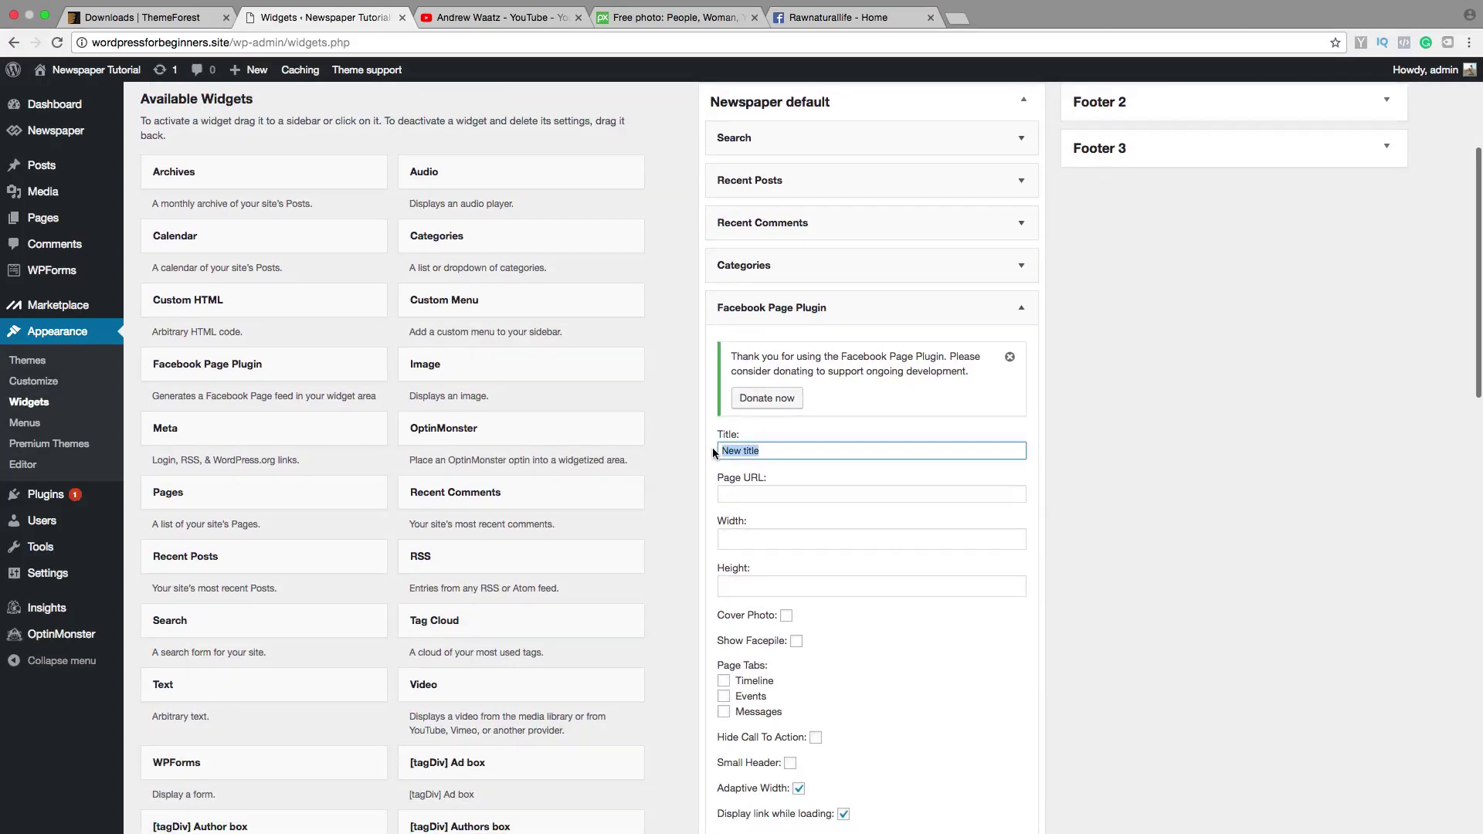
key("BackSpace")
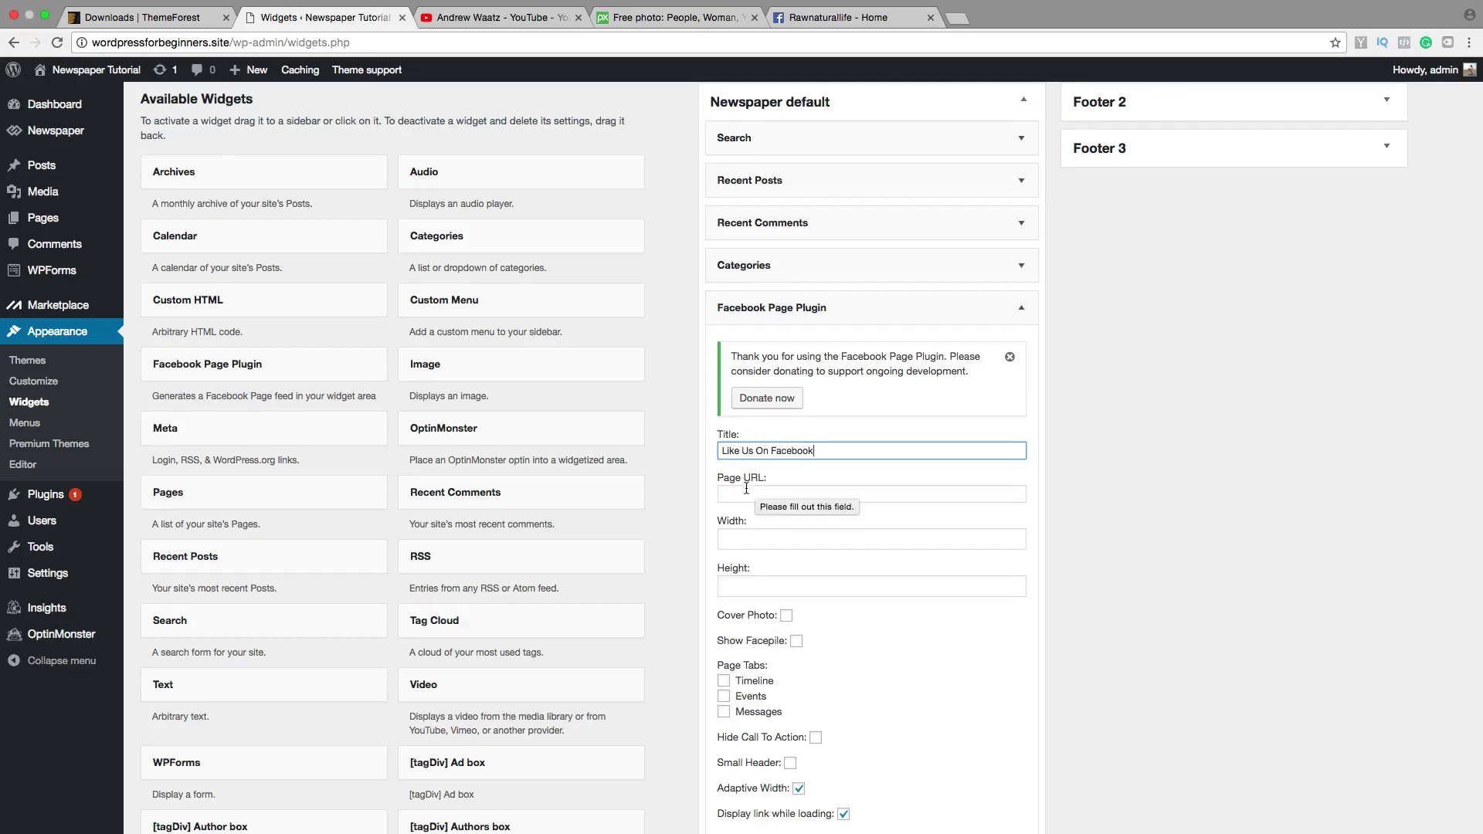
left_click(829, 21)
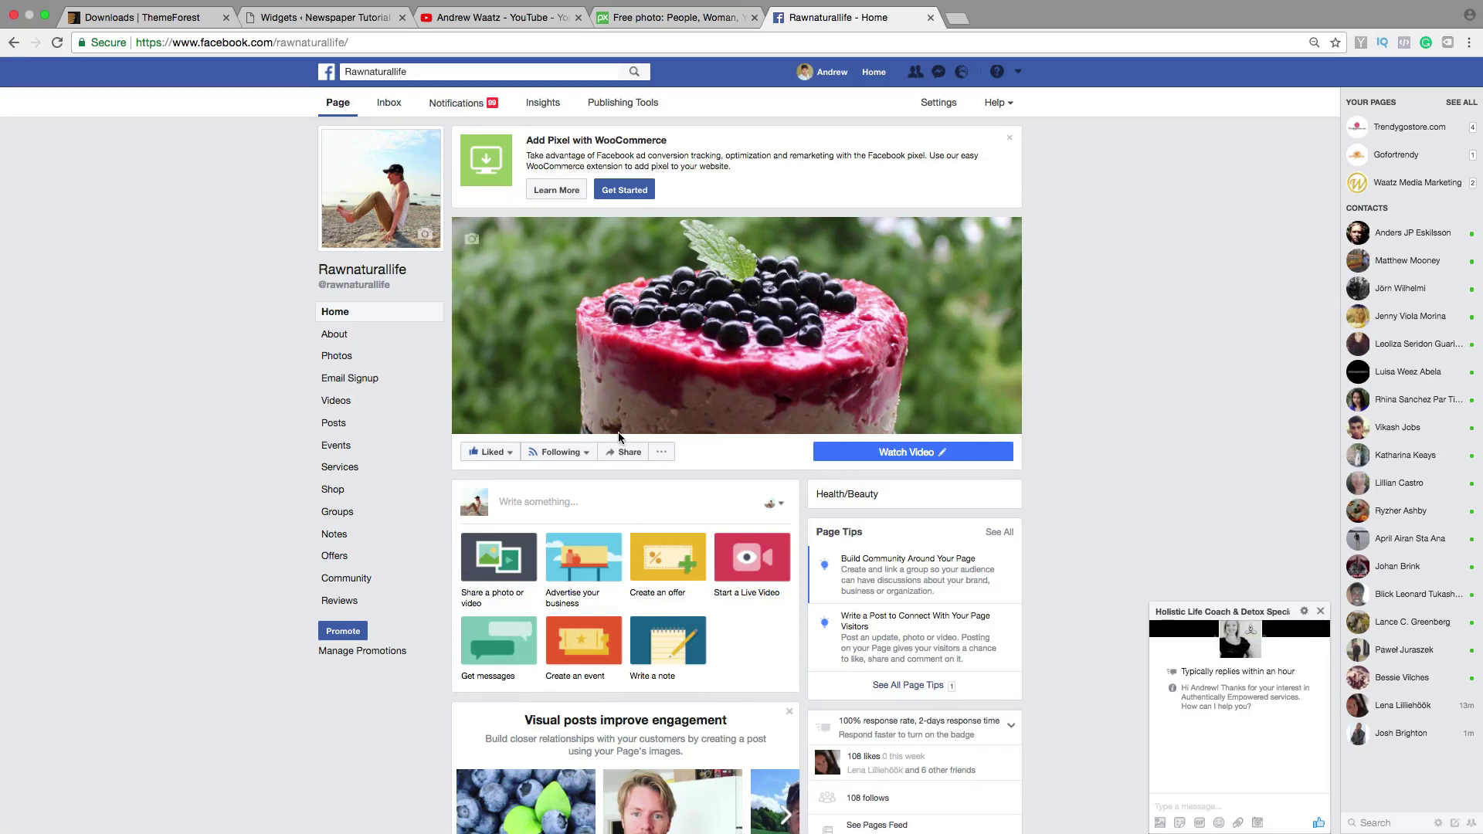
- Close the Facebook chat window, copy the page's web address, and return to Widgets
left_click(1320, 611)
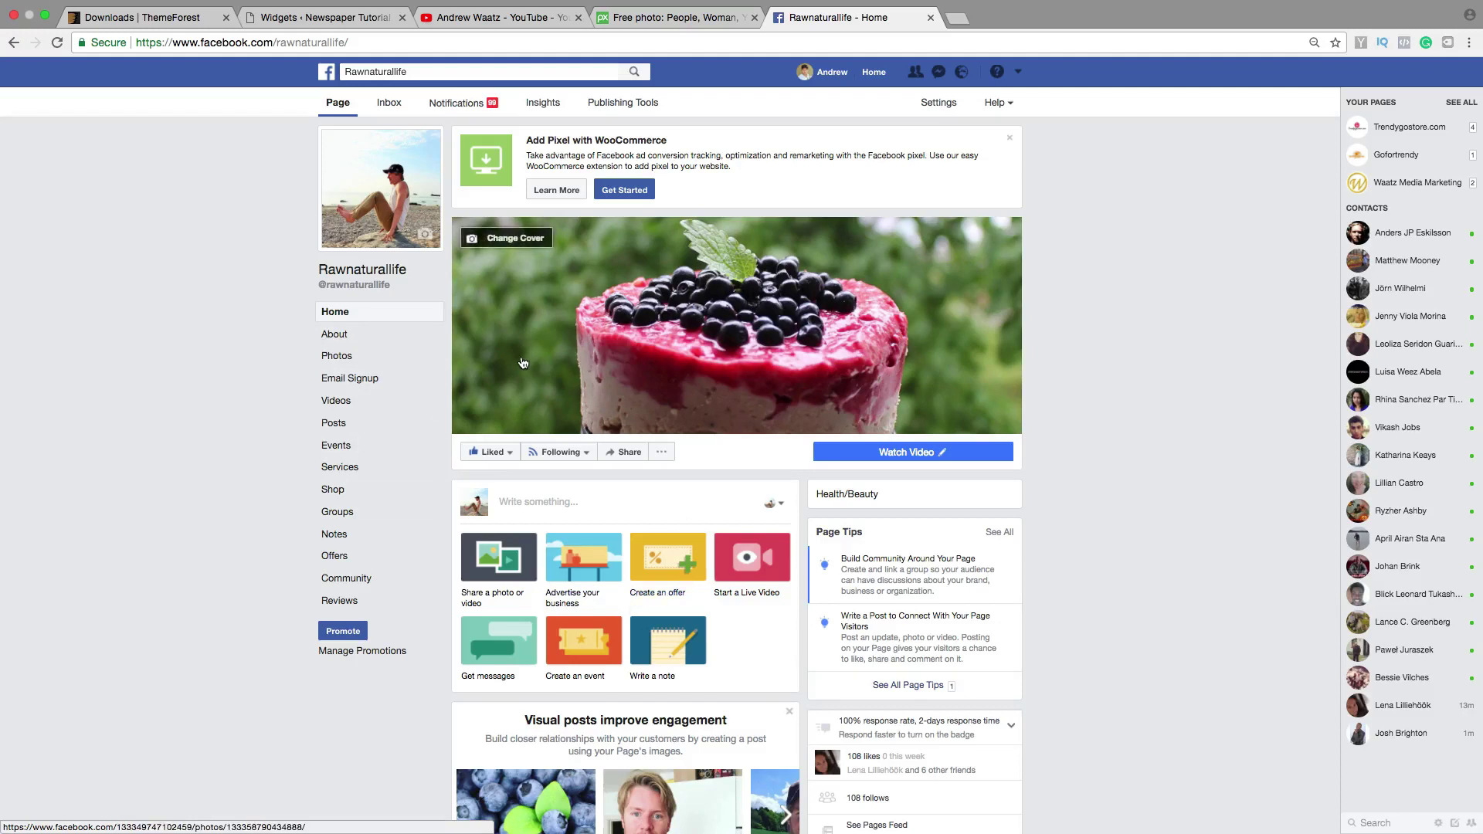
left_click(279, 44)
key("cmd+c")
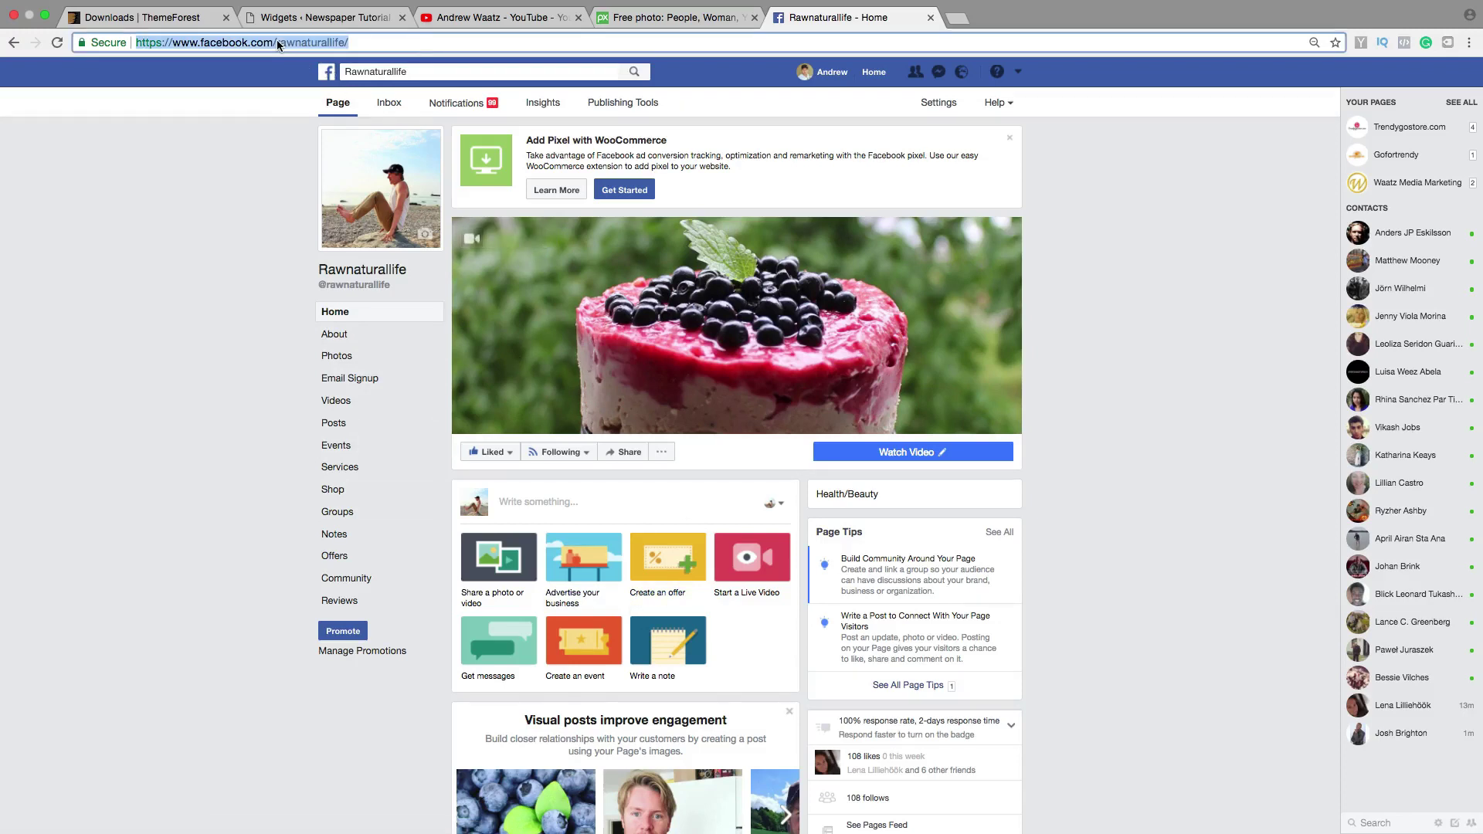
right_click(279, 44)
left_click(296, 72)
left_click(296, 30)
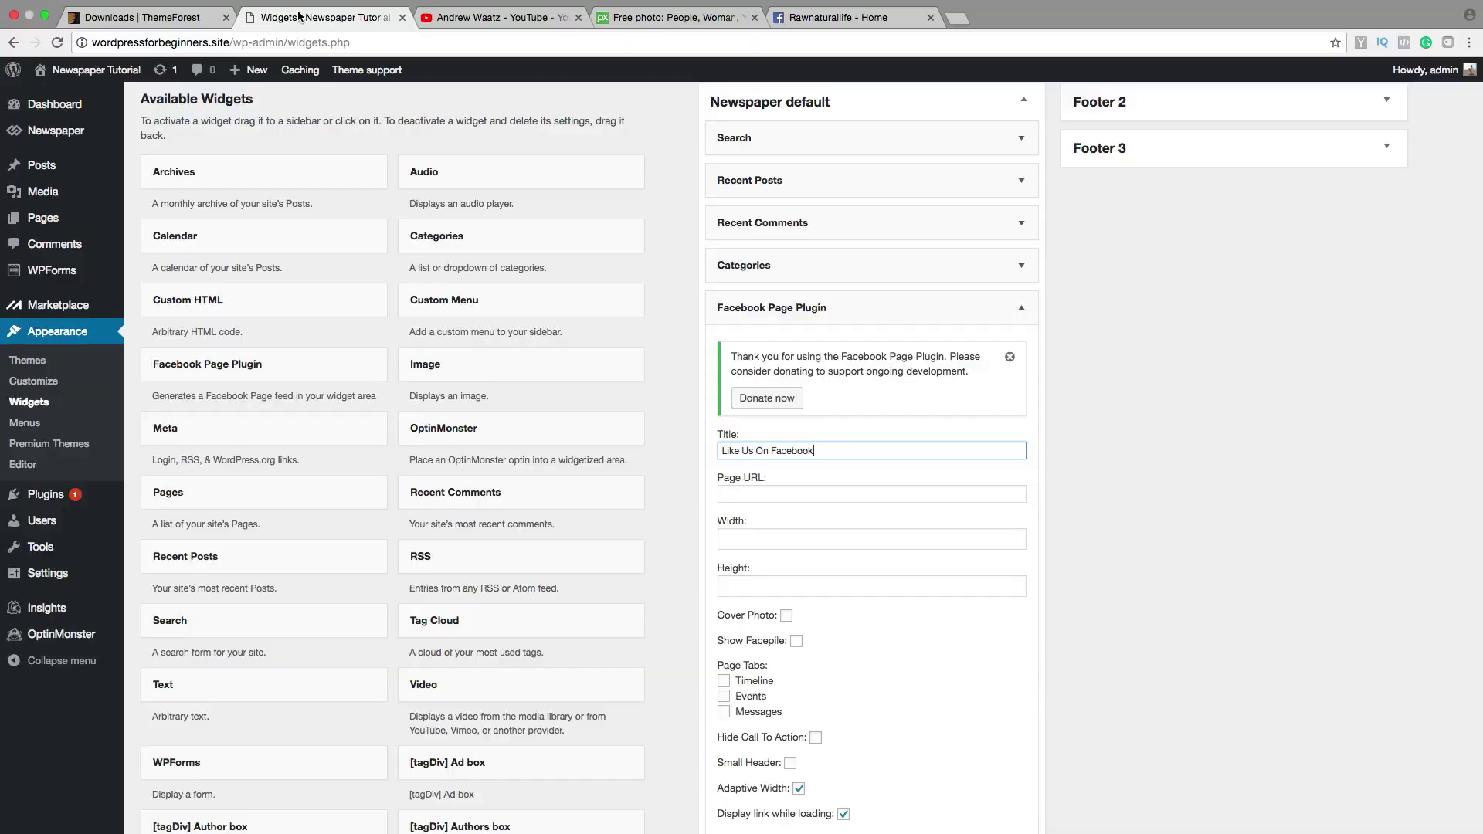
- Paste the rawnaturallife page address as Page URL and set the height to 600
left_click(739, 492)
key("cmd+v")
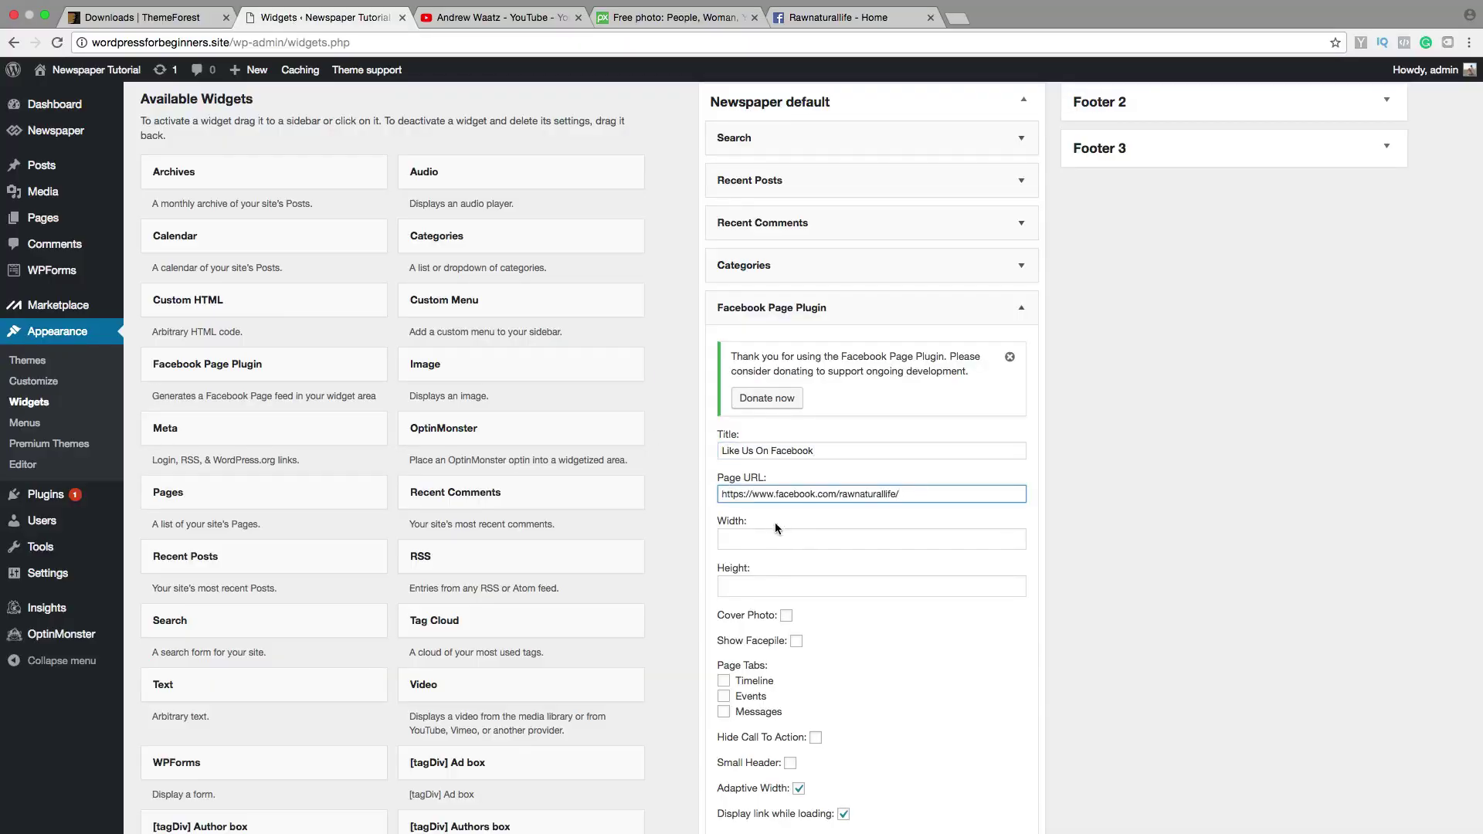
scroll(771, 527, "down", 1)
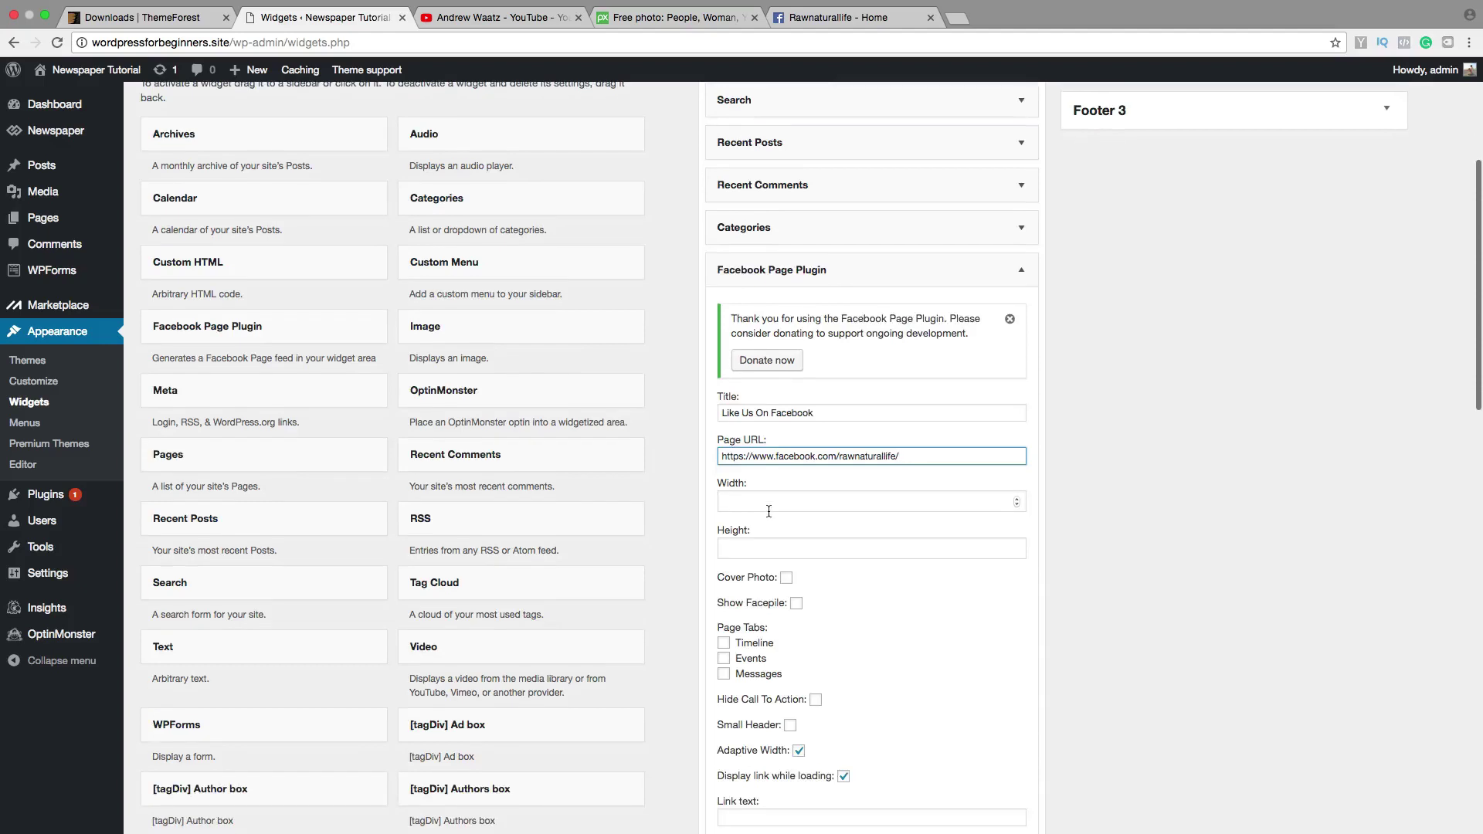
left_click(736, 548)
scroll(739, 479, "down", 3)
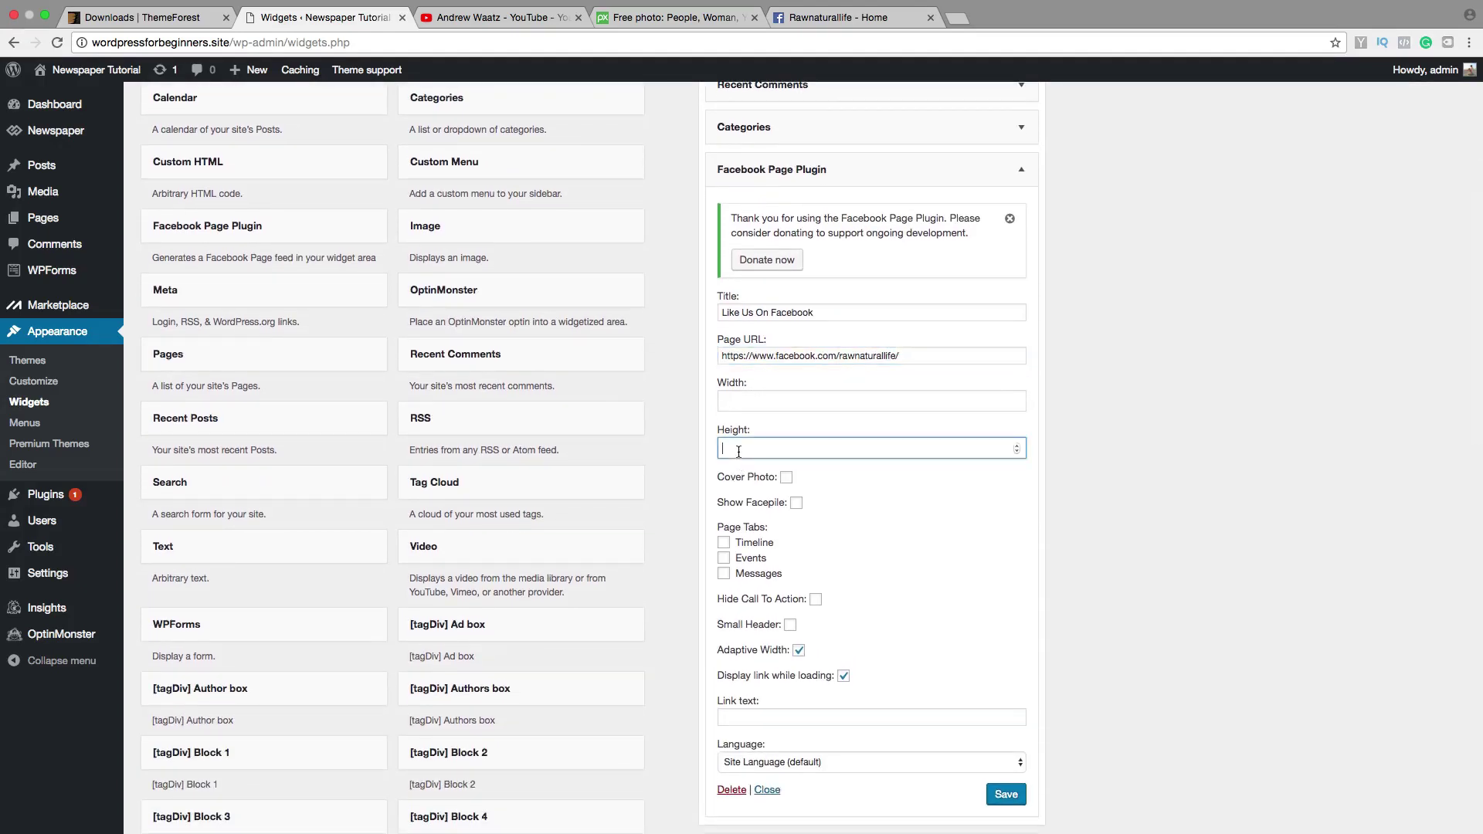
left_click(832, 495)
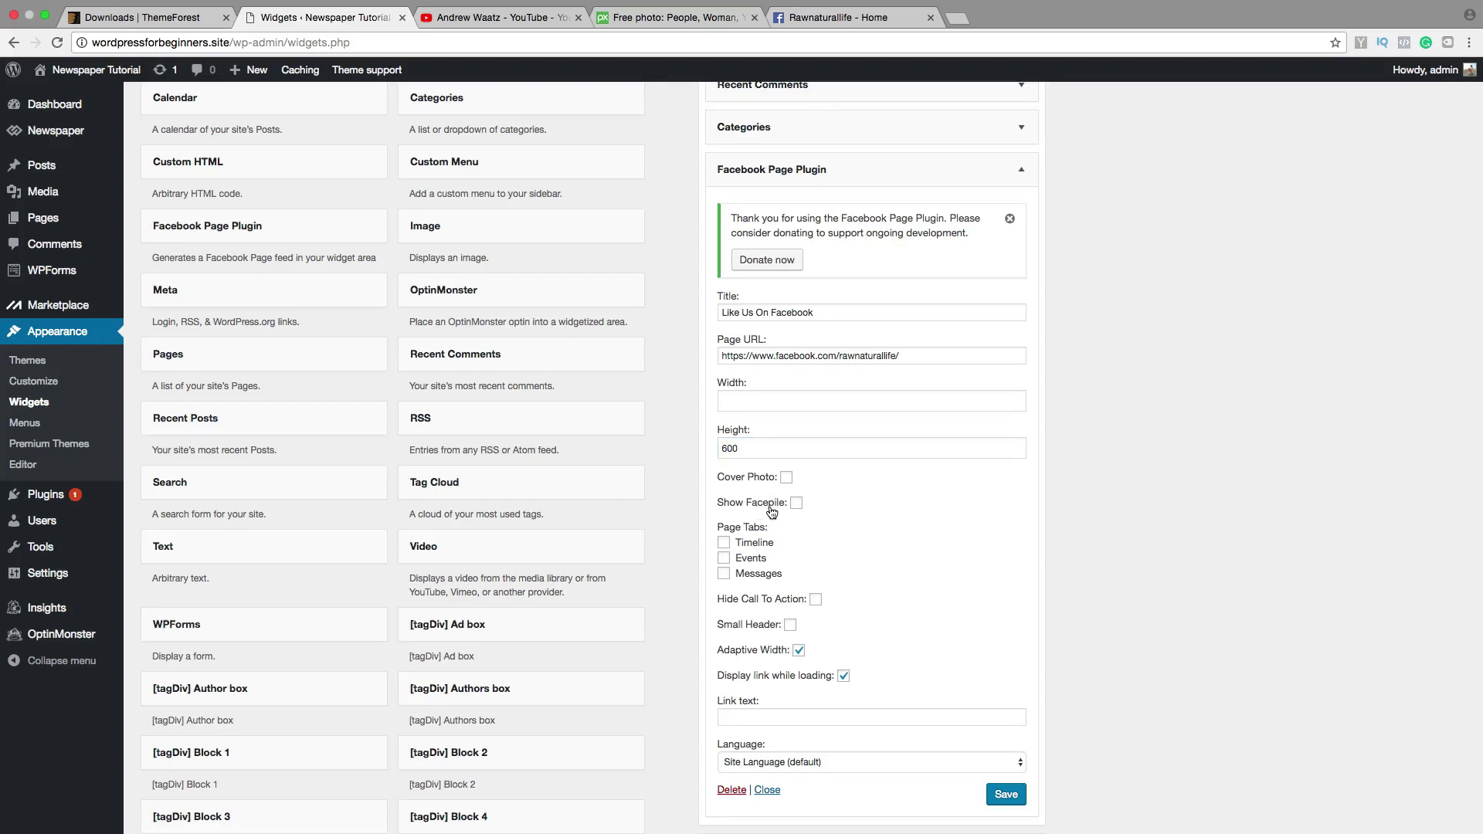
- Enable the Timeline, Events and Messages tabs and set the language to English (US)
scroll(727, 537, "down", 1)
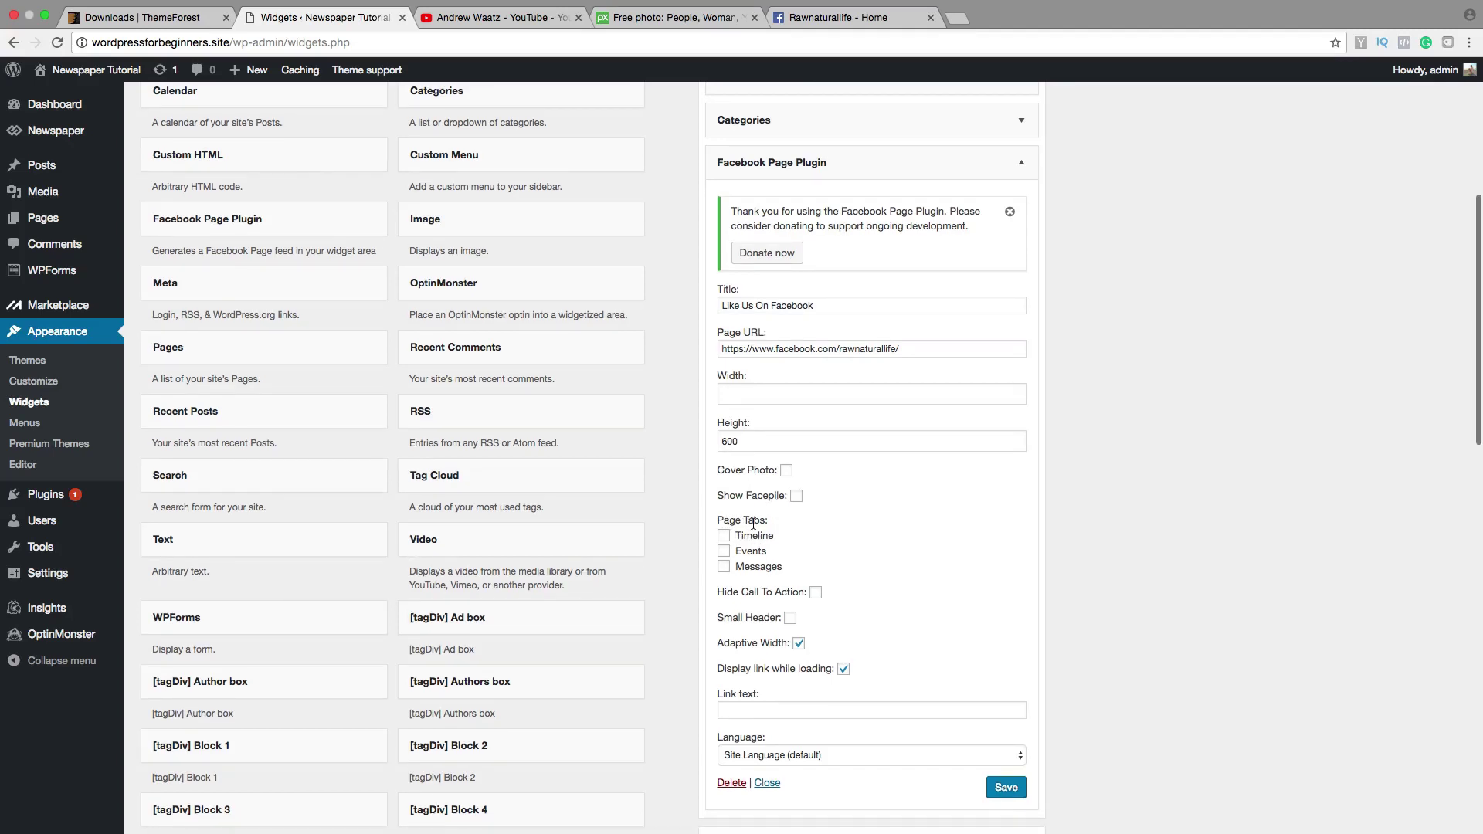
left_click(723, 535)
left_click(723, 551)
left_click(723, 567)
scroll(892, 555, "down", 3)
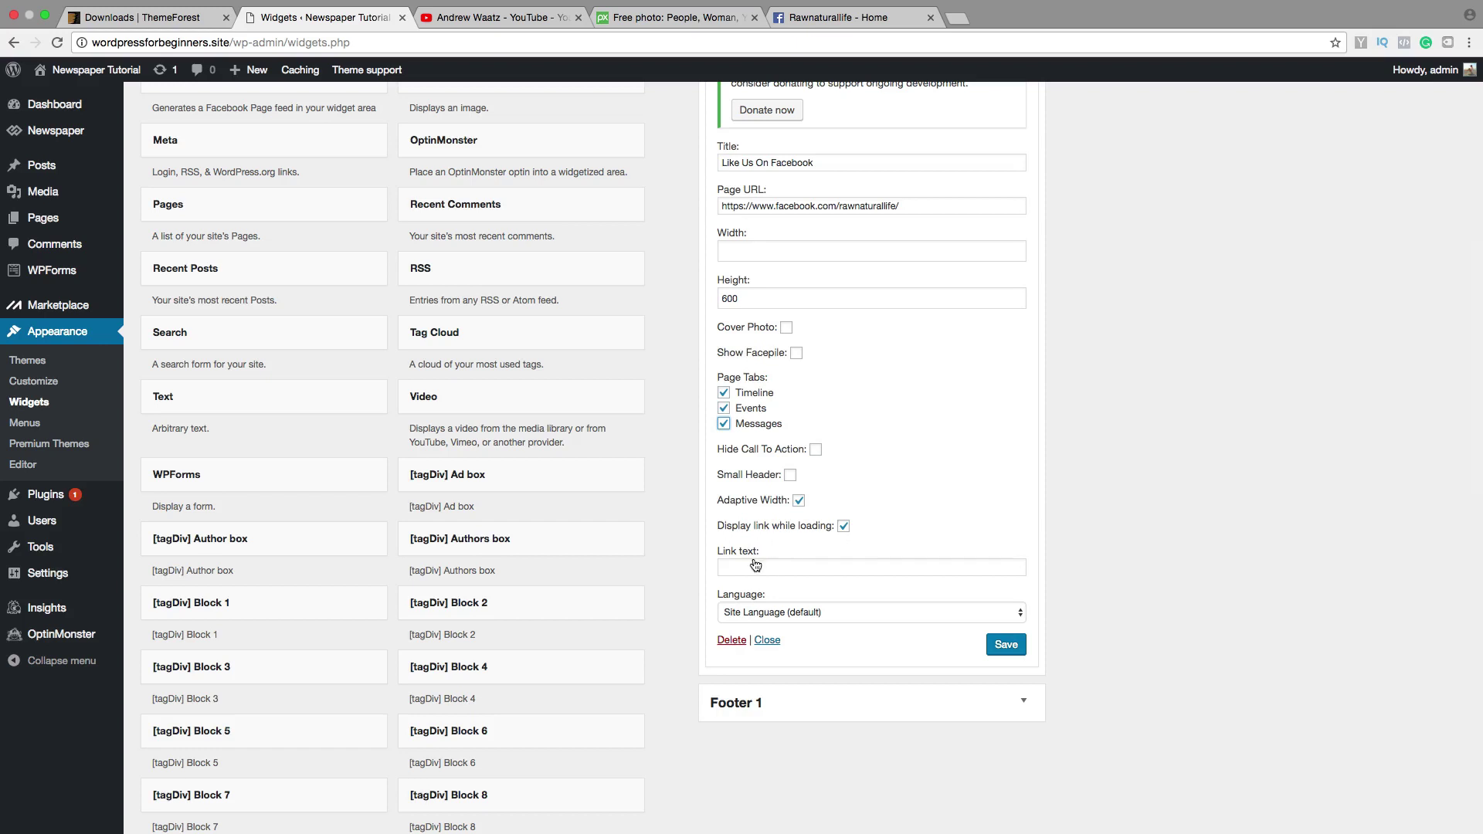
left_click(755, 612)
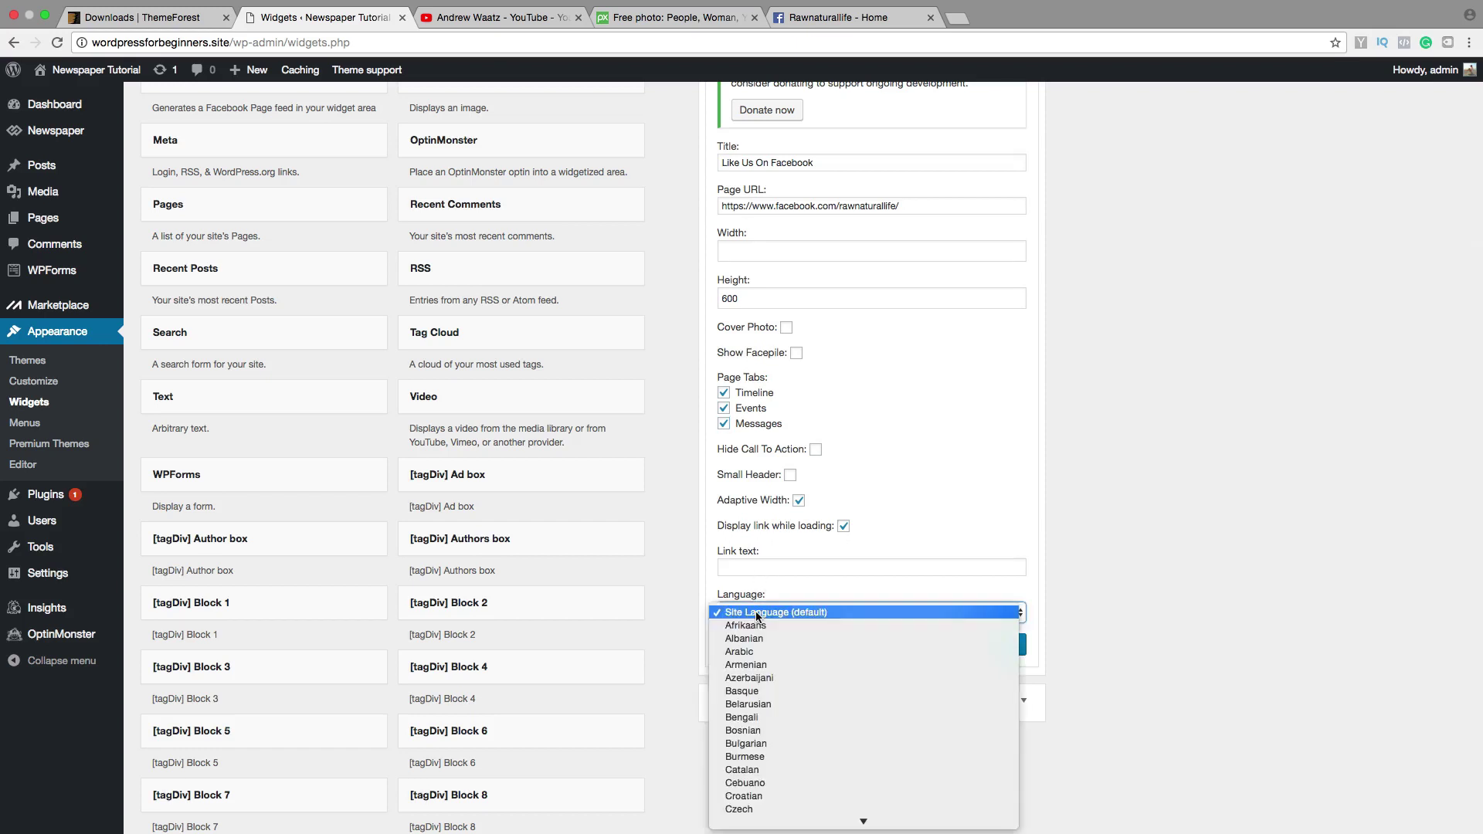
scroll(770, 720, "down", 10)
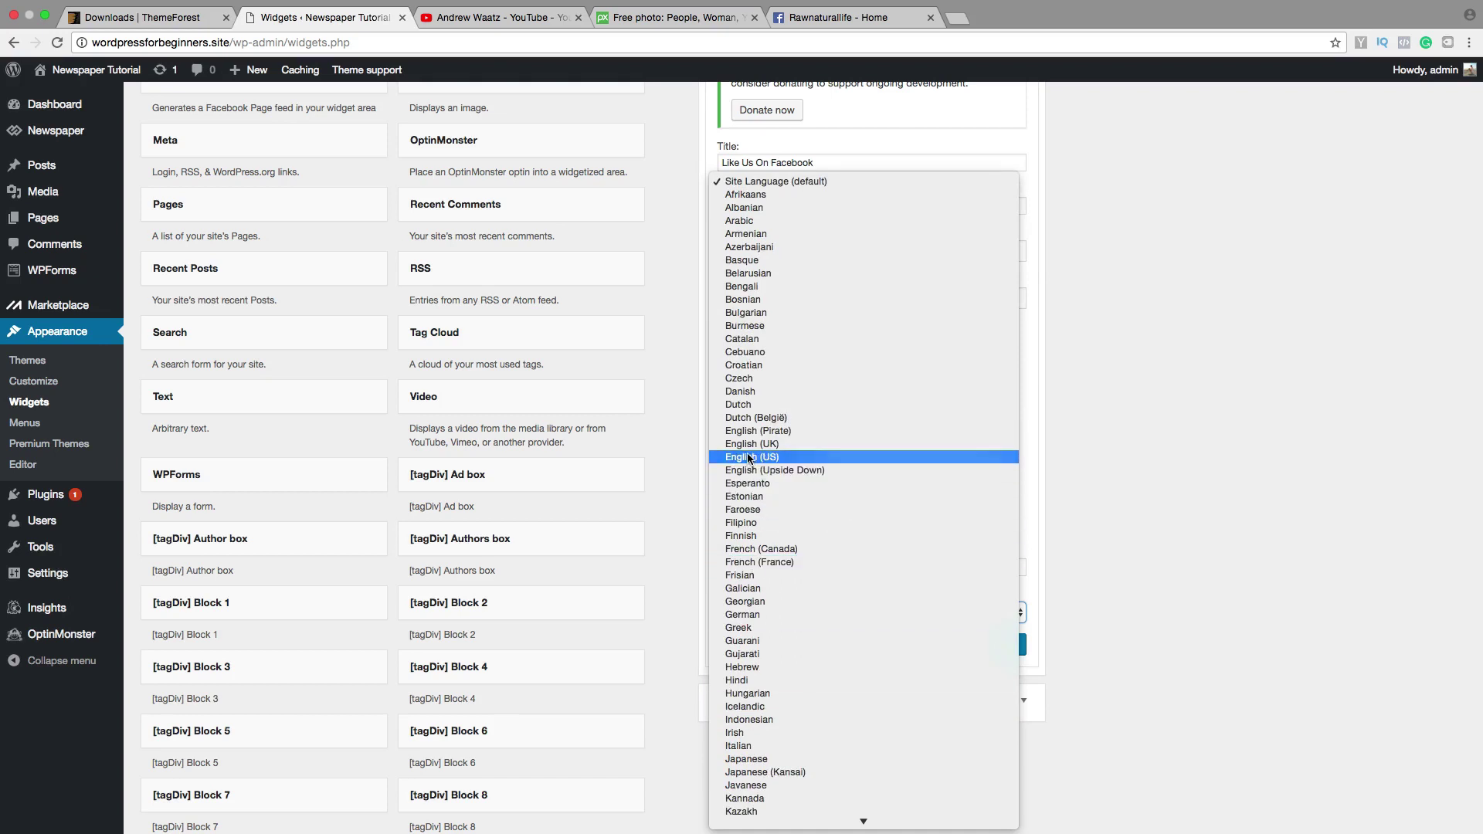
left_click(746, 455)
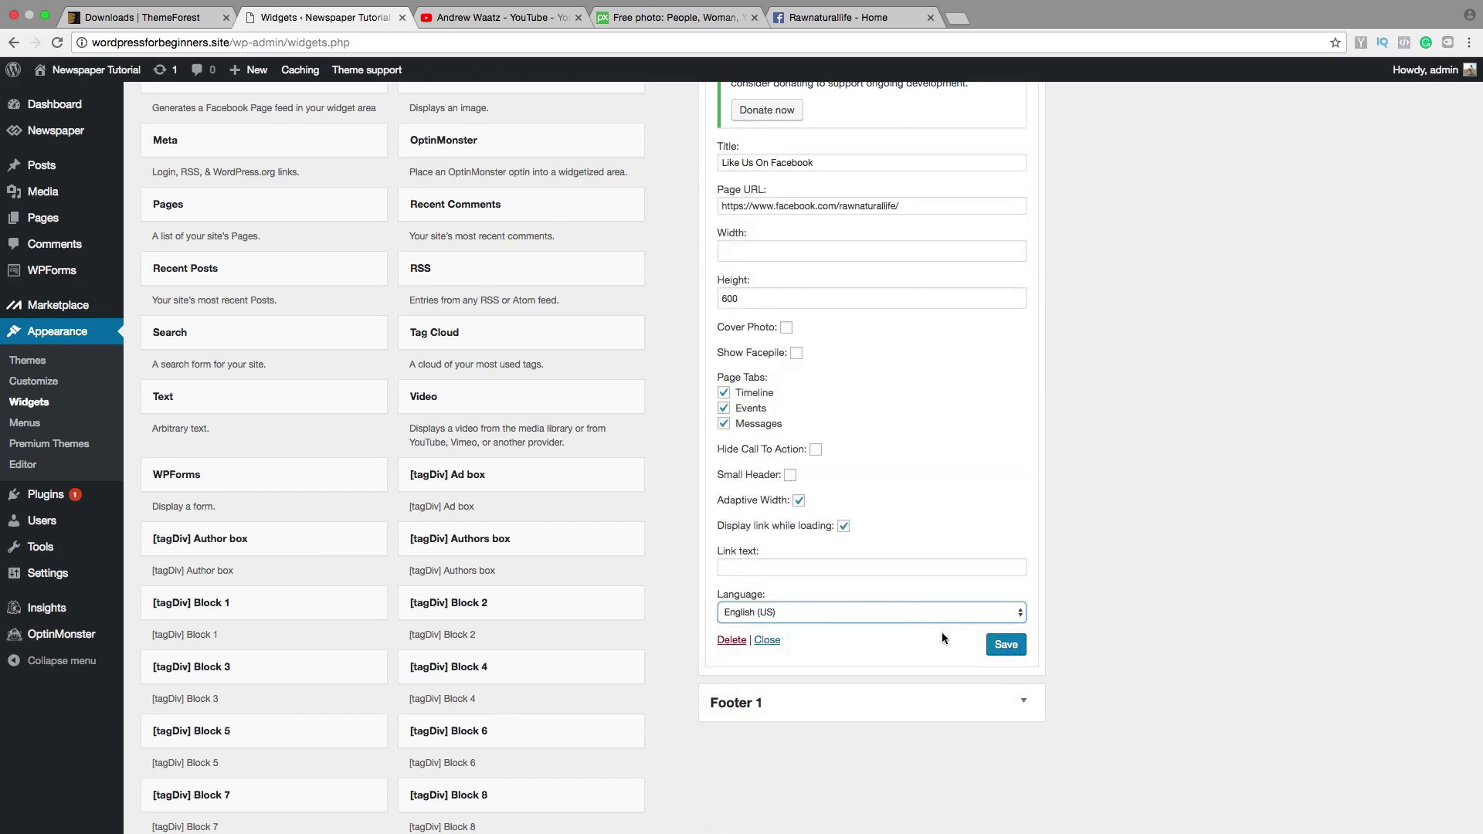
- Save the widget and move it directly below Search in the sidebar
left_click(1014, 648)
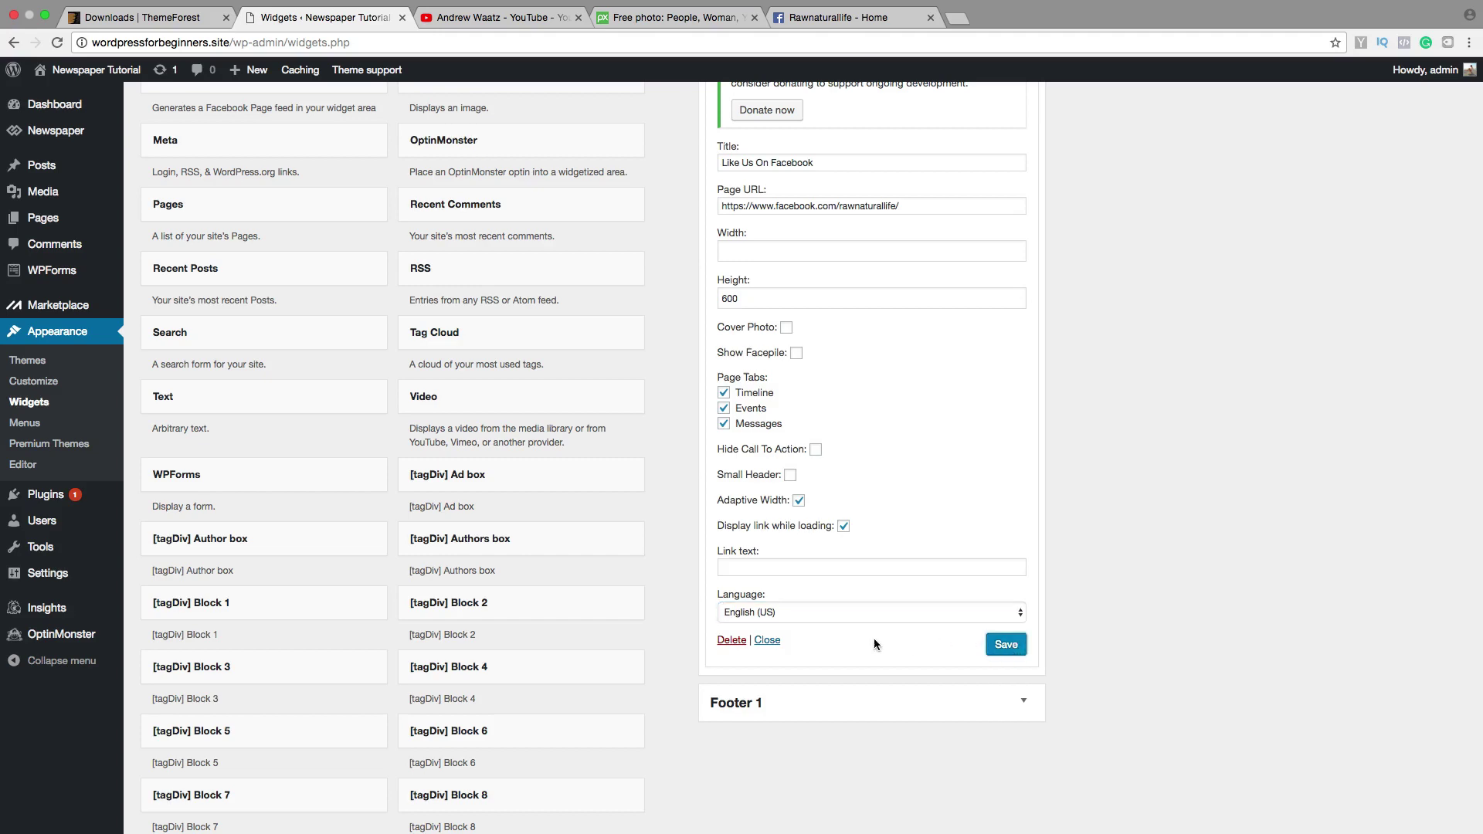
left_click(767, 641)
scroll(772, 638, "up", 7)
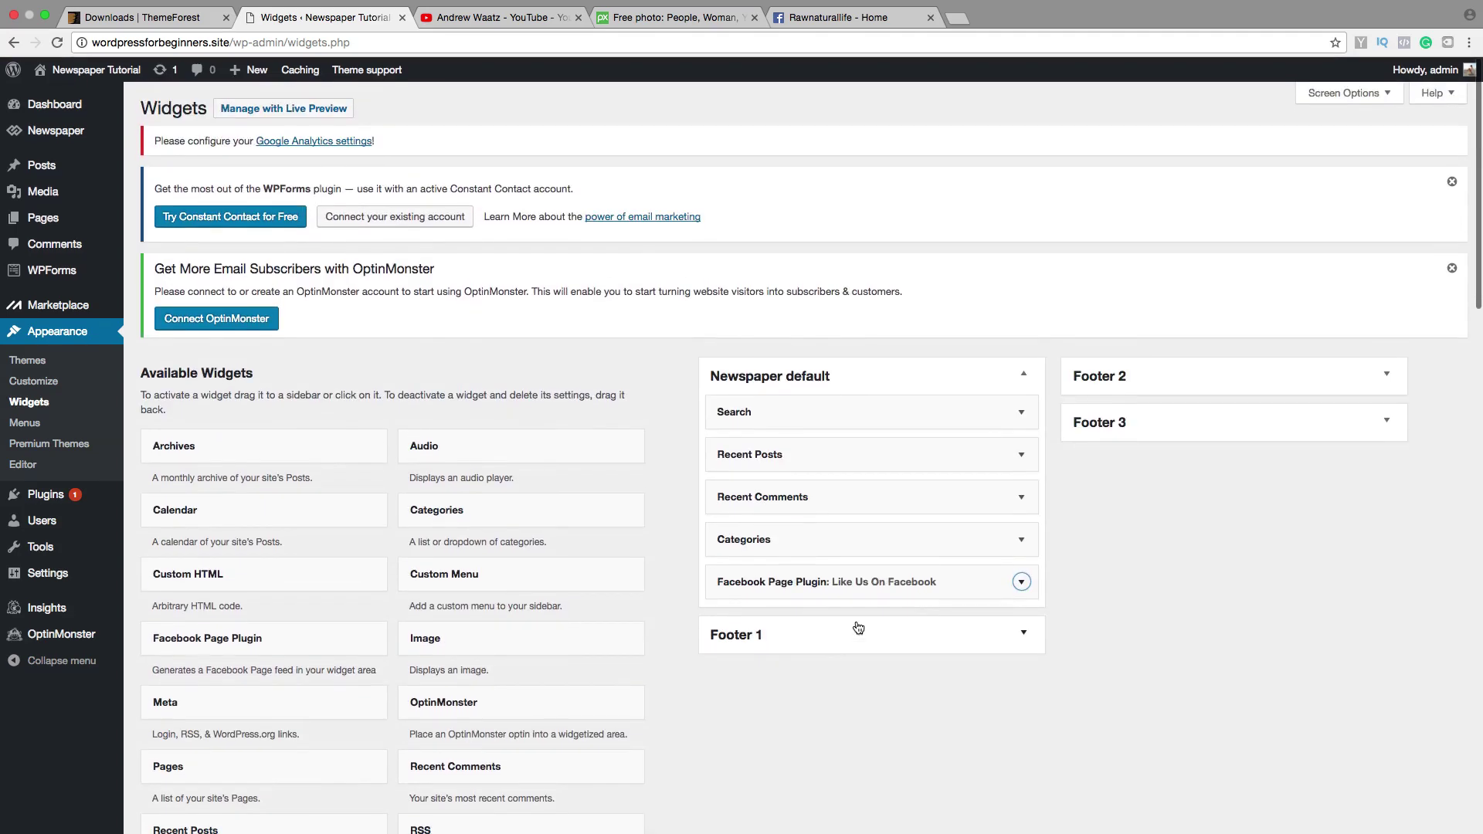
left_click_drag(944, 589, 939, 459)
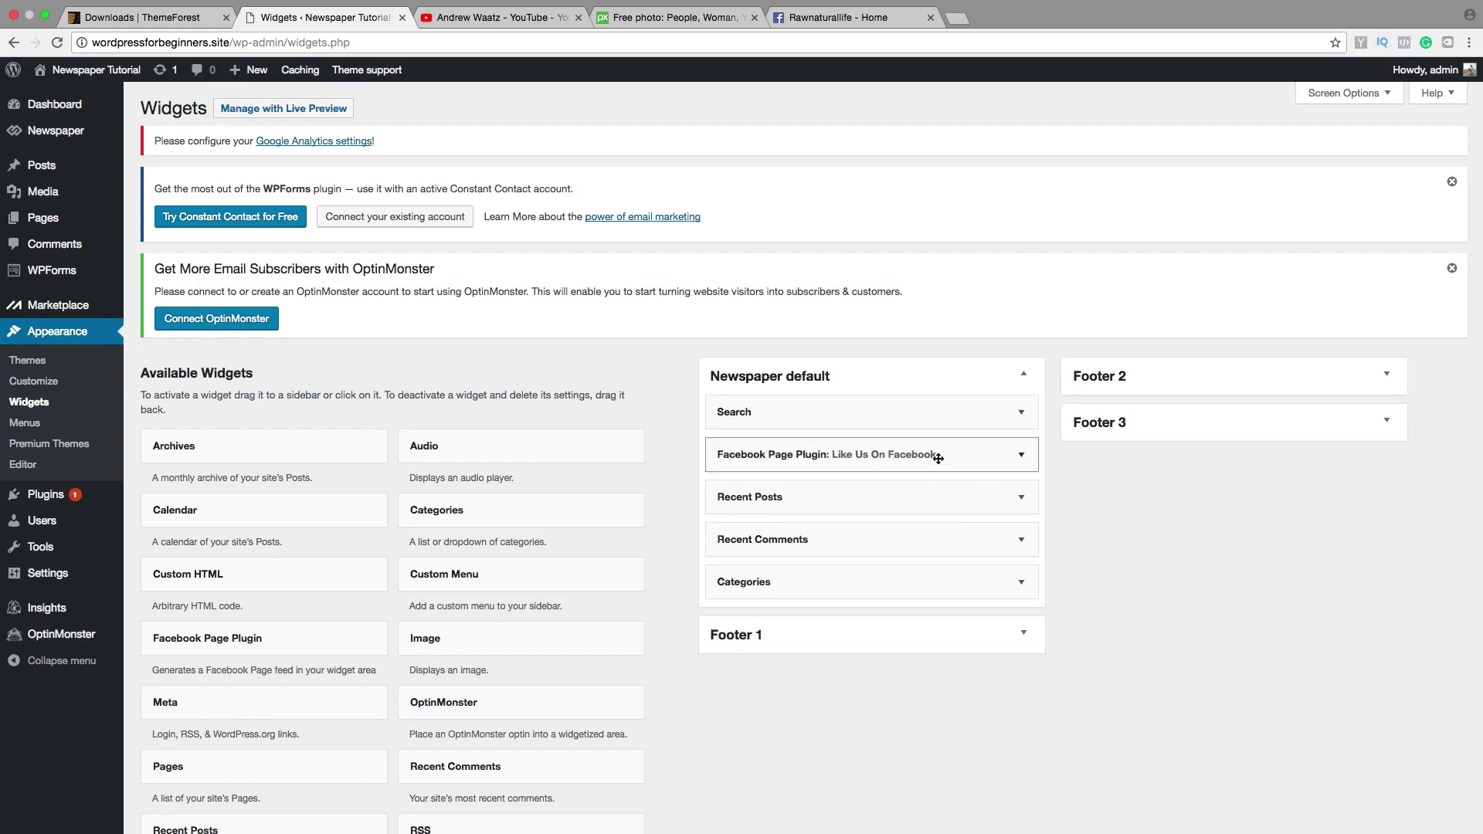
left_click(92, 73)
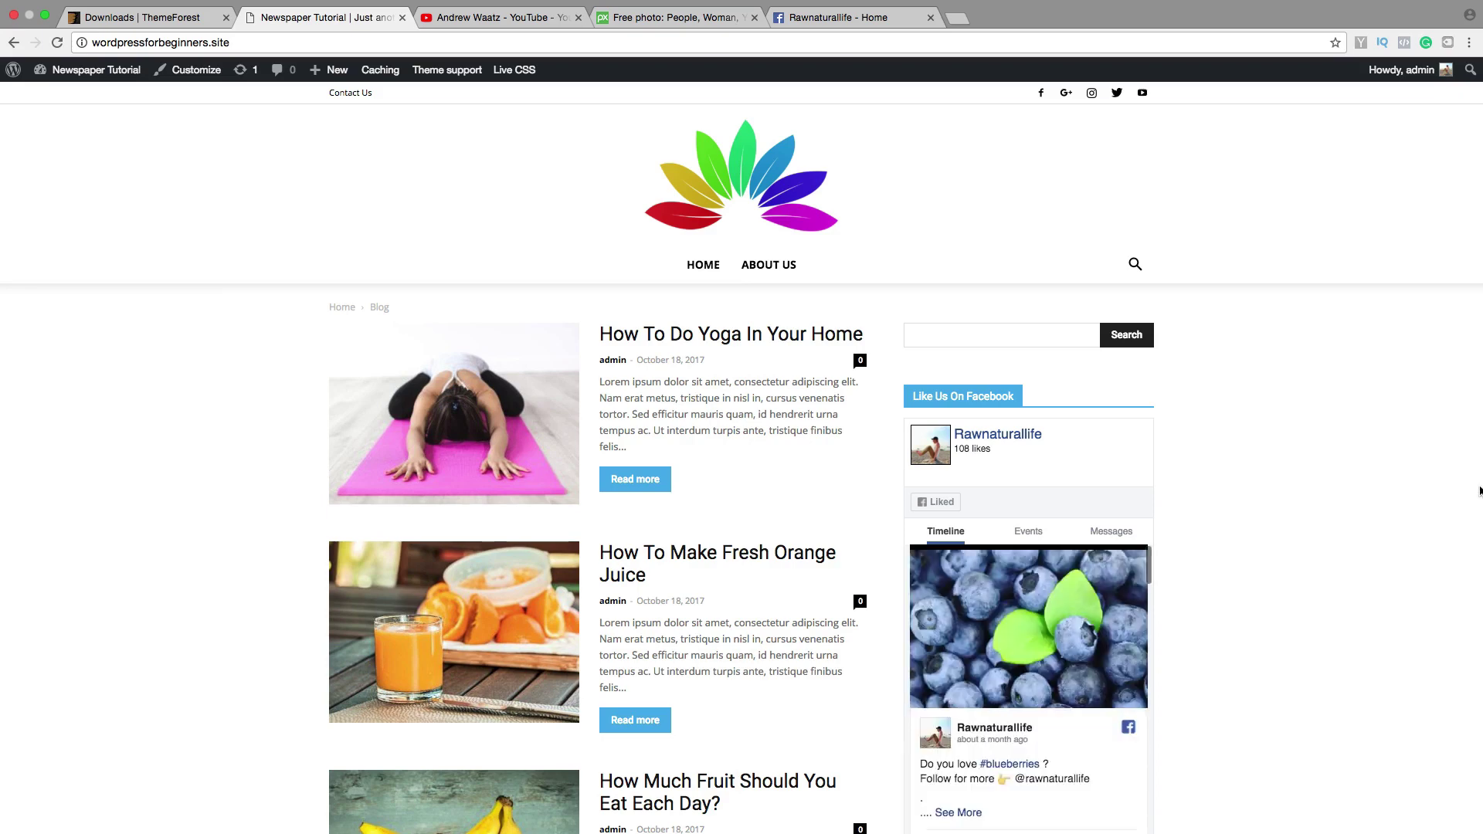
- Review the live blog page with its Facebook sidebar feed, reload, and open HOME
scroll(1479, 492, "down", 5)
scroll(1479, 491, "up", 5)
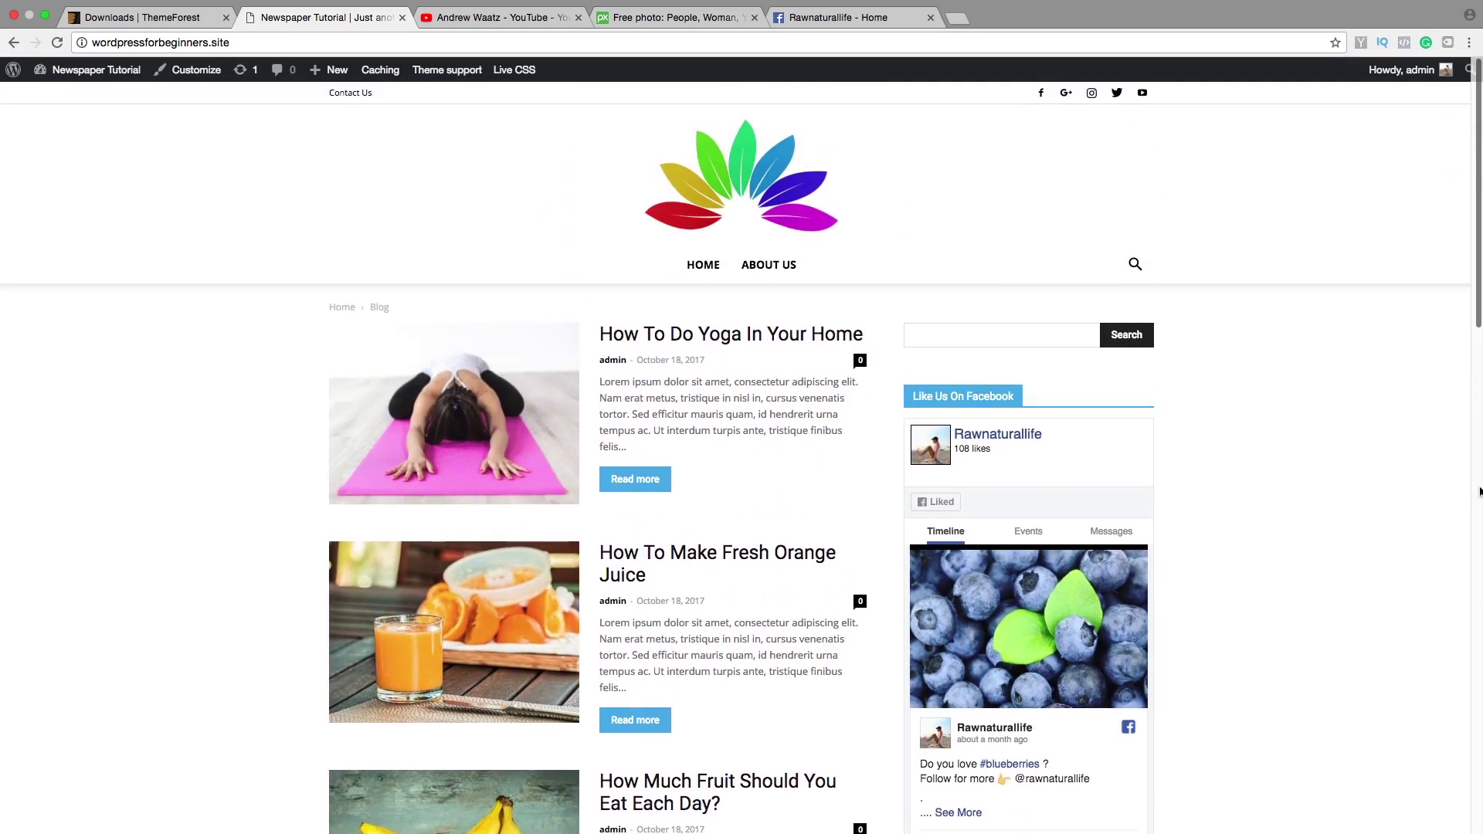
scroll(1305, 445, "down", 7)
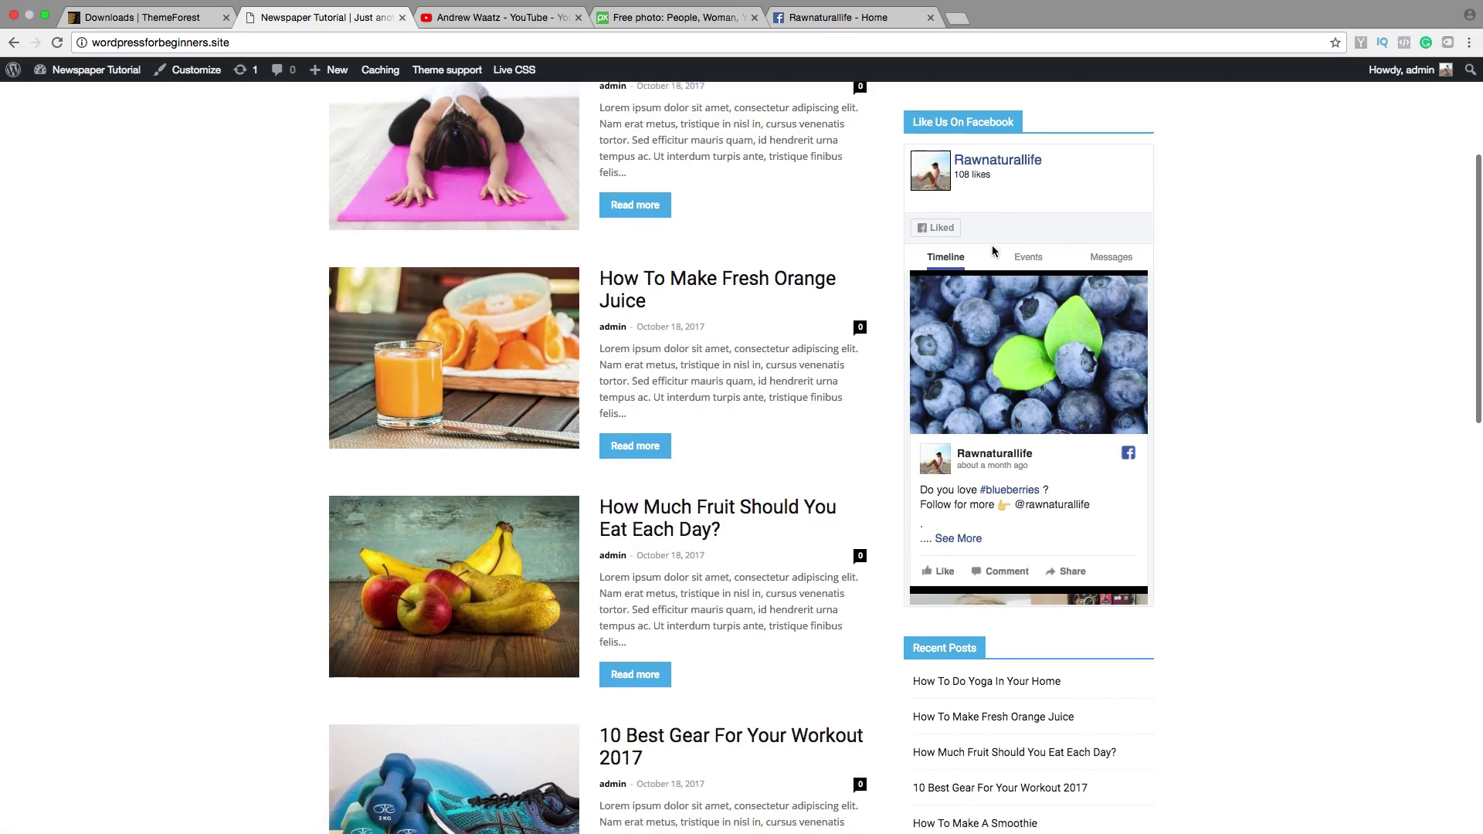
scroll(990, 244, "up", 3)
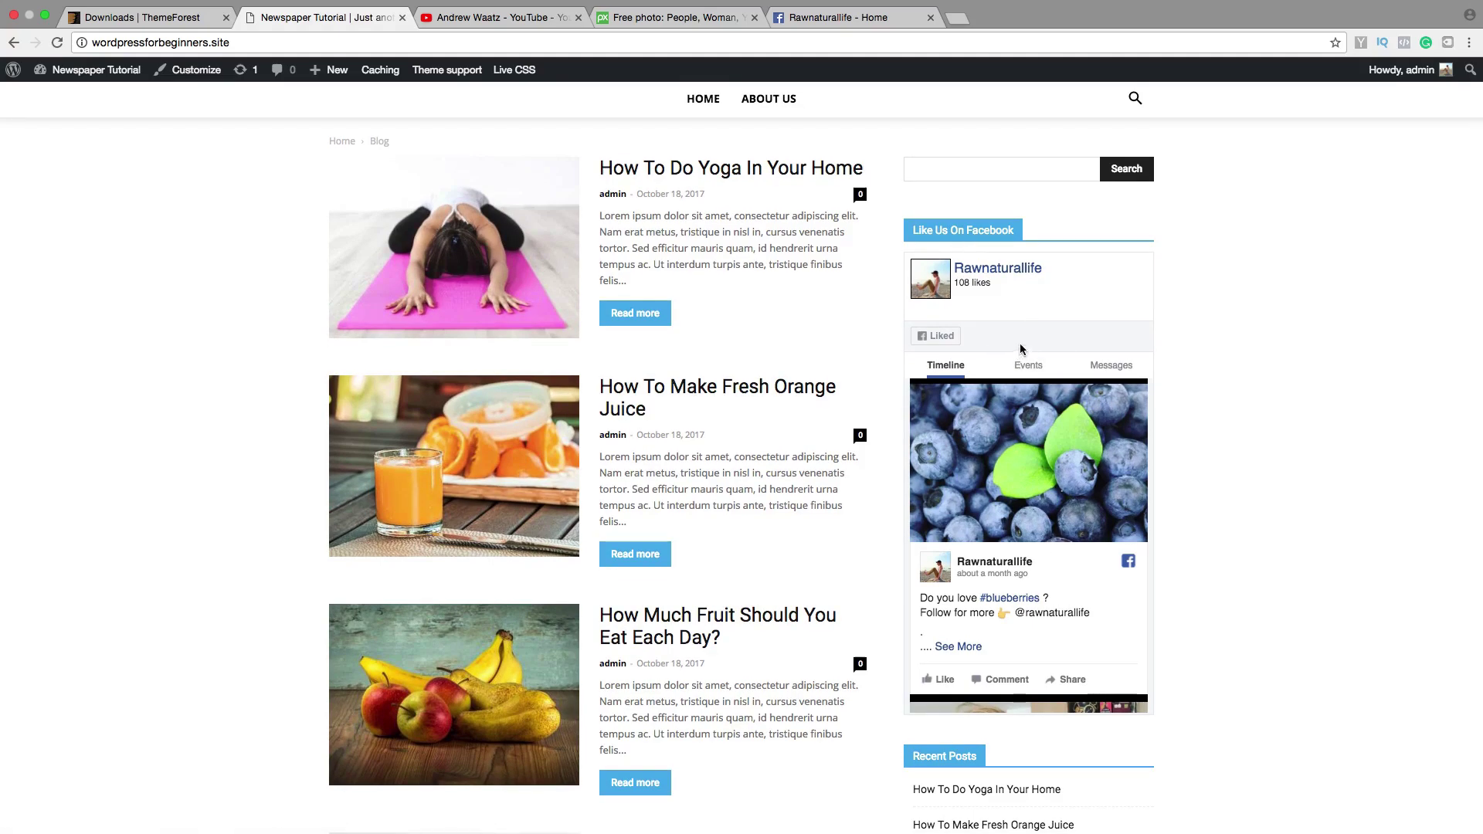
scroll(1002, 466, "down", 1)
scroll(1002, 466, "up", 3)
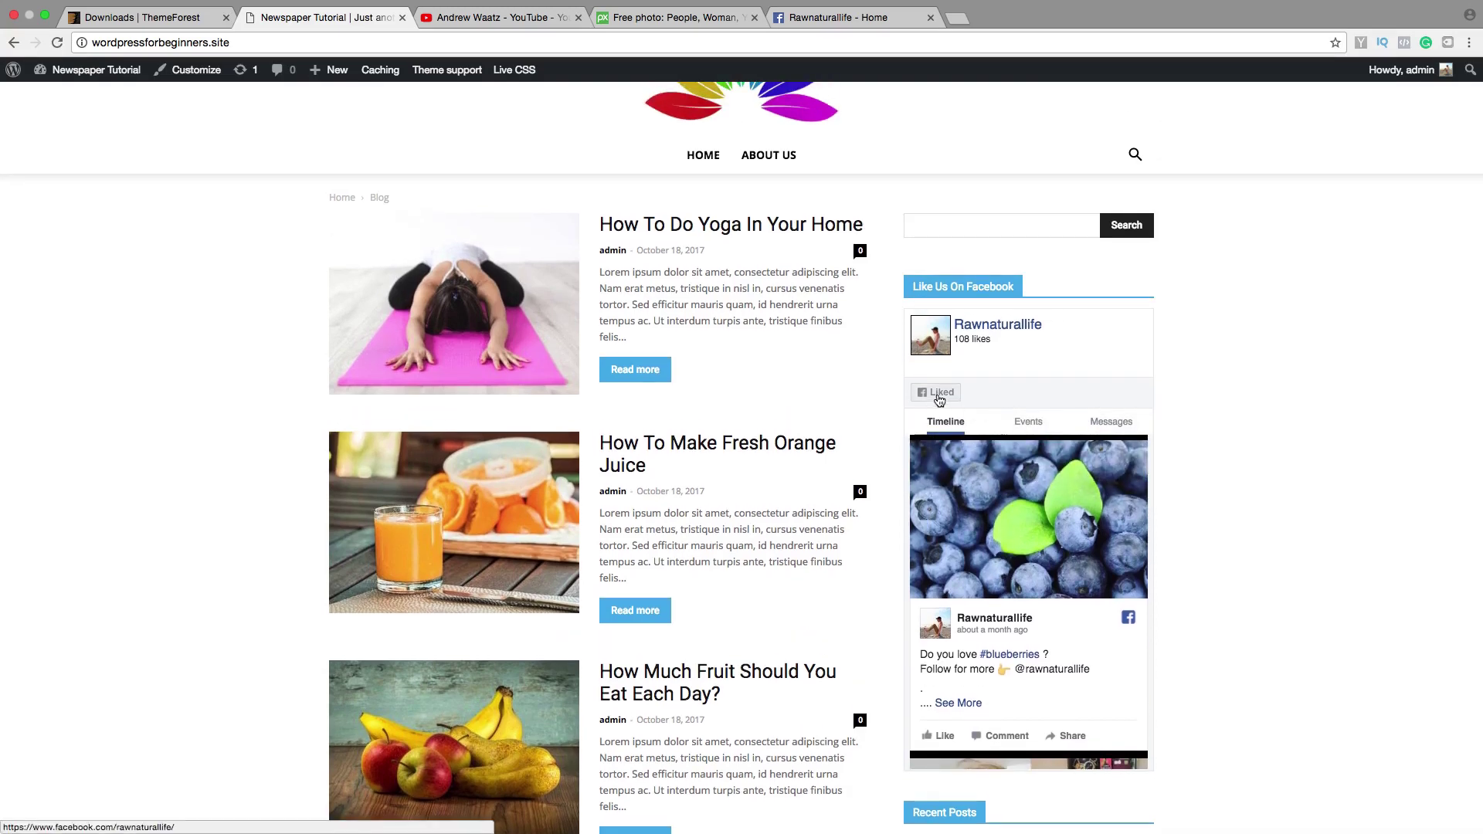
scroll(986, 468, "down", 4)
scroll(993, 502, "down", 10)
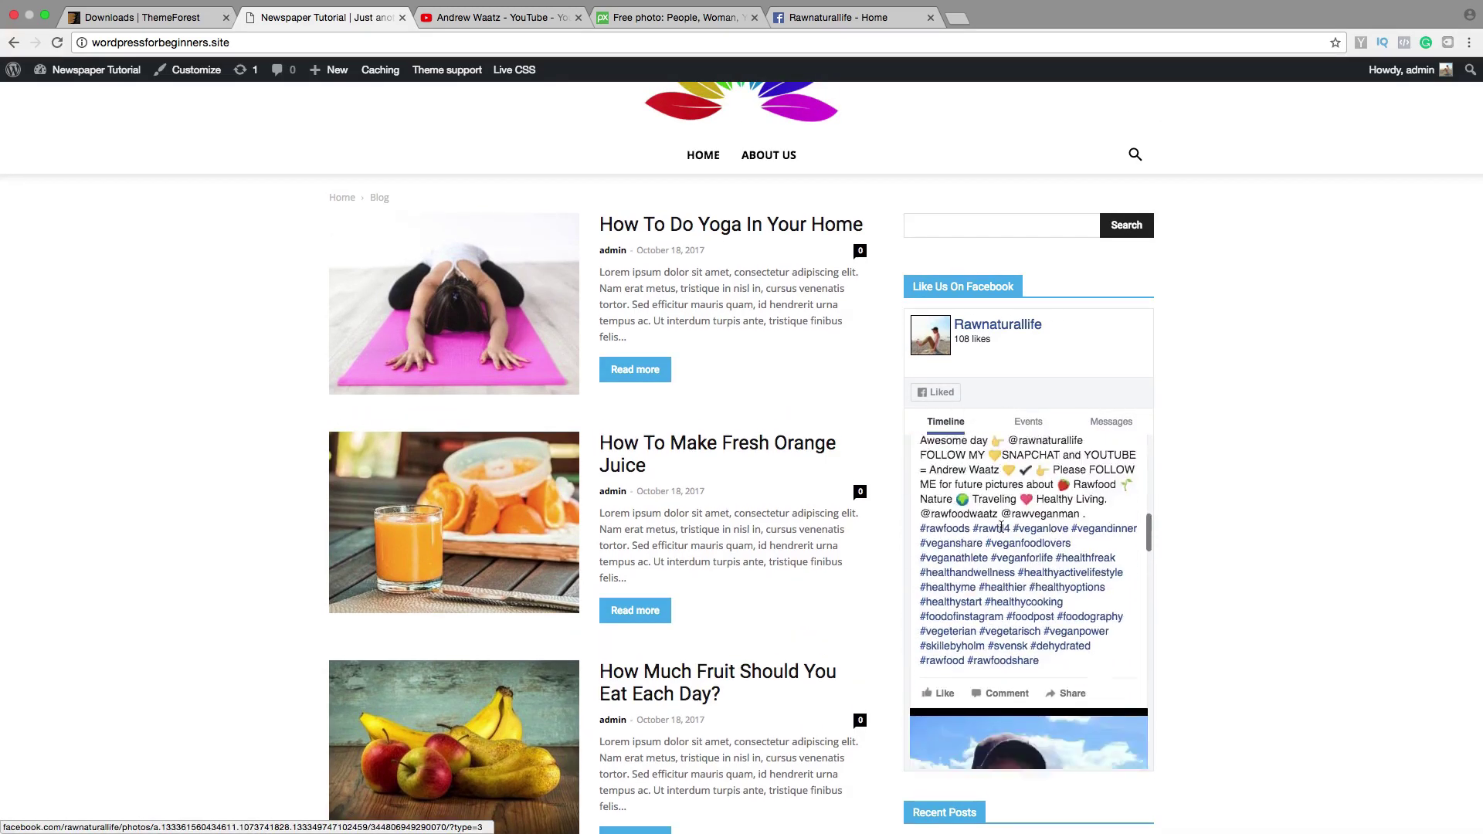
scroll(1066, 549, "down", 3)
scroll(1110, 552, "up", 4)
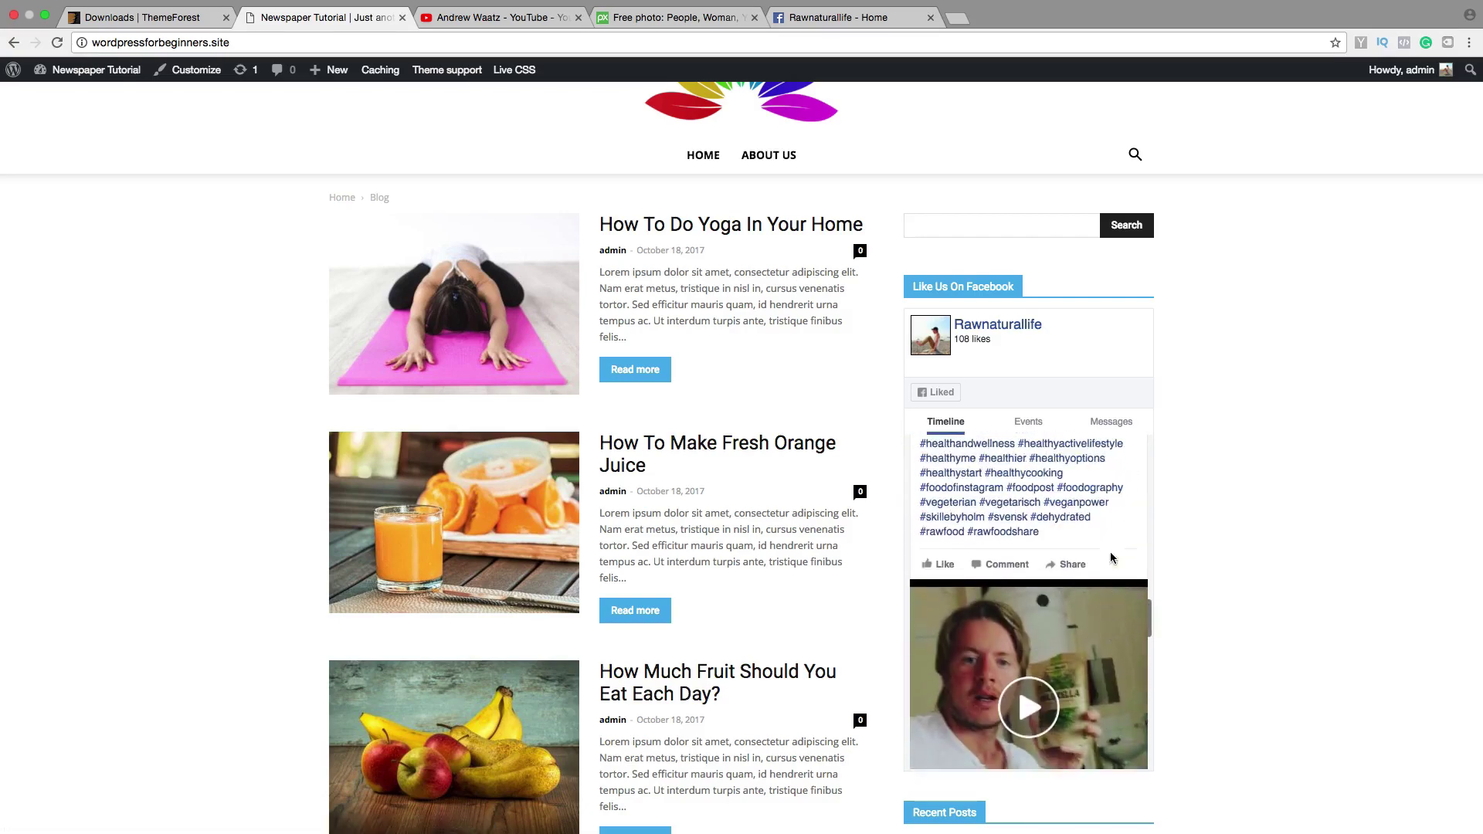
scroll(1205, 550, "down", 3)
scroll(1206, 550, "down", 5)
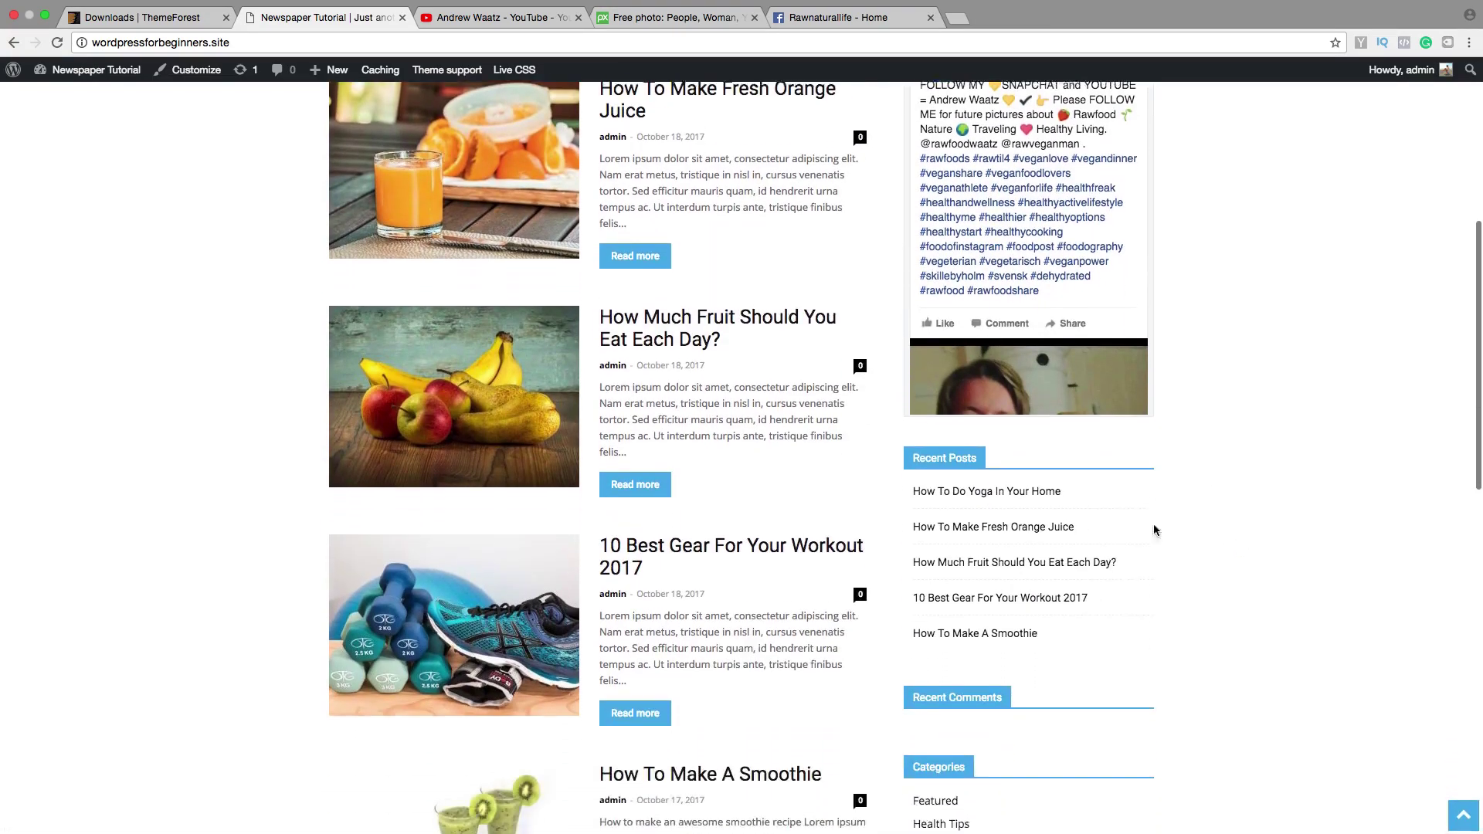
scroll(998, 491, "down", 8)
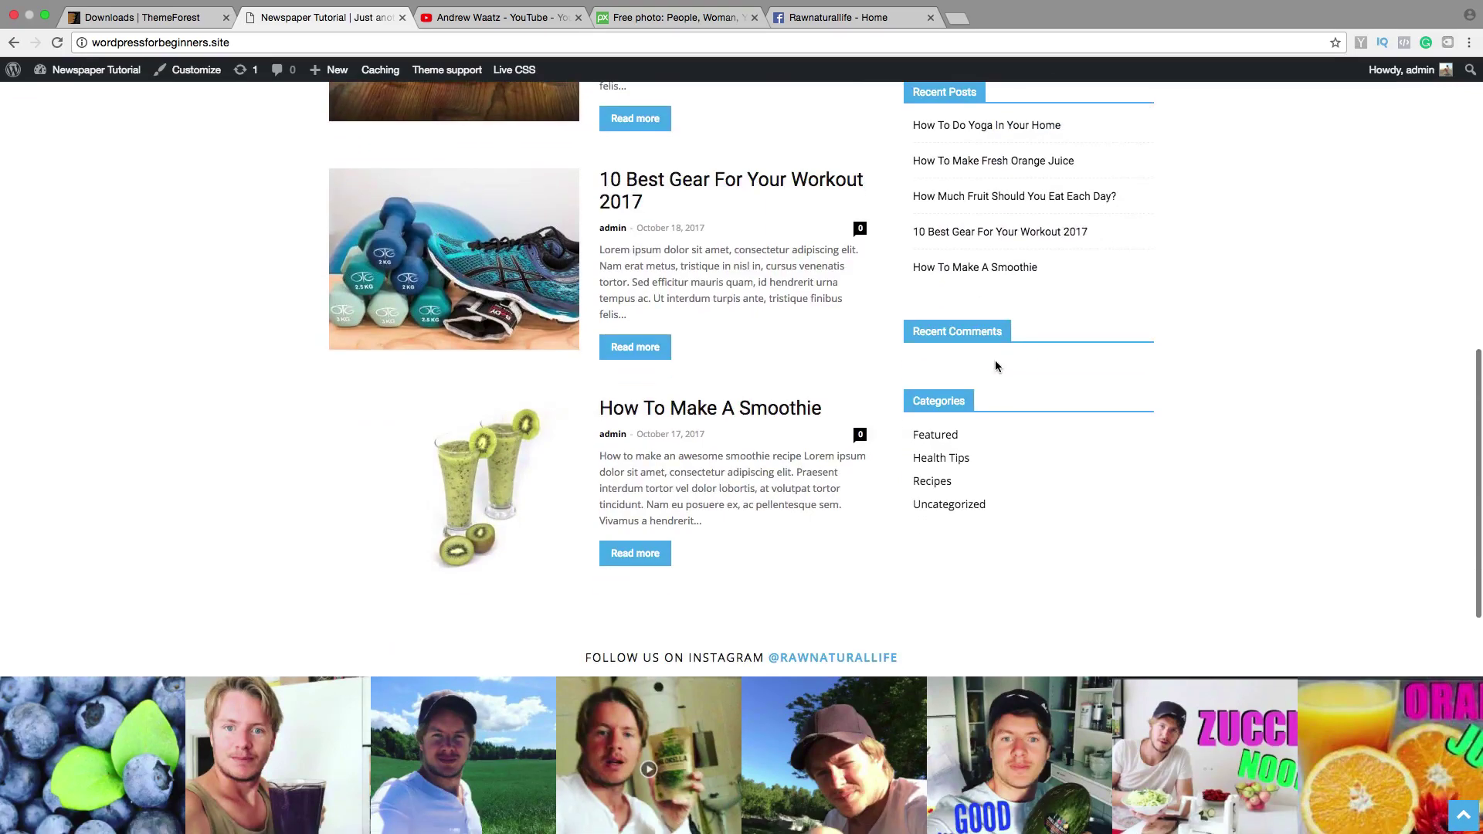
scroll(986, 523, "down", 13)
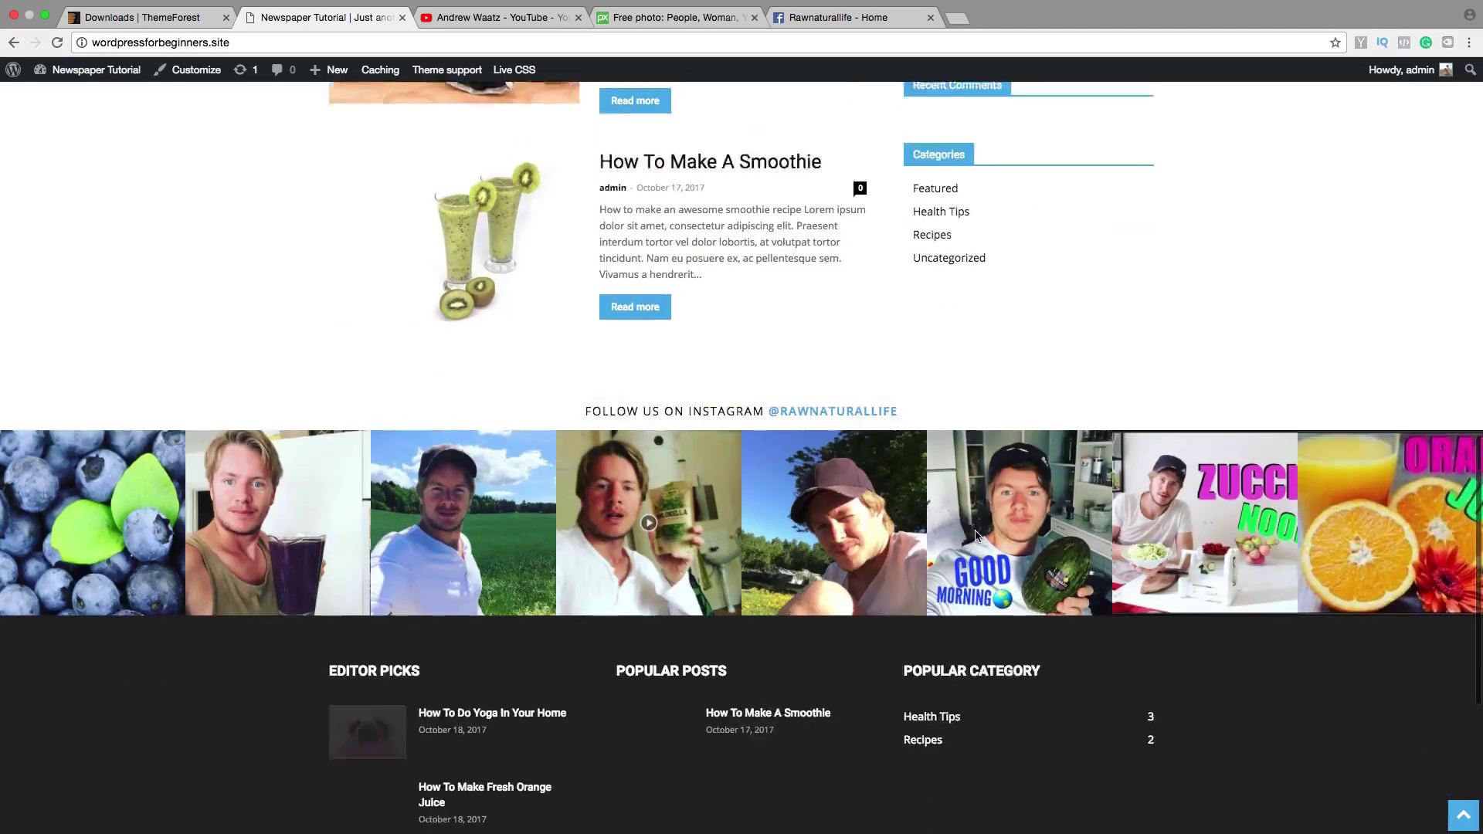
scroll(977, 541, "up", 20)
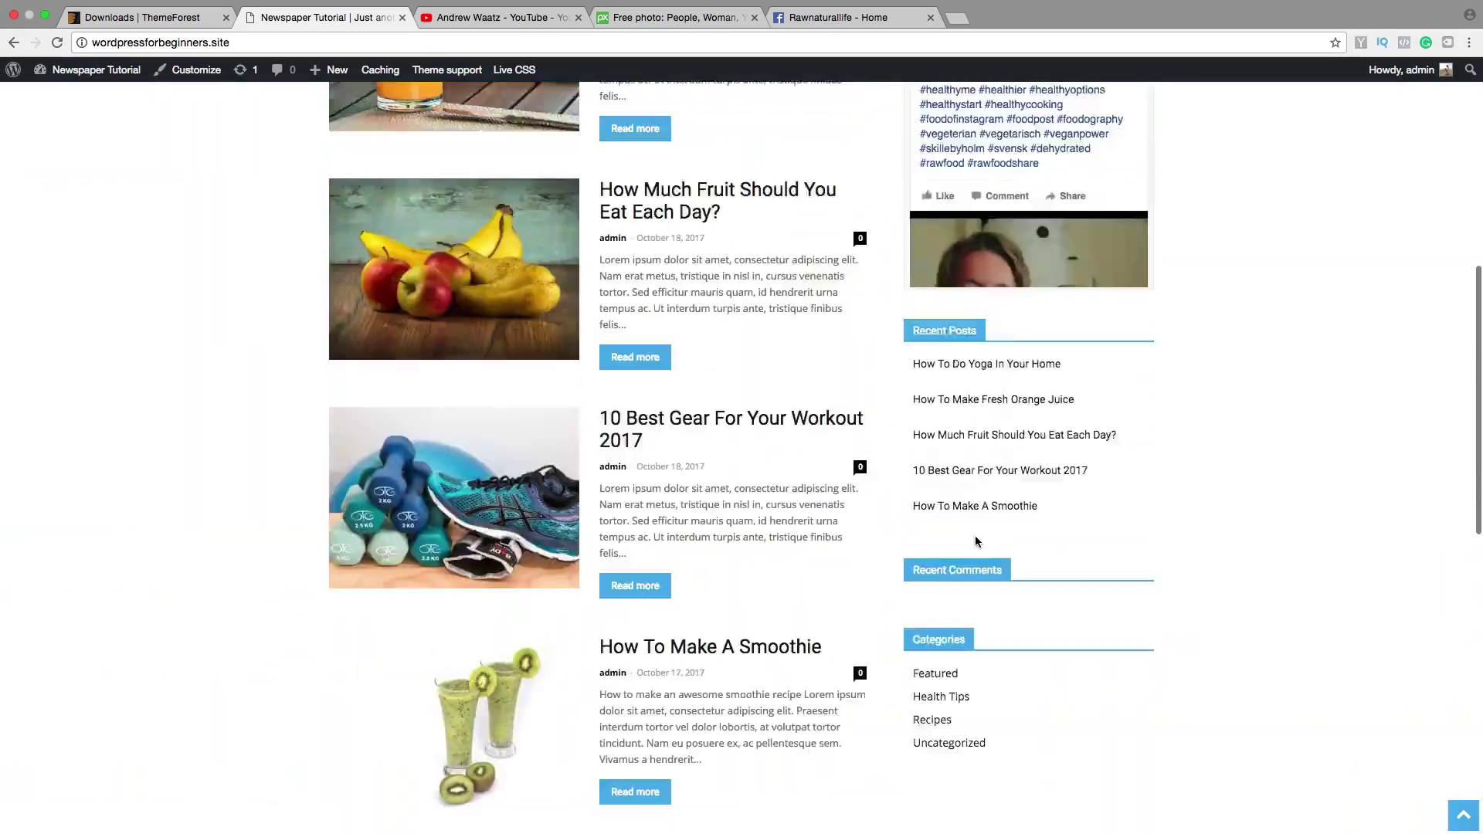
scroll(1189, 541, "up", 7)
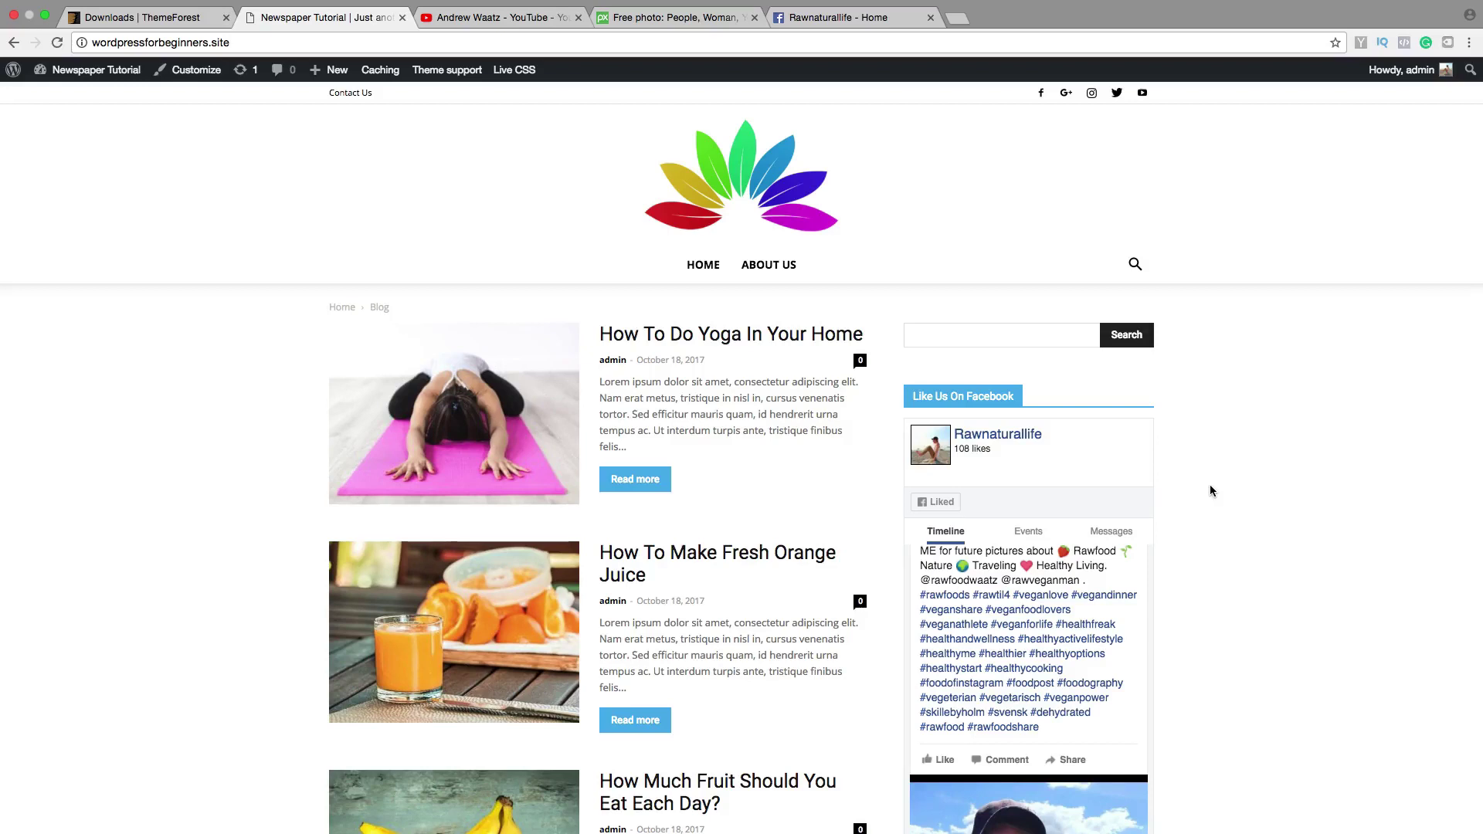
key("super+r")
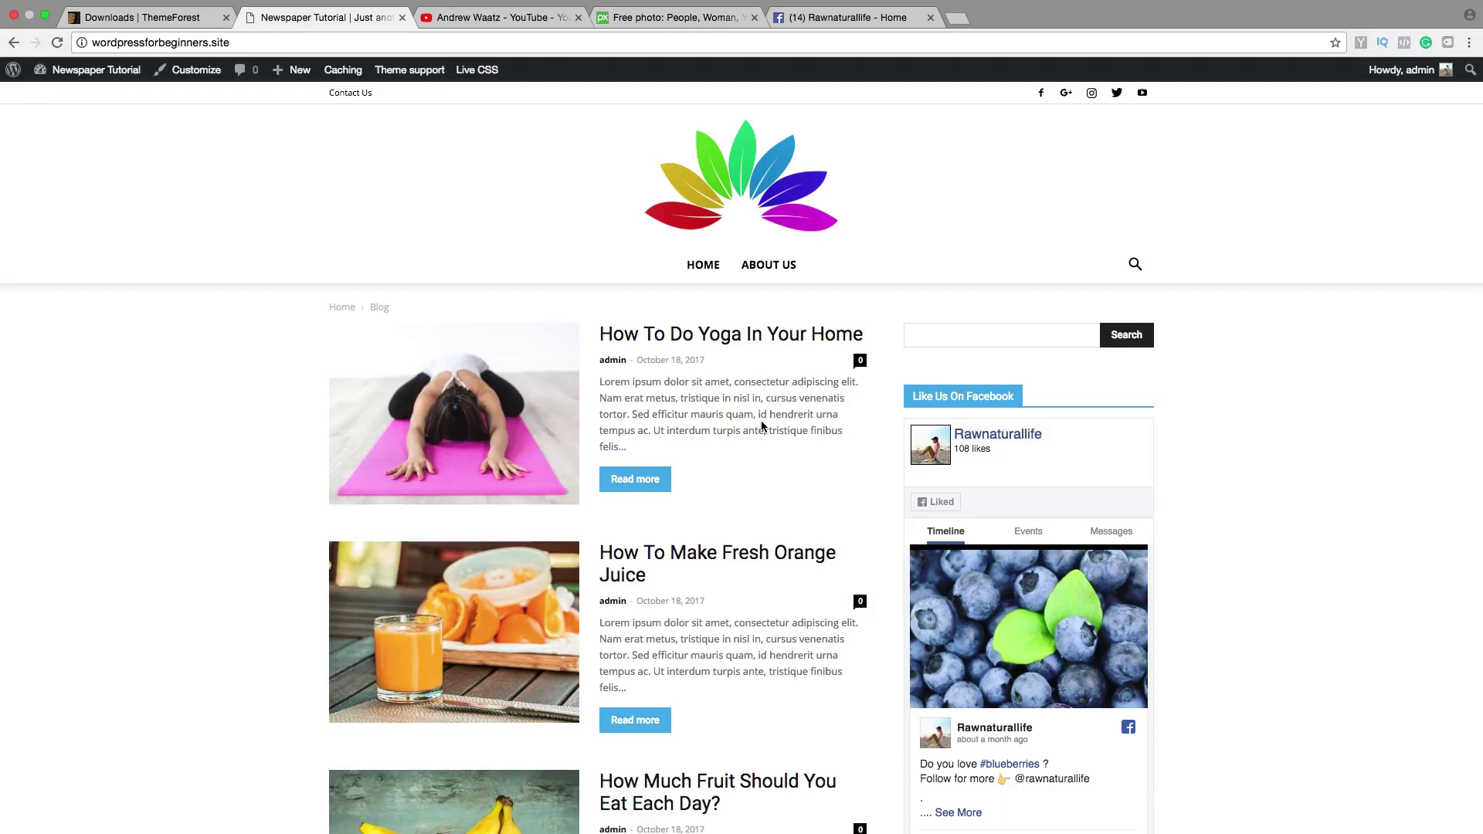
left_click(700, 269)
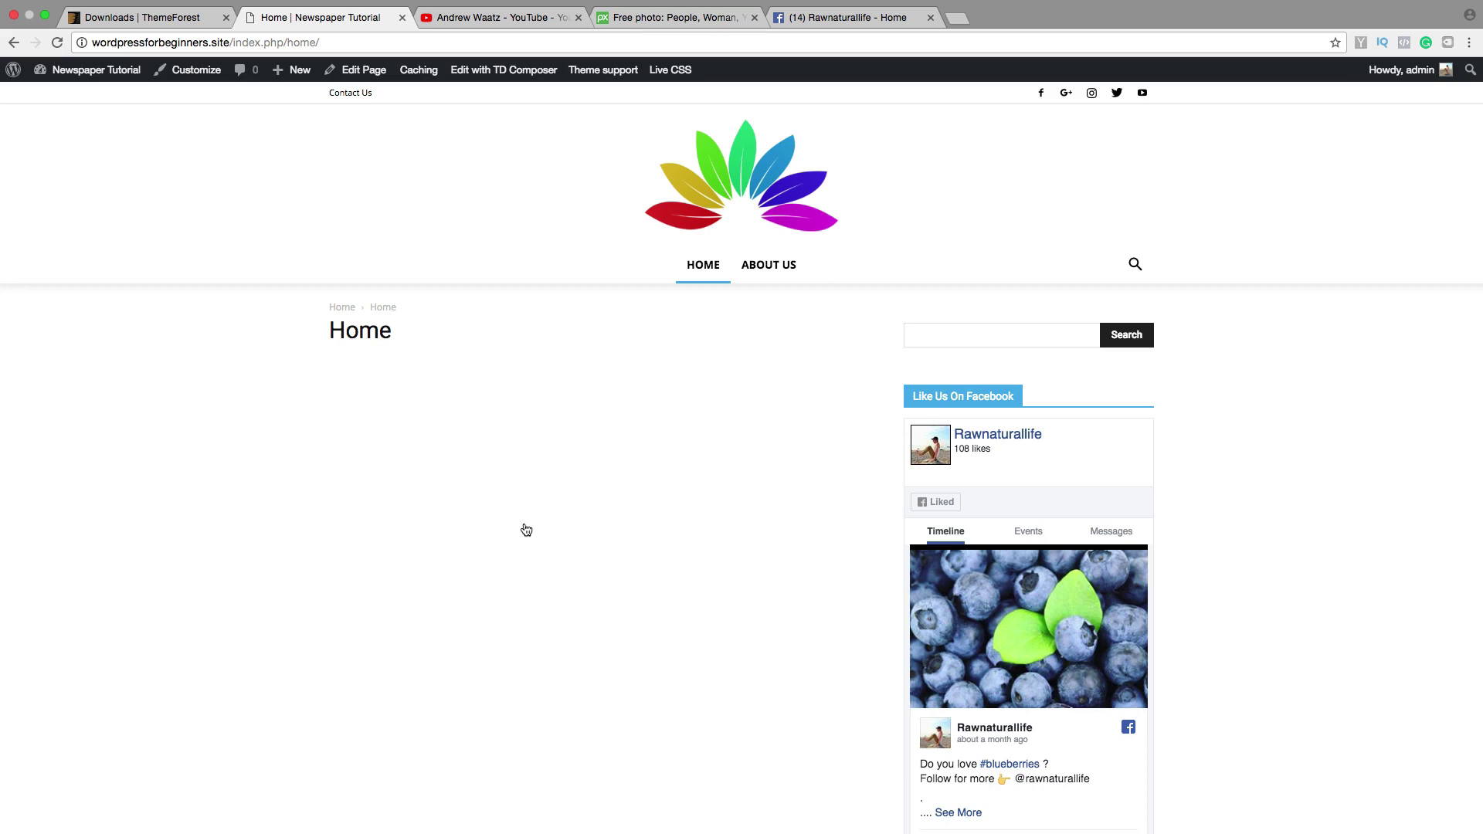
- Make the front page a static page with Home as the Posts page, and publish it
left_click(194, 72)
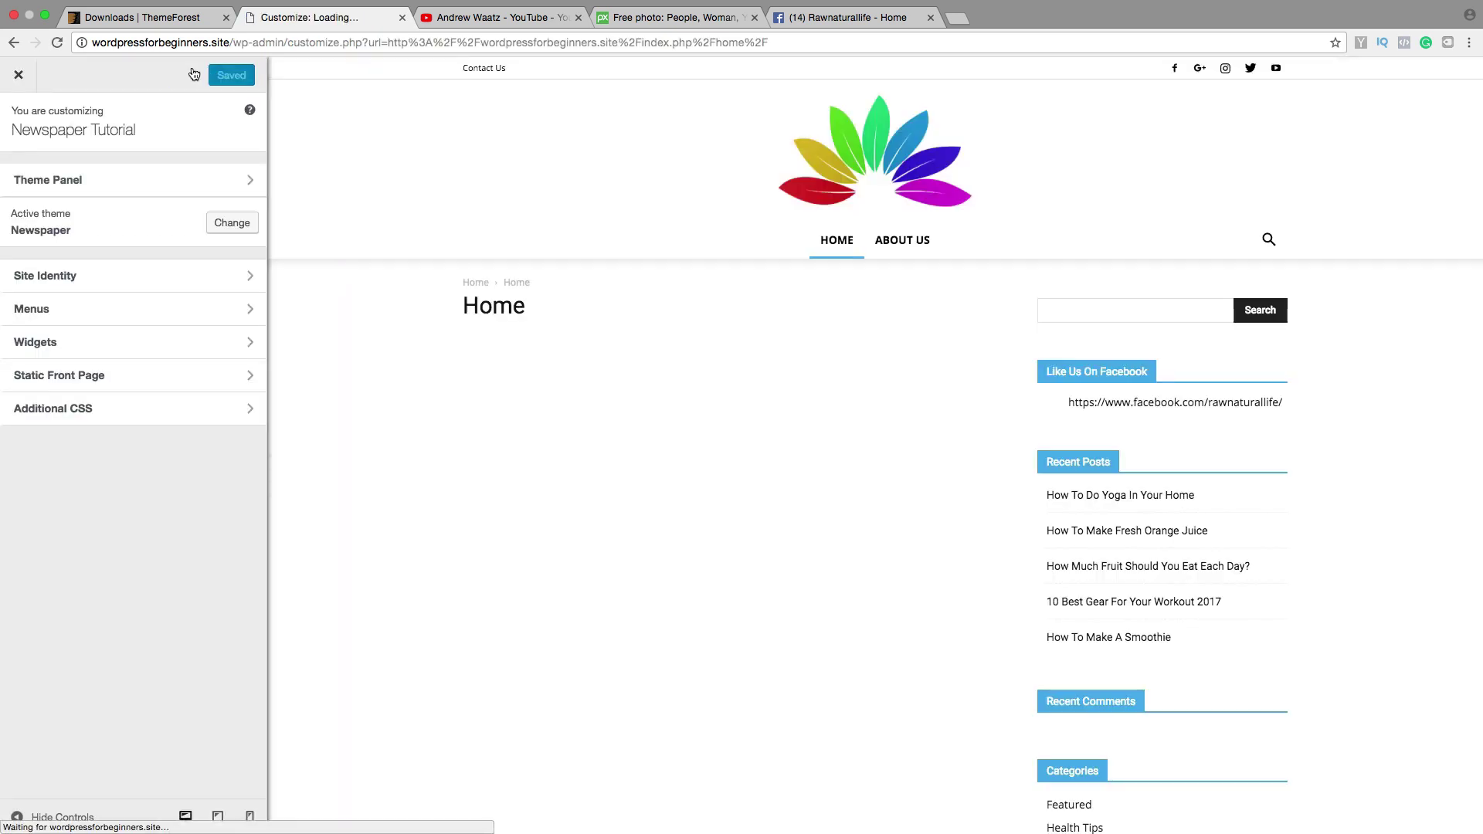
left_click(68, 383)
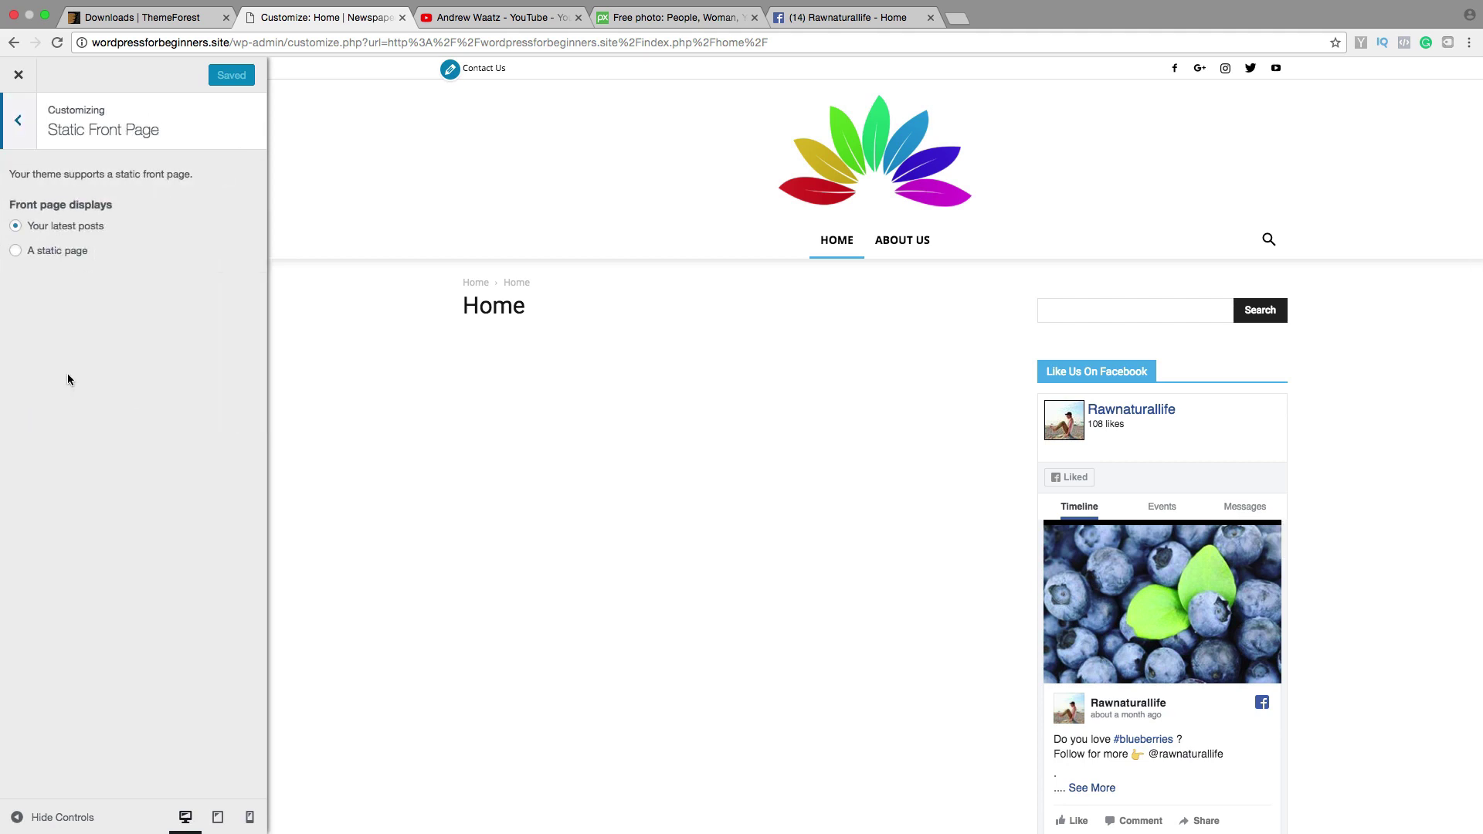
left_click(15, 251)
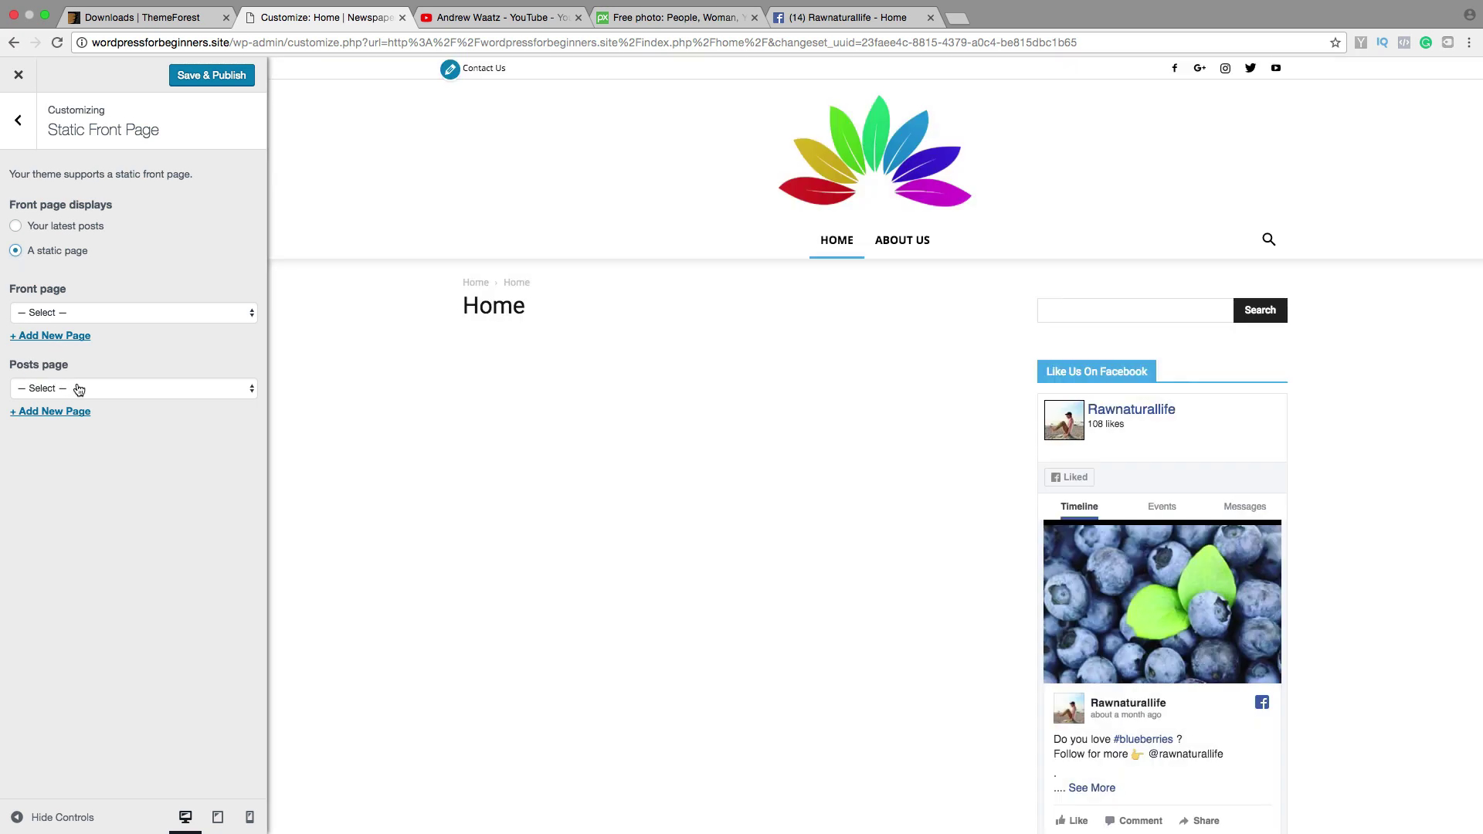
left_click(83, 388)
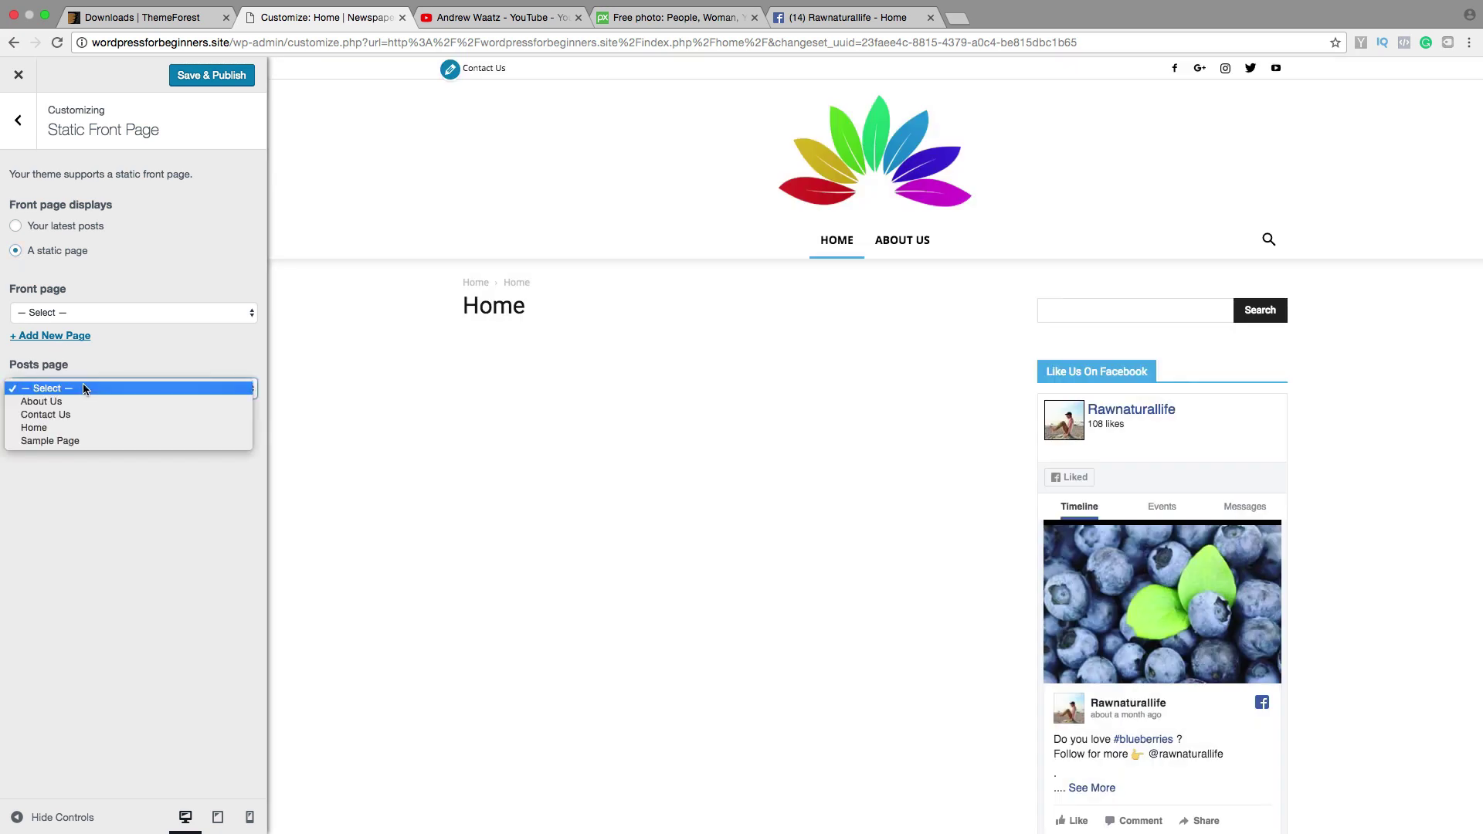
left_click(72, 427)
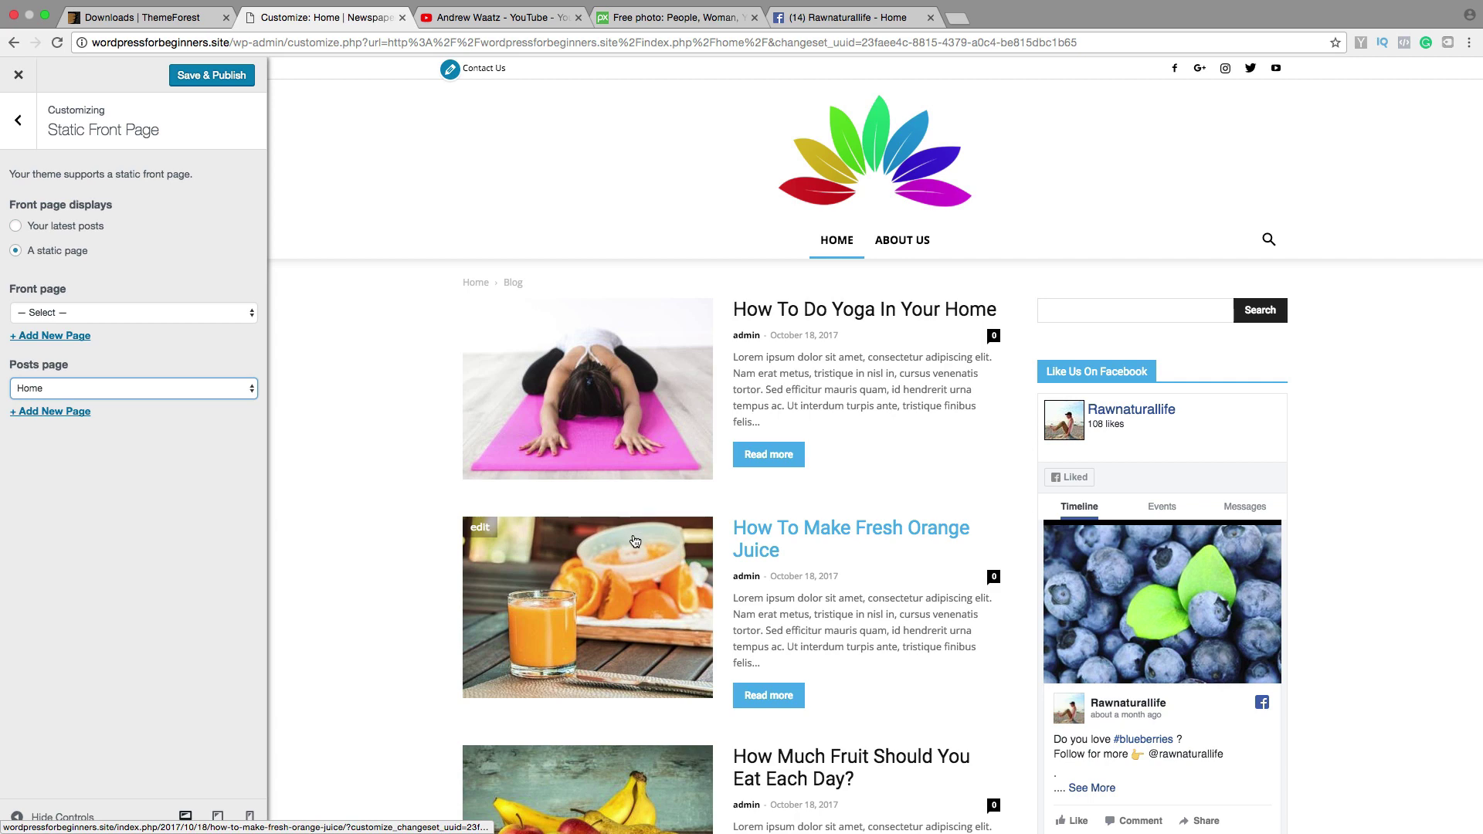
left_click(206, 77)
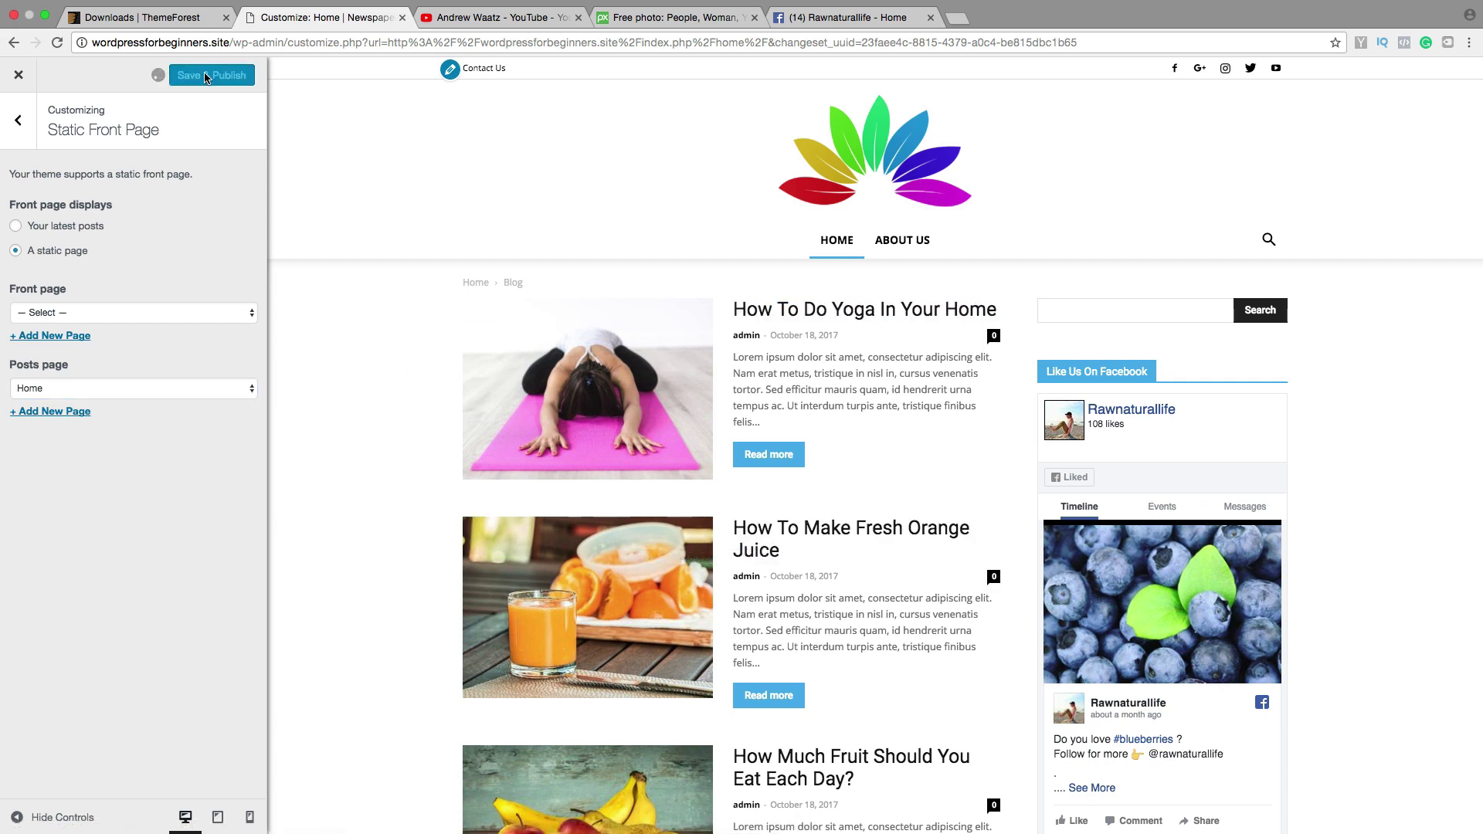
left_click(20, 121)
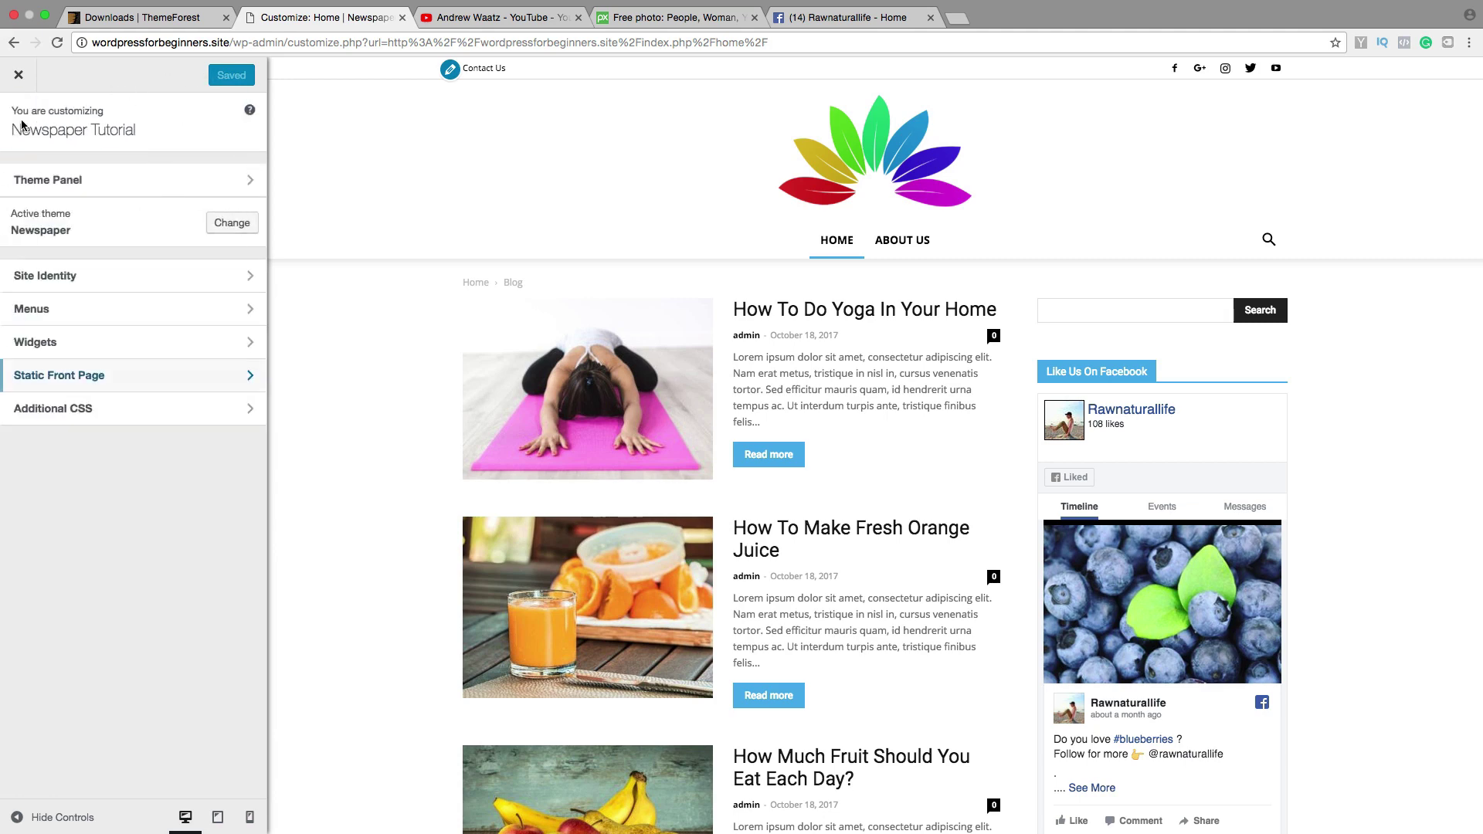
- Replace the site title with 'Waatz.com' and the tagline with 'Health and Fitness', then publish
left_click(62, 283)
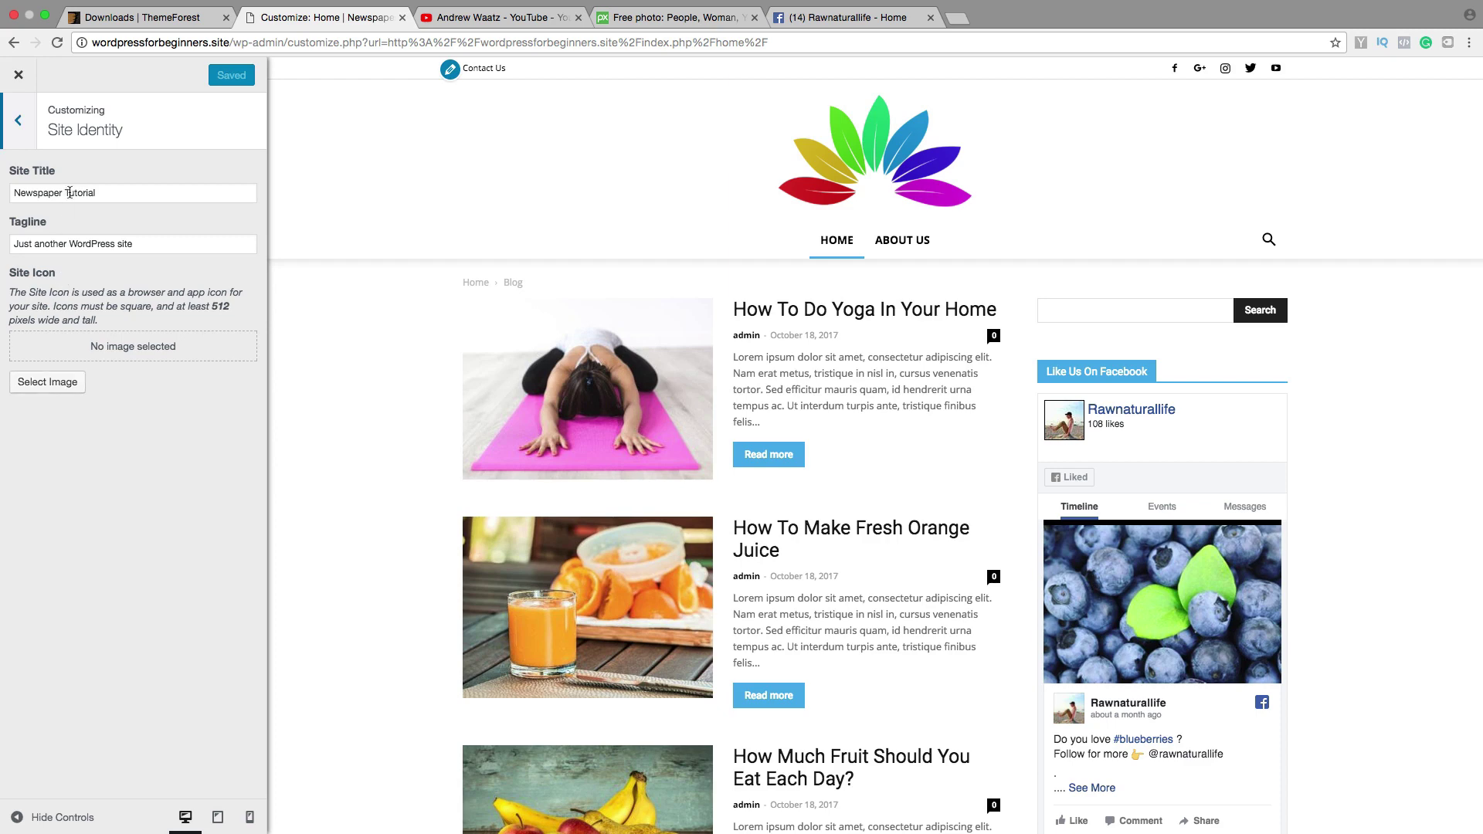
left_click_drag(112, 195, 9, 194)
key("BackSpace")
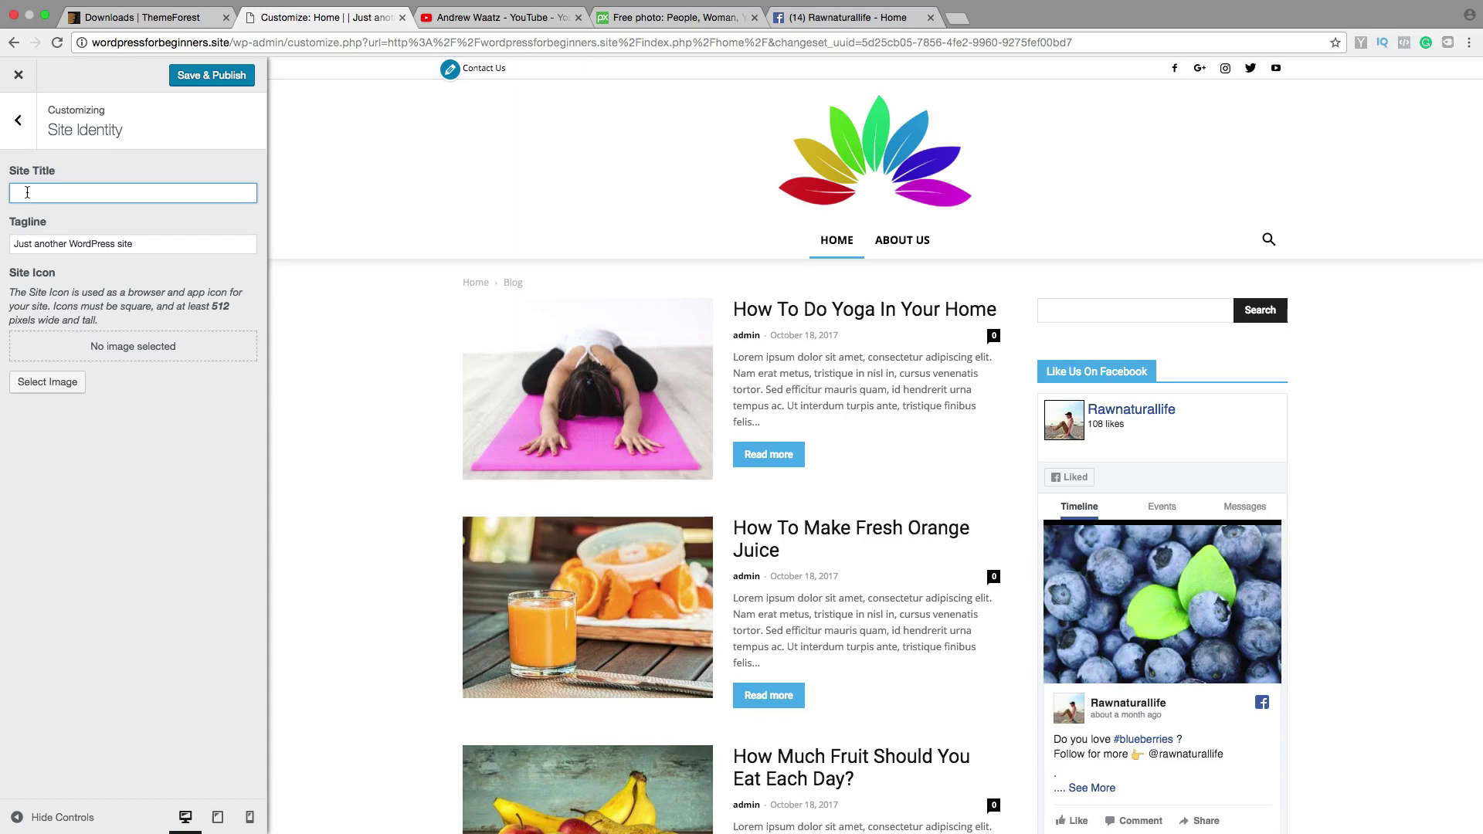
type("Waatz.co")
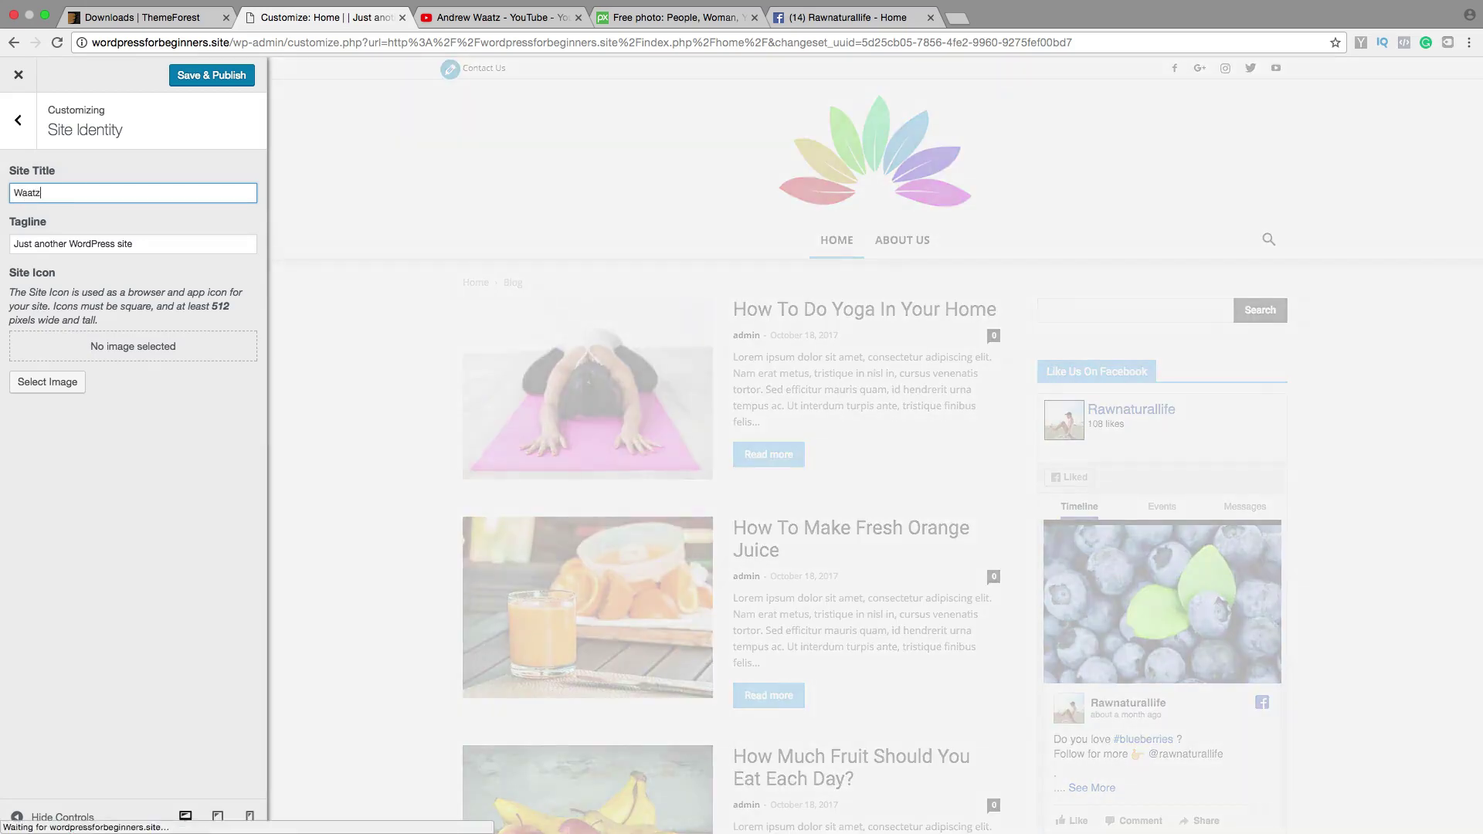
type("m")
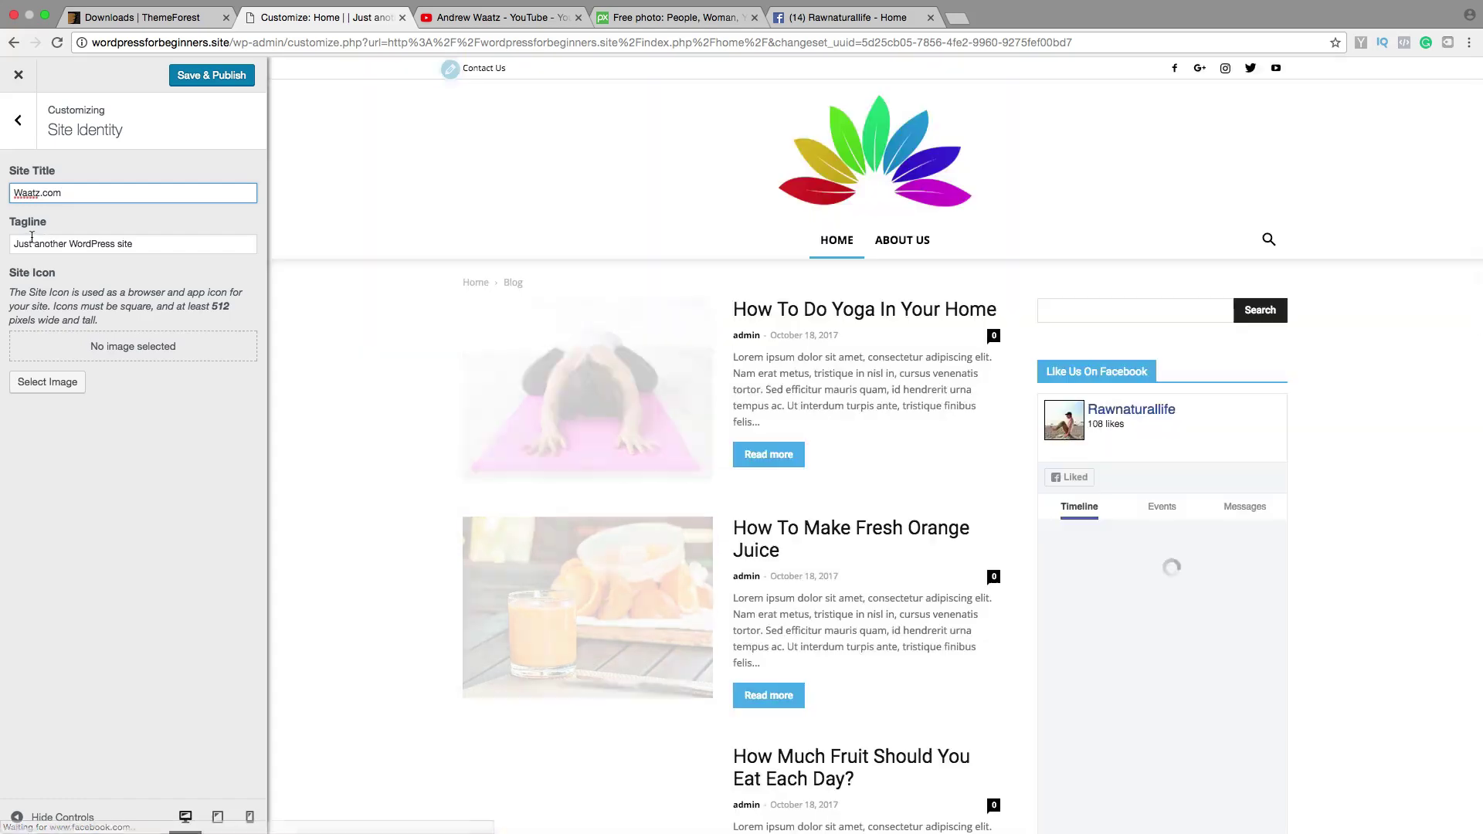
triple_click(37, 245)
key("BackSpace")
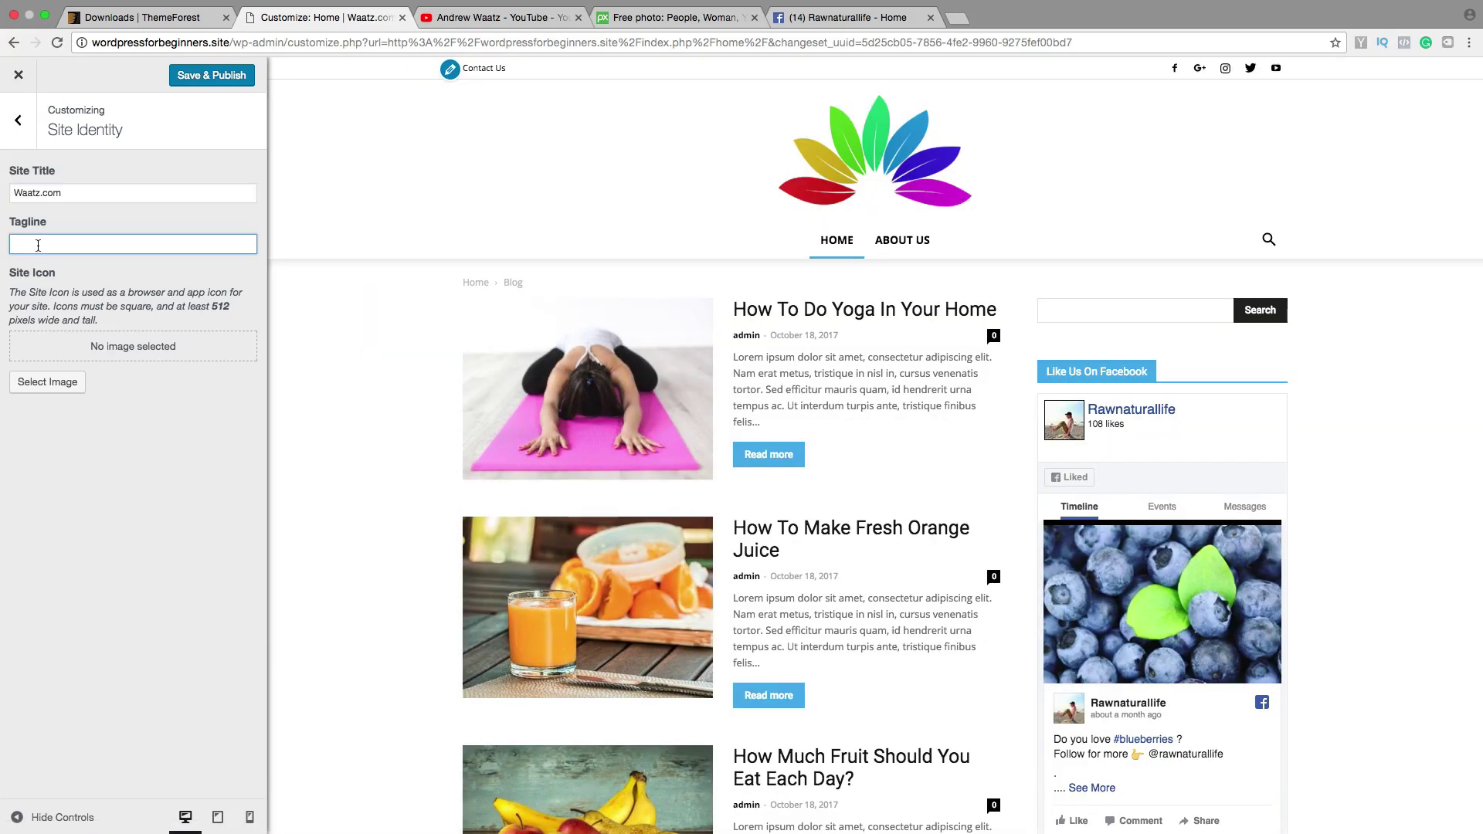
type("He")
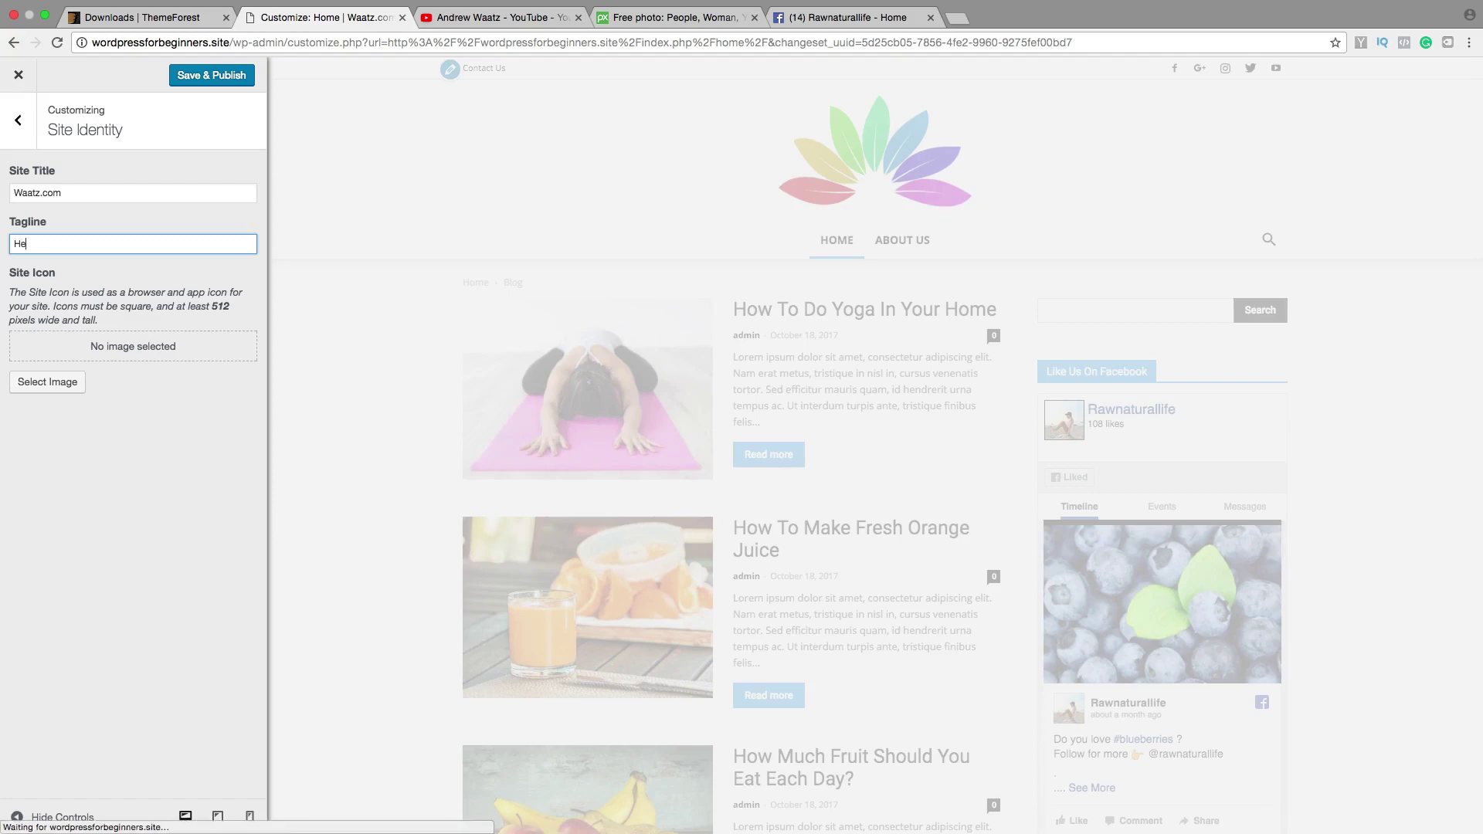
type("alth and Fi")
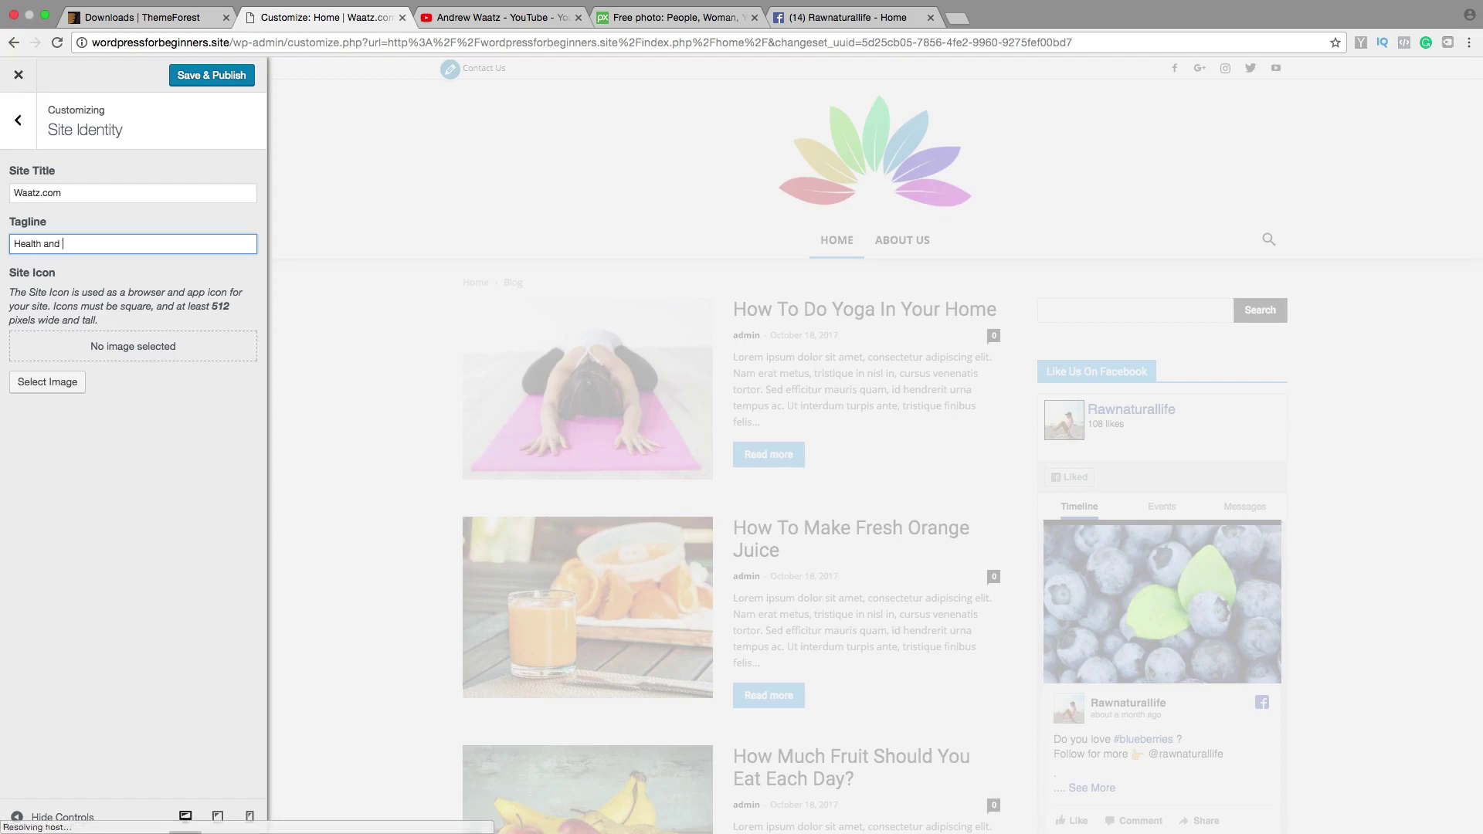
type("tness")
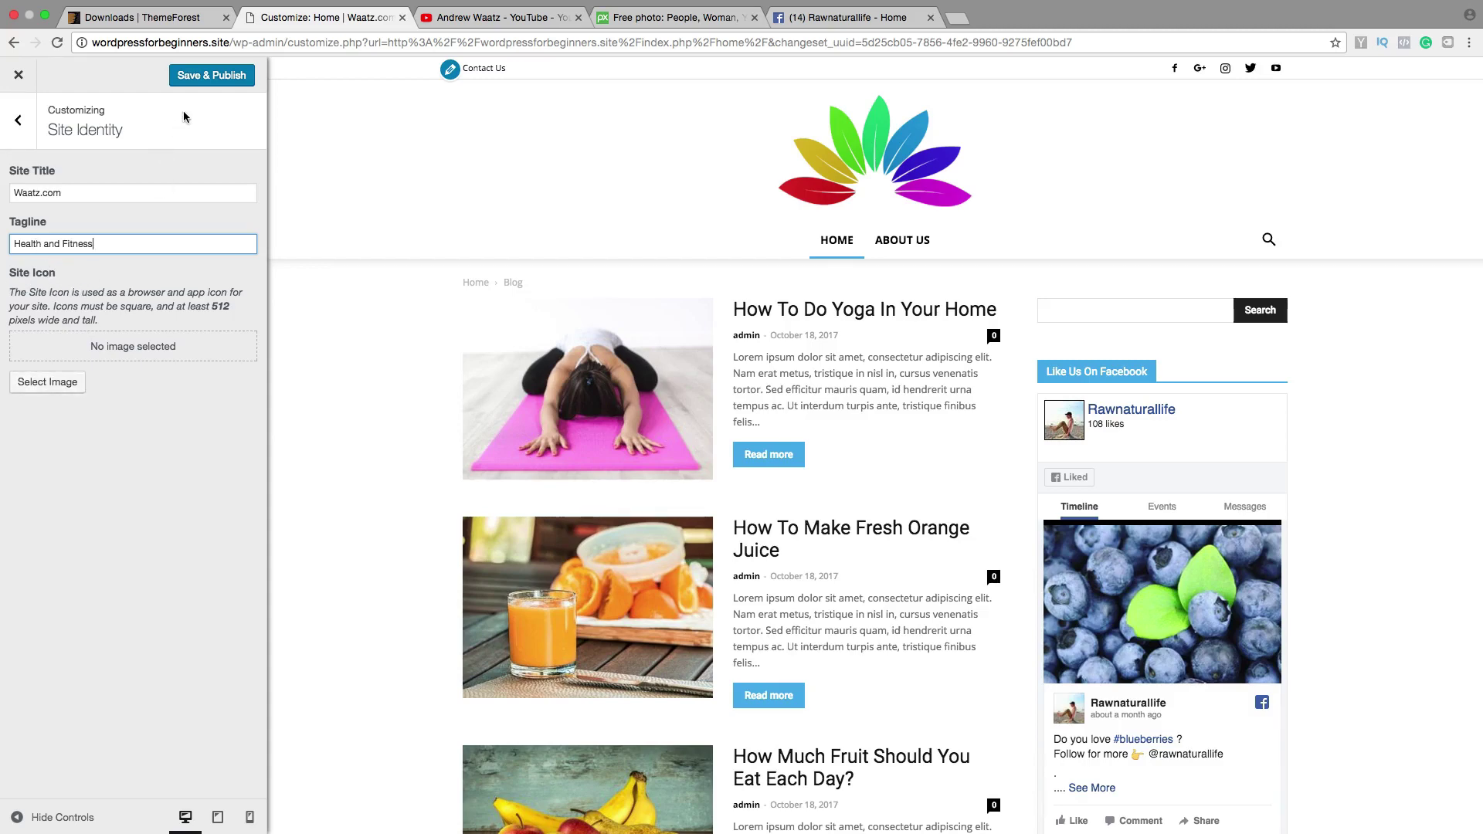
left_click(207, 80)
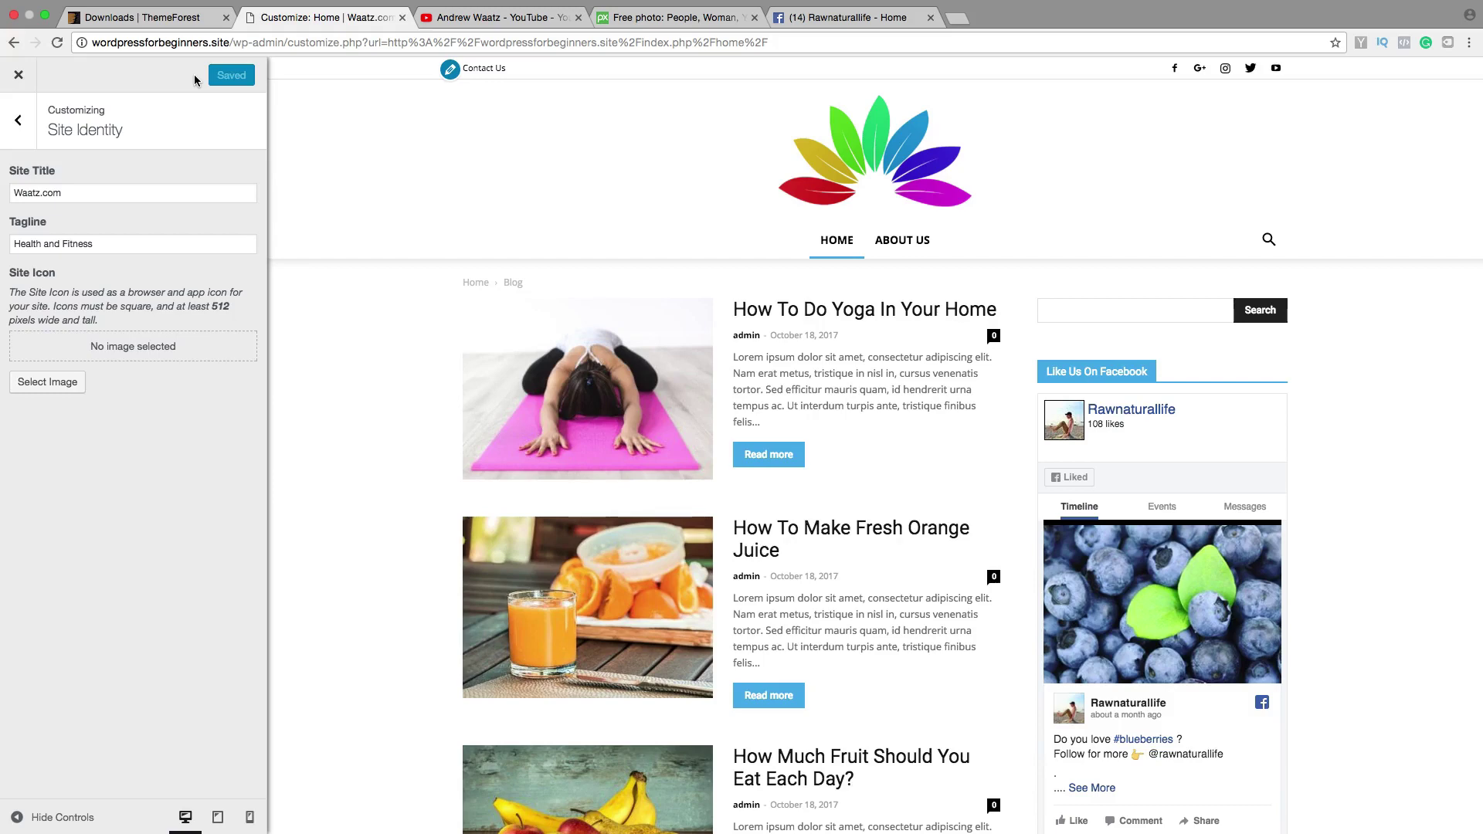
- Leave the Customizer, look at the empty Contact Us page, then go to the admin Dashboard
left_click(19, 77)
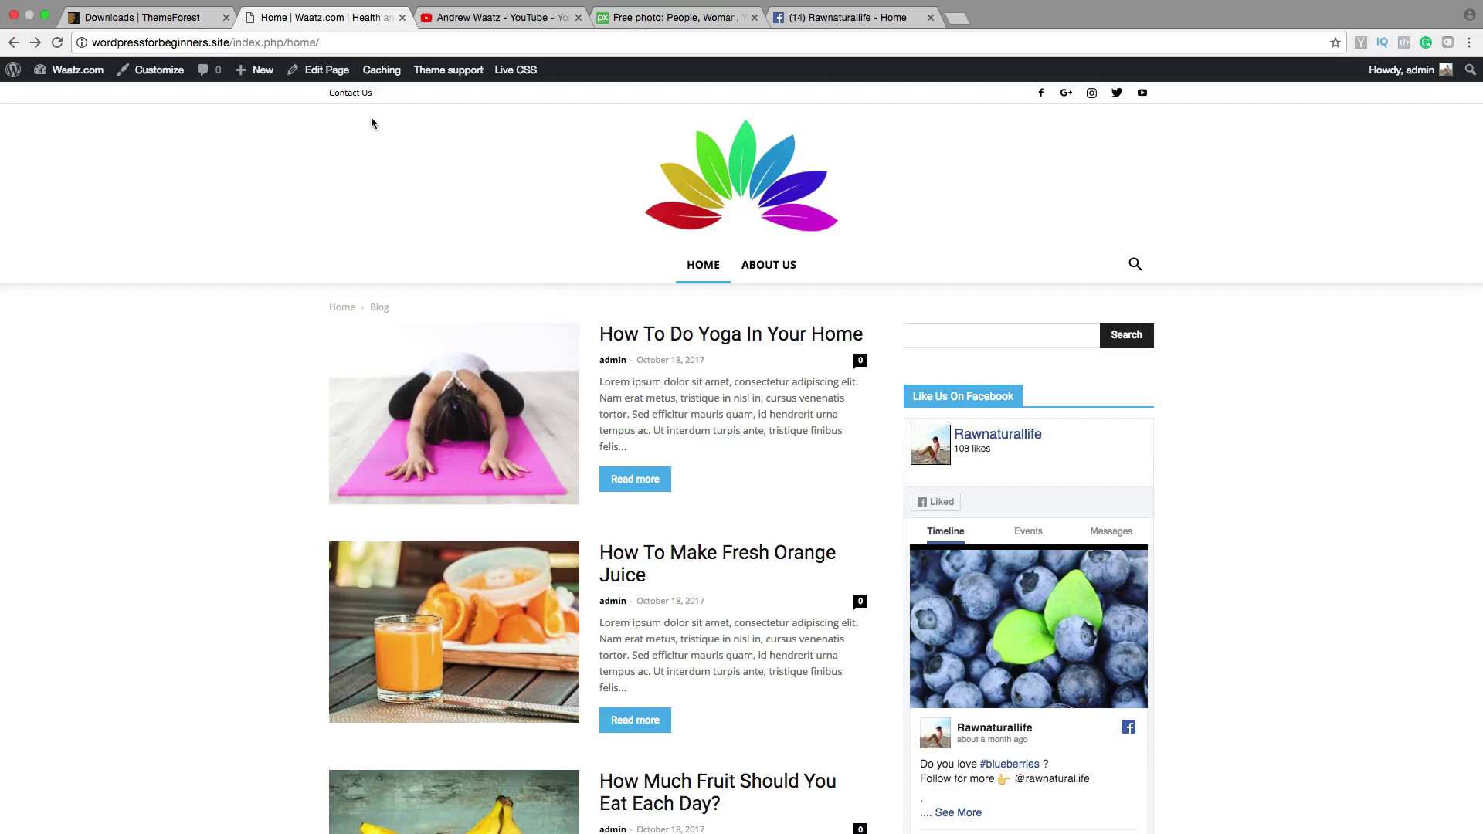
left_click(351, 94)
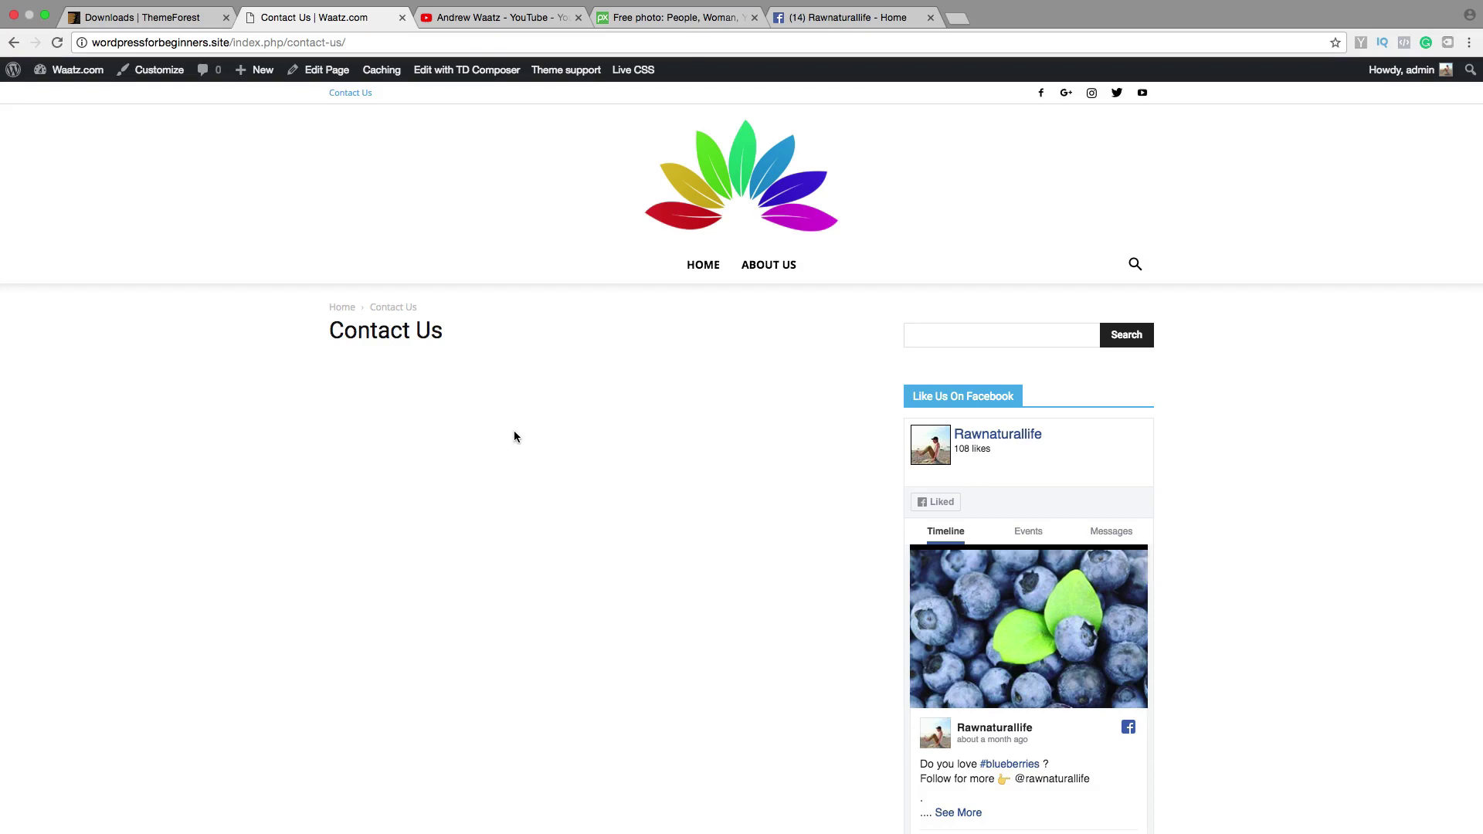
left_click(62, 71)
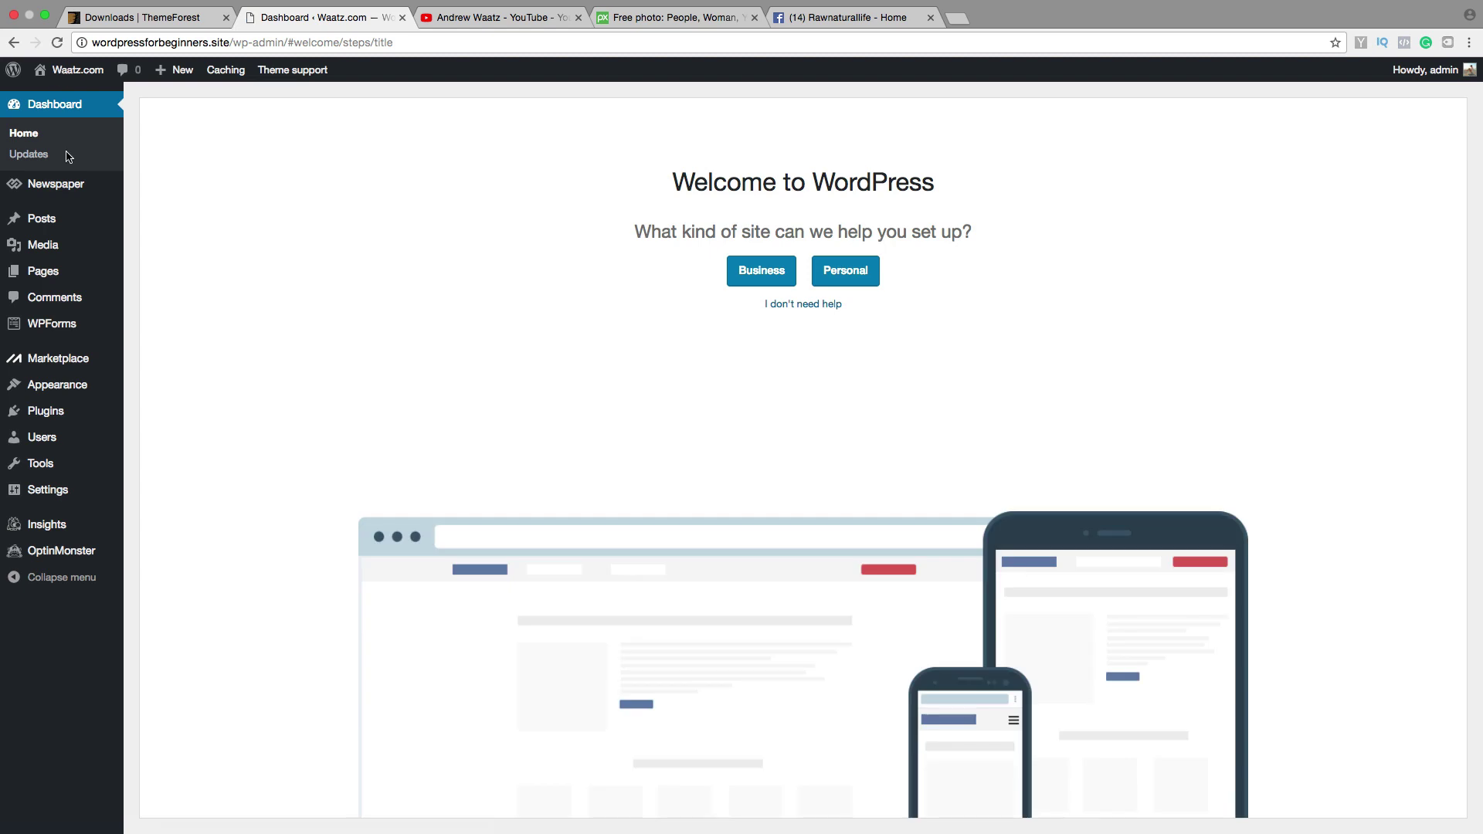
- Install and activate Contact Form 7 from the Popular plugins list
left_click(44, 417)
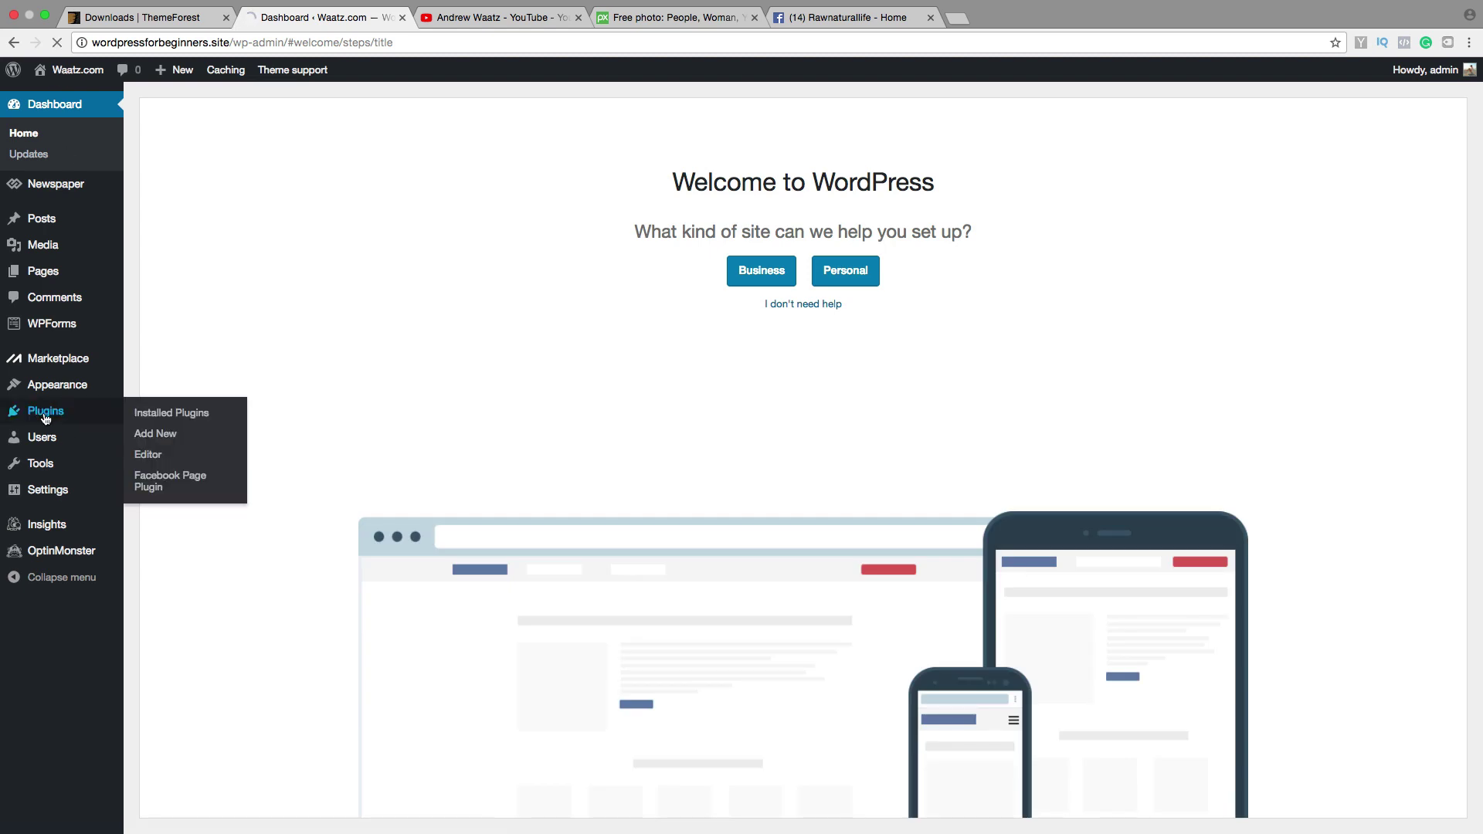
left_click(145, 437)
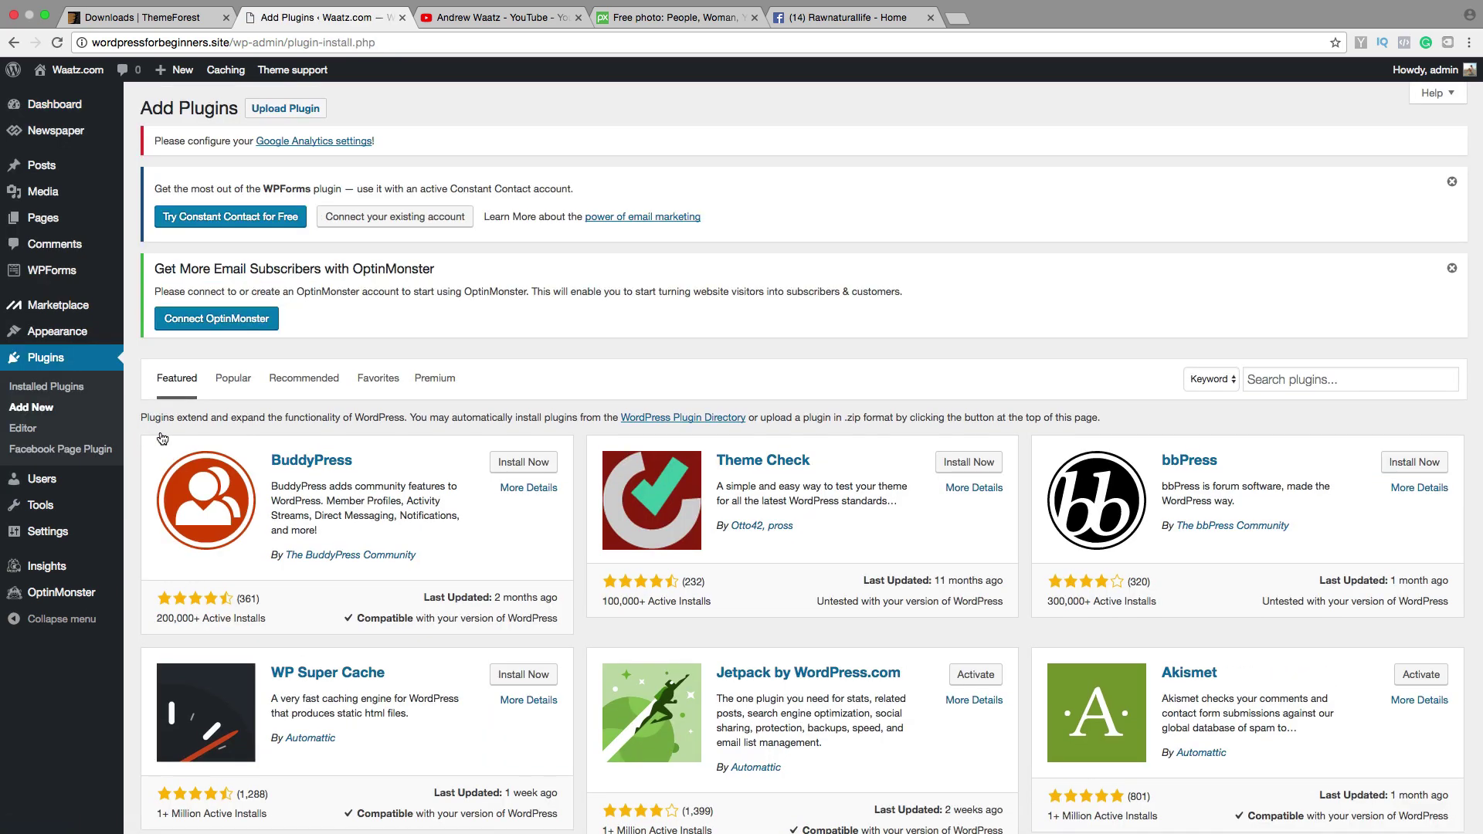
left_click(233, 379)
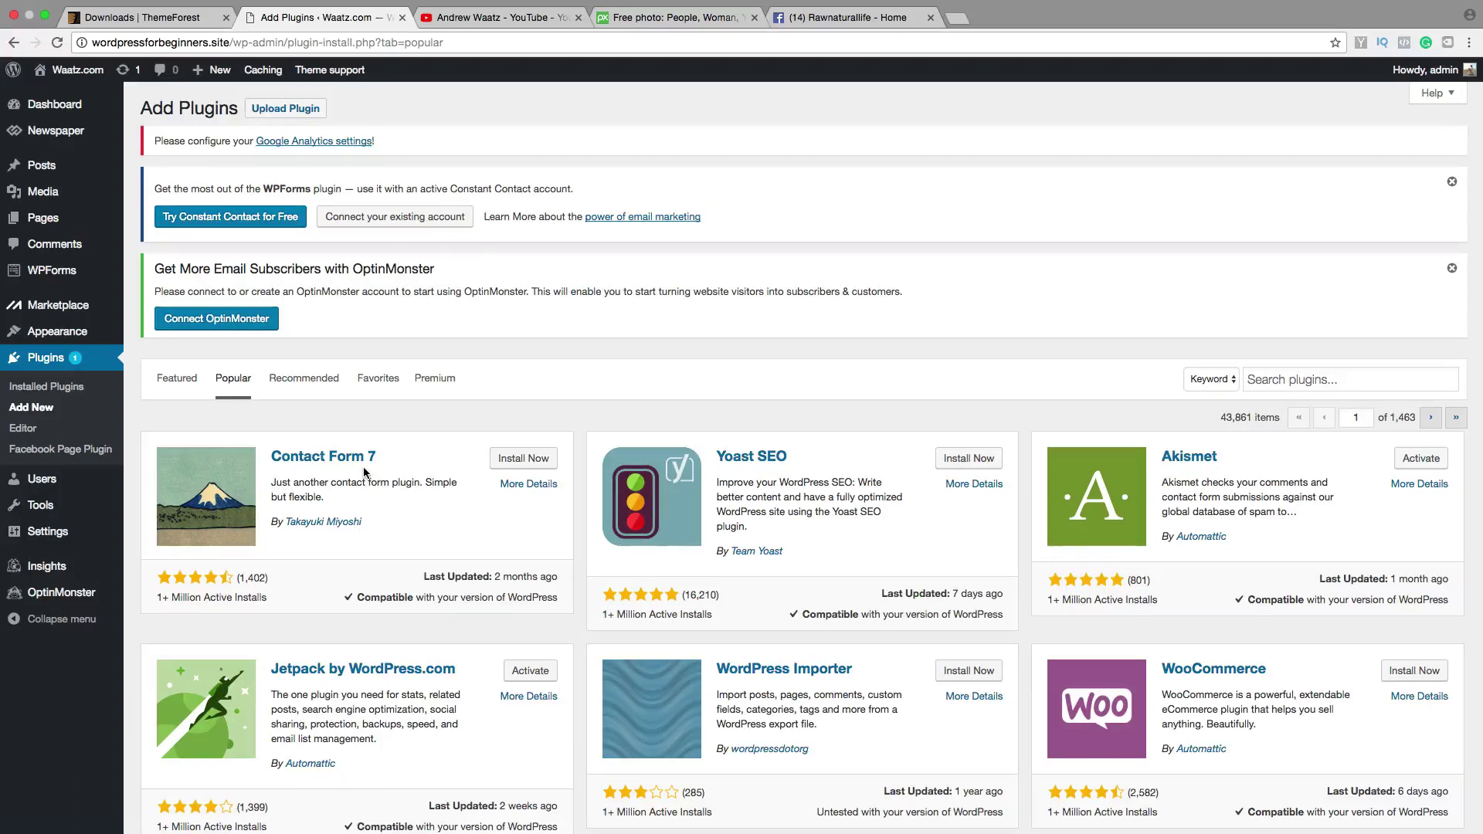
left_click(523, 460)
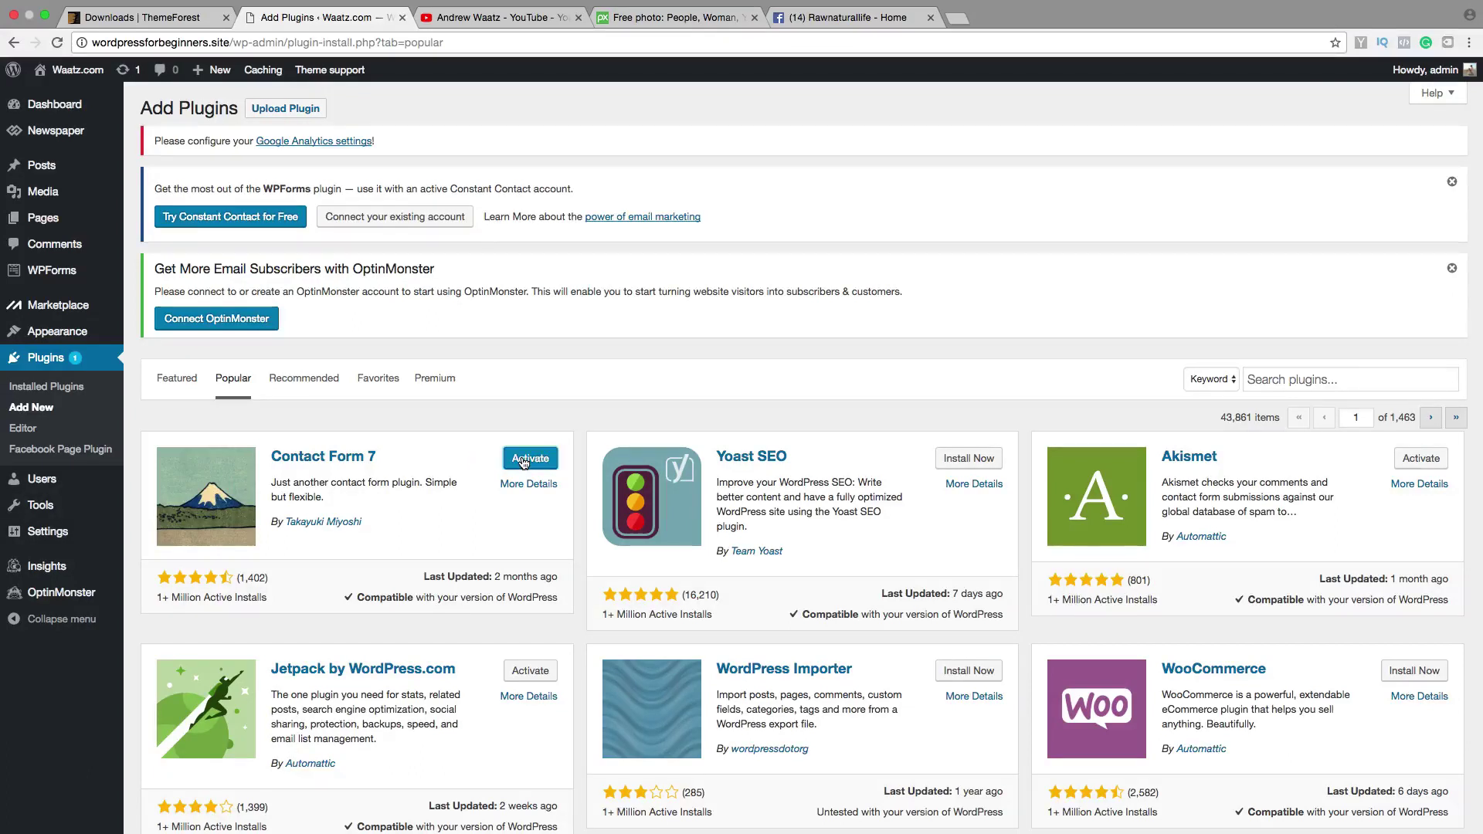
left_click(523, 460)
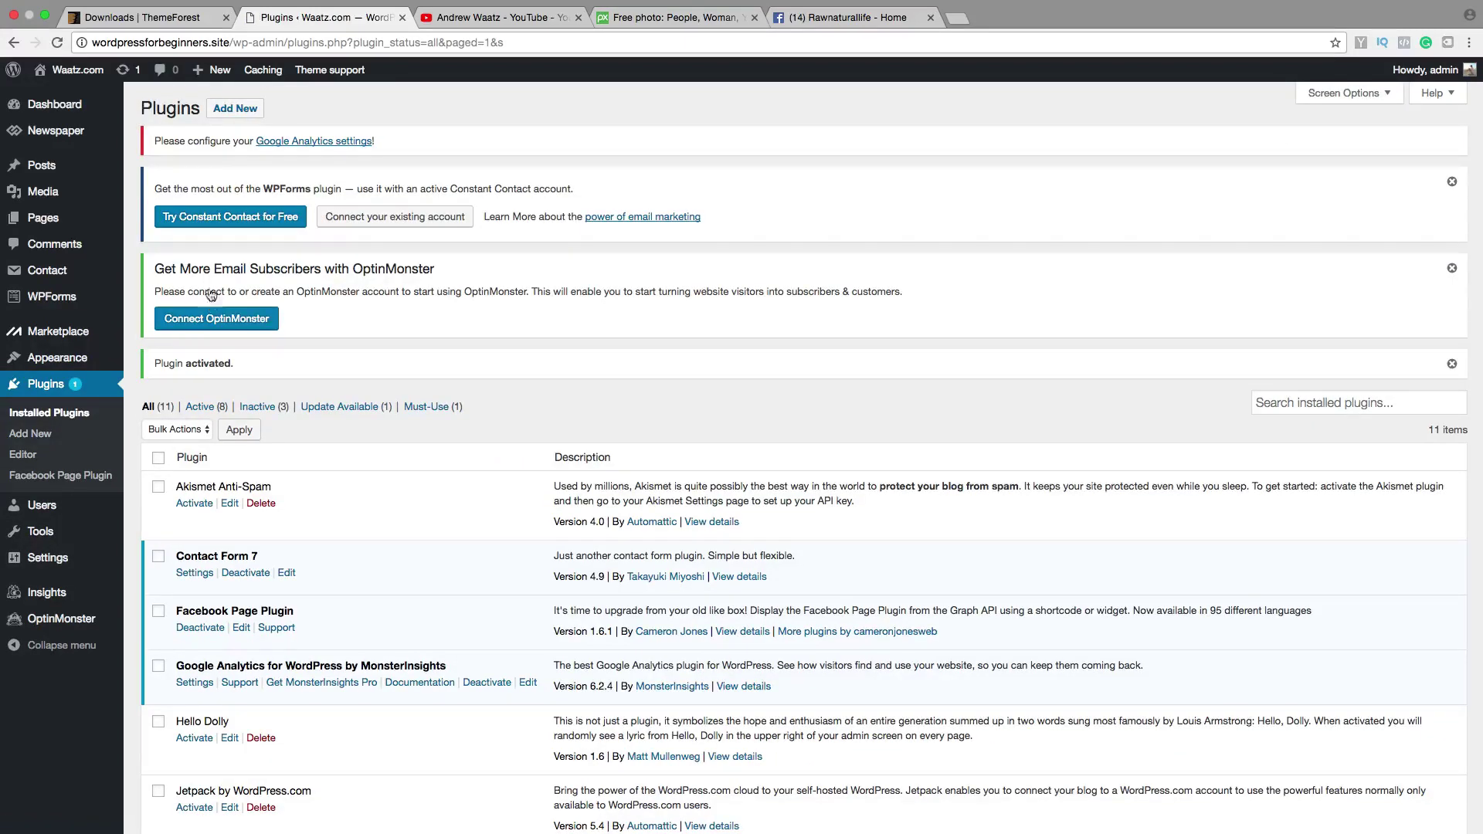
- Open Contact form 1, review its Mail settings and save the form
left_click(42, 274)
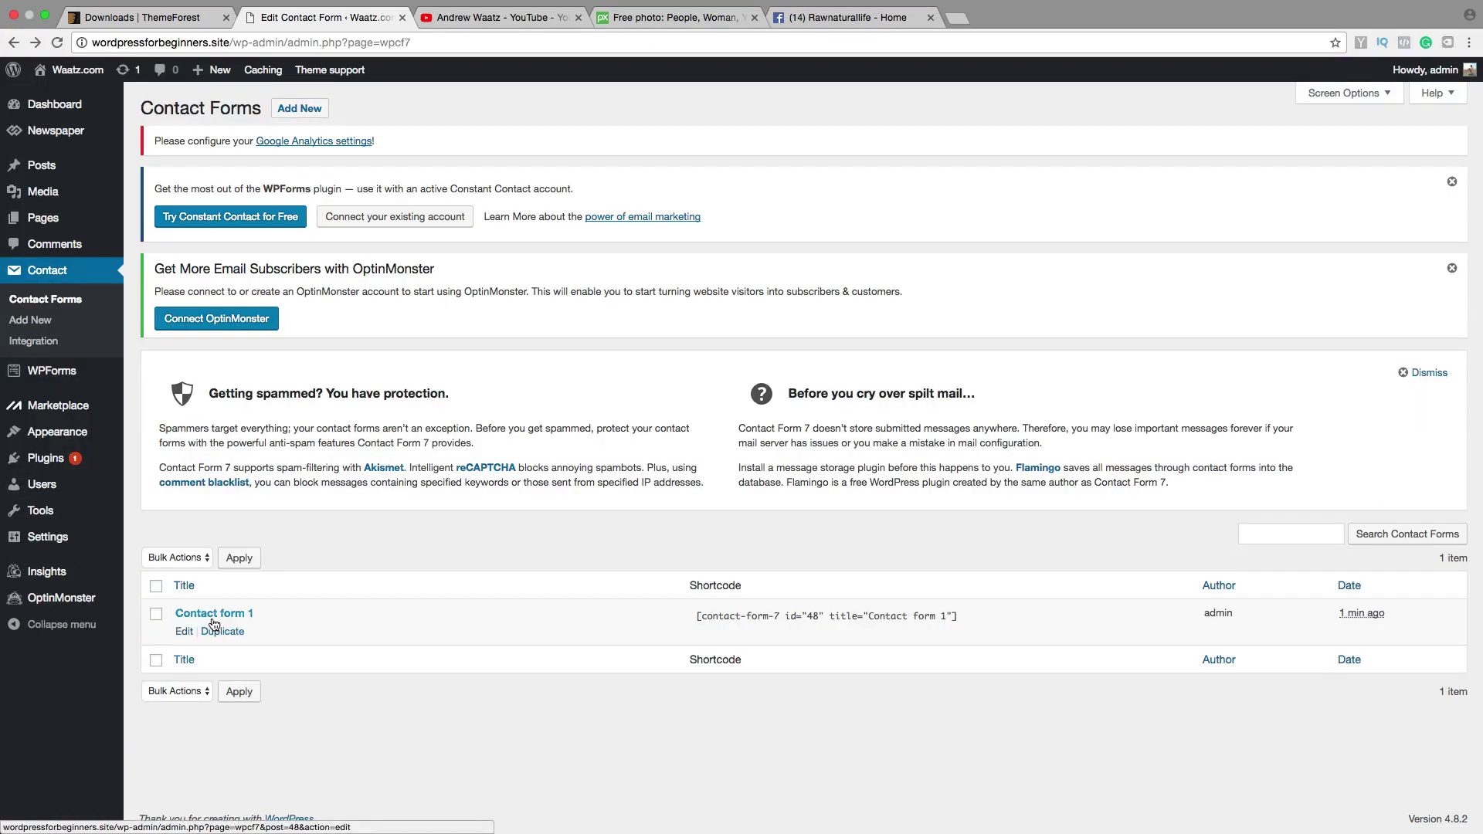
left_click(185, 634)
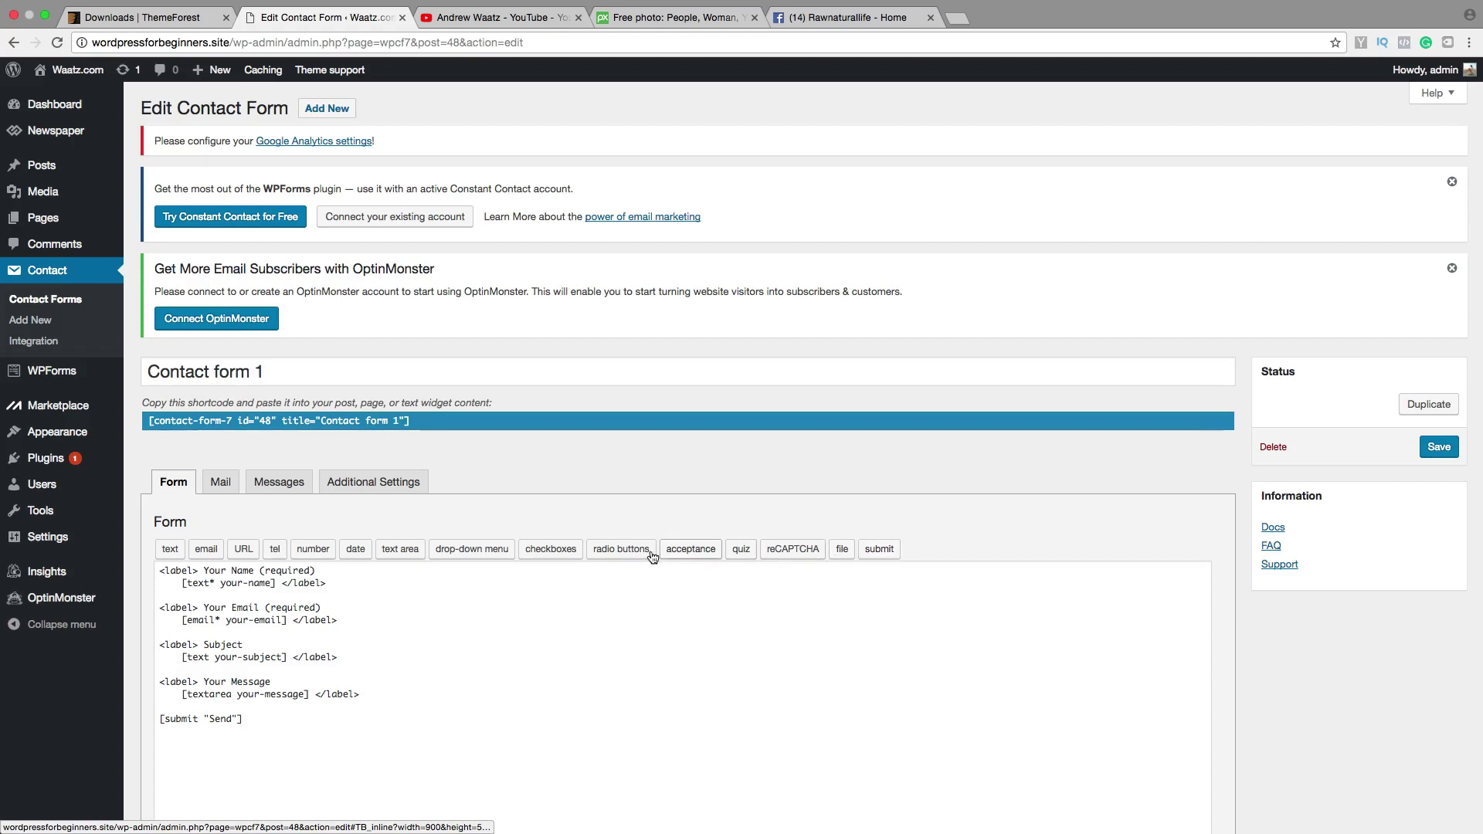
left_click(221, 482)
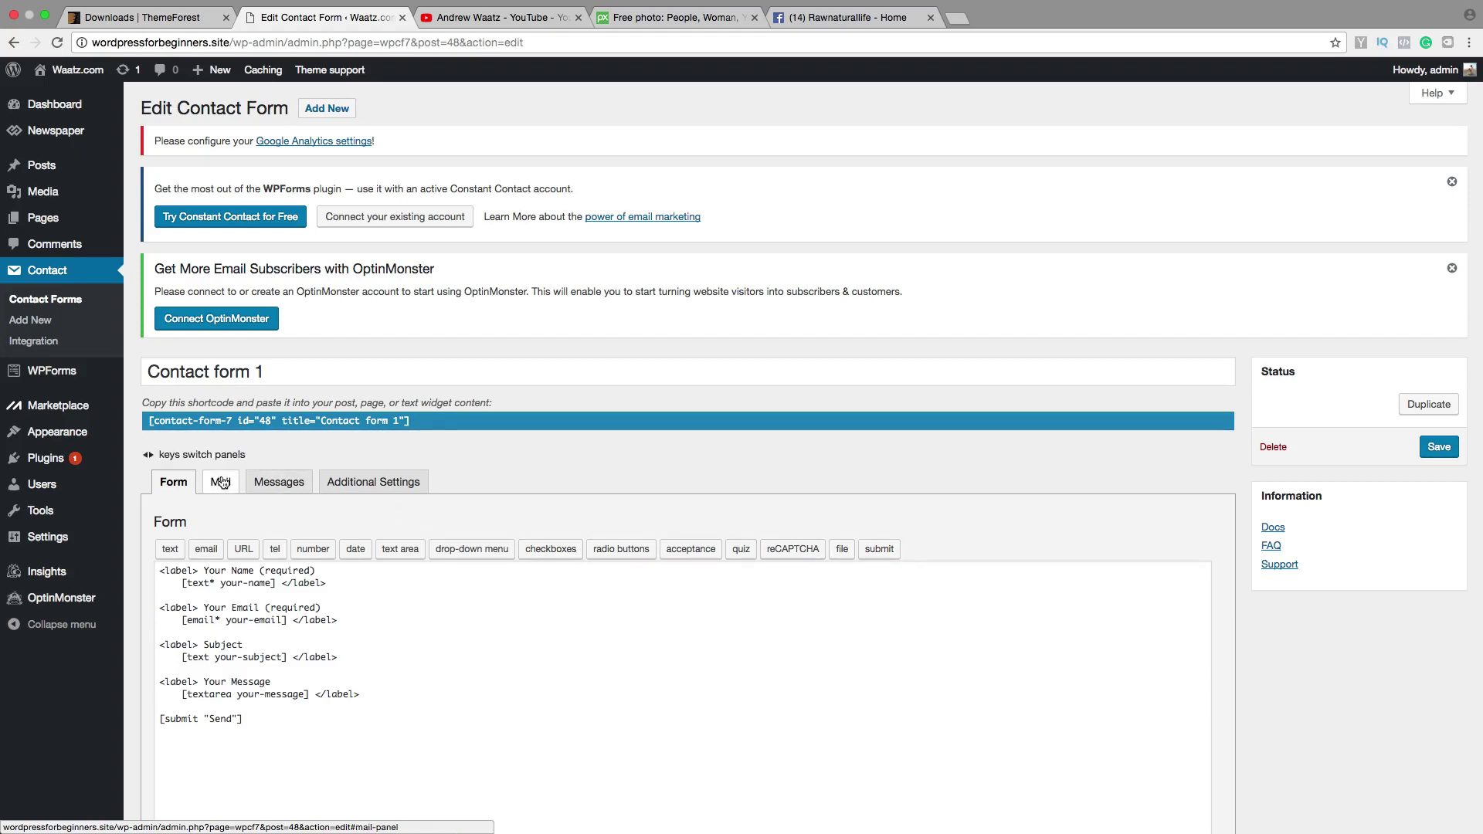
scroll(216, 521, "down", 2)
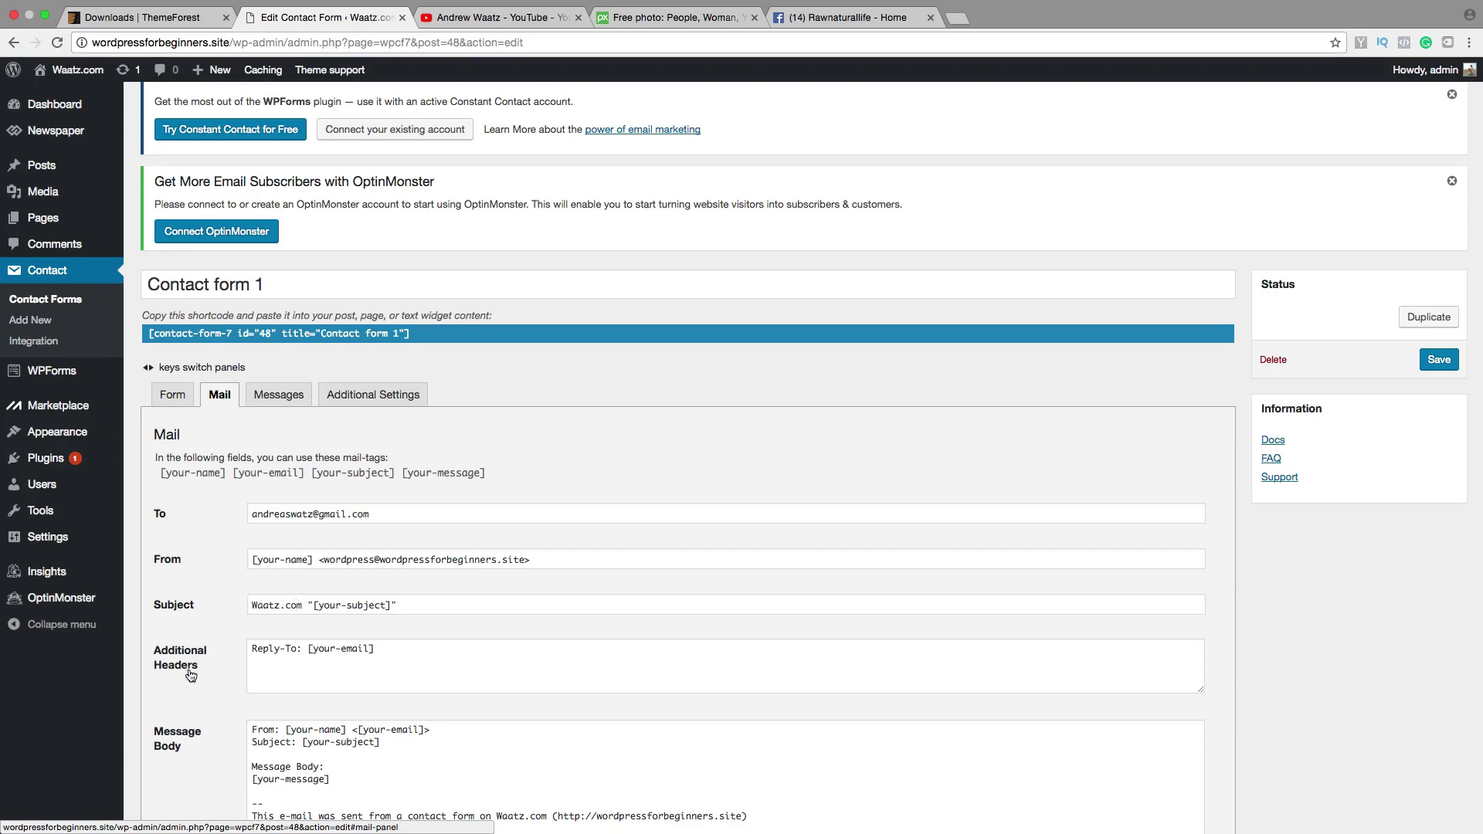
scroll(194, 713, "down", 3)
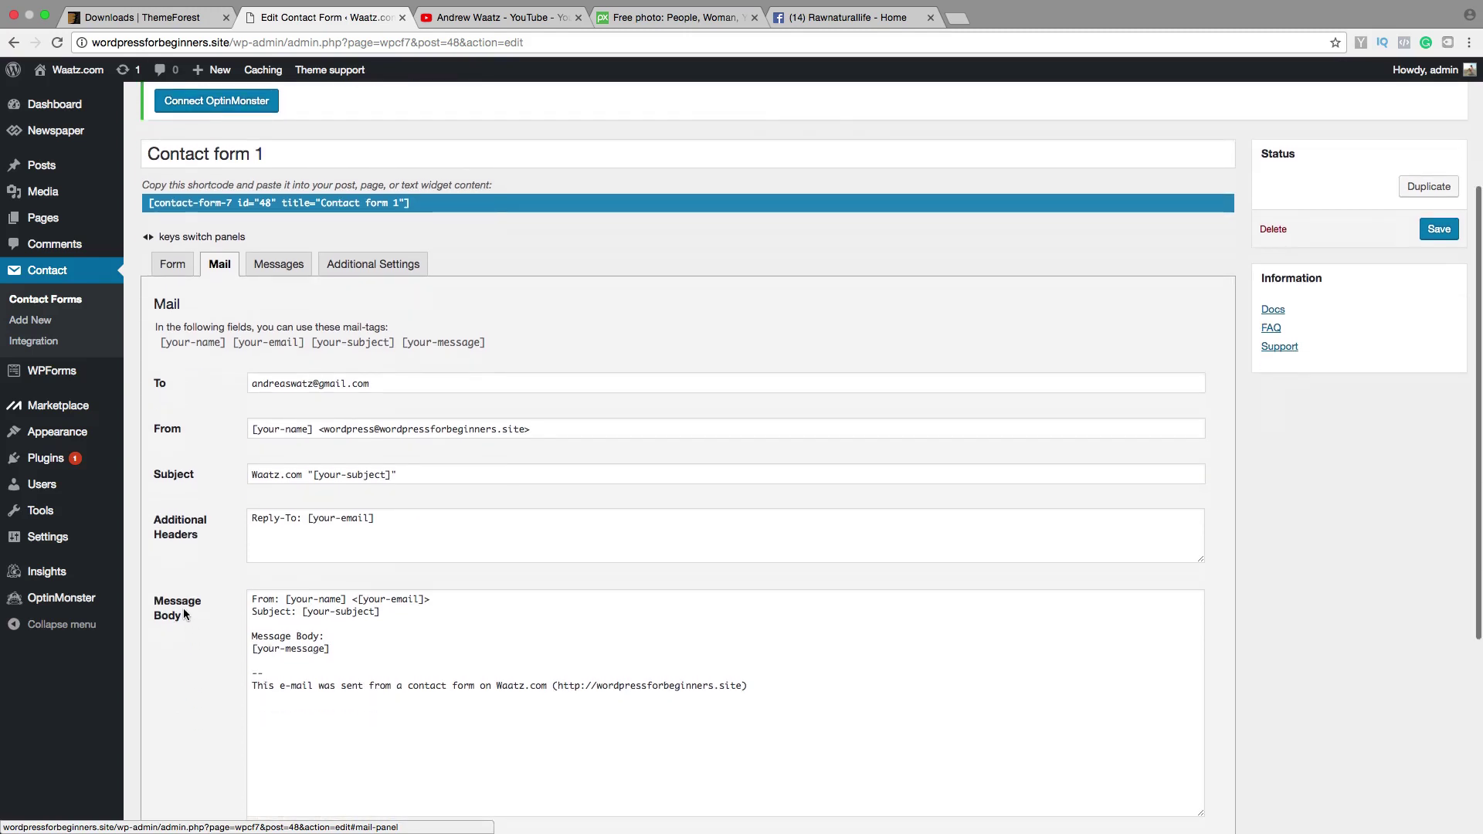
scroll(185, 640, "down", 6)
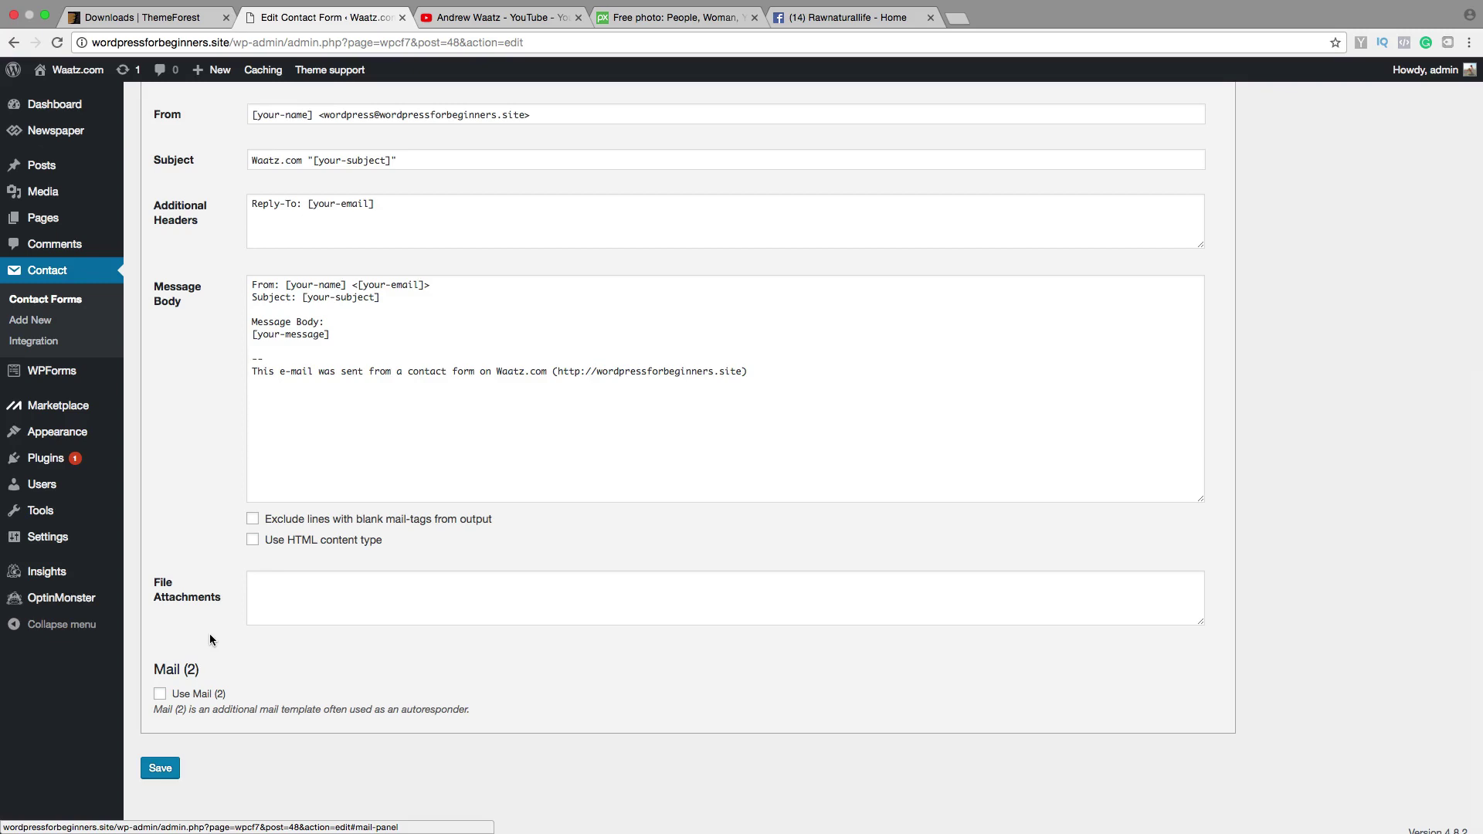
scroll(210, 640, "up", 5)
scroll(291, 651, "down", 2)
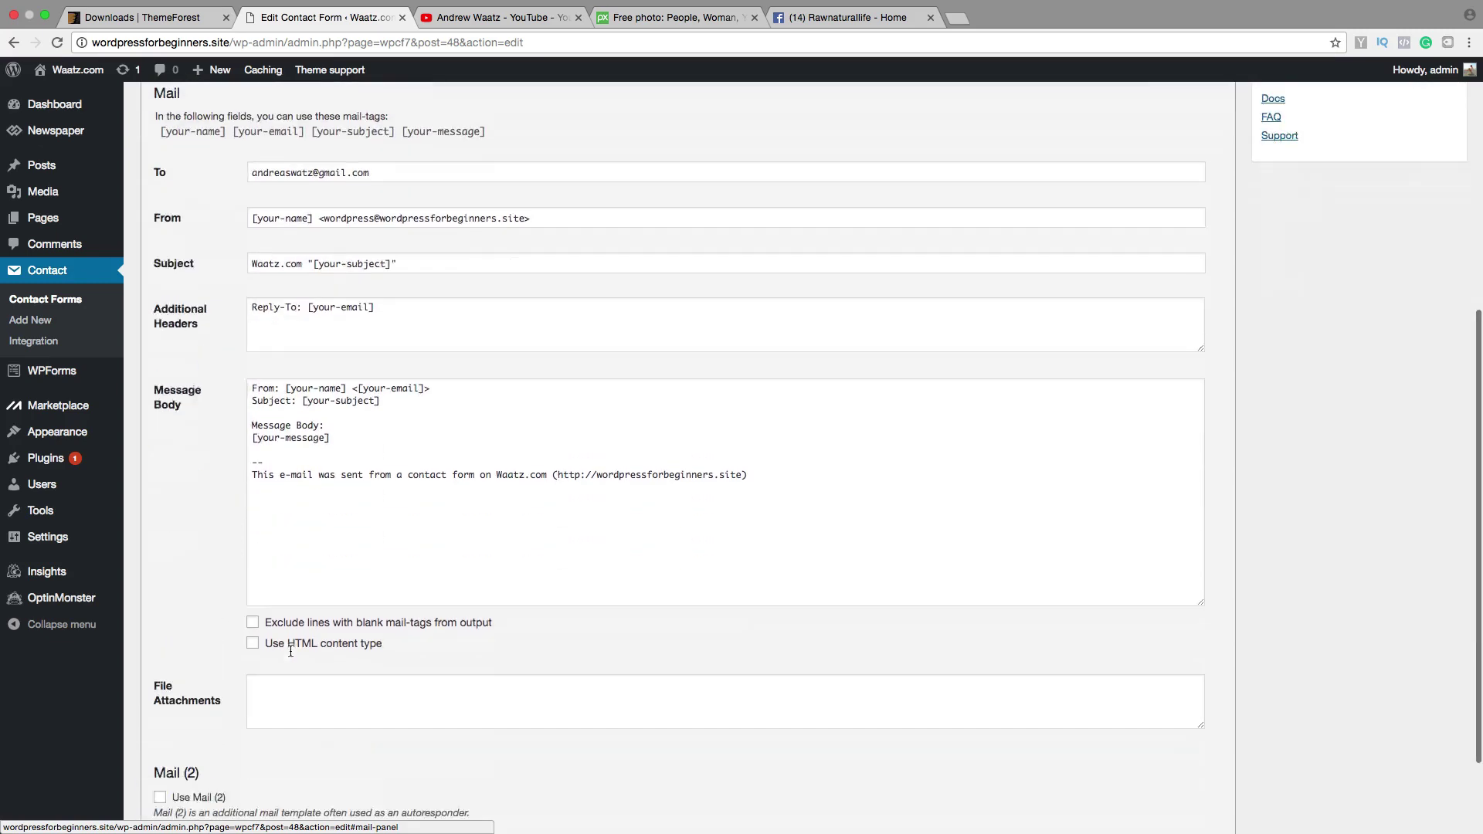
scroll(290, 651, "down", 2)
left_click(160, 757)
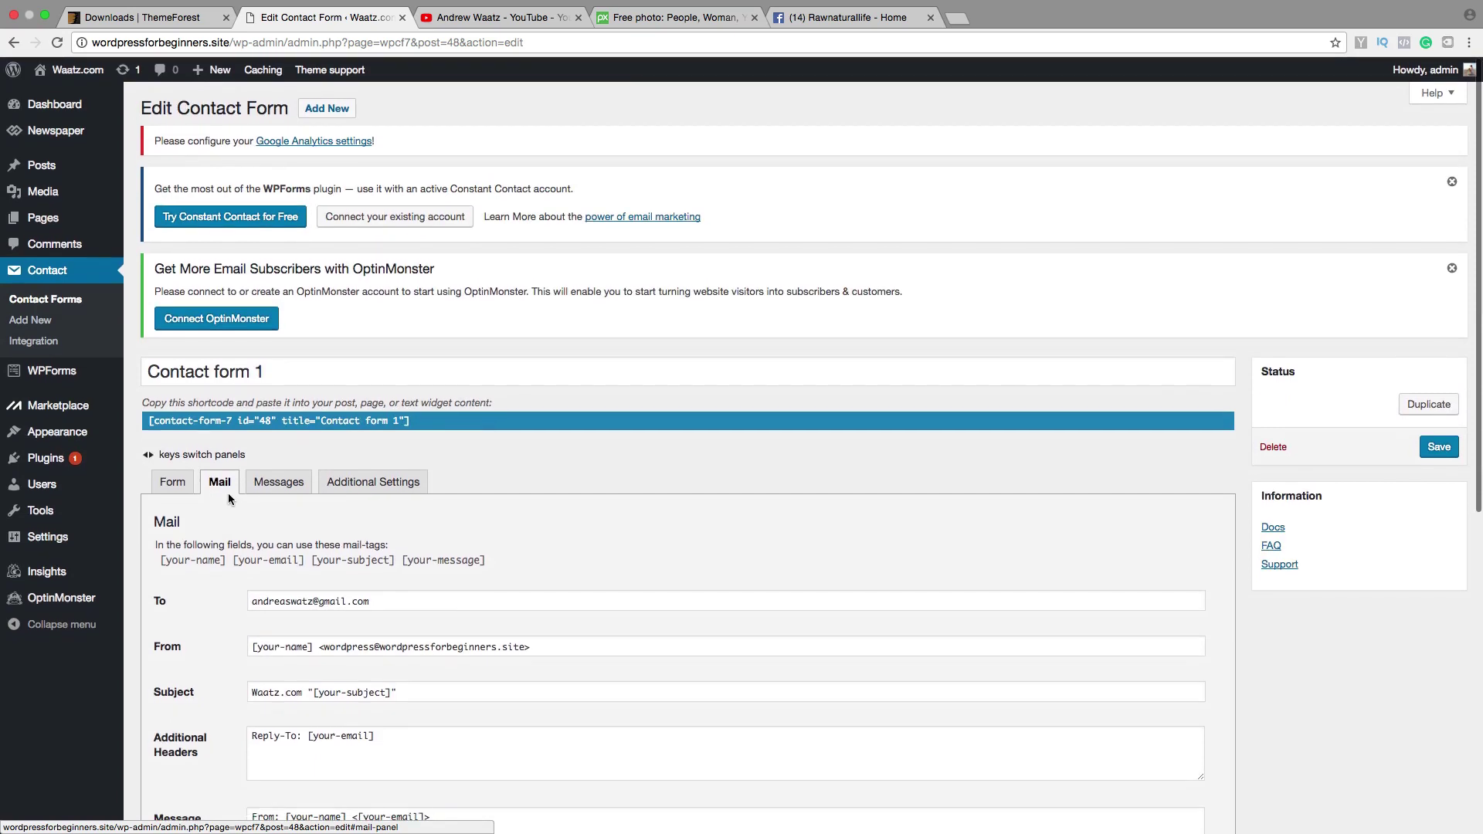
- Review the status messages on Contact form 1's Messages tab
left_click(277, 486)
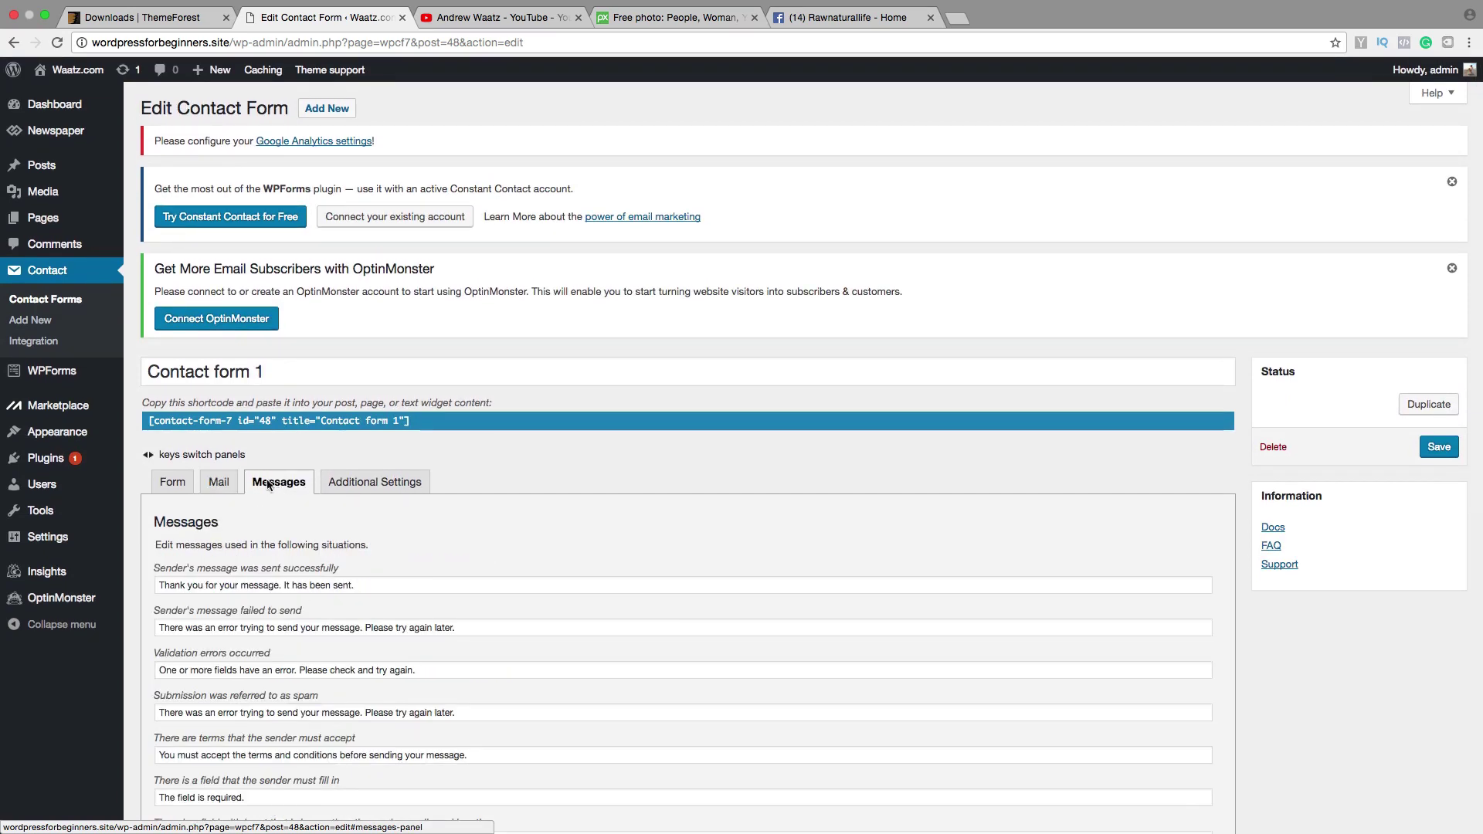
scroll(286, 658, "down", 7)
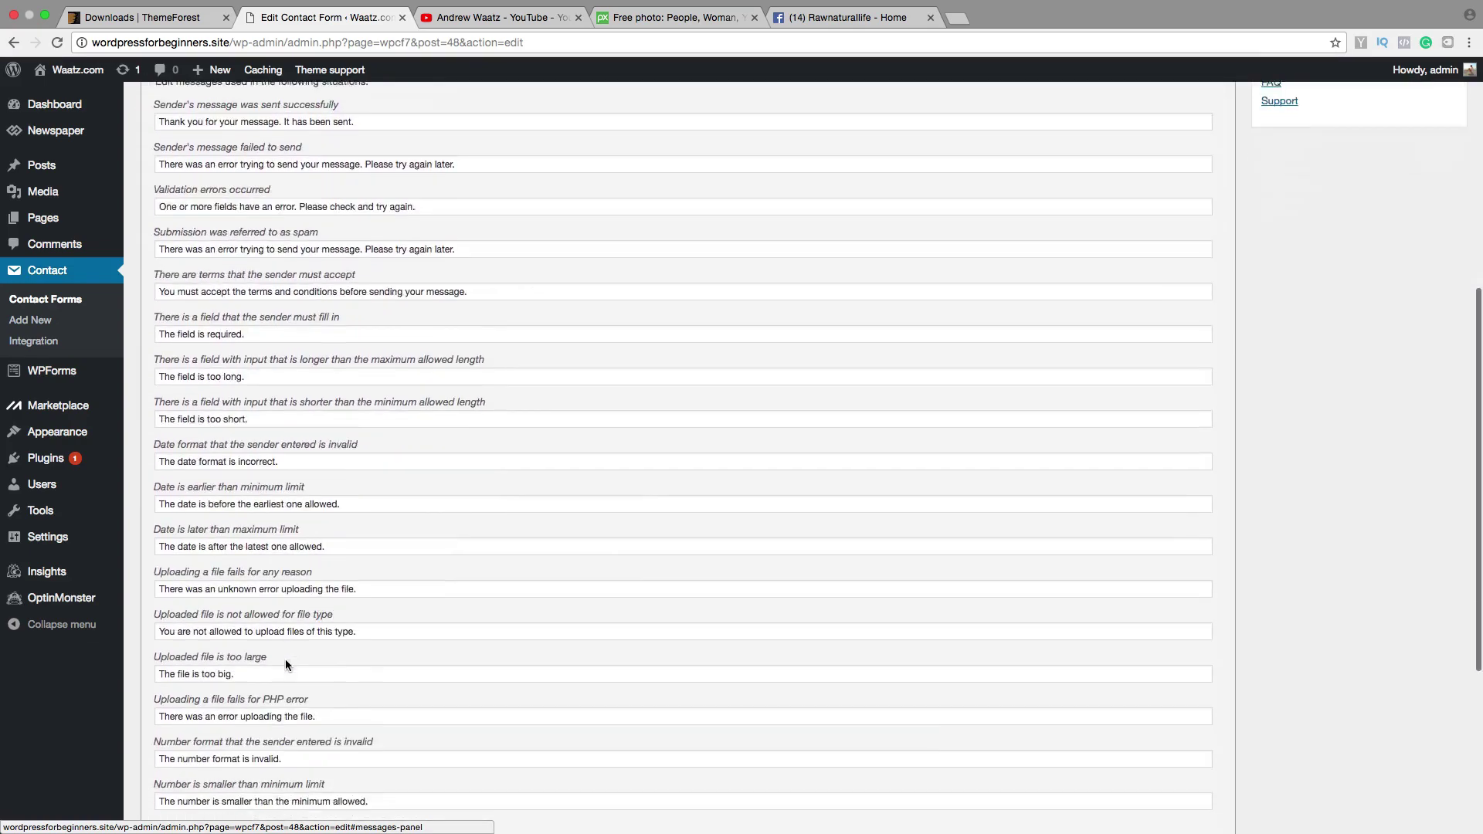
scroll(286, 664, "up", 6)
scroll(286, 664, "down", 6)
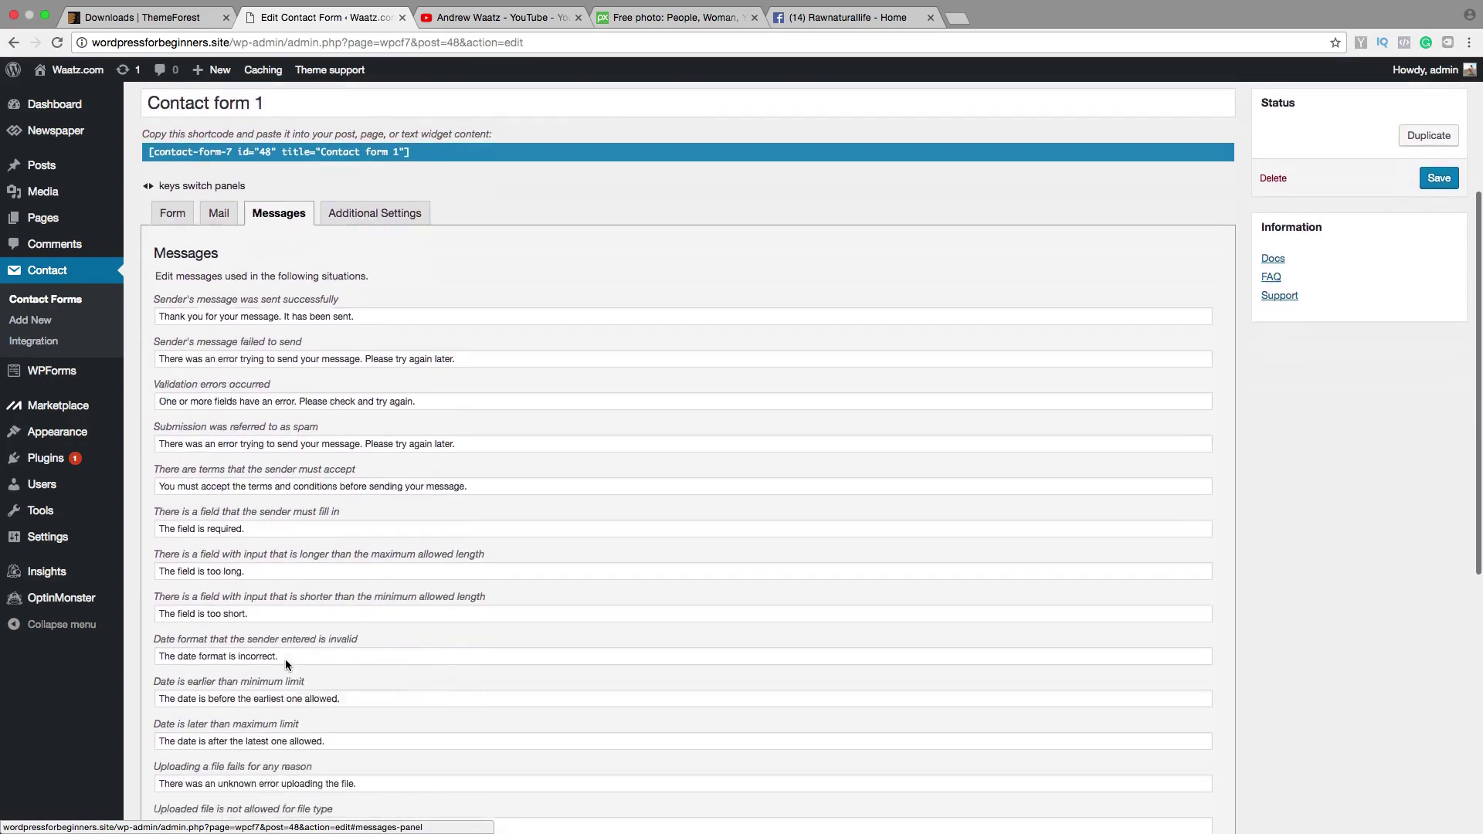
scroll(285, 659, "down", 4)
scroll(285, 660, "up", 10)
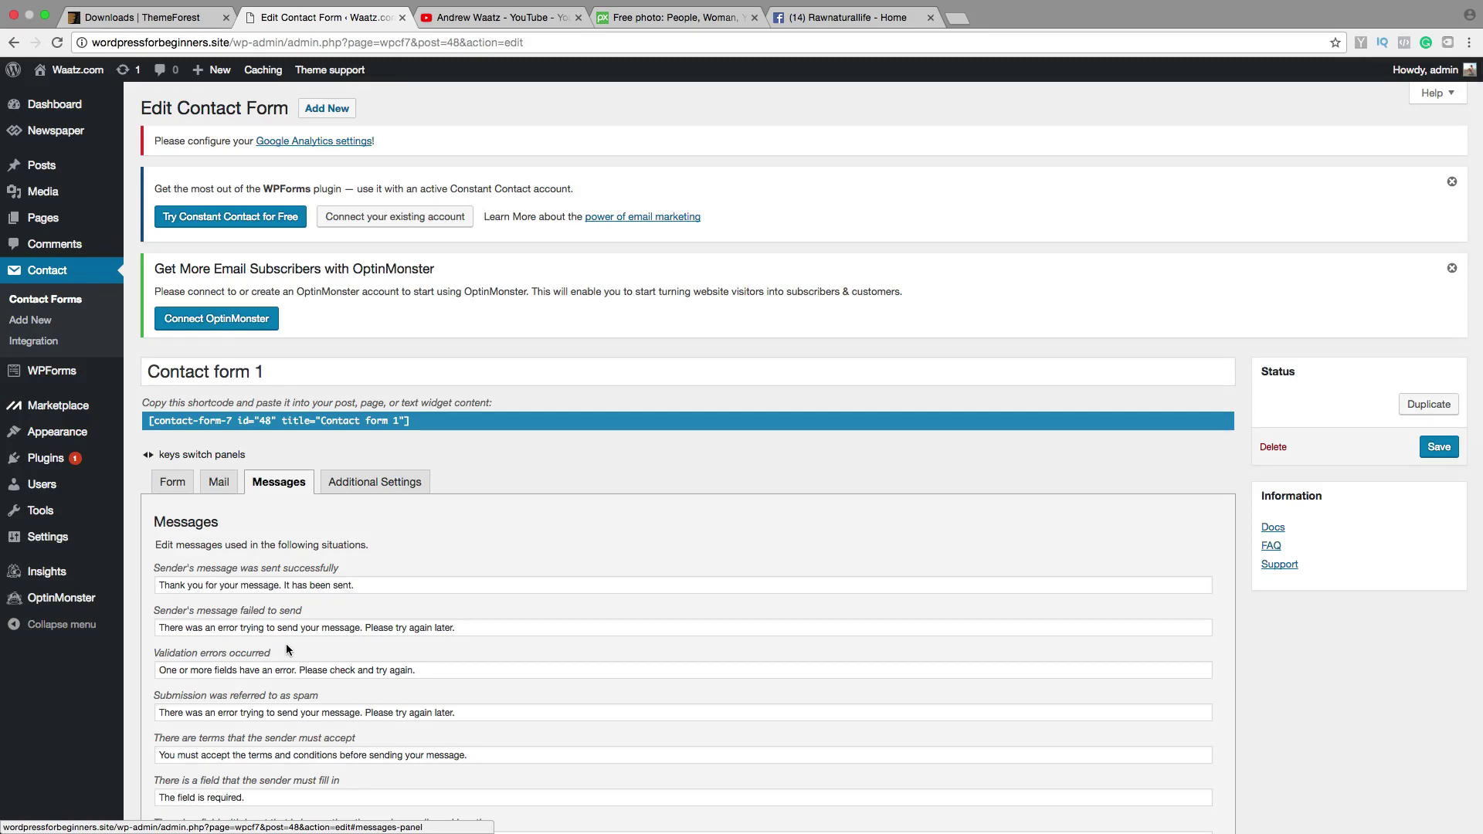
- Paste the shortcode [contact-form-7 id="48" title="Contact form 1"] into the Contact Us page and update it
left_click(419, 423)
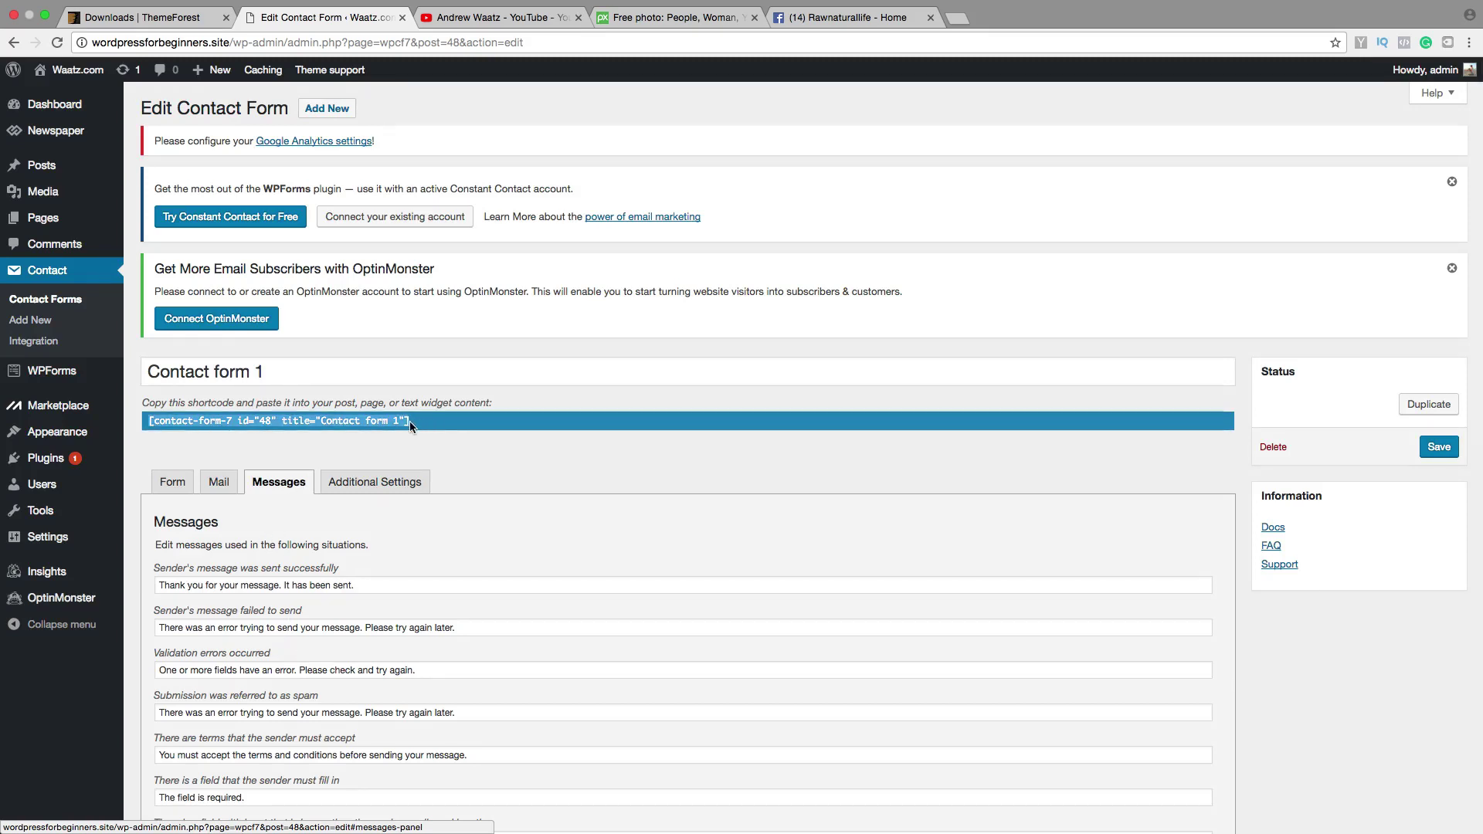
right_click(336, 420)
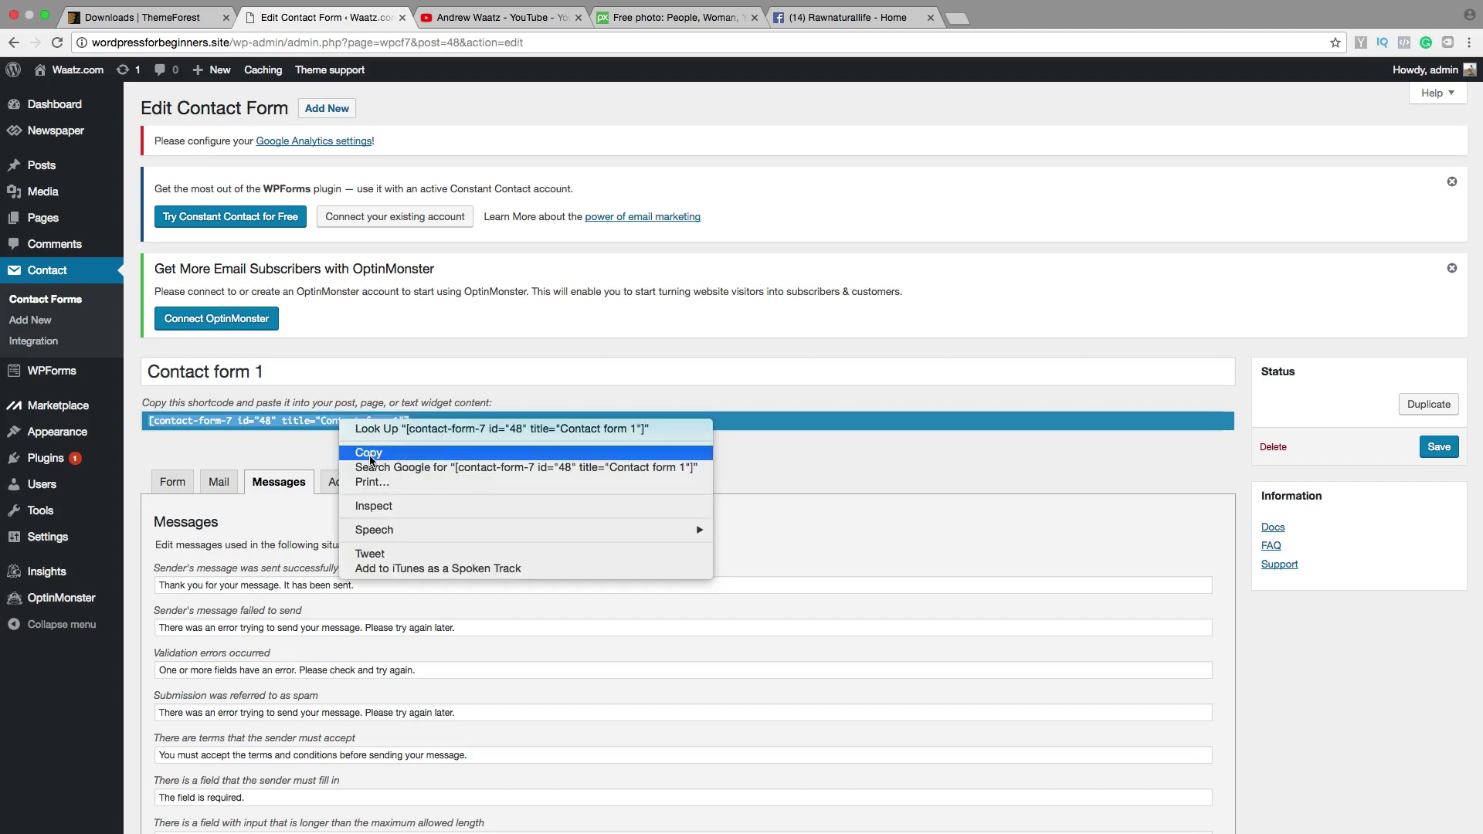
left_click(370, 454)
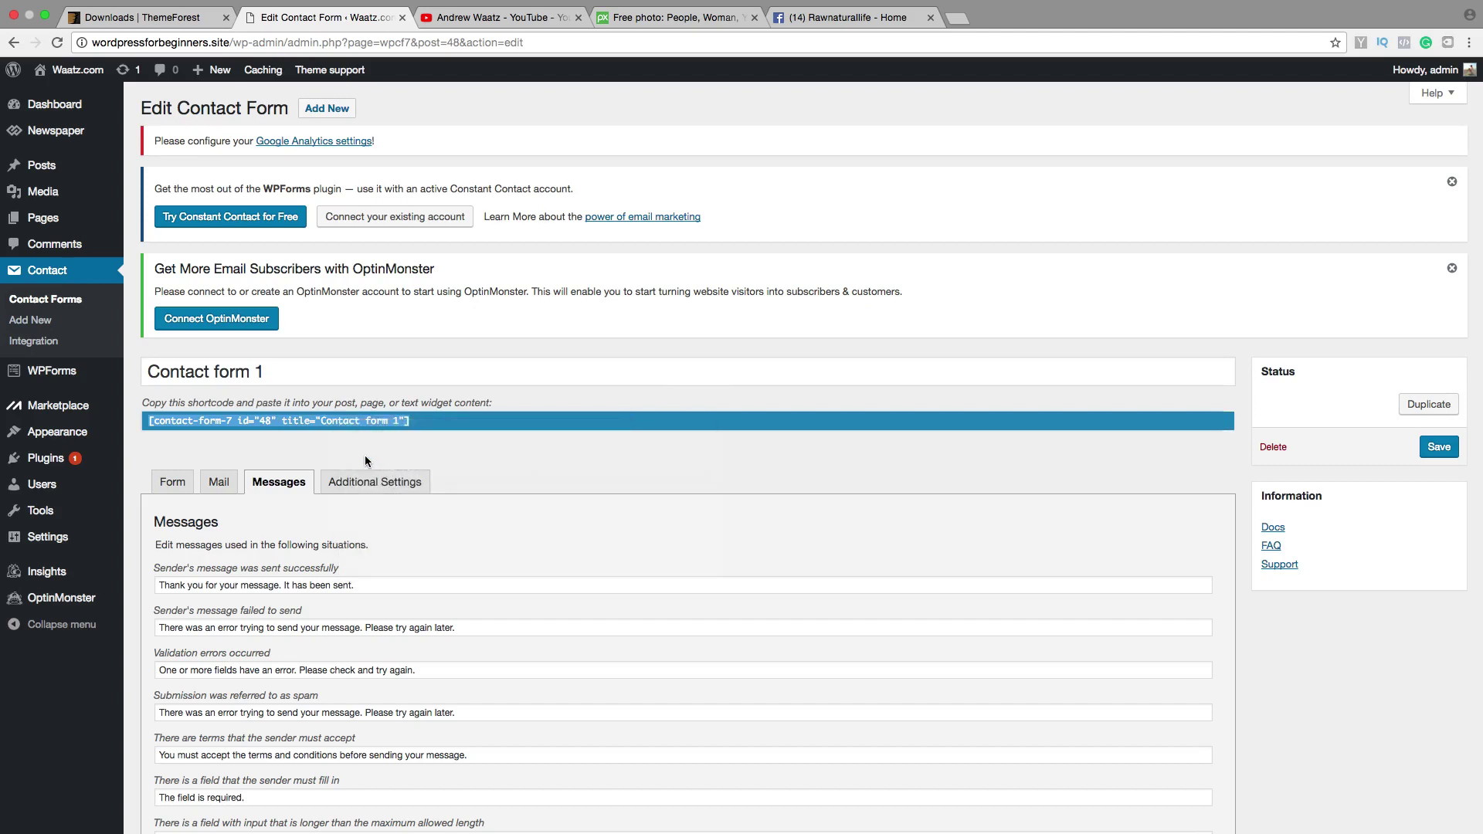
mouse_move(43, 222)
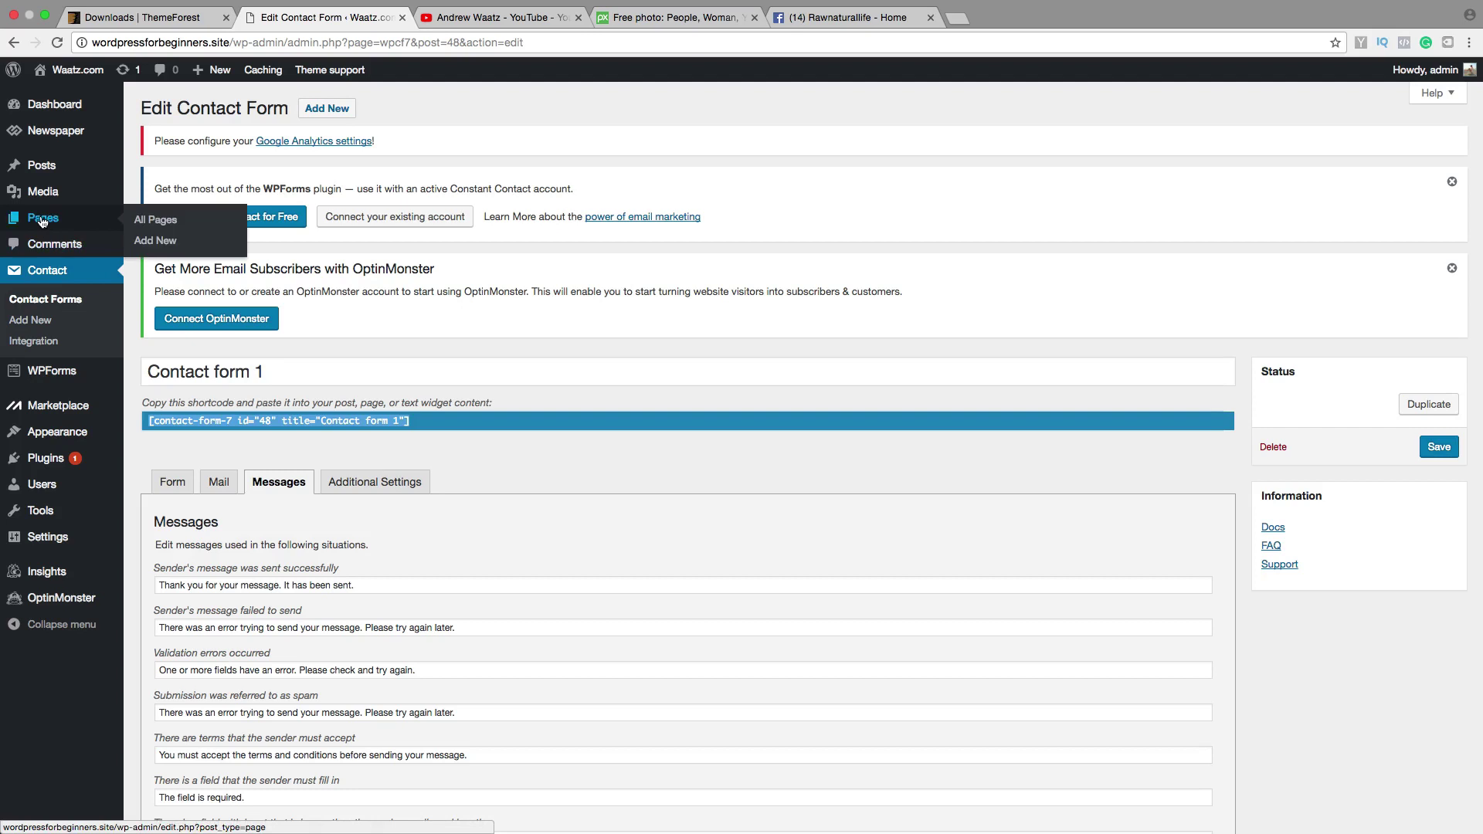
left_click(152, 220)
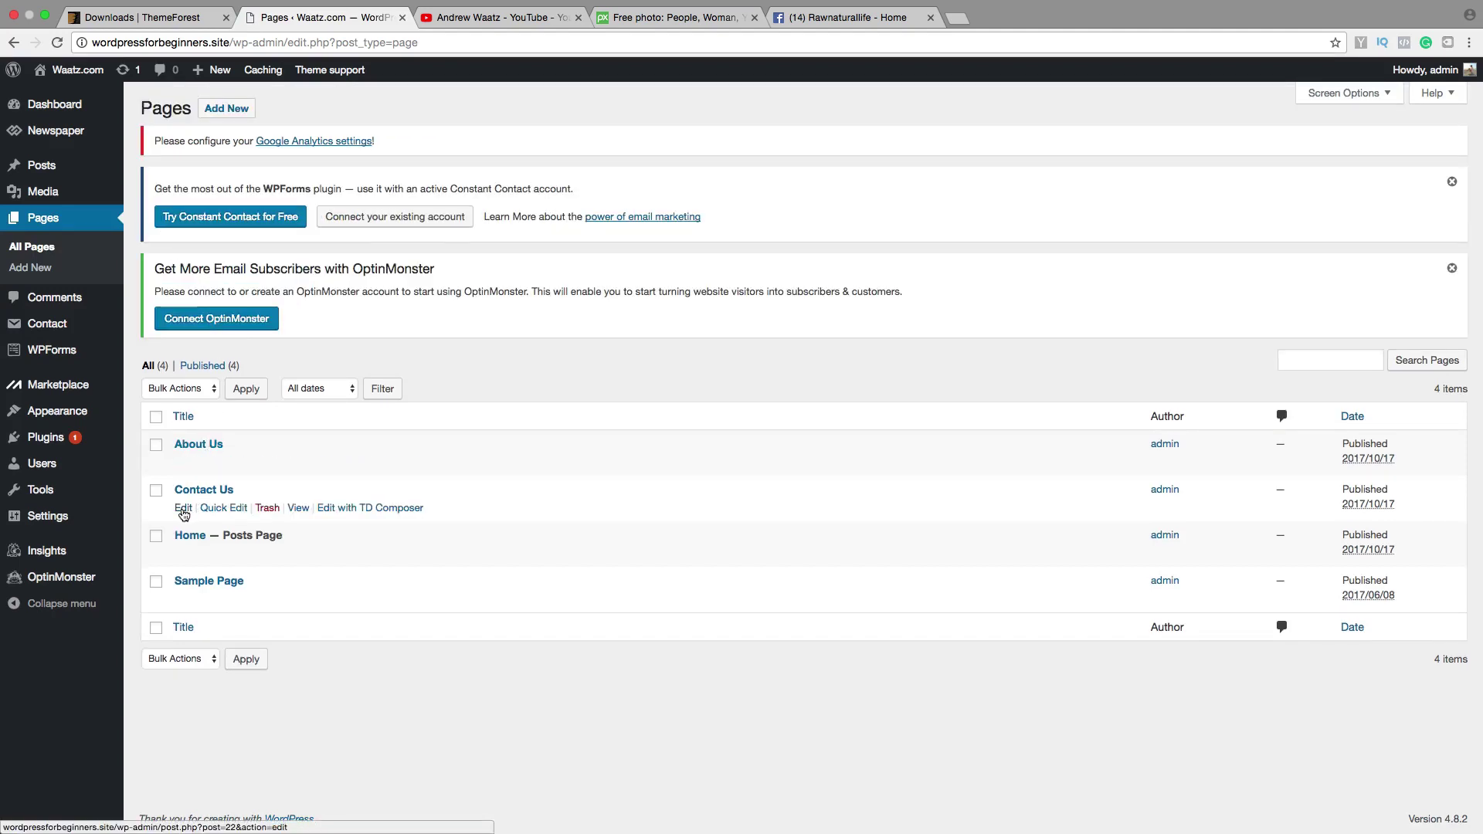
left_click(184, 510)
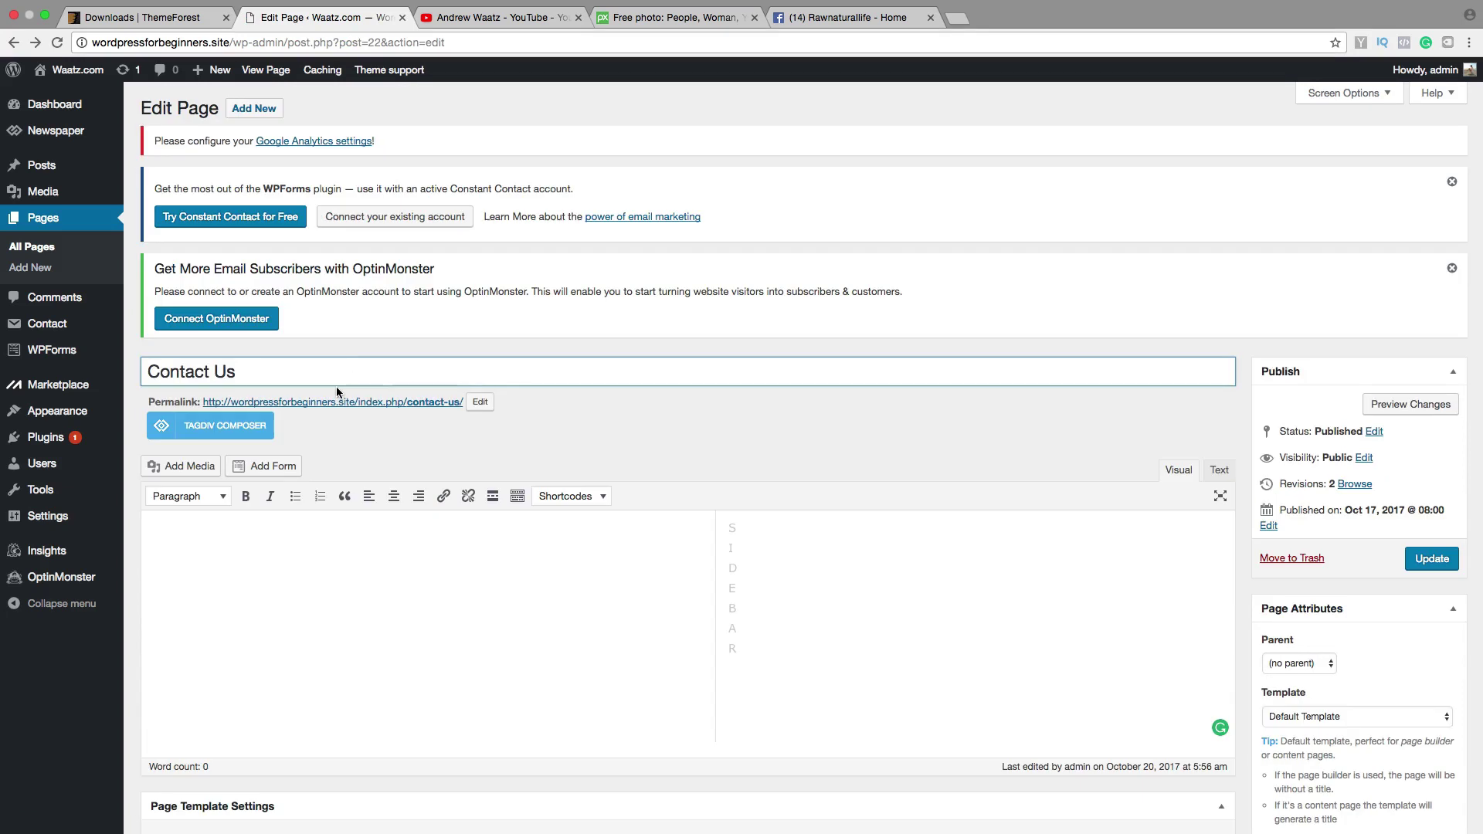
left_click(188, 547)
right_click(176, 533)
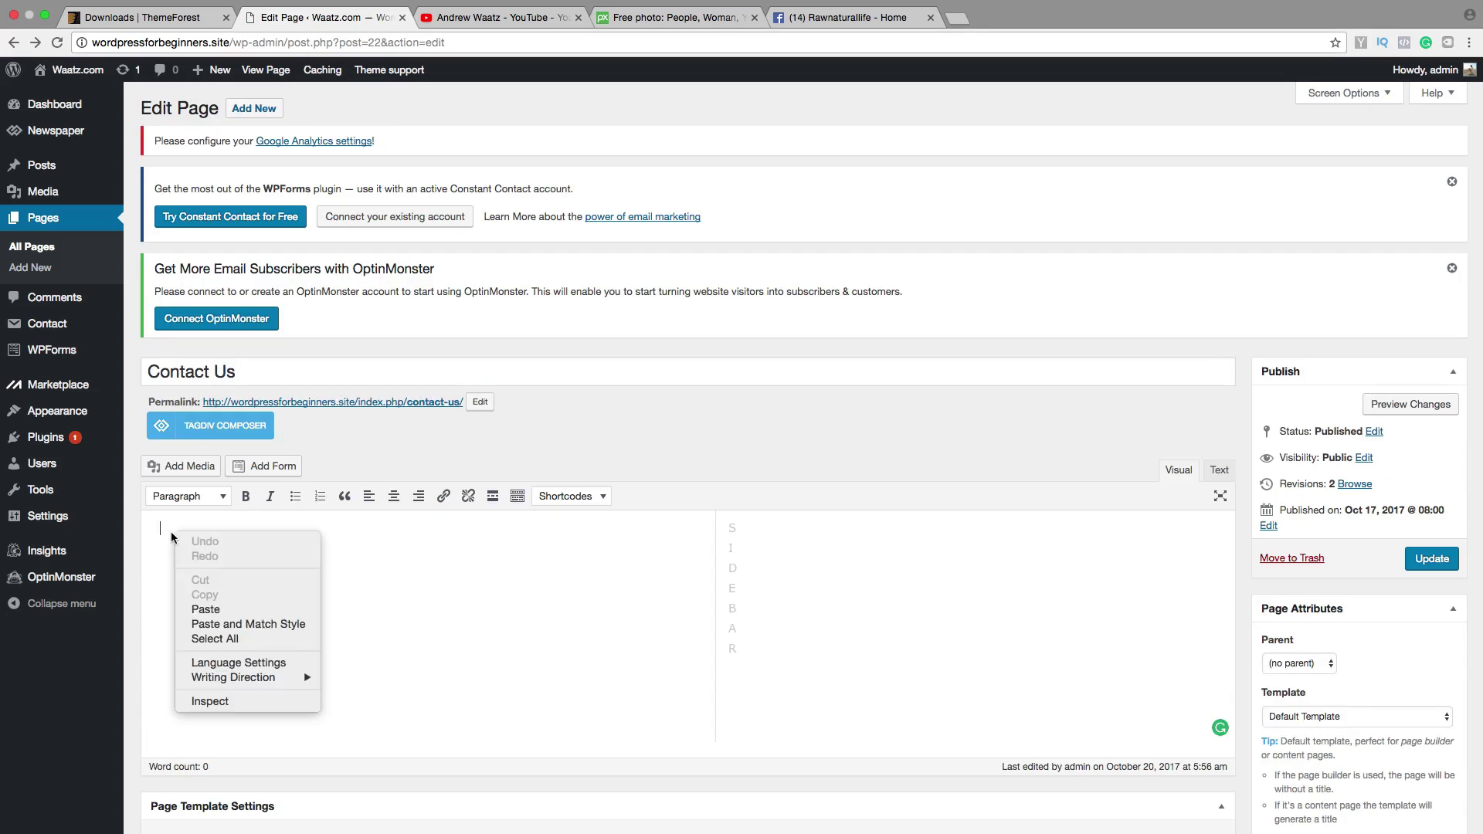
left_click(209, 608)
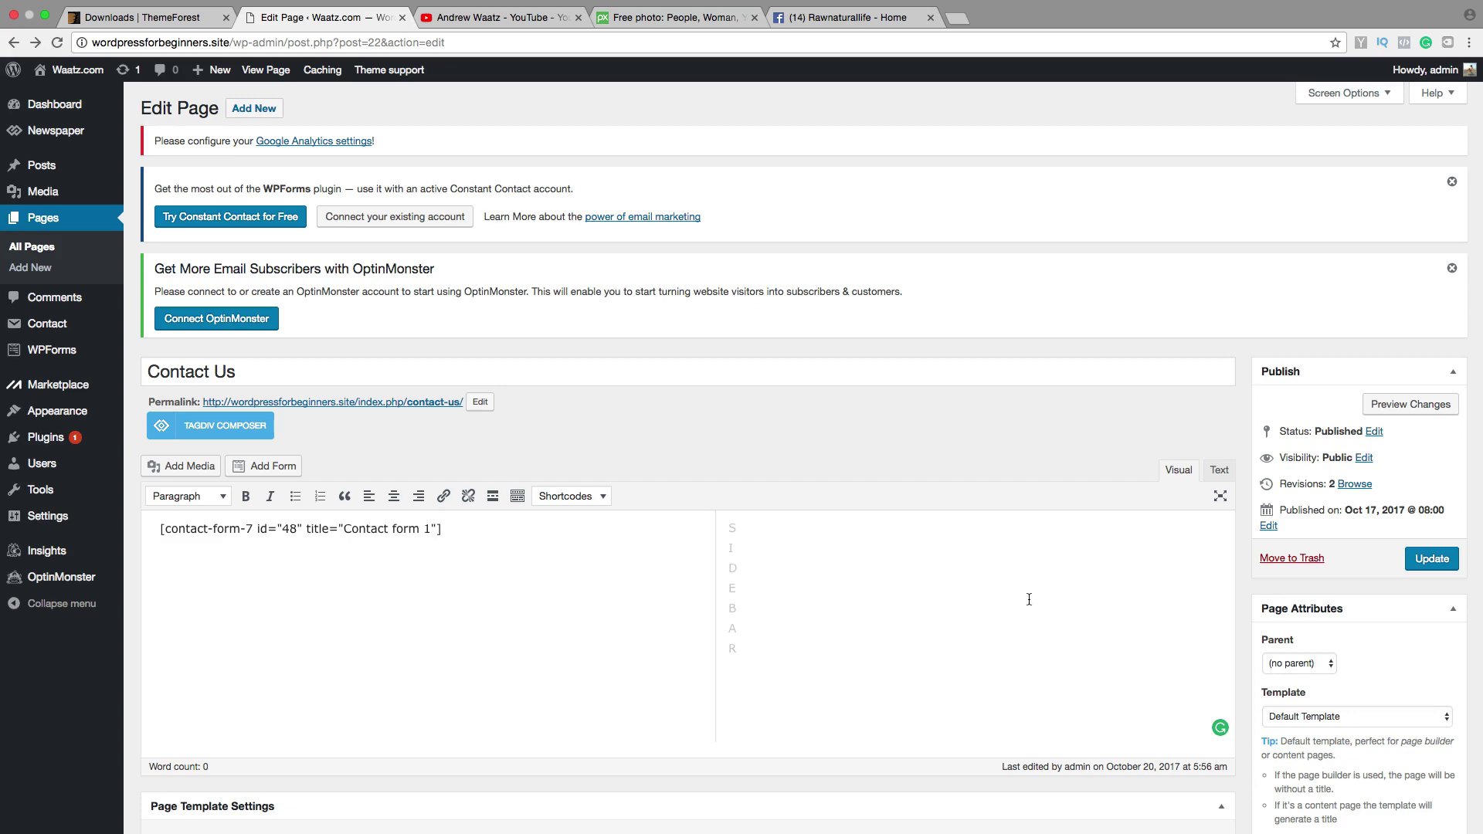
left_click(1419, 563)
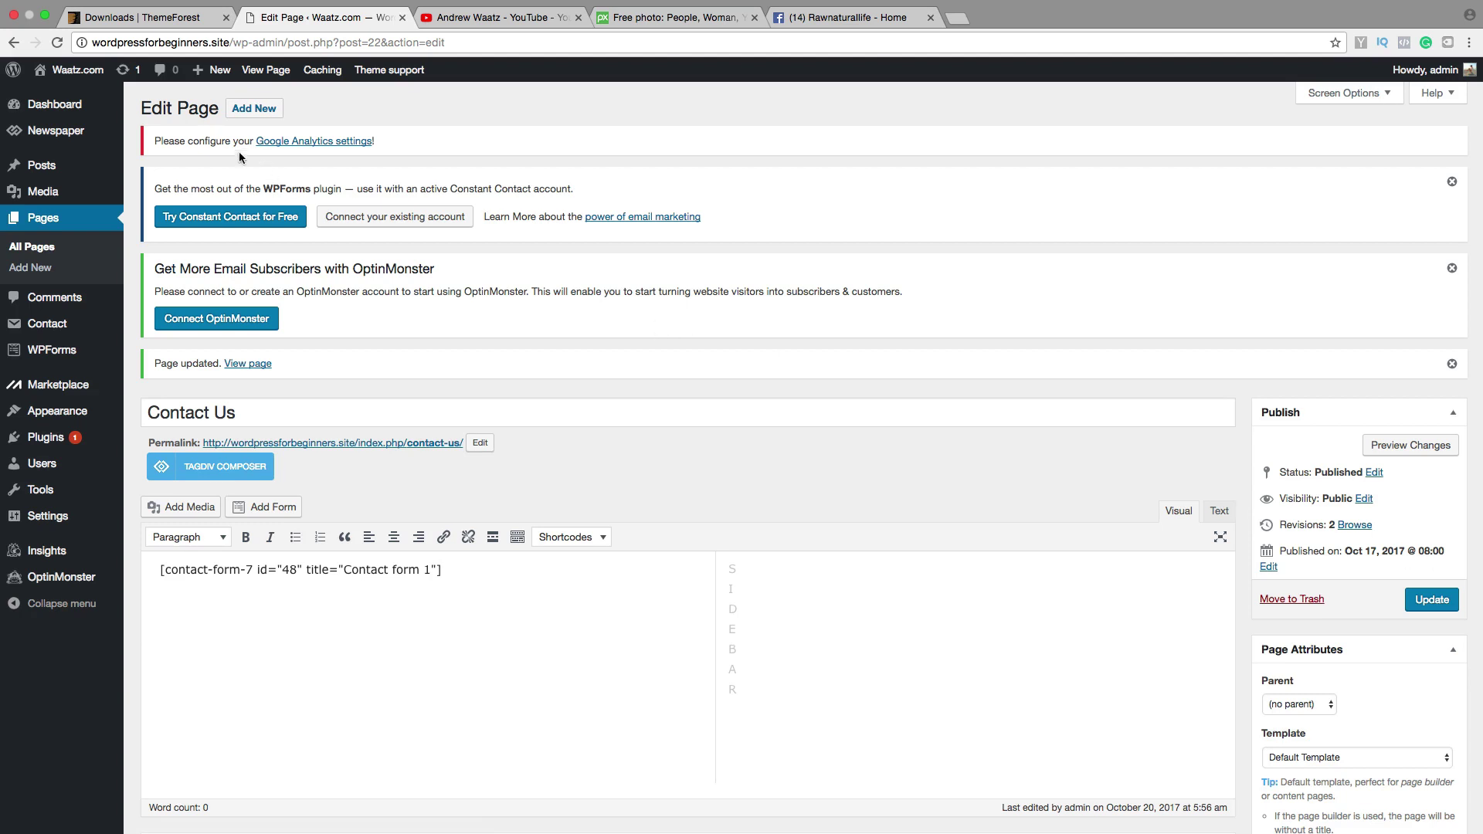
left_click(81, 71)
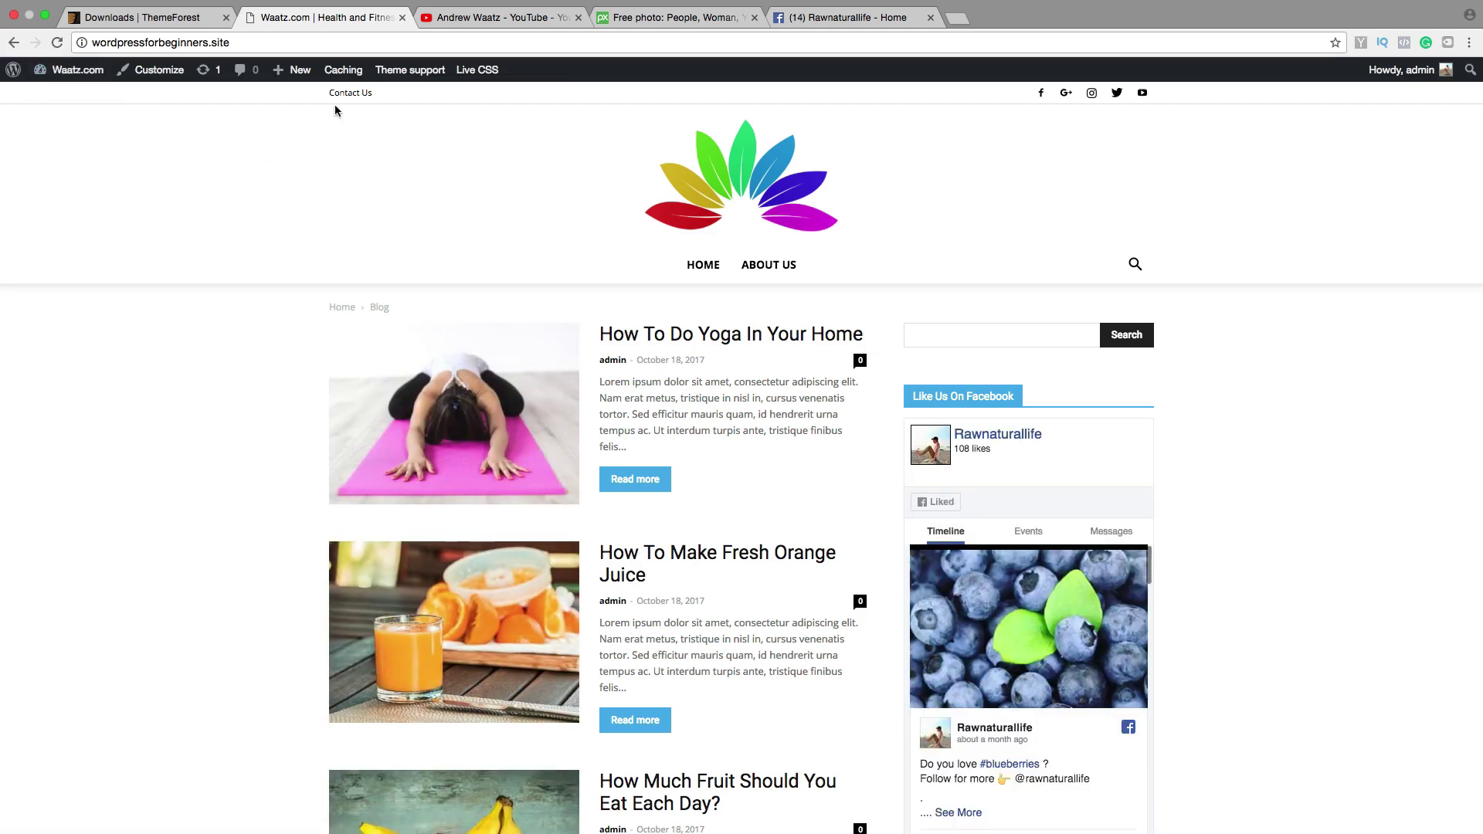
- Check the Name, Email, Subject and Message form on the live Contact Us page, then return Home
left_click(348, 94)
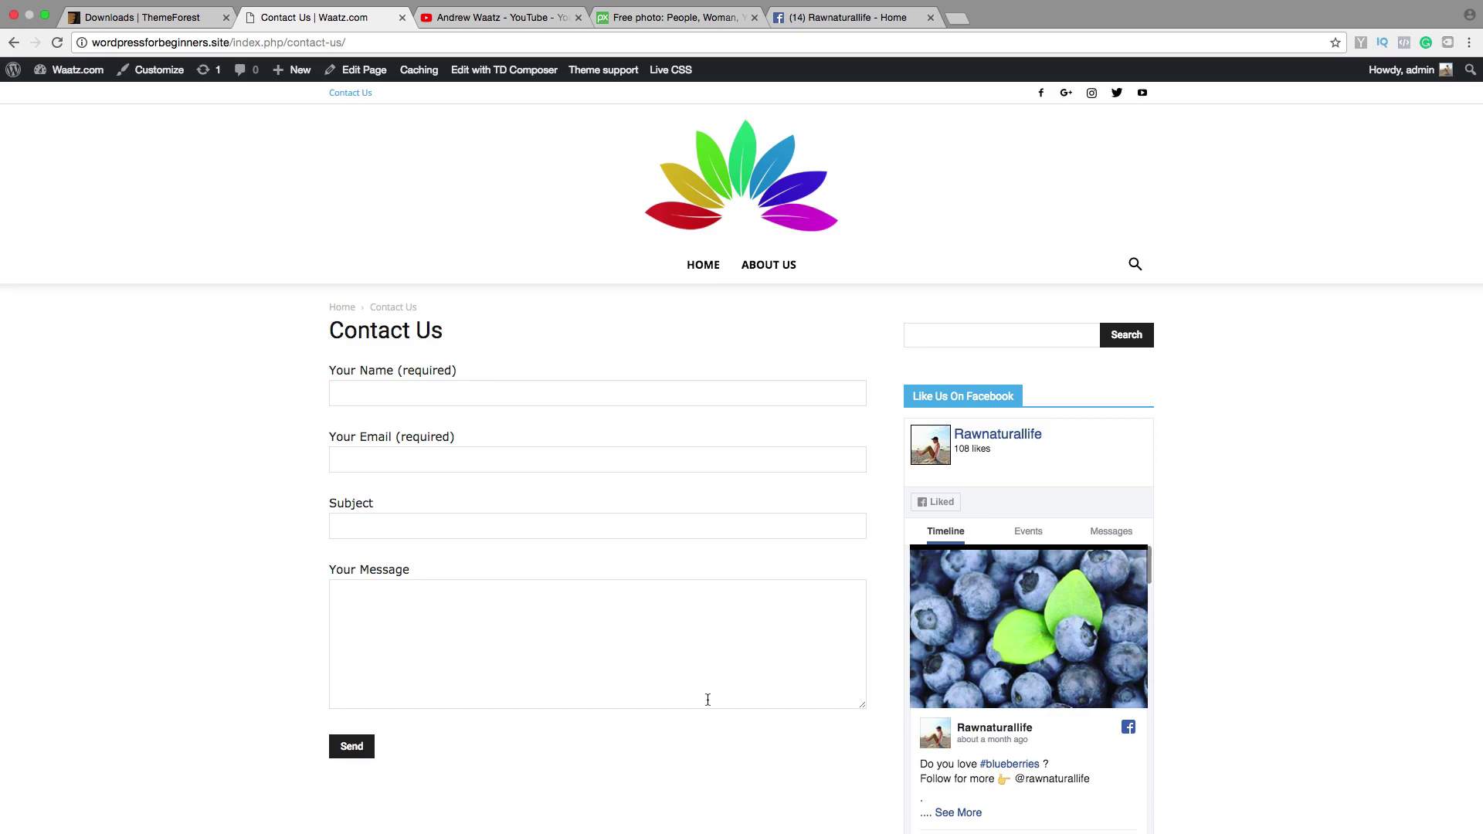
scroll(592, 611, "down", 4)
scroll(592, 610, "up", 4)
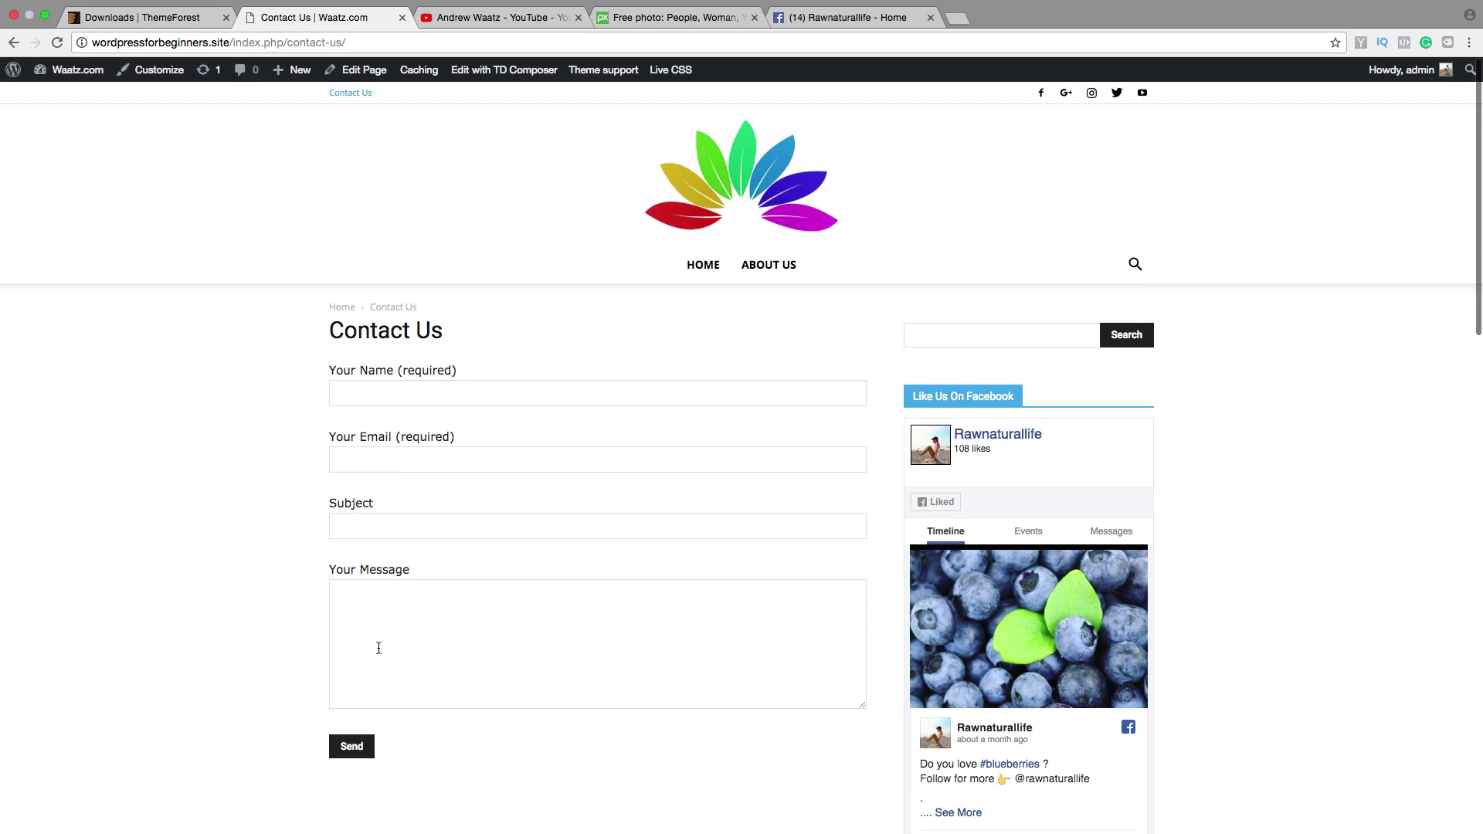
scroll(385, 644, "down", 2)
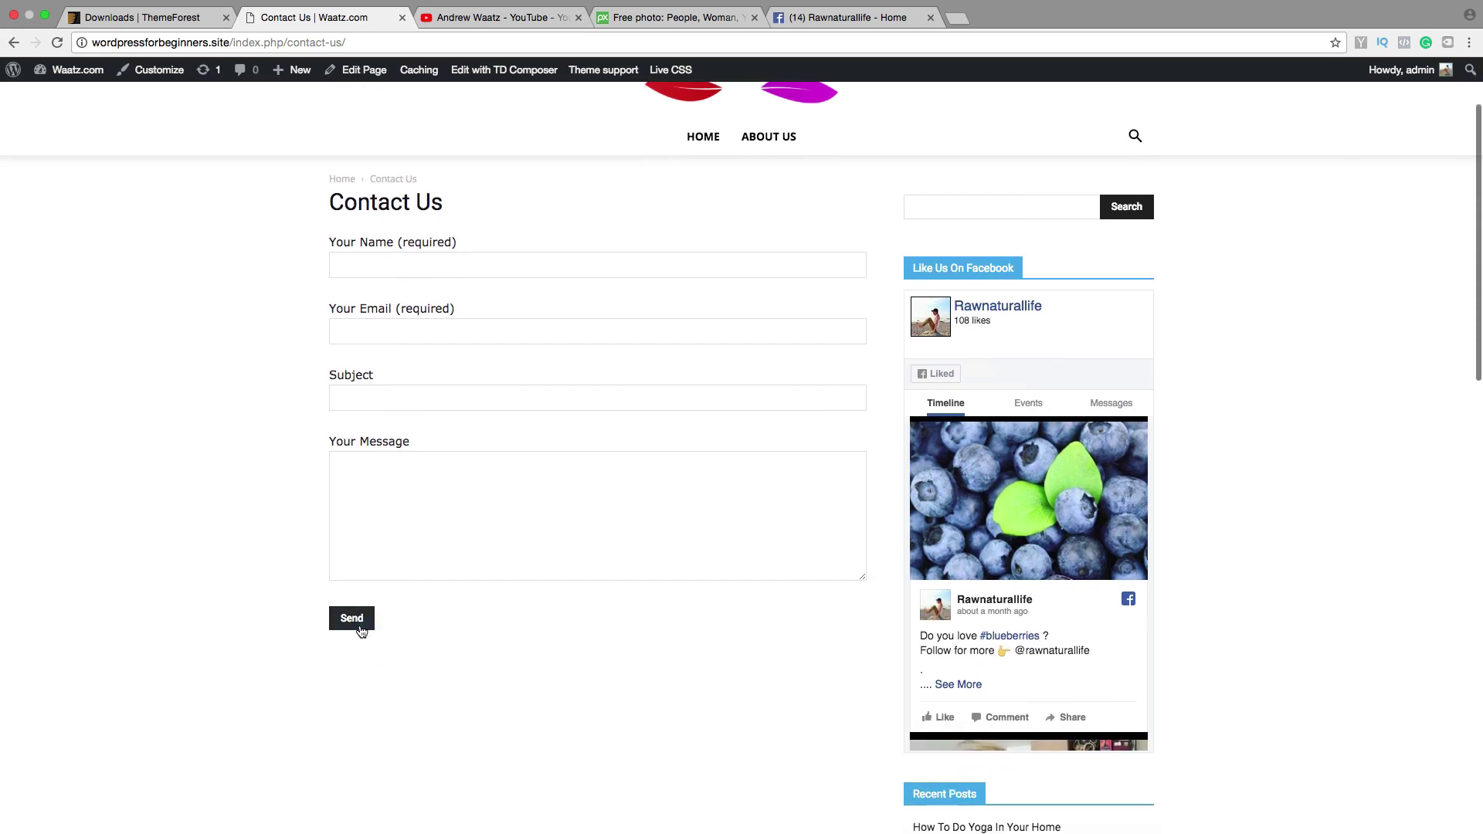
scroll(487, 648, "up", 2)
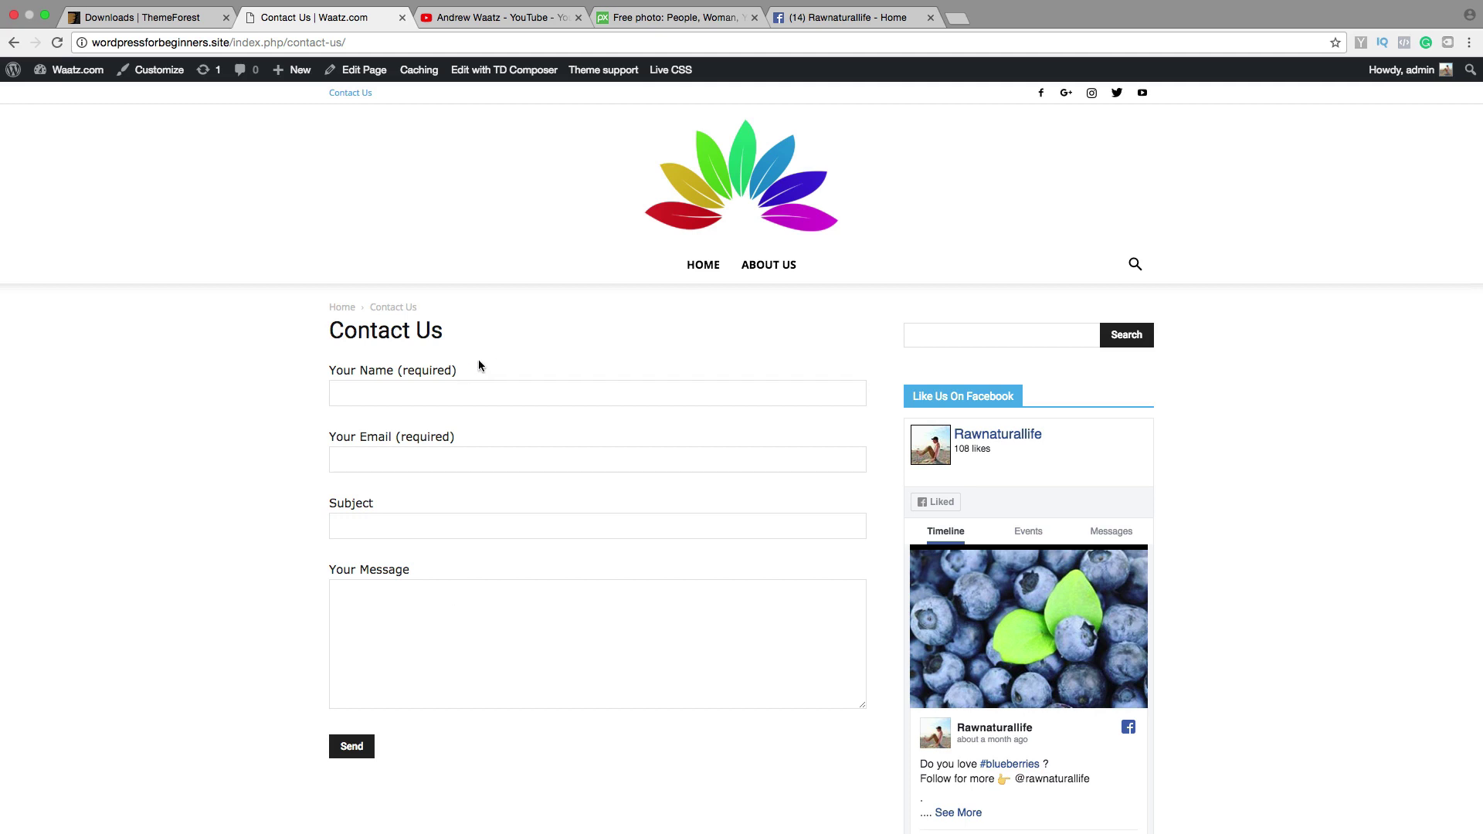
left_click(692, 272)
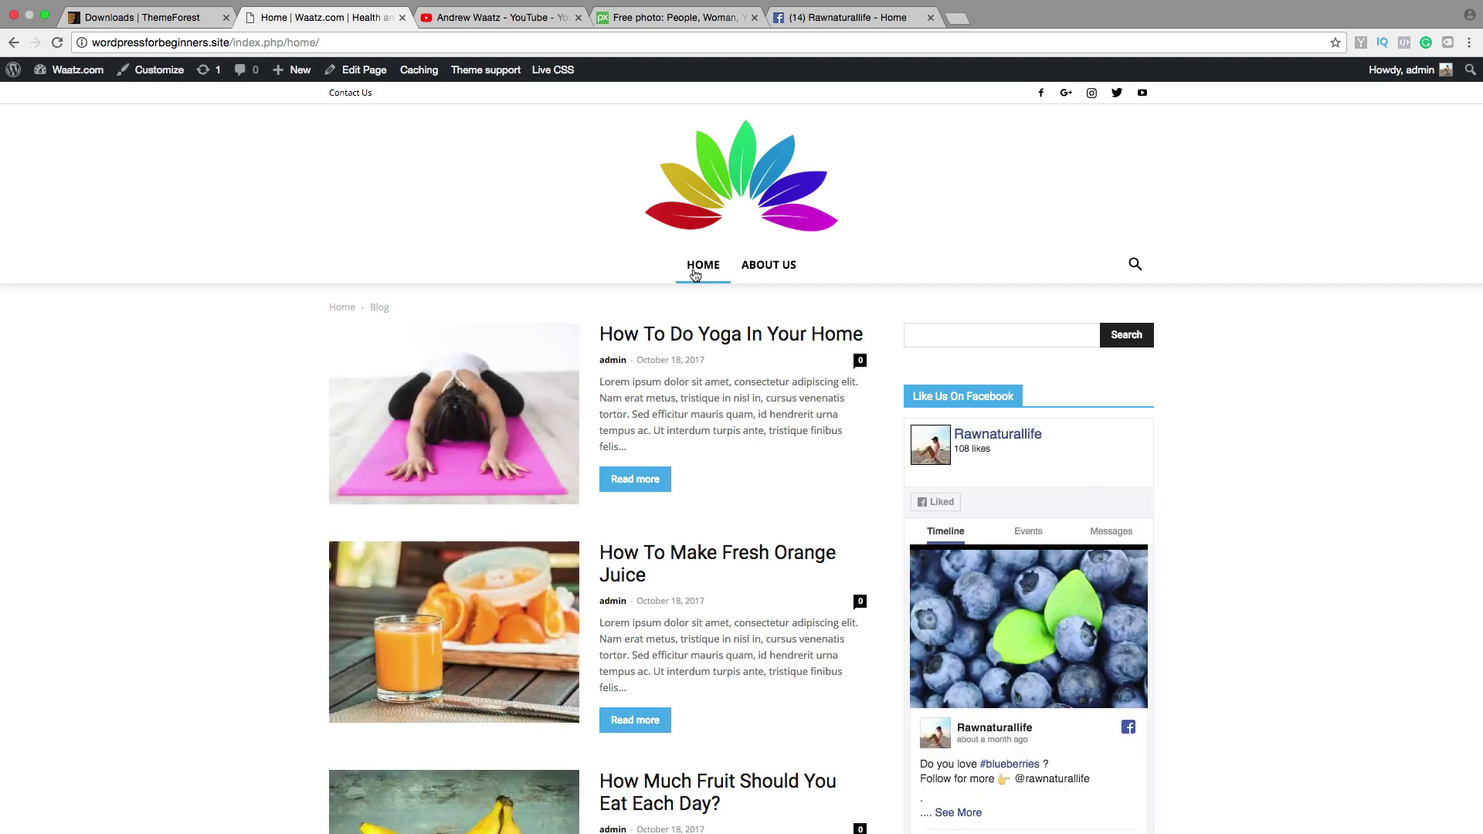
scroll(503, 305, "down", 10)
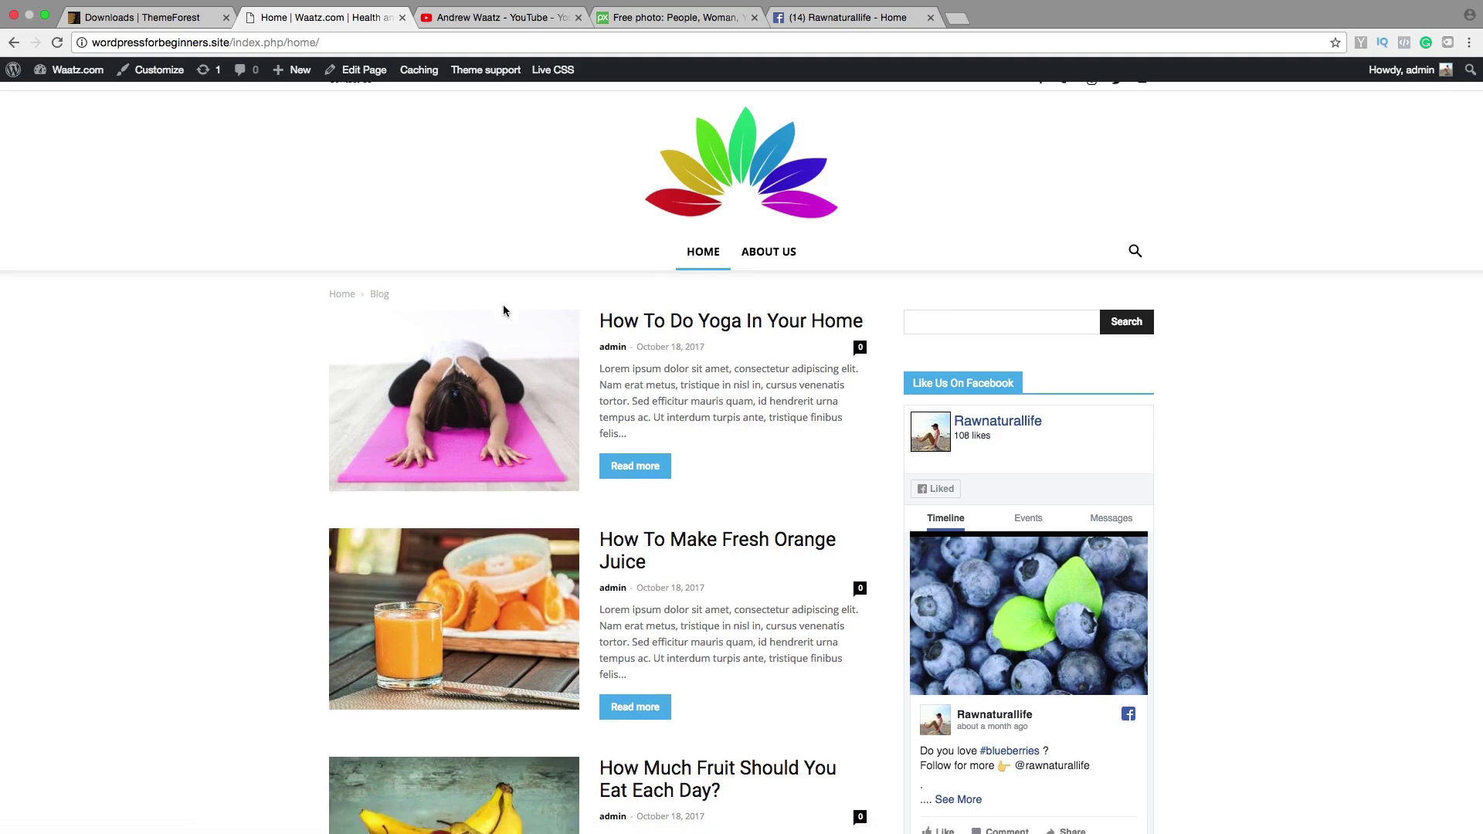
scroll(452, 323, "down", 8)
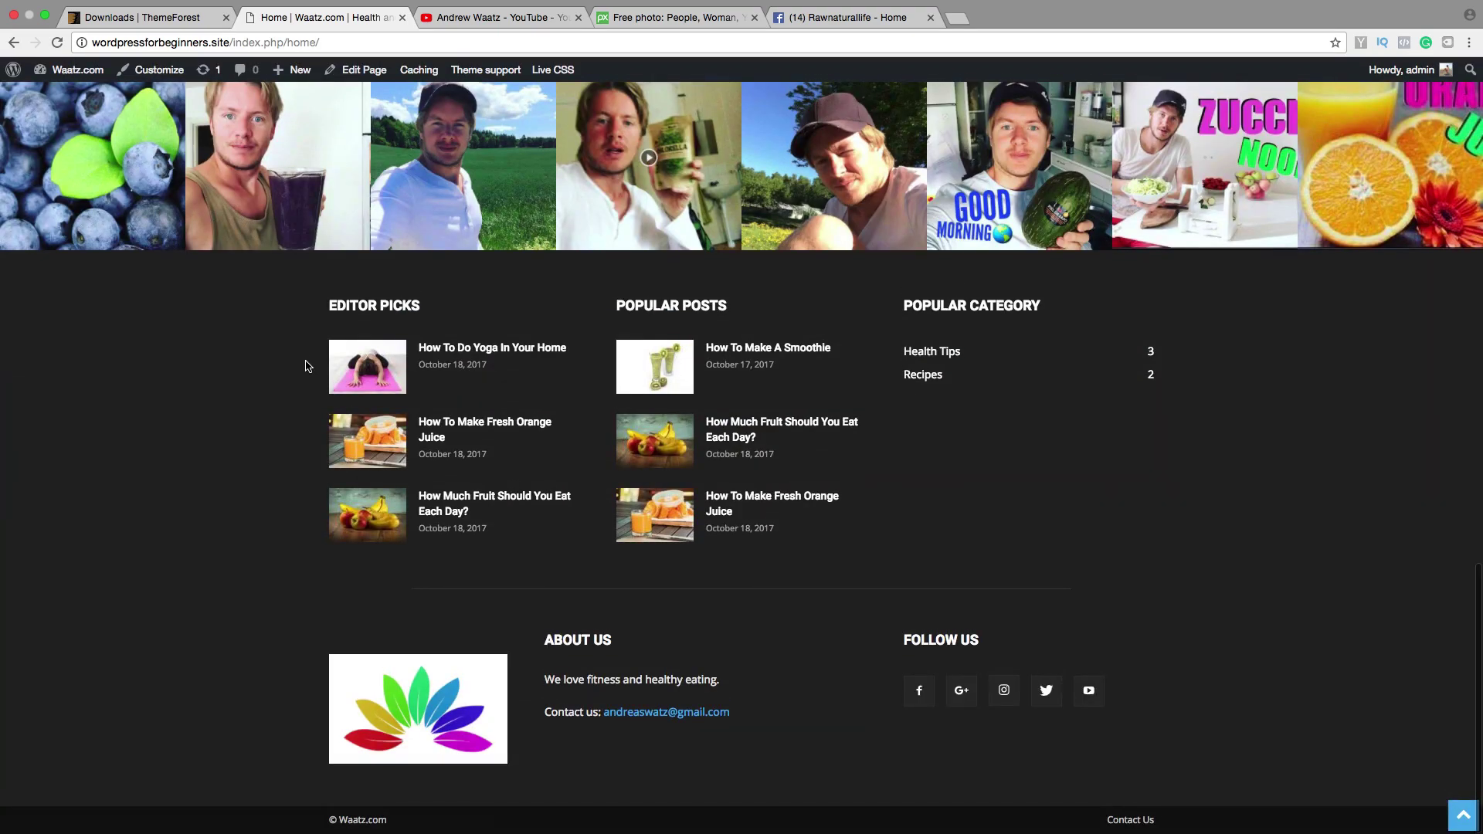